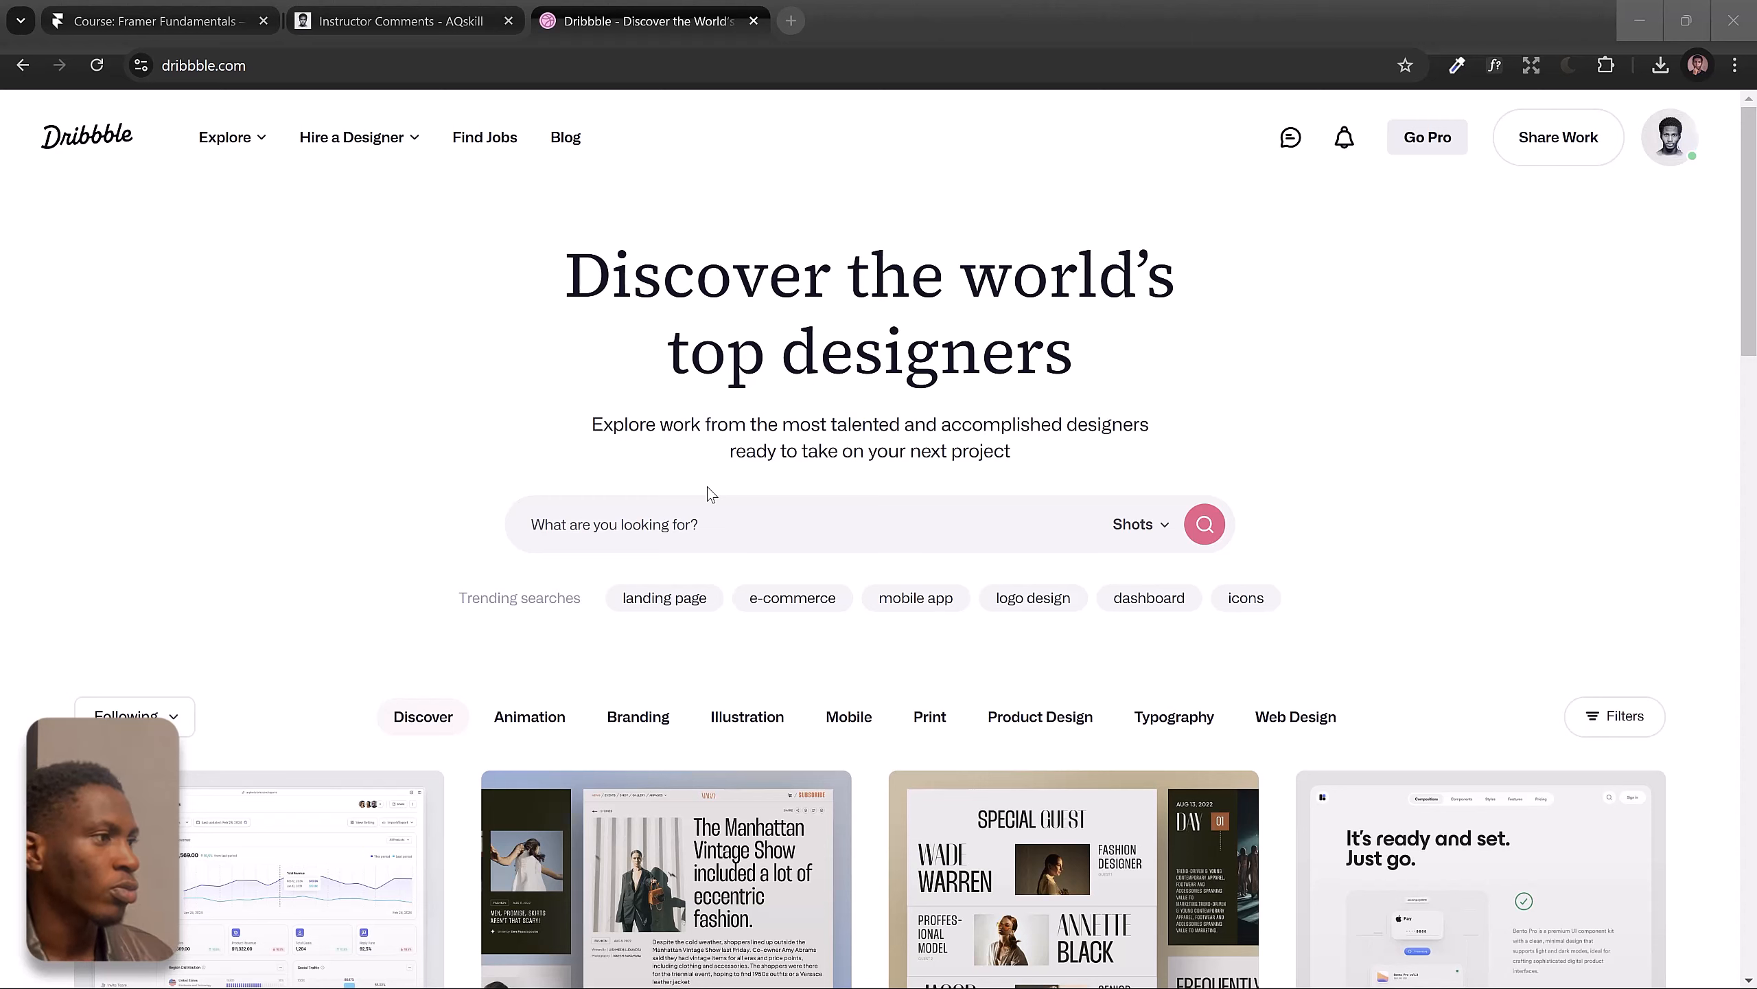
click(336, 330)
key(XF86MonBrightnessDown)
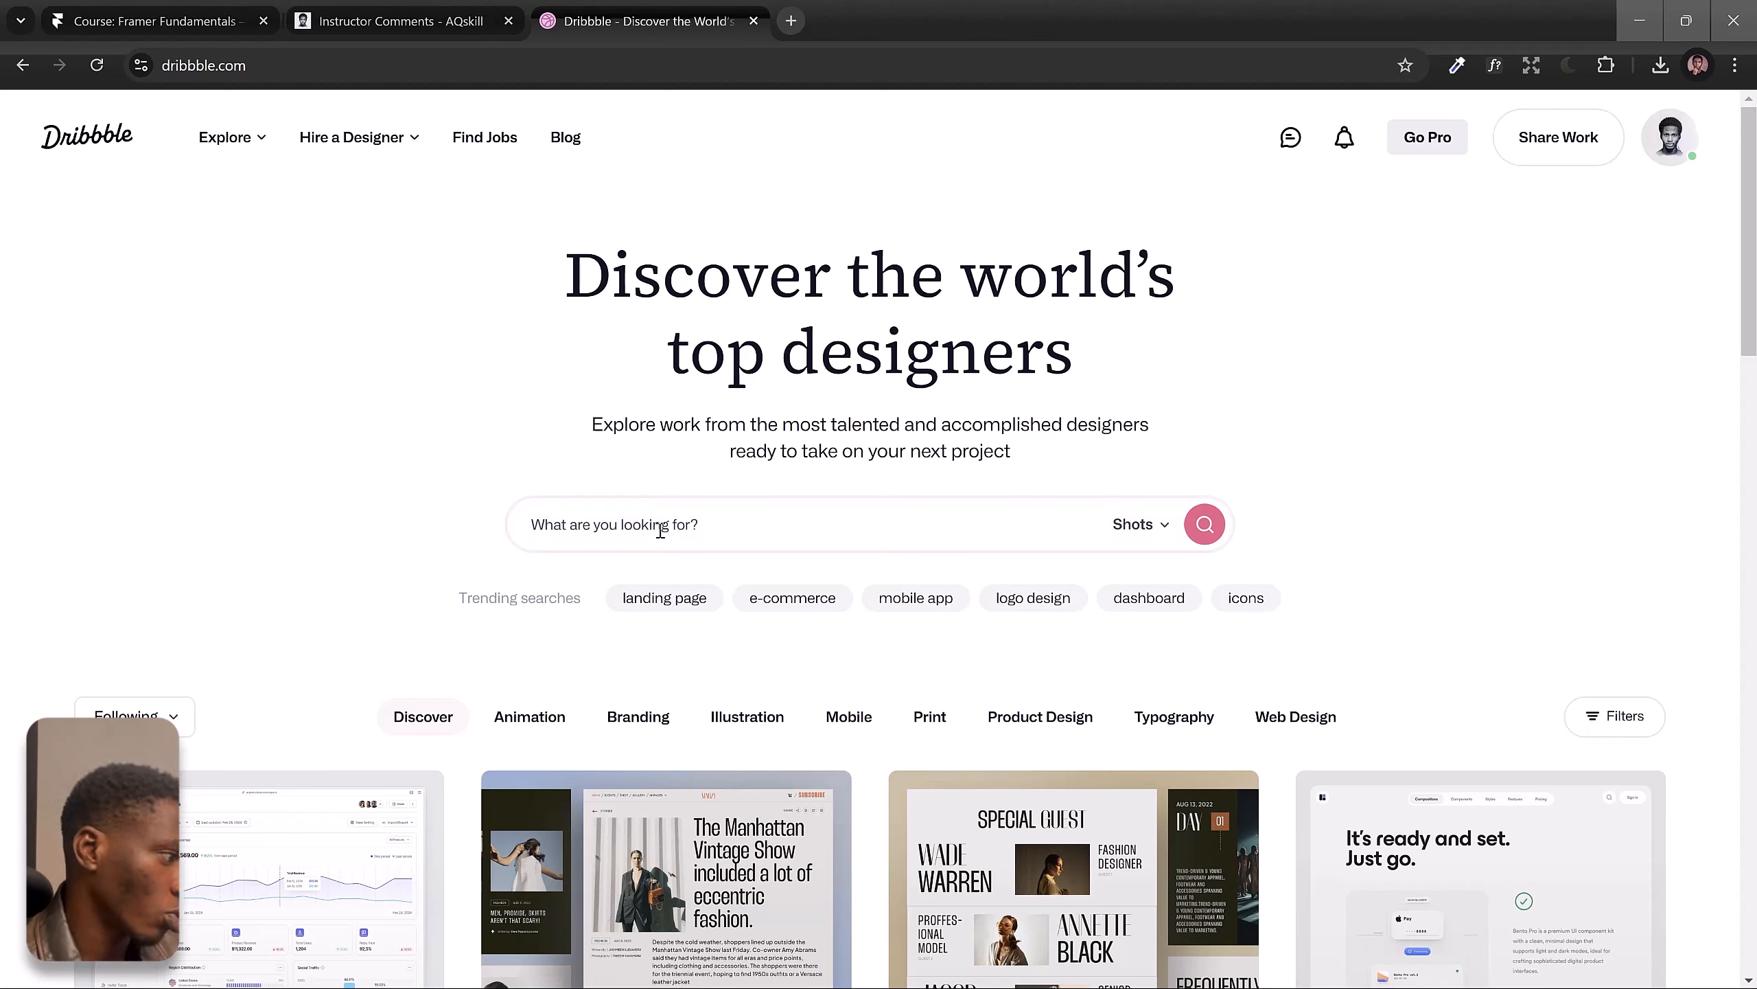
click(746, 529)
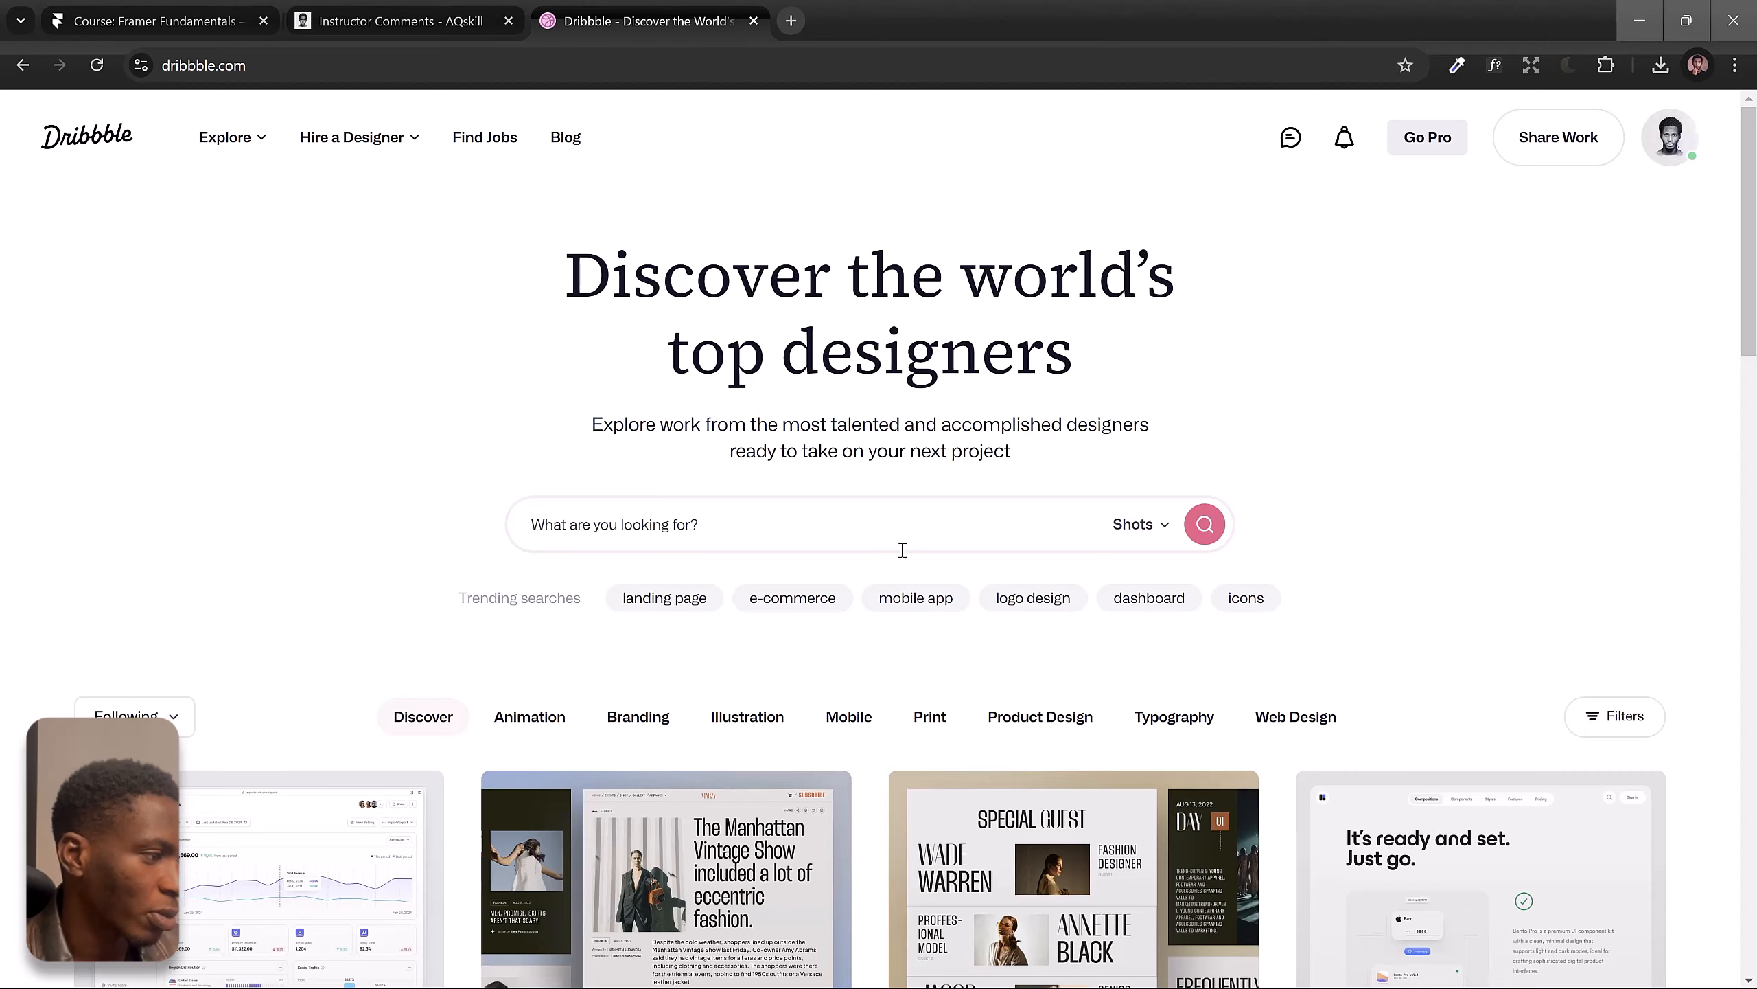
scroll(902, 561, down, 2)
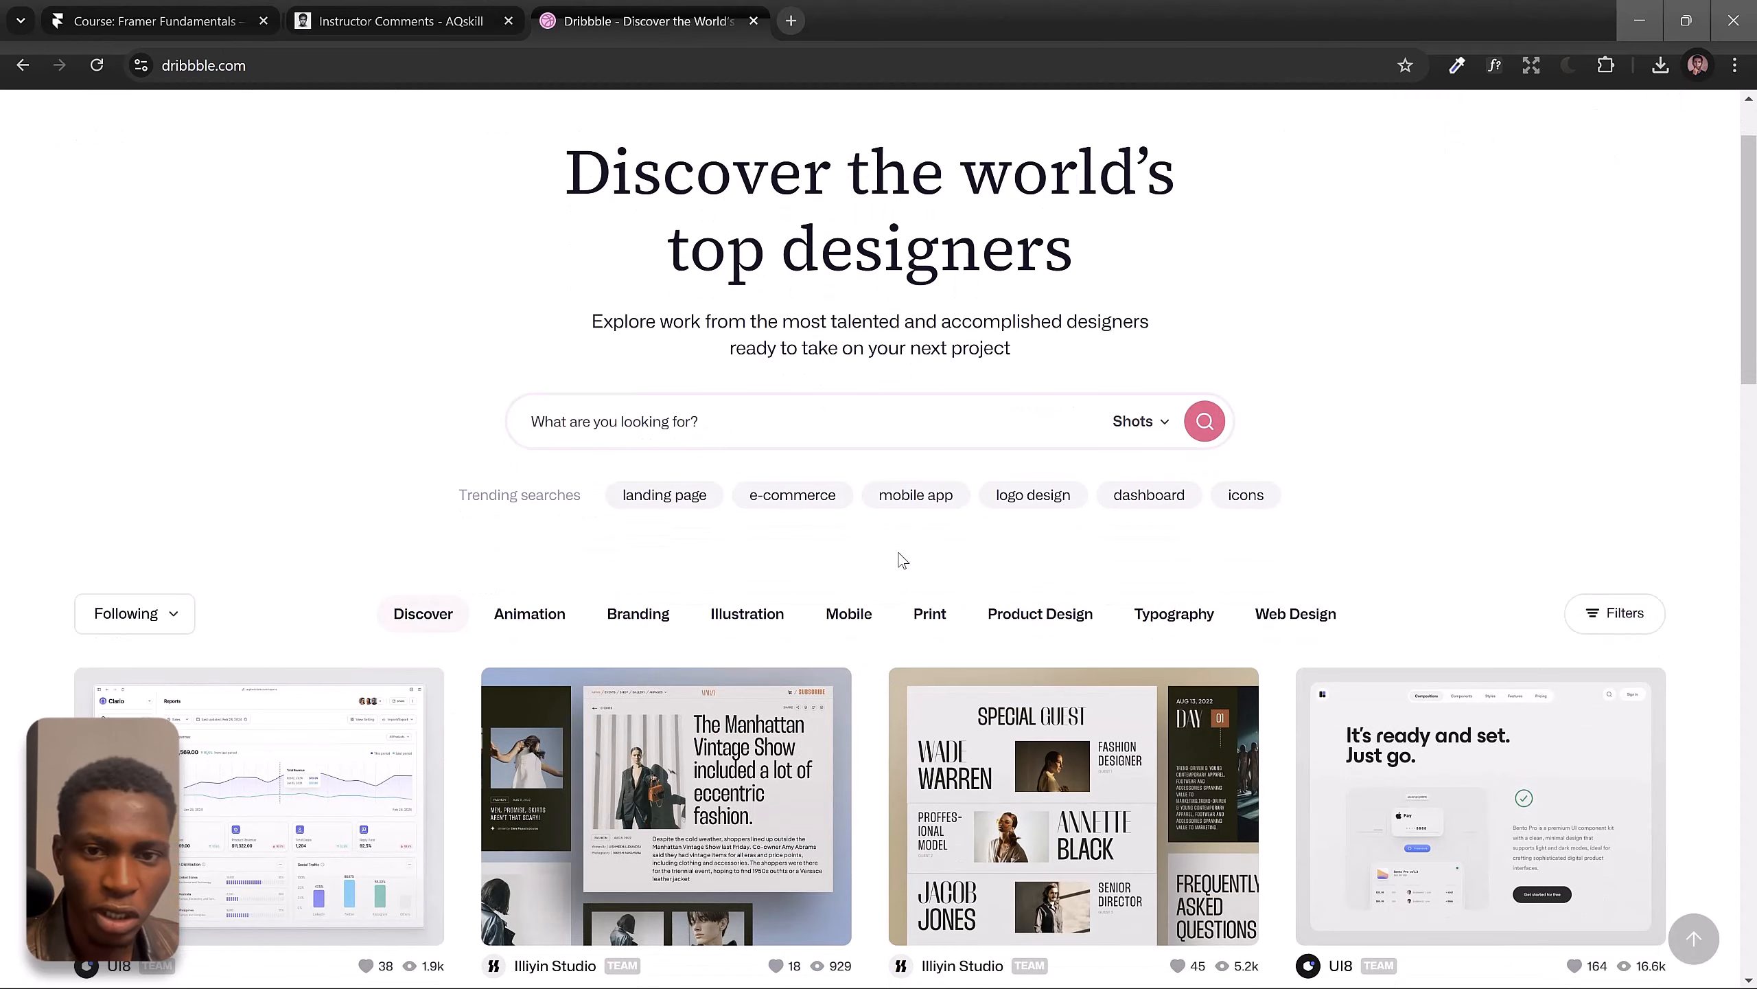
Step: Open Figma's recent files page in a new browser tab
click(792, 21)
text(figm)
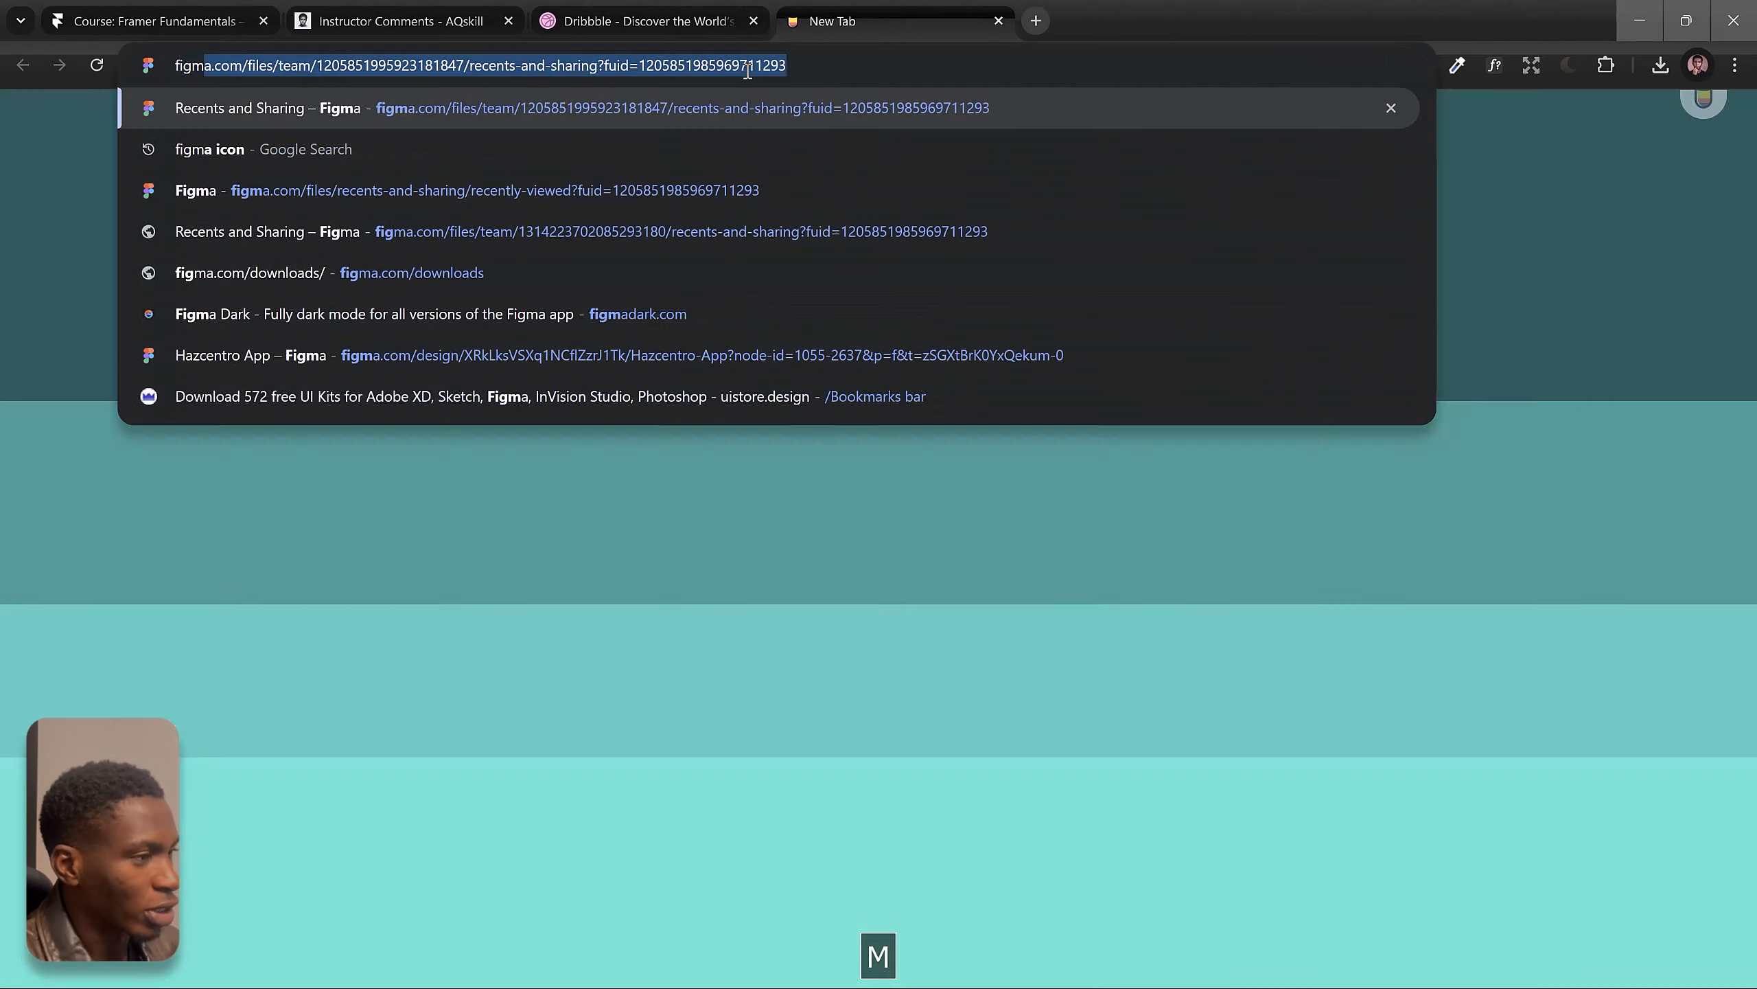
key(Return)
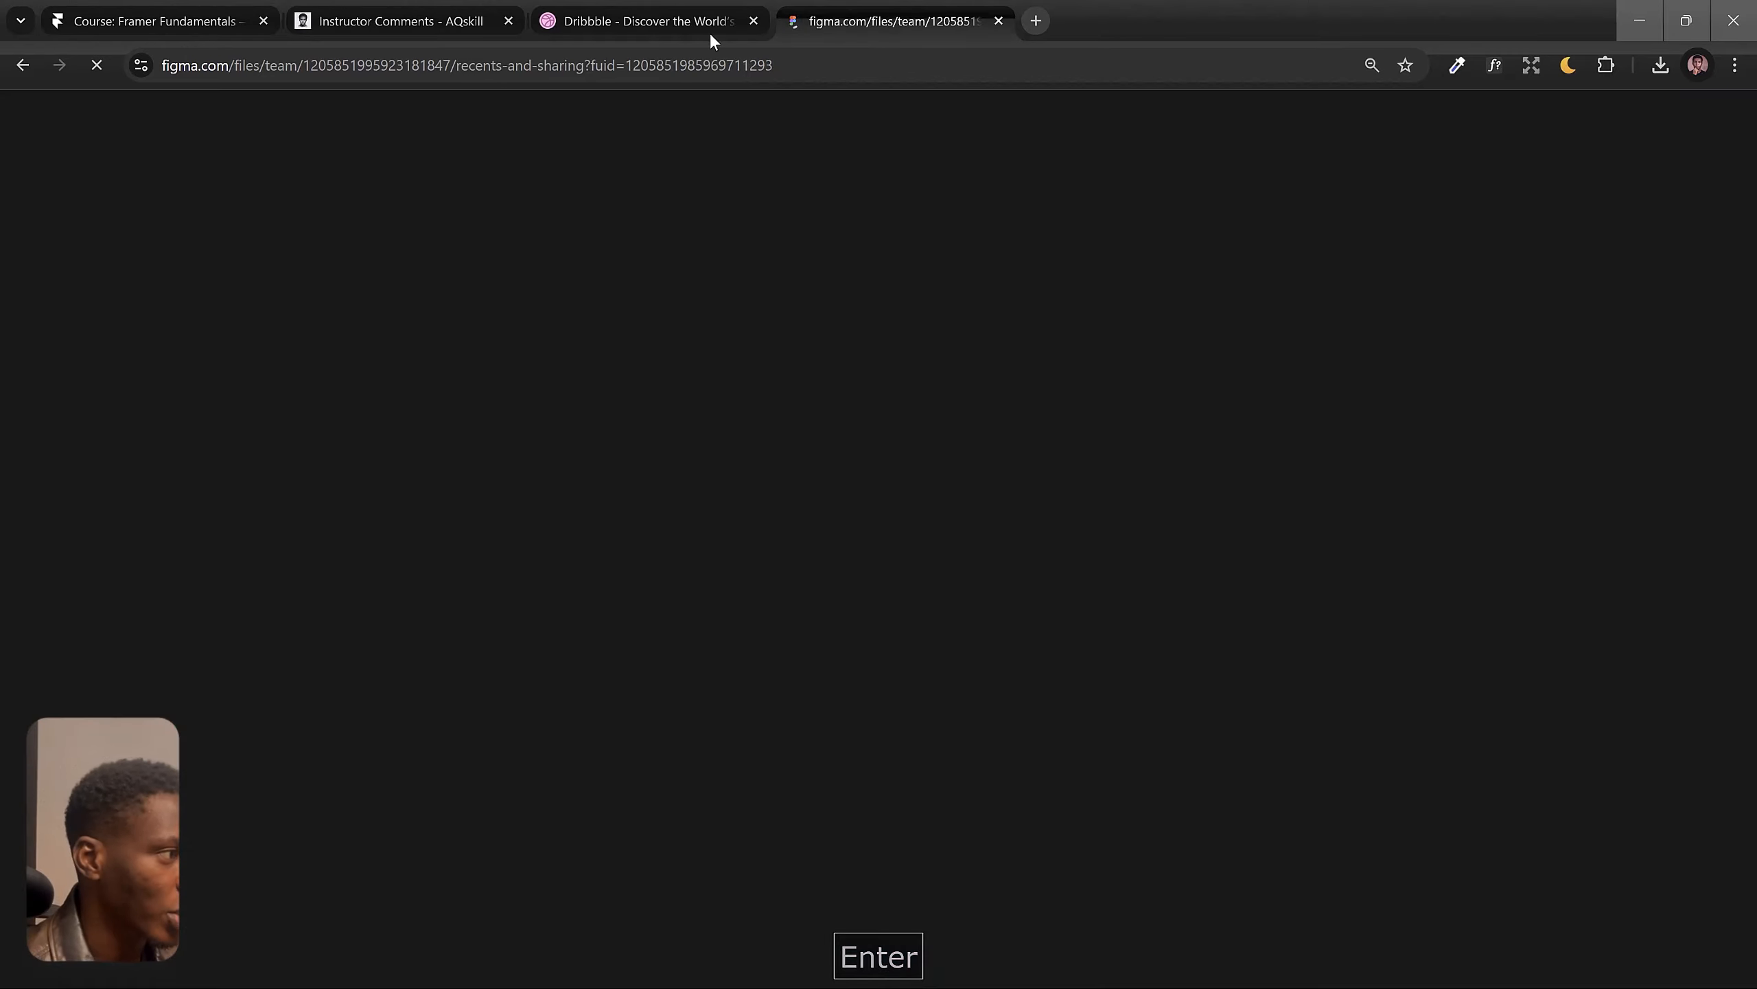
Step: Return to the Dribbble home page and browse the Discover feed for interface designs to use as inspiration
click(710, 33)
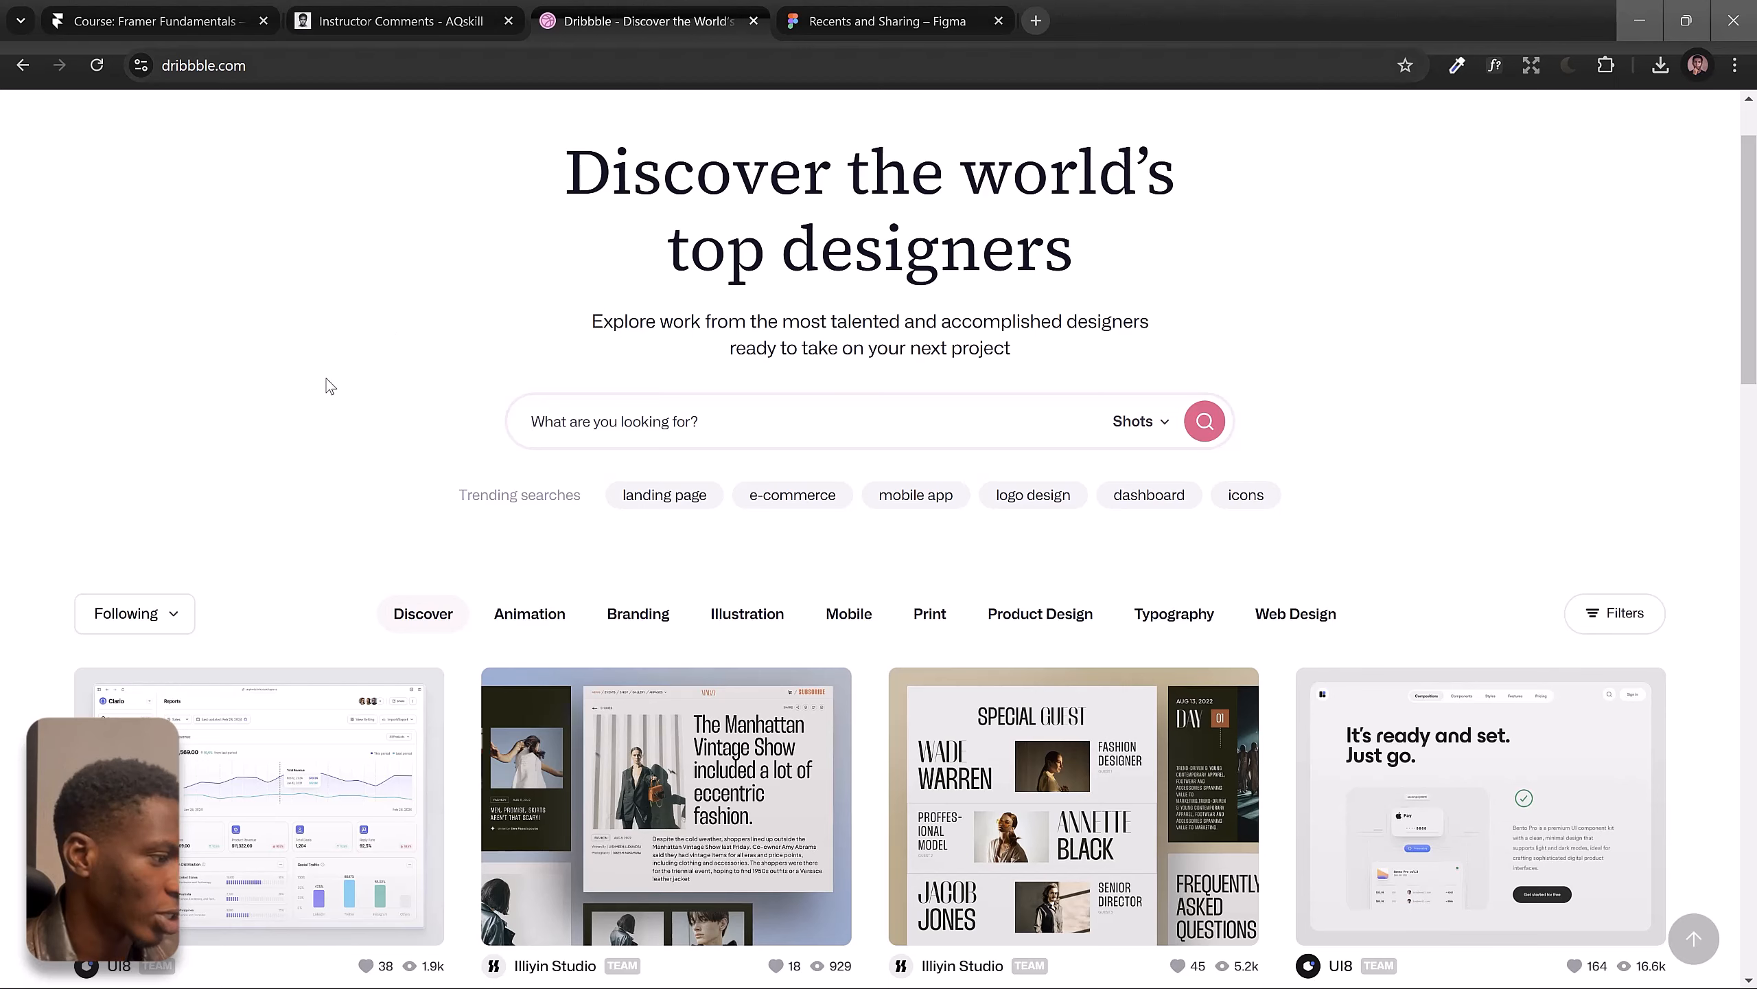
scroll(267, 539, down, 3)
scroll(305, 589, down, 8)
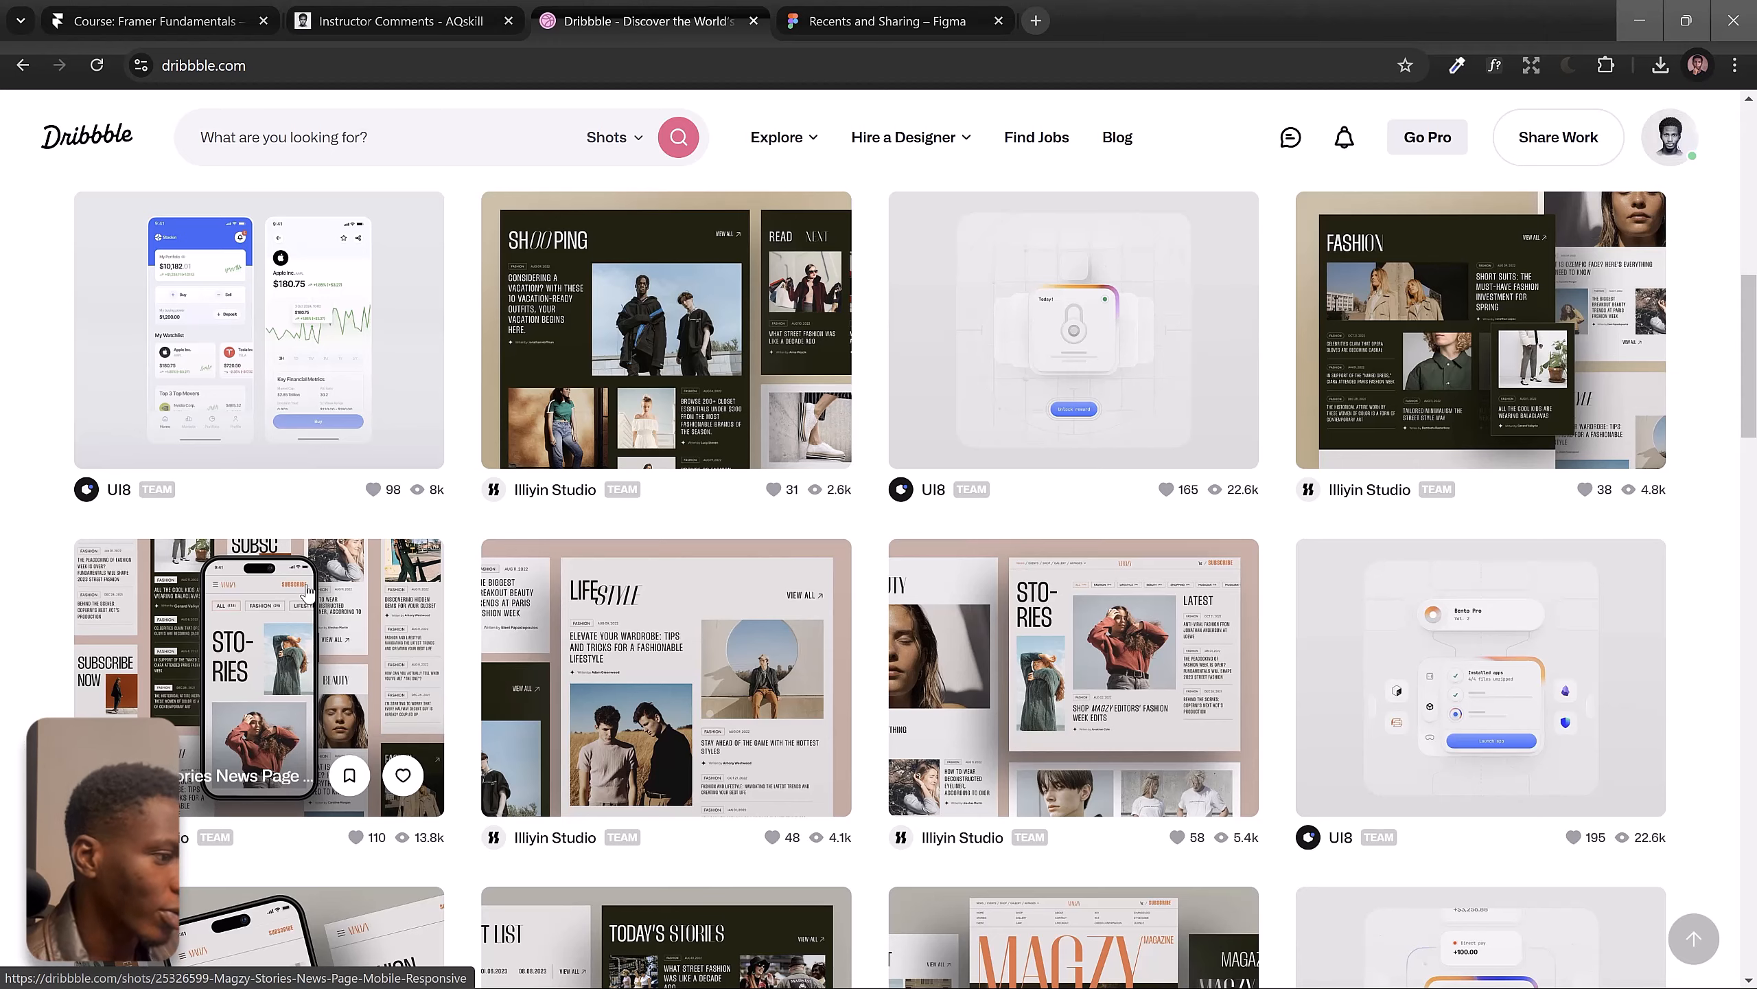
scroll(306, 589, down, 8)
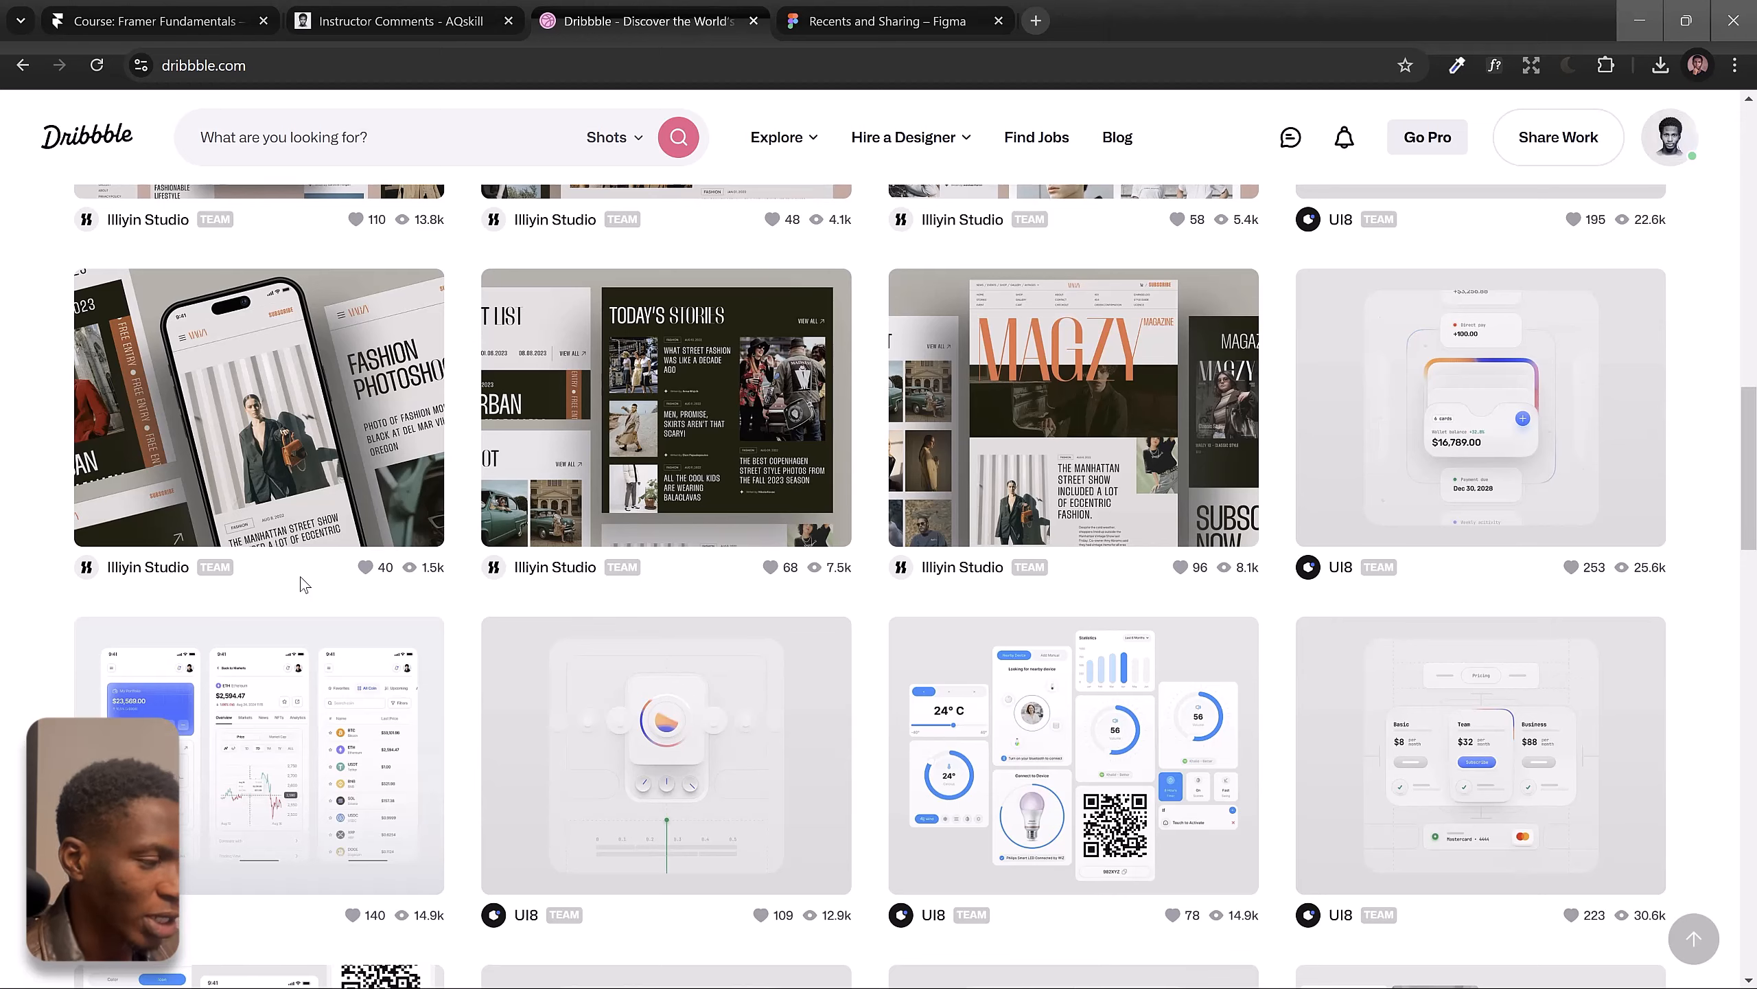
scroll(309, 610, down, 7)
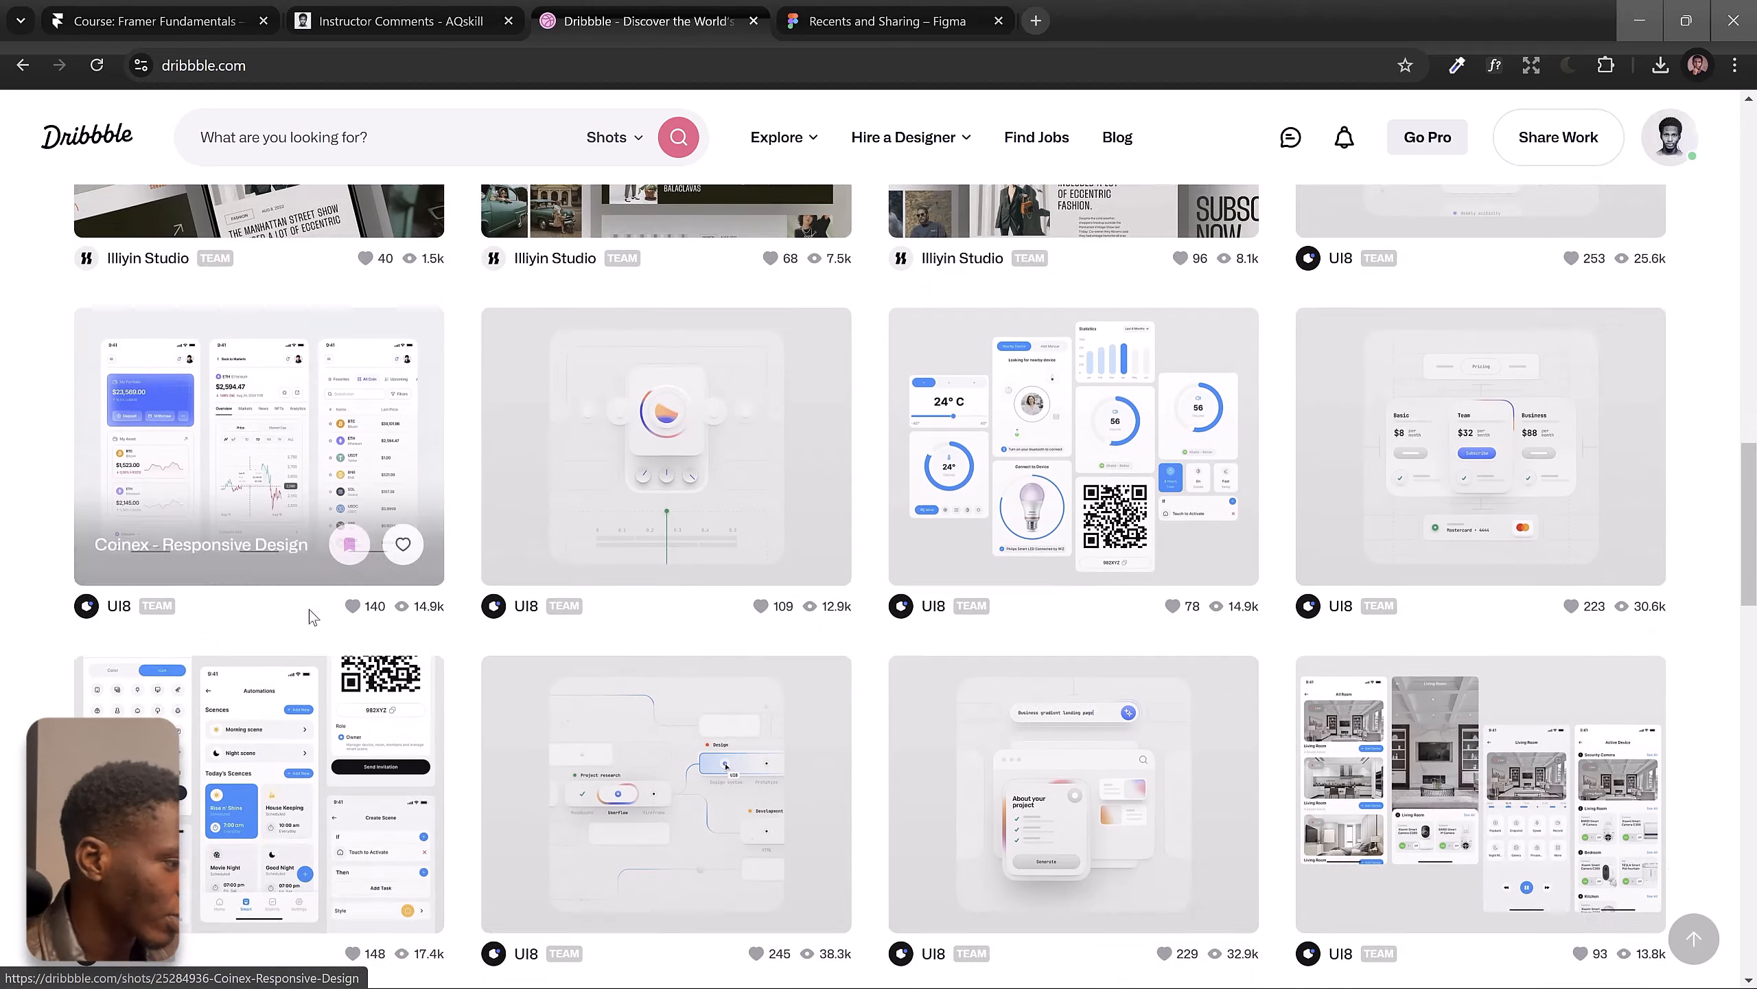
scroll(309, 609, down, 3)
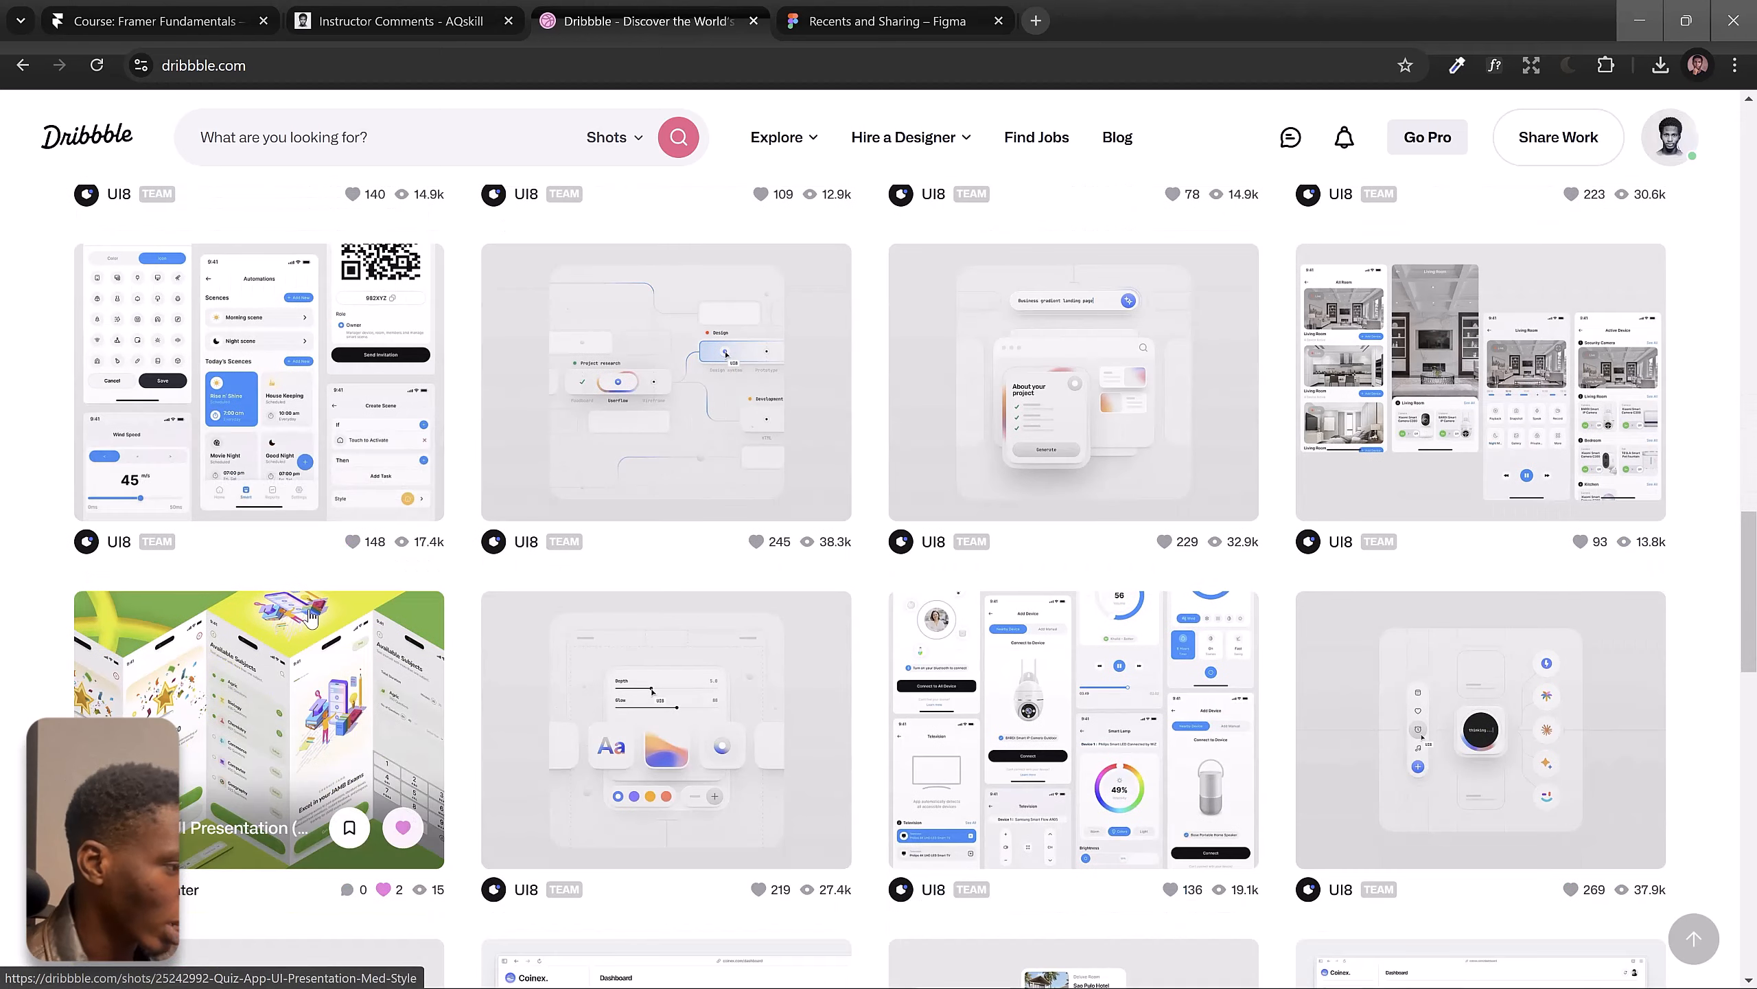
scroll(310, 616, down, 3)
scroll(309, 610, down, 6)
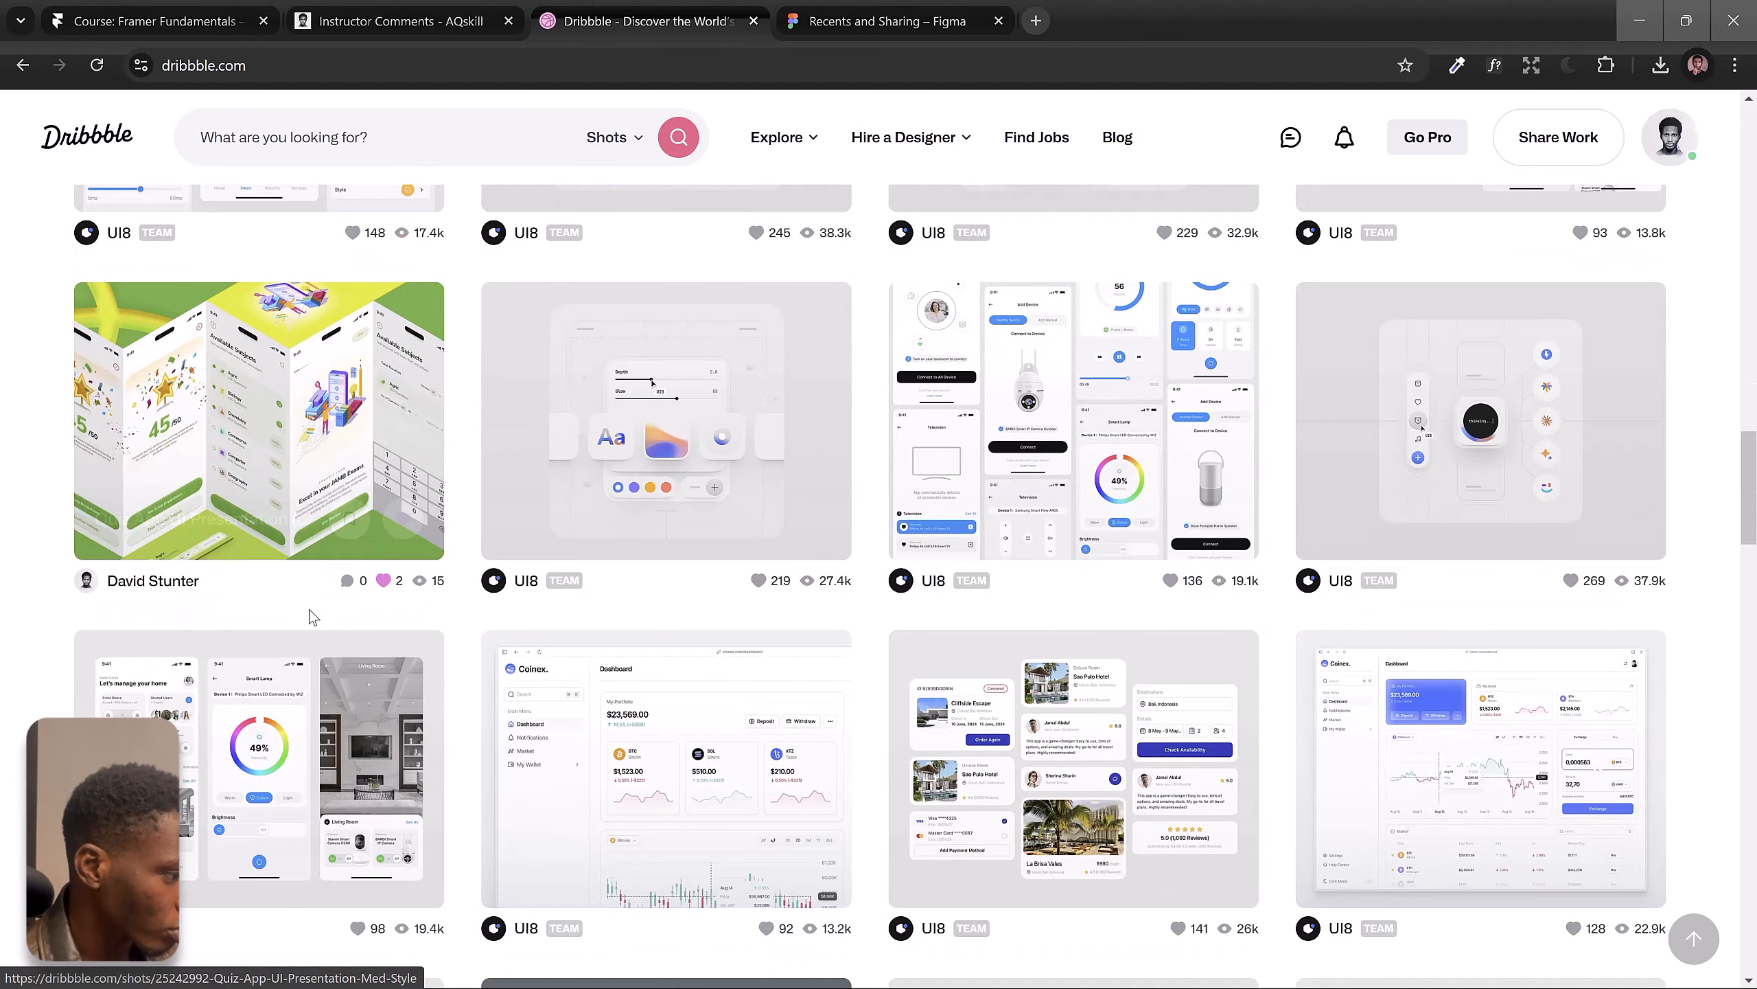
scroll(309, 609, down, 1)
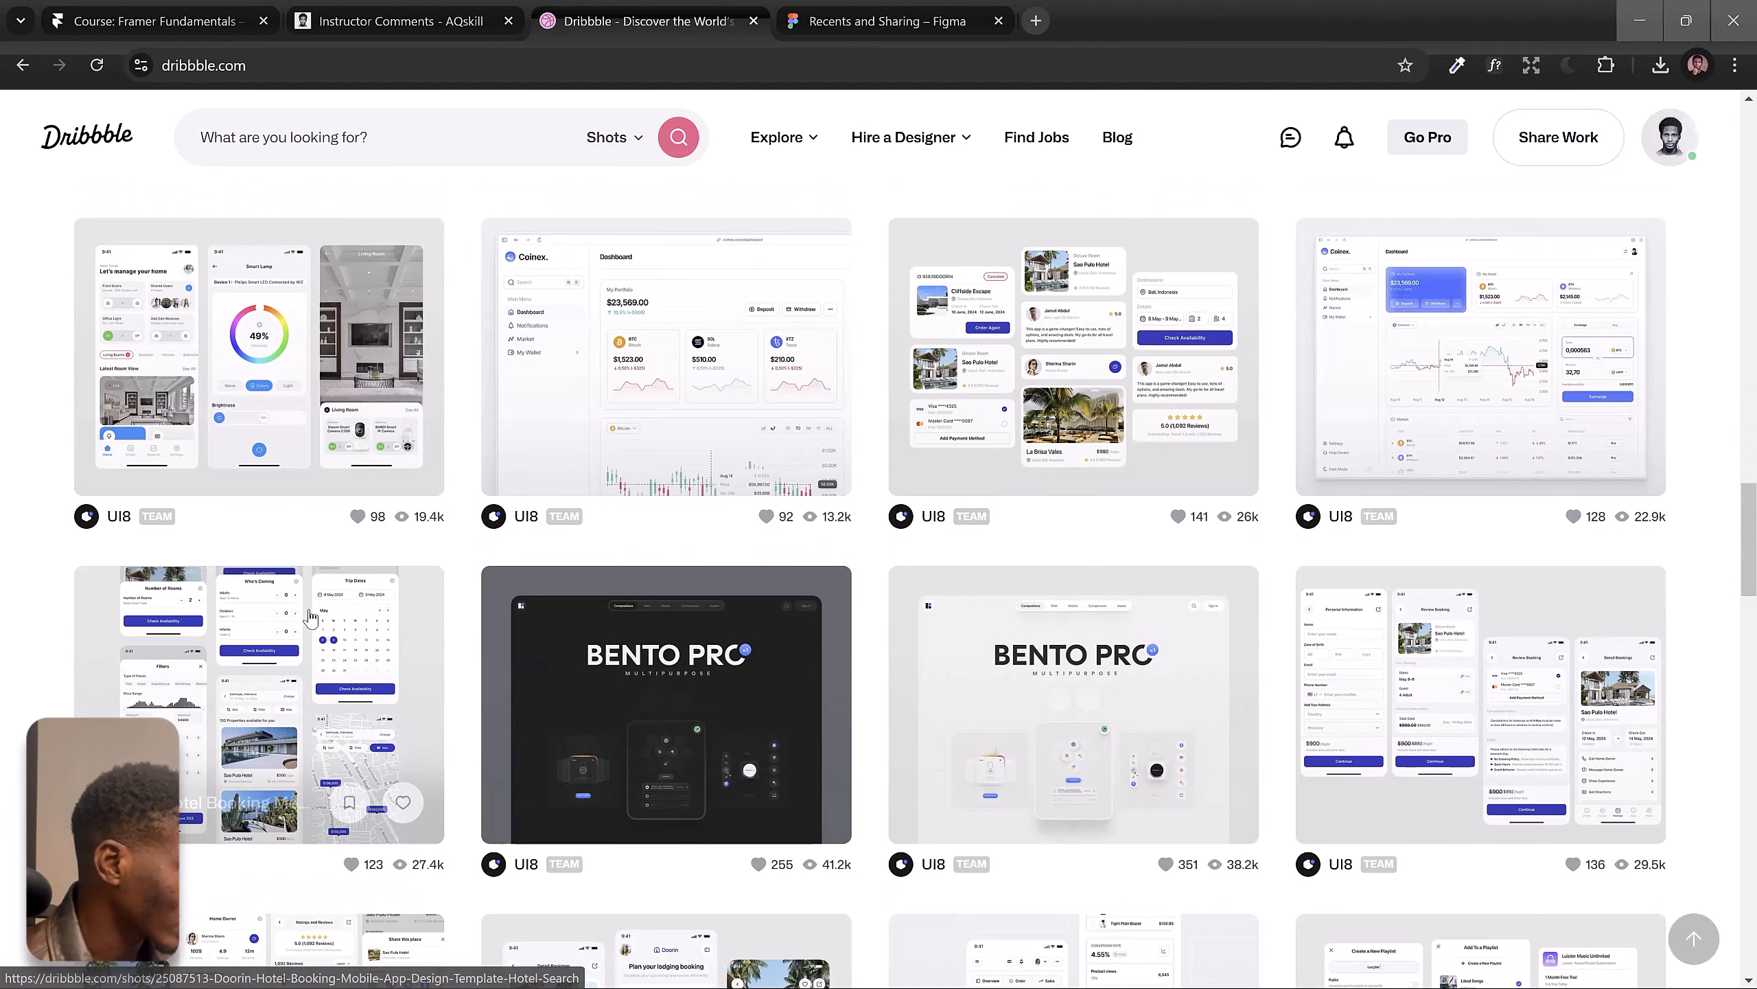
scroll(309, 609, down, 1)
scroll(310, 616, down, 3)
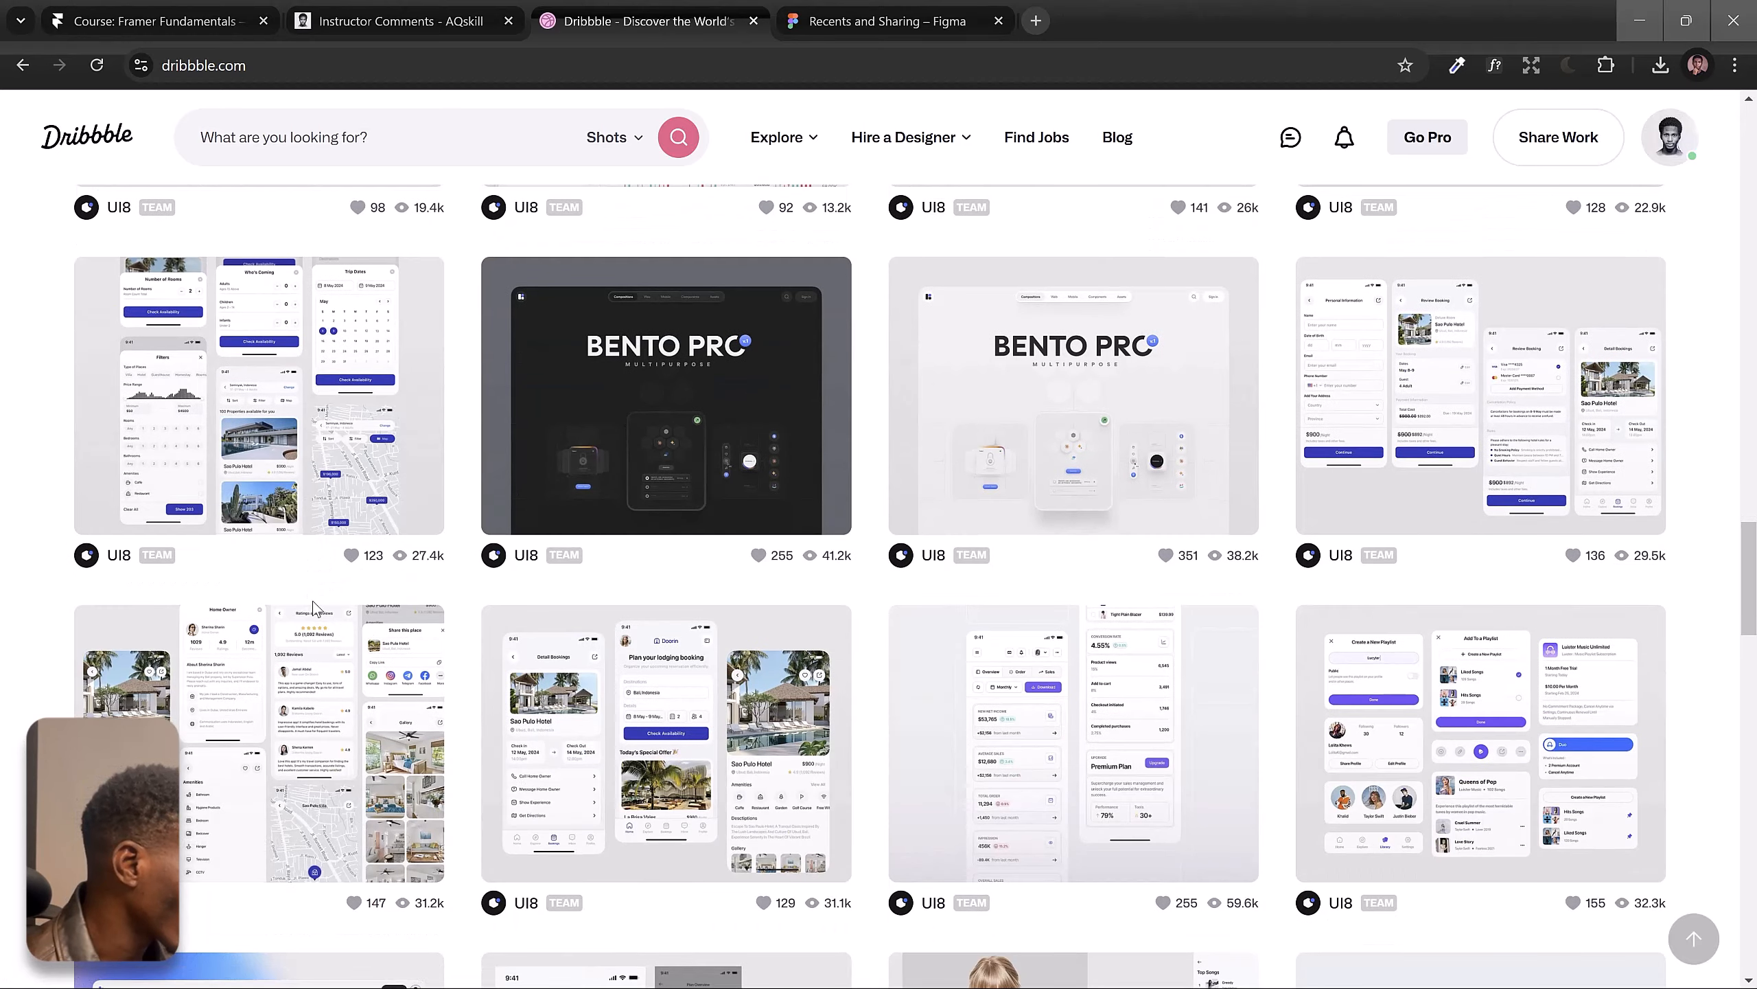
scroll(313, 608, down, 1)
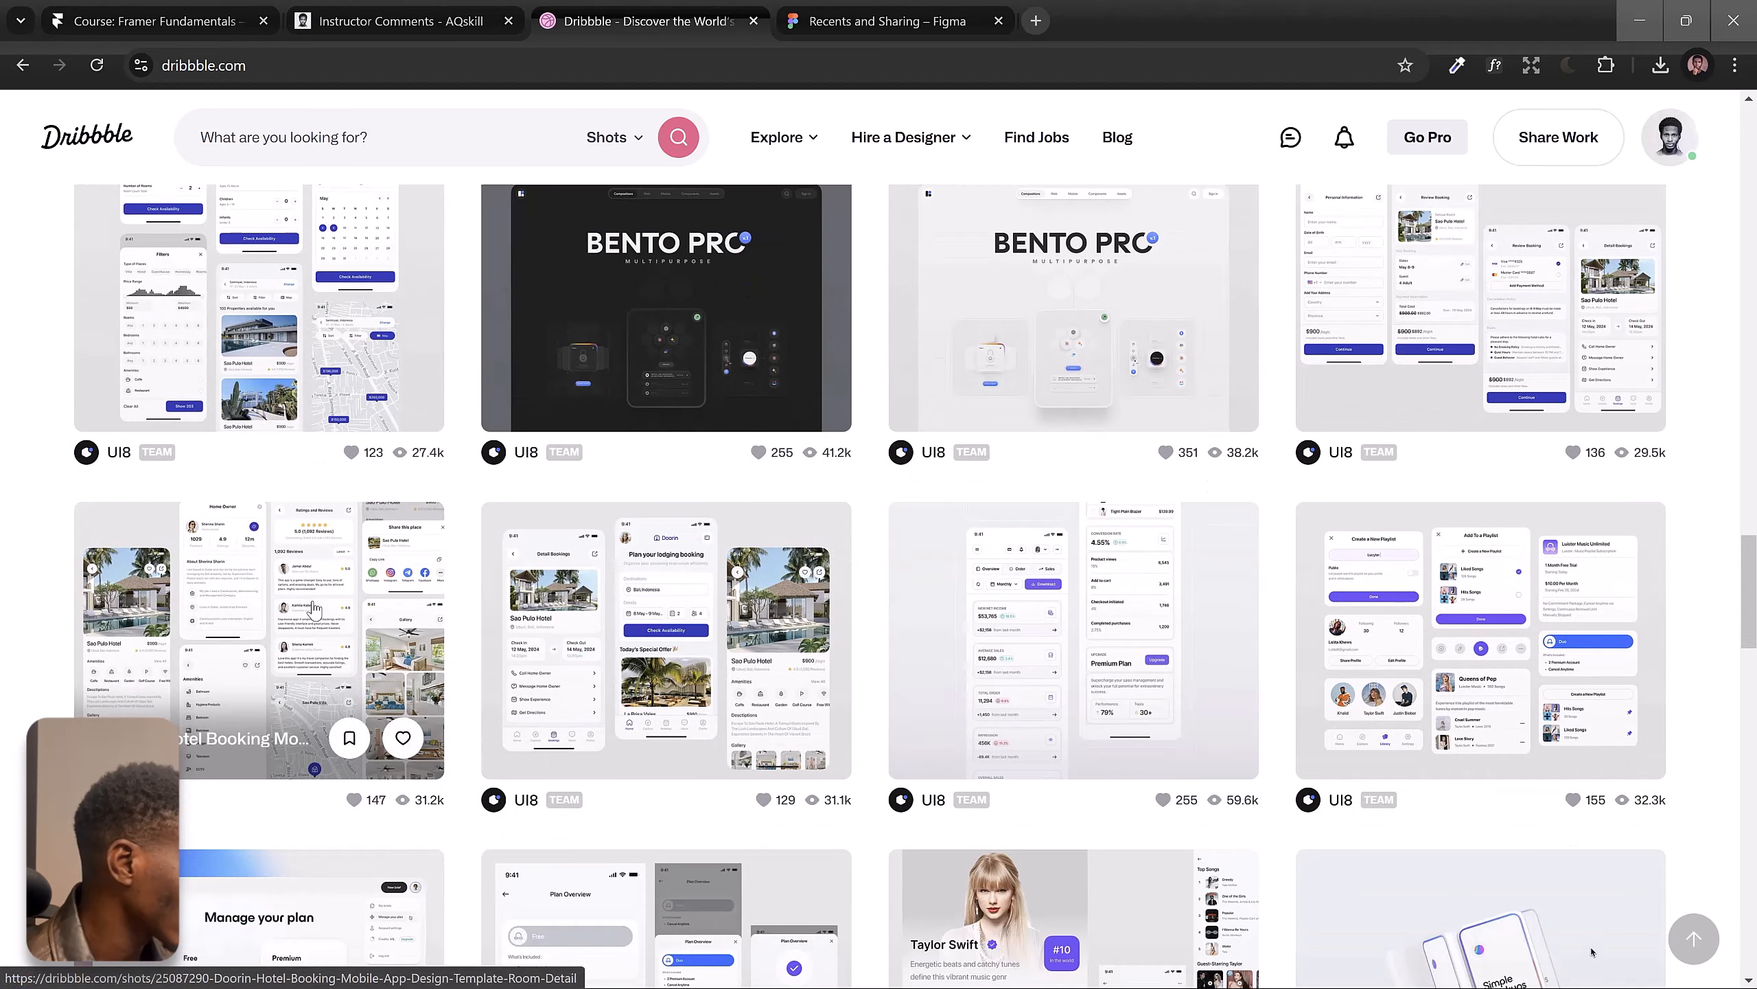
scroll(313, 608, down, 3)
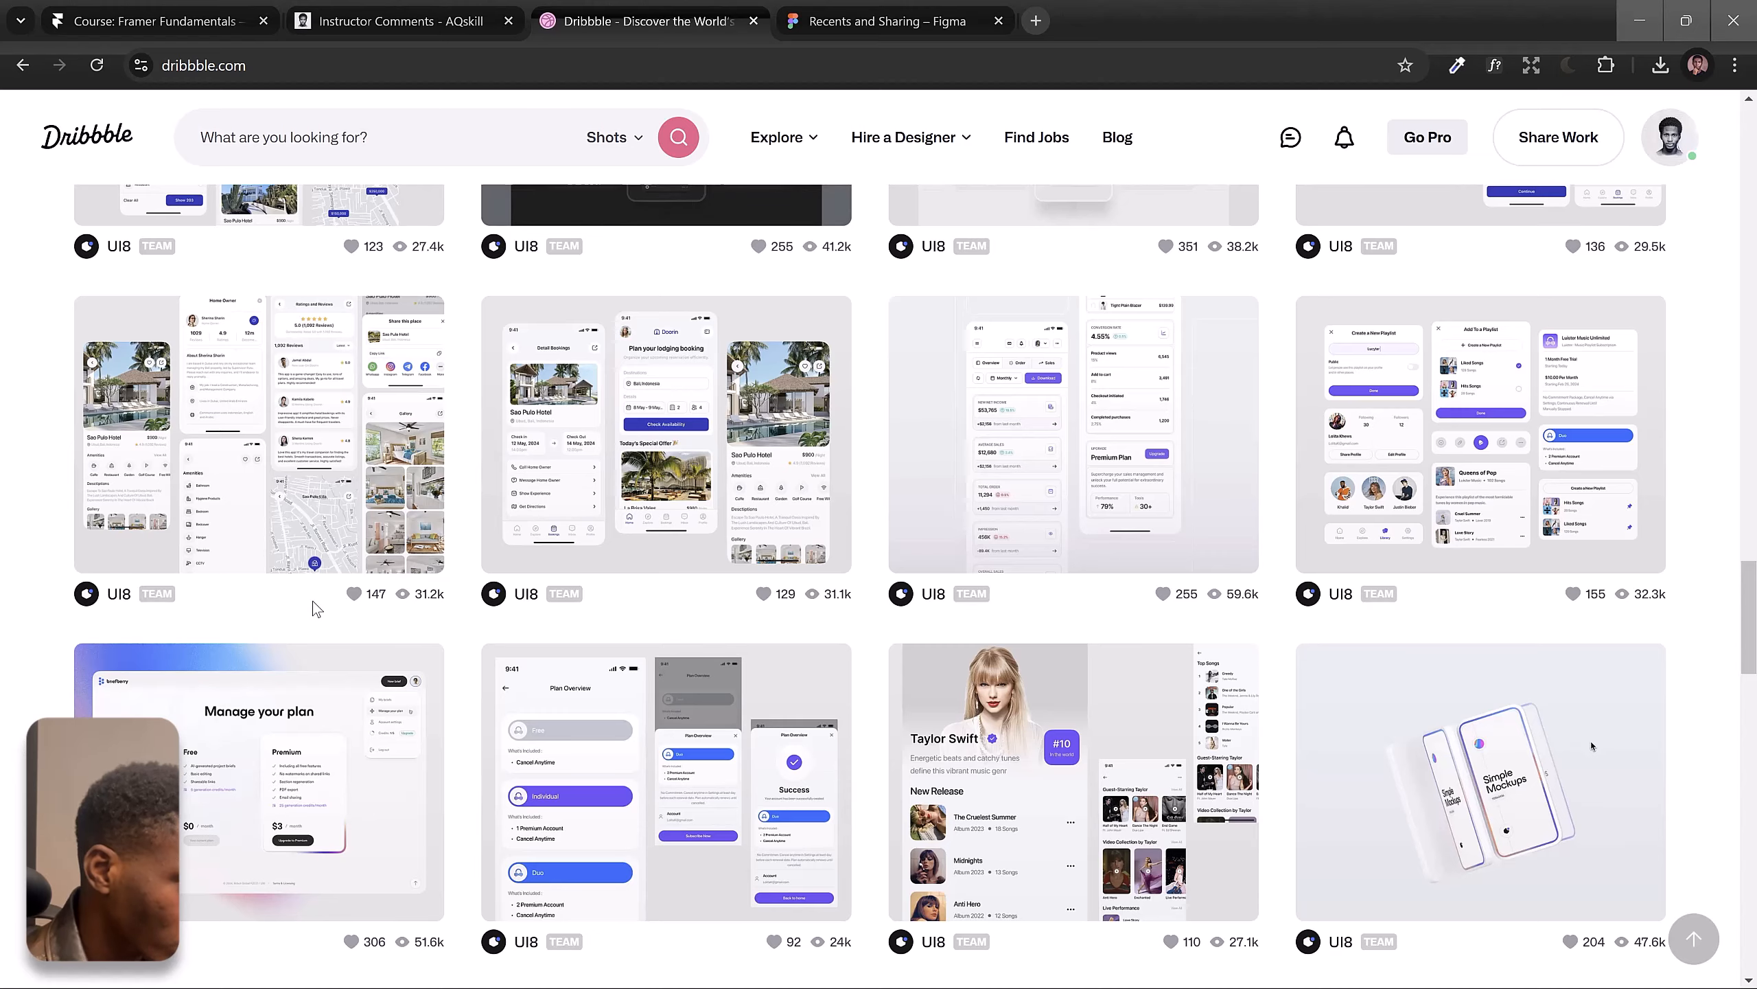
scroll(313, 608, down, 3)
scroll(315, 609, down, 1)
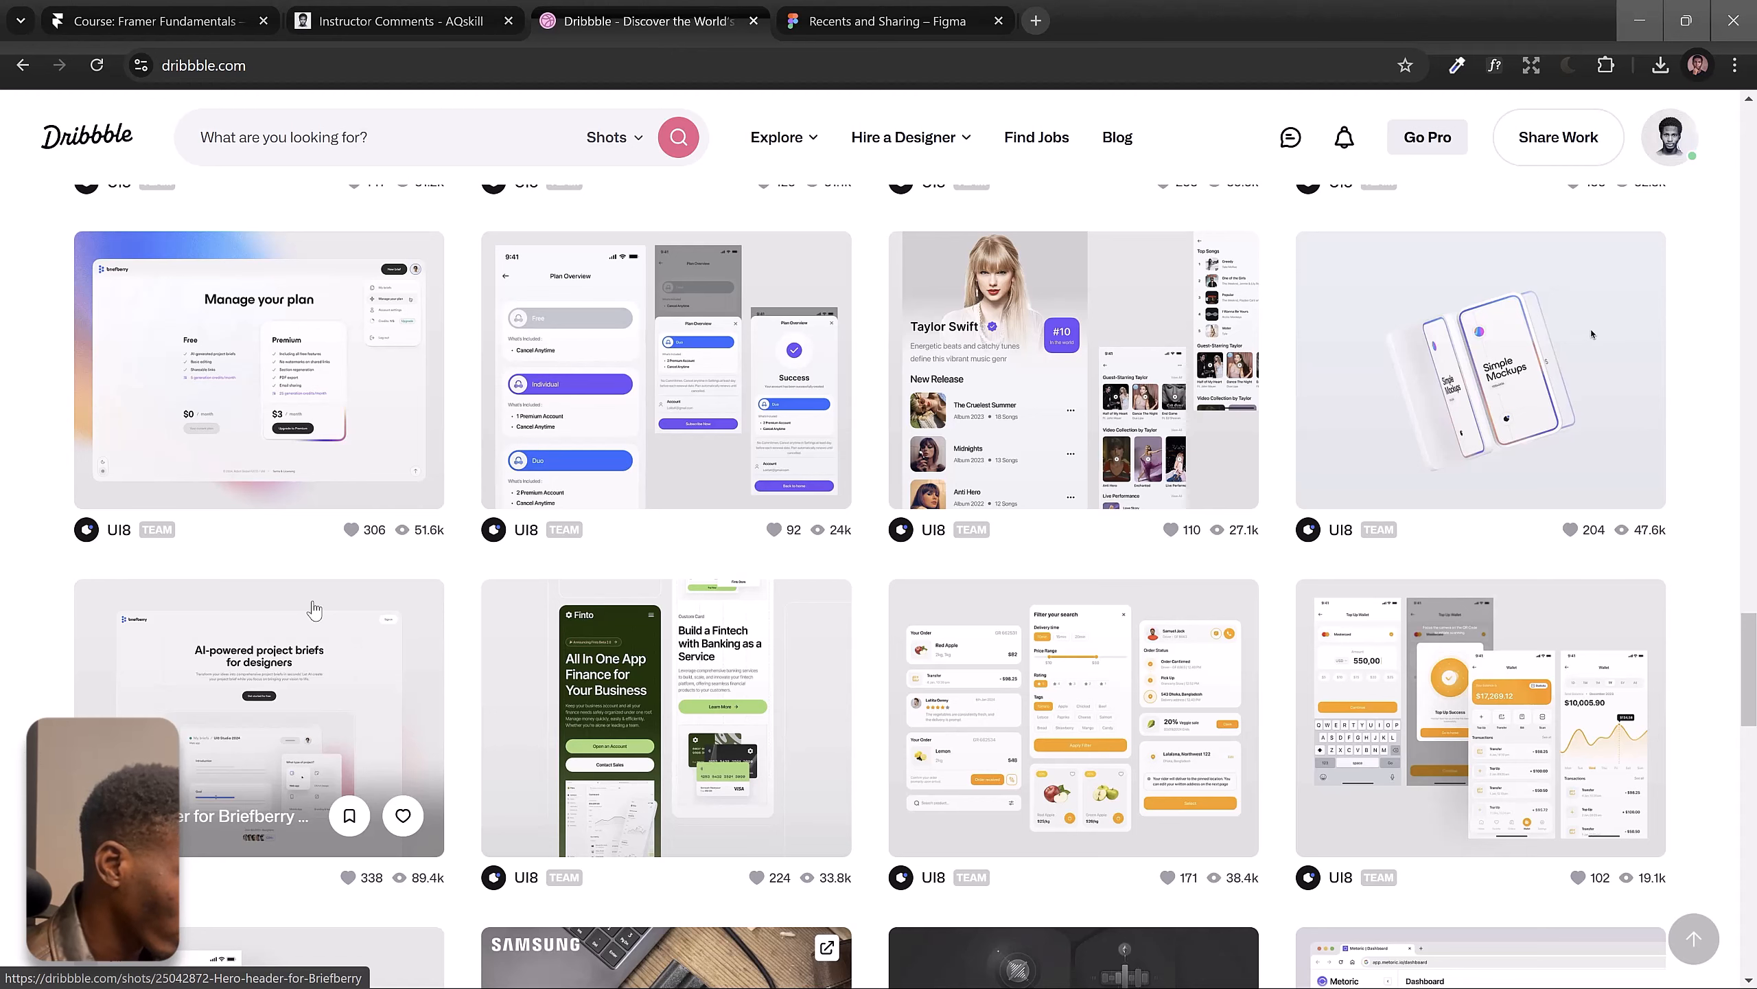
Step: Open the "Finto - Responsive Design" shot from the feed in a separate browser tab
scroll(315, 608, down, 3)
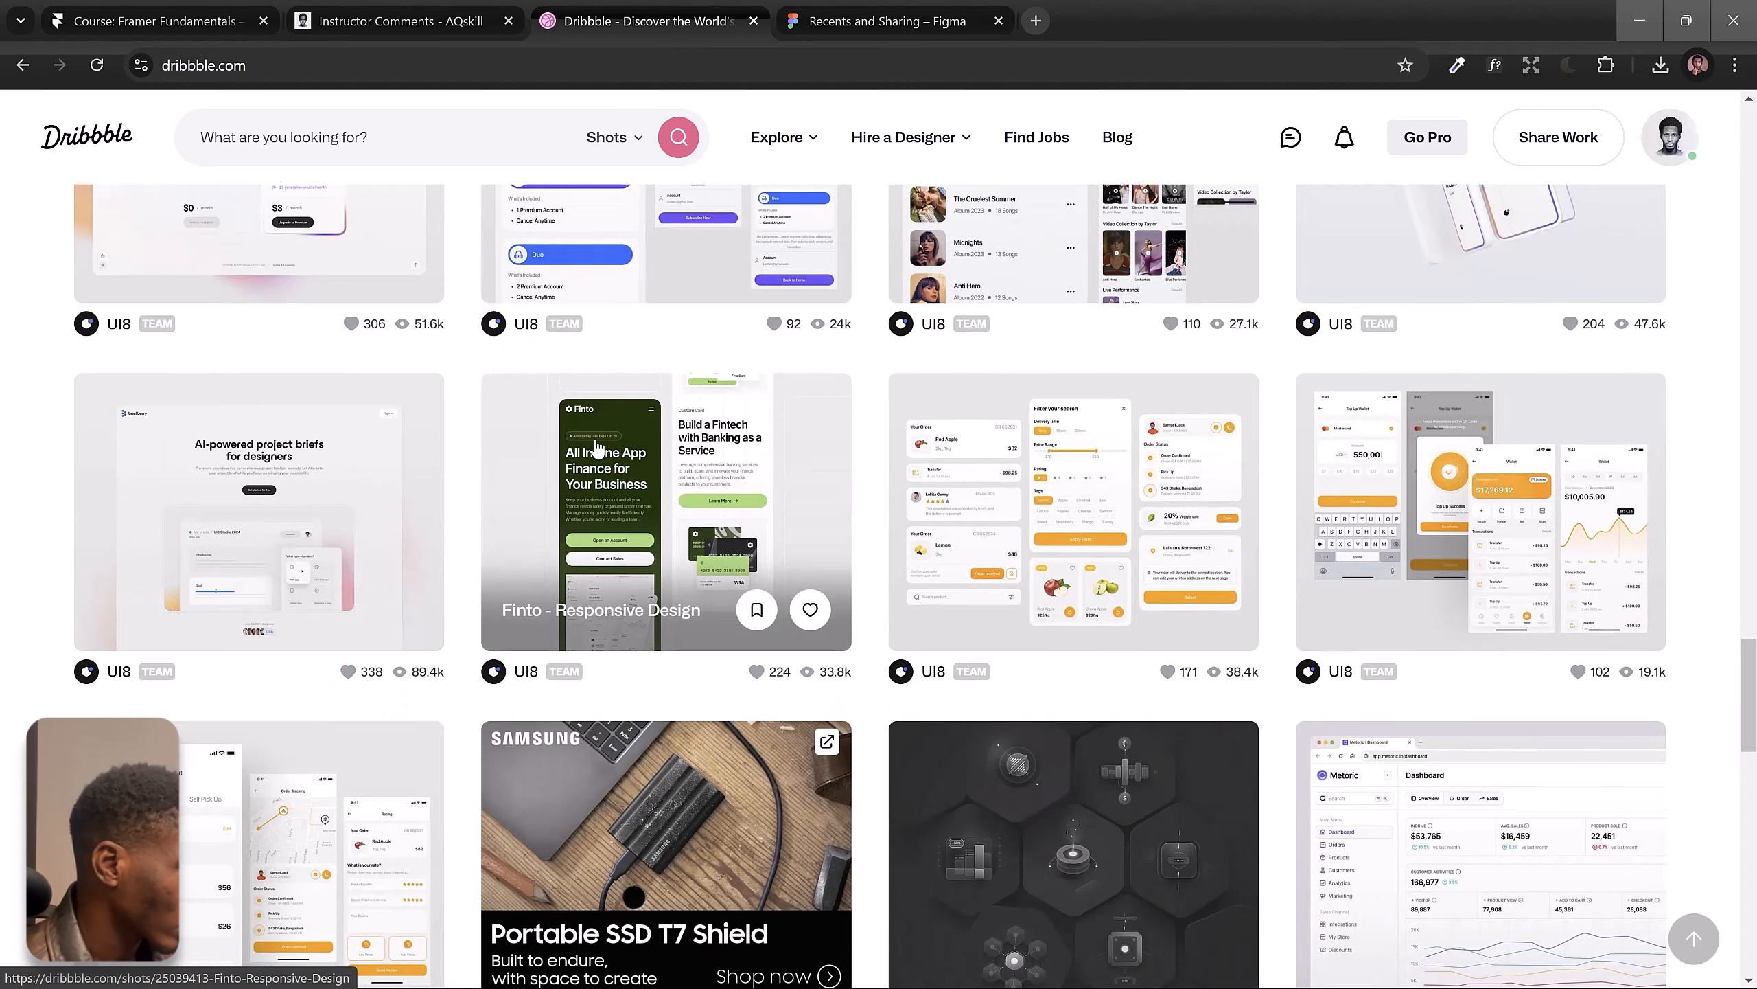
right_click(597, 443)
click(635, 468)
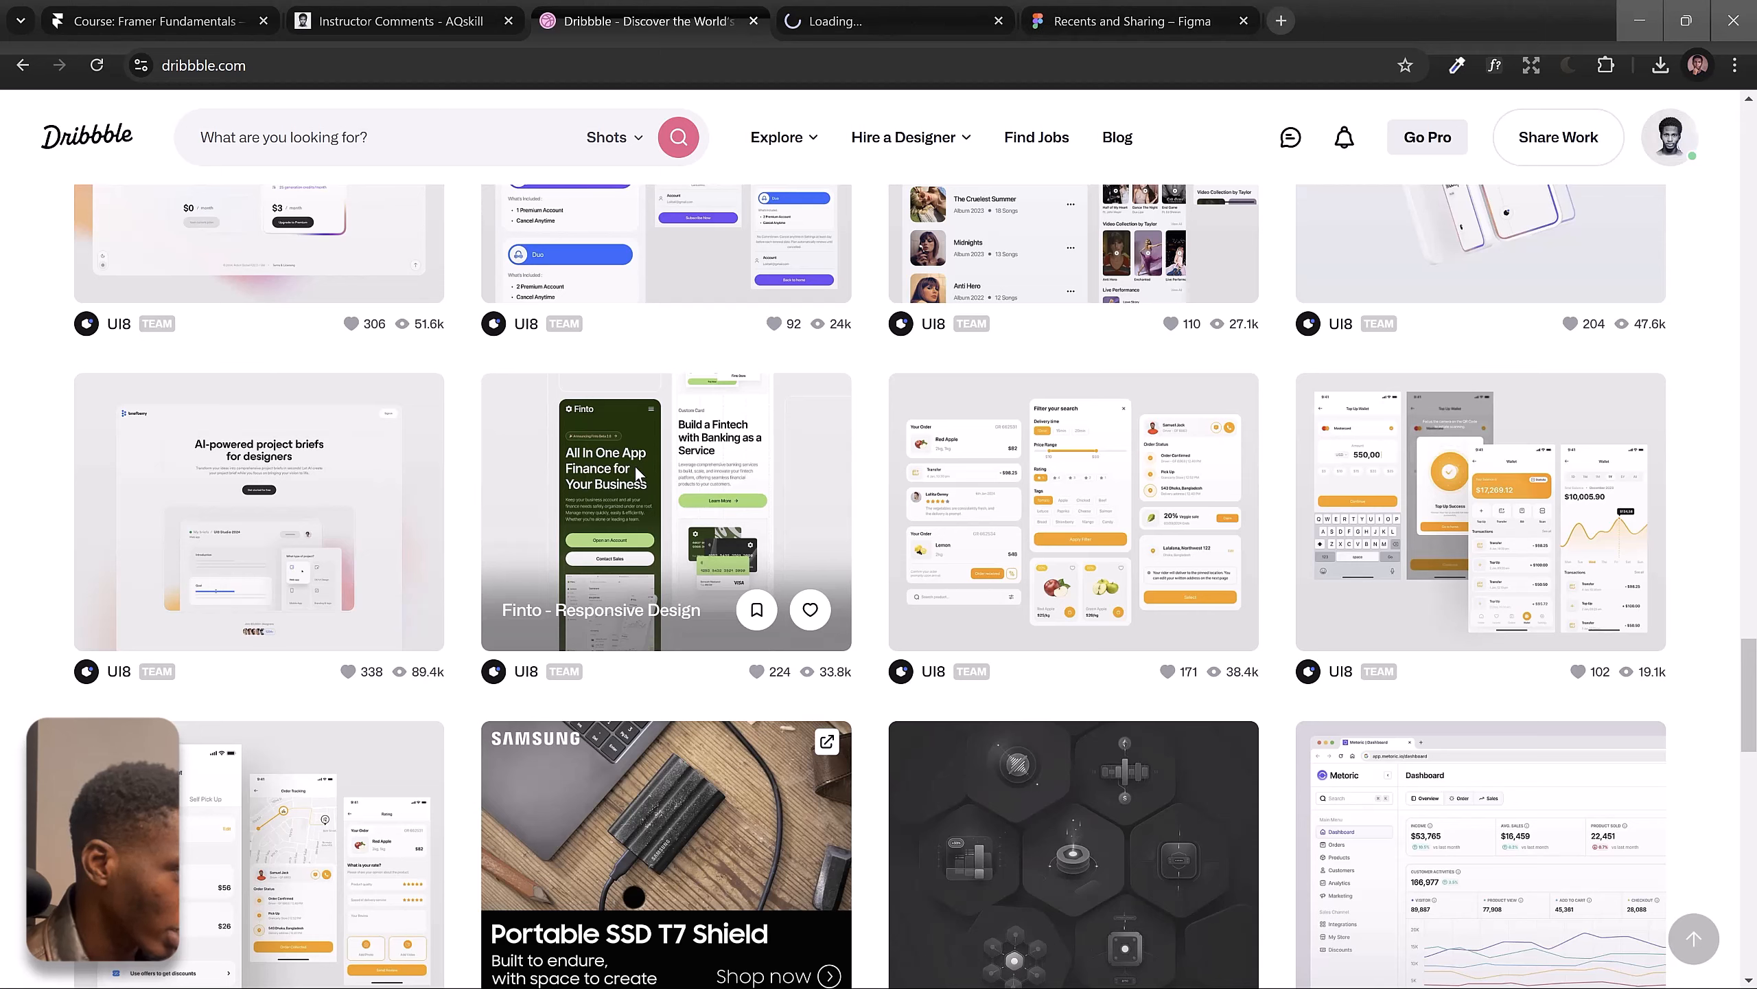
Step: Find the dark Sidebar Prototype shot further down the Discover feed and open it in a separate tab
scroll(464, 528, down, 3)
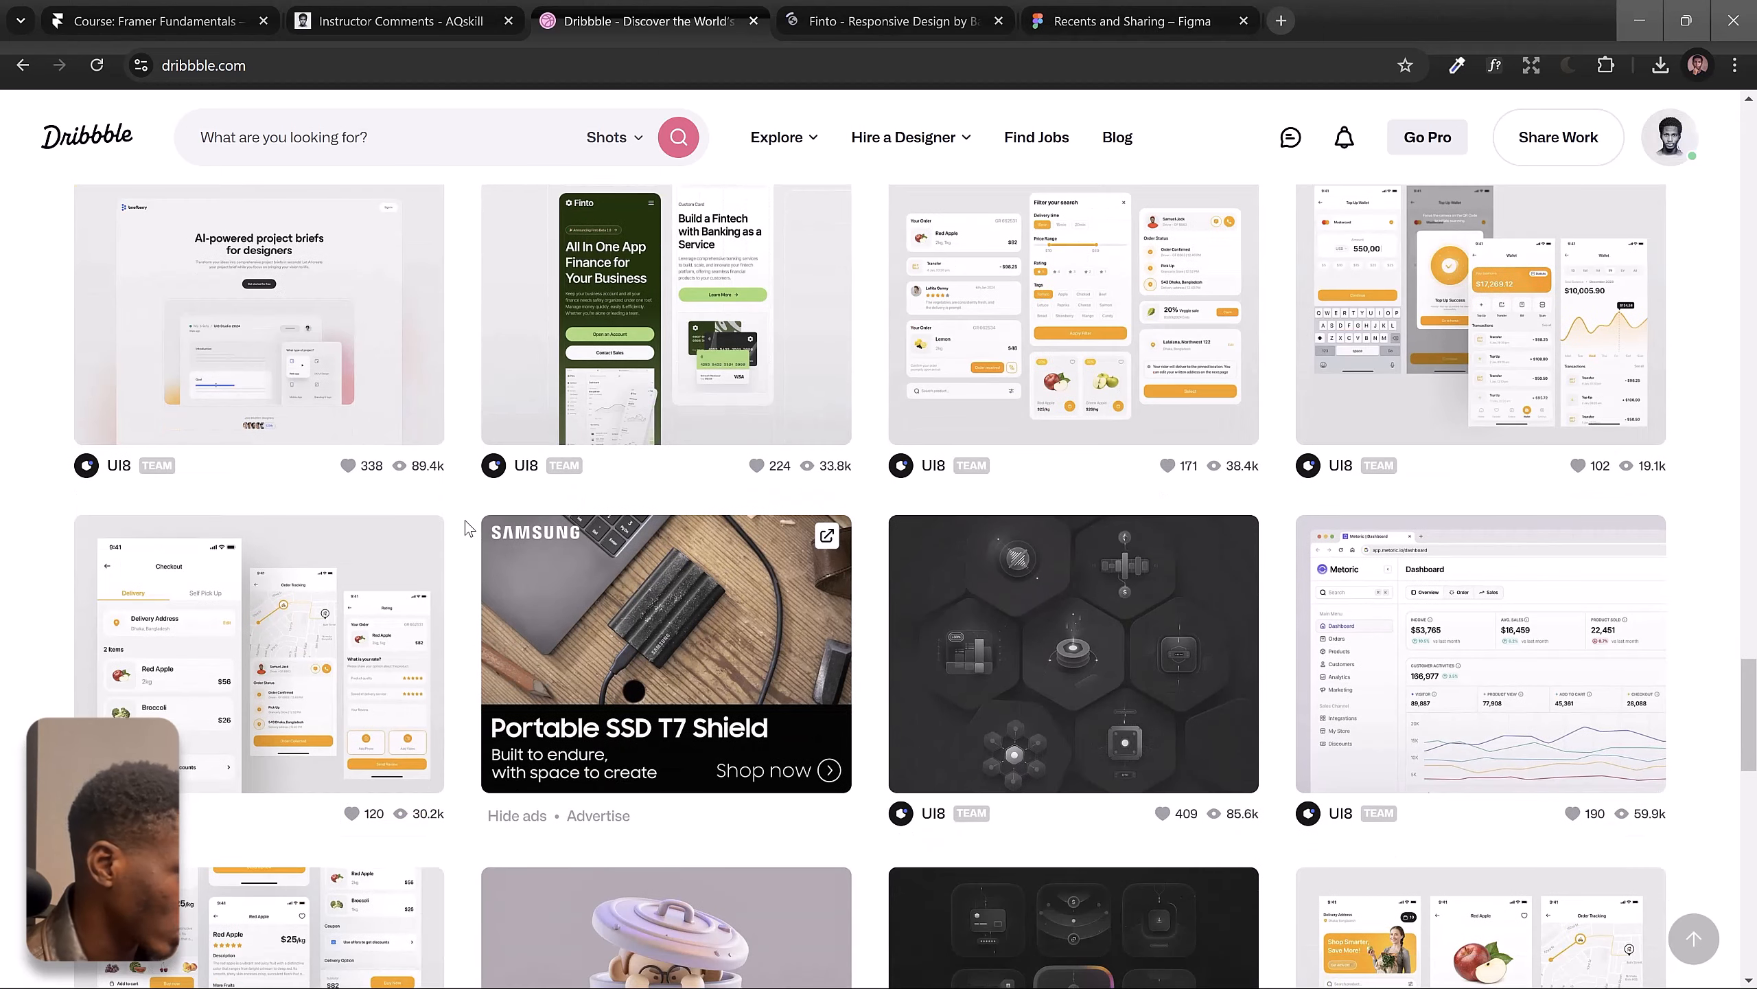
scroll(465, 528, down, 4)
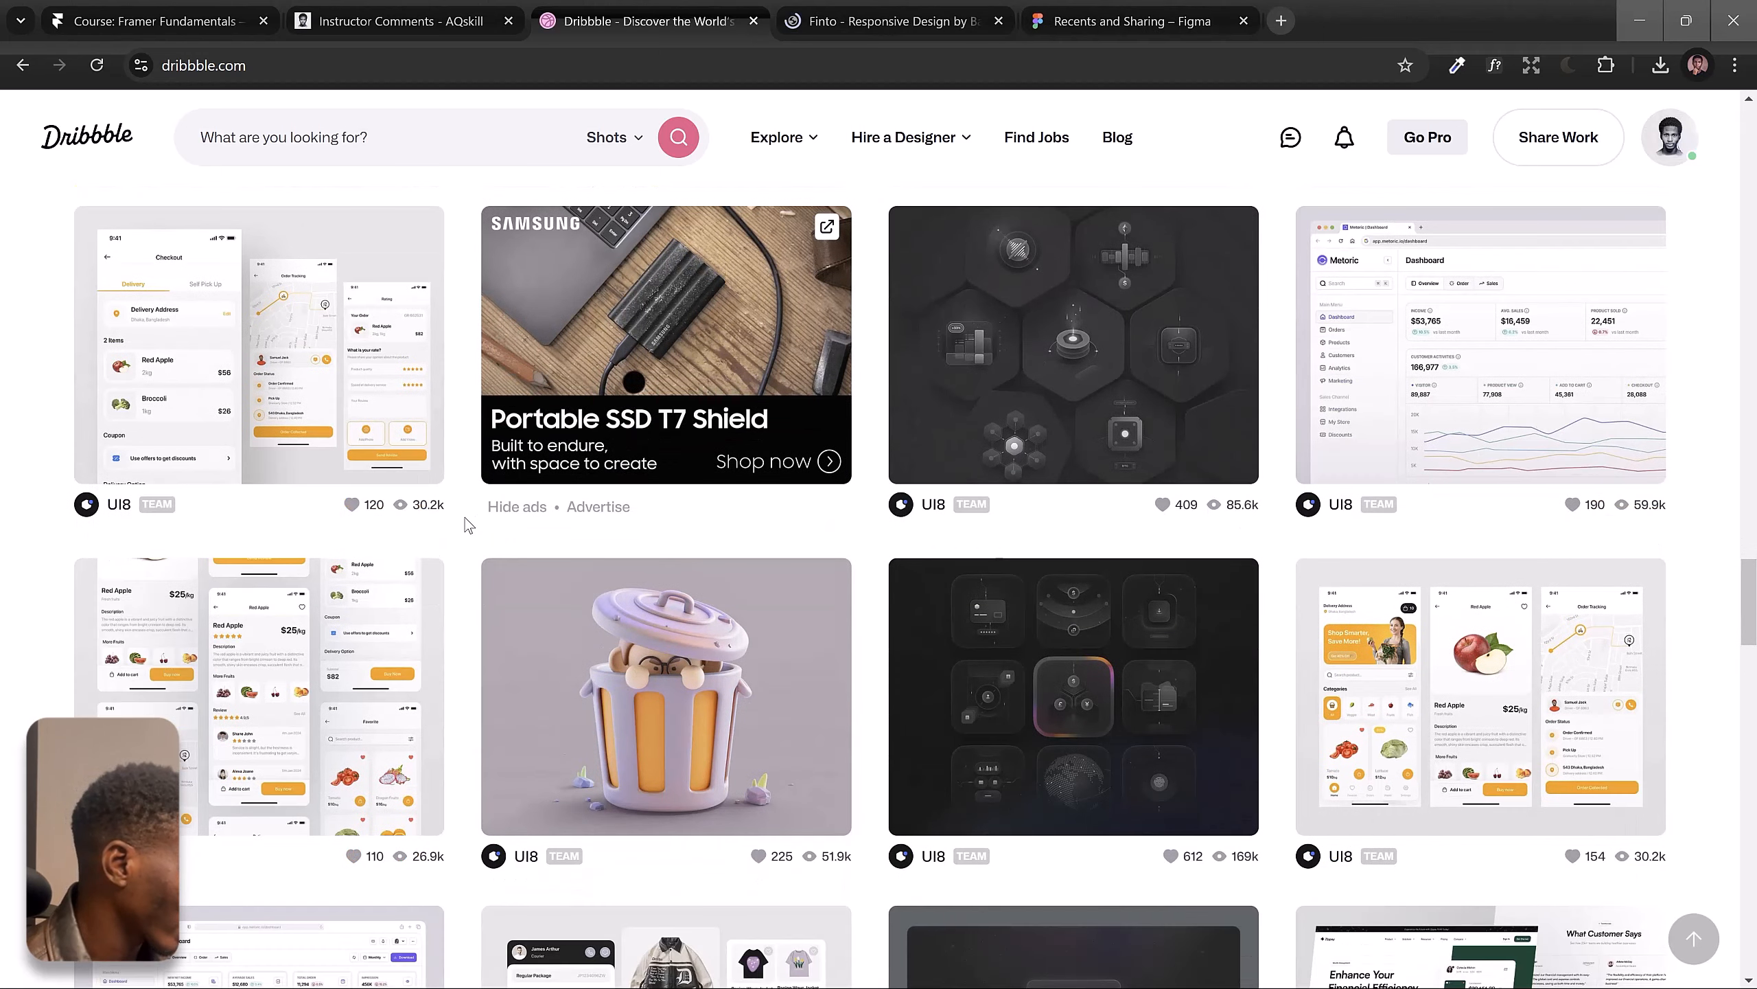
scroll(579, 690, up, 4)
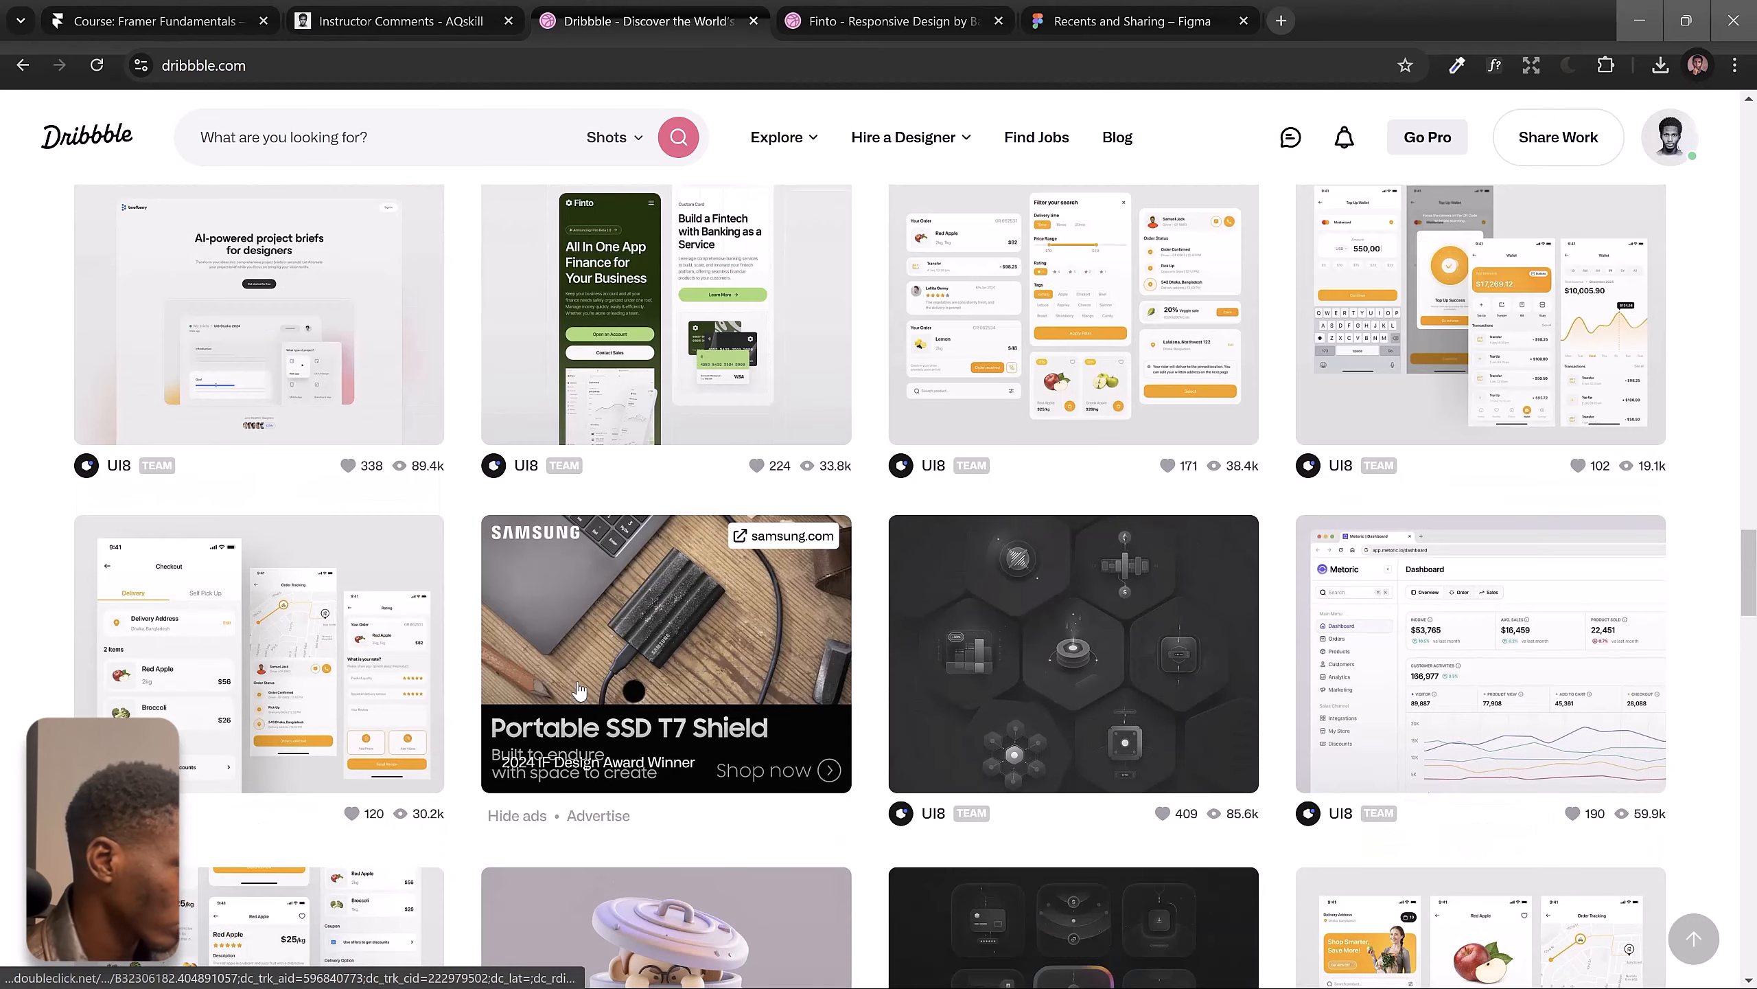
scroll(578, 690, down, 9)
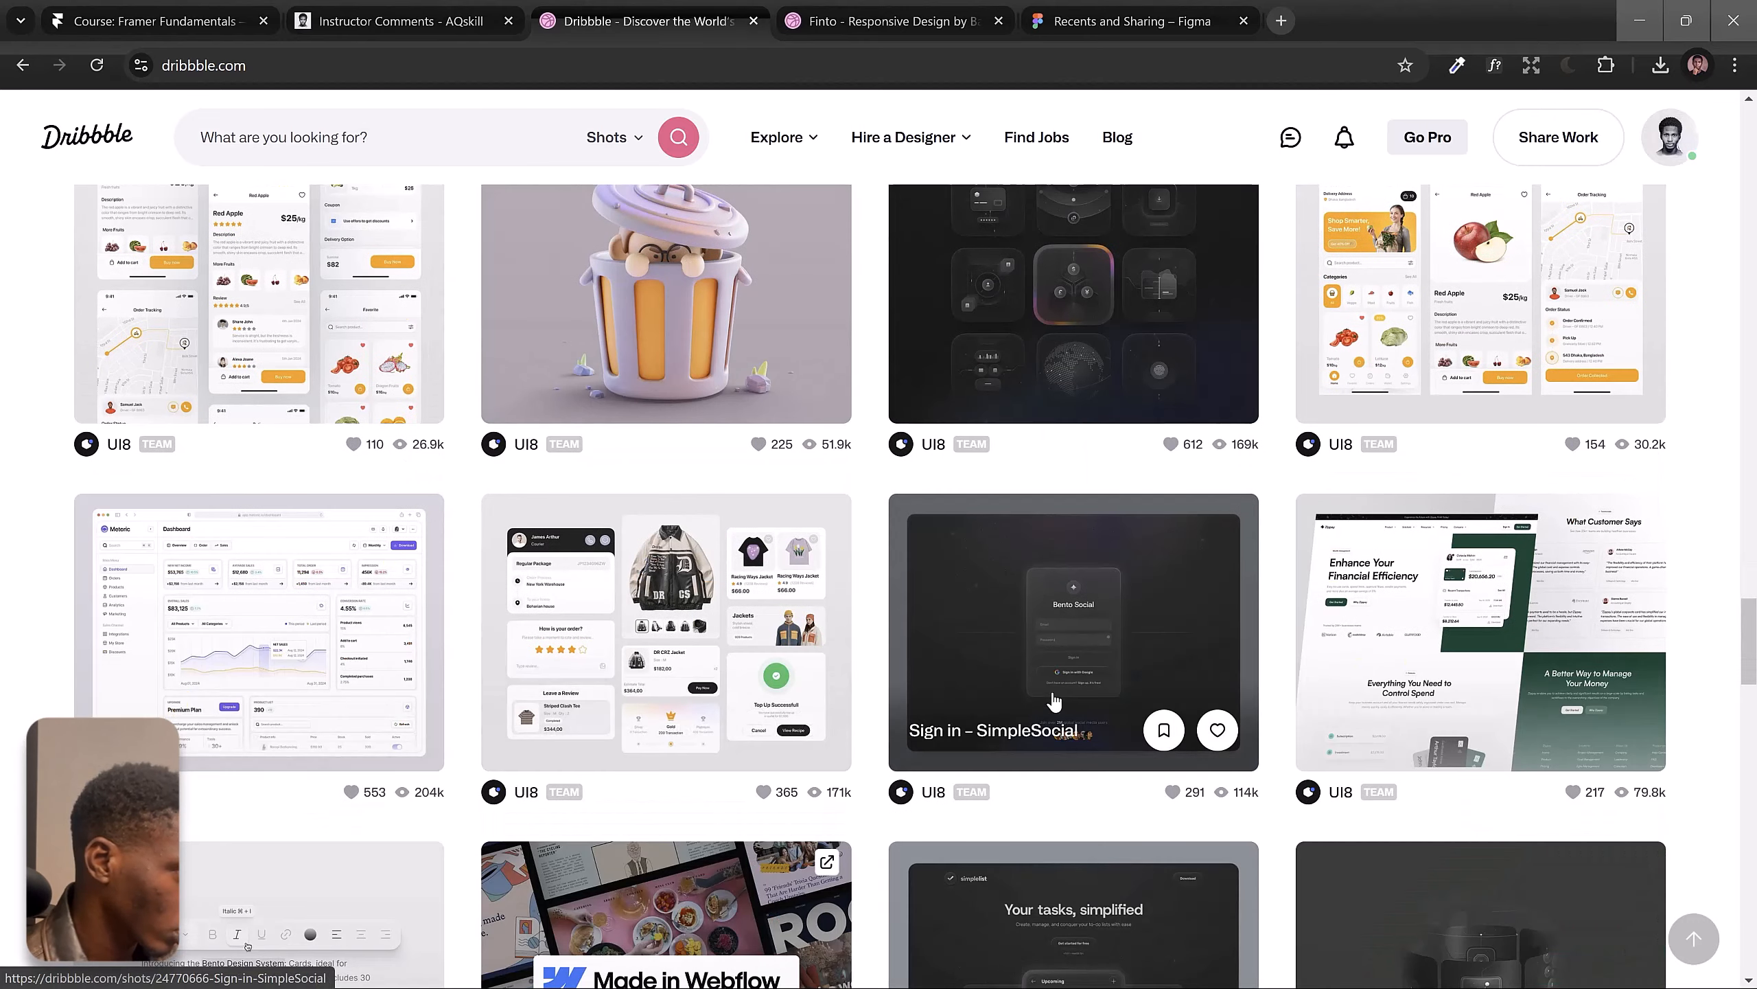
scroll(717, 582, down, 5)
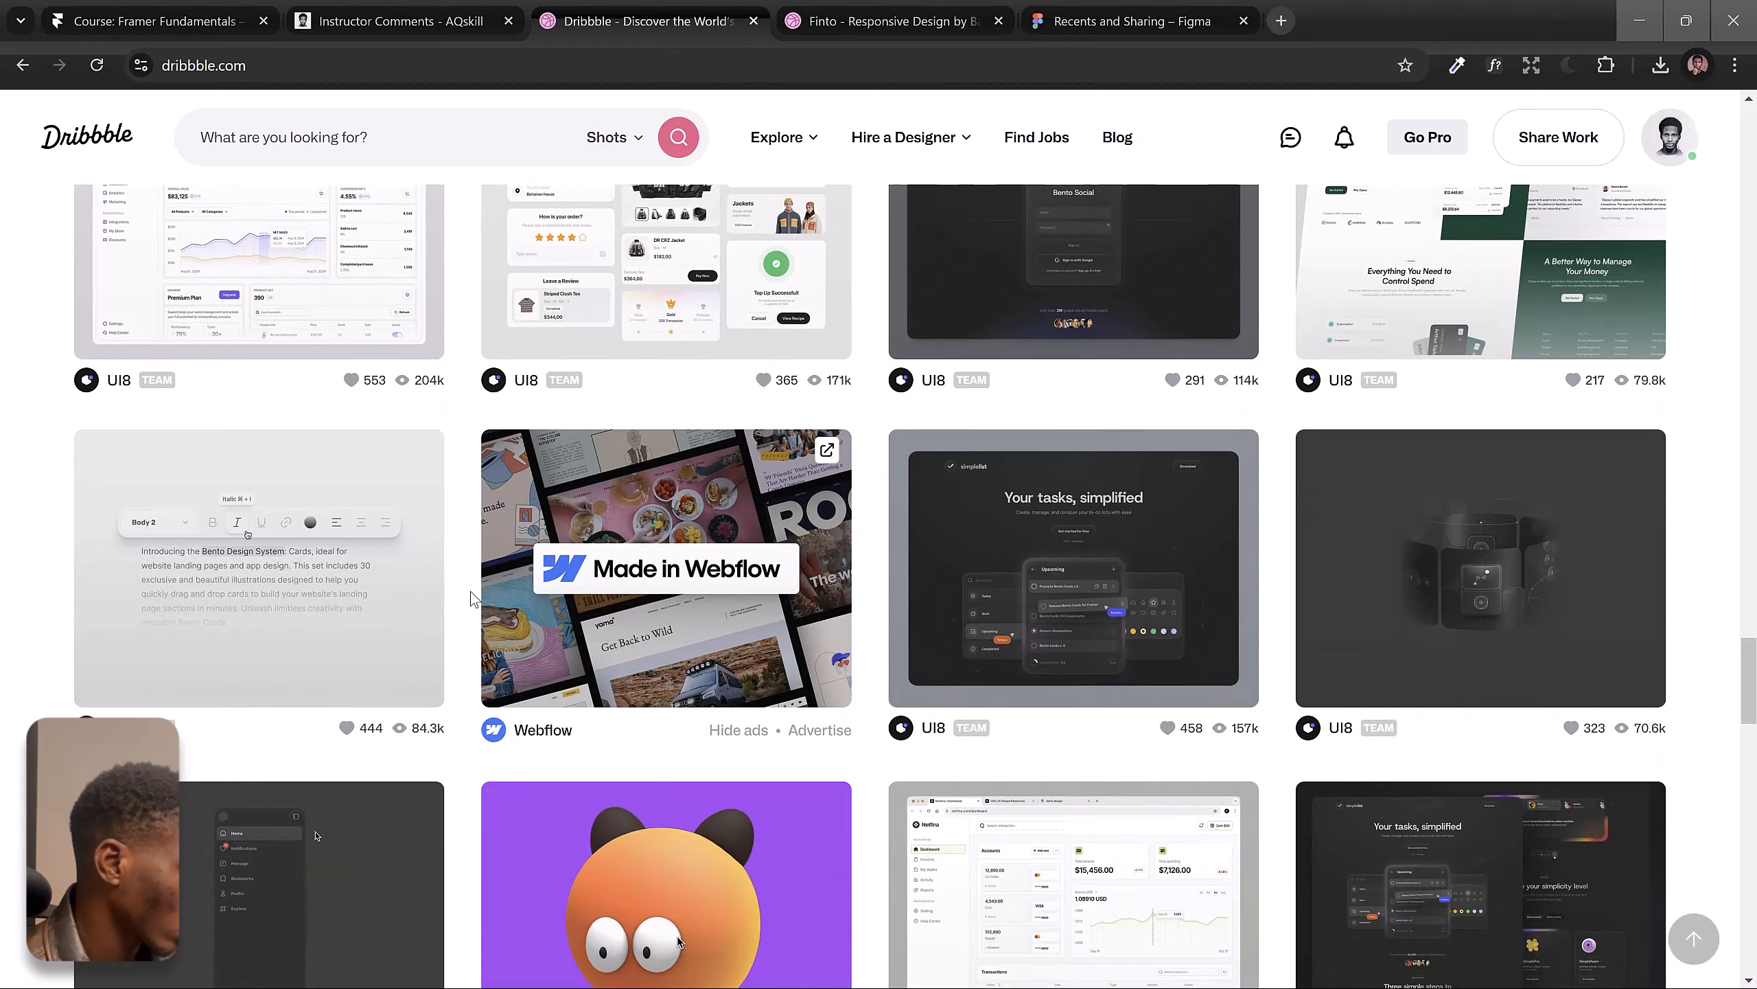
scroll(471, 599, down, 3)
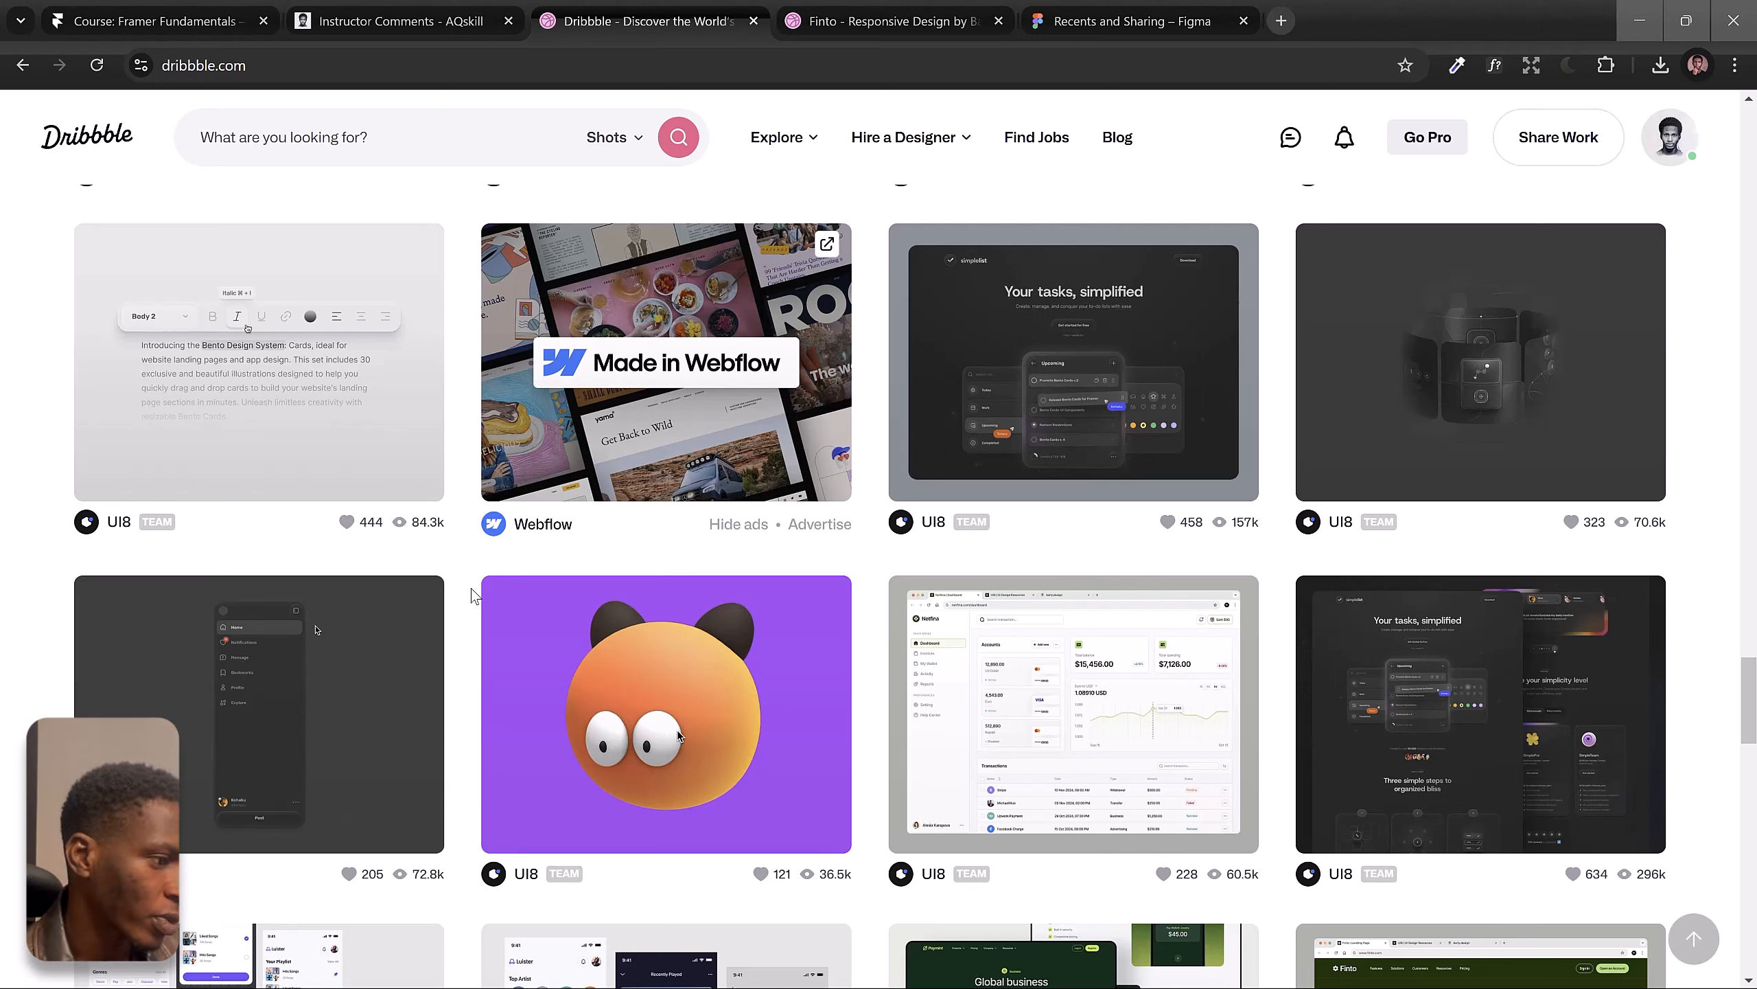
right_click(291, 661)
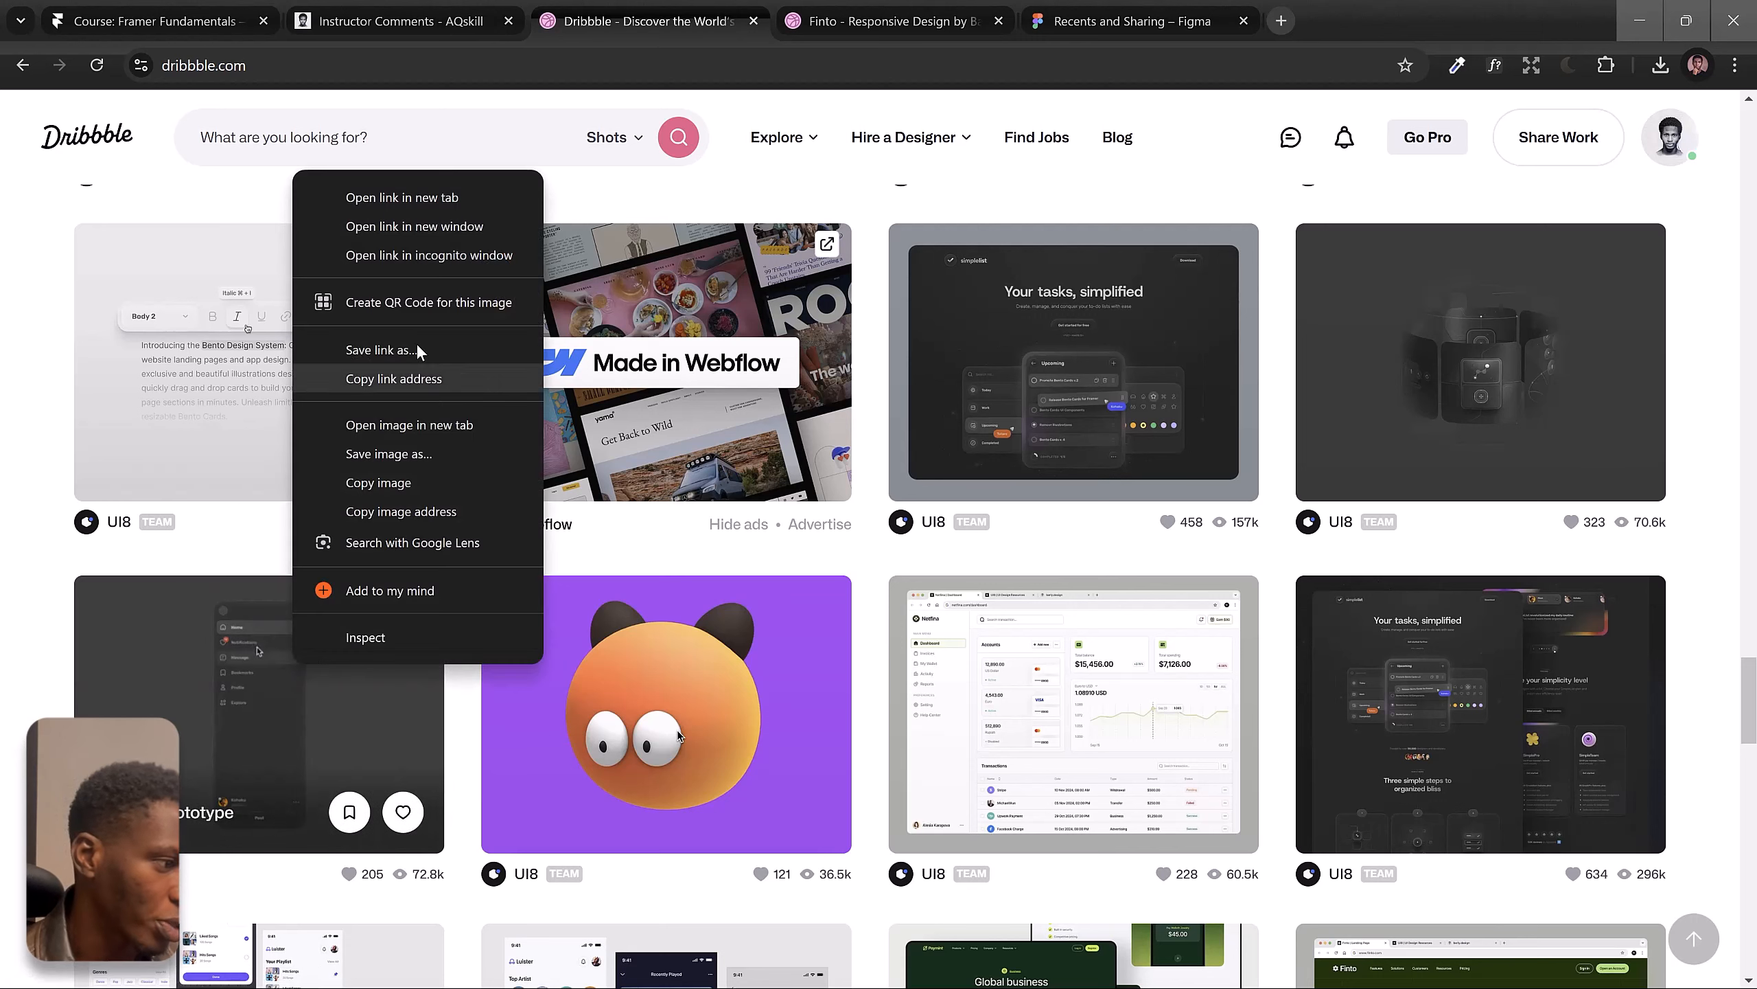
click(428, 200)
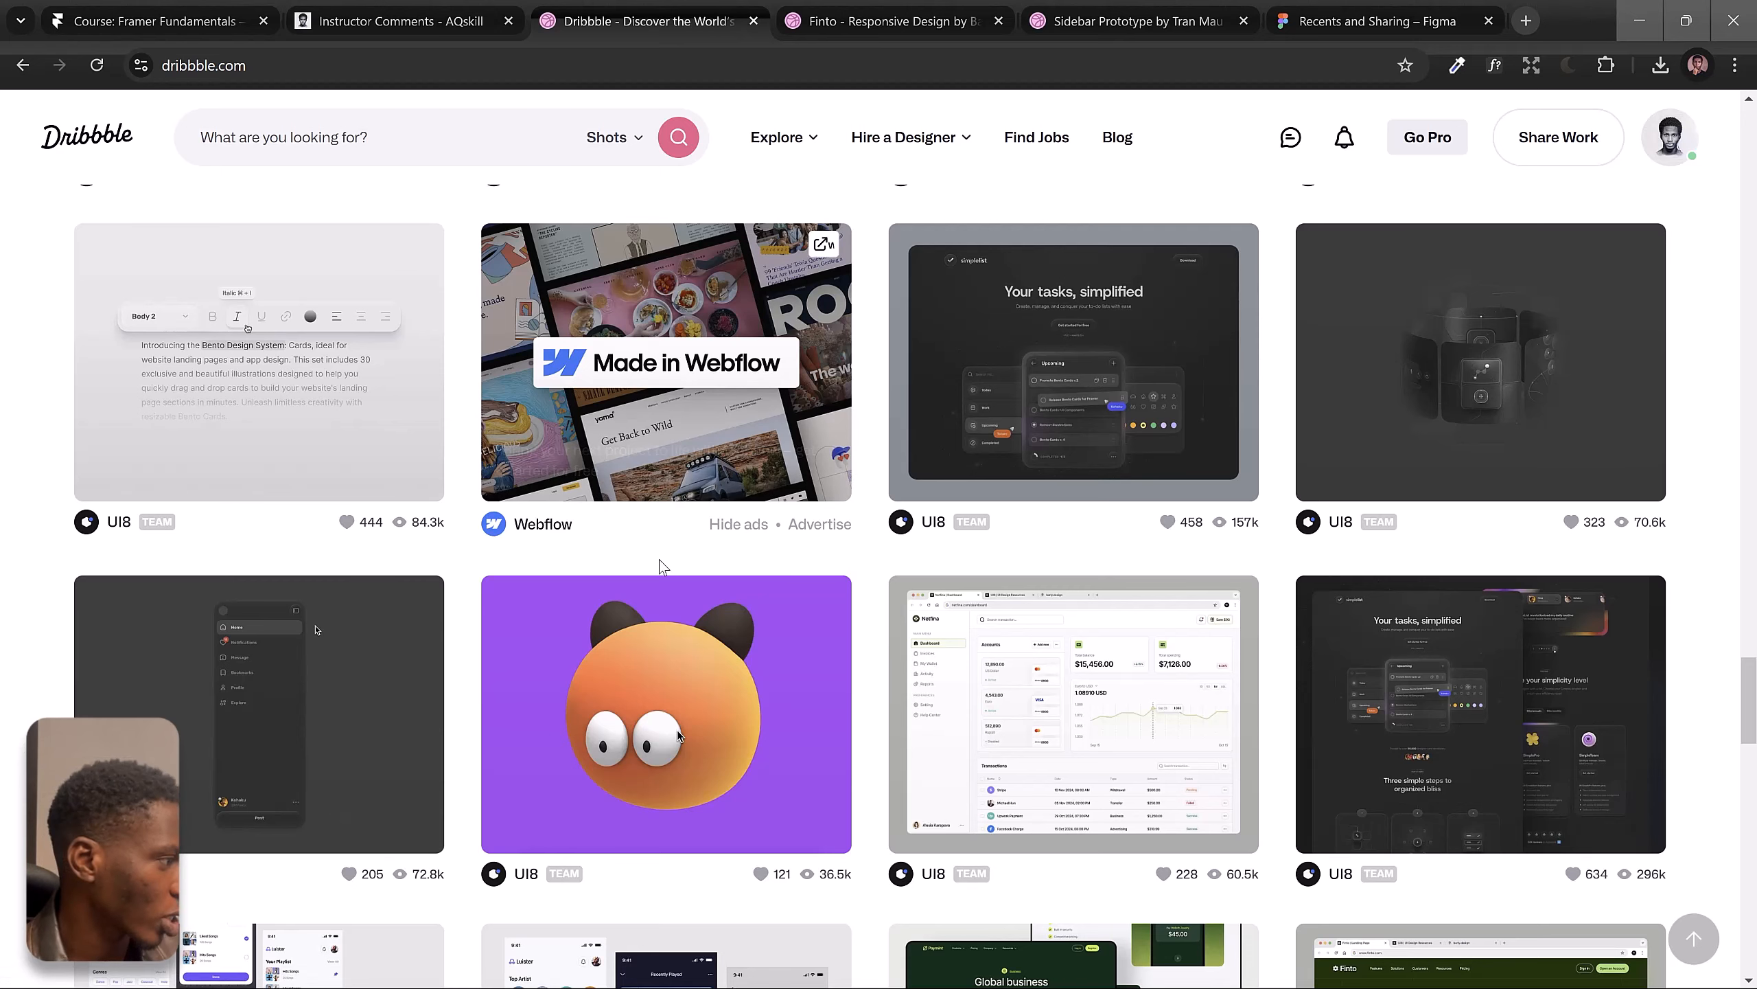
Step: Open the Luister music player shot from further down the feed in a separate tab
scroll(658, 560, down, 6)
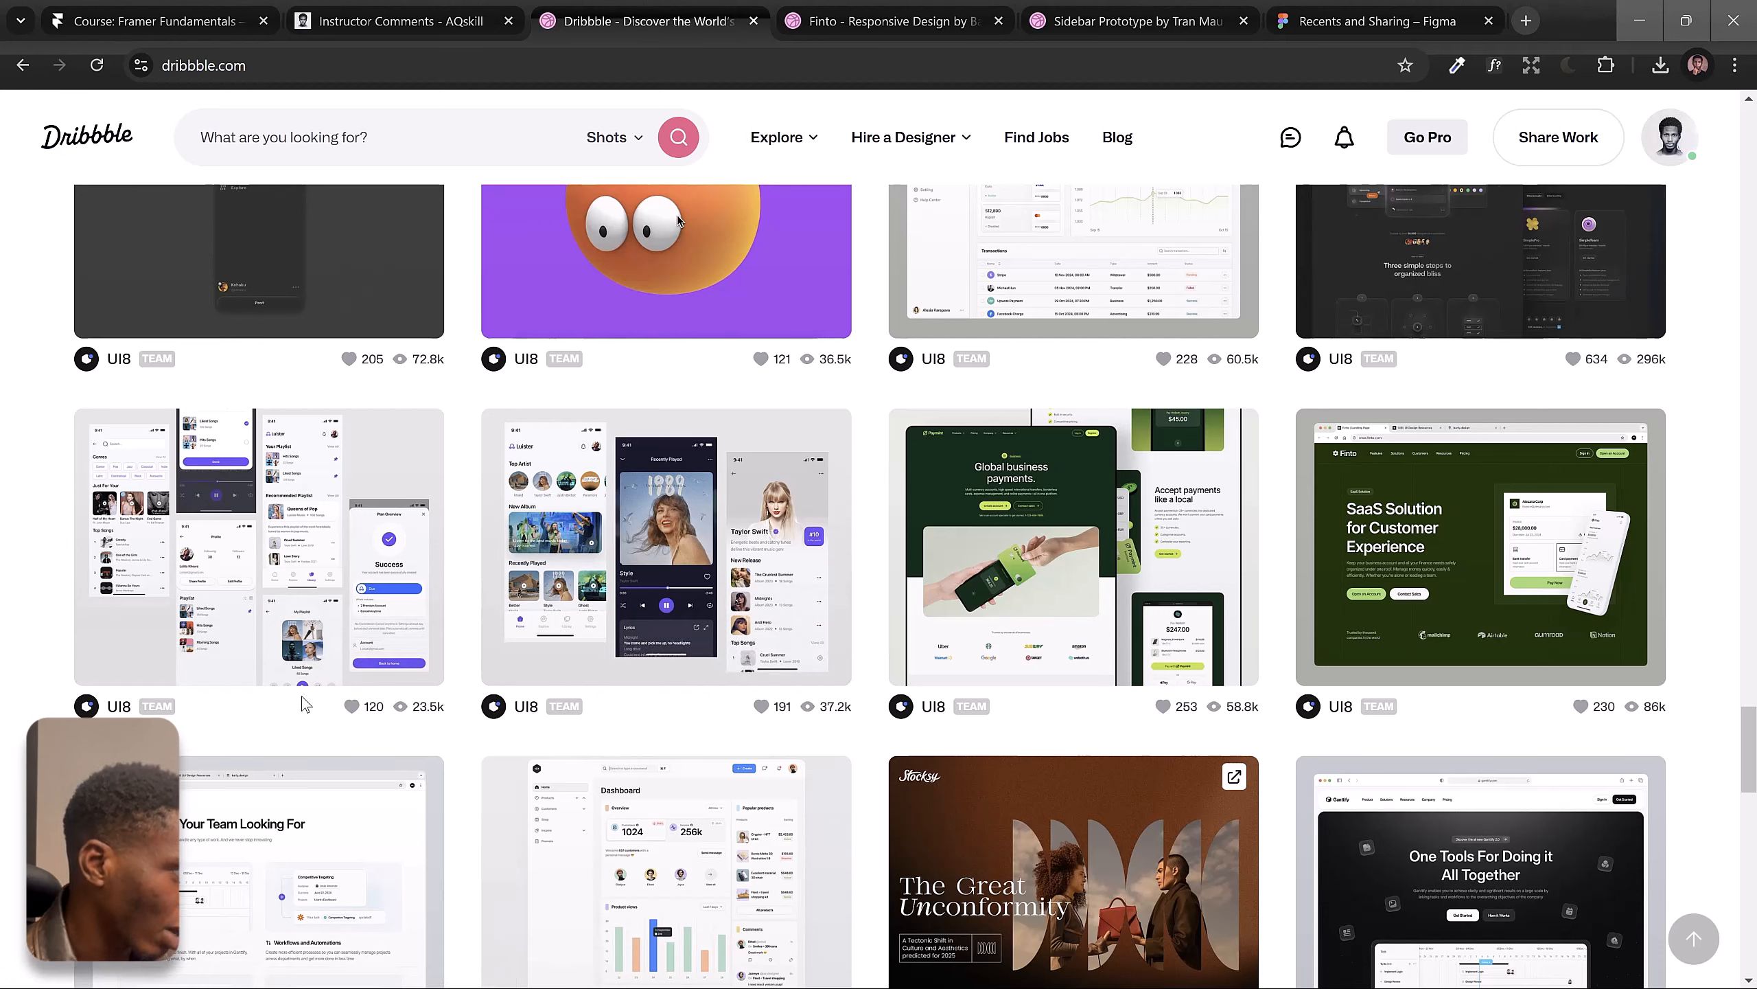
right_click(668, 478)
click(709, 509)
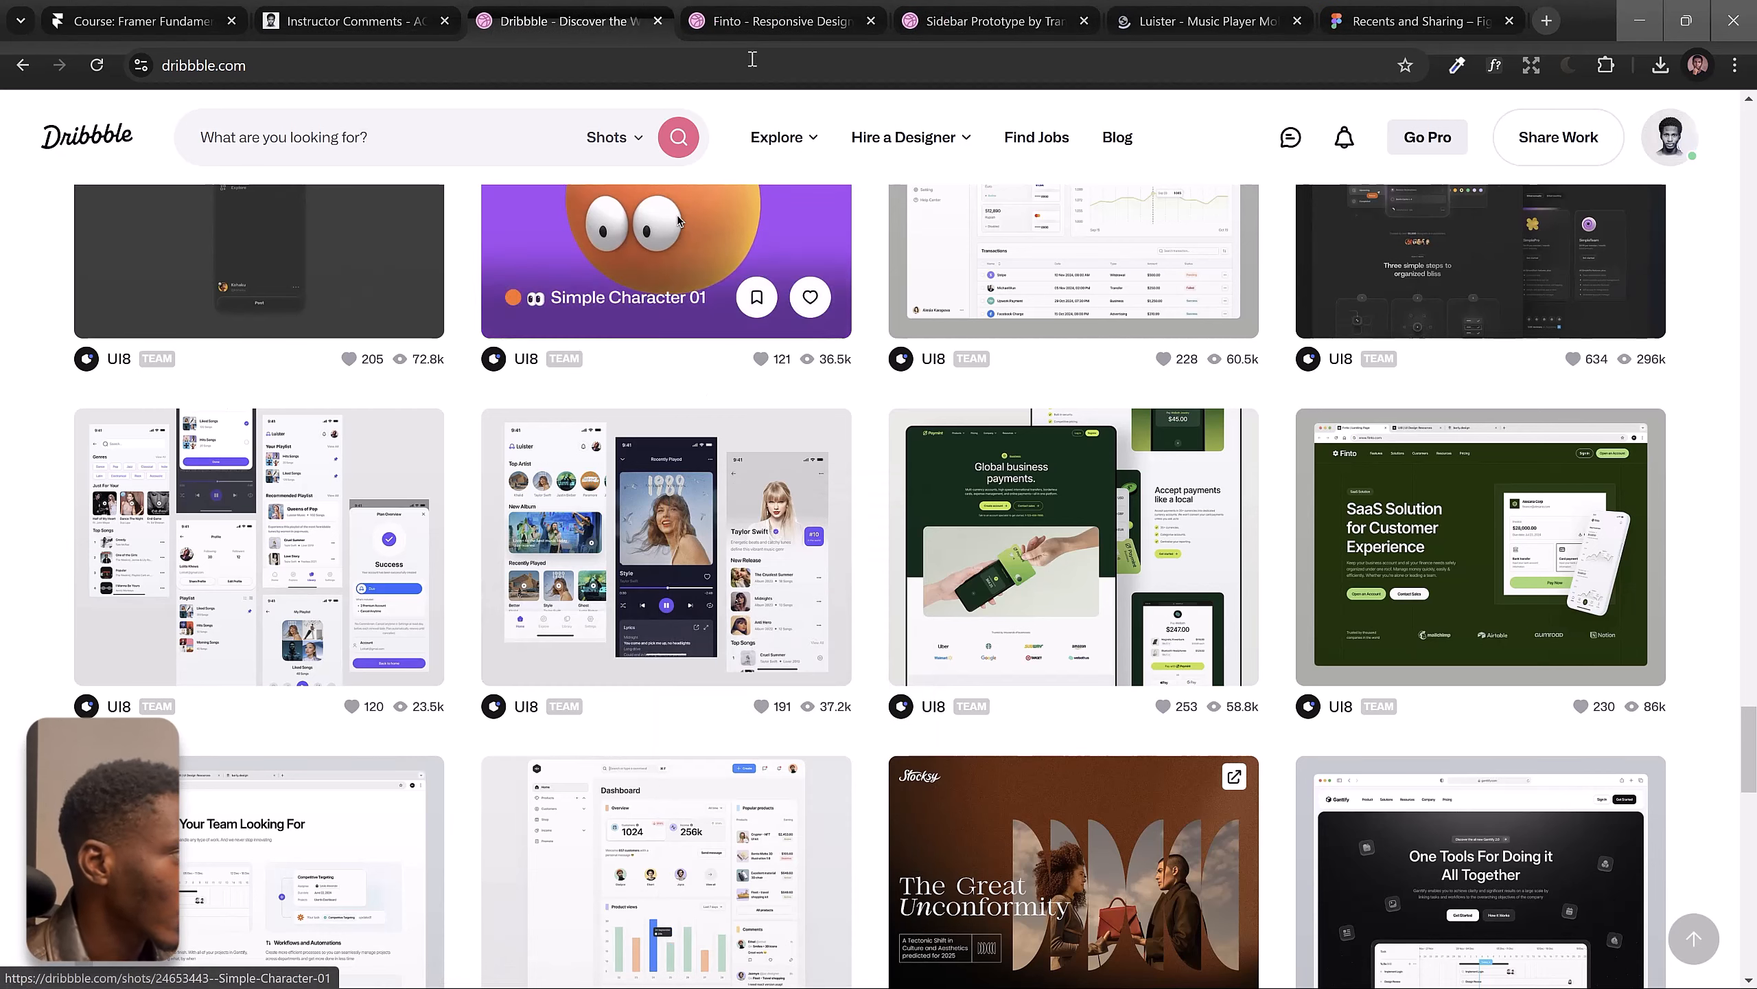
Step: Switch to the Finto shot and examine its mobile landing page layouts
click(769, 8)
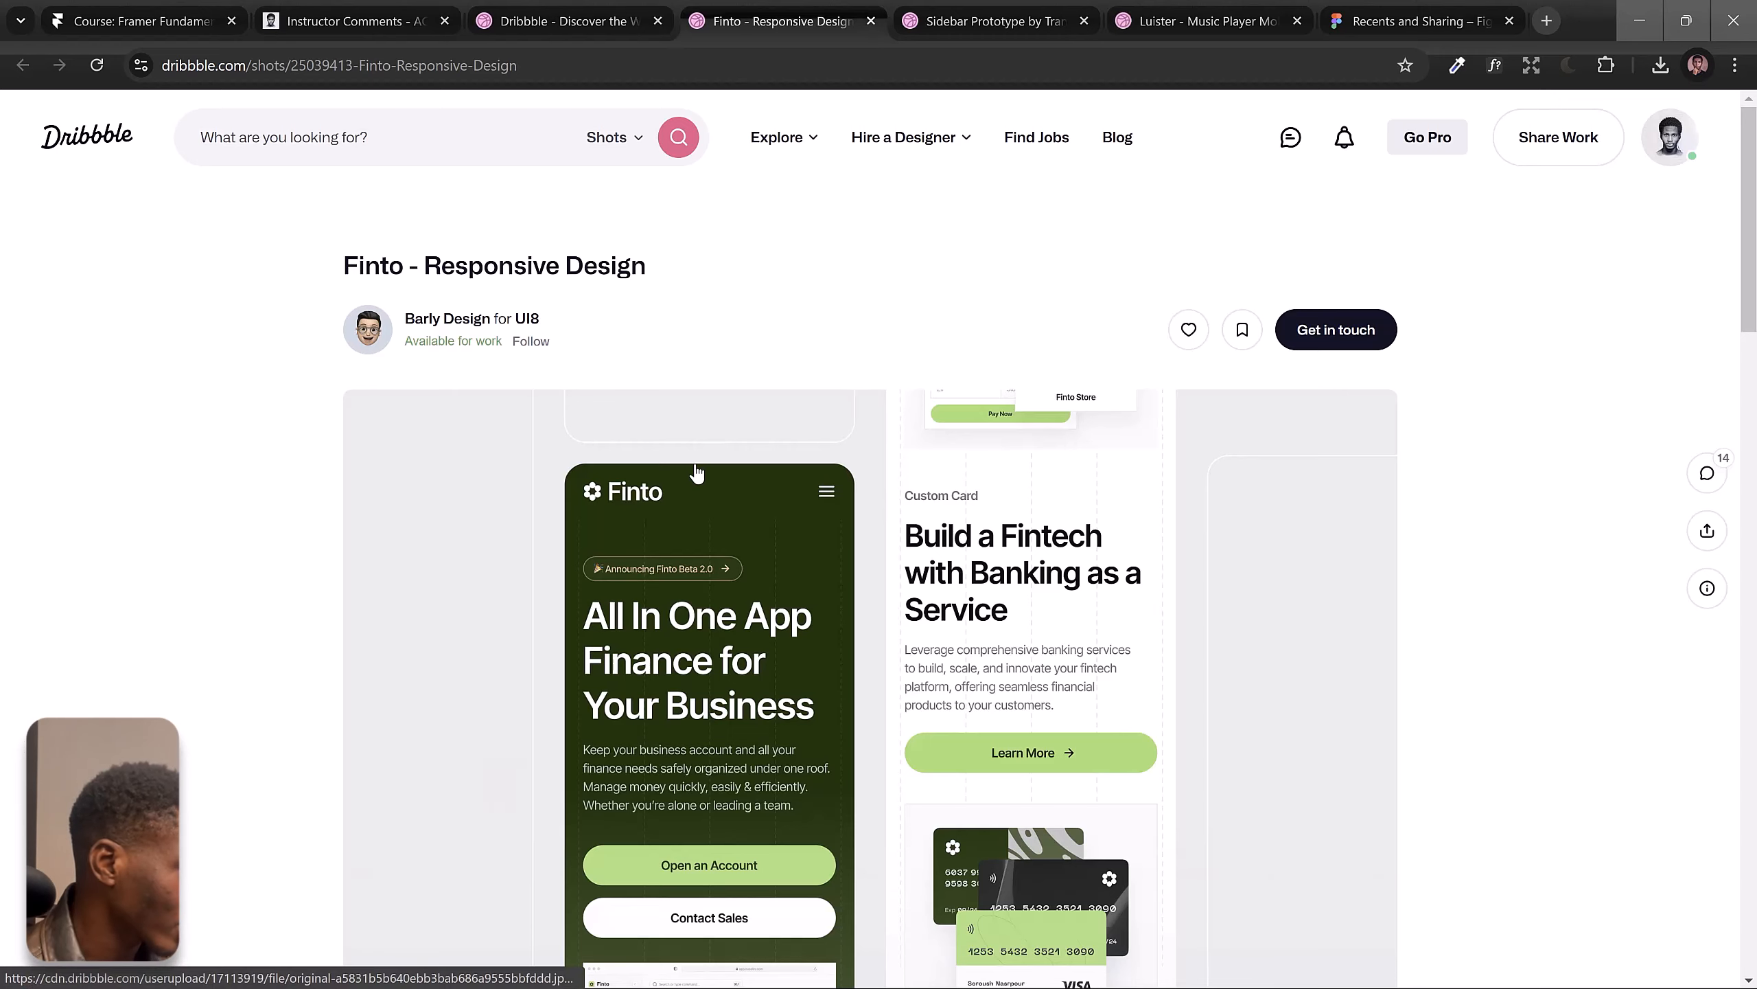
scroll(645, 487, down, 3)
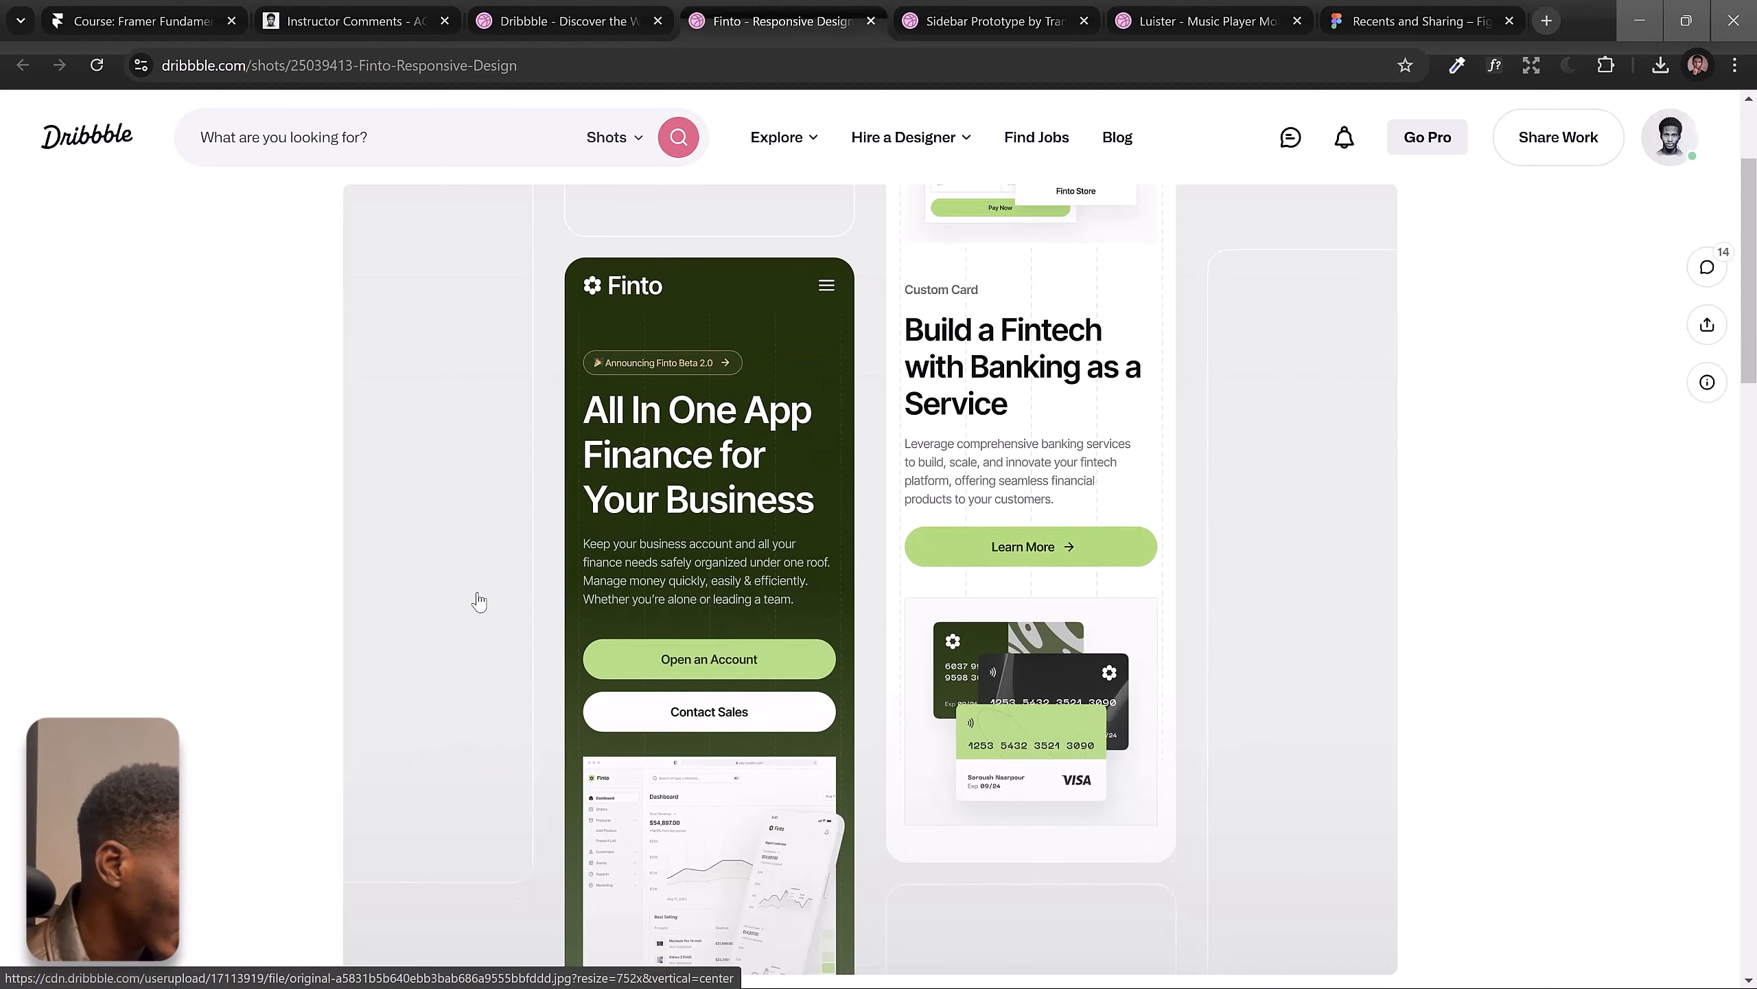
scroll(478, 600, down, 1)
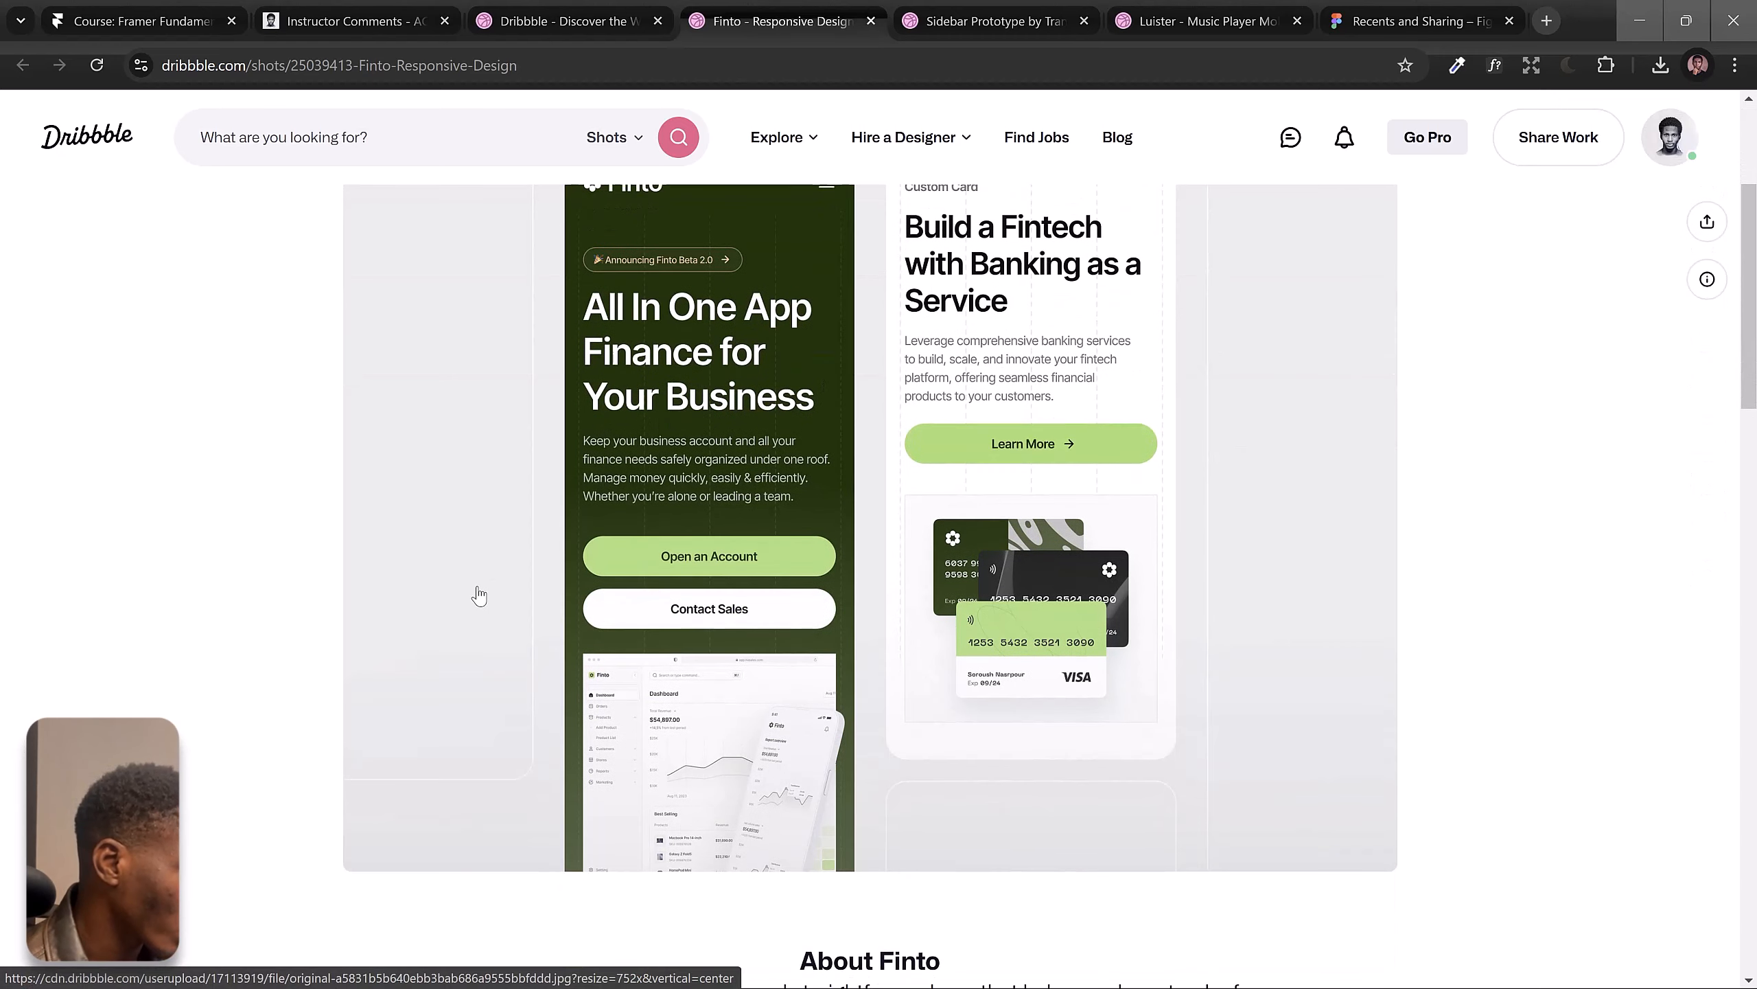
scroll(631, 584, up, 2)
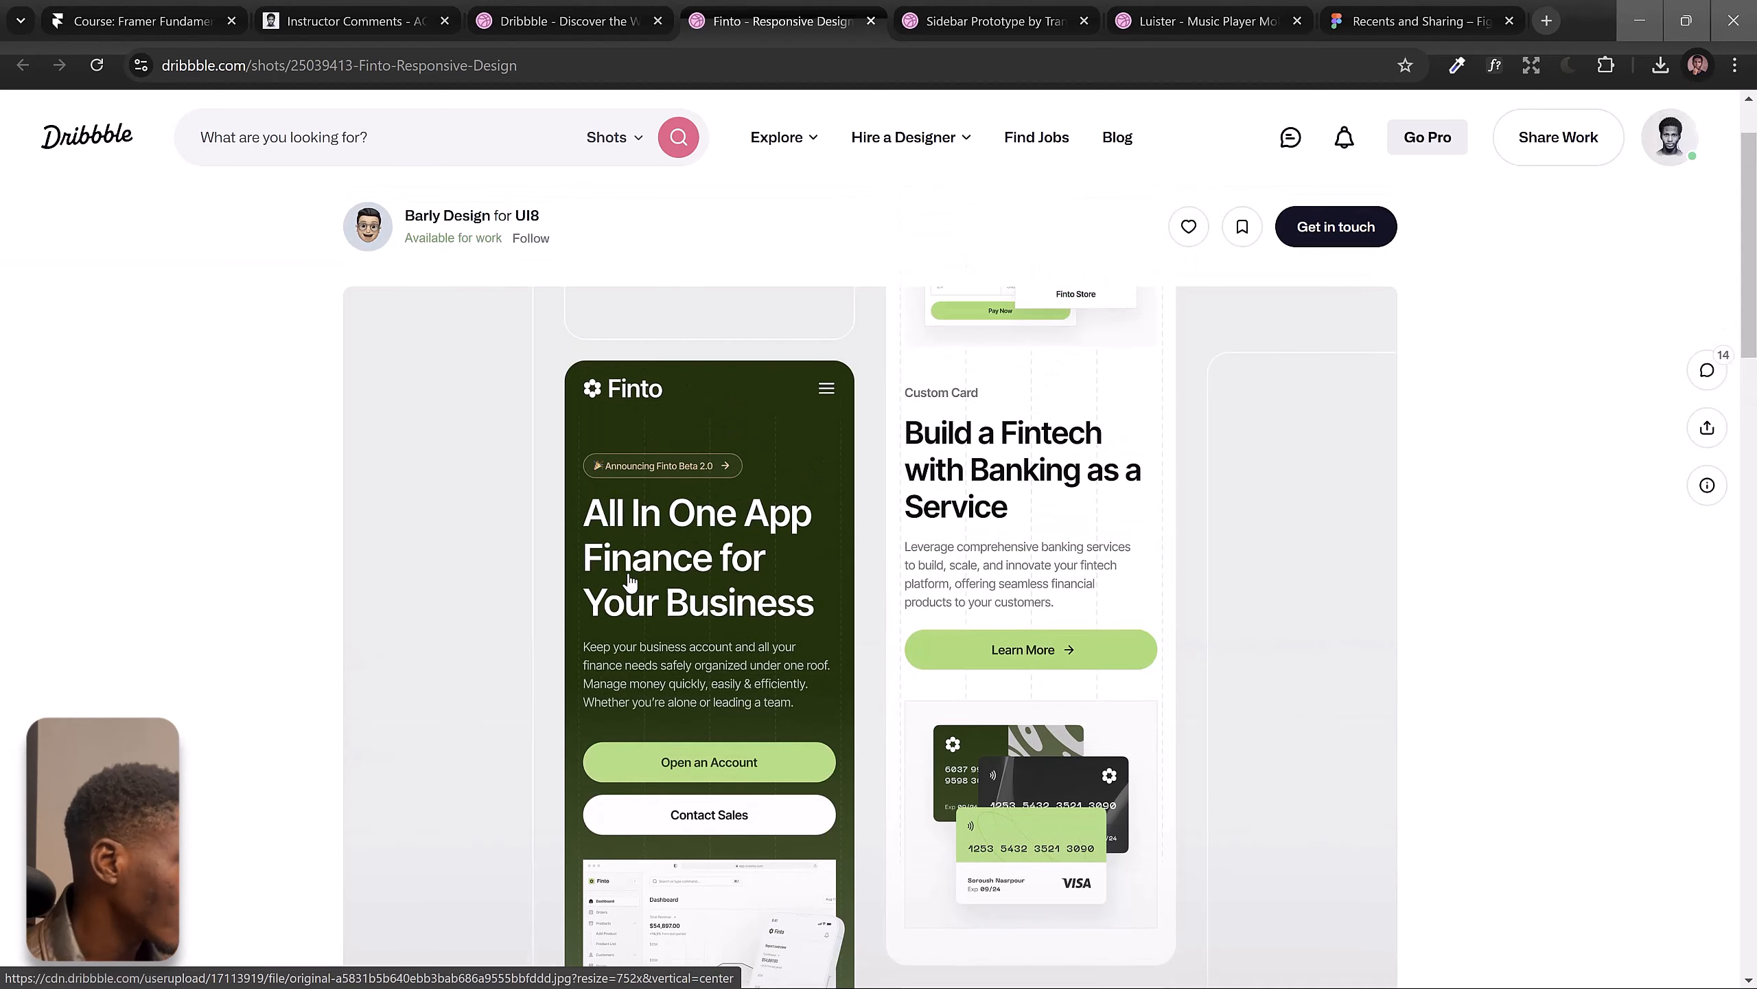
Step: Switch to the Sidebar Prototype shot and look through its page, including the related shots by UI8
click(999, 21)
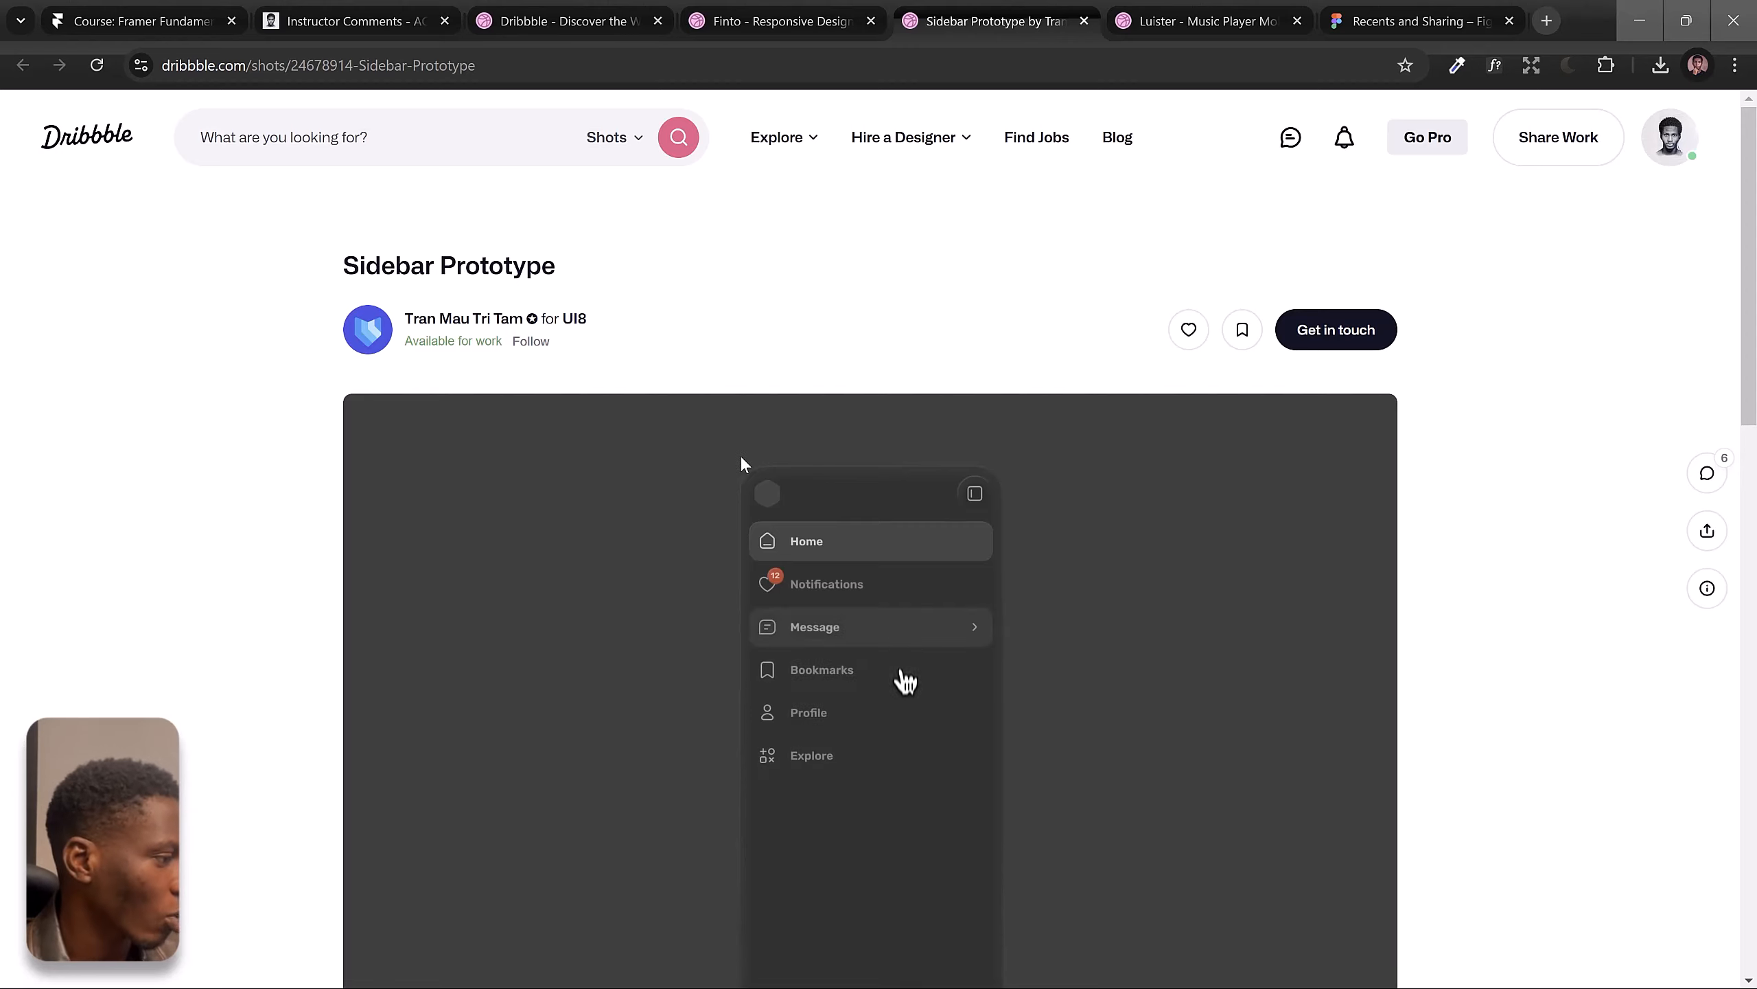
scroll(603, 554, down, 10)
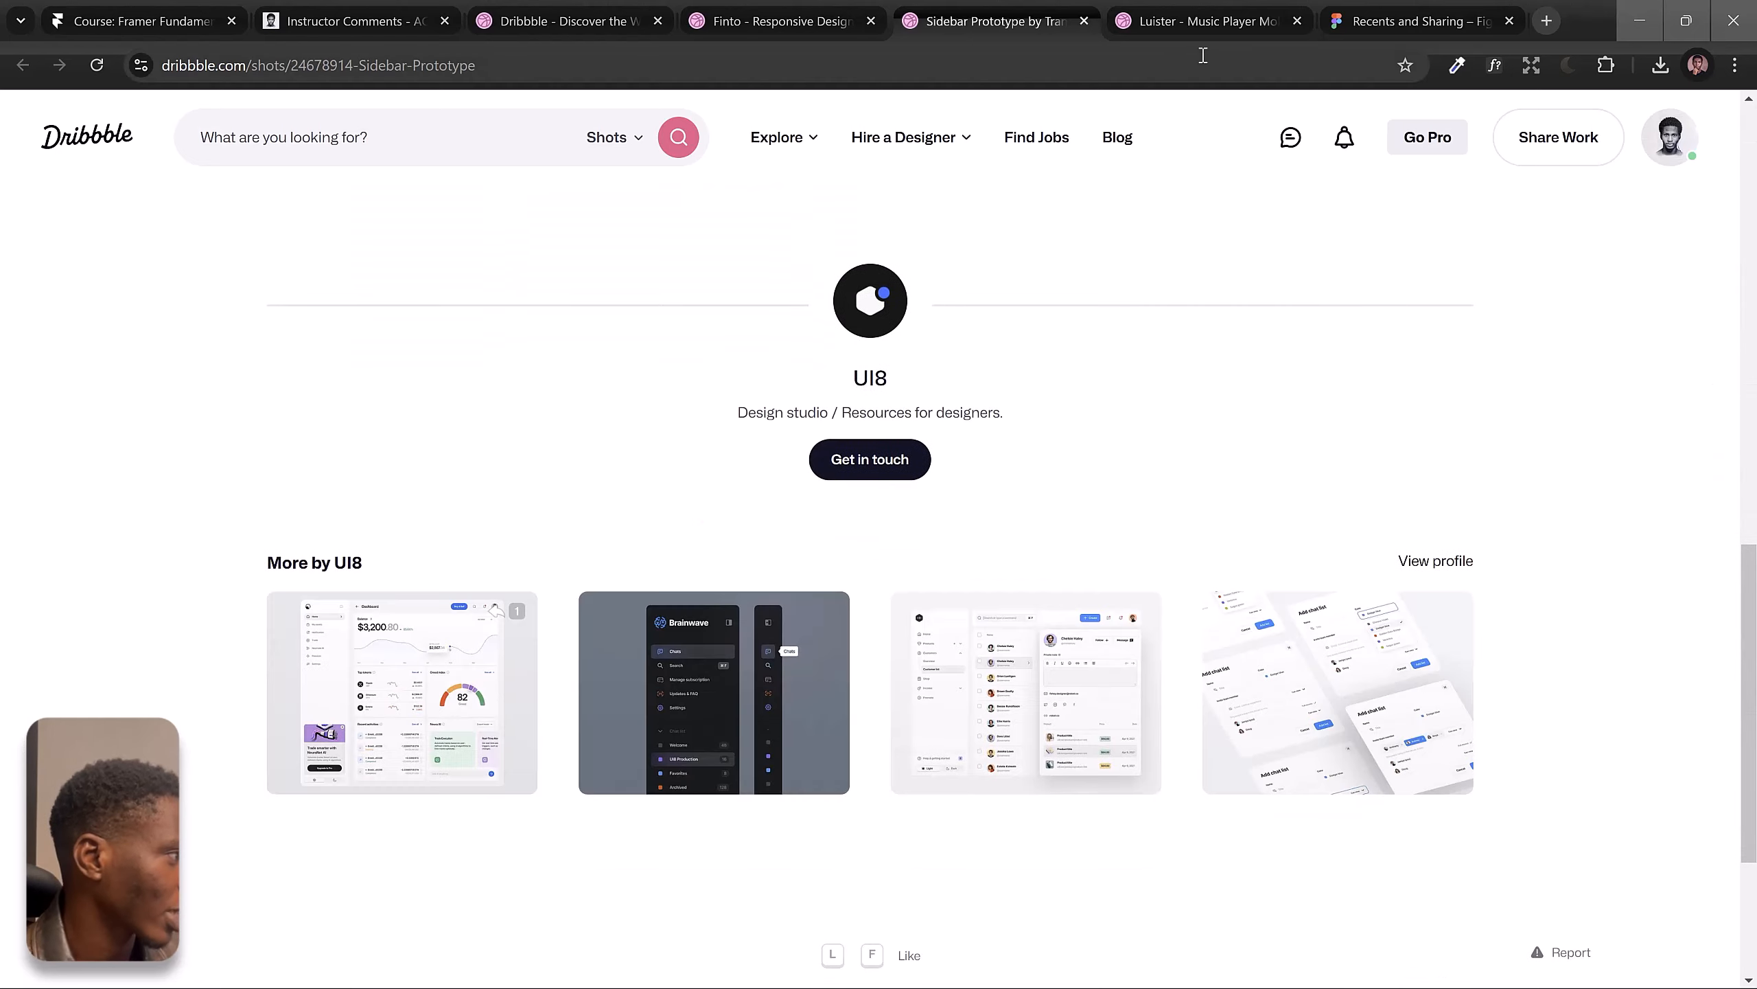
scroll(946, 333, up, 12)
scroll(947, 327, up, 3)
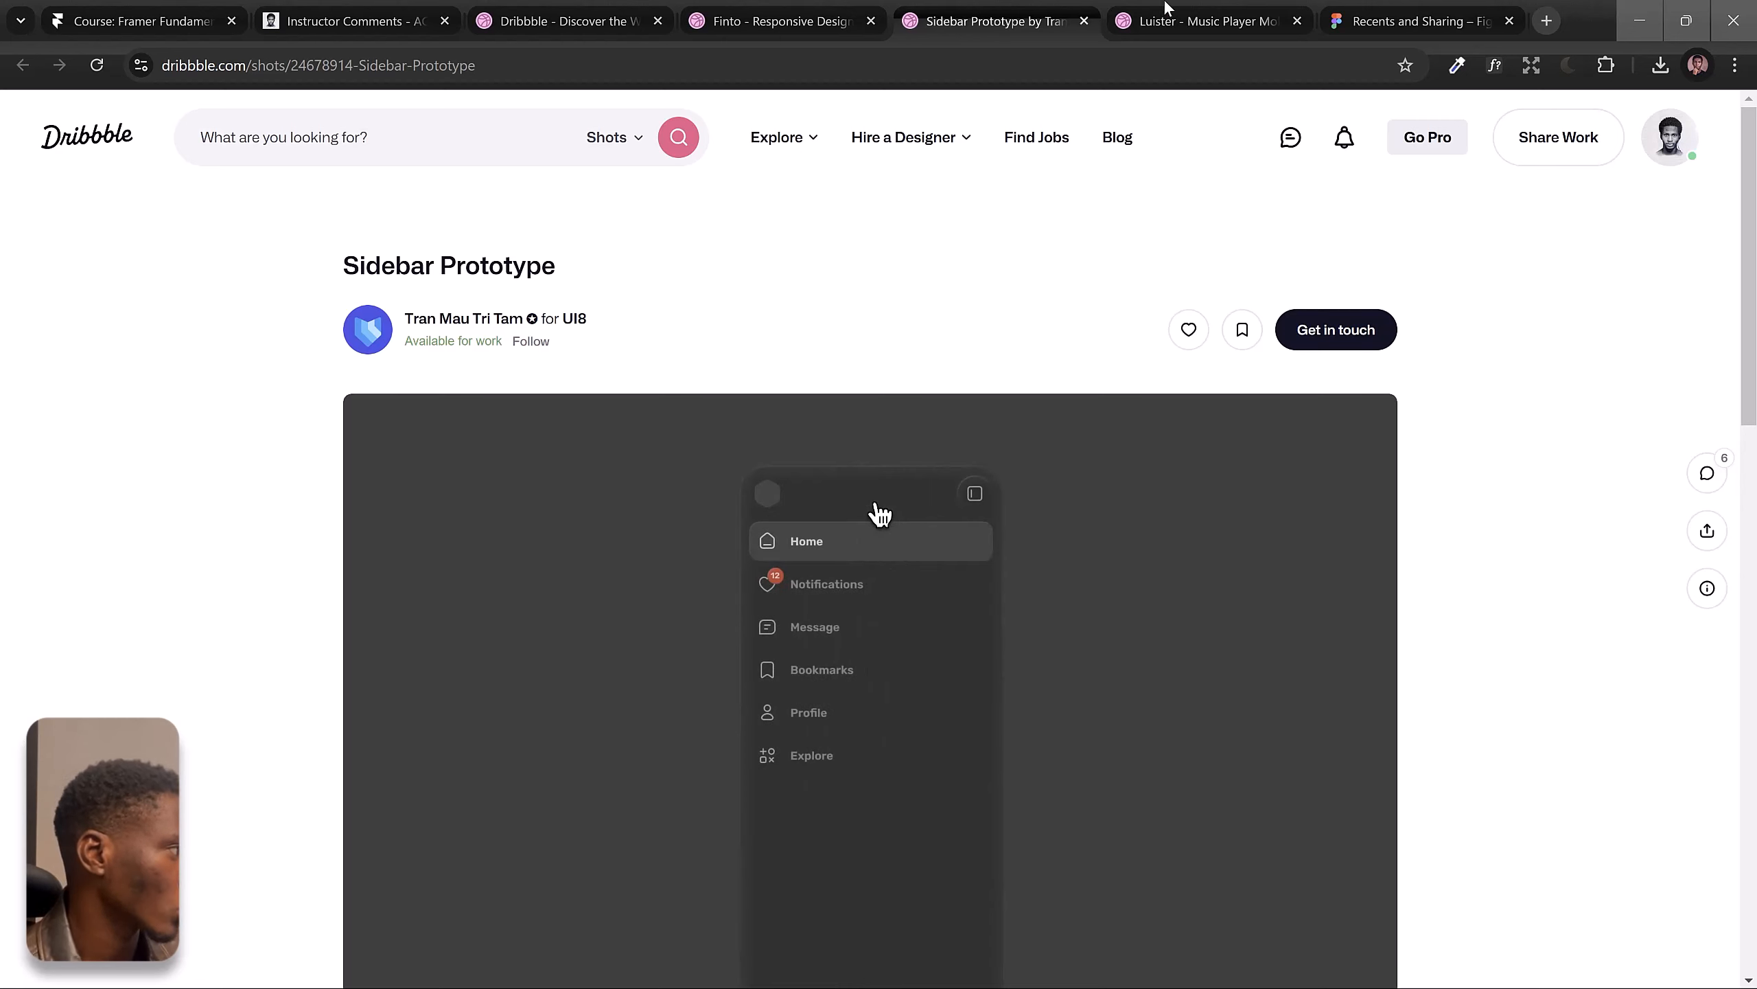
Step: Switch to the Luister music player shot and examine its home, player and artist phone screens
key(ctrl+Tab)
scroll(692, 494, down, 3)
scroll(693, 494, down, 2)
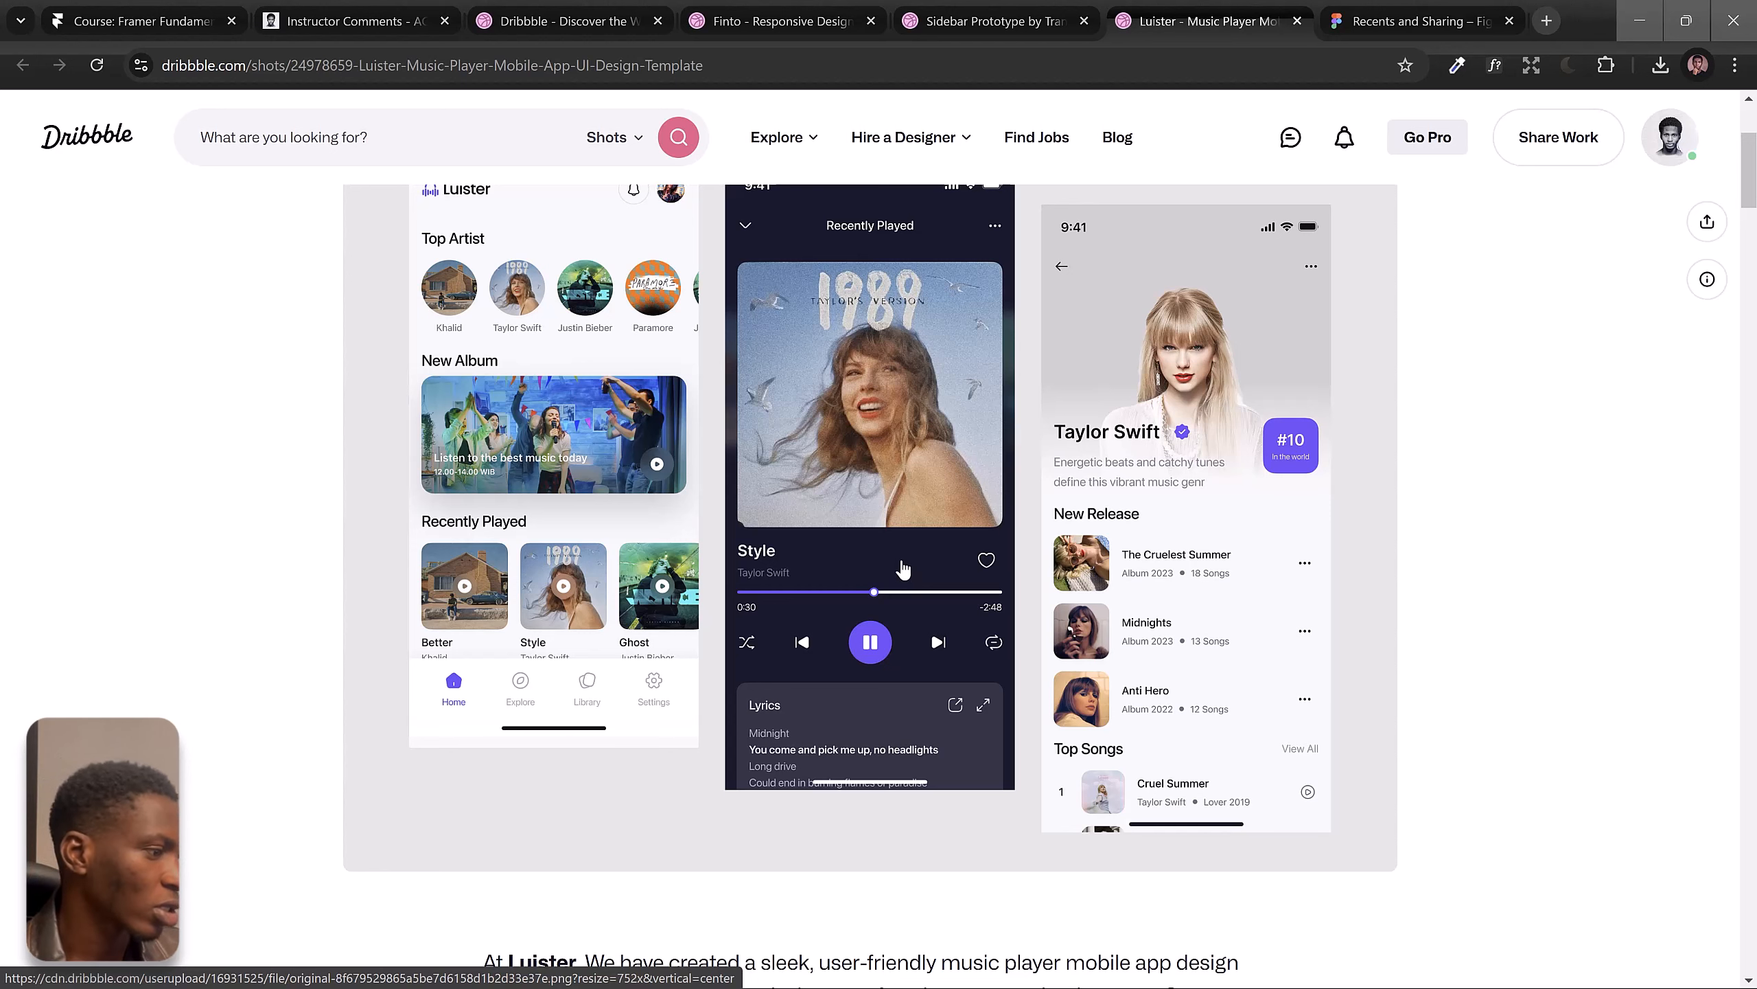
scroll(902, 569, up, 2)
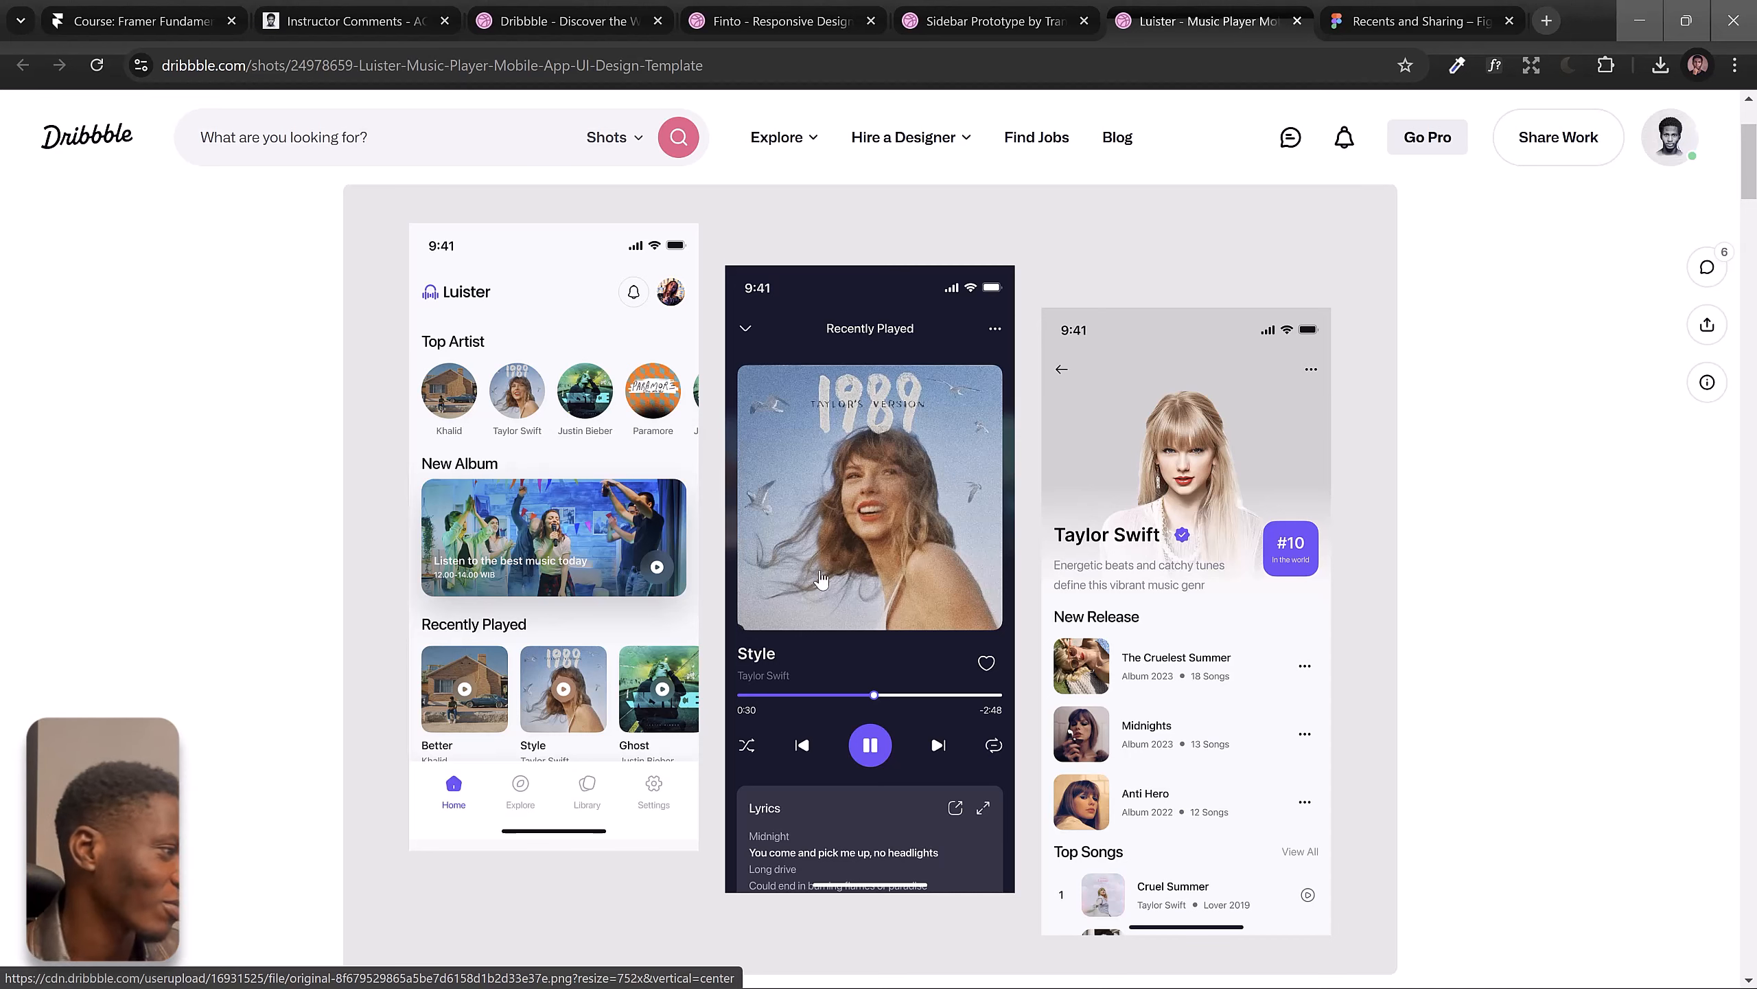
scroll(810, 484, down, 3)
scroll(810, 484, up, 3)
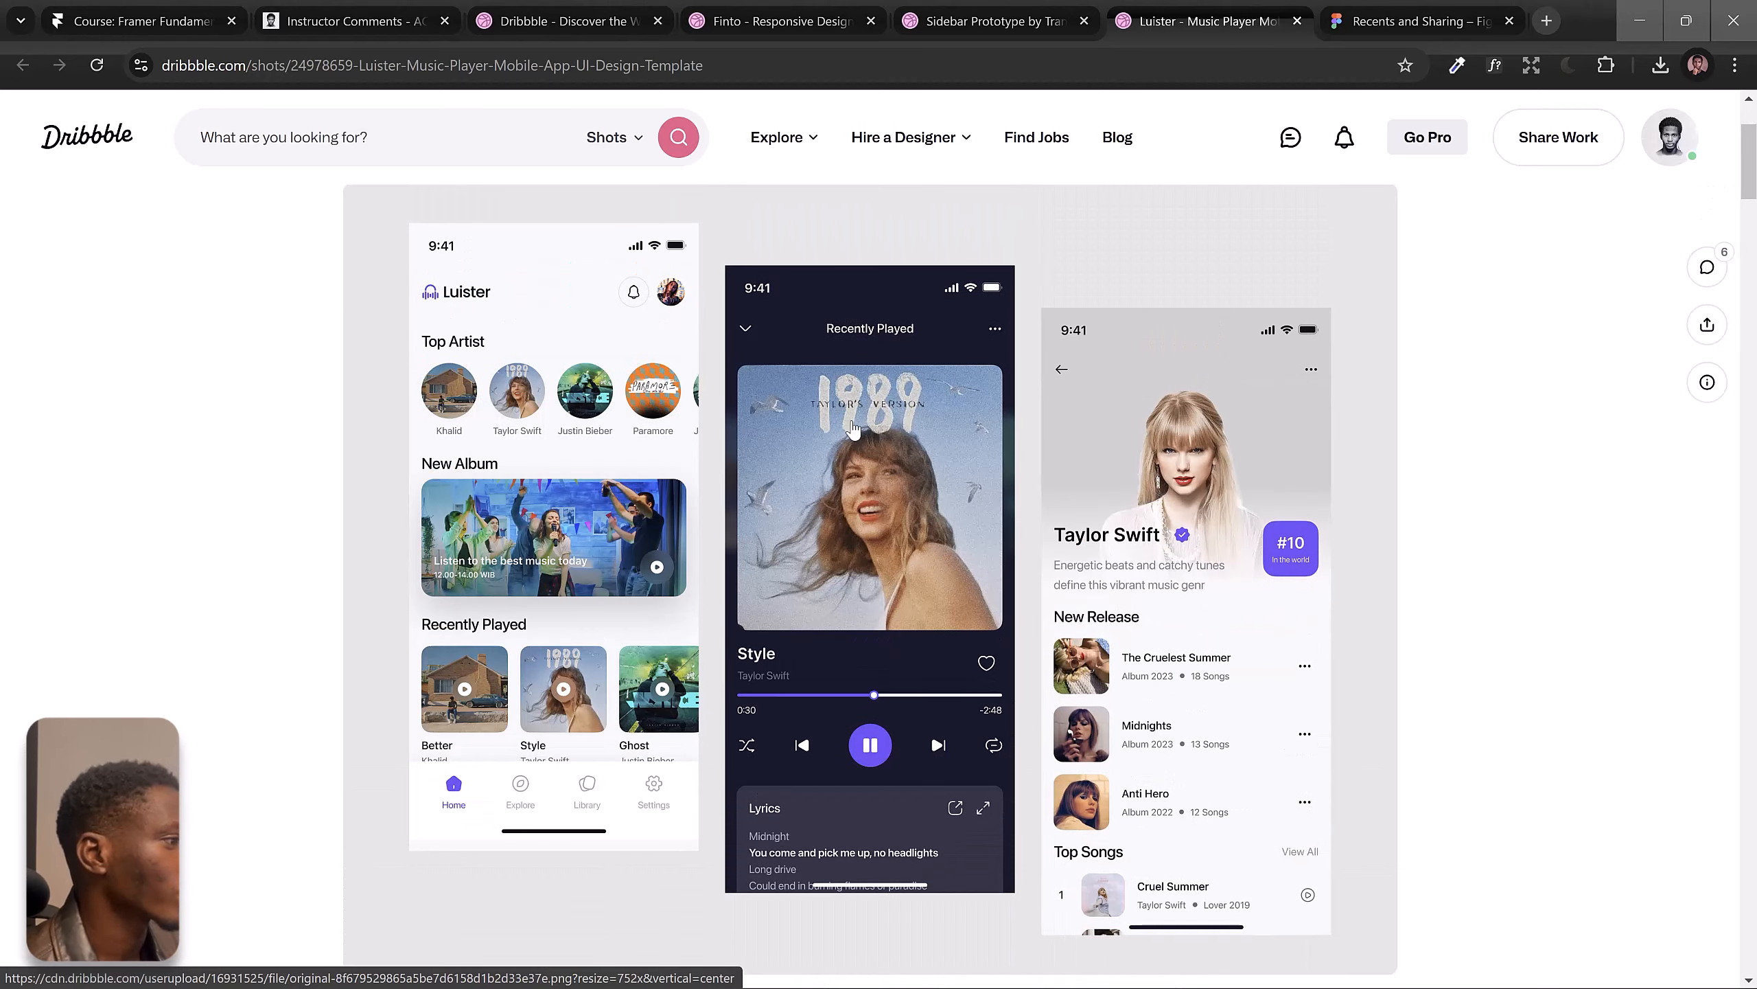
Step: Open the first recently viewed workspace file in Figma, and copy the three-screen Luister image from the Dribbble shot
click(1359, 10)
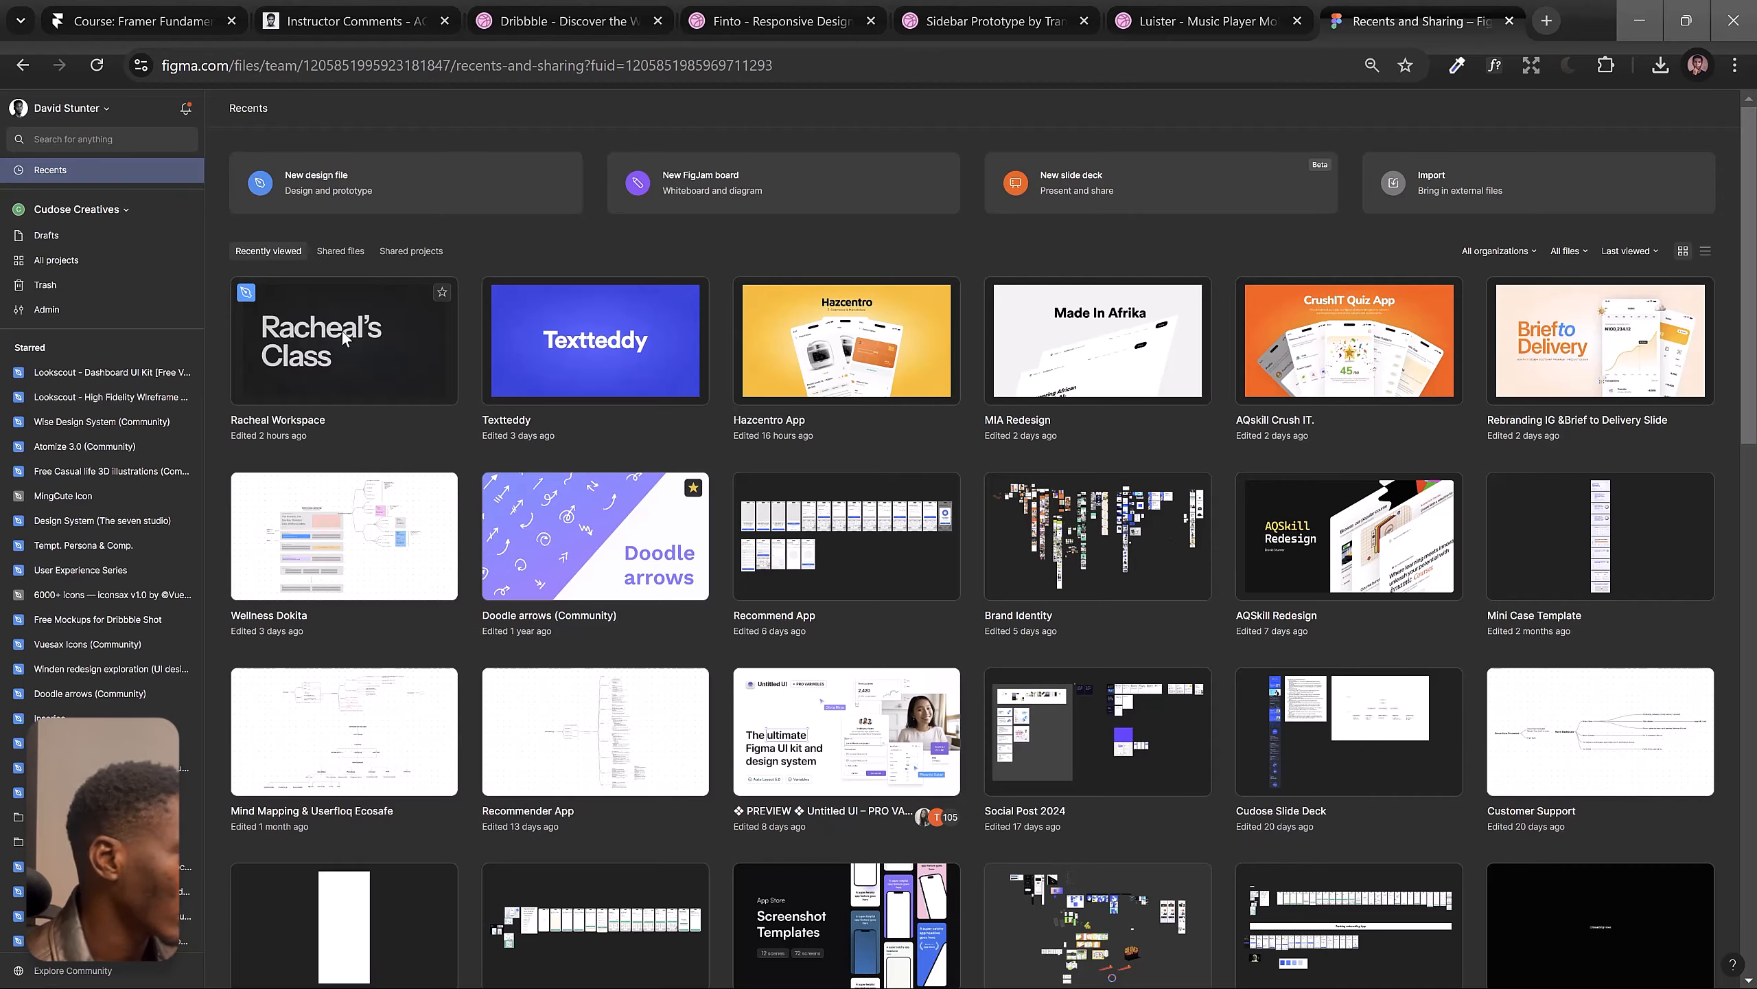
double_click(342, 331)
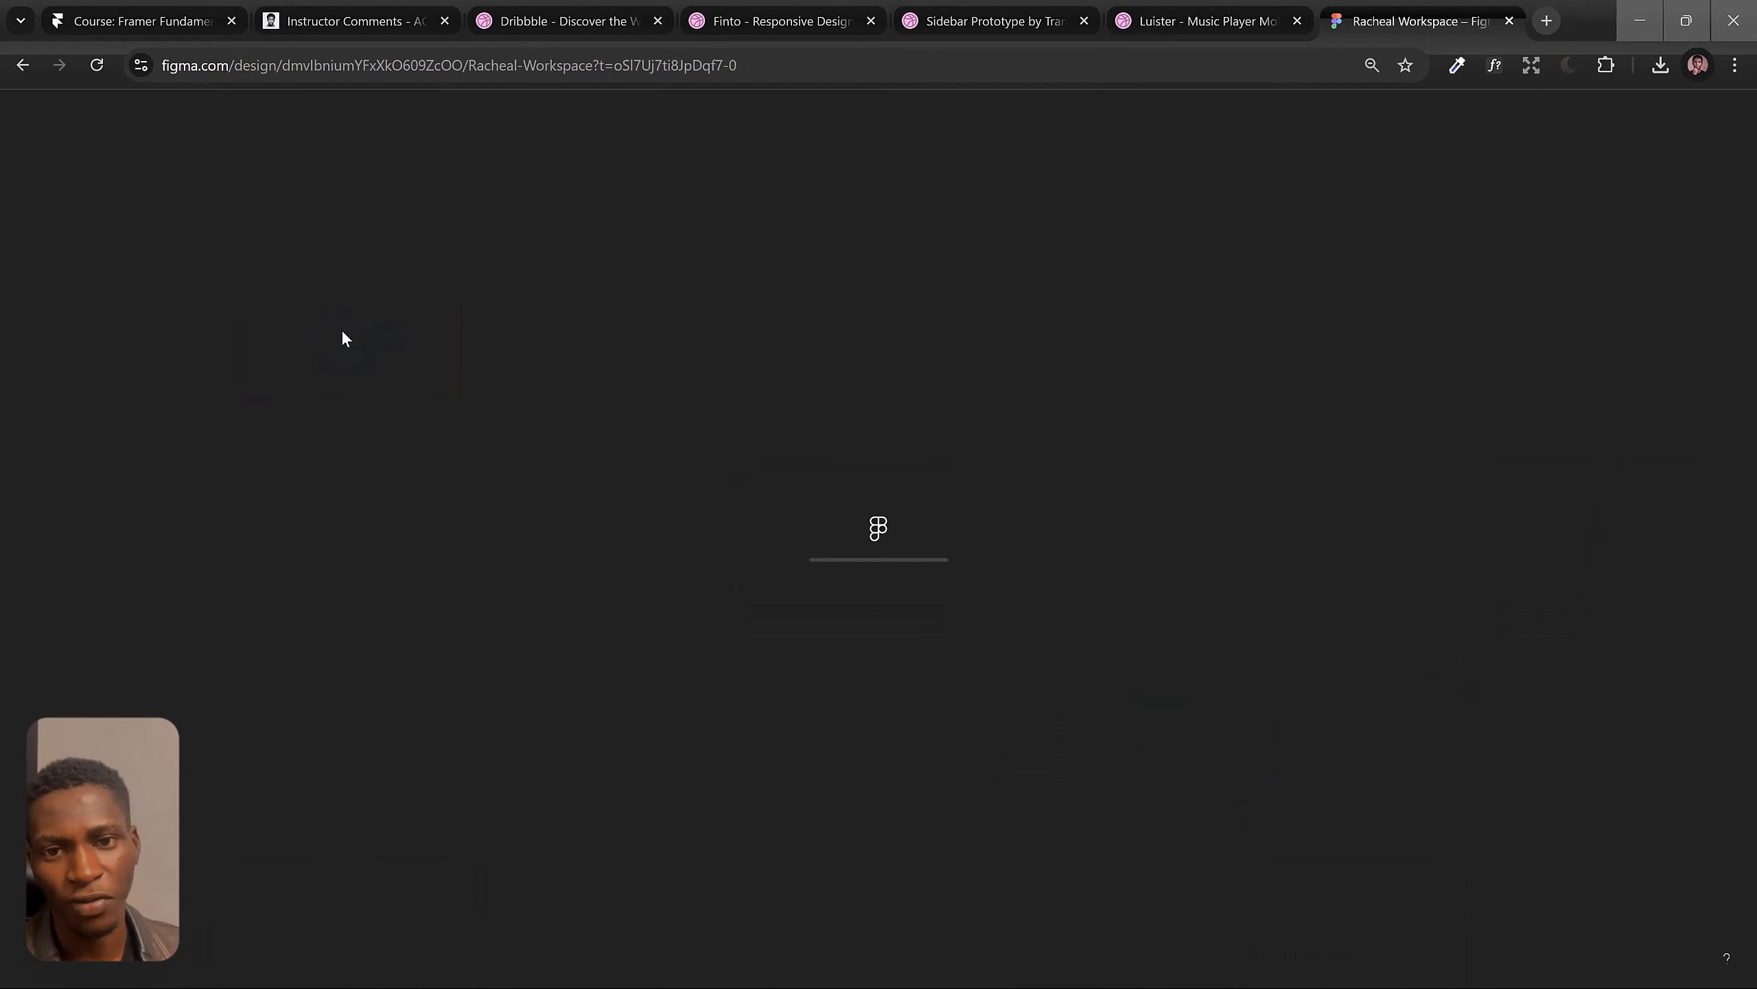
click(1201, 9)
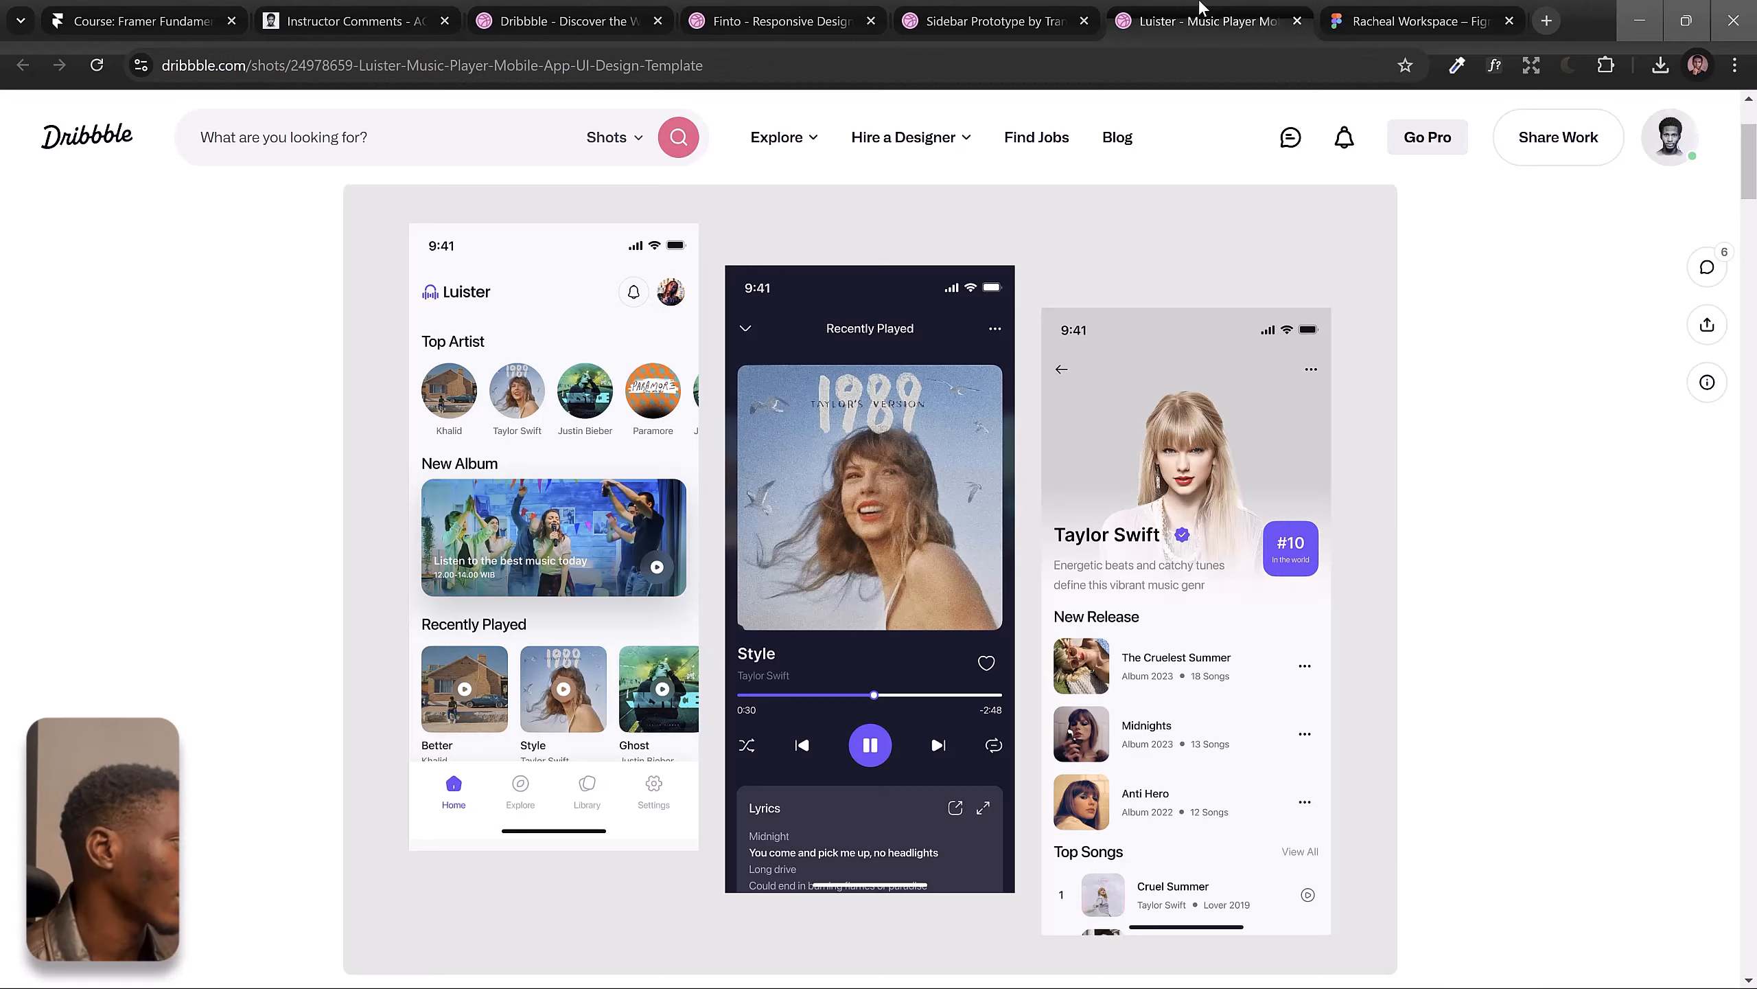
right_click(866, 438)
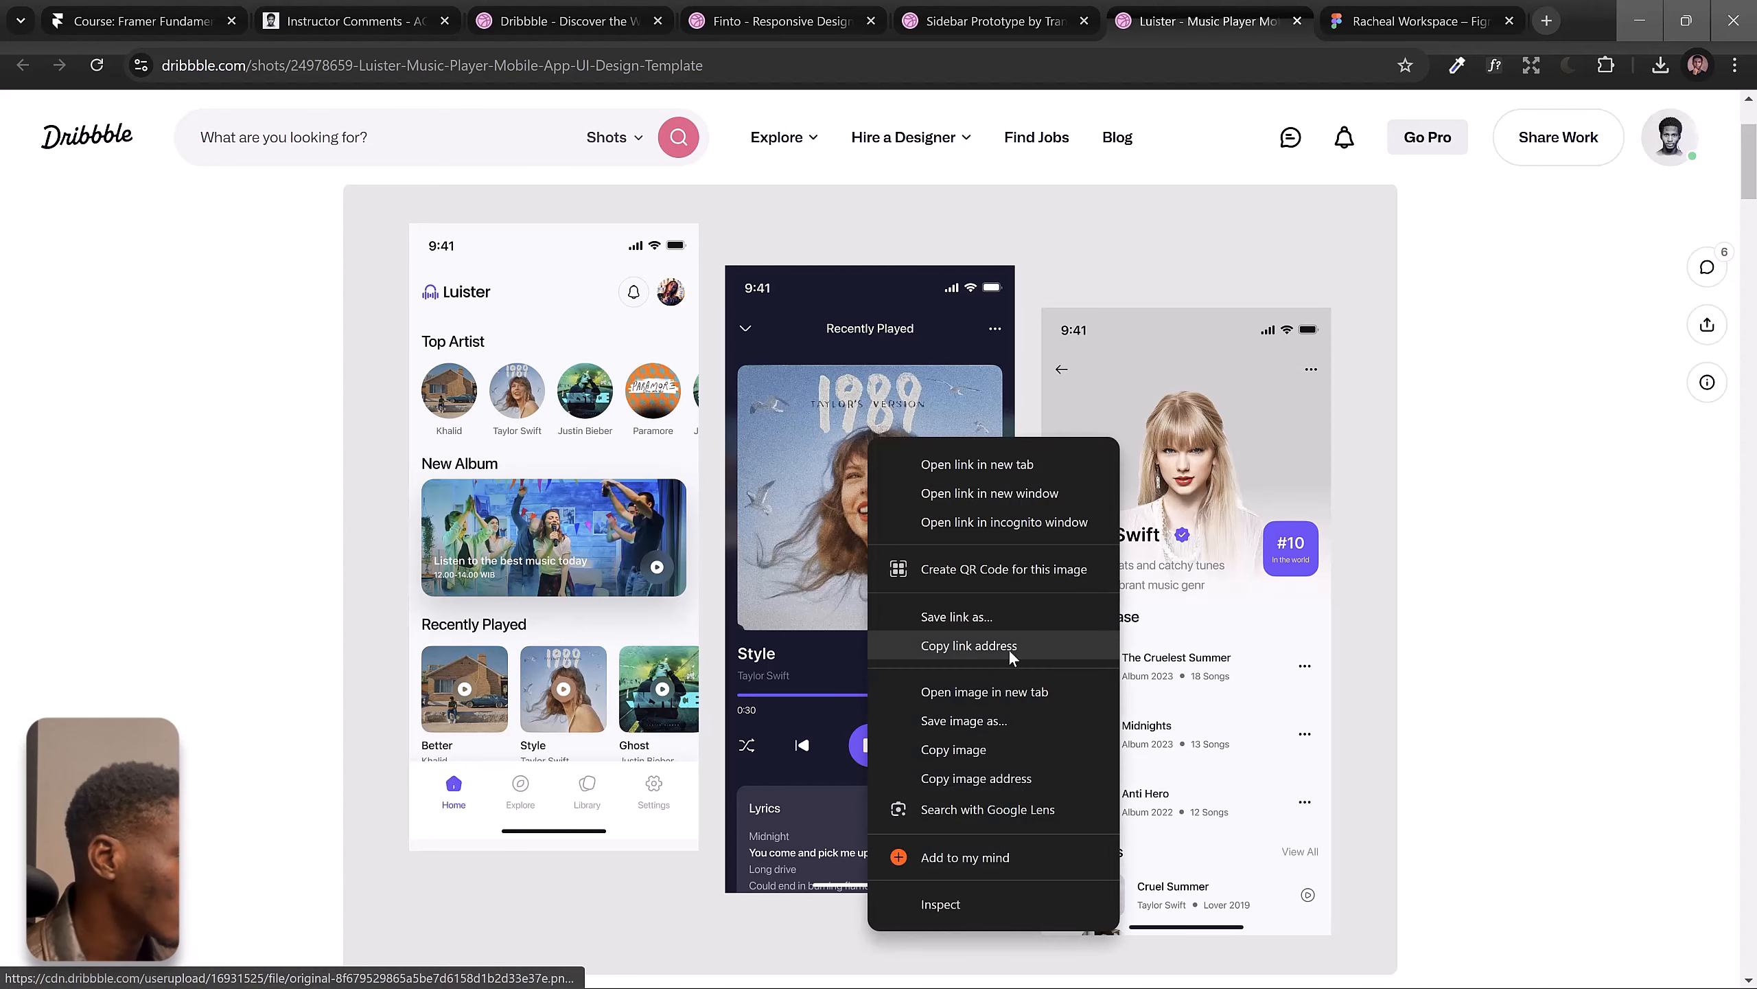
click(968, 750)
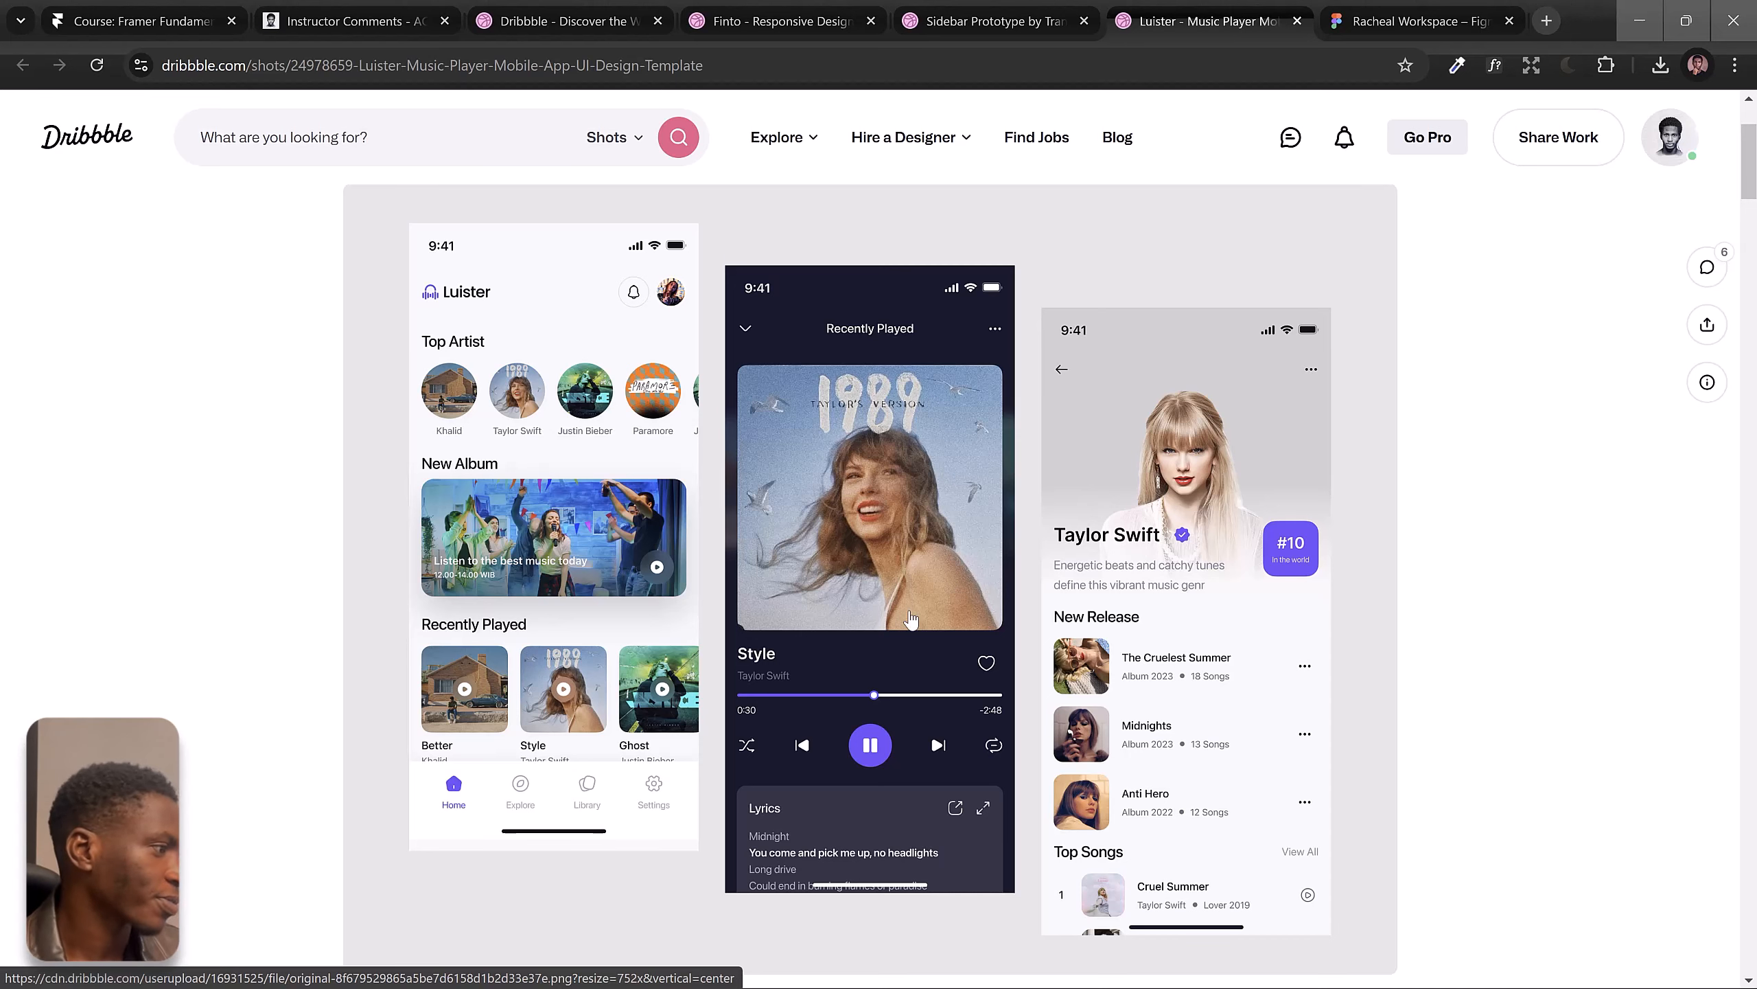
right_click(928, 488)
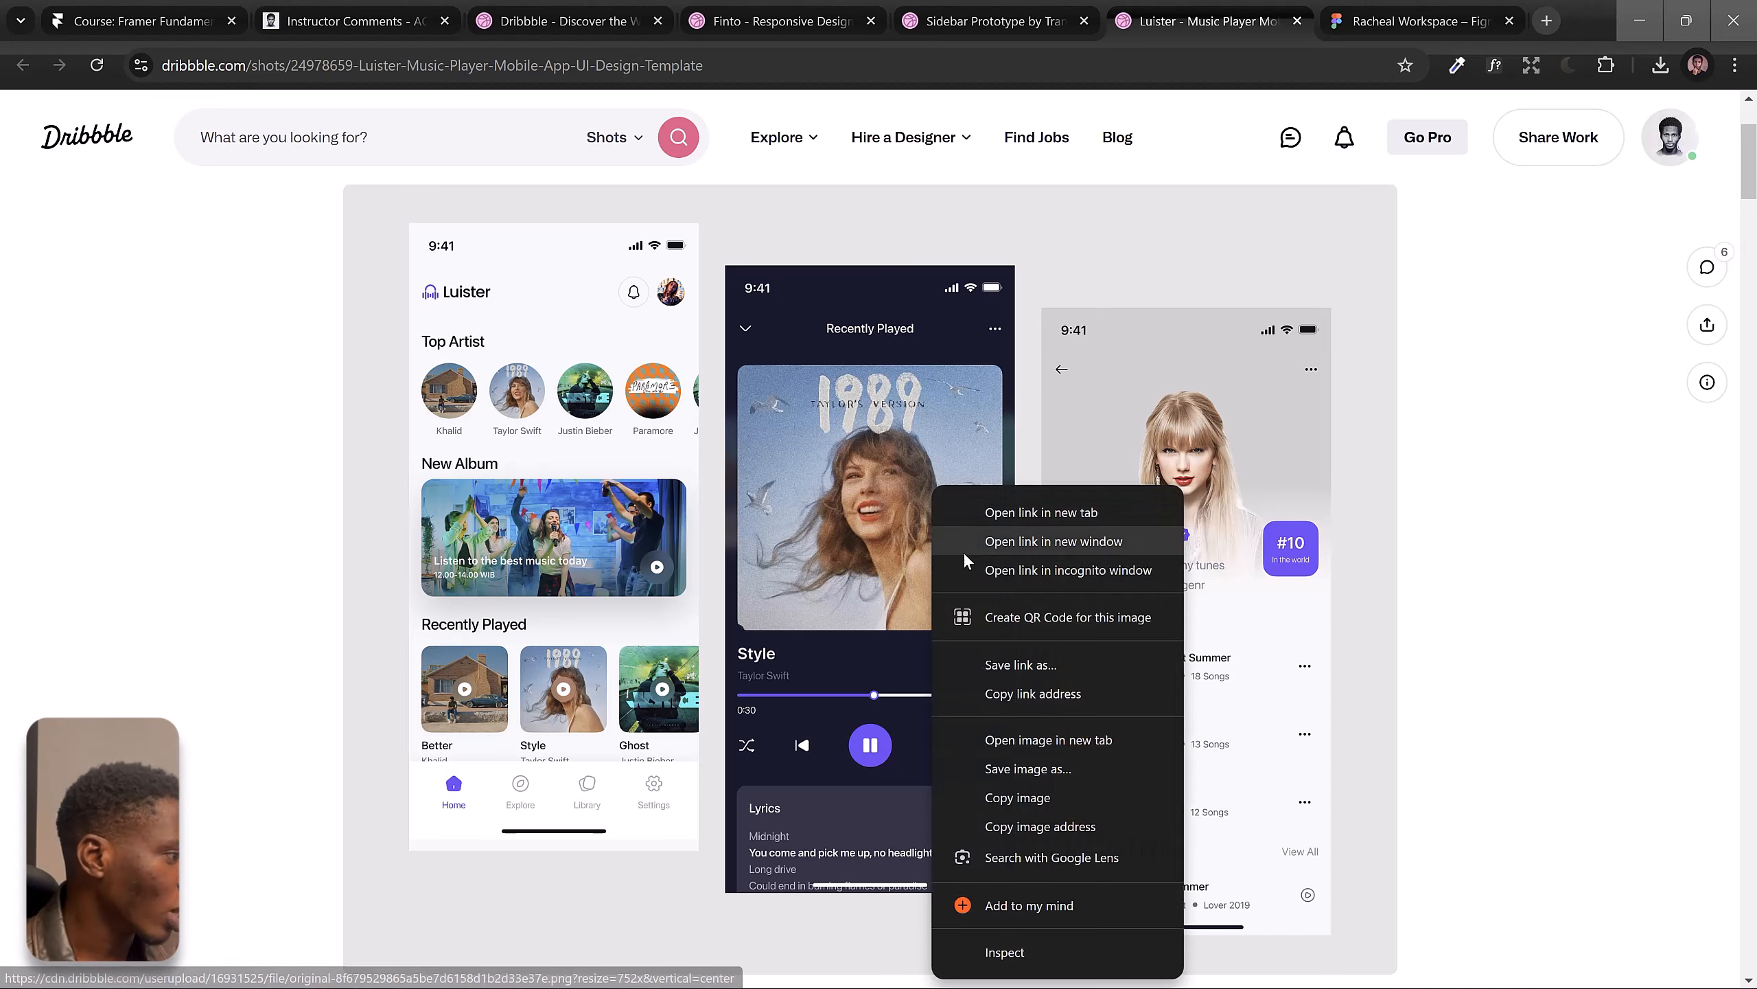
click(1000, 797)
Step: Look through the rest of the Luister page, including the UI kit overview, colour and typography guide, feature cards and screens preview
scroll(535, 371, down, 15)
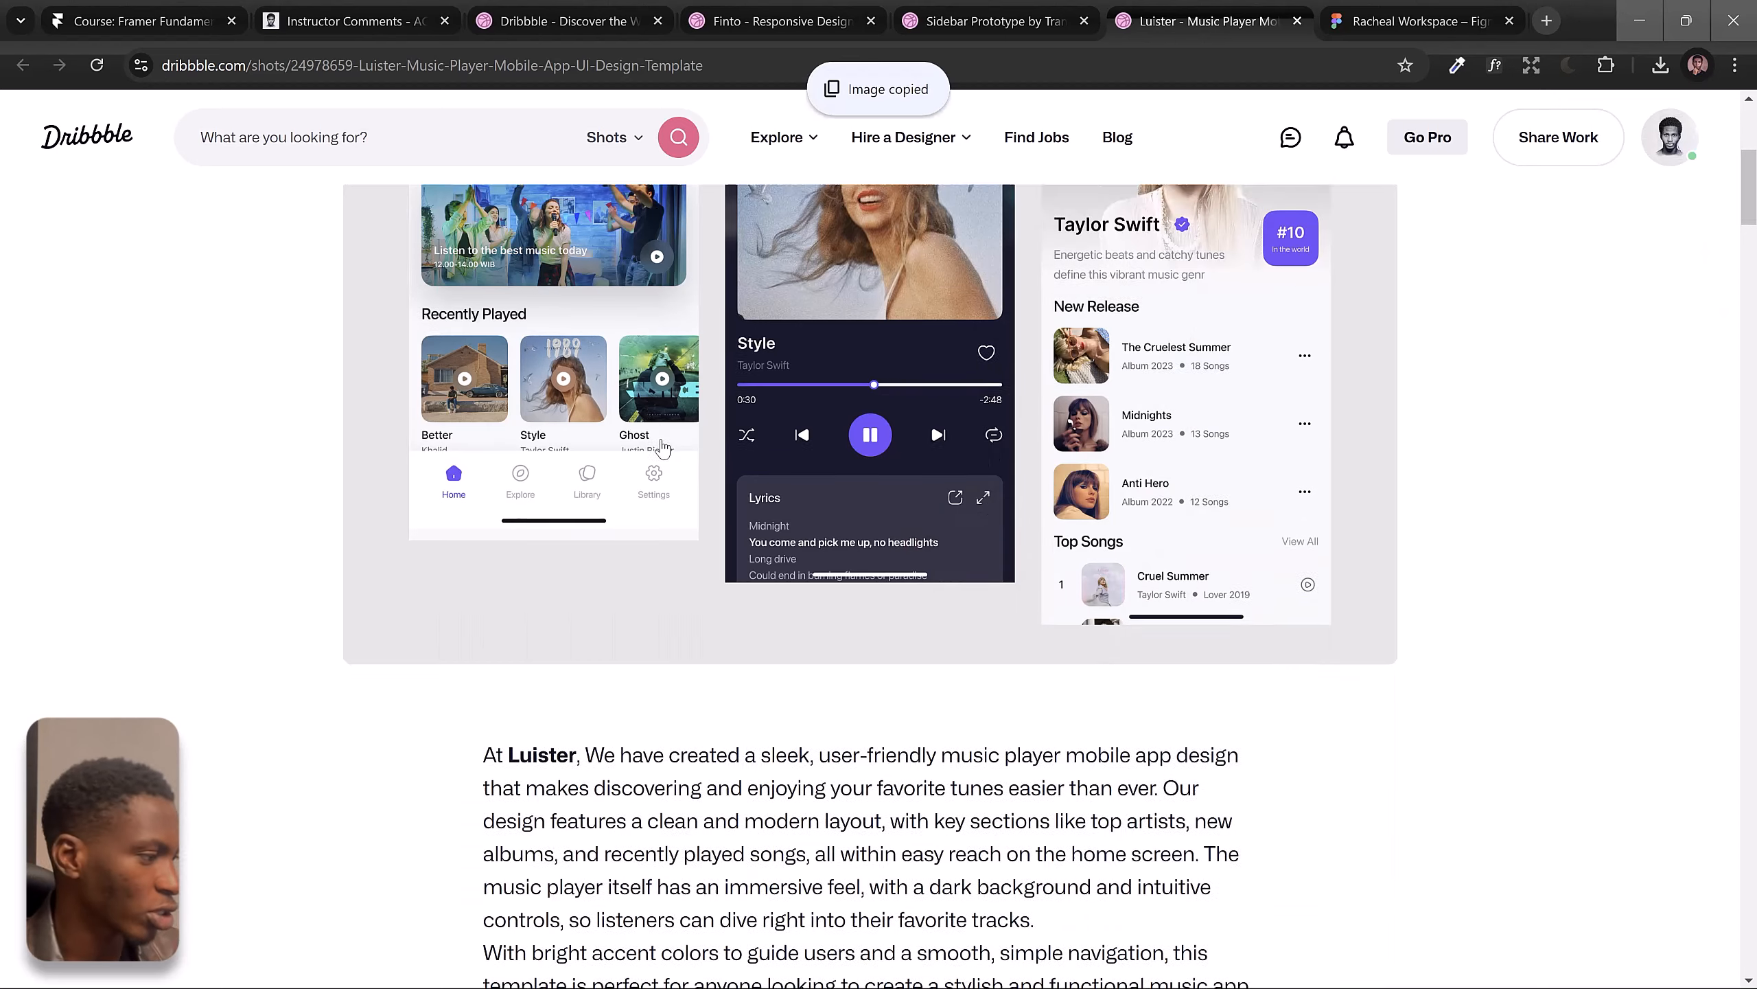
scroll(661, 438, down, 4)
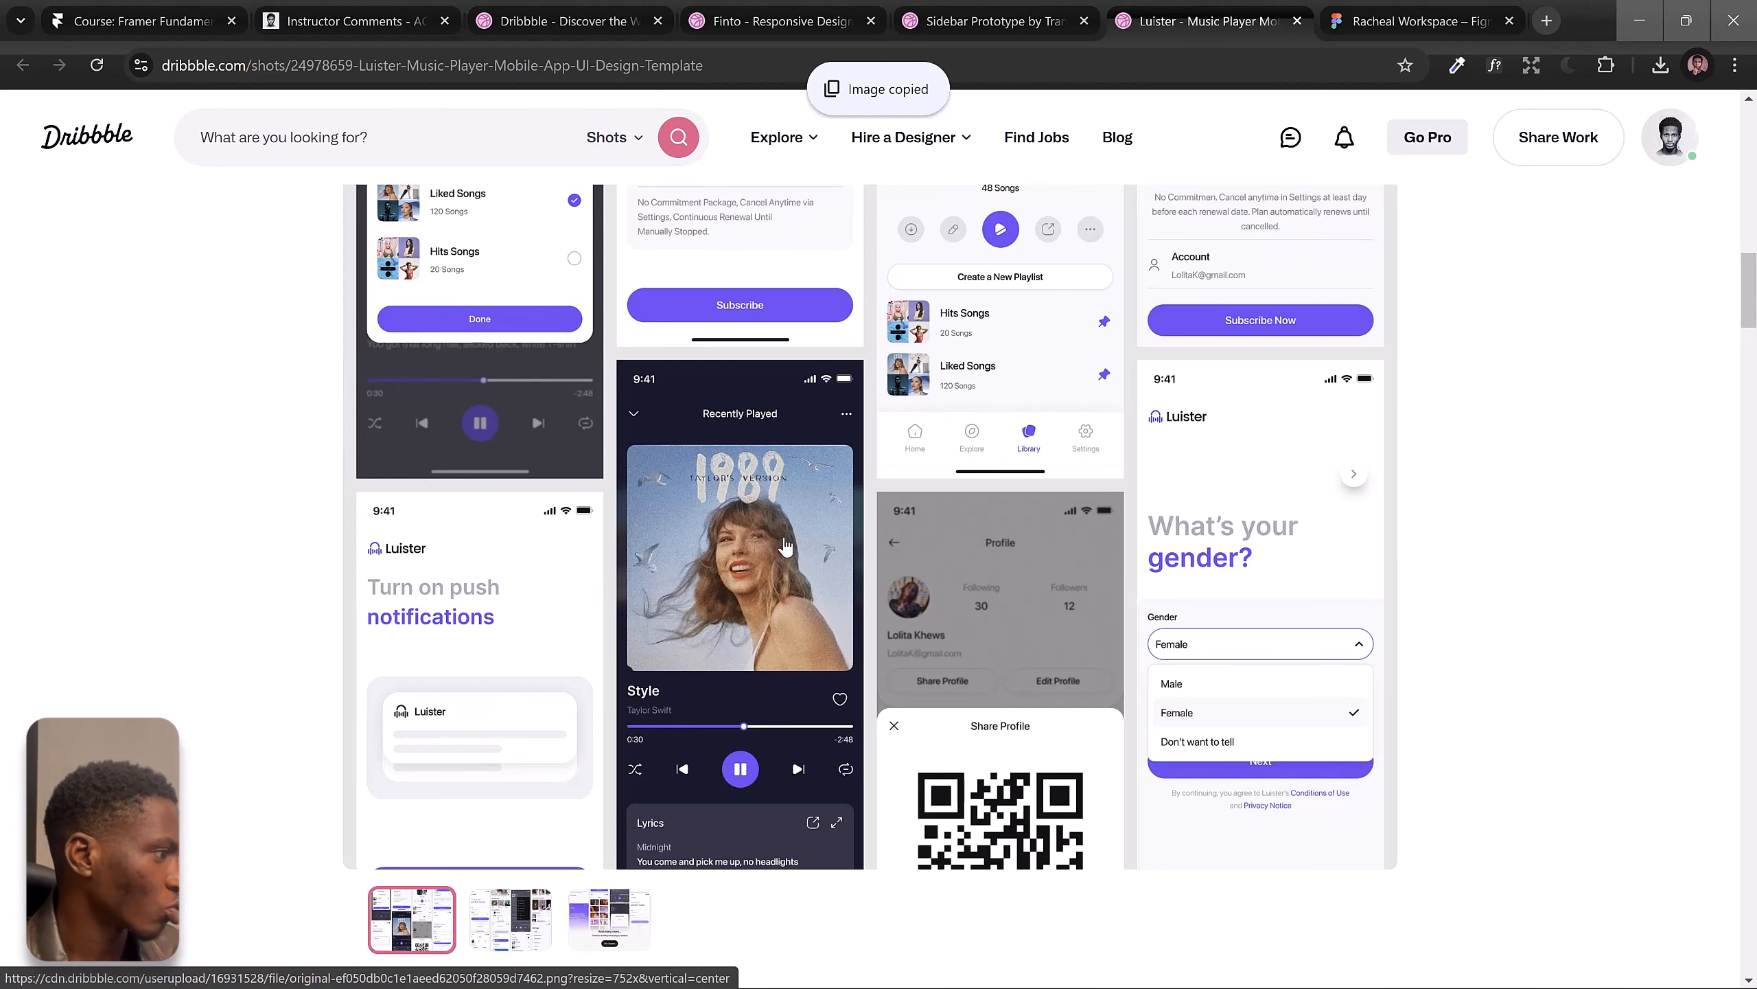
scroll(786, 547, up, 4)
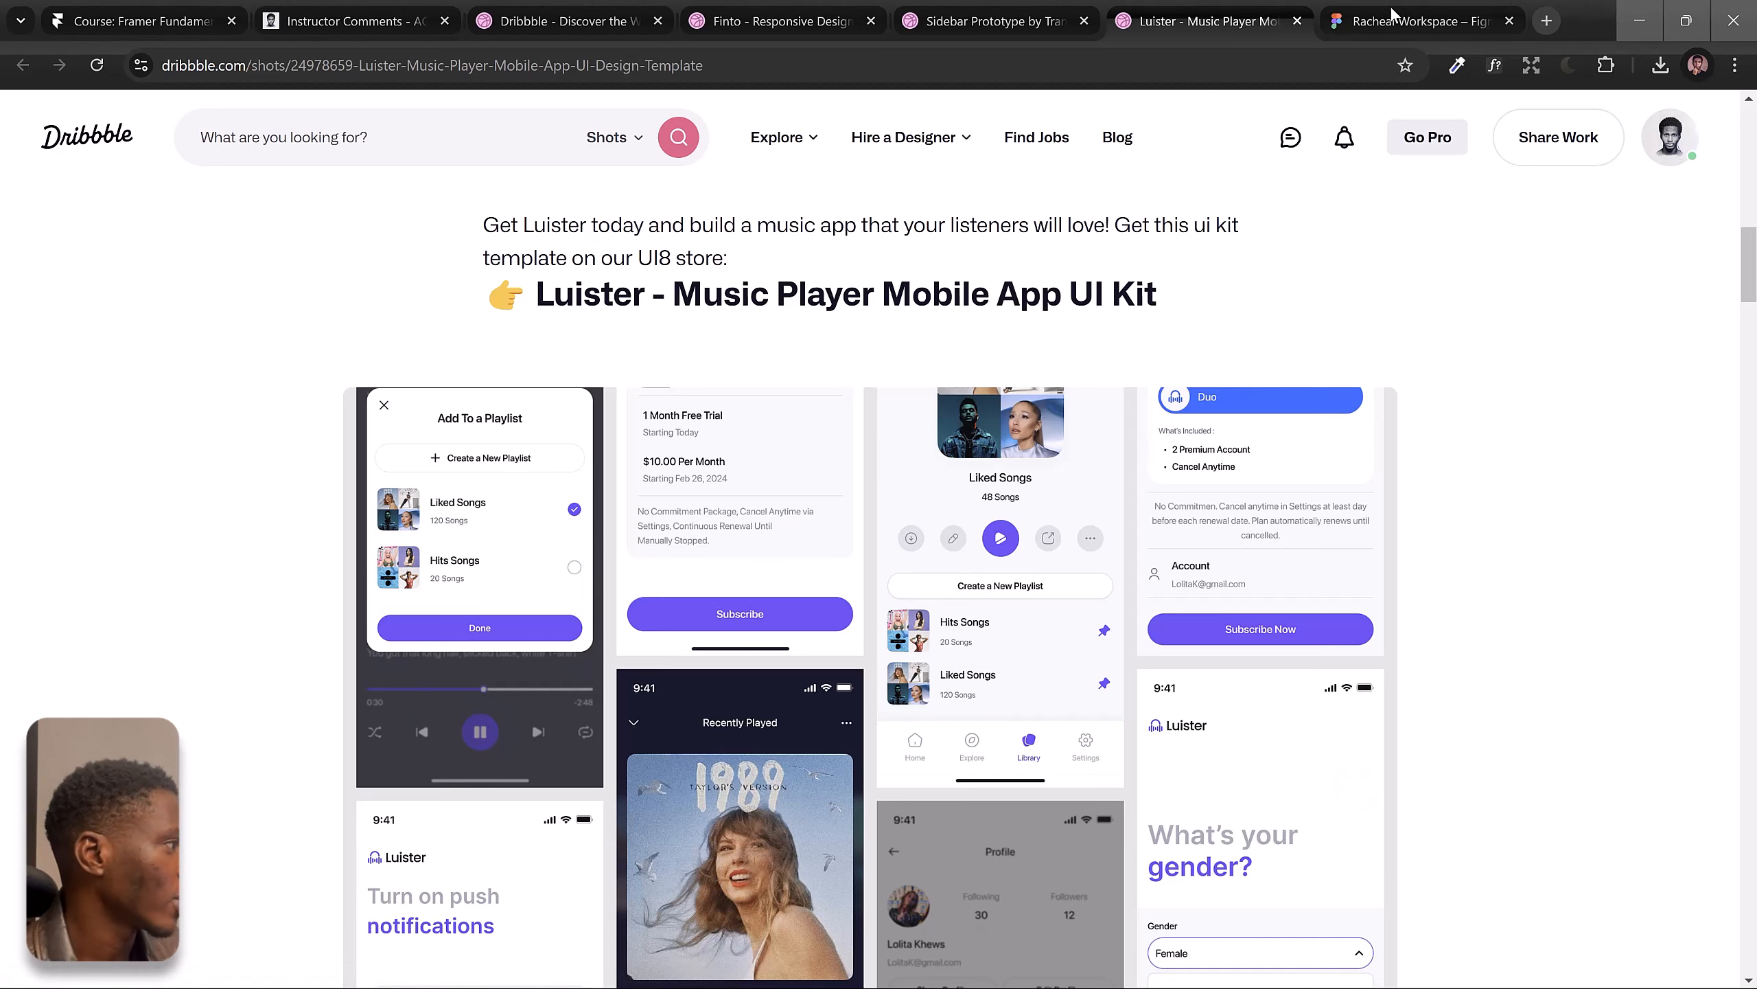
scroll(908, 531, down, 5)
scroll(907, 532, down, 15)
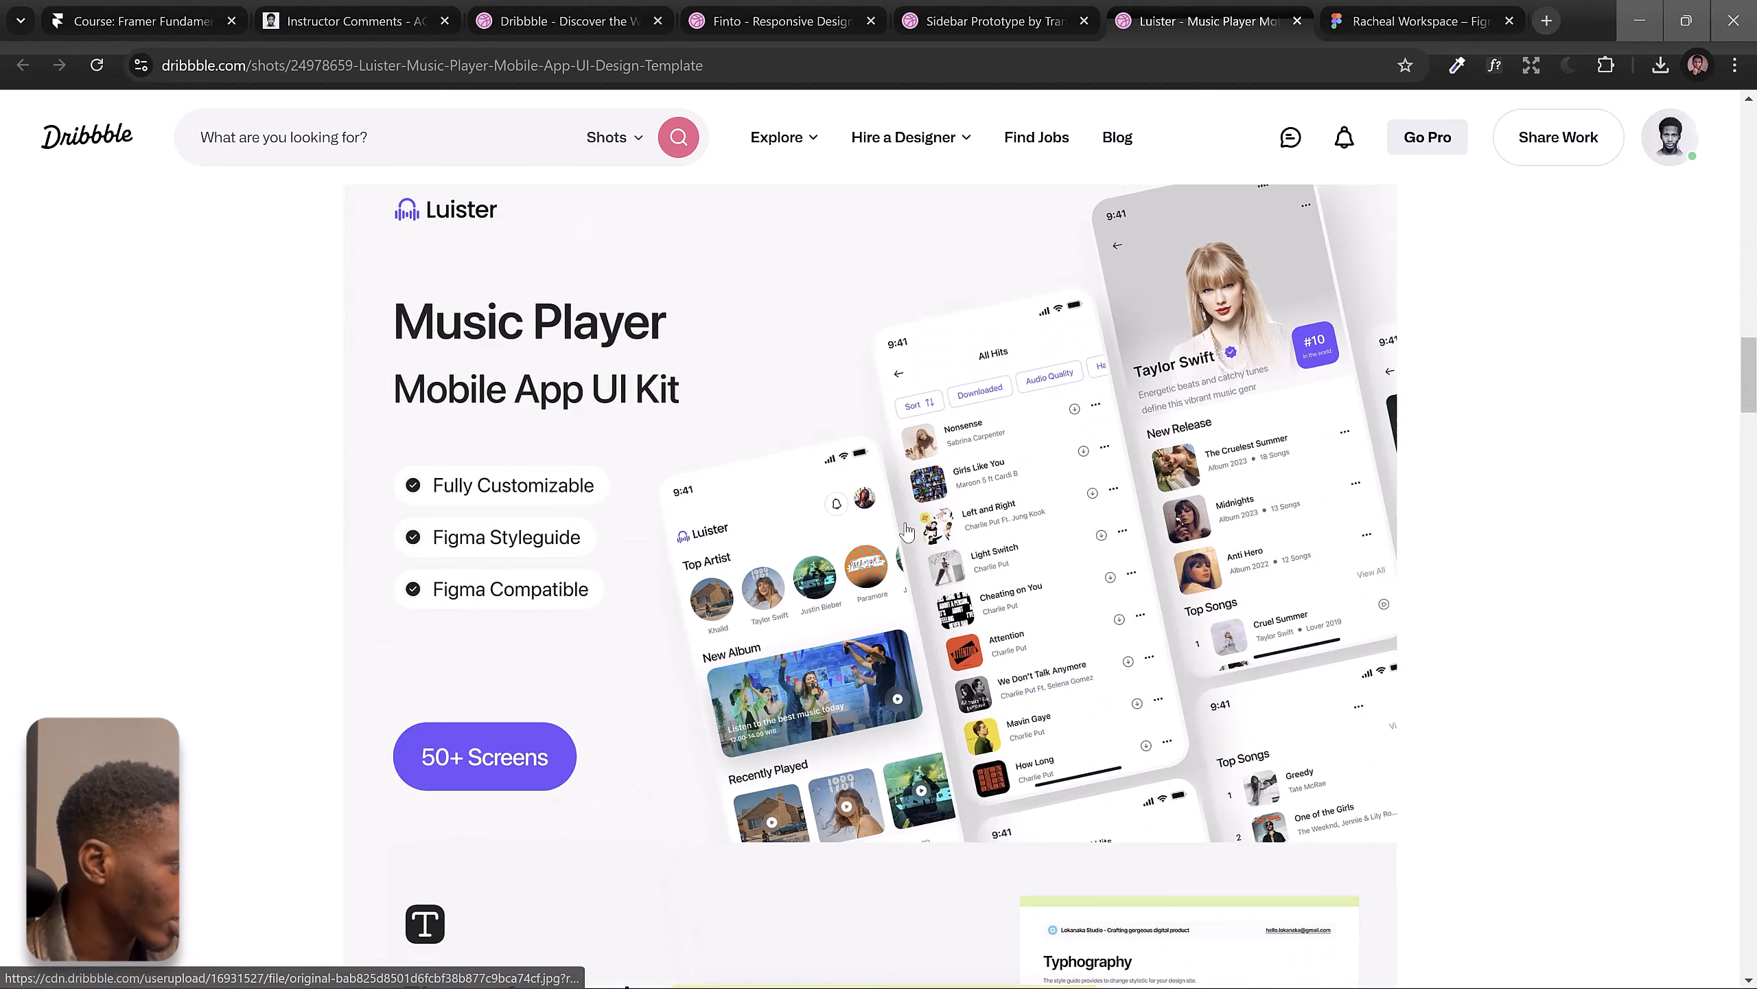
scroll(908, 531, down, 3)
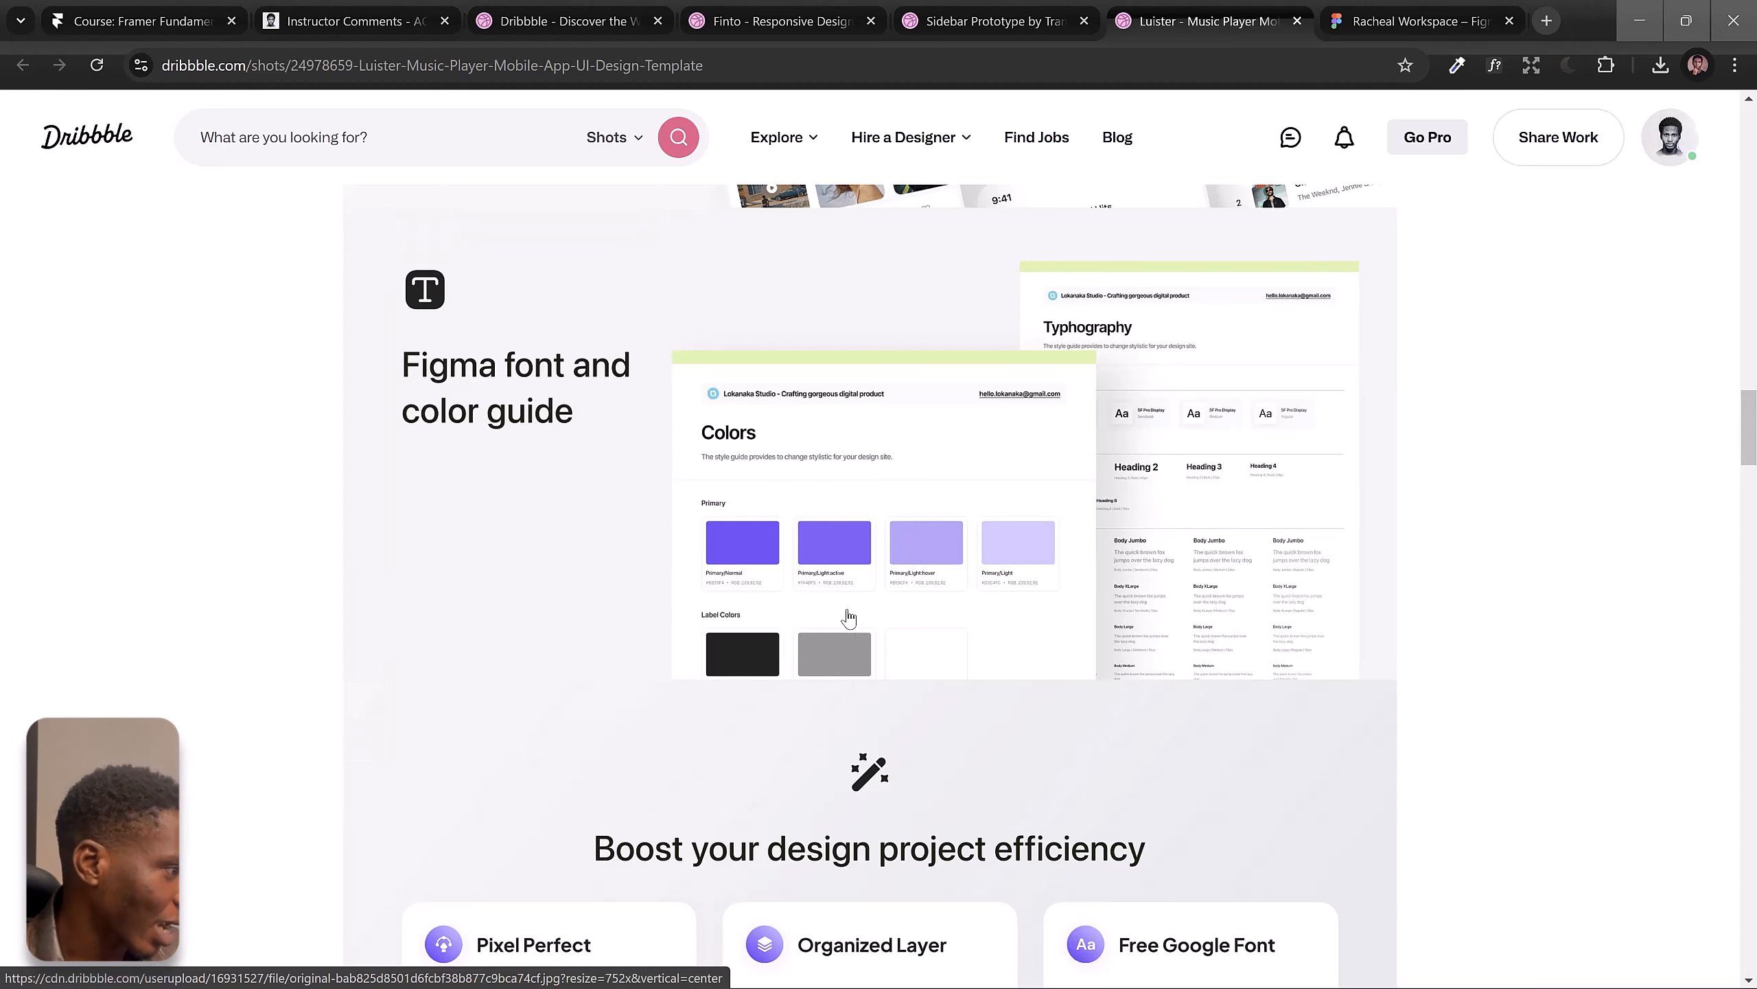
scroll(848, 617, down, 2)
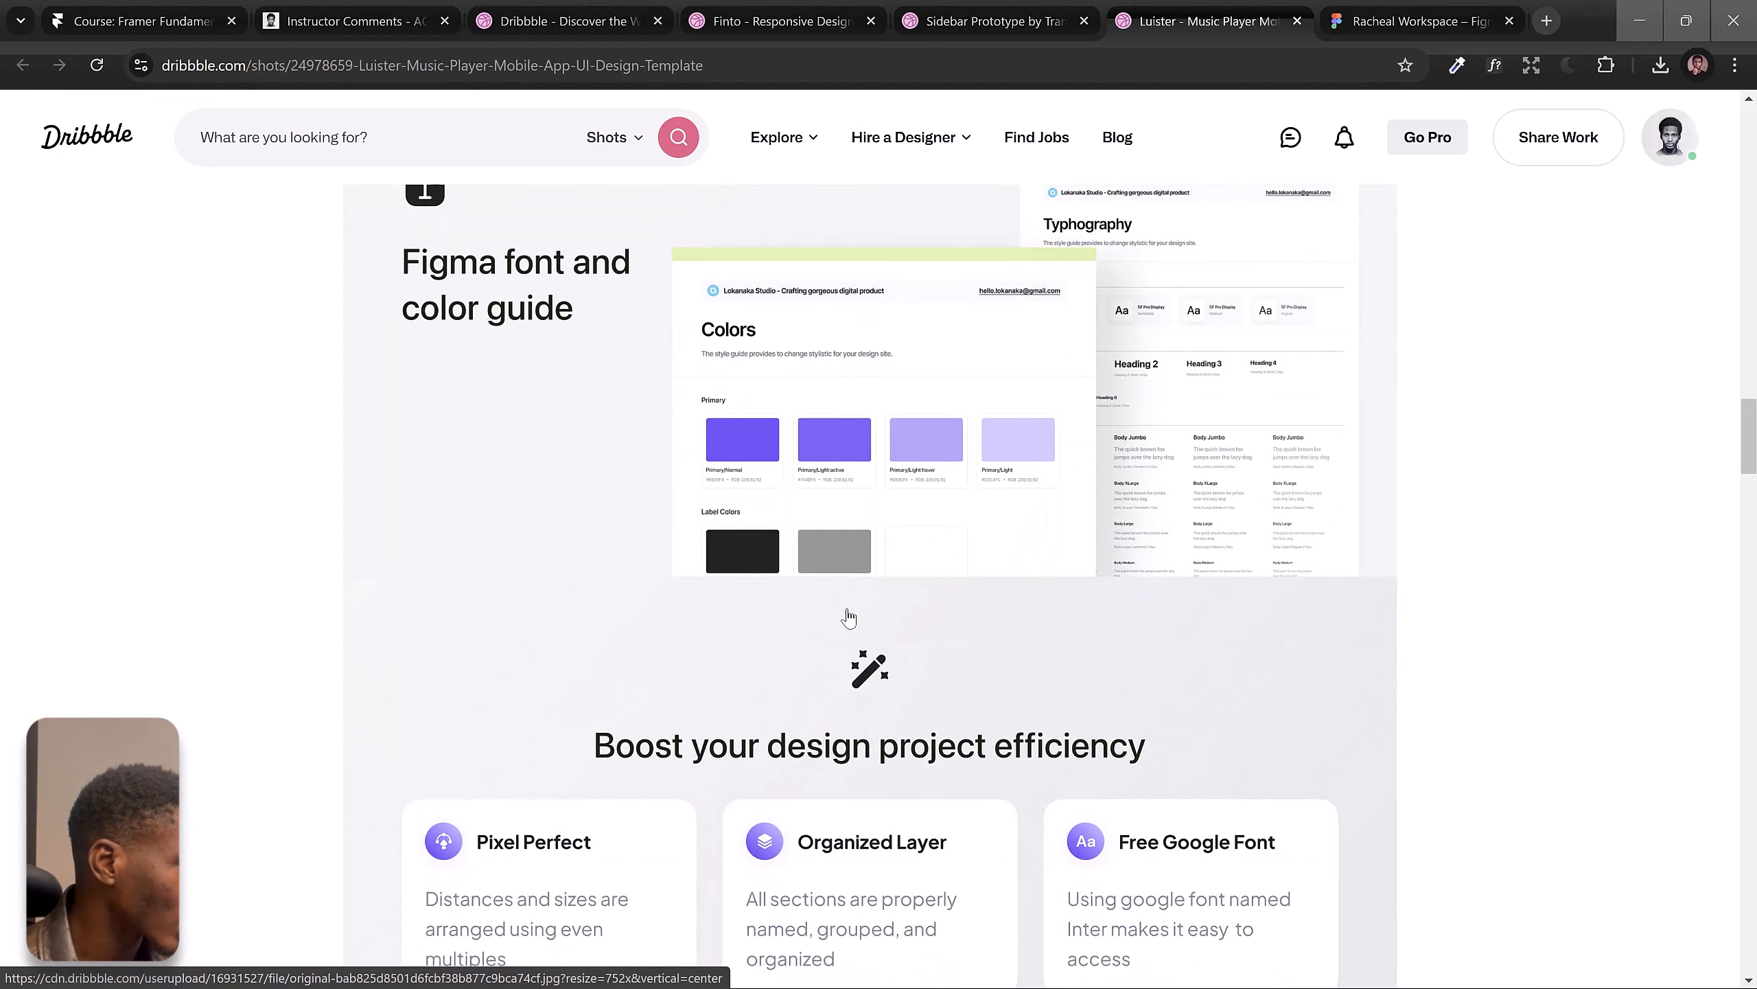
scroll(848, 616, up, 1)
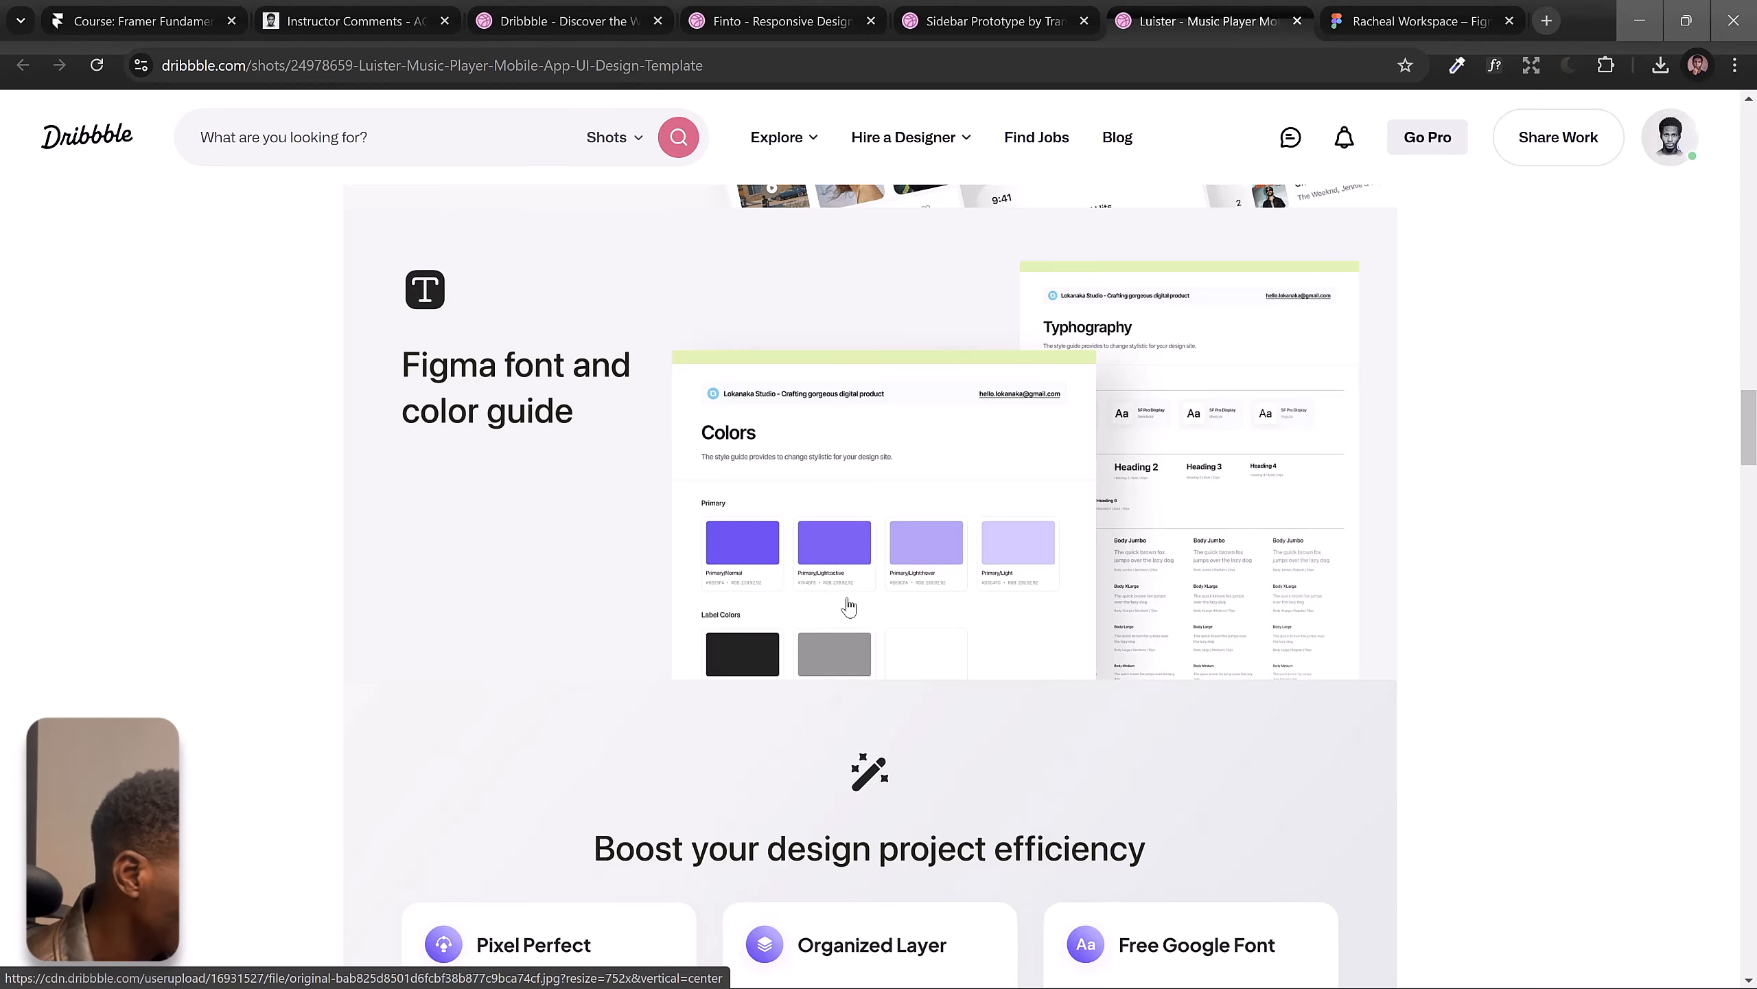
scroll(847, 610, down, 3)
scroll(849, 607, down, 6)
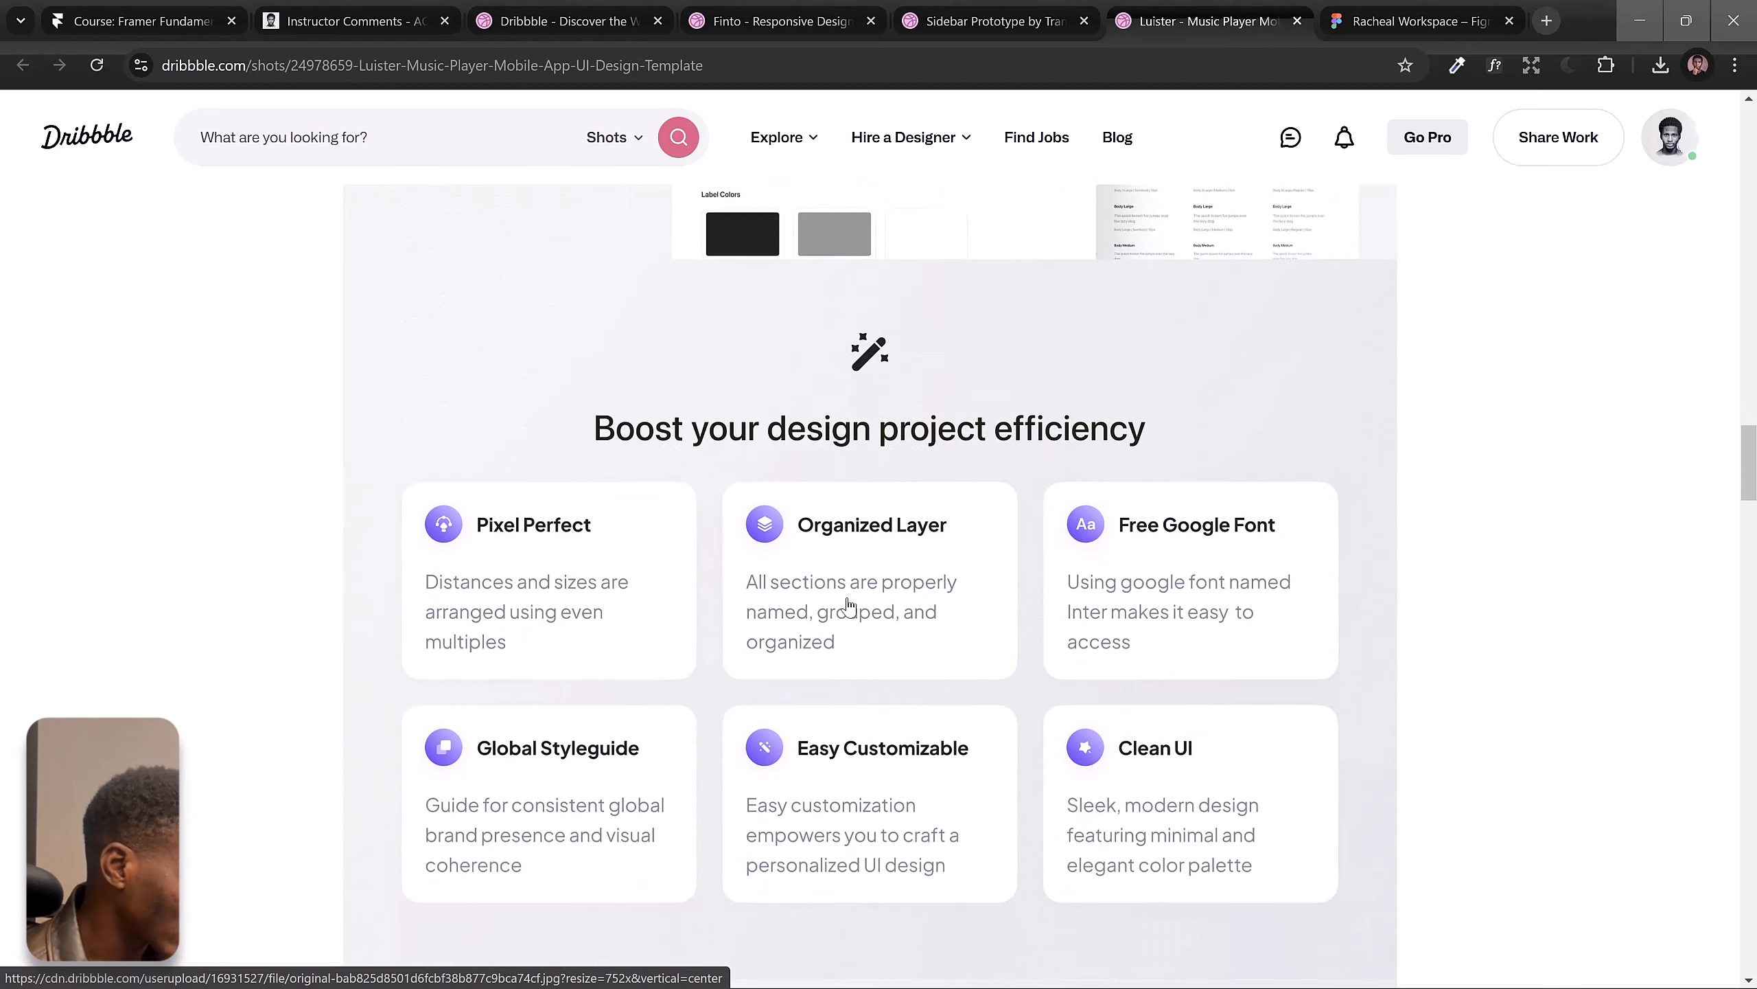
scroll(844, 599, down, 10)
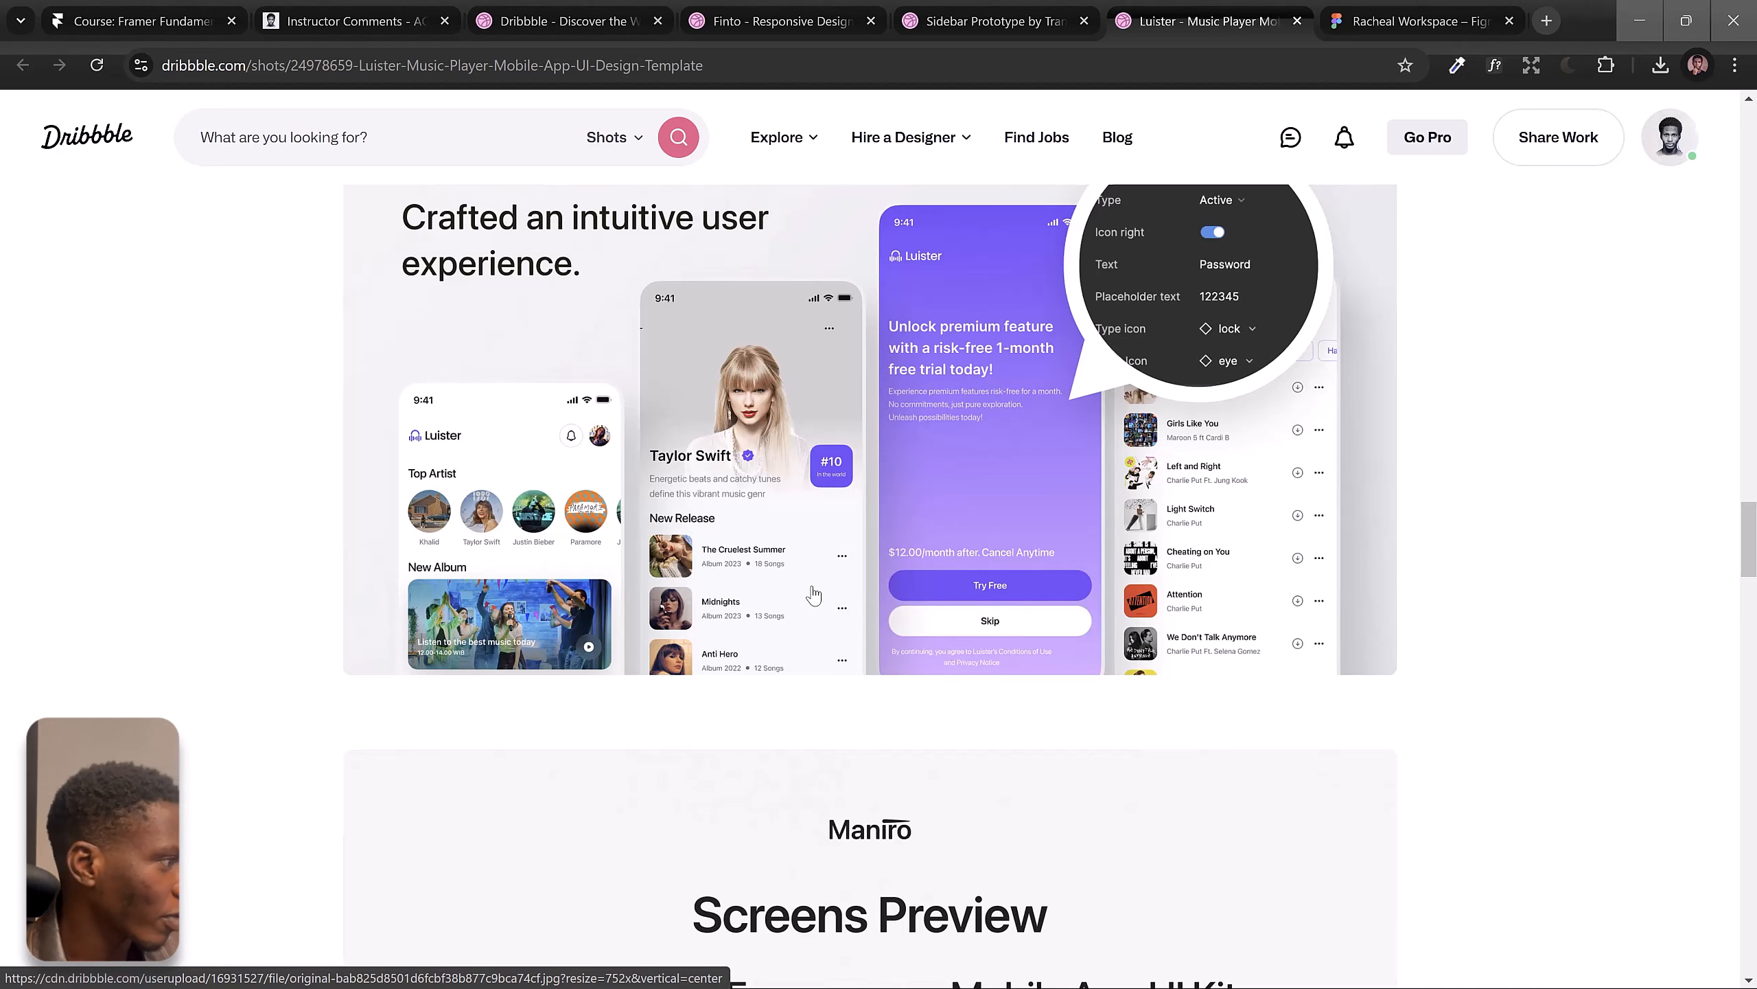
scroll(814, 594, down, 15)
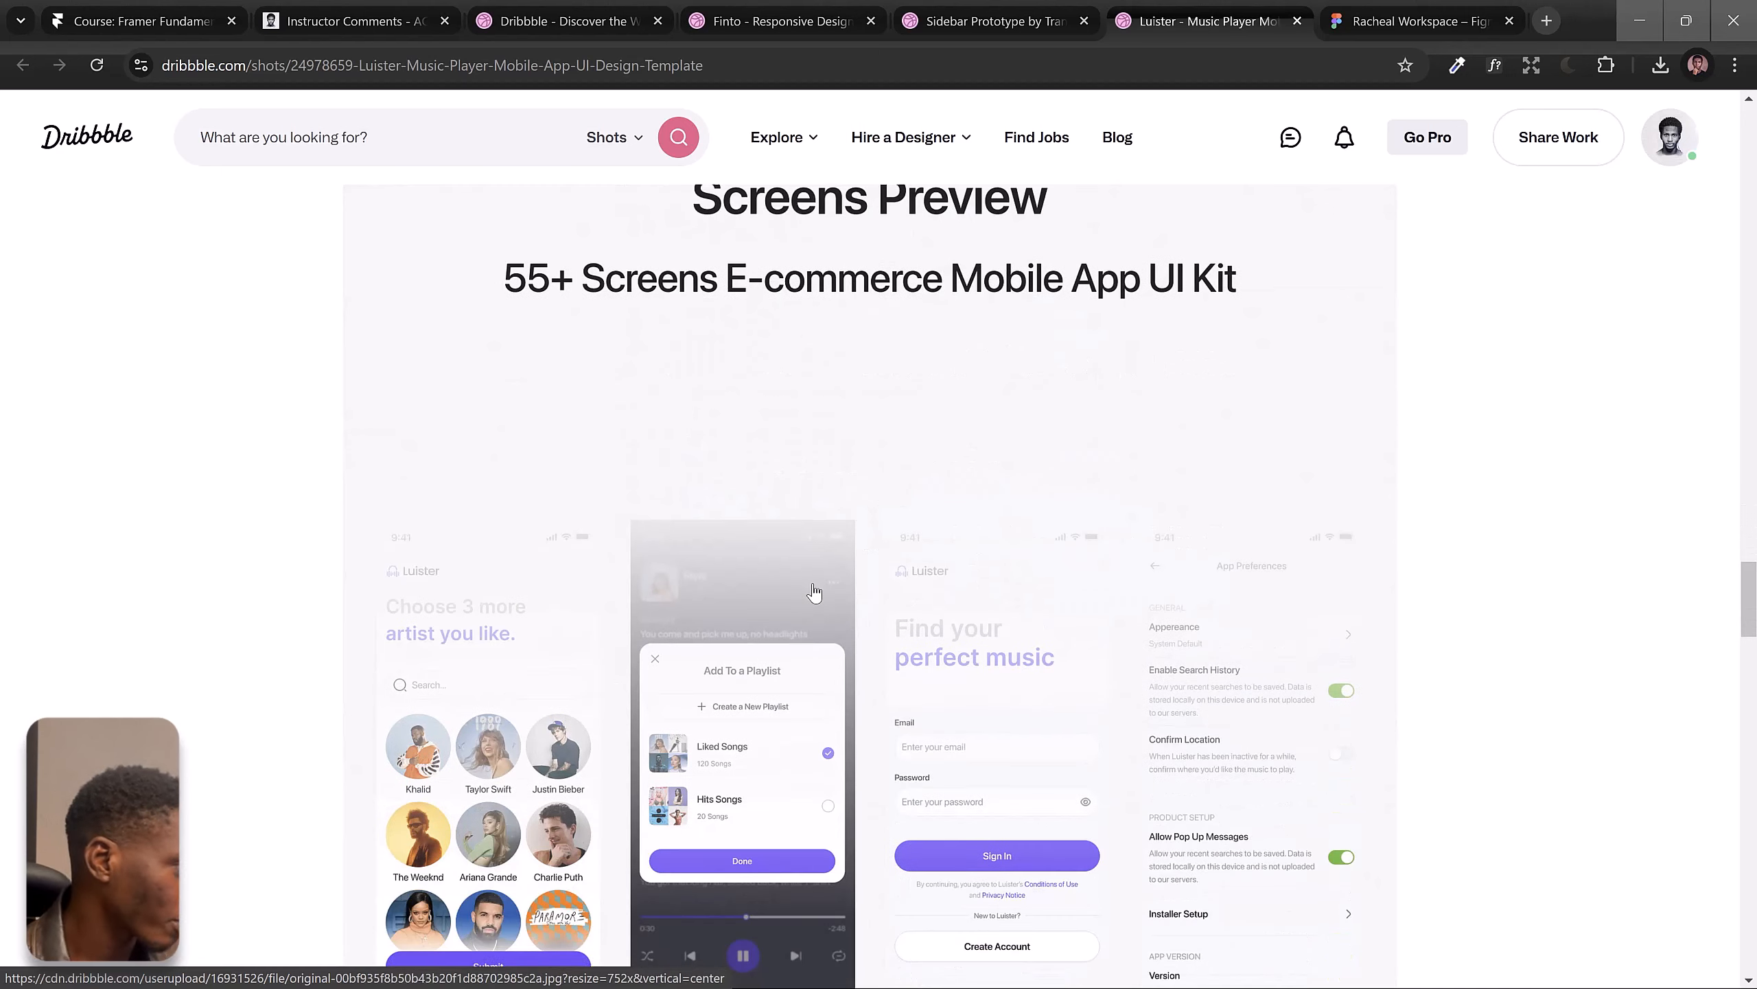
scroll(814, 590, down, 8)
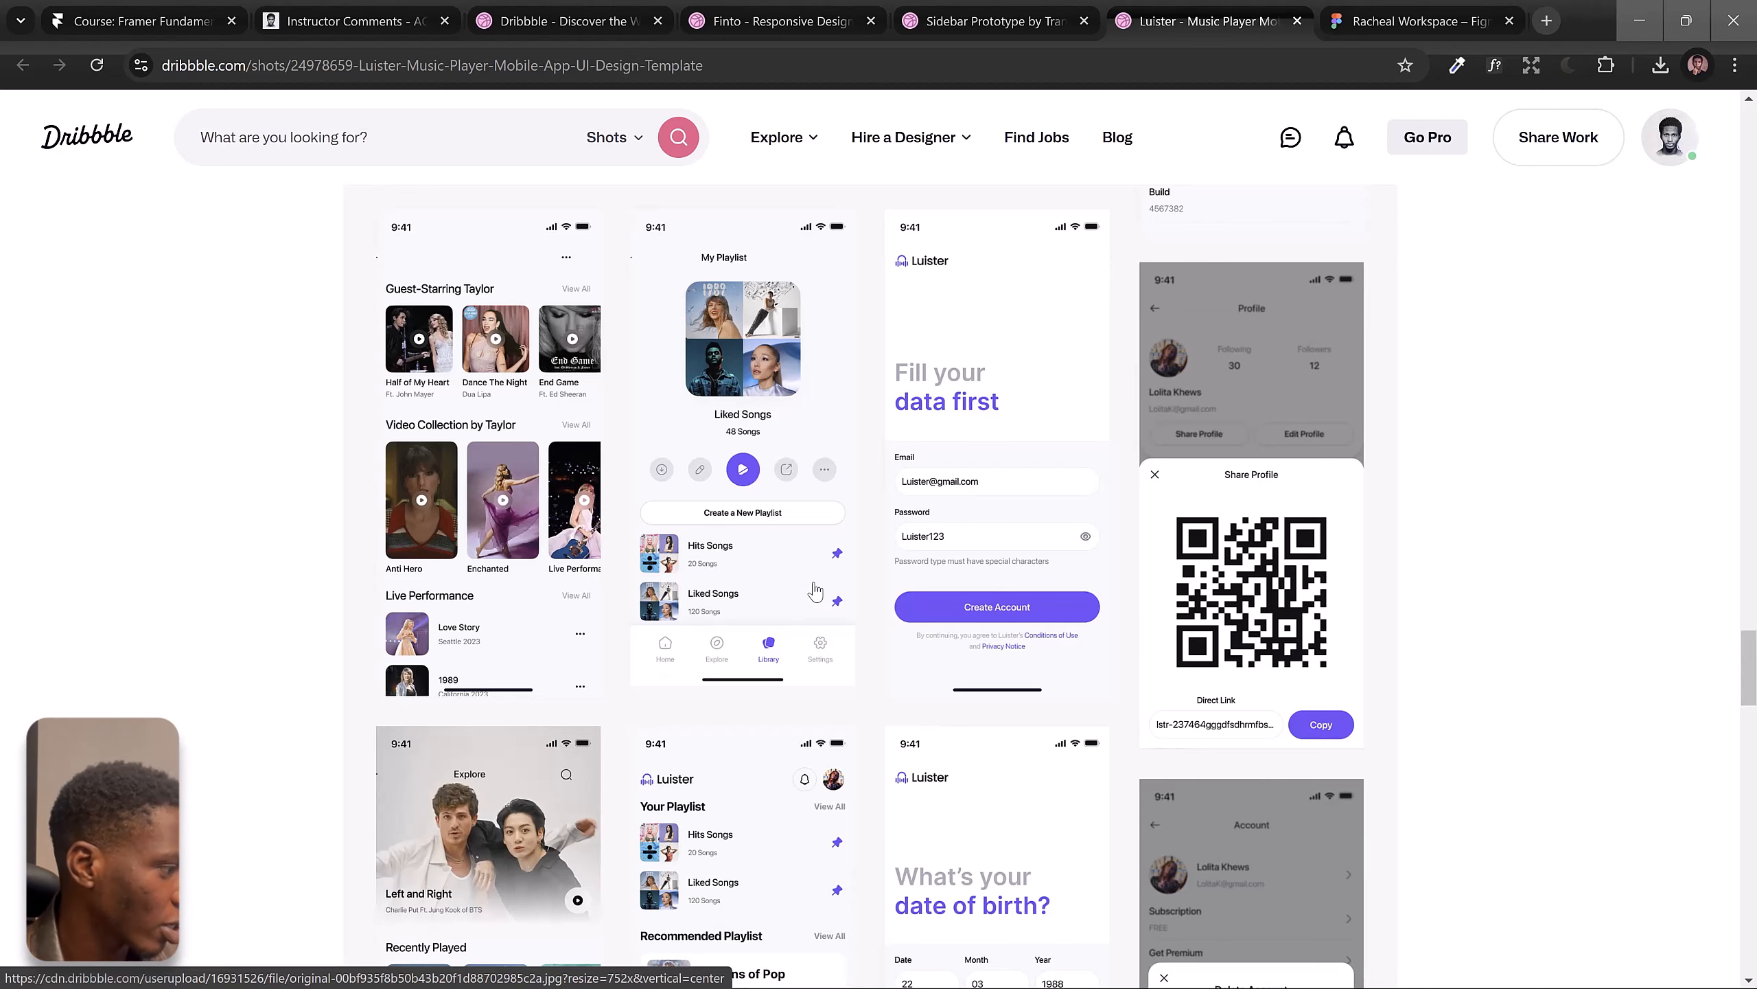
scroll(815, 589, down, 16)
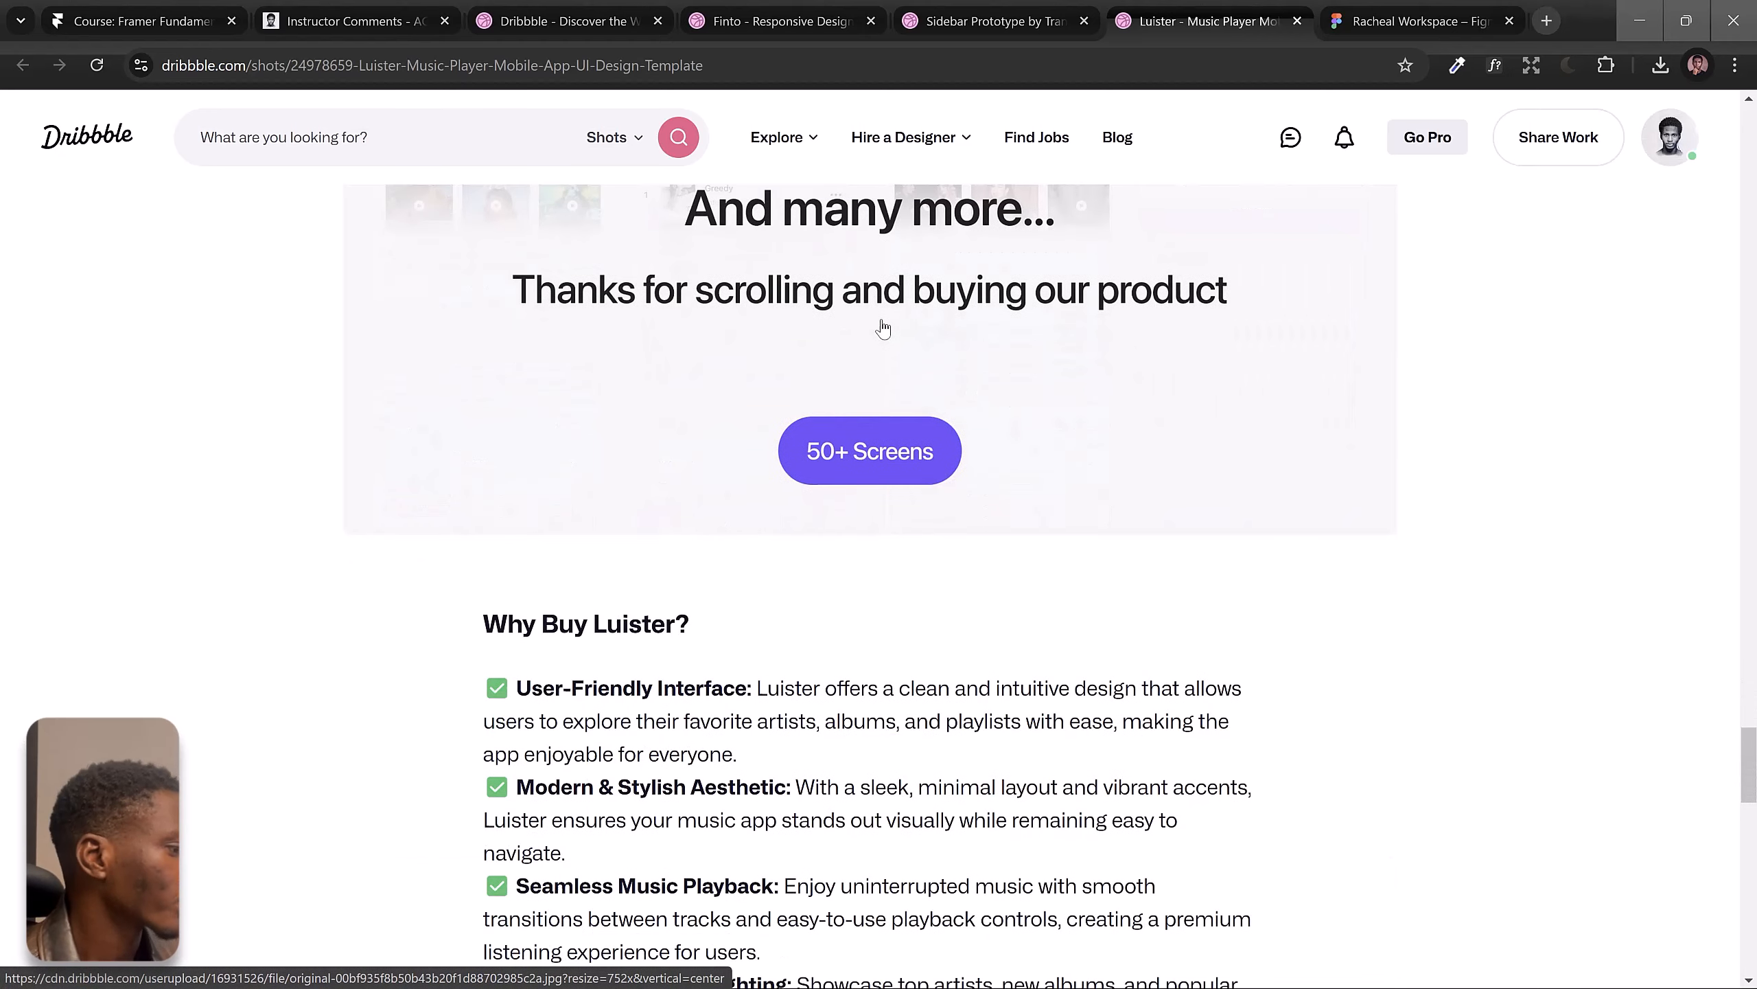
scroll(878, 326, up, 18)
Step: Switch to the Figma workspace file, open the Her Design page at the two landing page frames and minimize the interface
click(1373, 9)
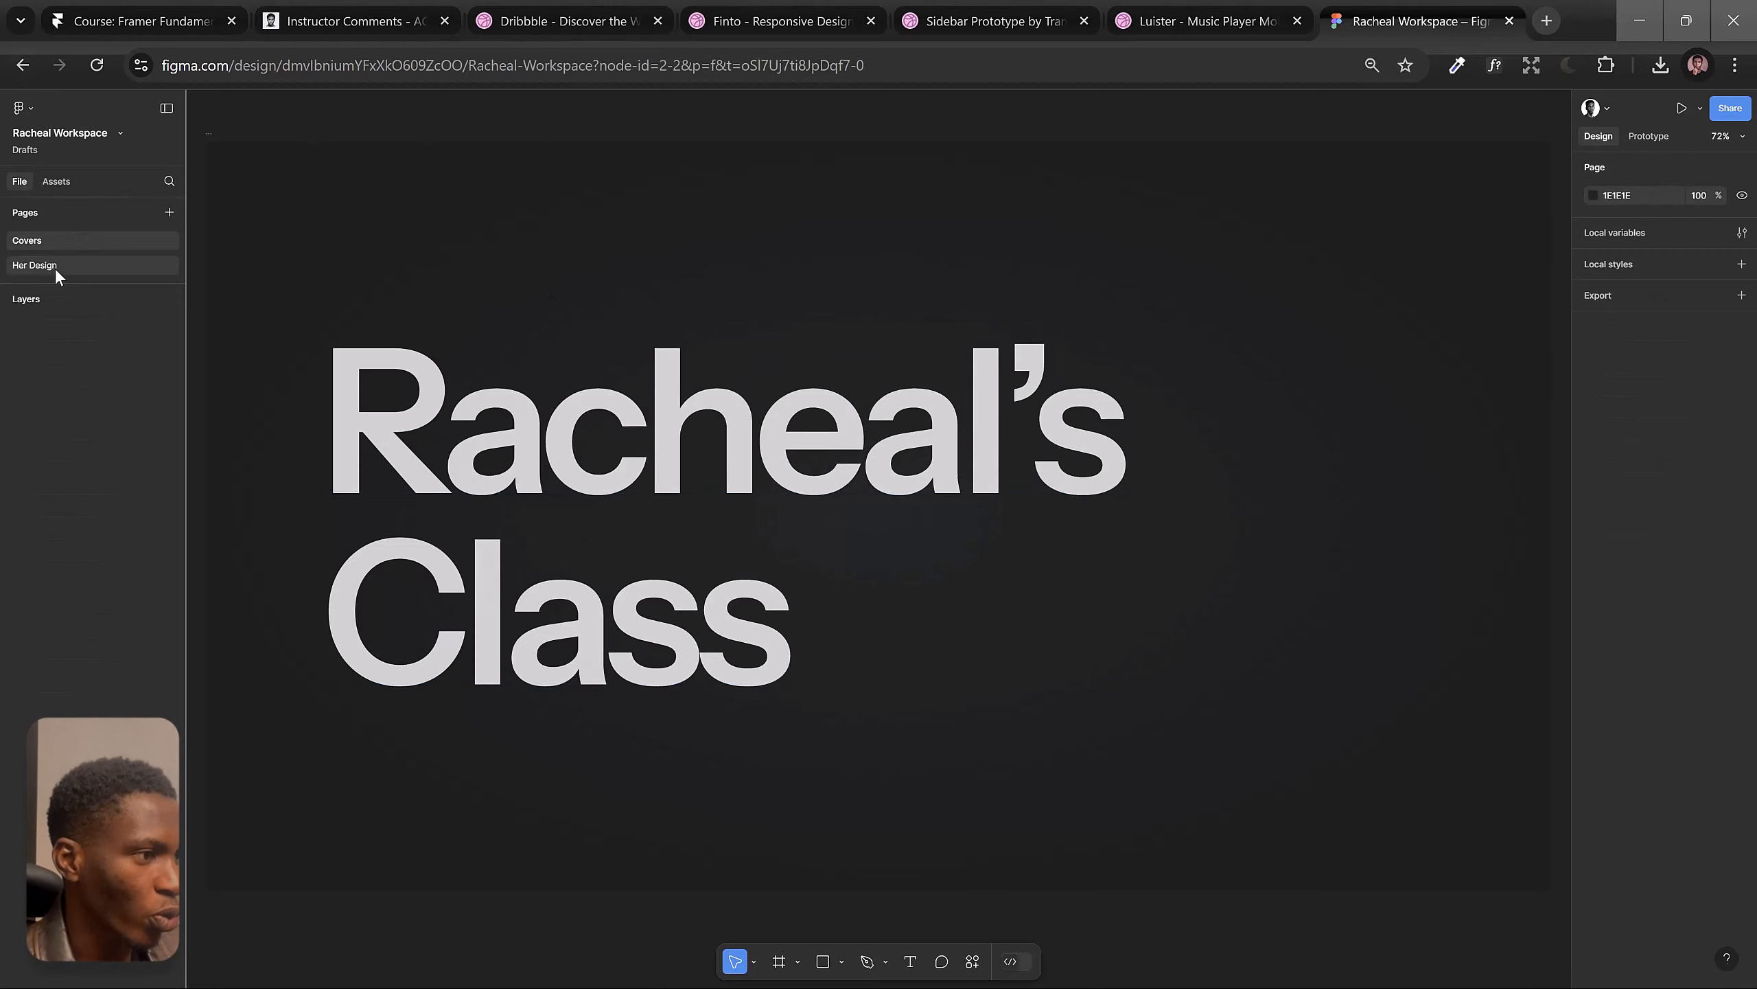
click(55, 268)
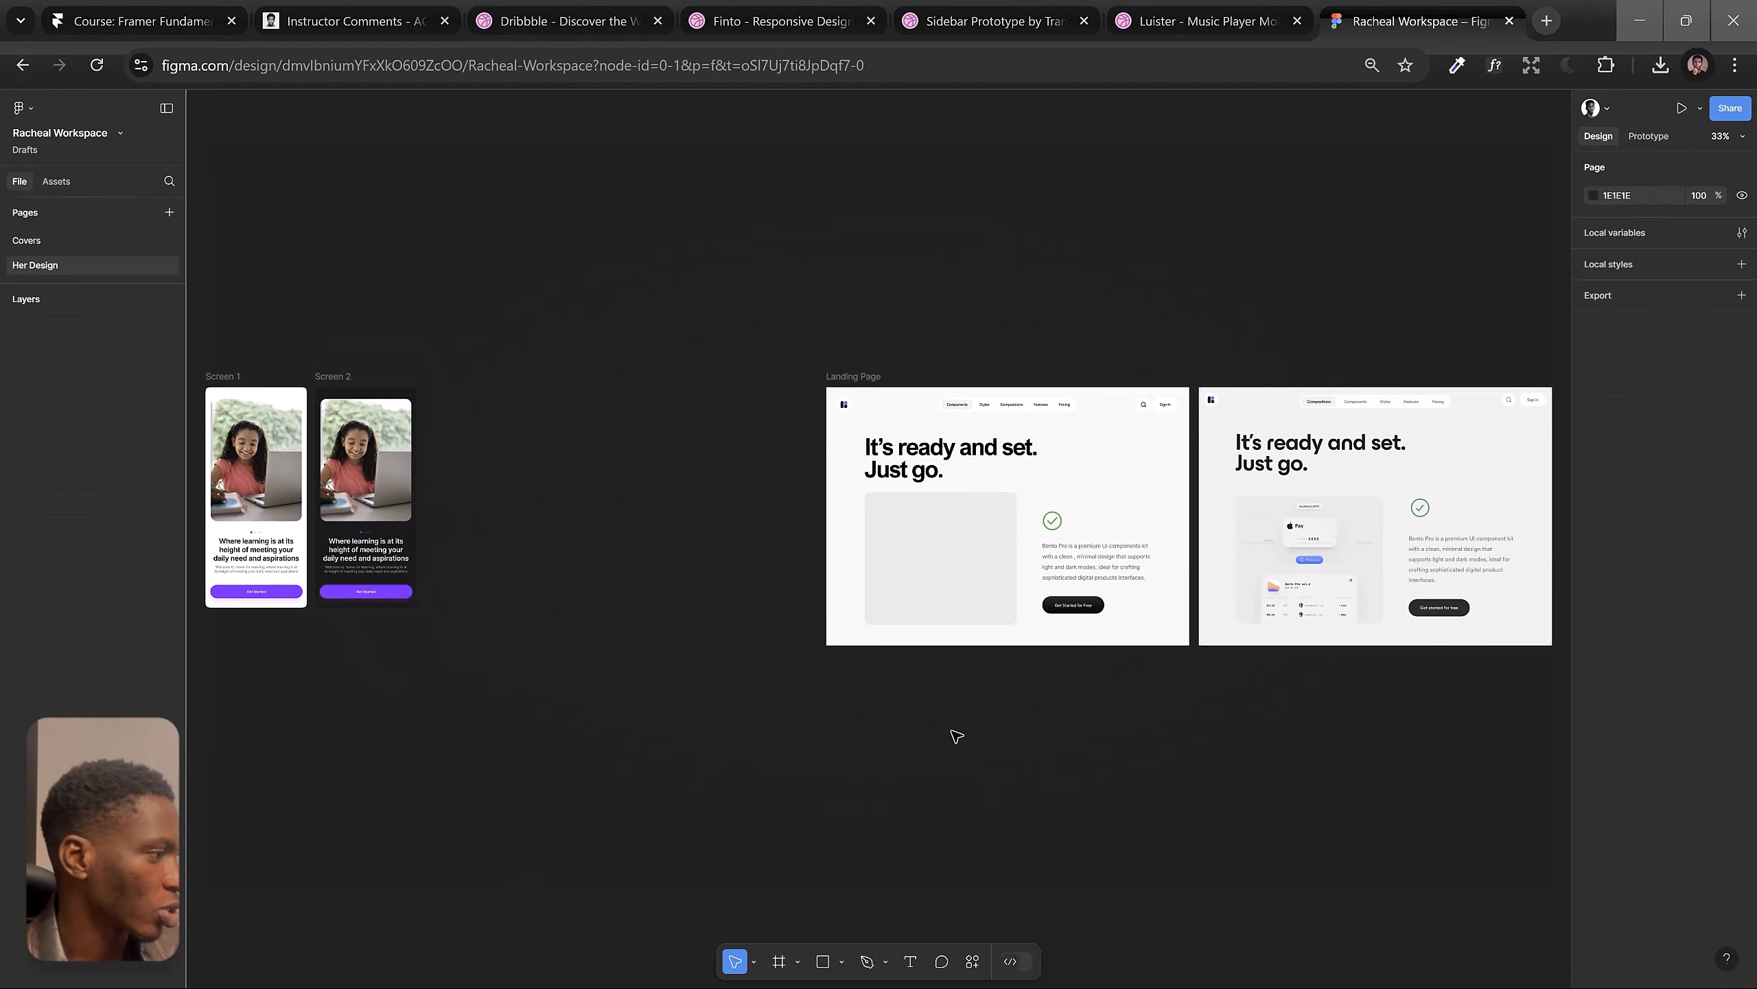
scroll(1107, 757, right, 5)
key(z)
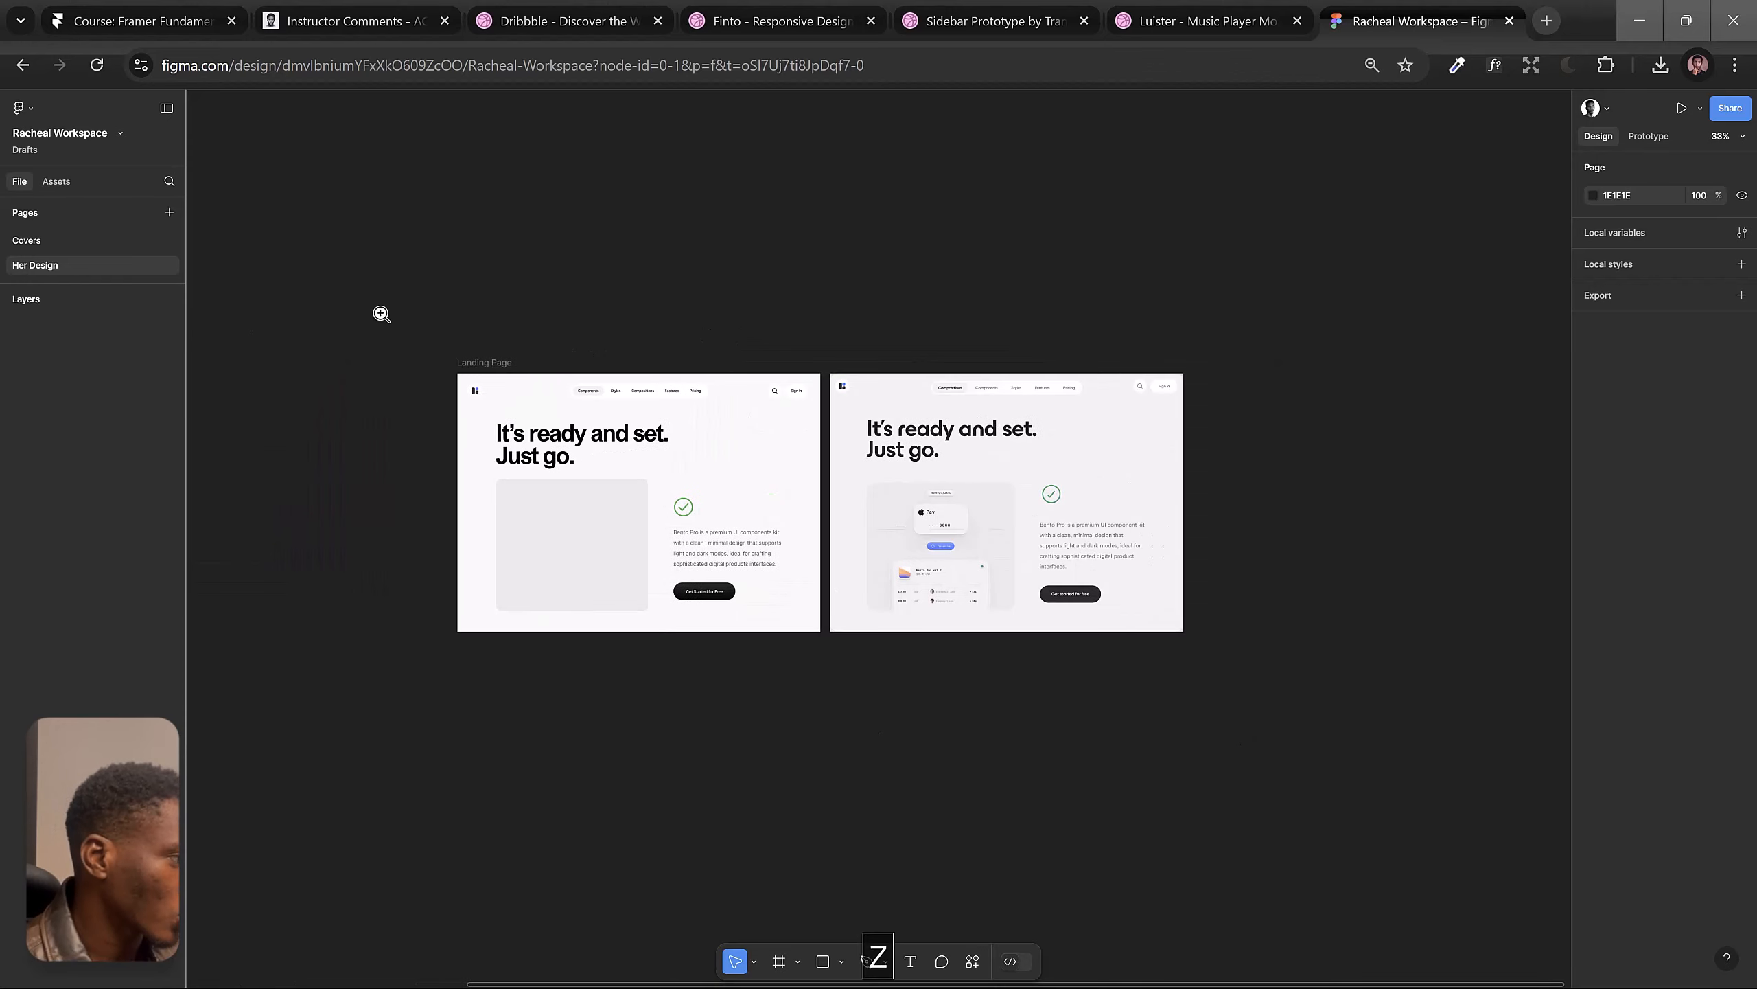
drag(380, 310, 1370, 749)
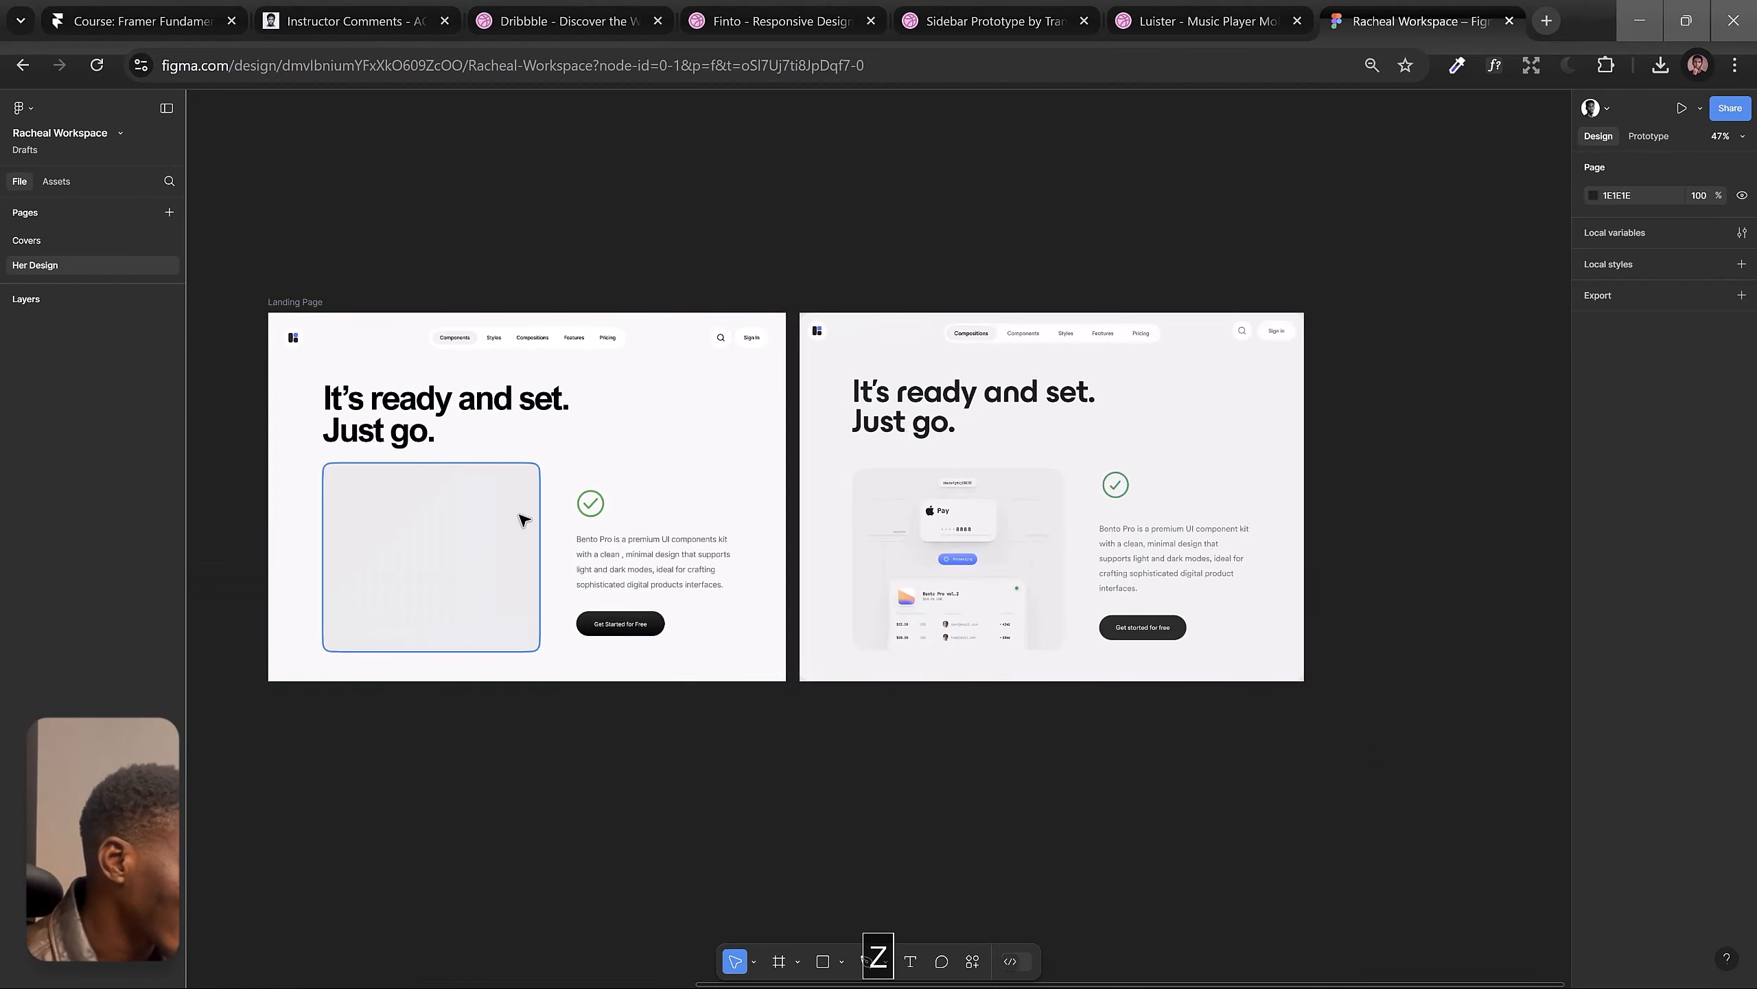
scroll(520, 515, up, 3)
key(space)
drag(520, 514, 583, 508)
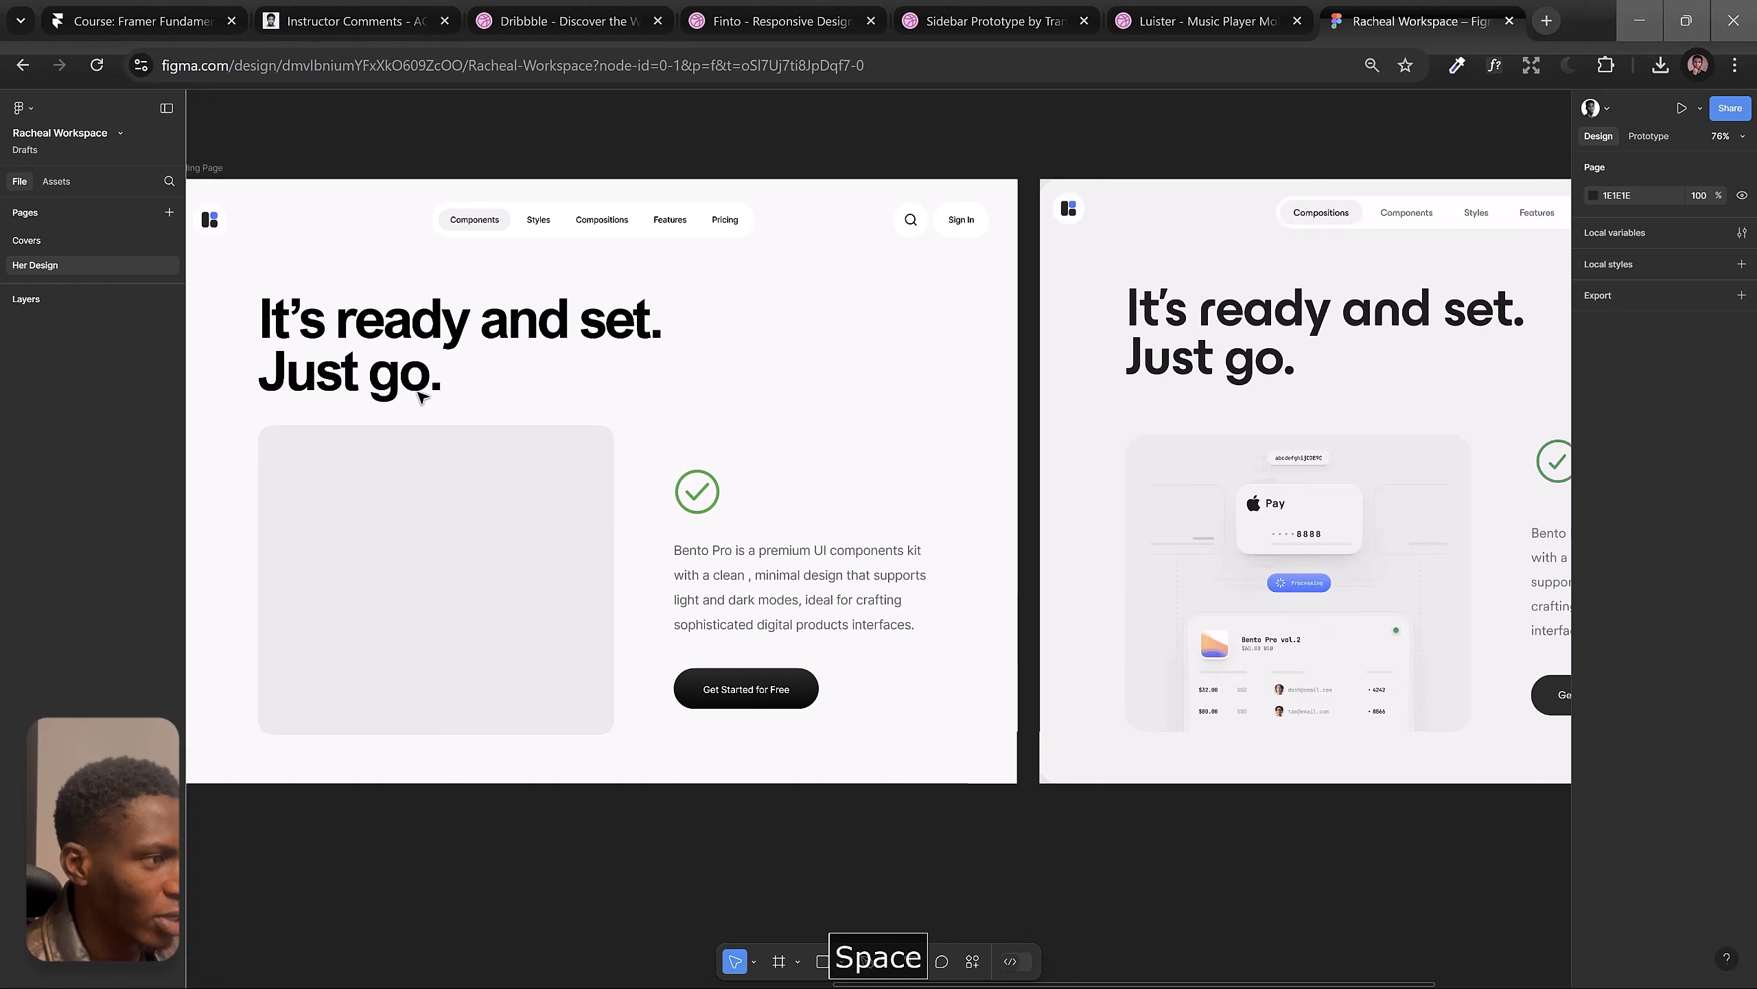
click(166, 107)
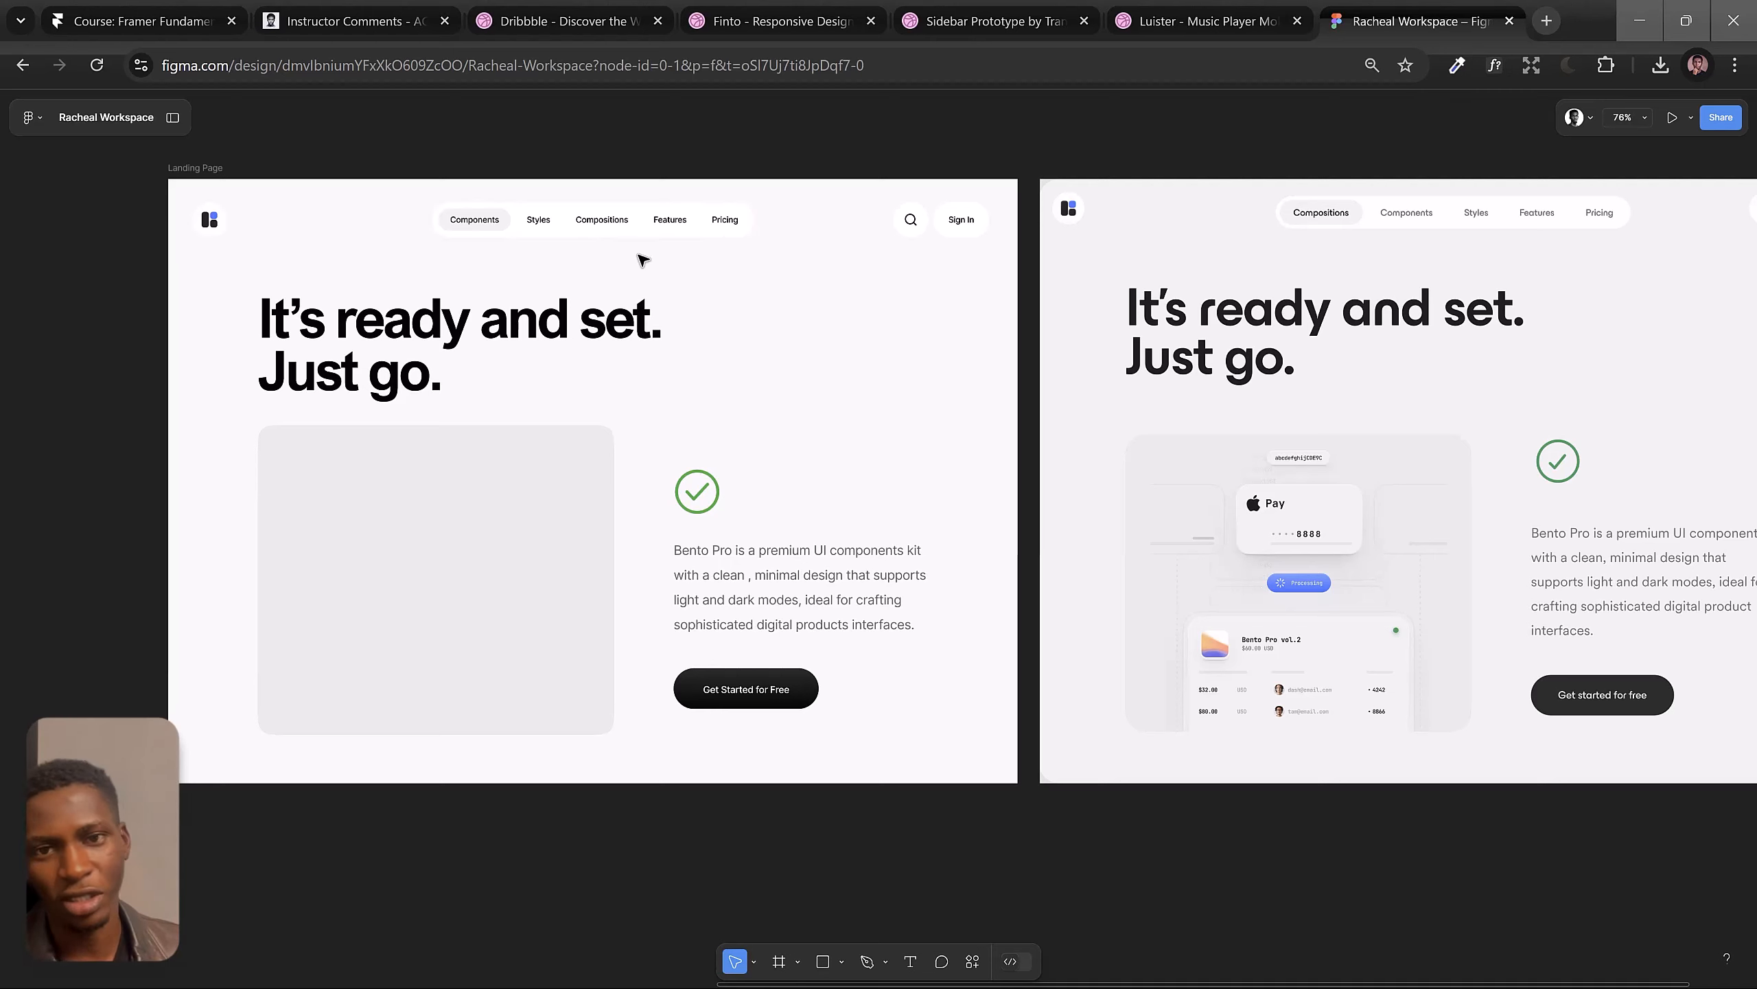
Step: Try to find another font for the "It's ready and set. Just go." heading by searching for "new or"
click(488, 327)
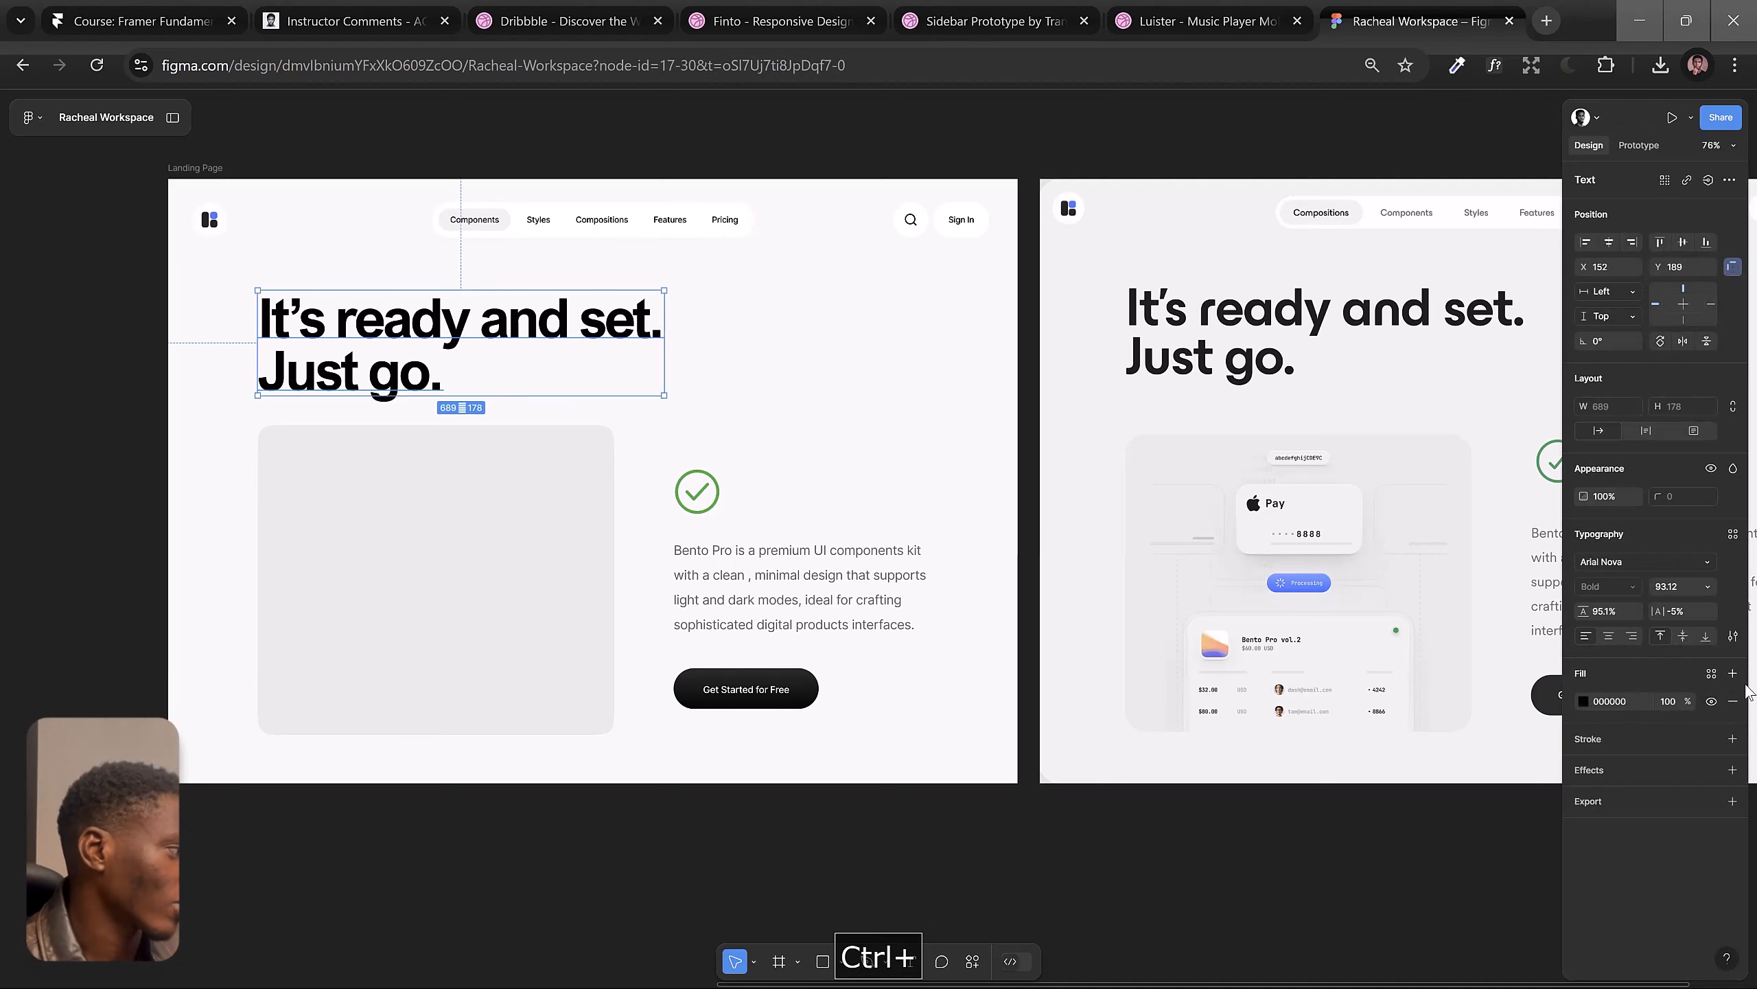
click(1640, 562)
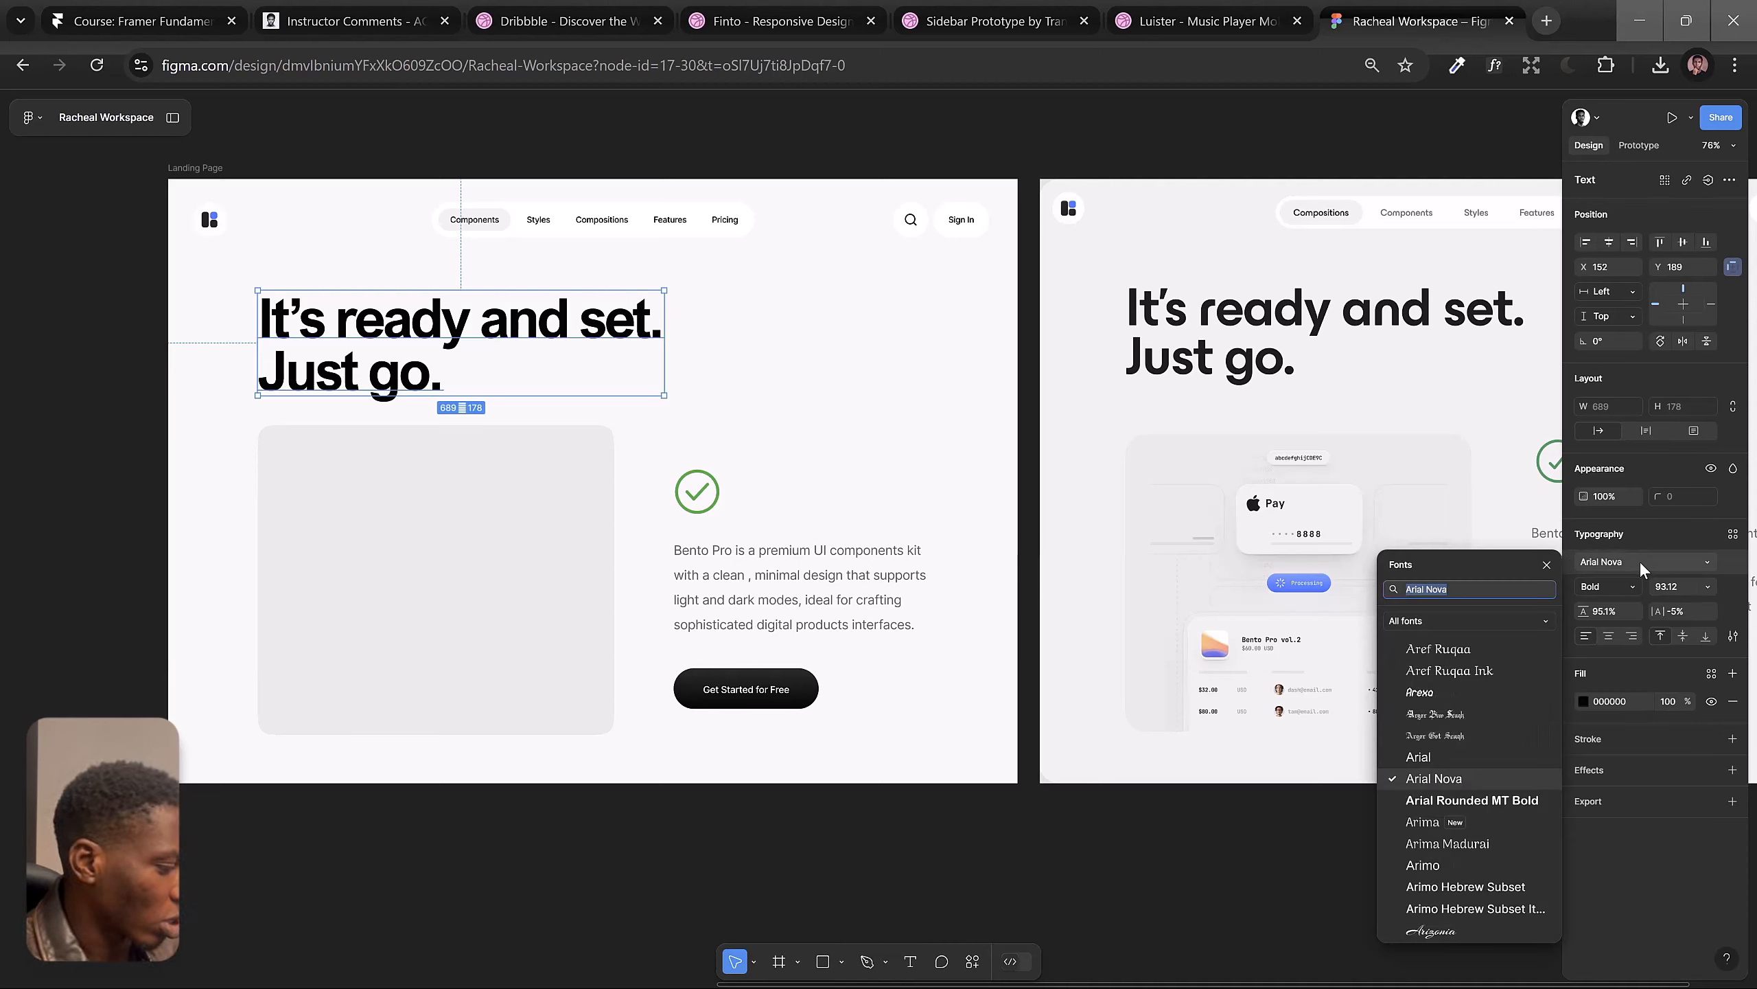
text(new or)
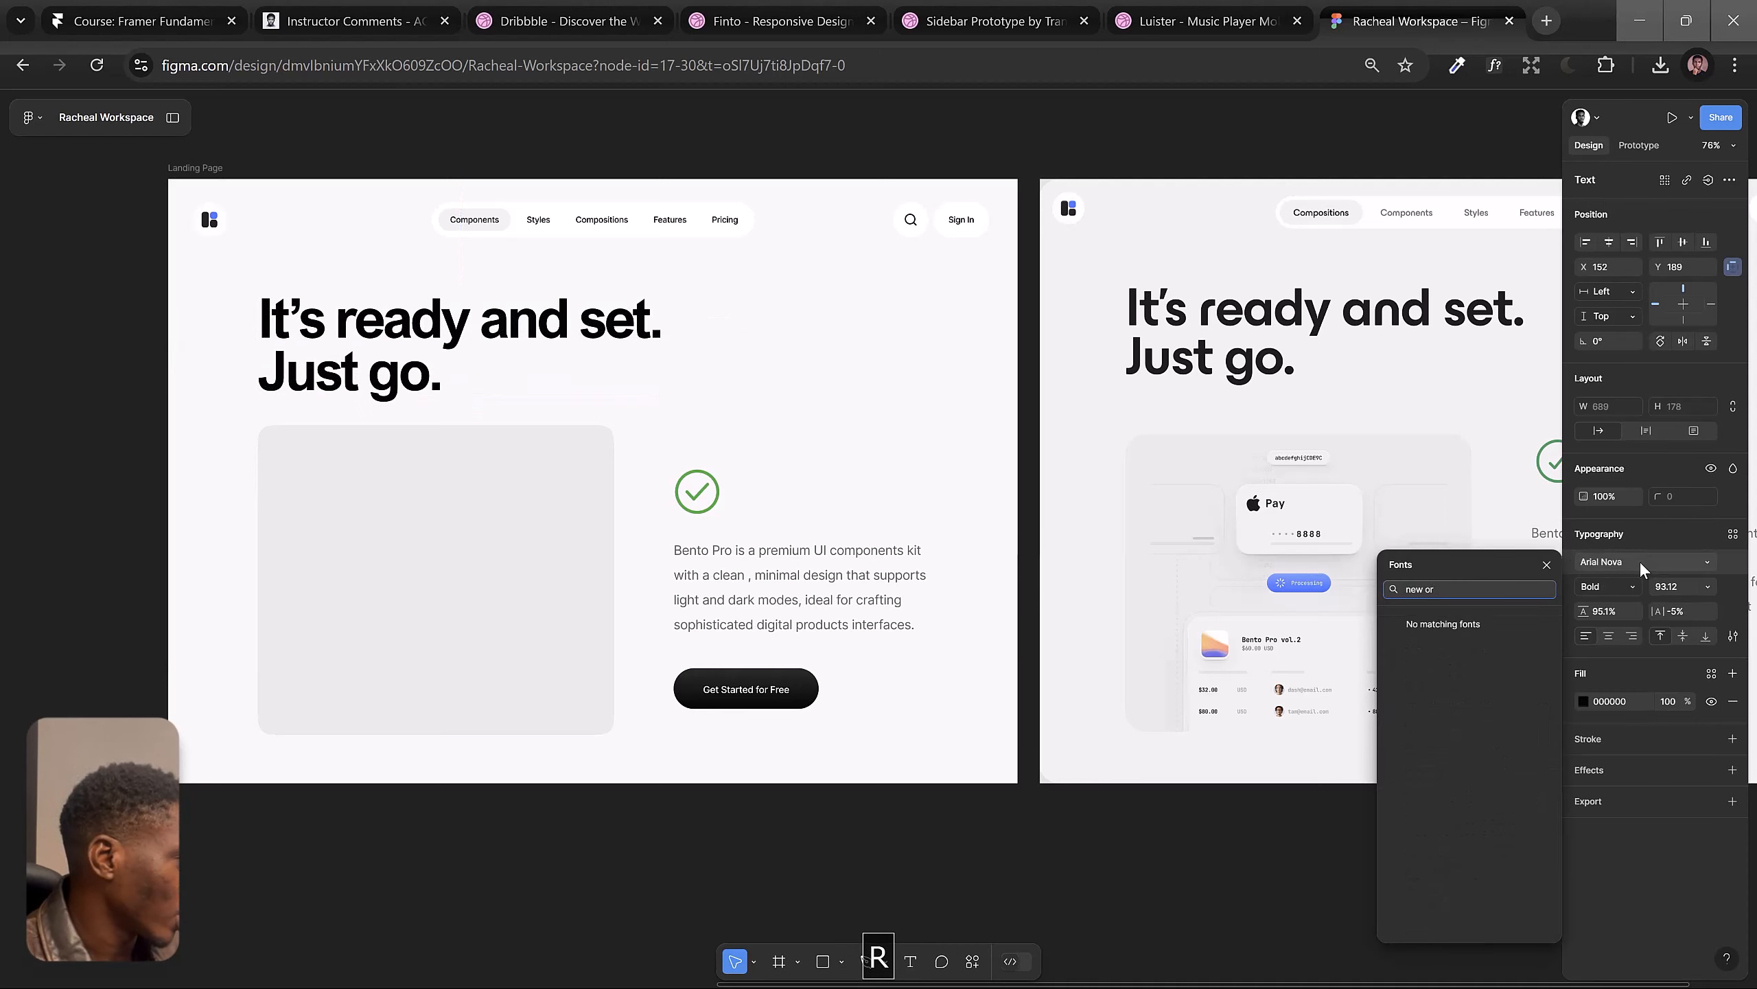
key(BackSpace)
key(BackSpace)
key(BackSpace)
key(BackSpace)
key(BackSpace)
key(BackSpace)
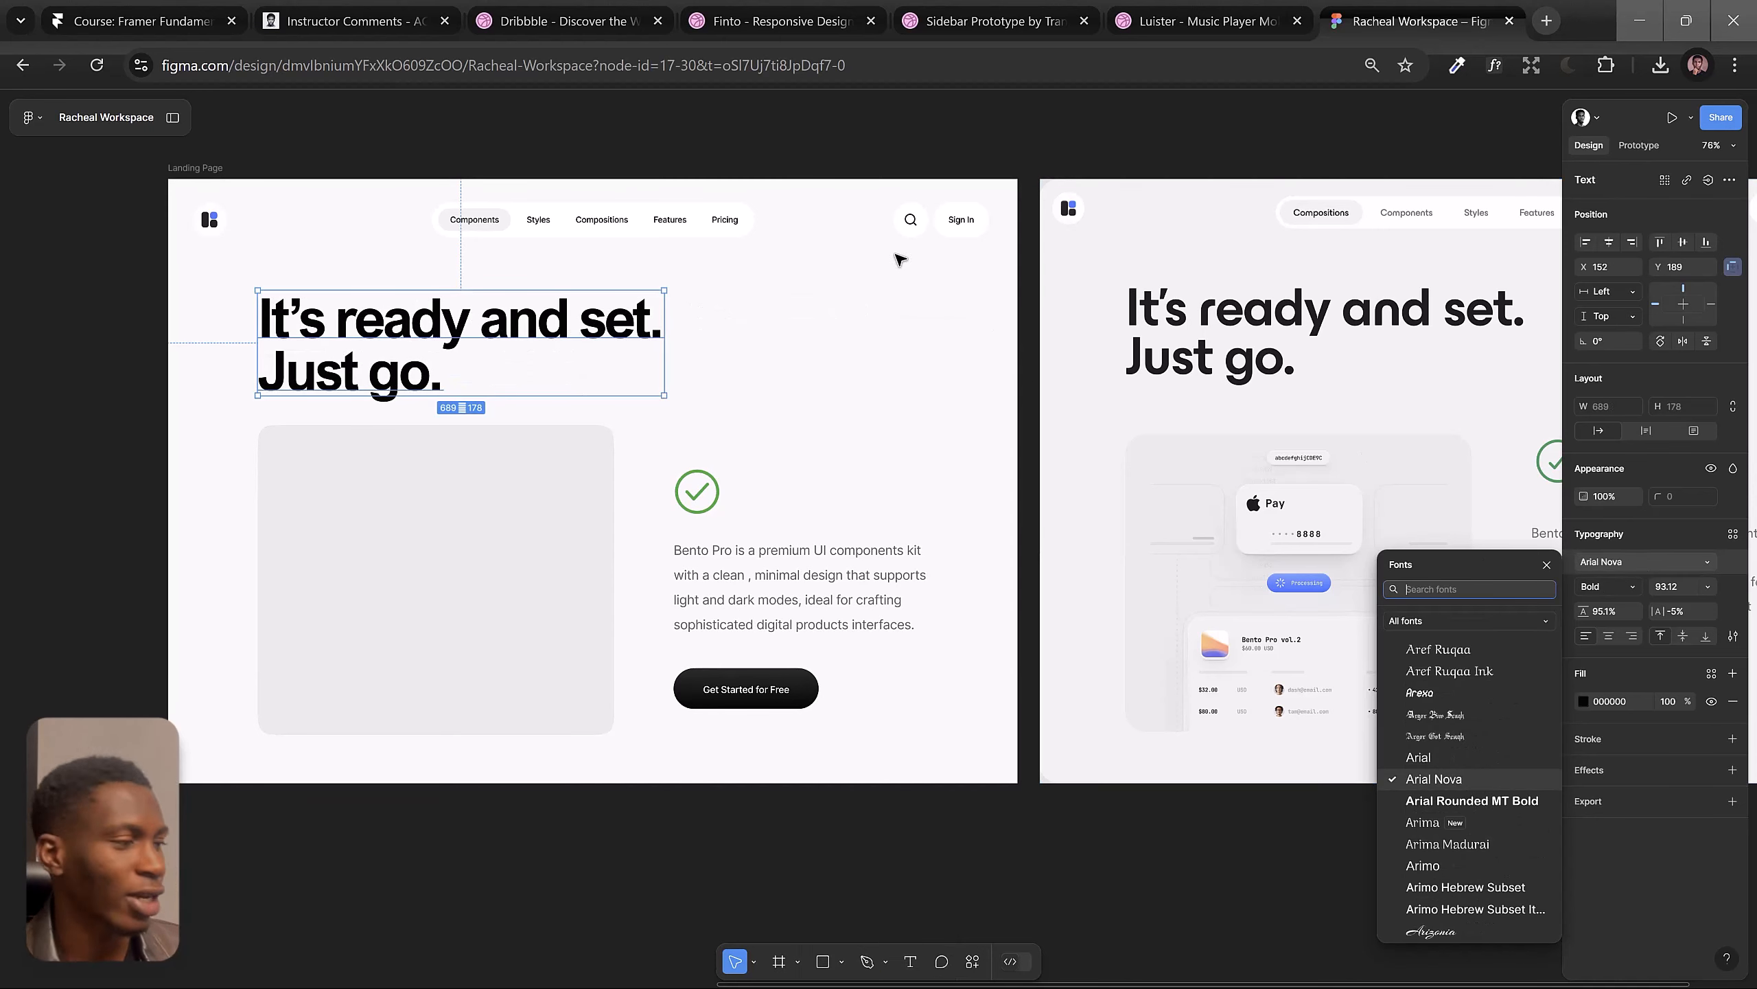
click(743, 179)
Step: Paste the copied Luister image onto the Her Design page and move it to an empty area clear of the landing page frames
scroll(573, 436, down, 10)
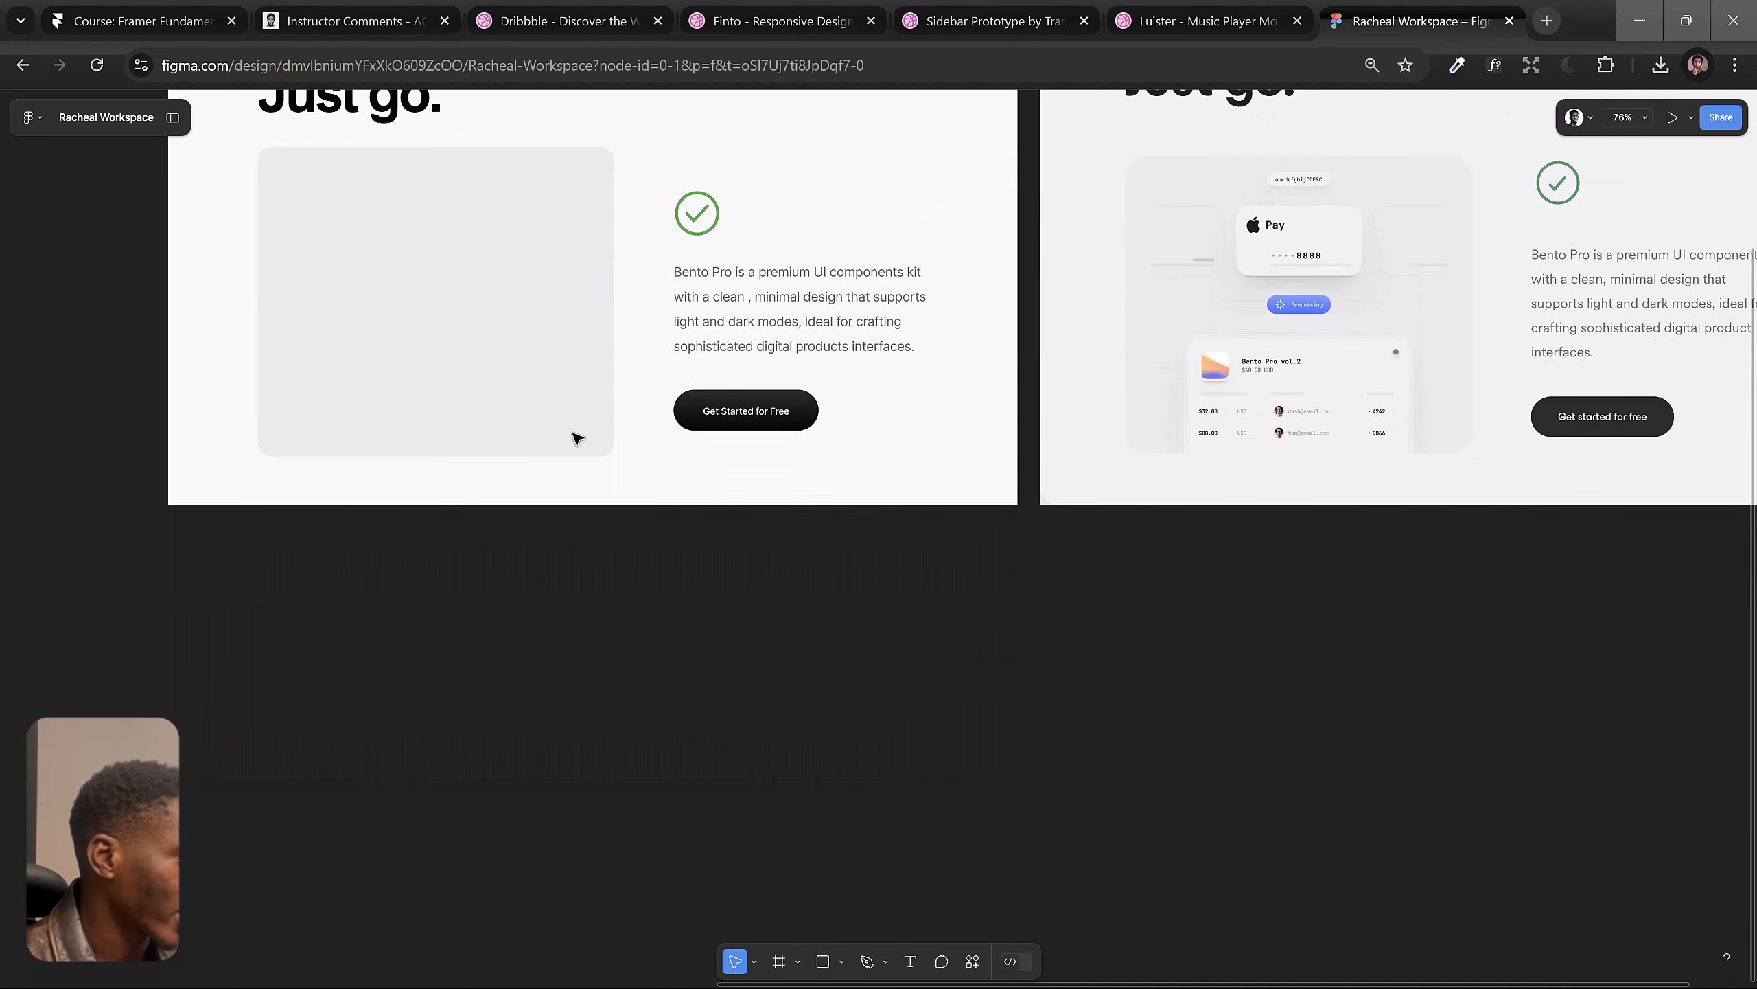
key(ctrl+v)
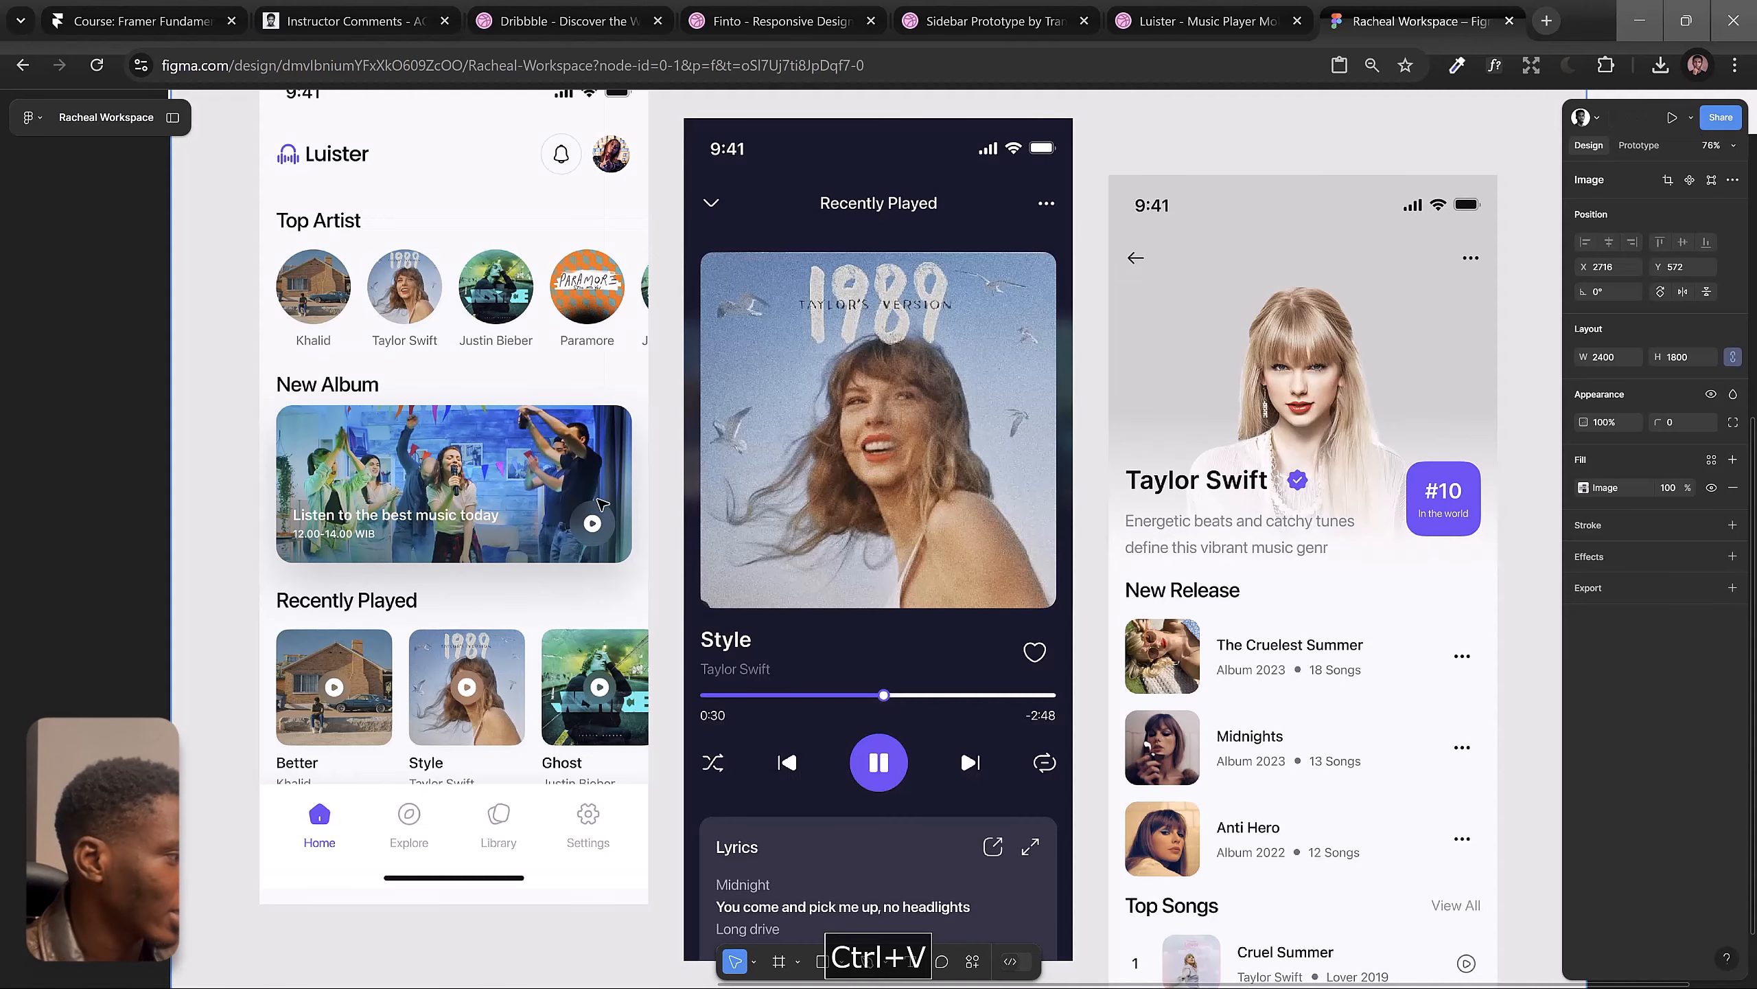
scroll(539, 526, down, 4)
drag(931, 519, 931, 665)
drag(1036, 692, 817, 692)
drag(637, 718, 544, 551)
scroll(628, 619, up, 3)
click(1134, 476)
scroll(1134, 477, left, 3)
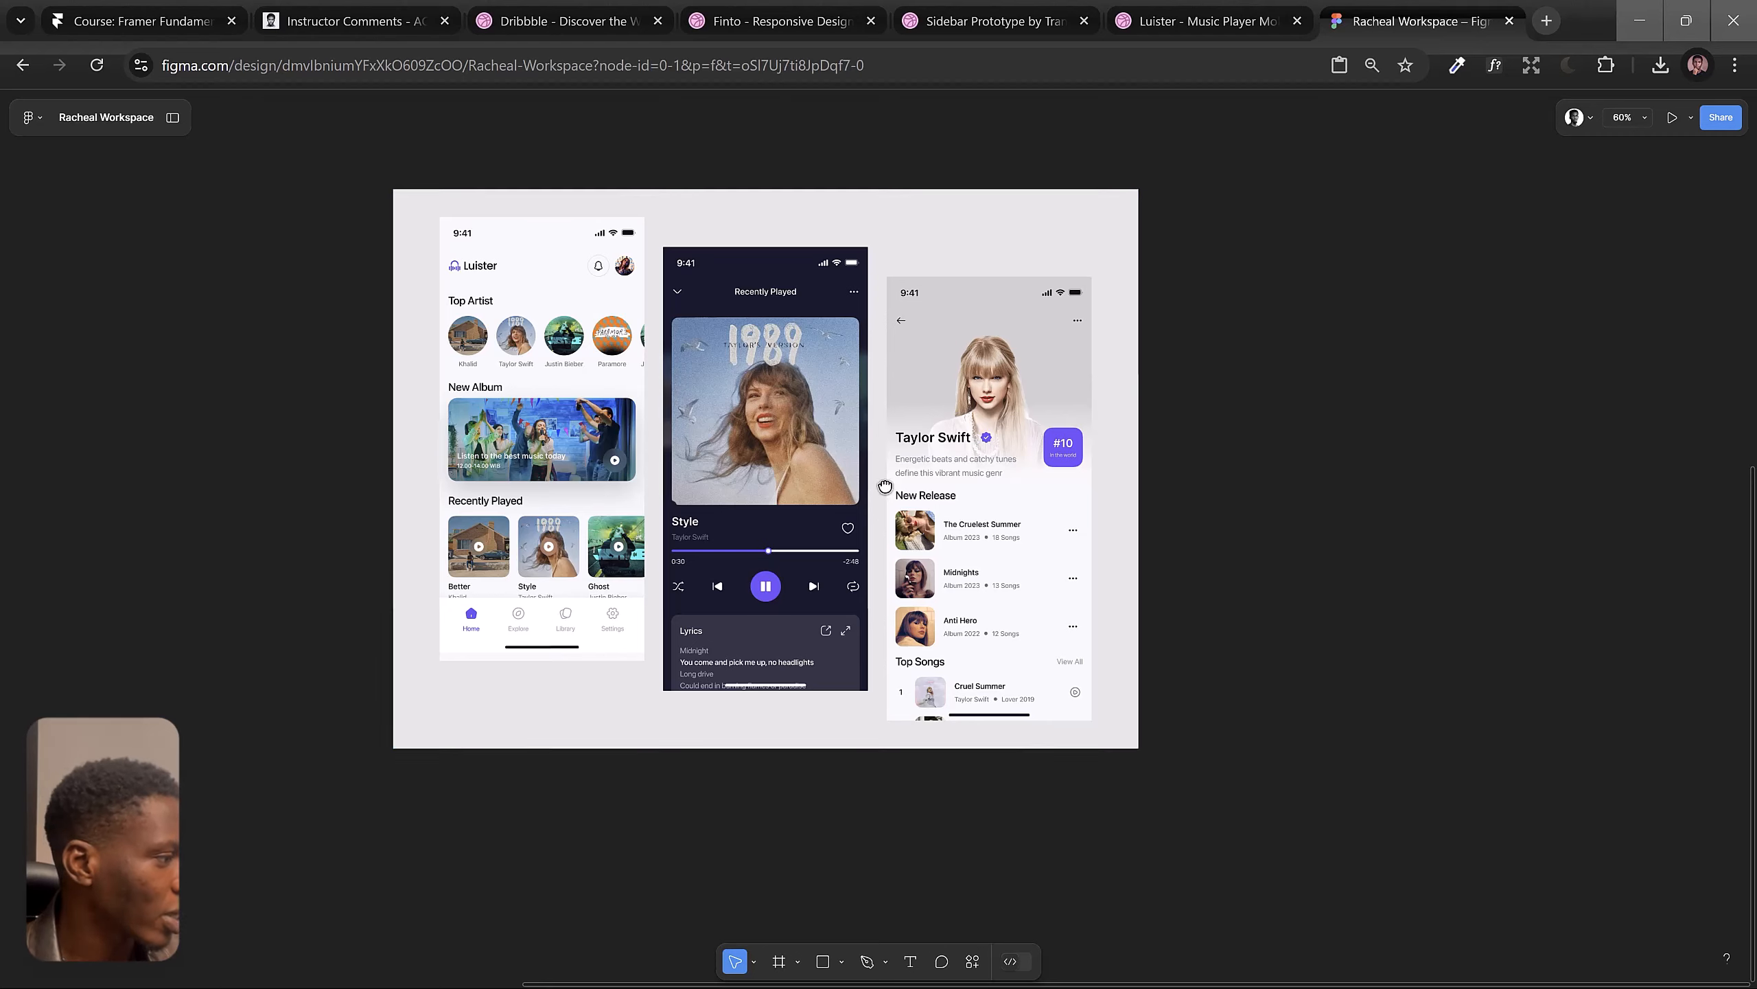
drag(887, 490, 638, 532)
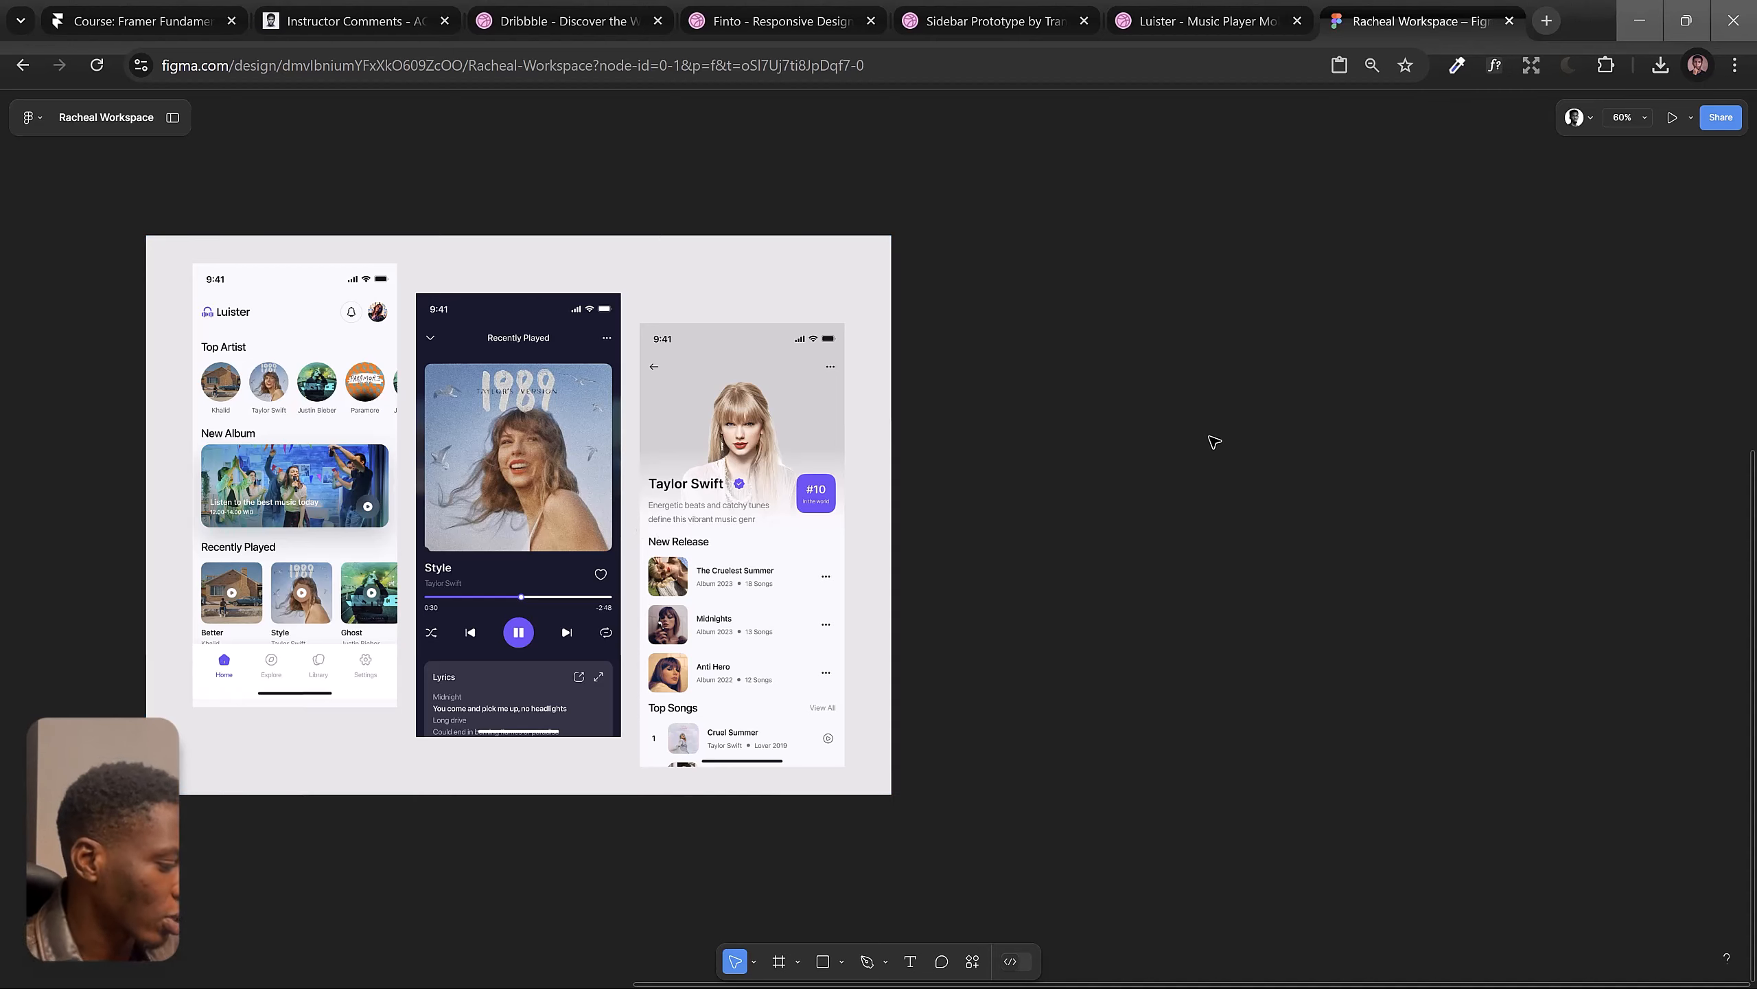
Step: Add an iPhone 16 Pro Max frame to the canvas beside the Luister image
key(f)
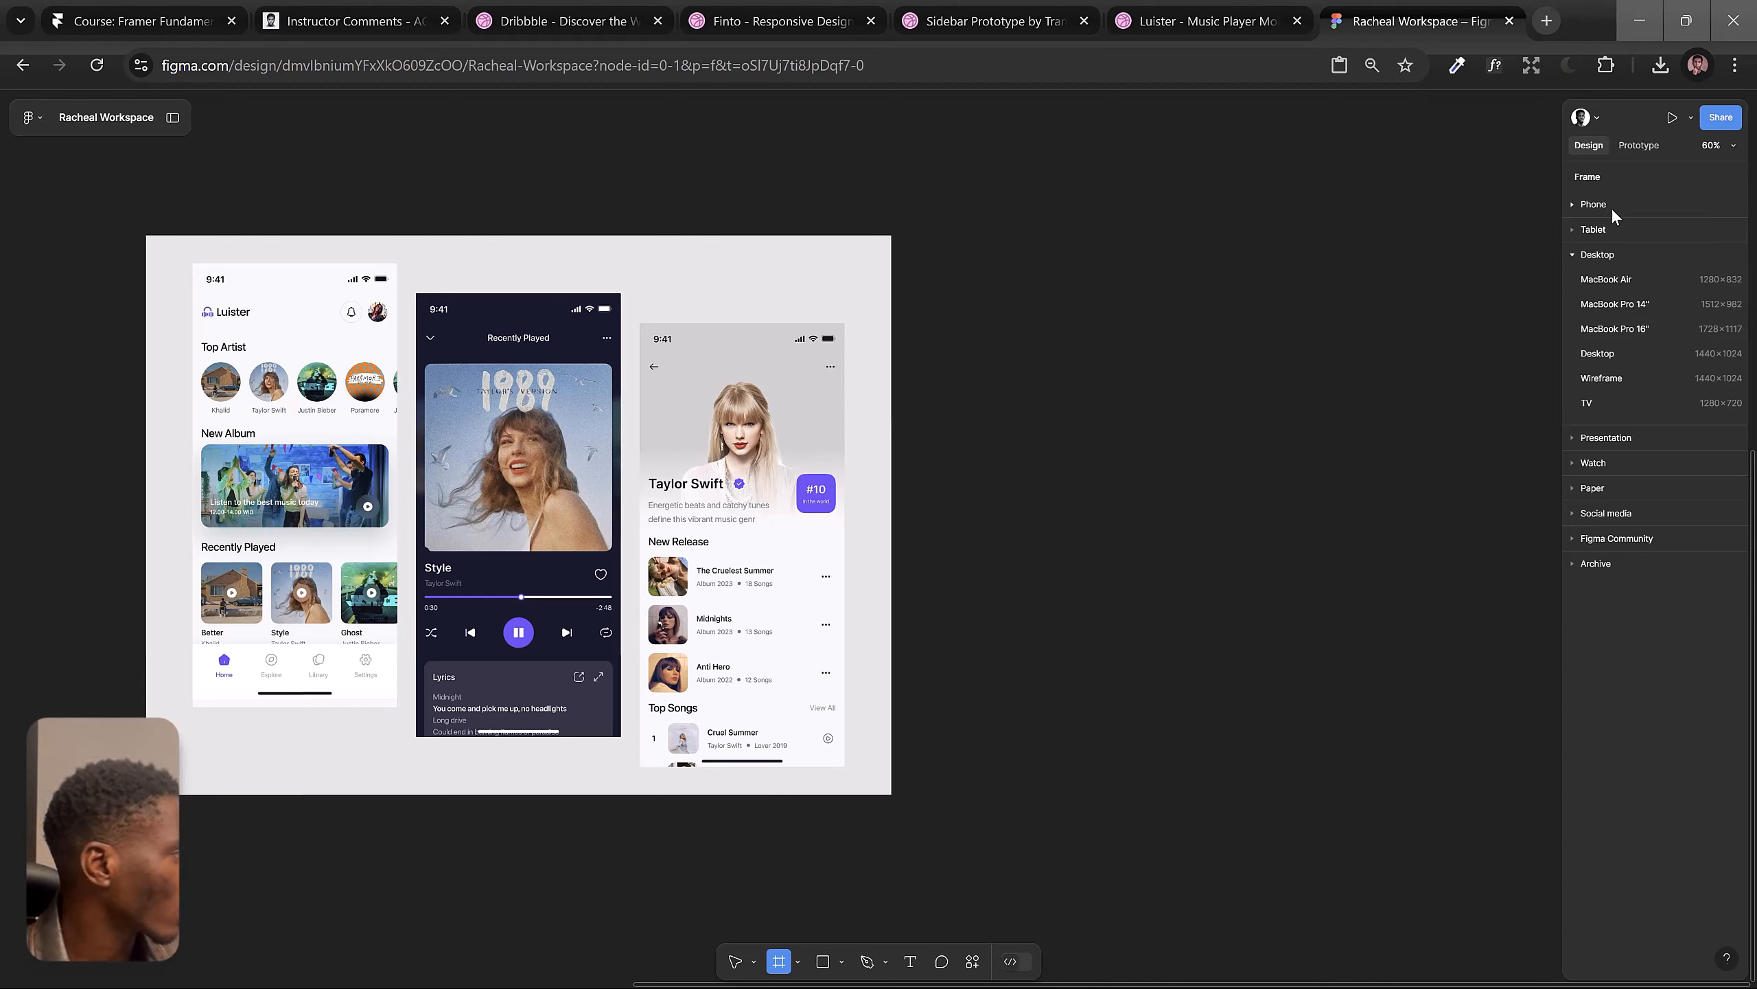
click(1574, 210)
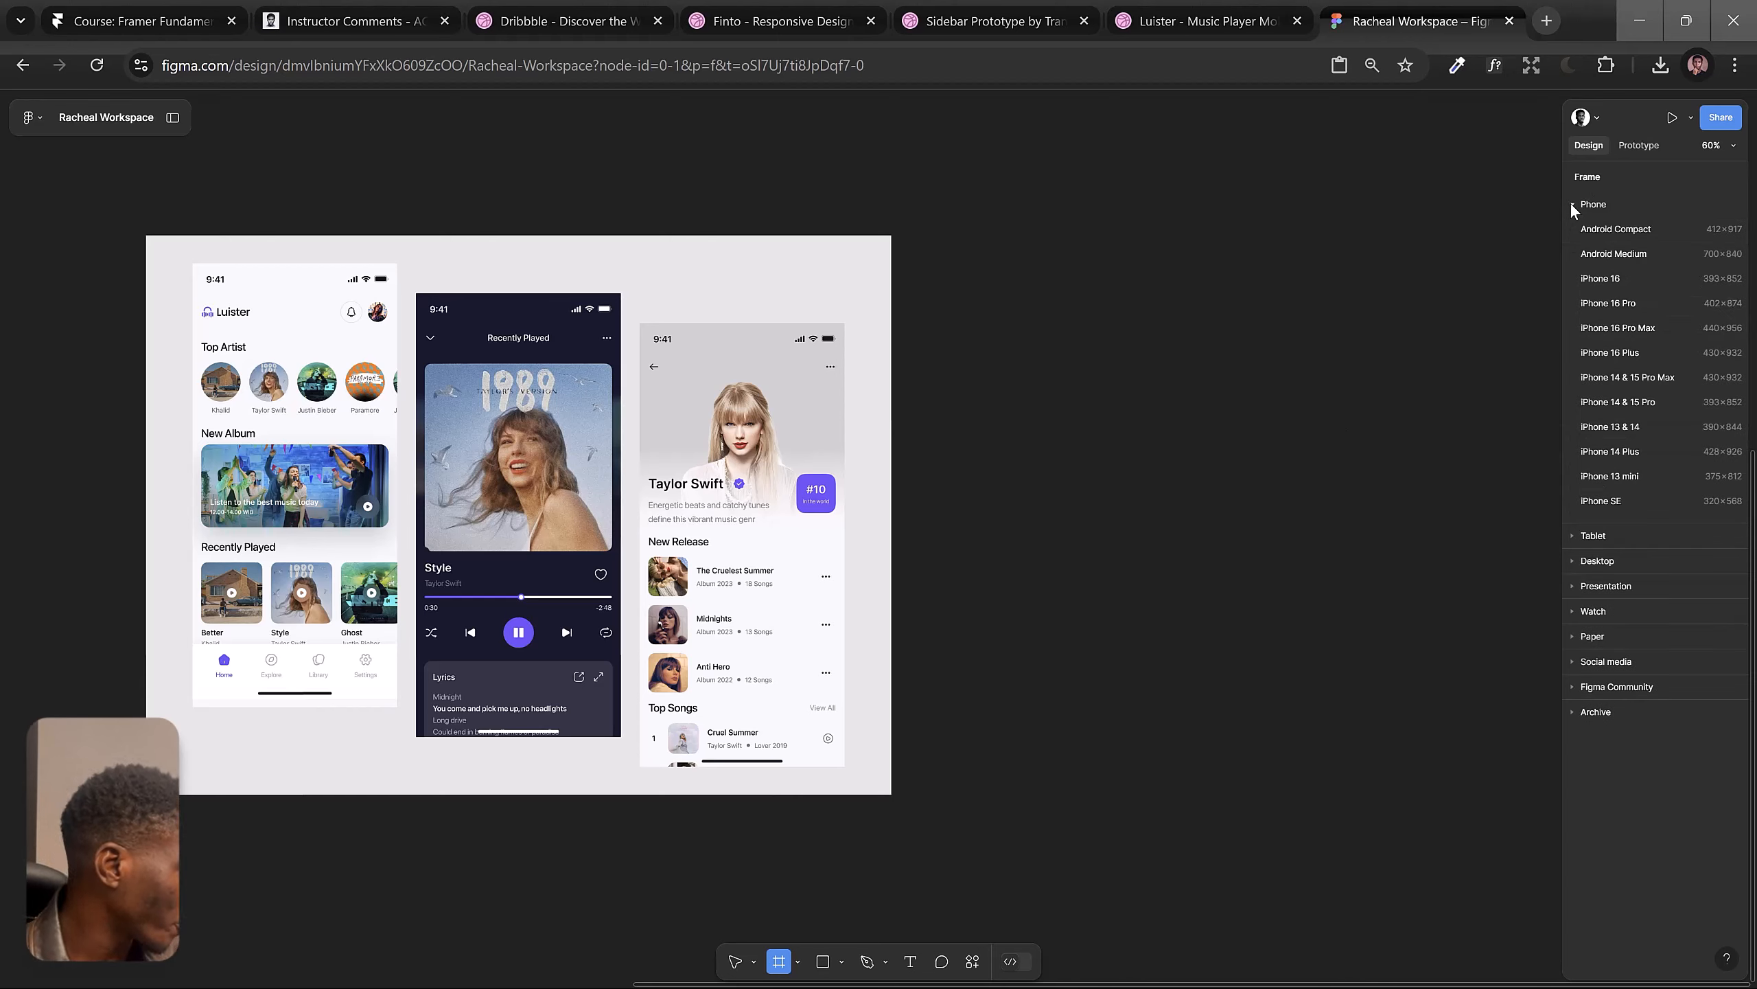
click(1636, 336)
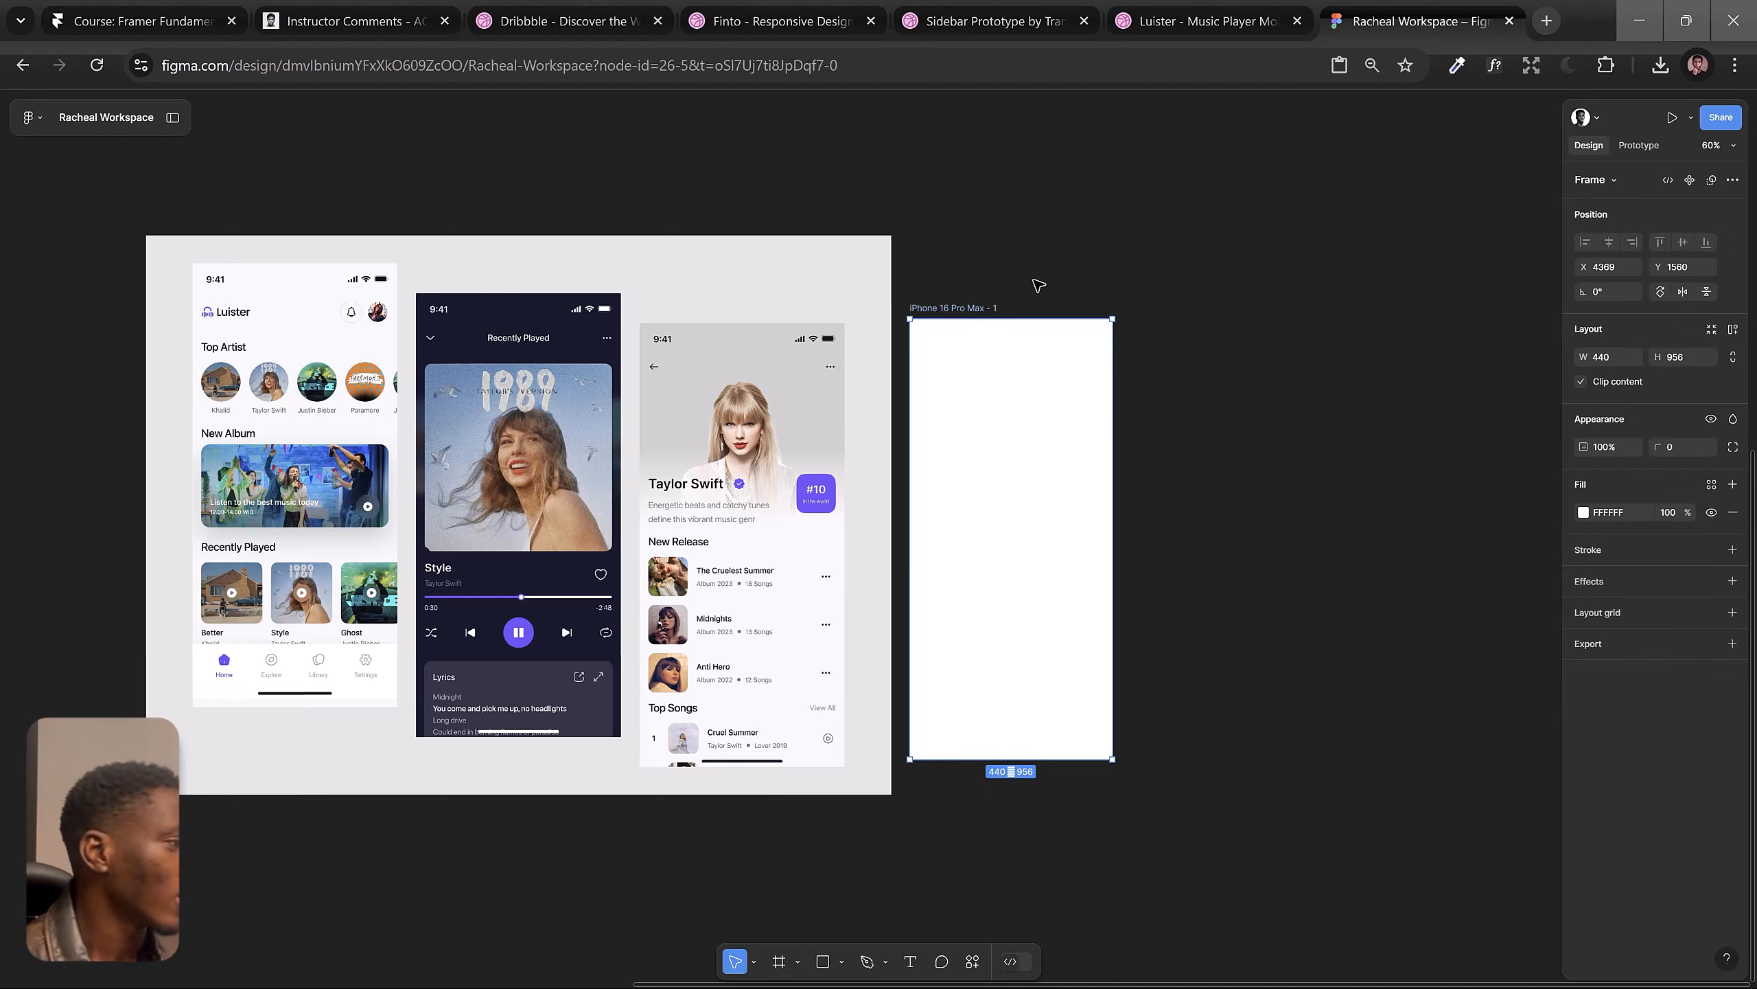
Step: Rename the new phone frame as Screen 1 and align its top edge with the top of the Luister image
double_click(975, 309)
text(Screen 1)
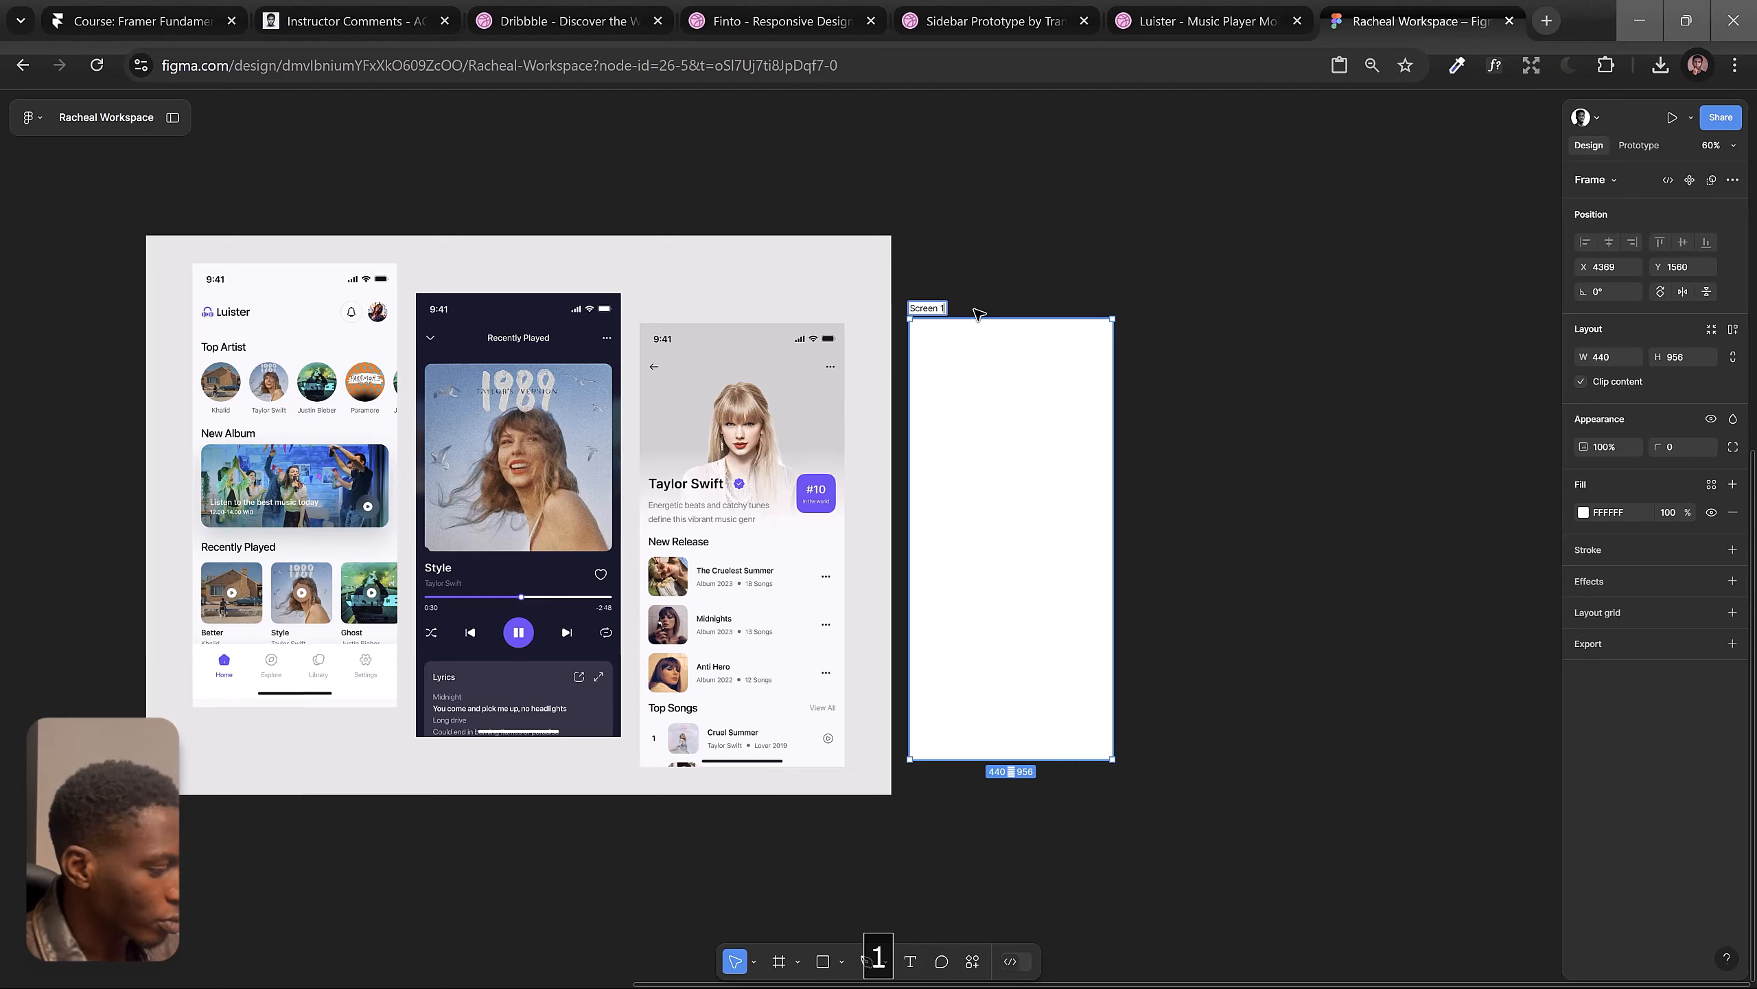
key(Return)
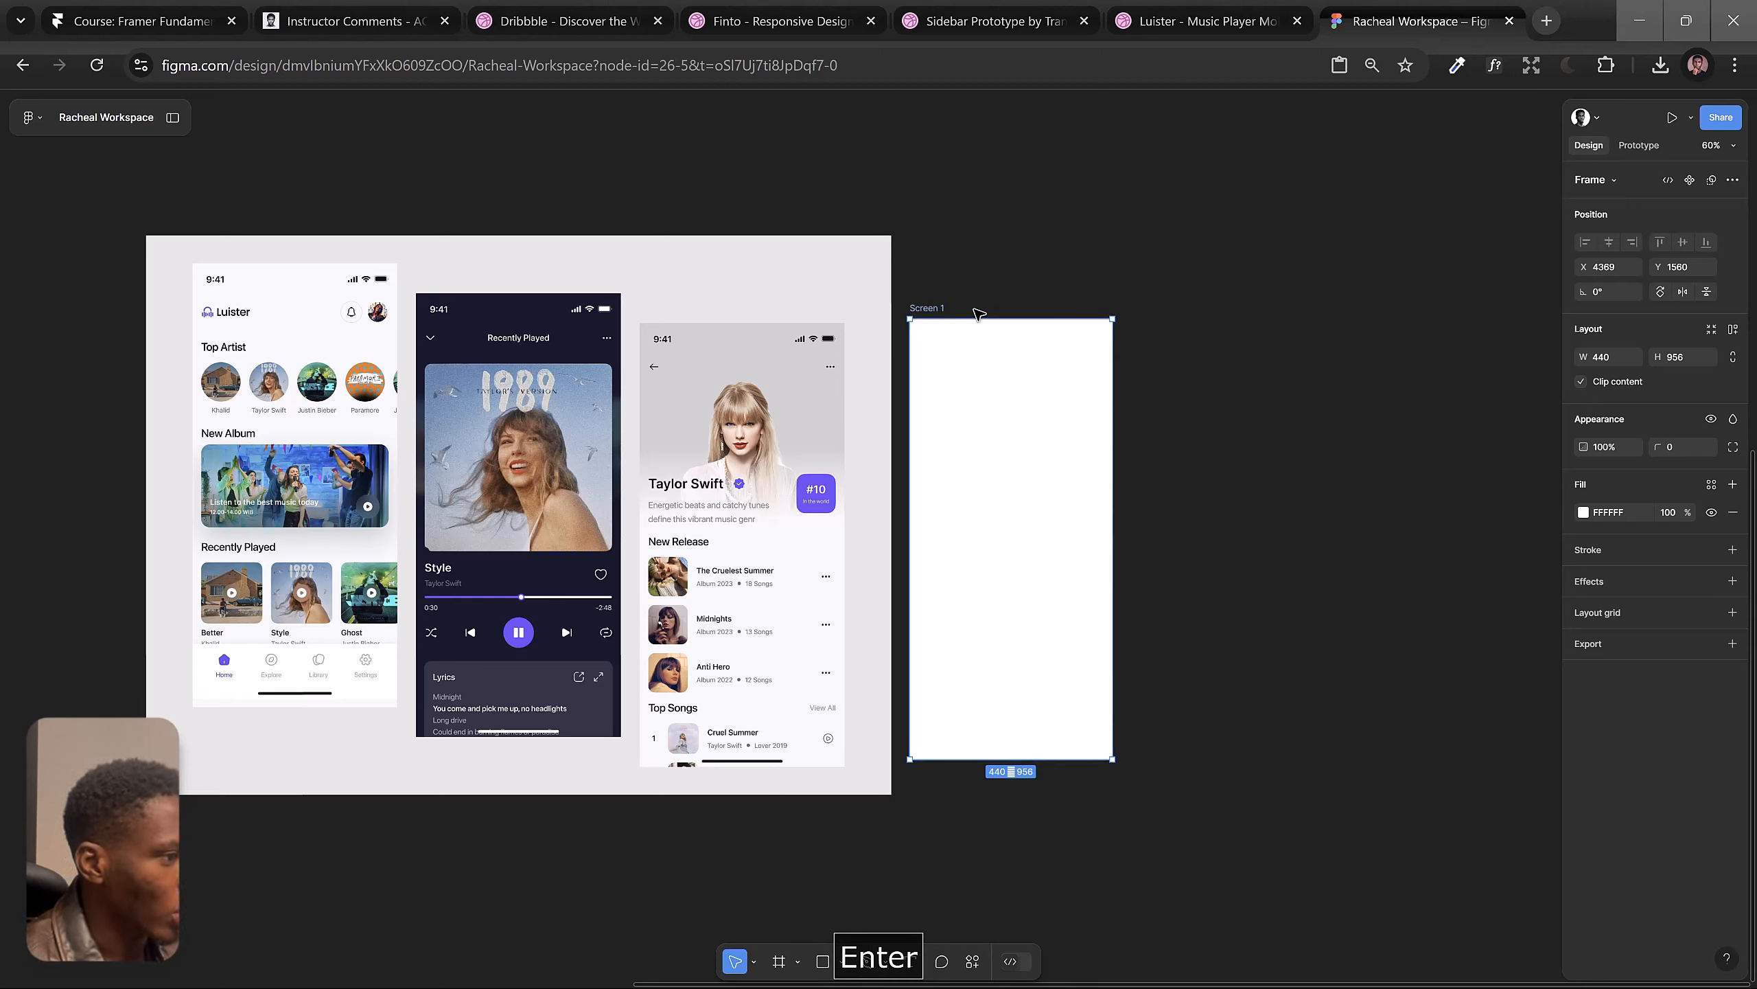
drag(926, 305, 929, 234)
Step: Duplicate the Luister image and place the copy on the far side of Screen 1, level with the original
click(337, 396)
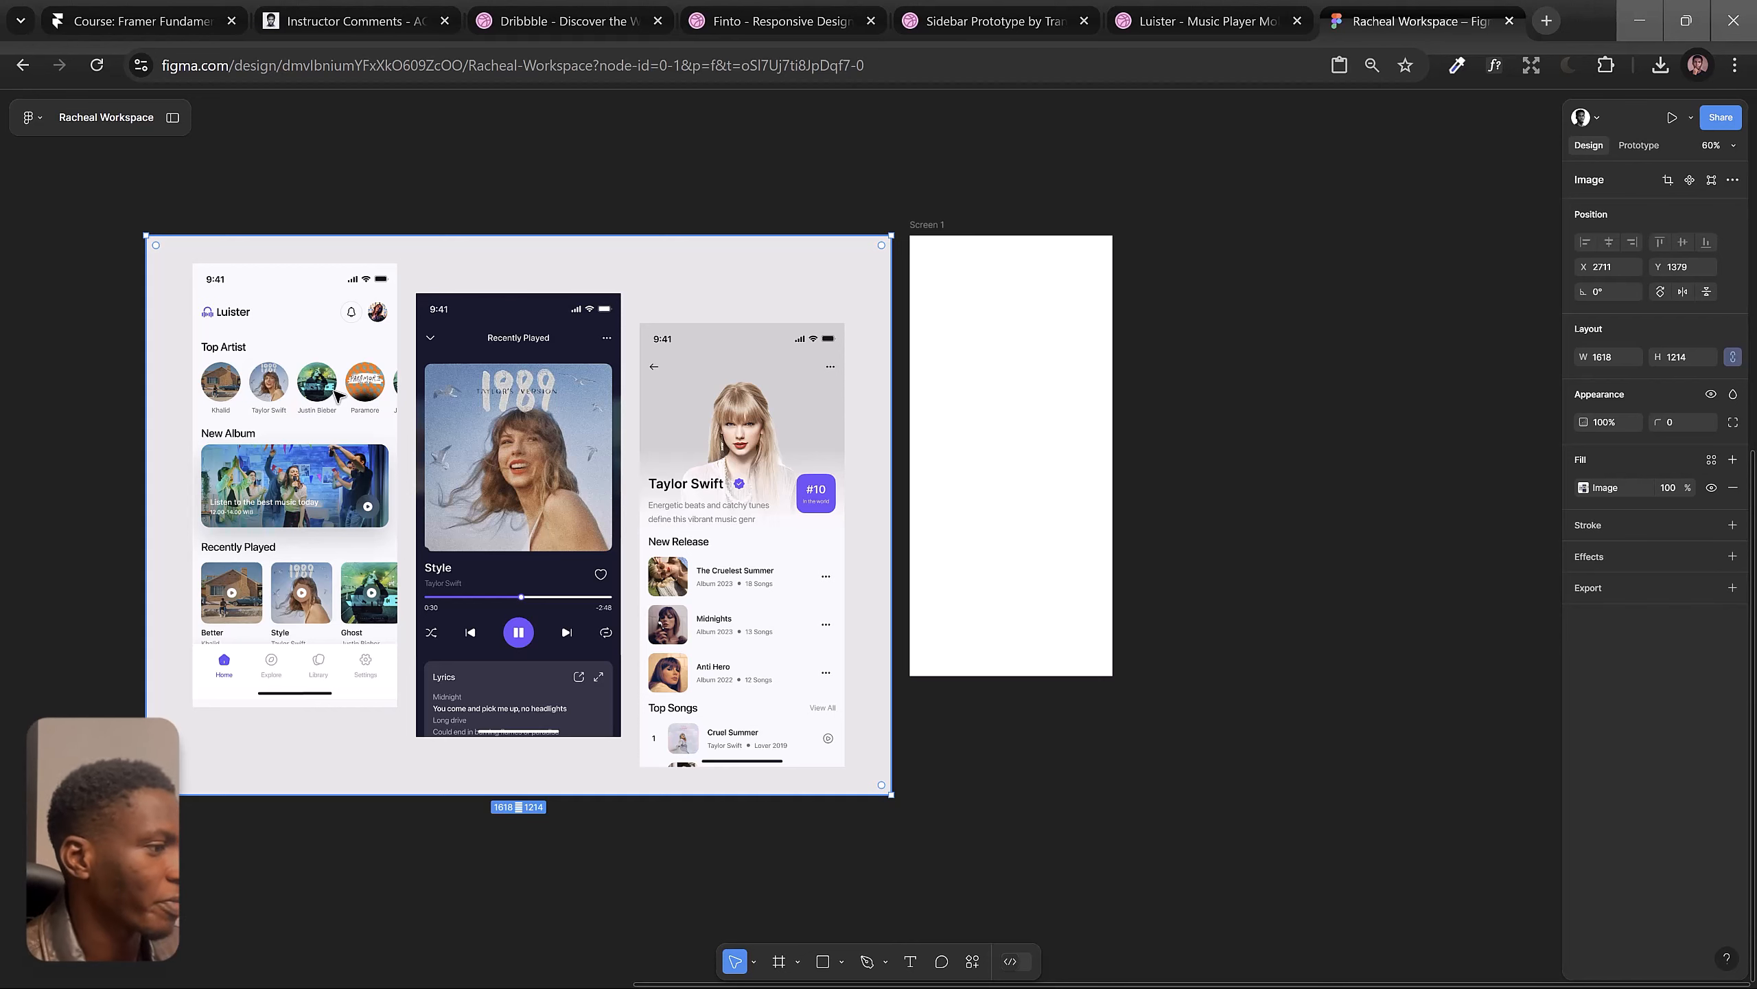
key(space)
drag(668, 452, 625, 454)
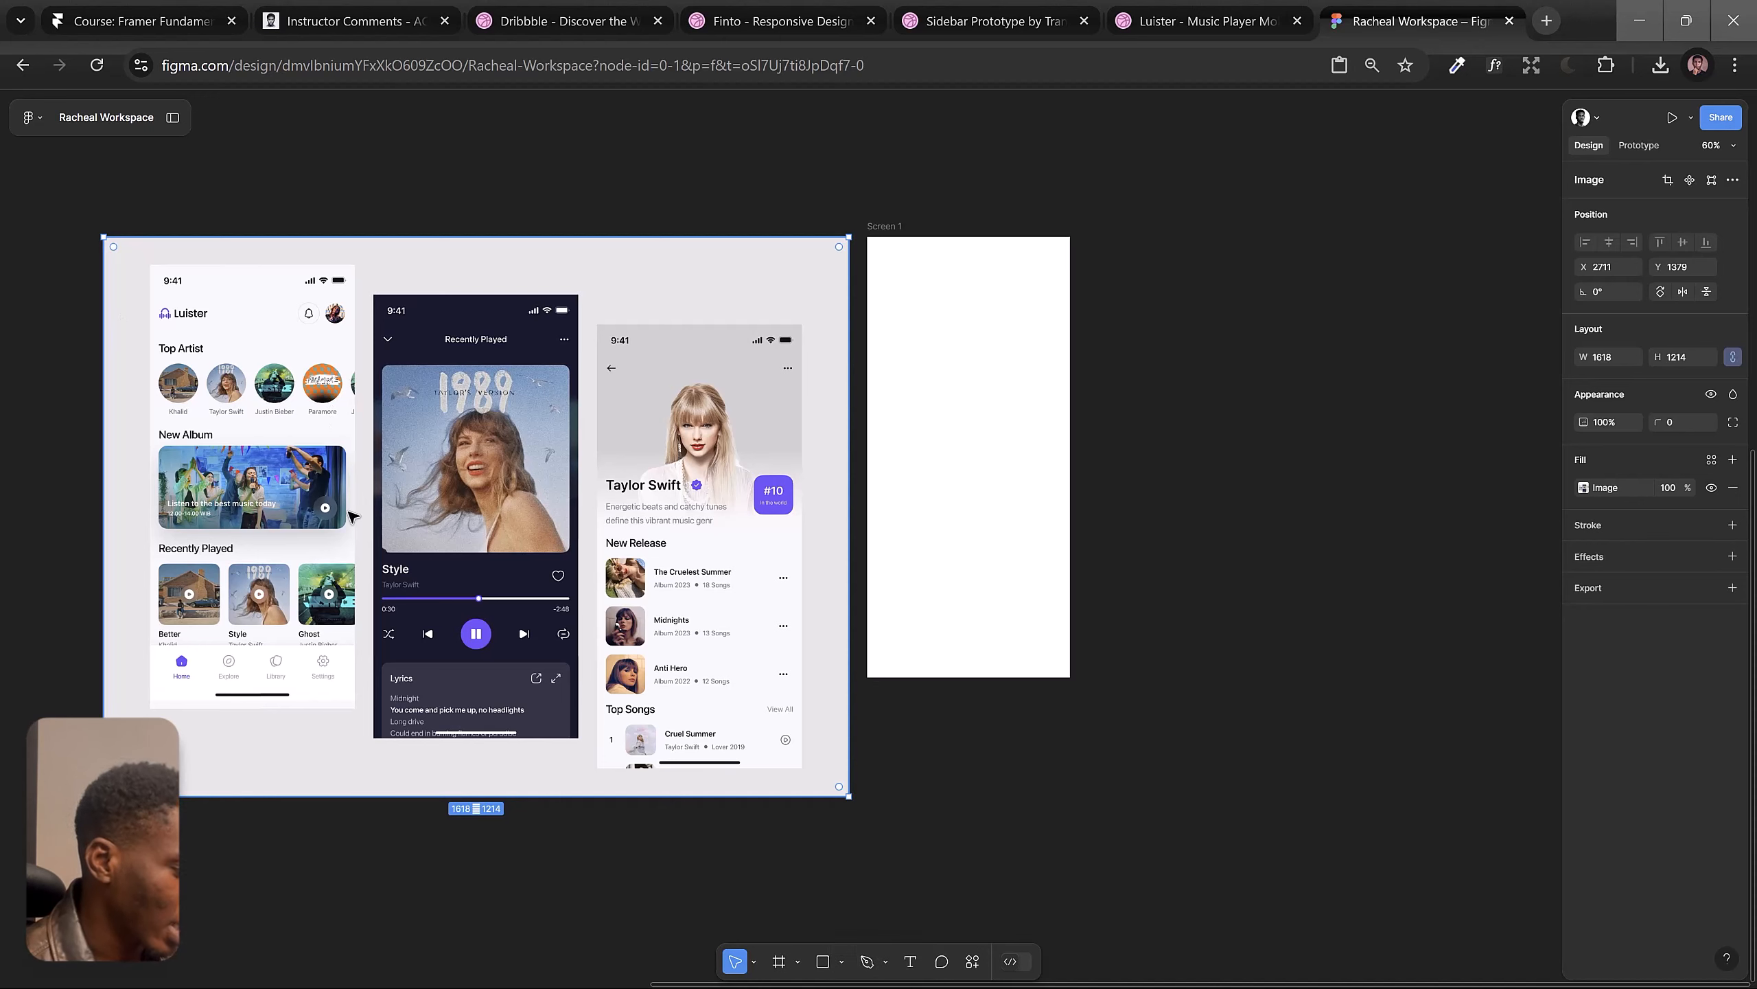
drag(315, 508, 688, 475)
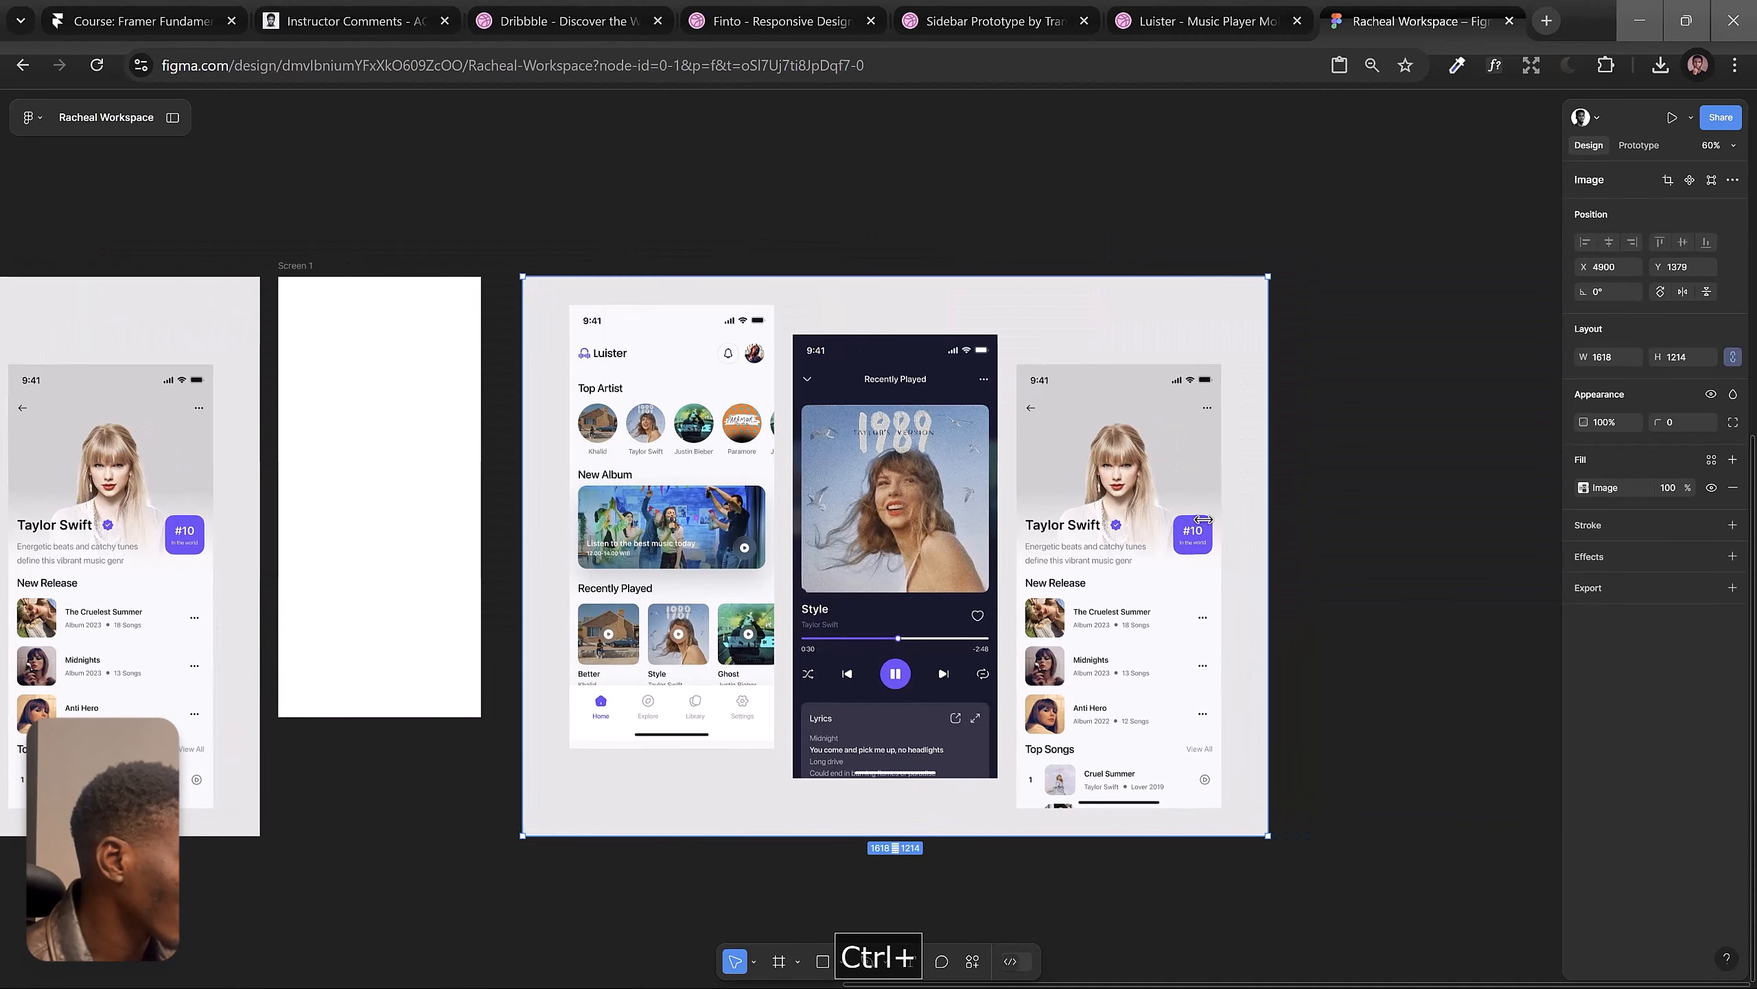
Step: Crop the image copy on all four sides to only the Luister home screen, about 443 × 960
drag(1272, 519, 775, 504)
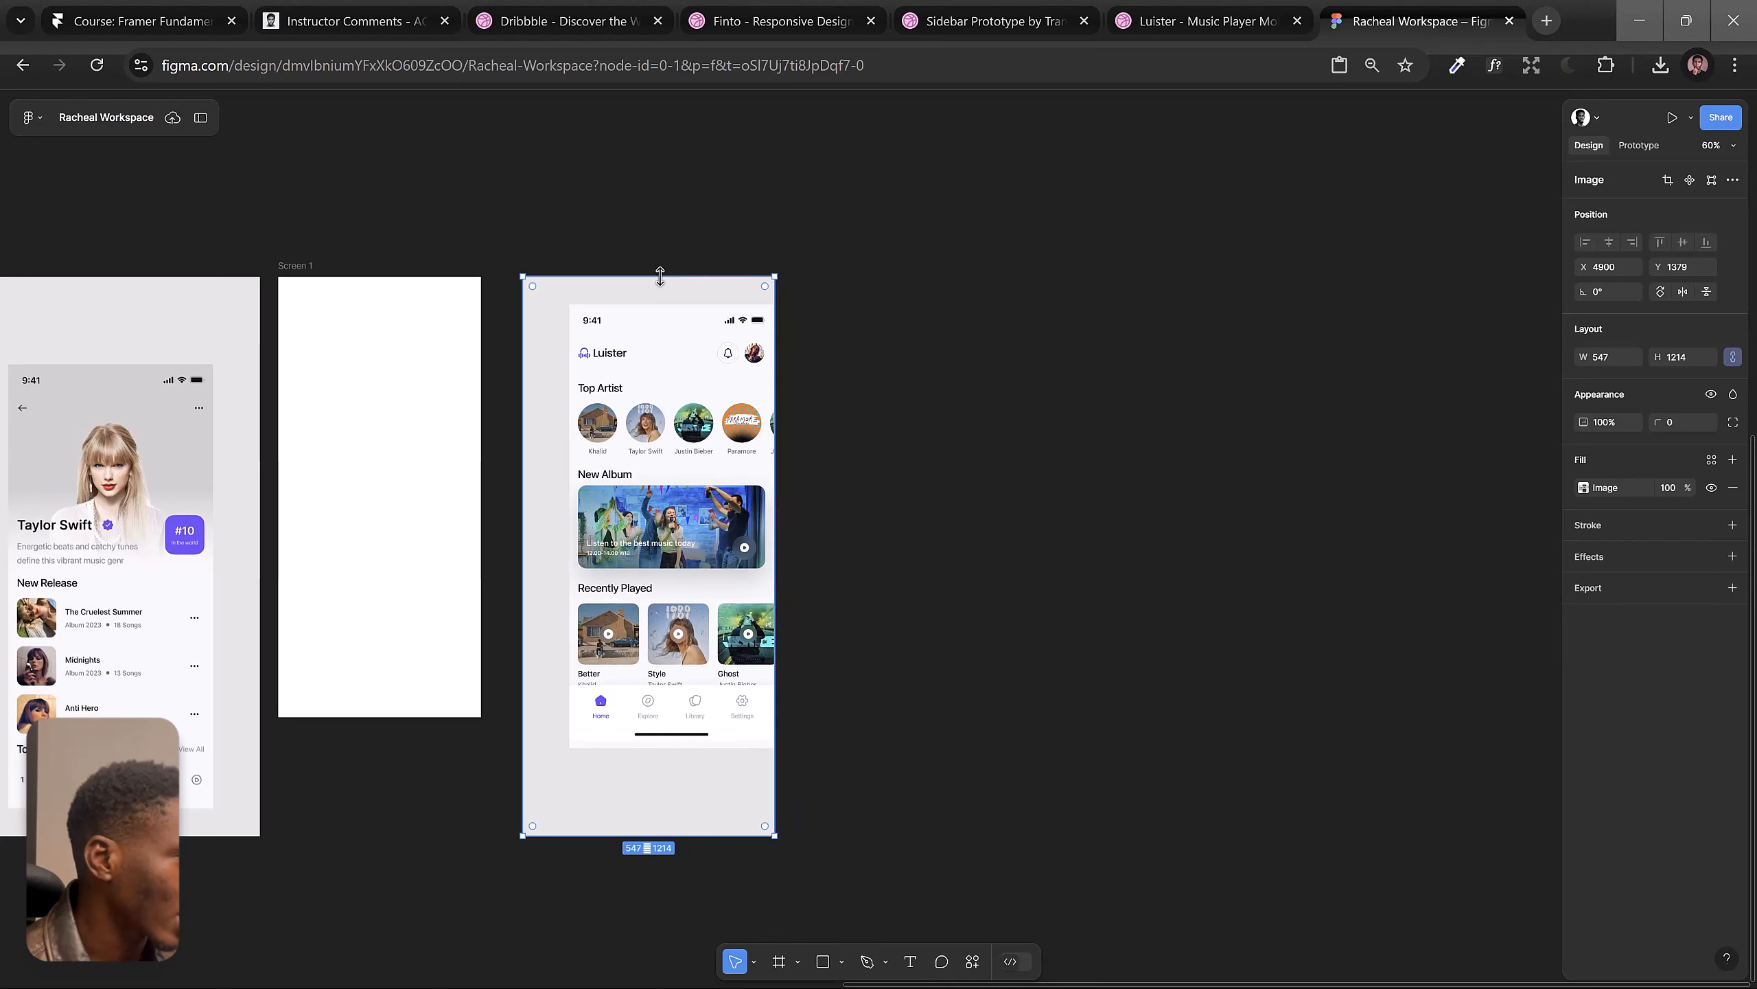
drag(658, 276, 663, 306)
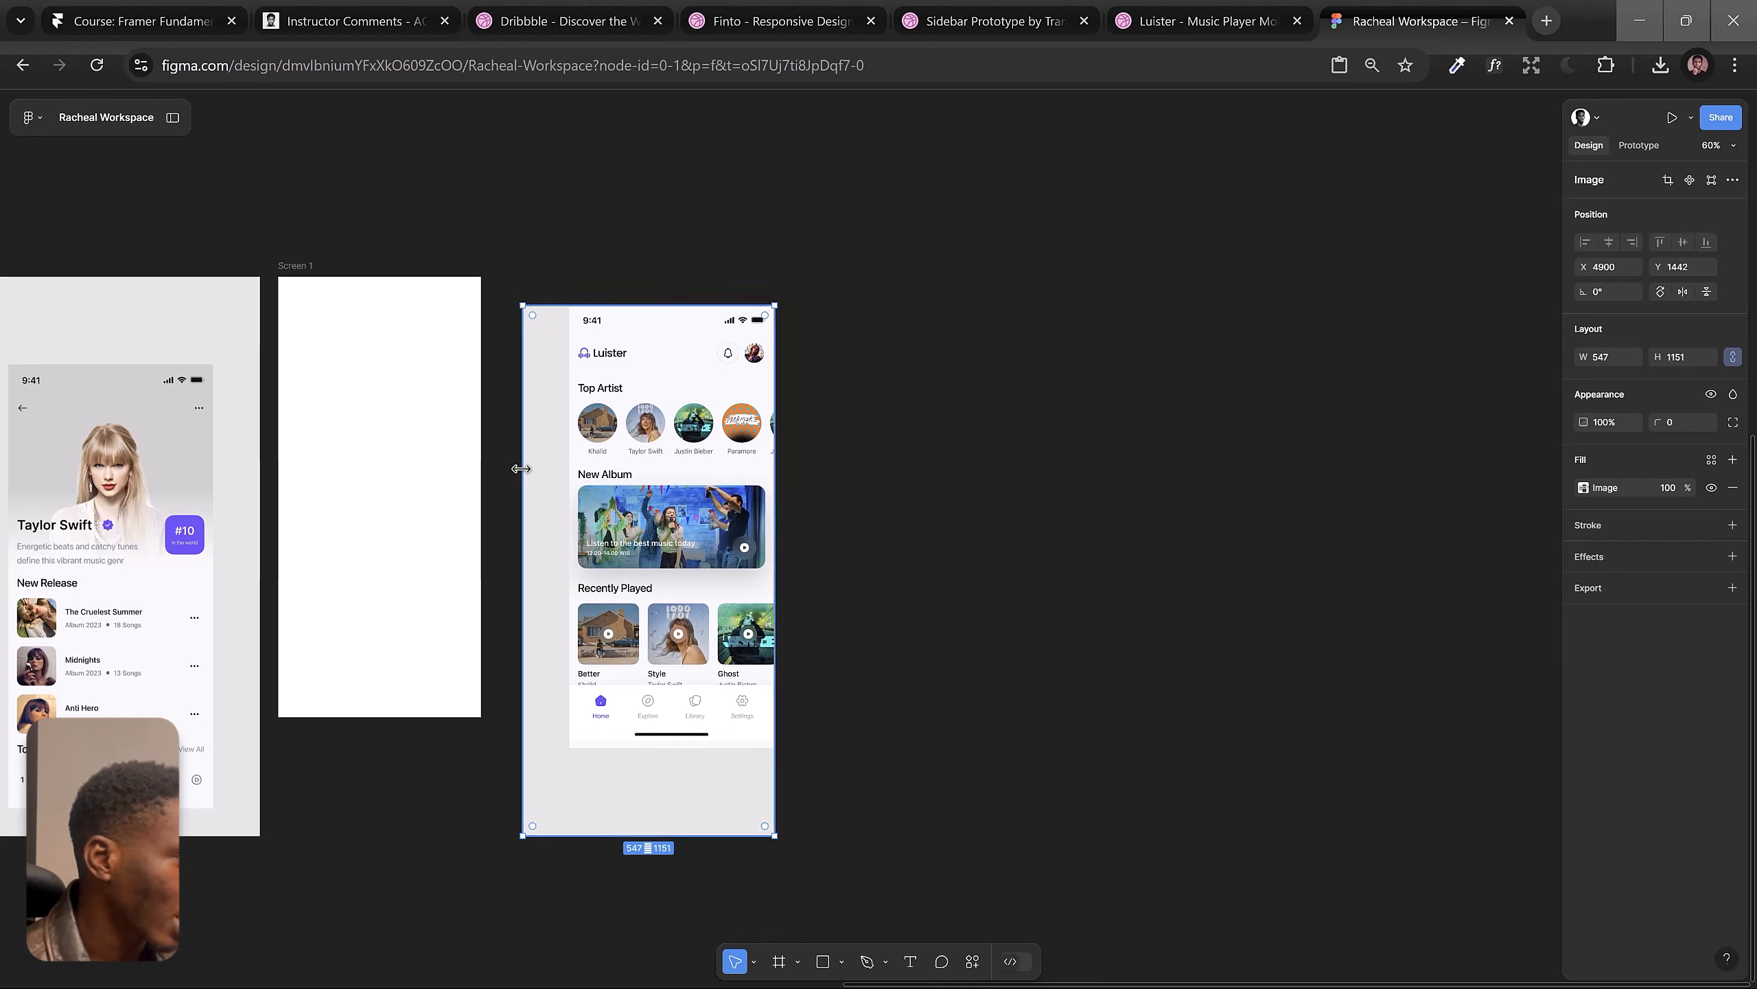
drag(522, 477, 569, 480)
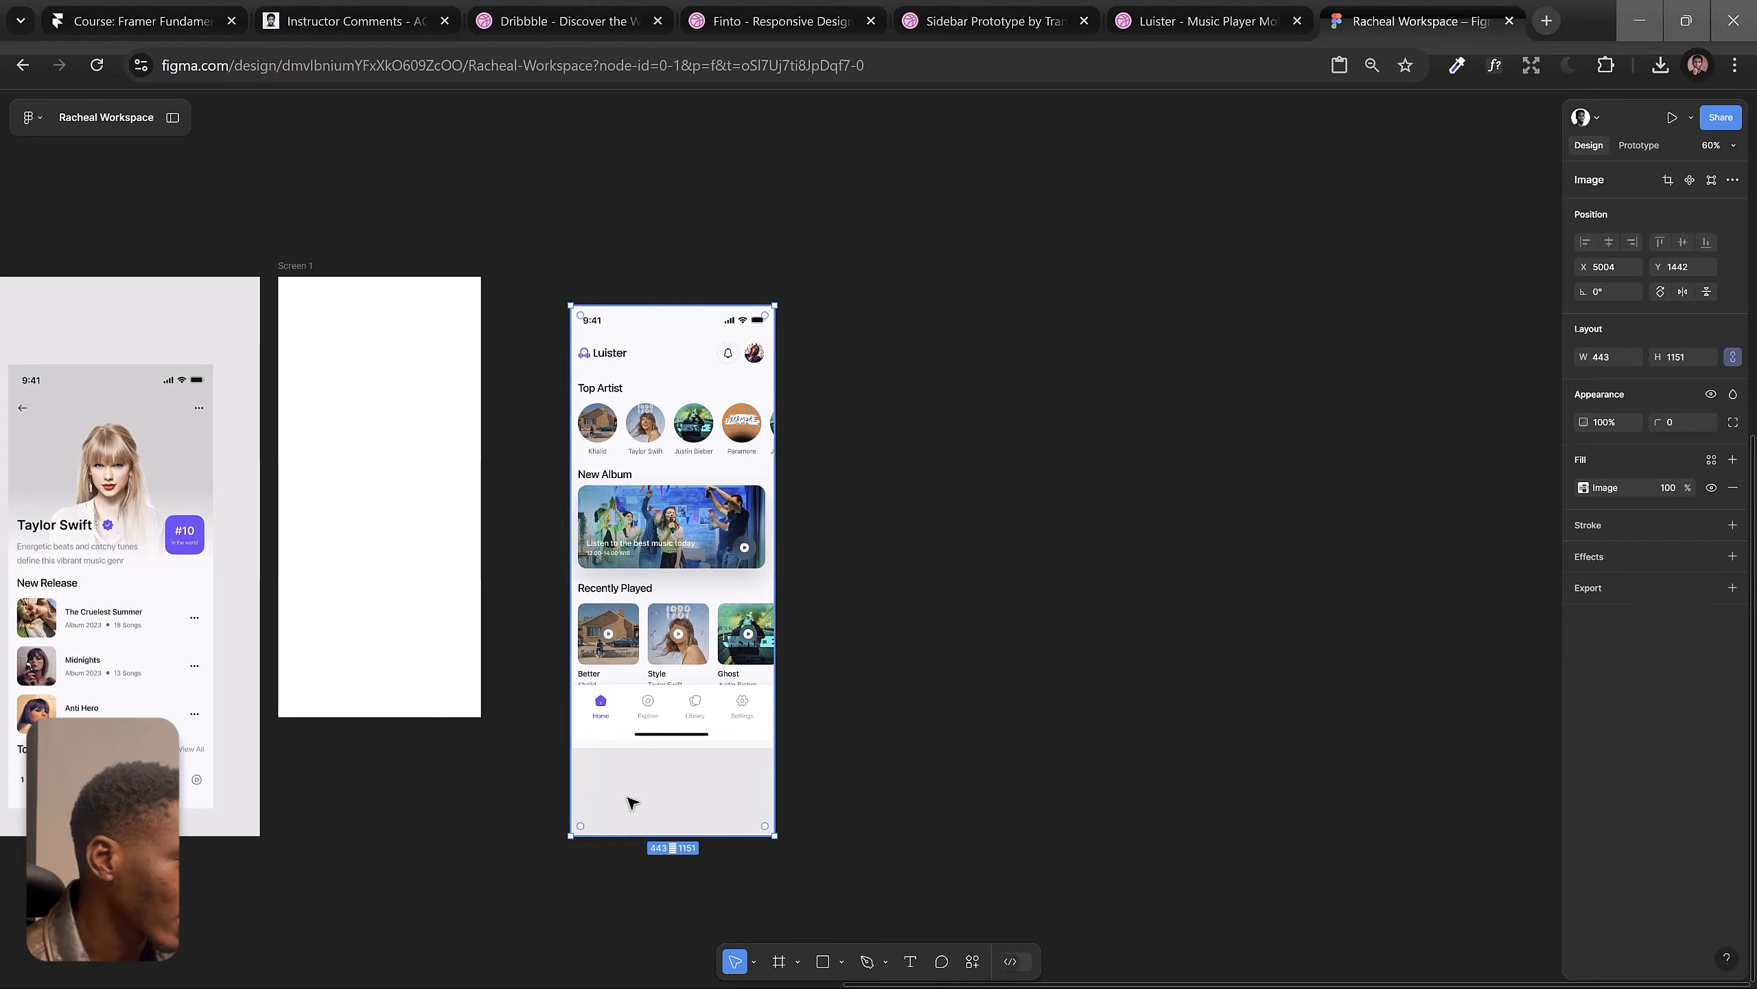
drag(629, 834, 649, 745)
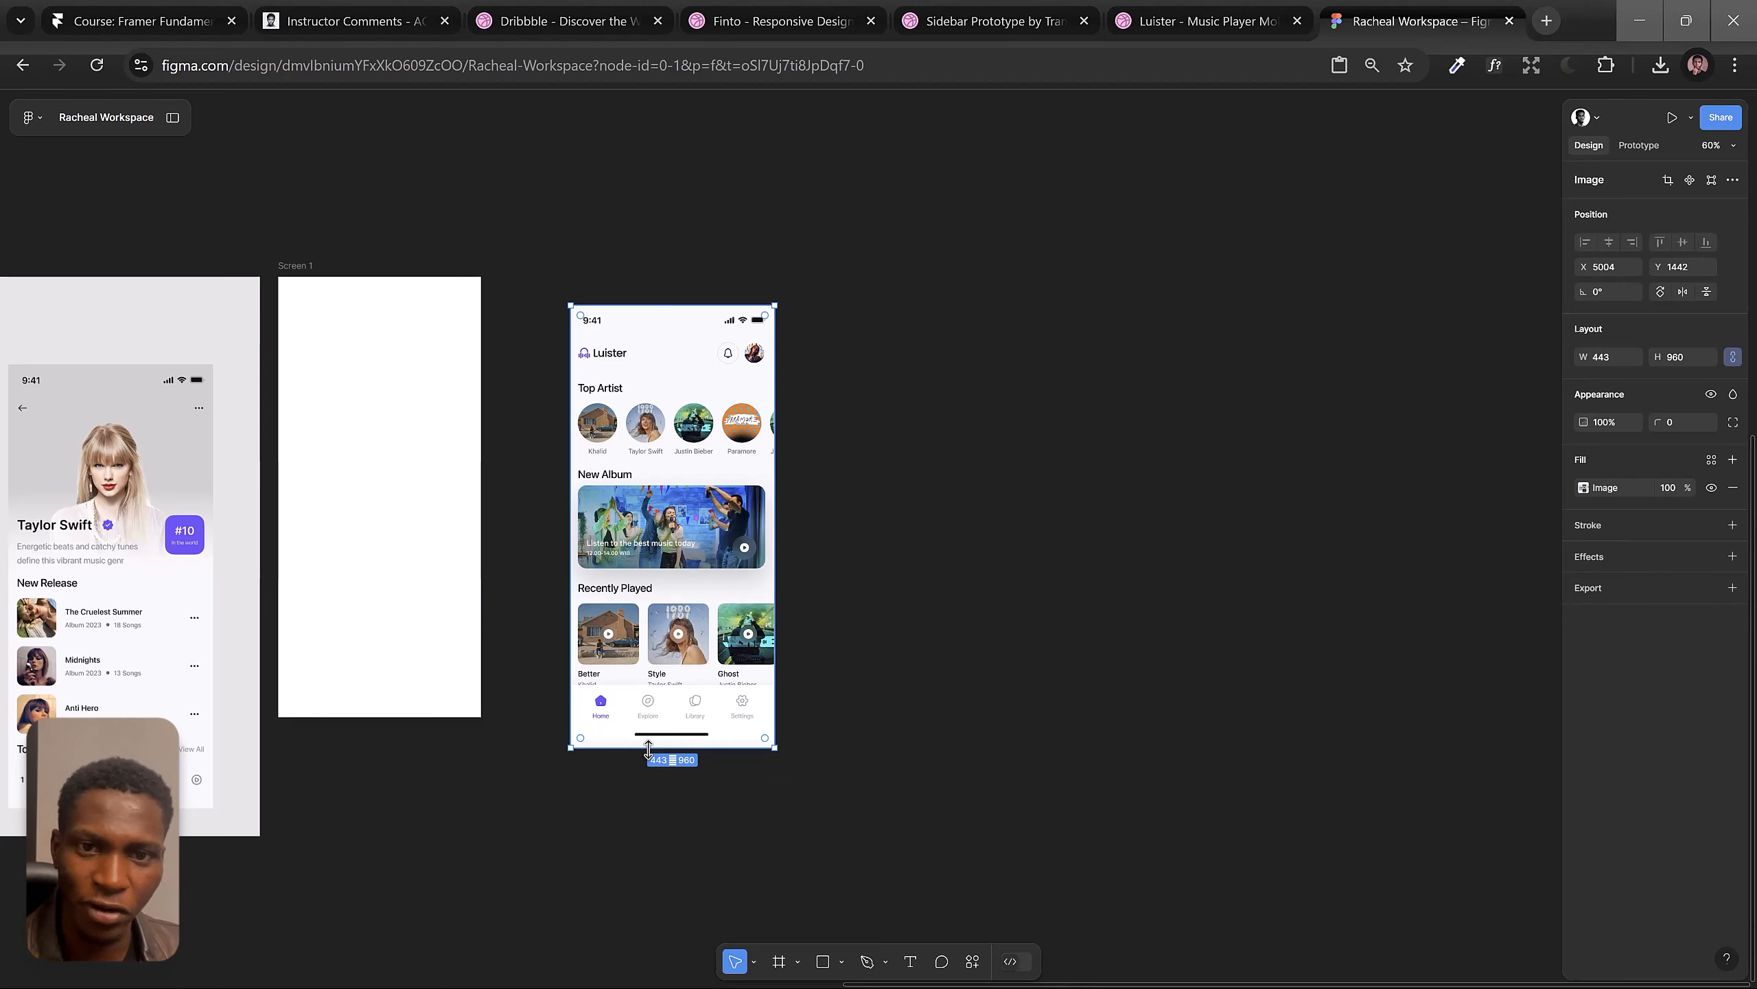
Step: Place the cropped home screen directly beside Screen 1 with tops aligned and trim it to 441 × 956
drag(637, 485, 589, 473)
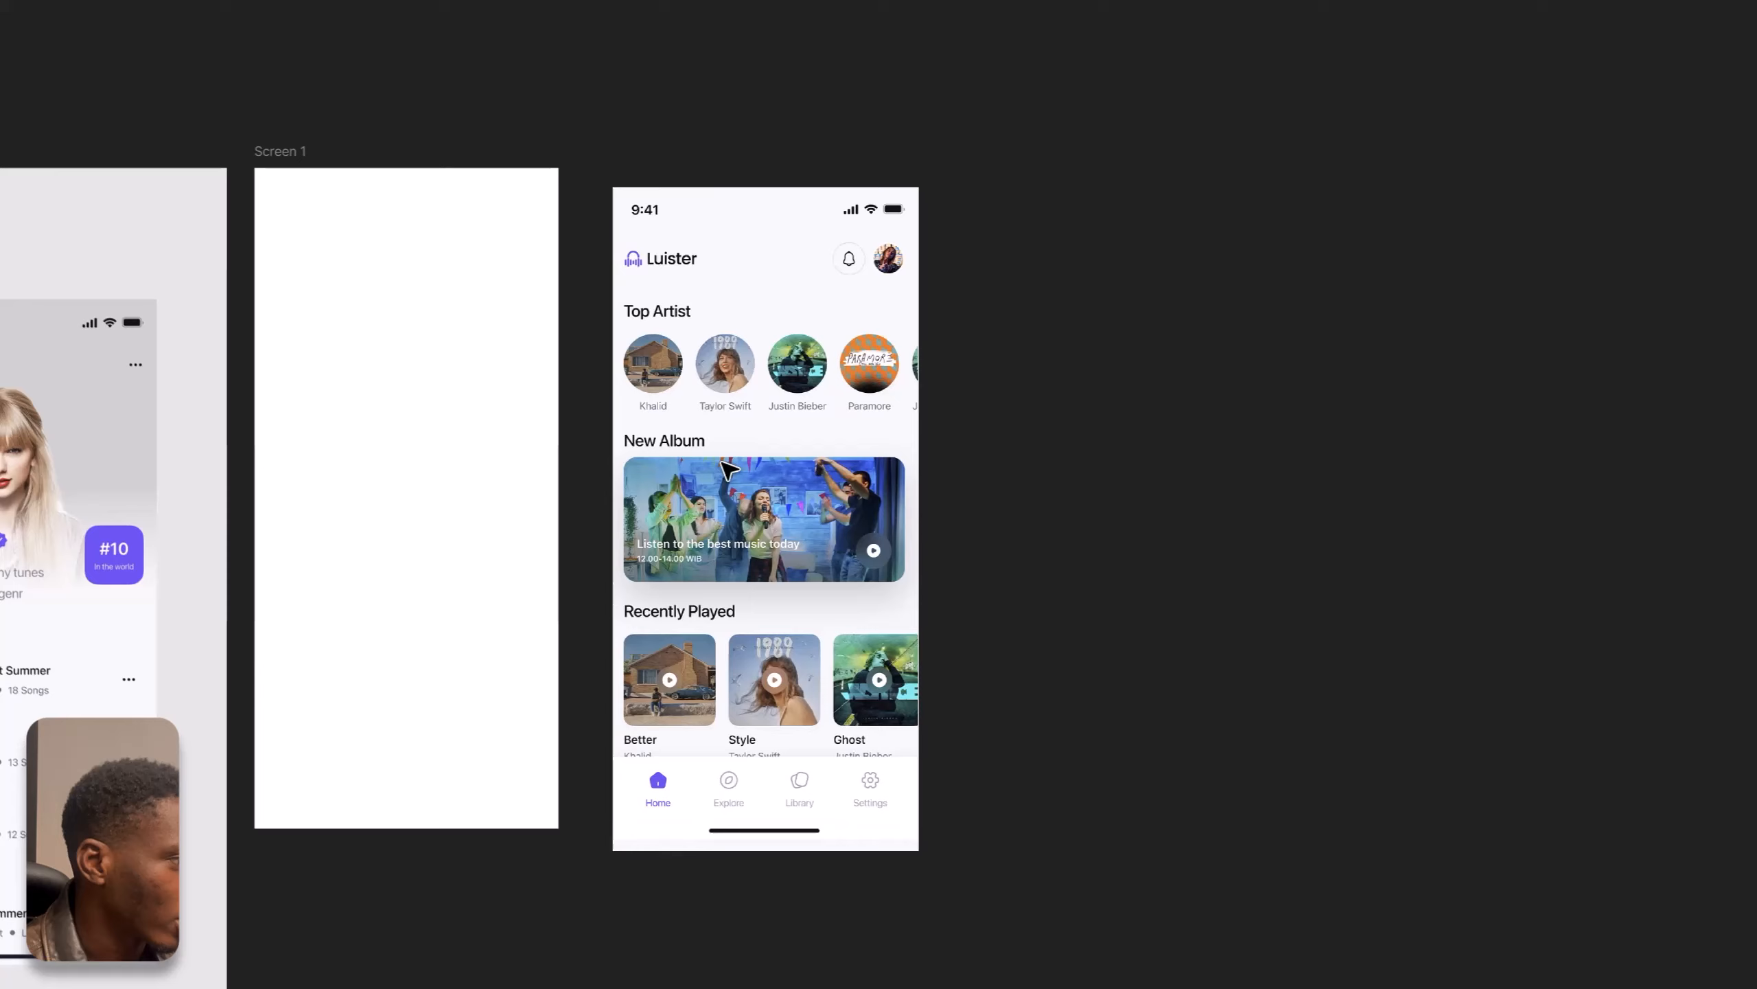
drag(722, 462, 694, 450)
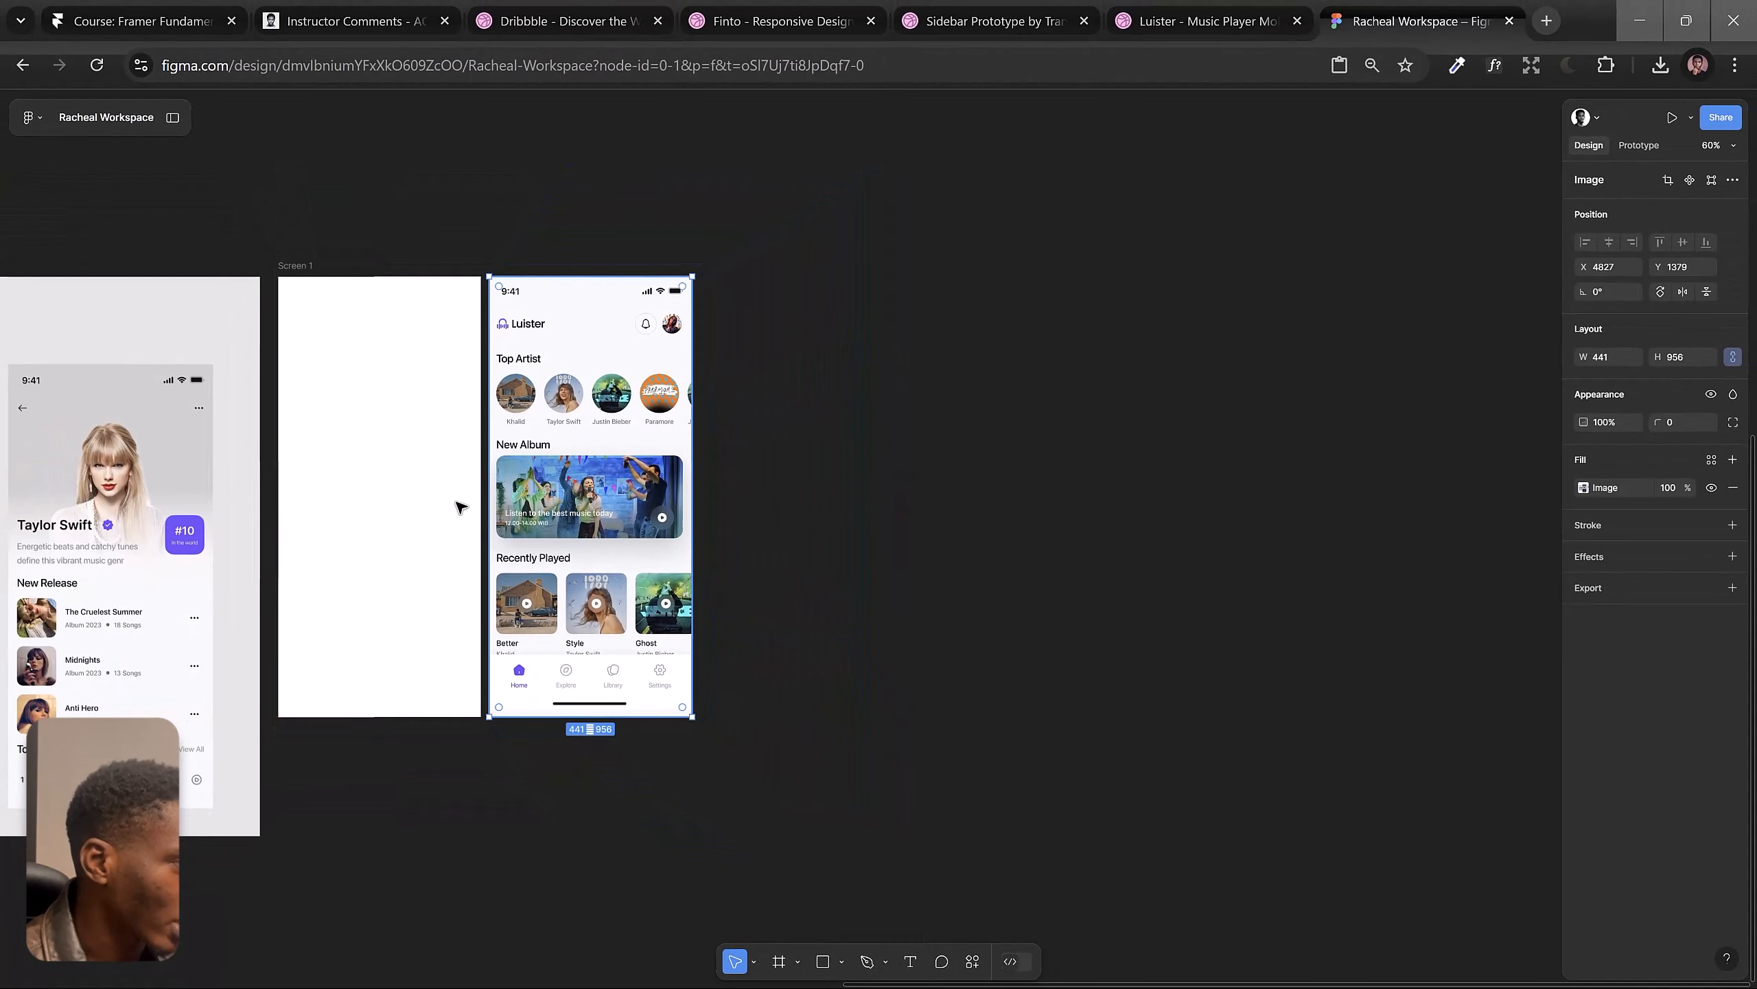
scroll(348, 458, up, 5)
key(space)
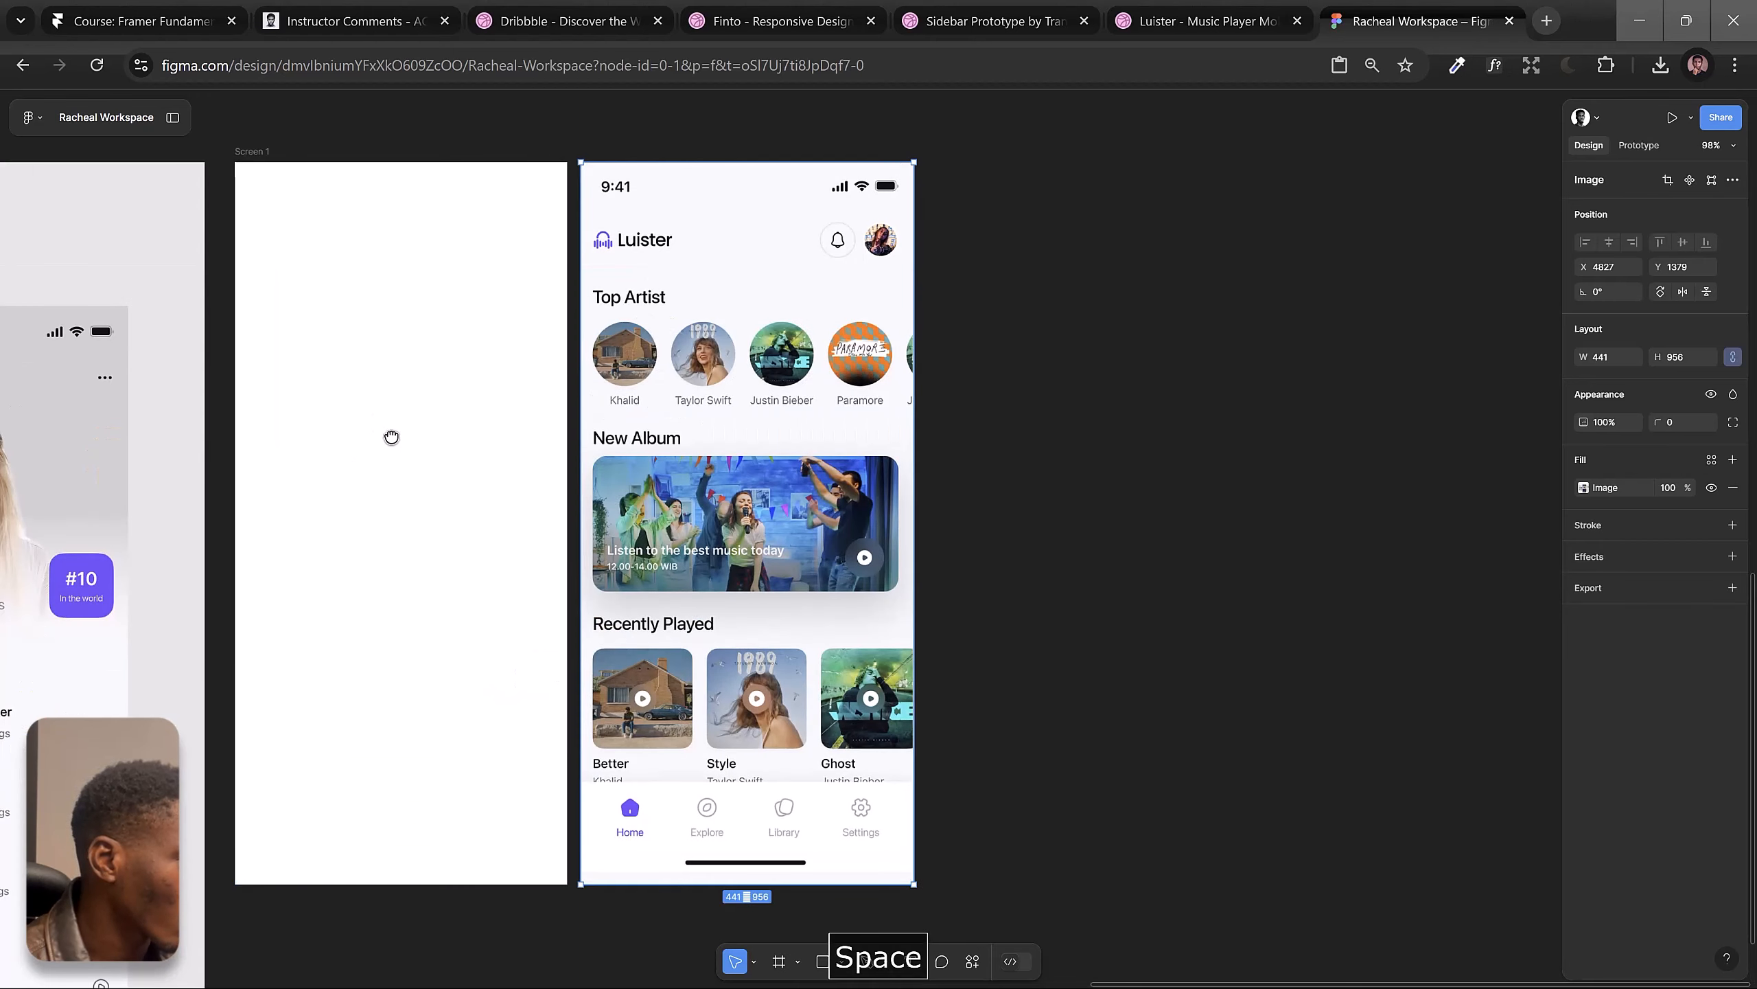
drag(391, 436, 392, 459)
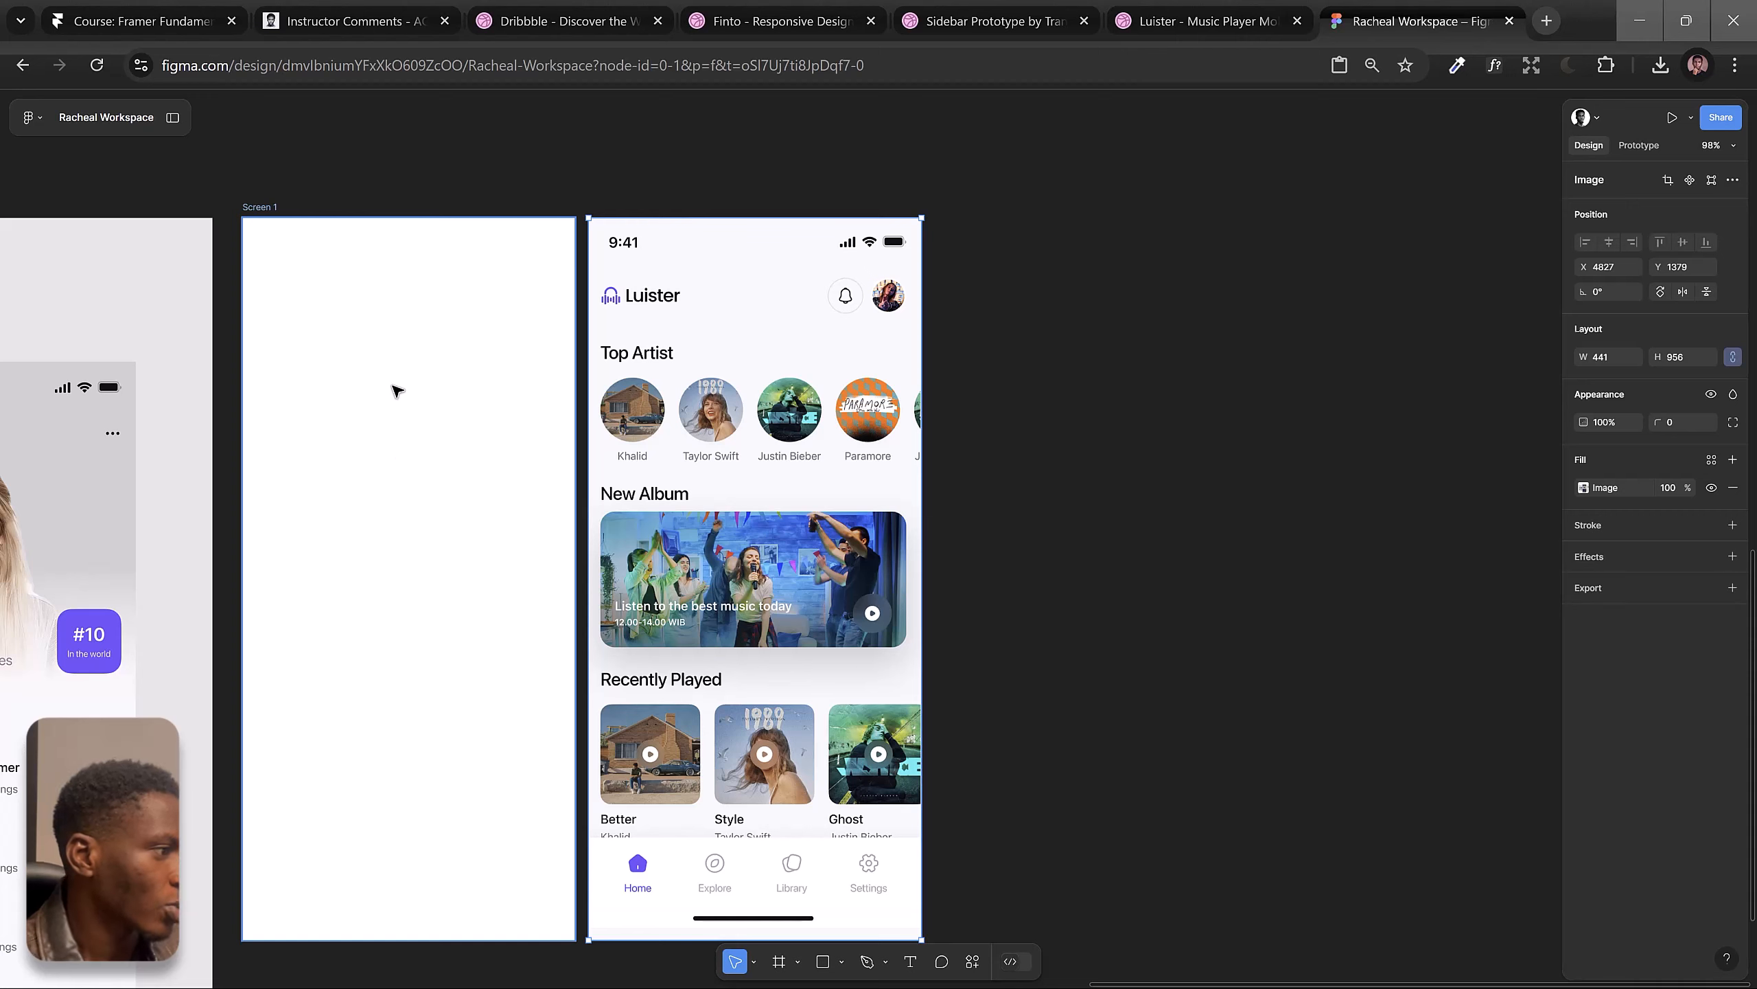
key(t)
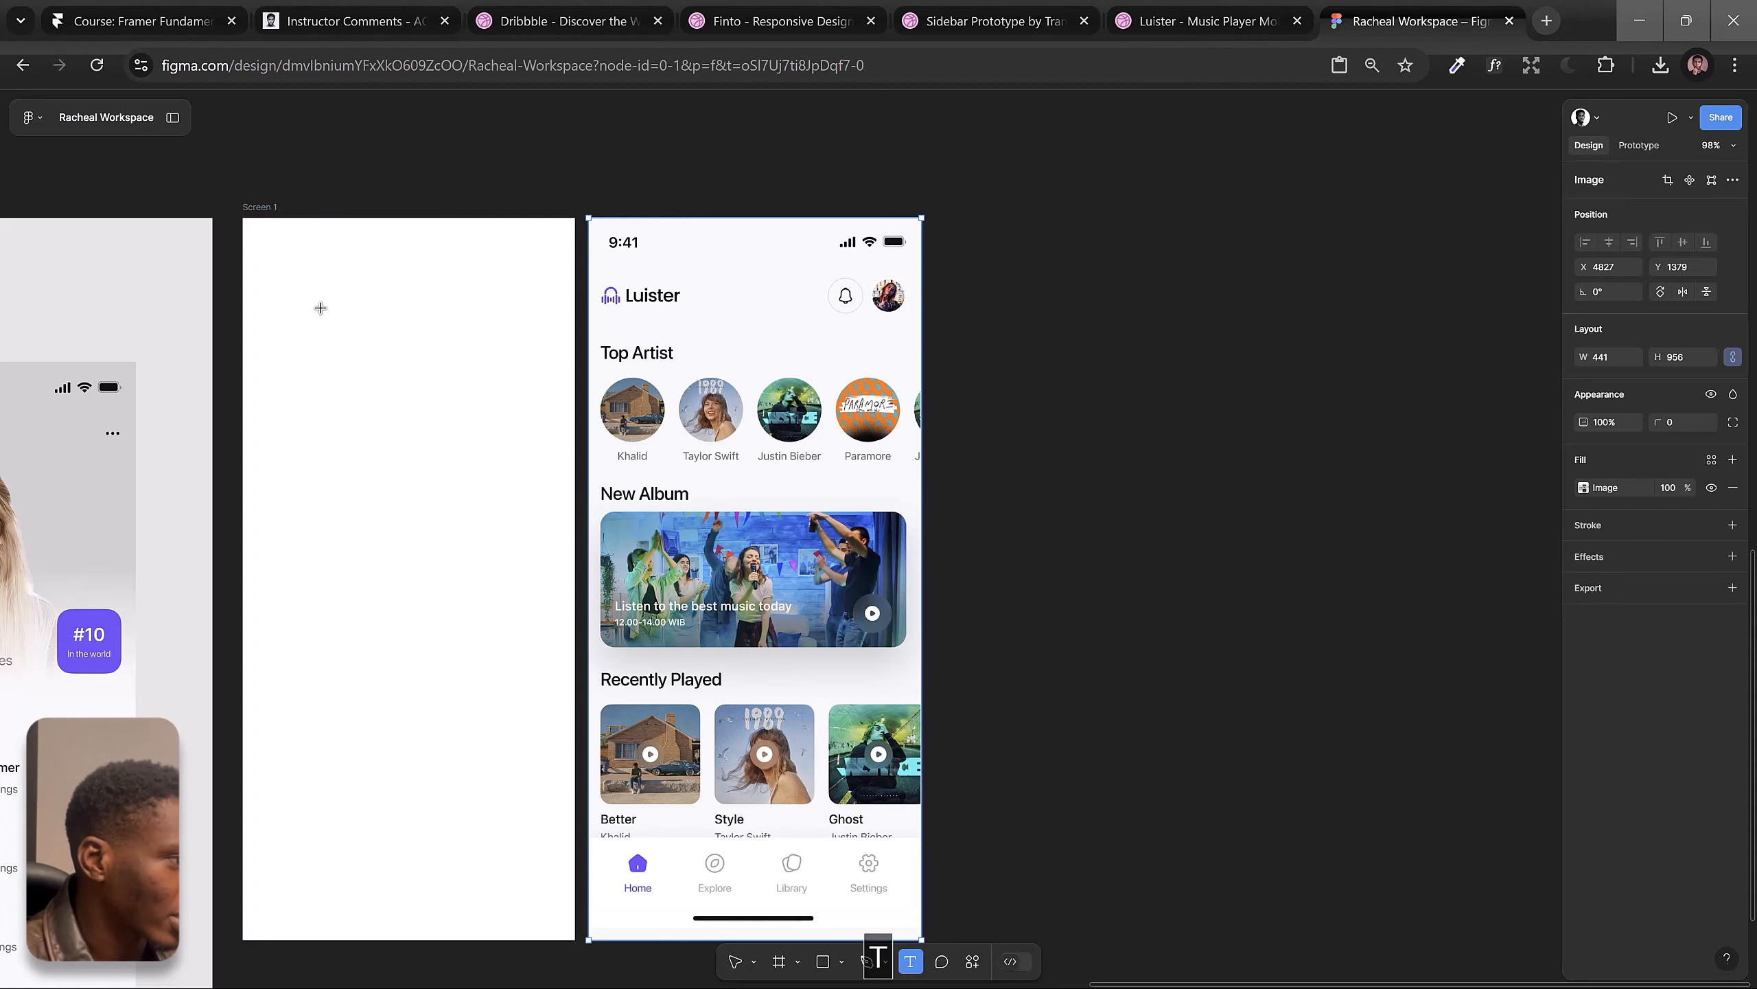
key(space)
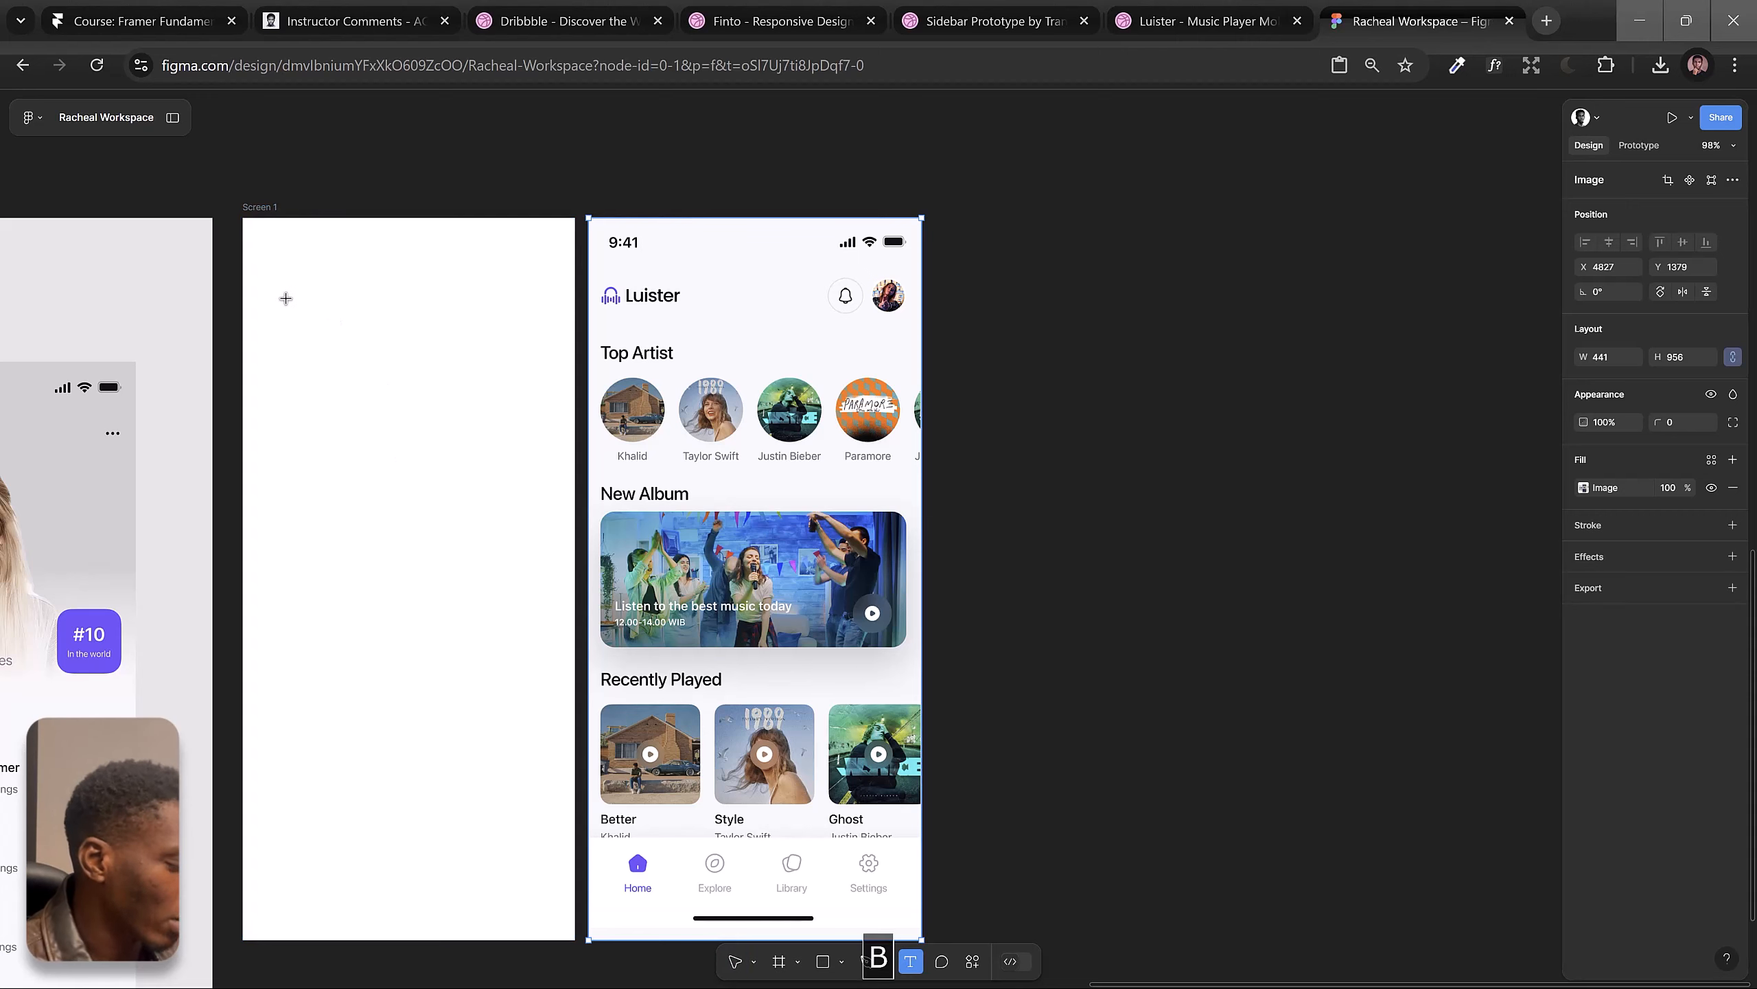
key(v)
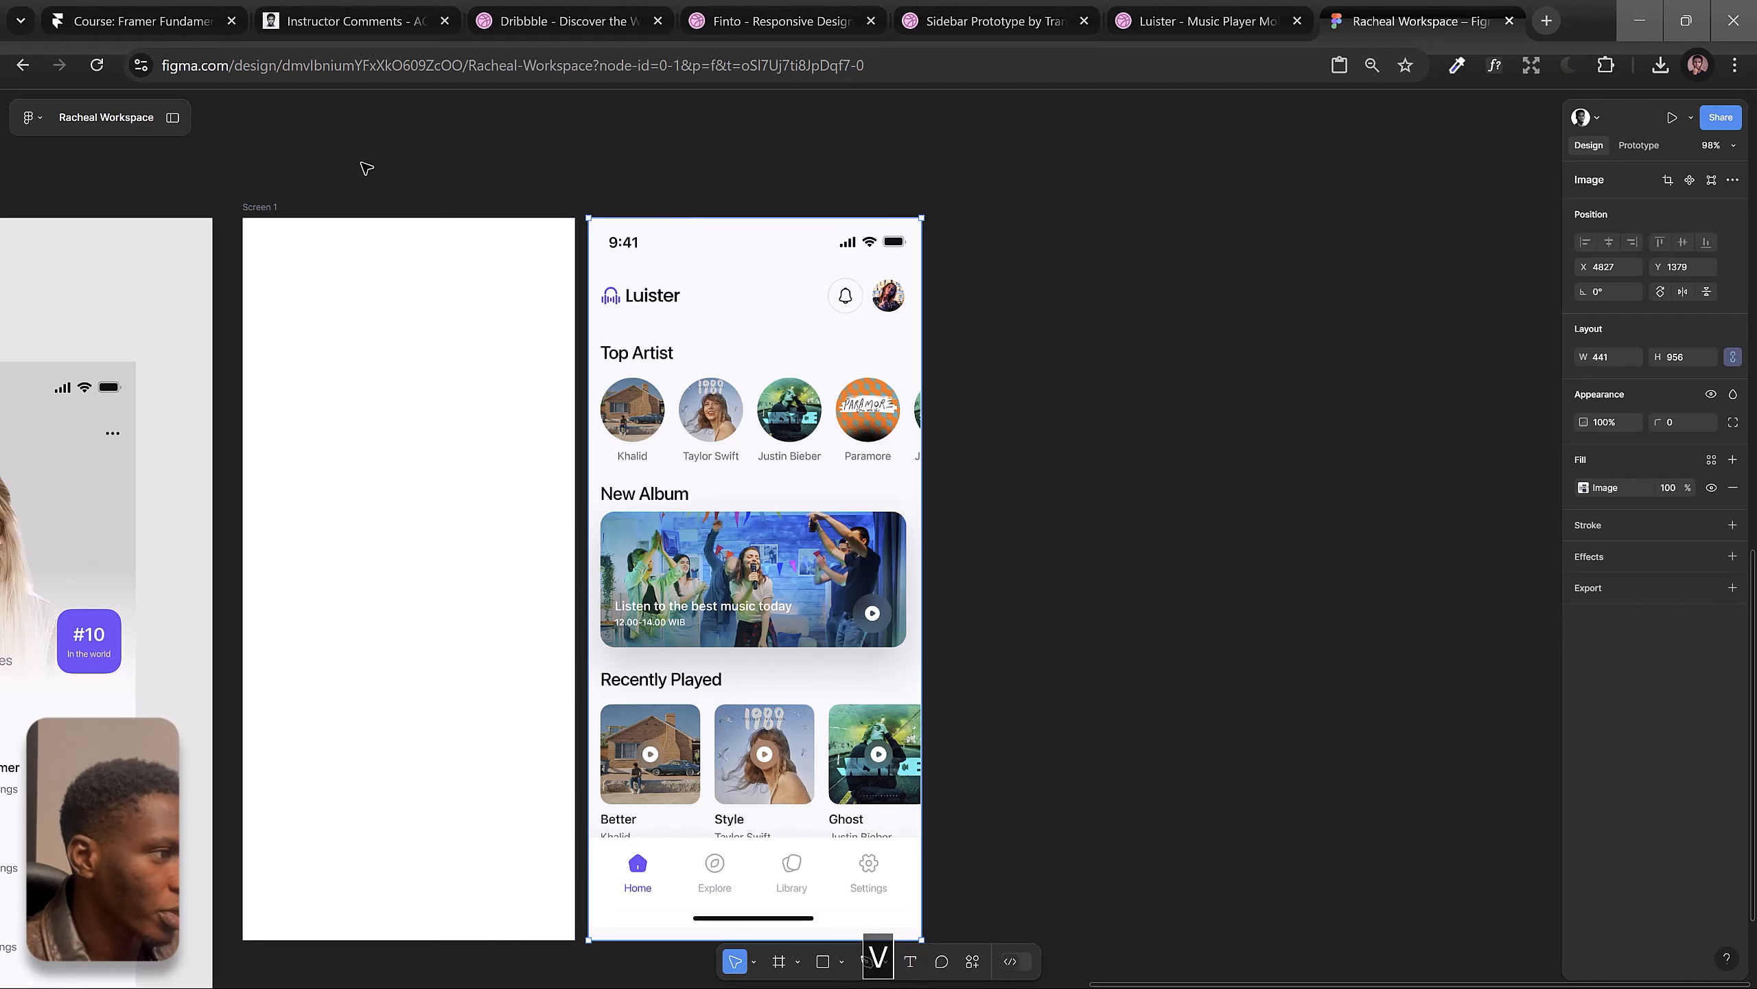
Step: Show the rulers and place horizontal guides along the upper and lower edges of the Luister header row
key(shift+r)
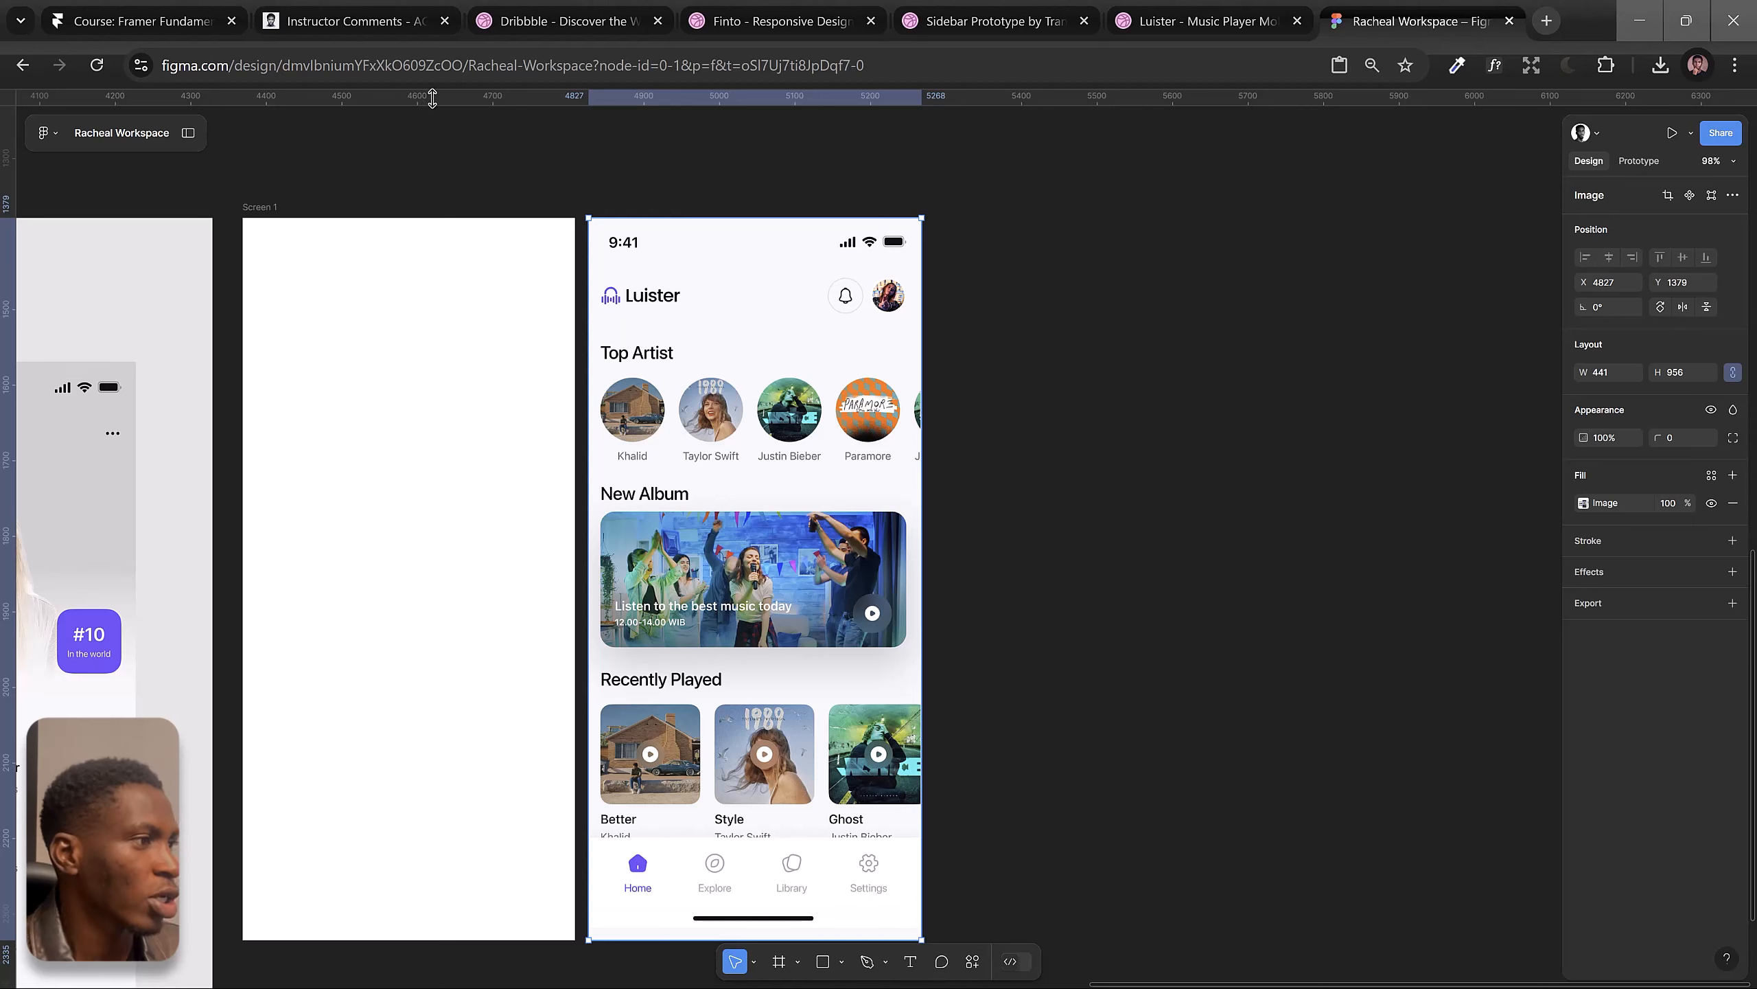
drag(454, 100, 517, 283)
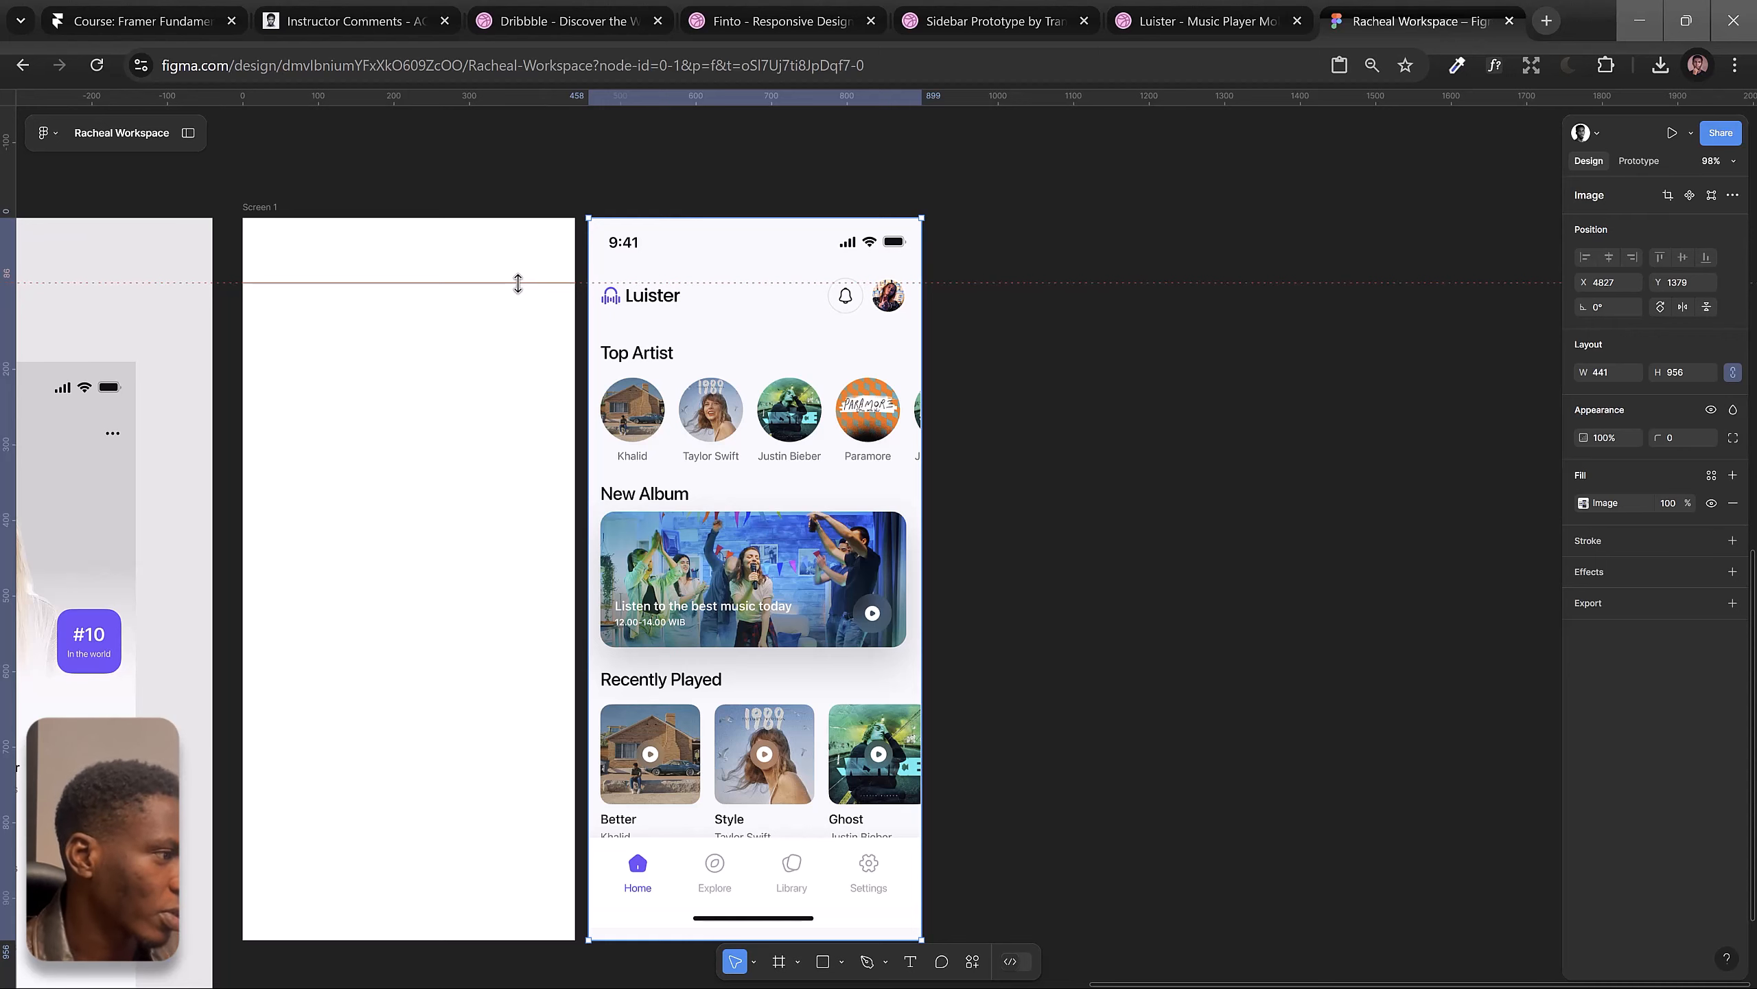
drag(518, 283, 447, 287)
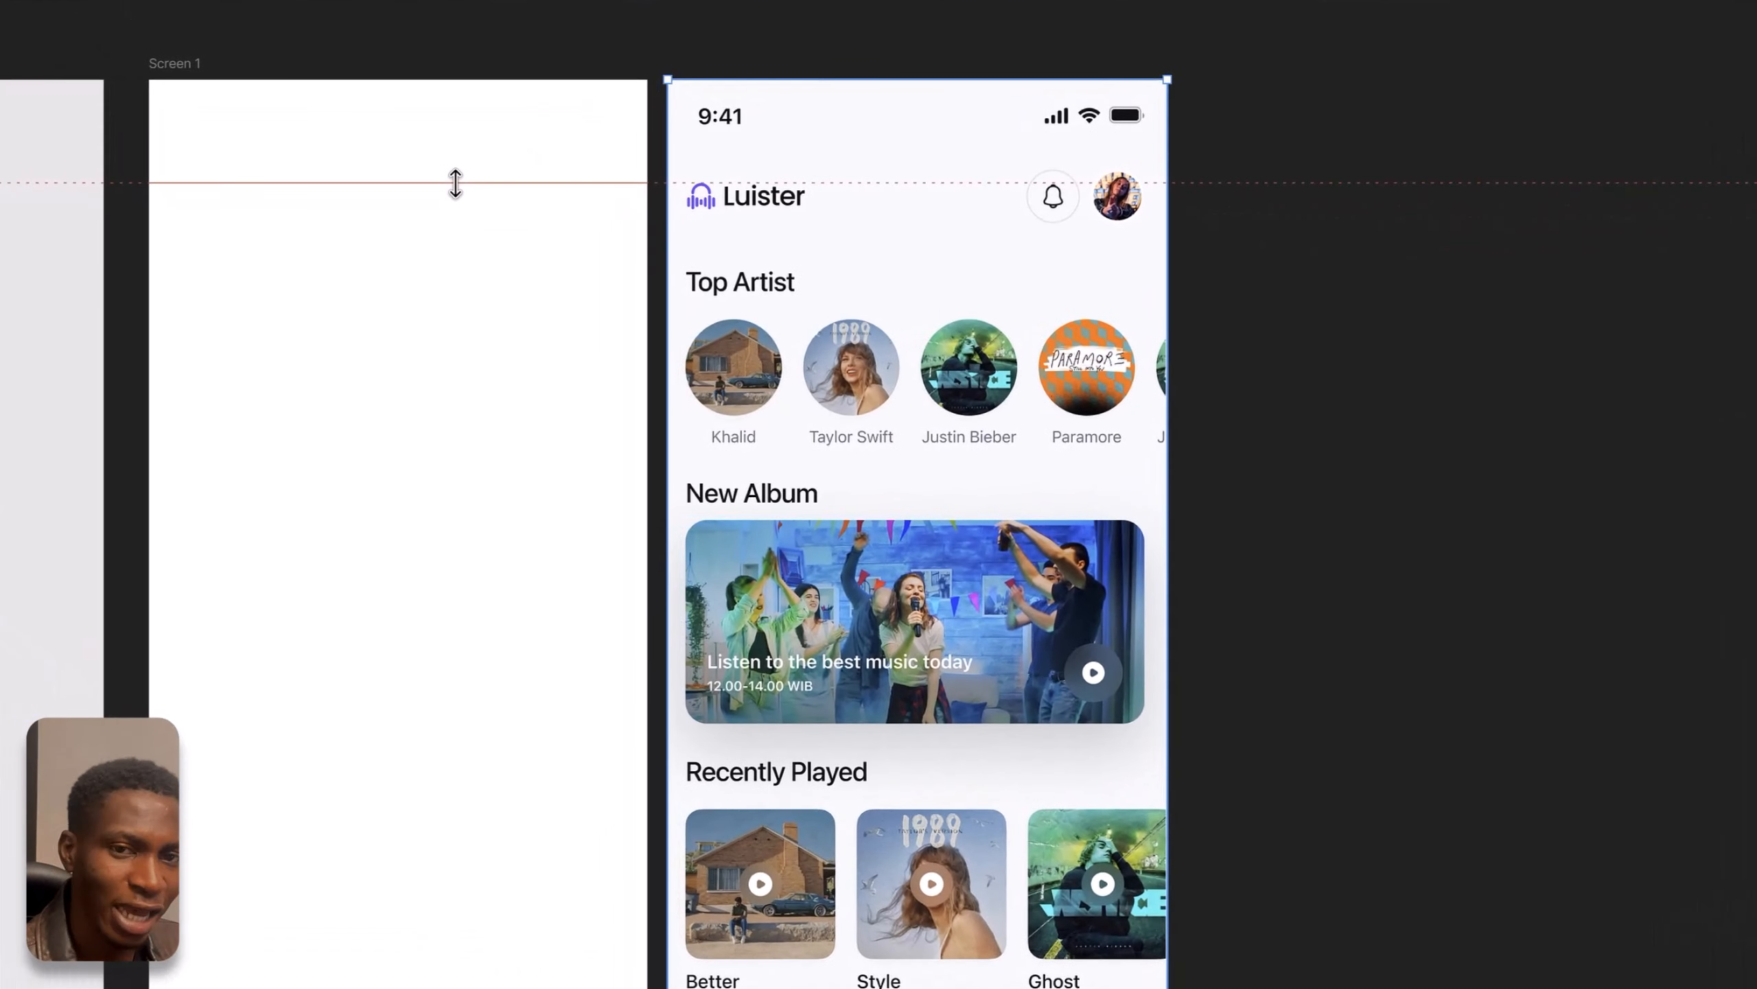
drag(455, 183, 655, 169)
drag(657, 8, 666, 222)
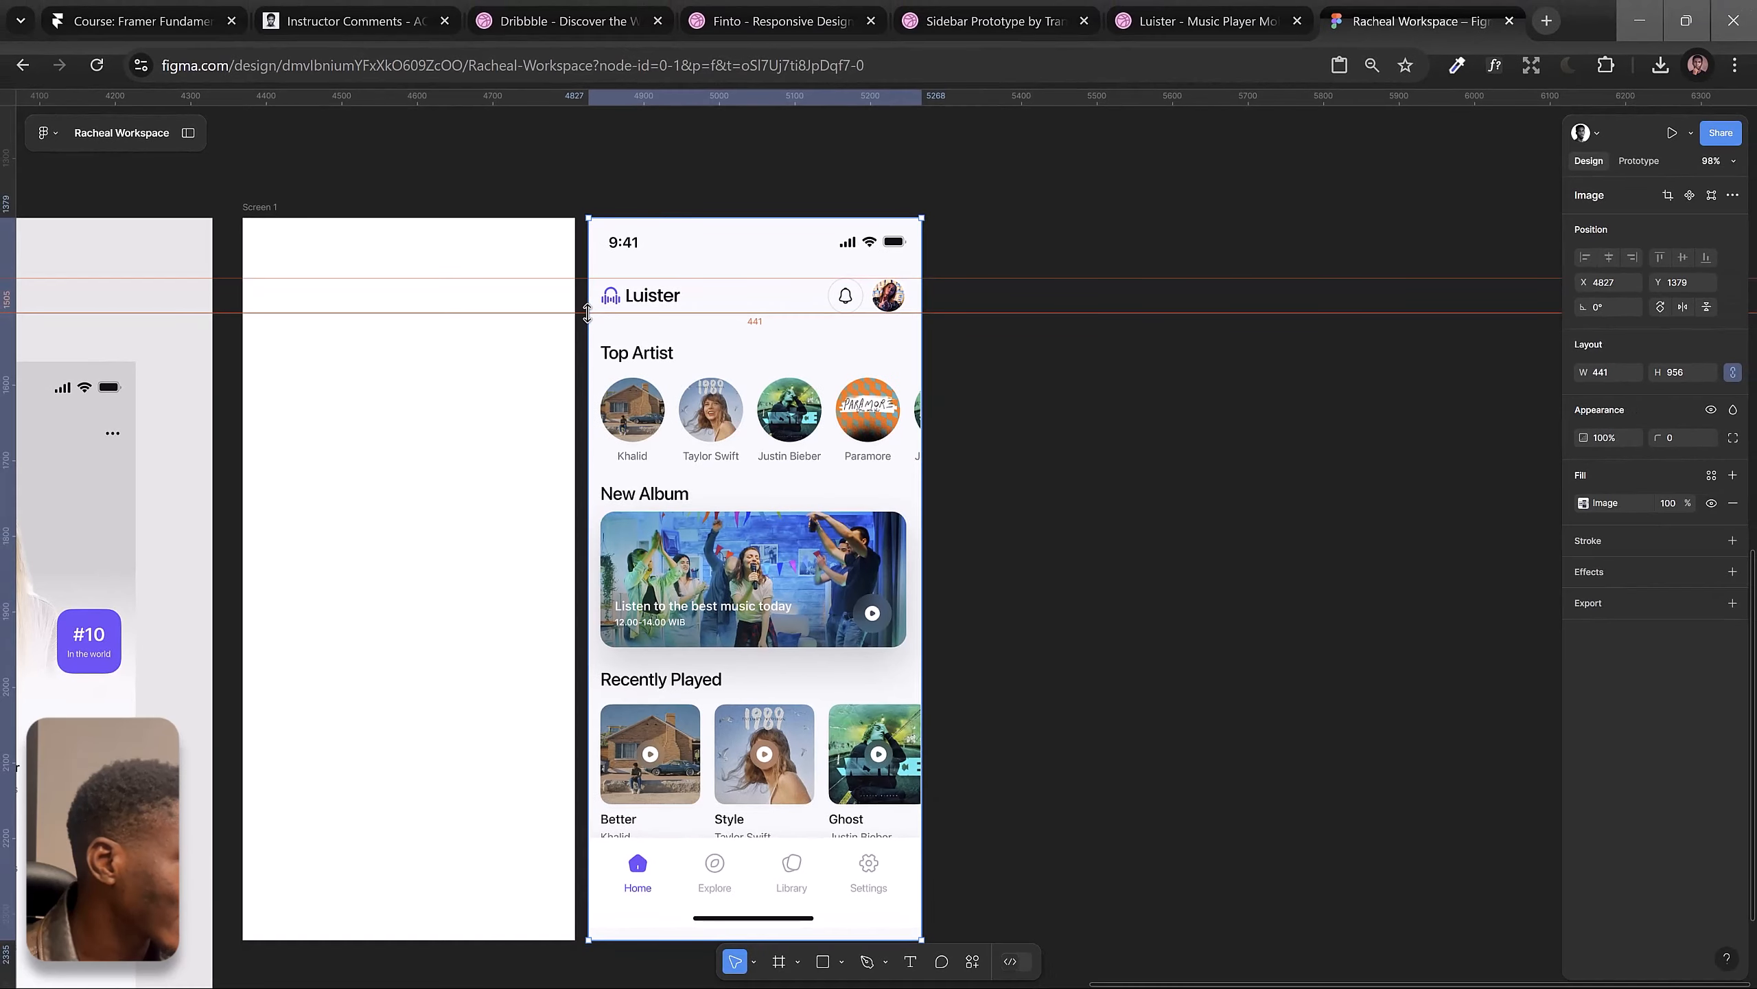
drag(588, 313, 588, 313)
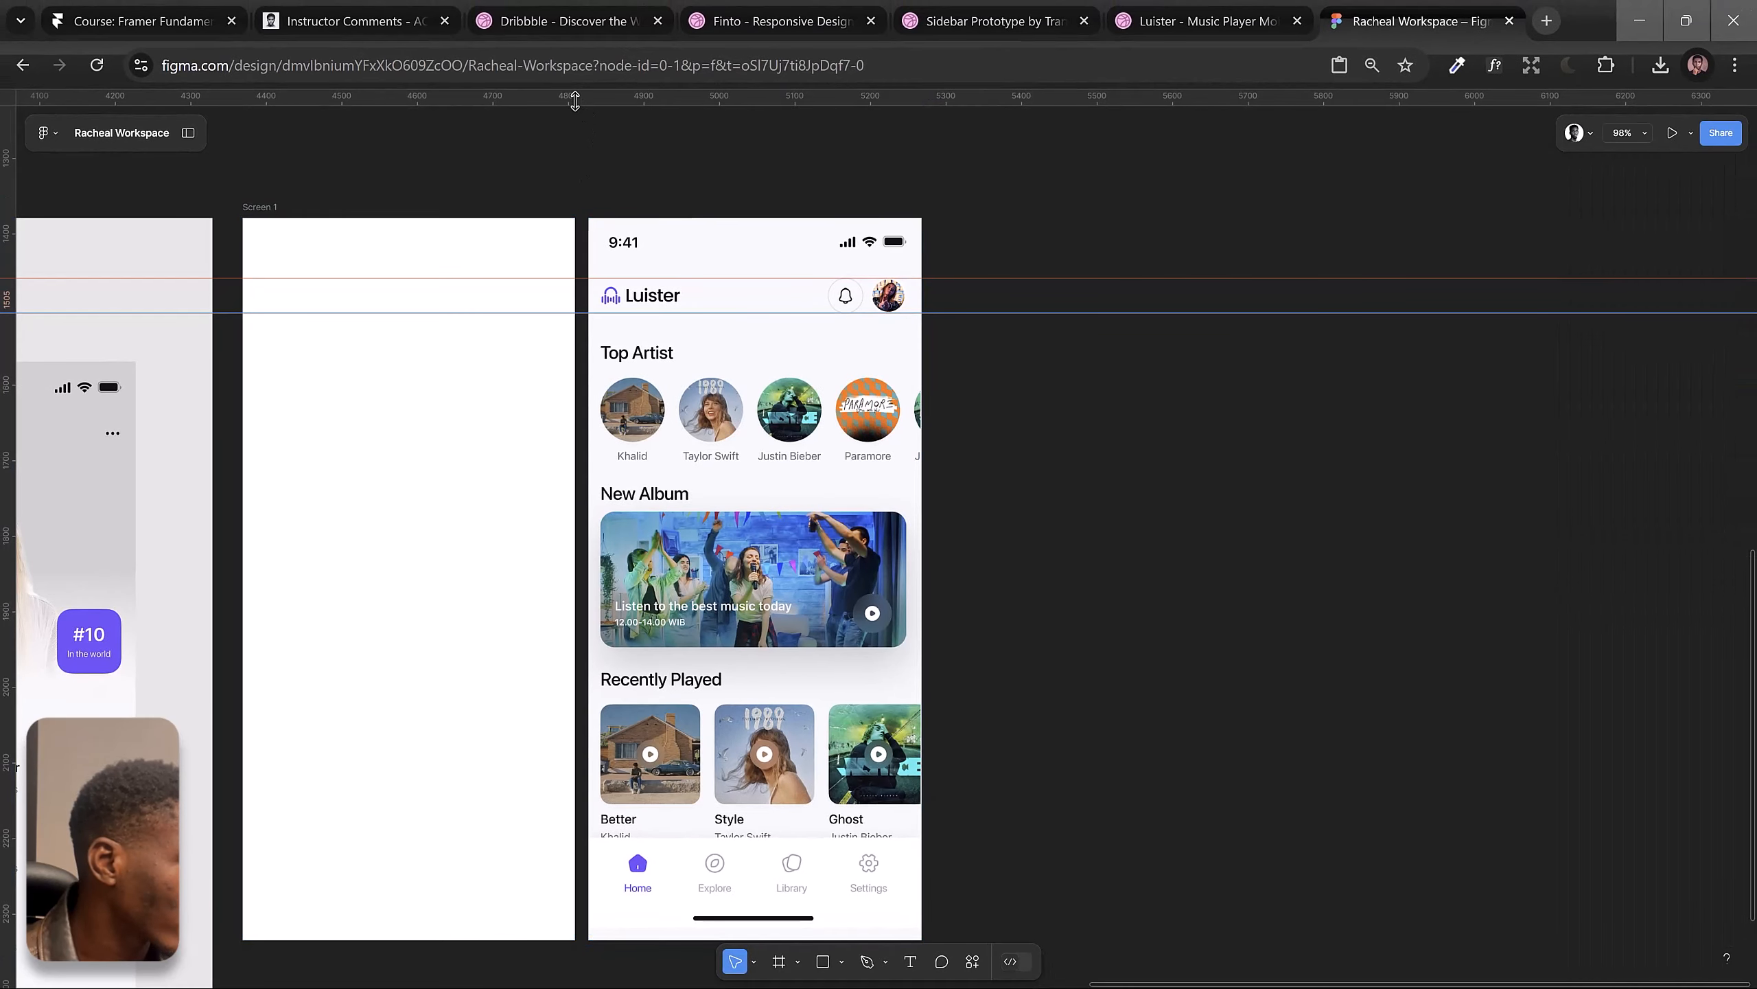
Step: Add horizontal guides at the upper and lower edges of the Top Artist pictures and of the New Album banner
drag(582, 98, 580, 377)
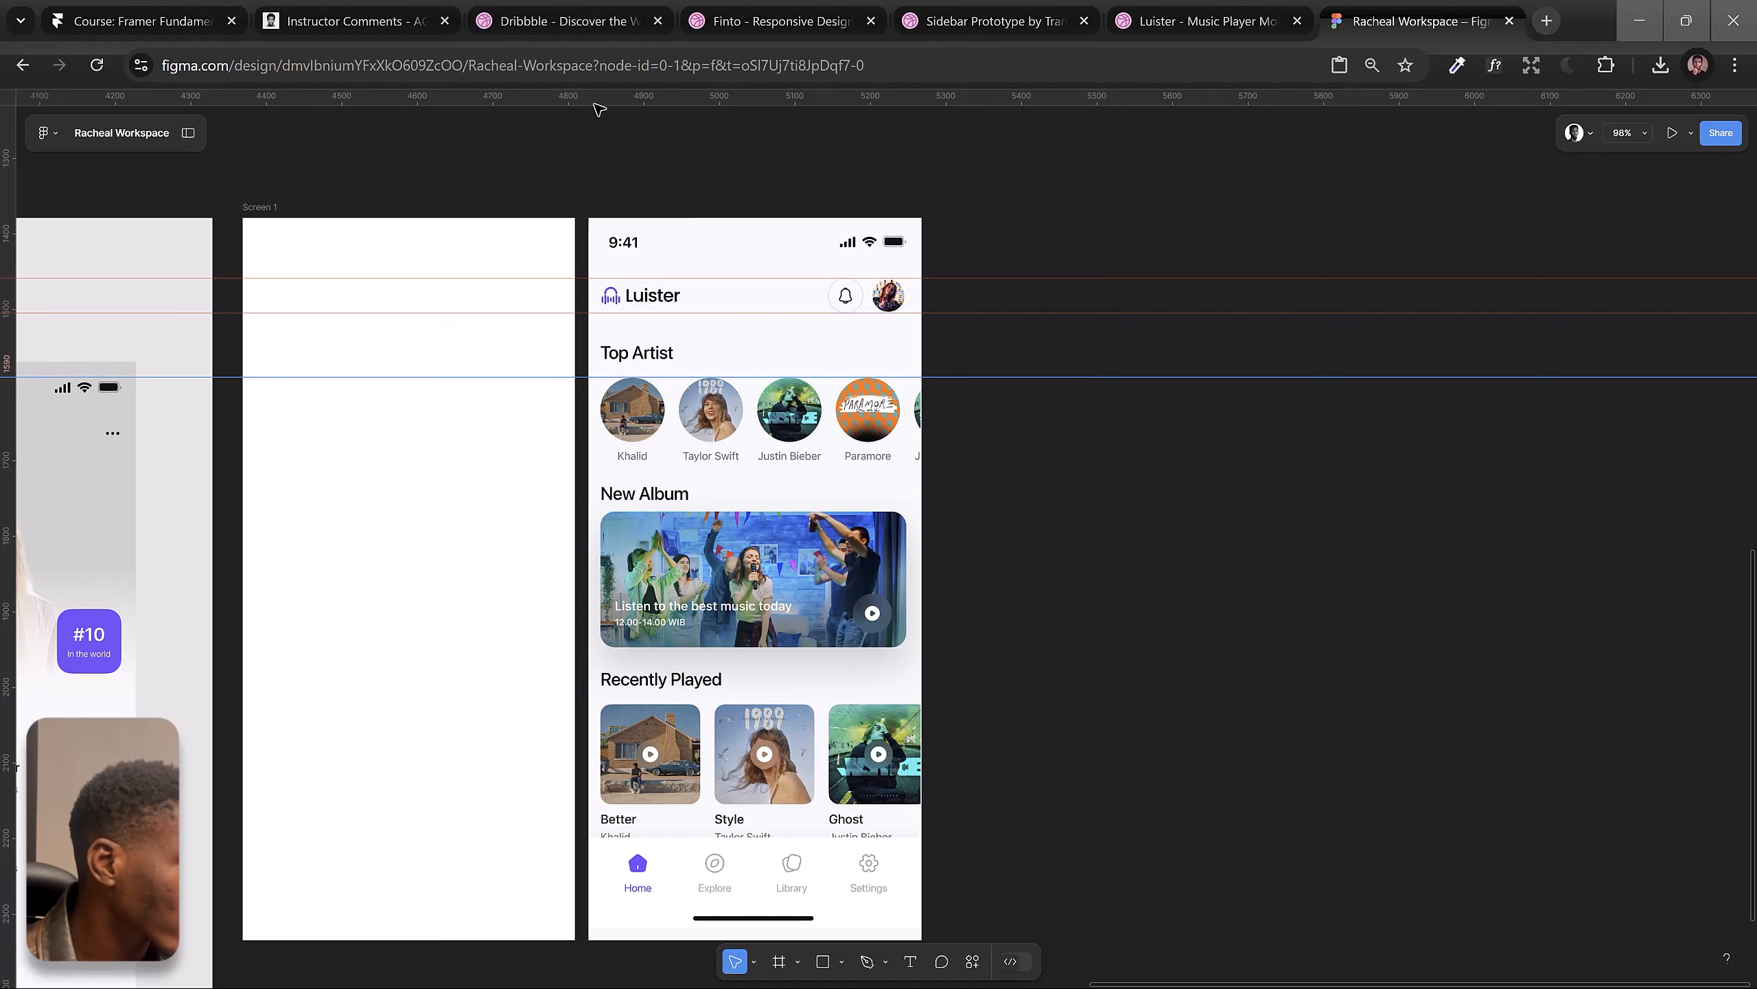
drag(585, 100, 579, 443)
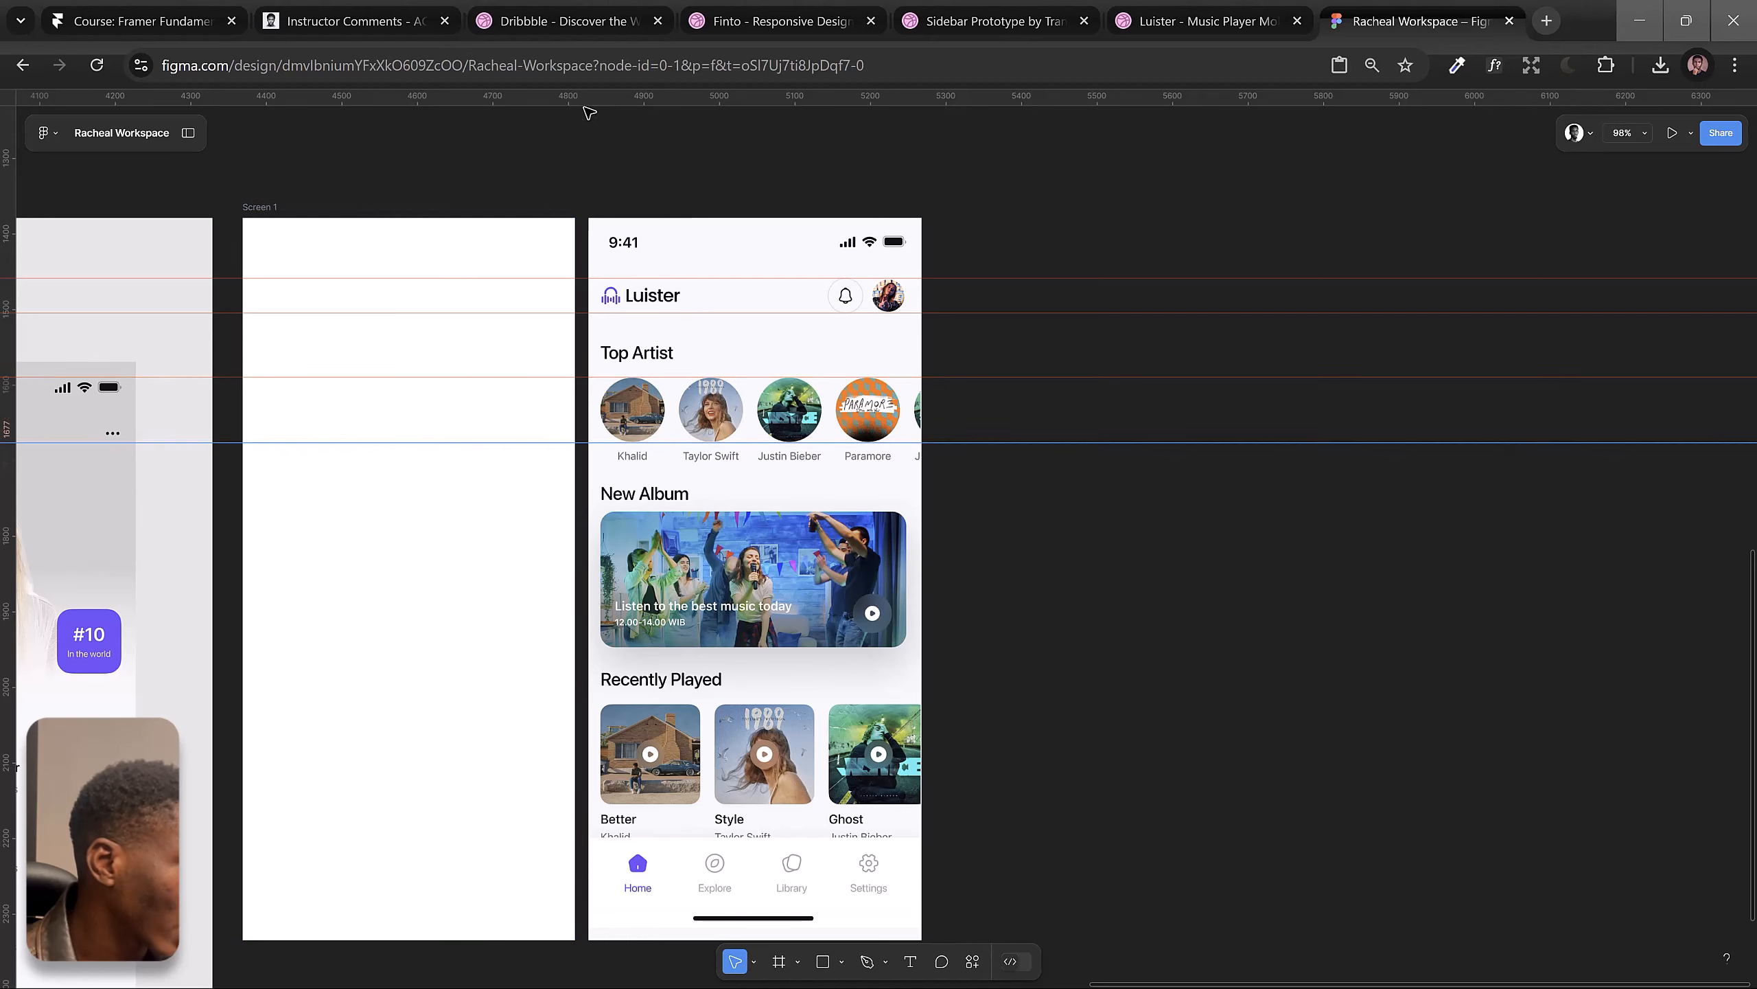
drag(585, 102, 581, 510)
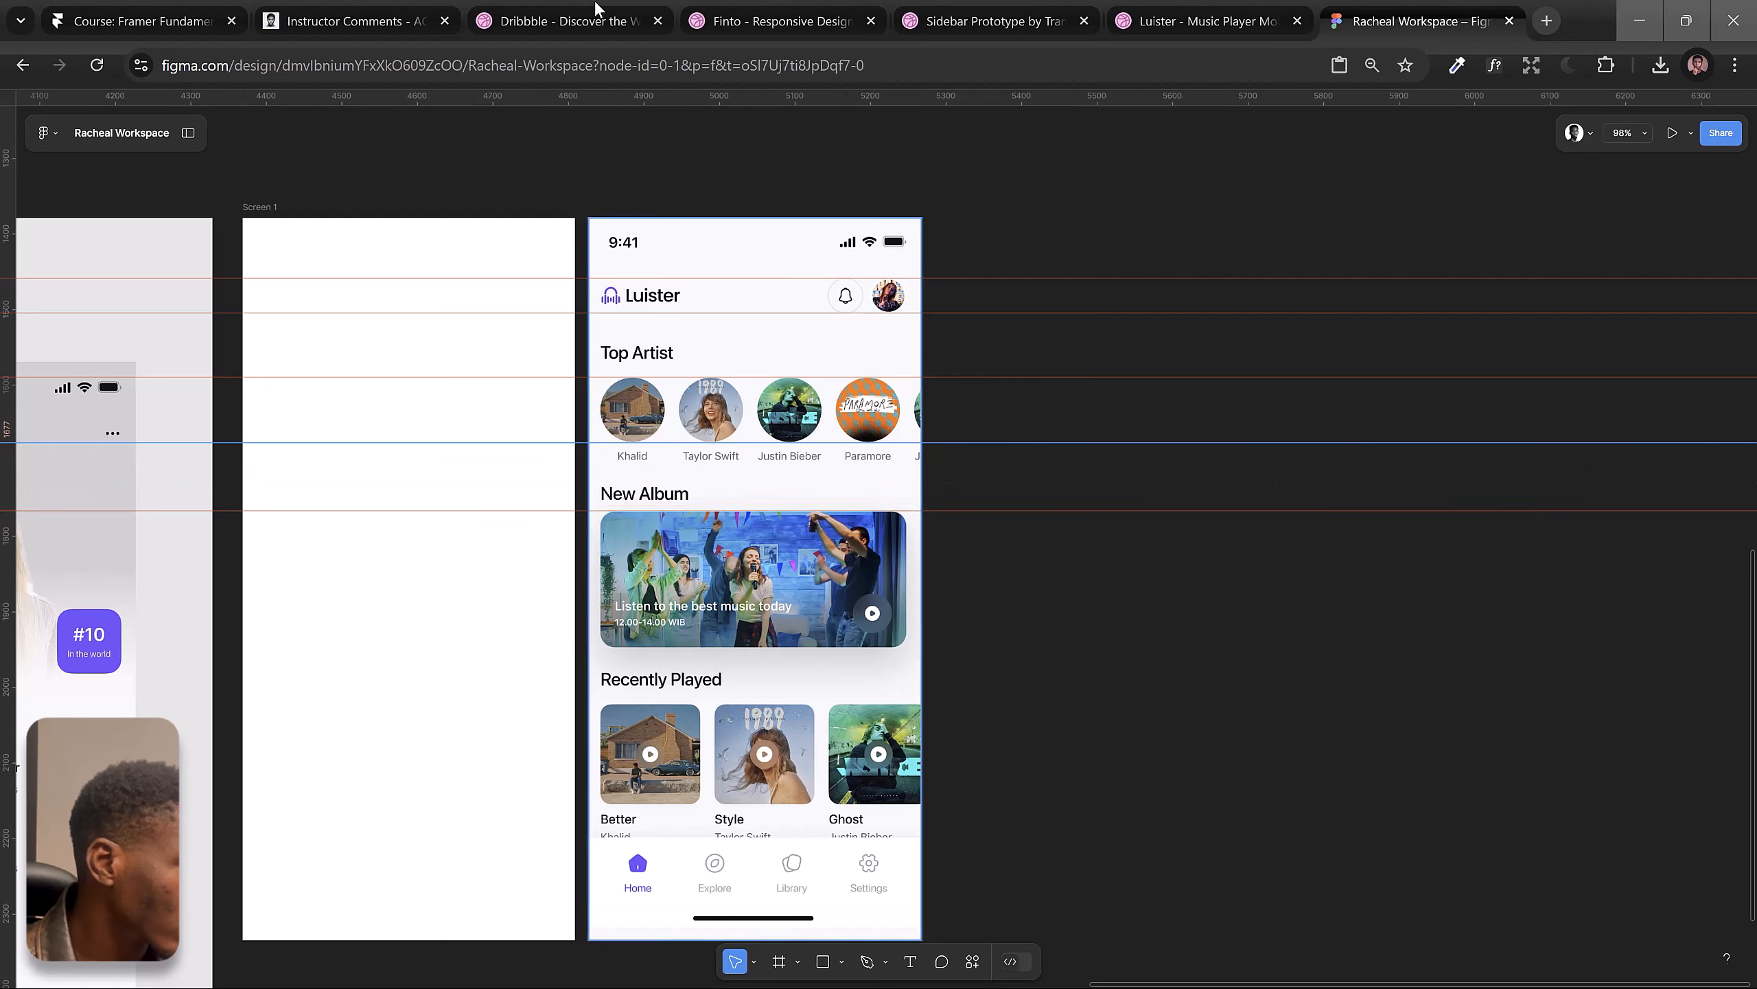
drag(585, 102, 576, 647)
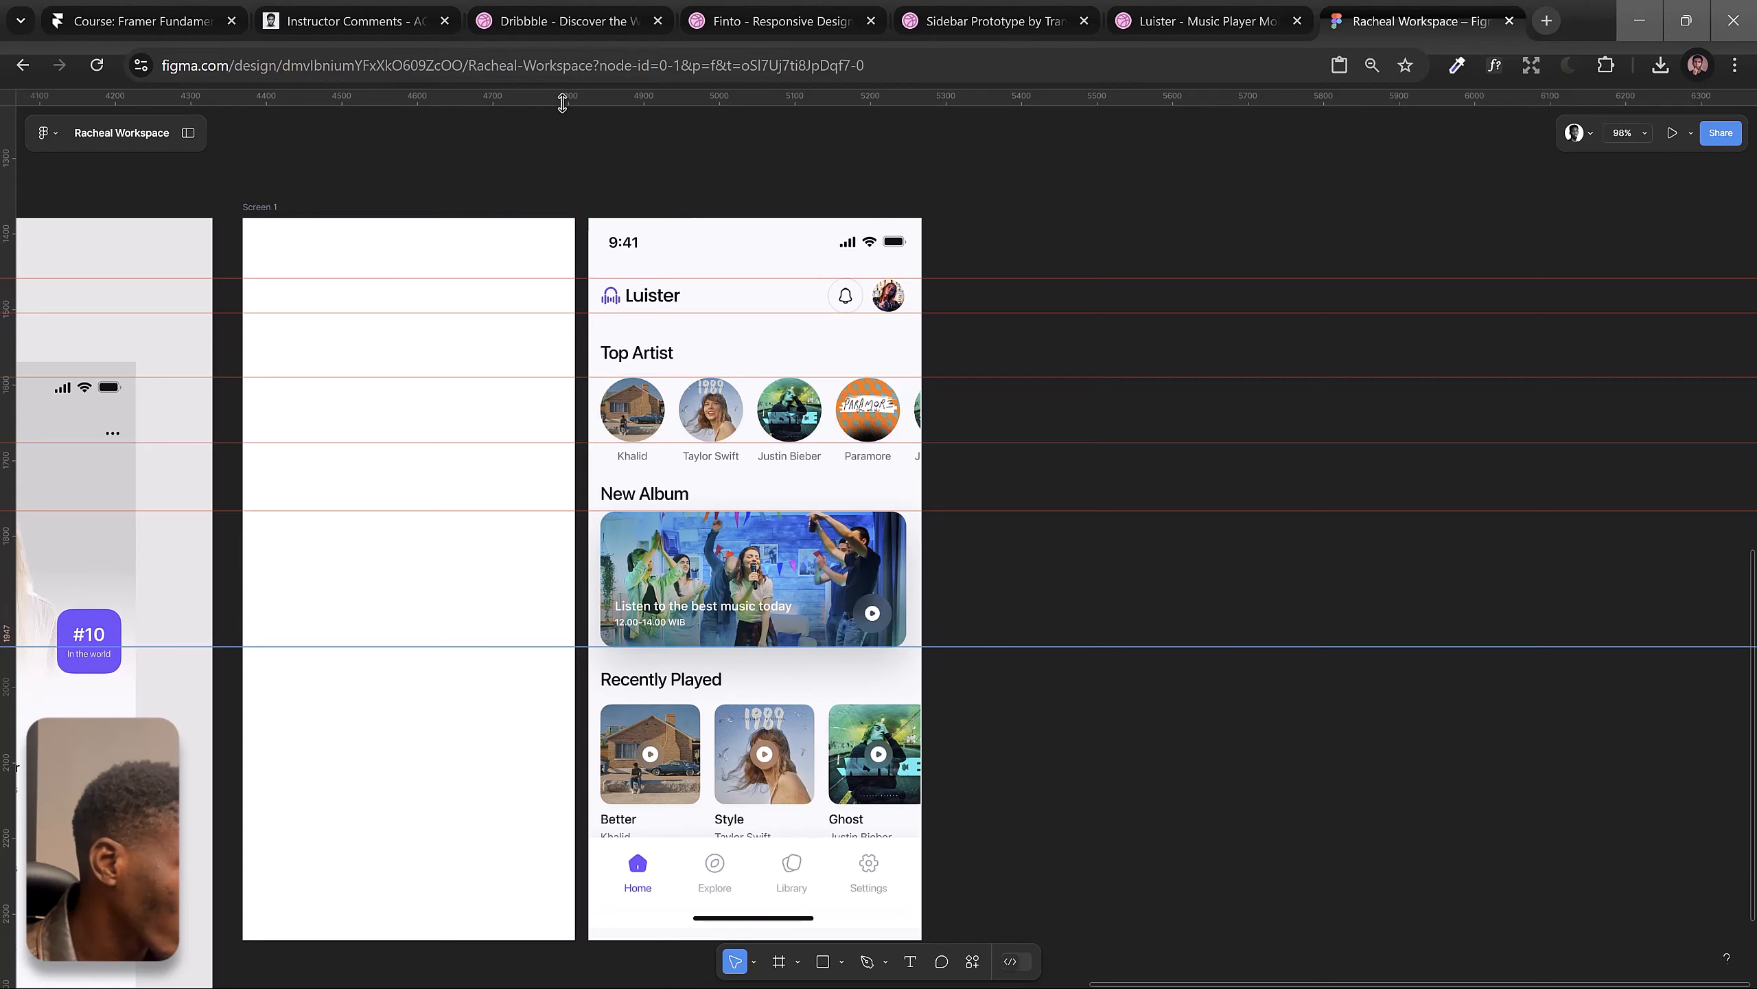
Step: Add horizontal guides at the upper and lower edges of the Recently Played covers and of the bottom navigation bar
drag(561, 102, 585, 705)
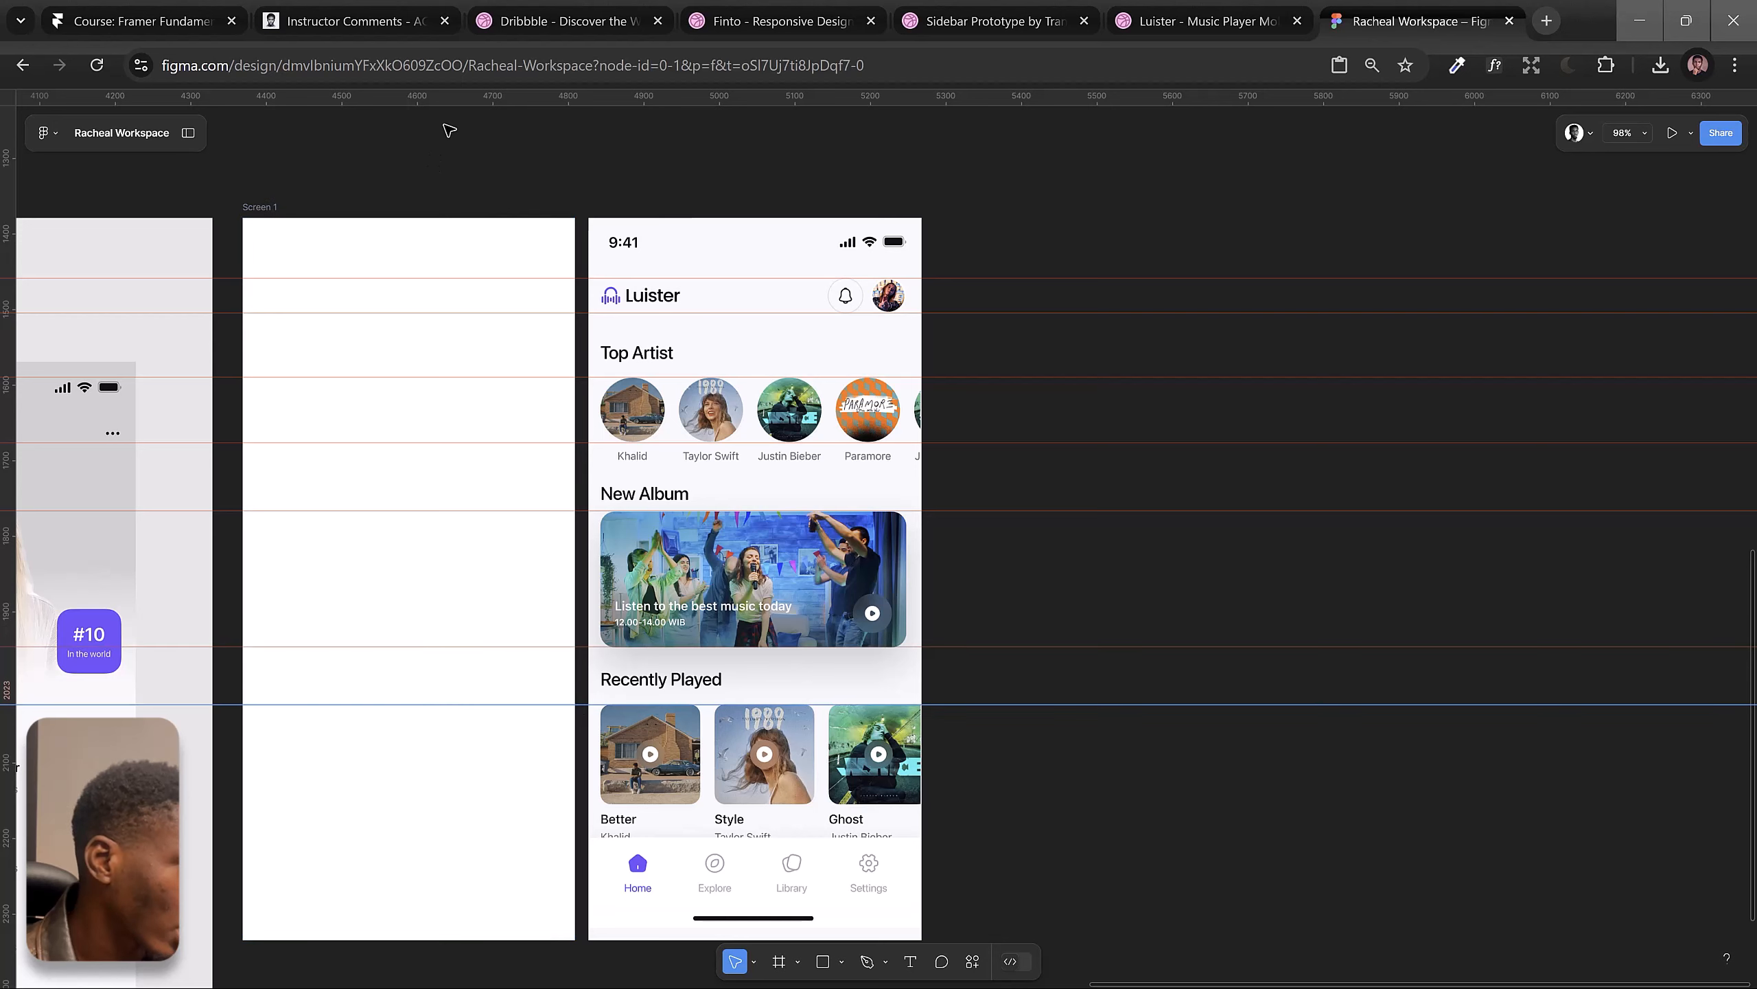
drag(458, 98, 578, 805)
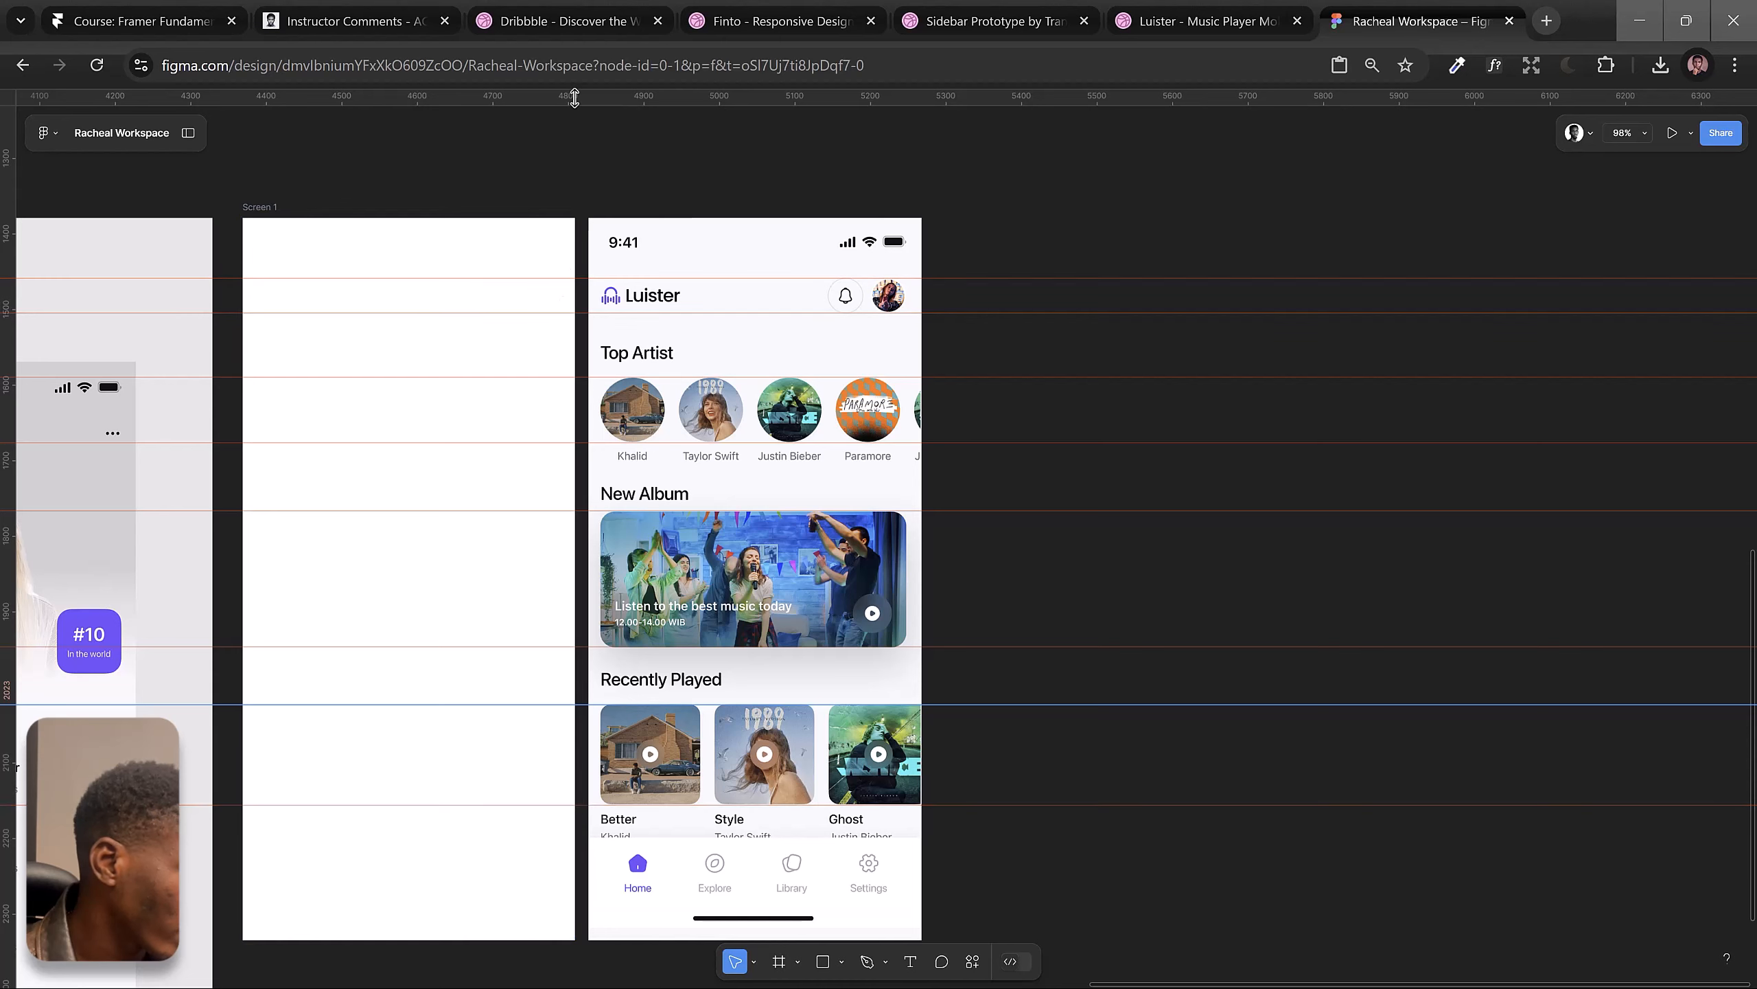
drag(575, 98, 581, 839)
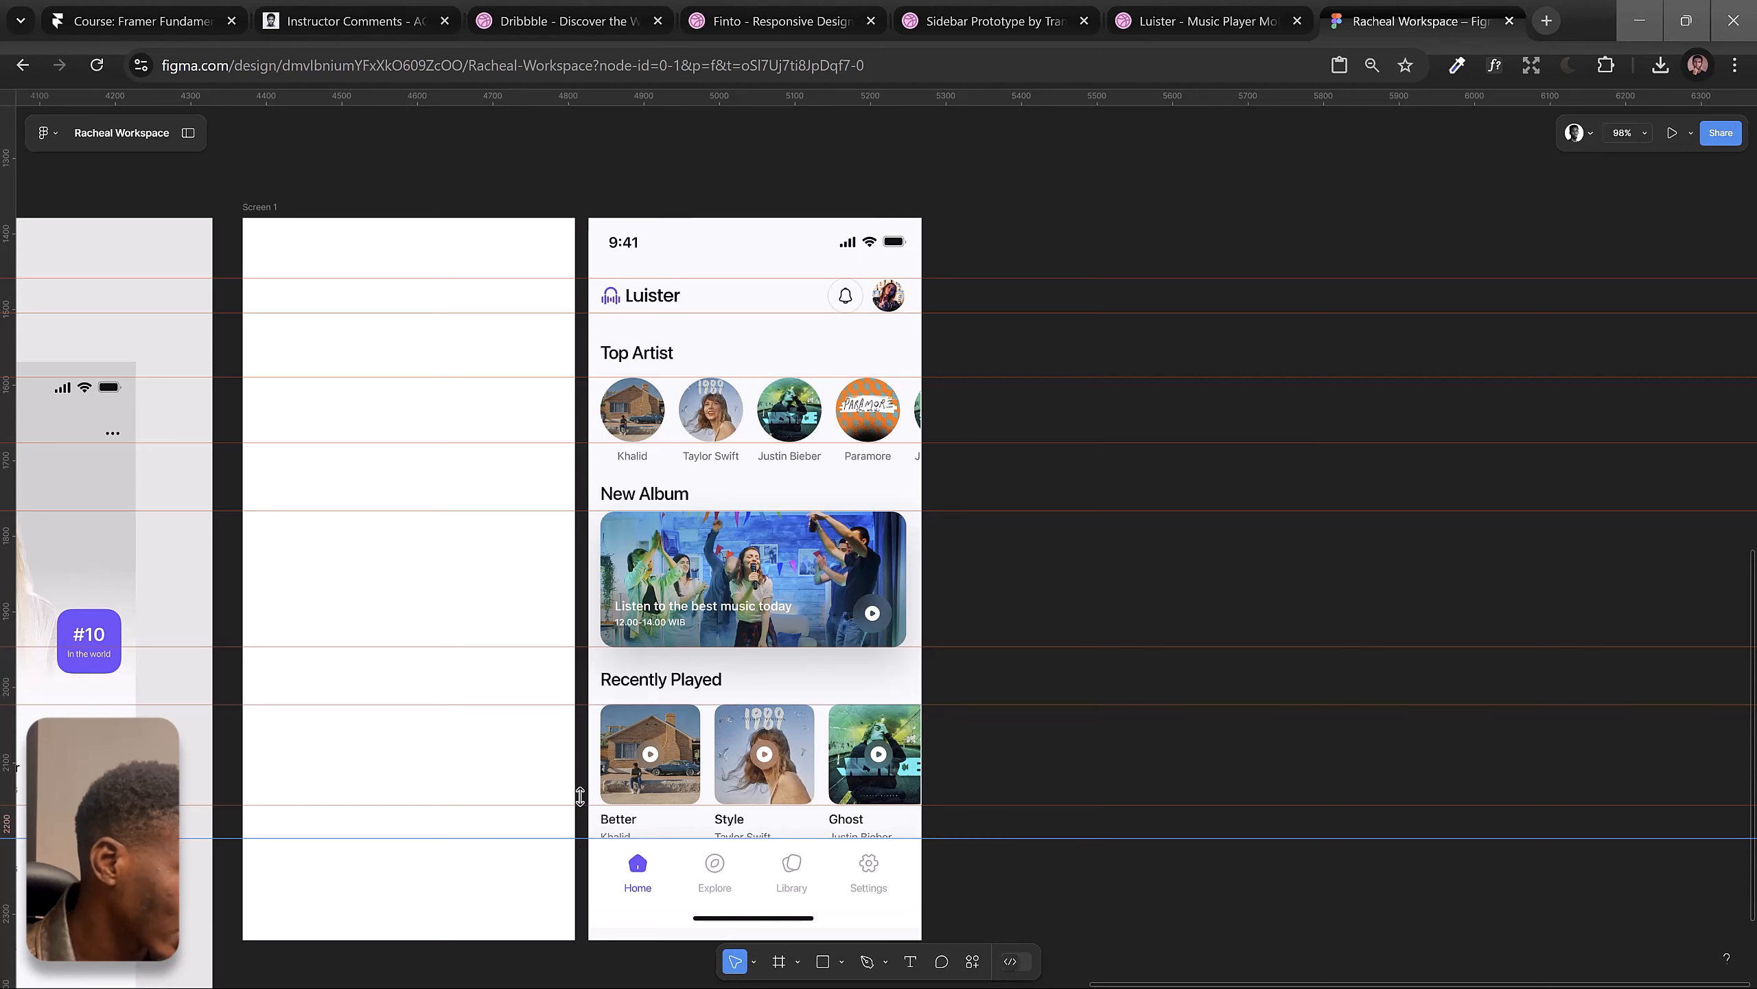
drag(559, 103, 578, 926)
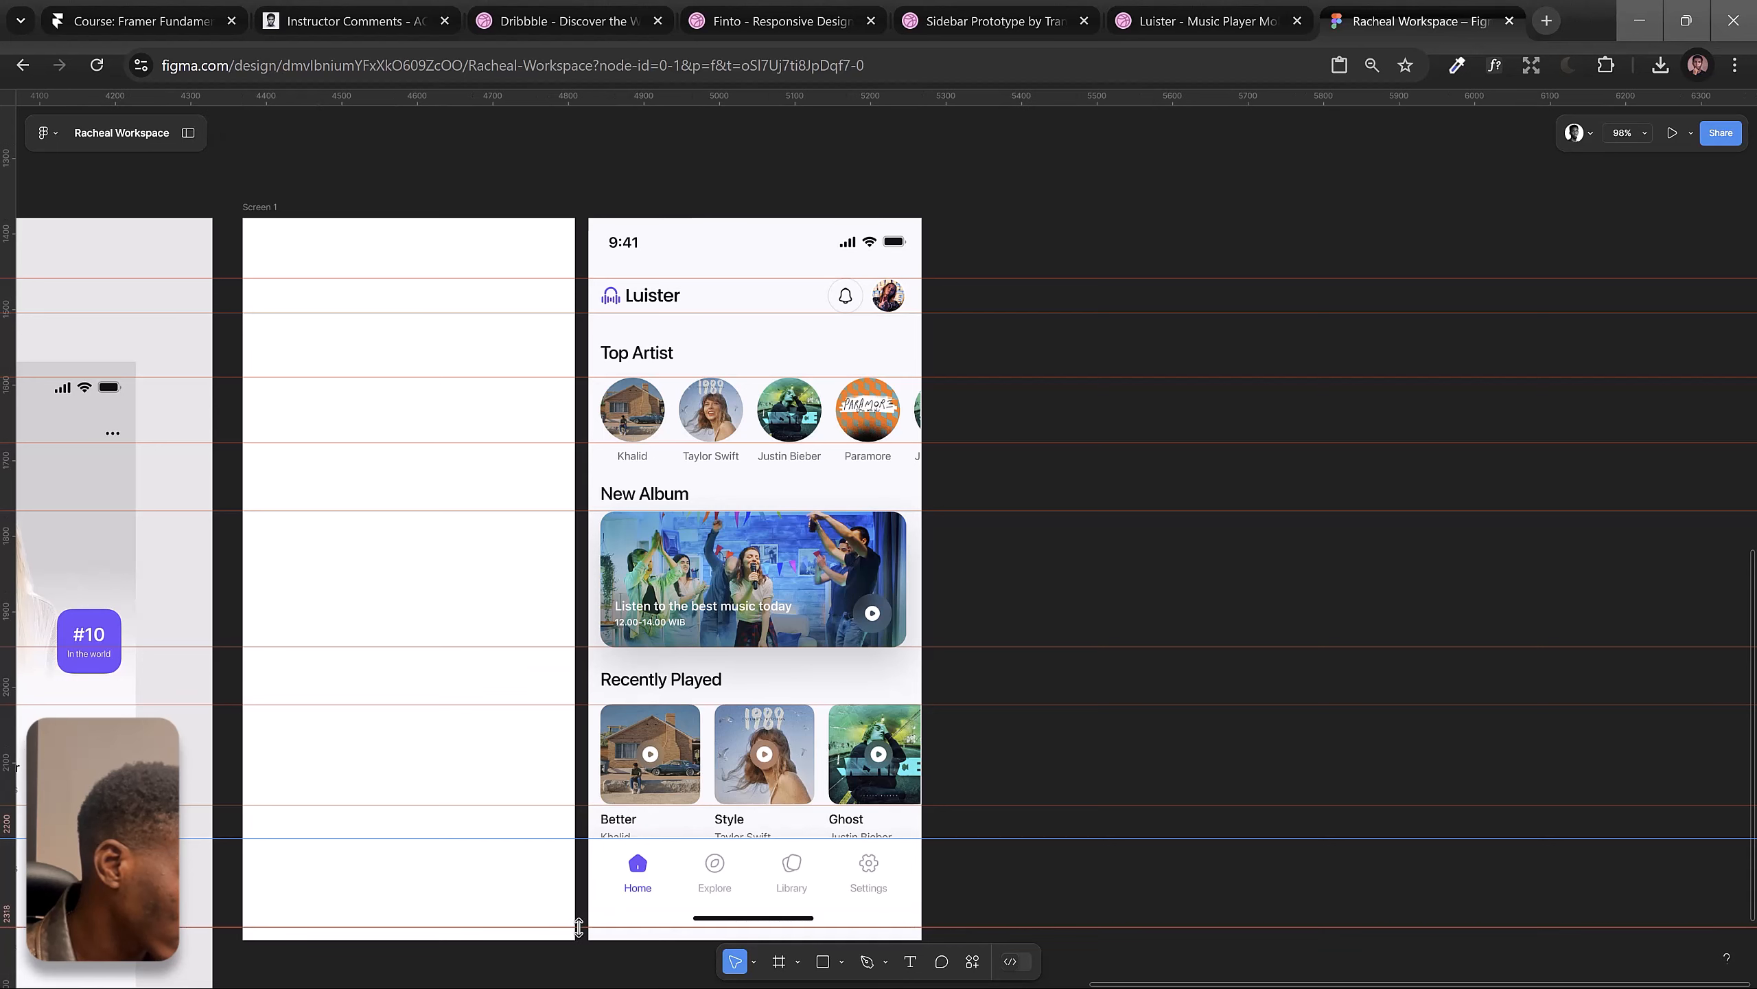
Step: Add a vertical guide along the right edge of the first Top Artist picture in the home screen reference
key(space)
drag(487, 527, 527, 460)
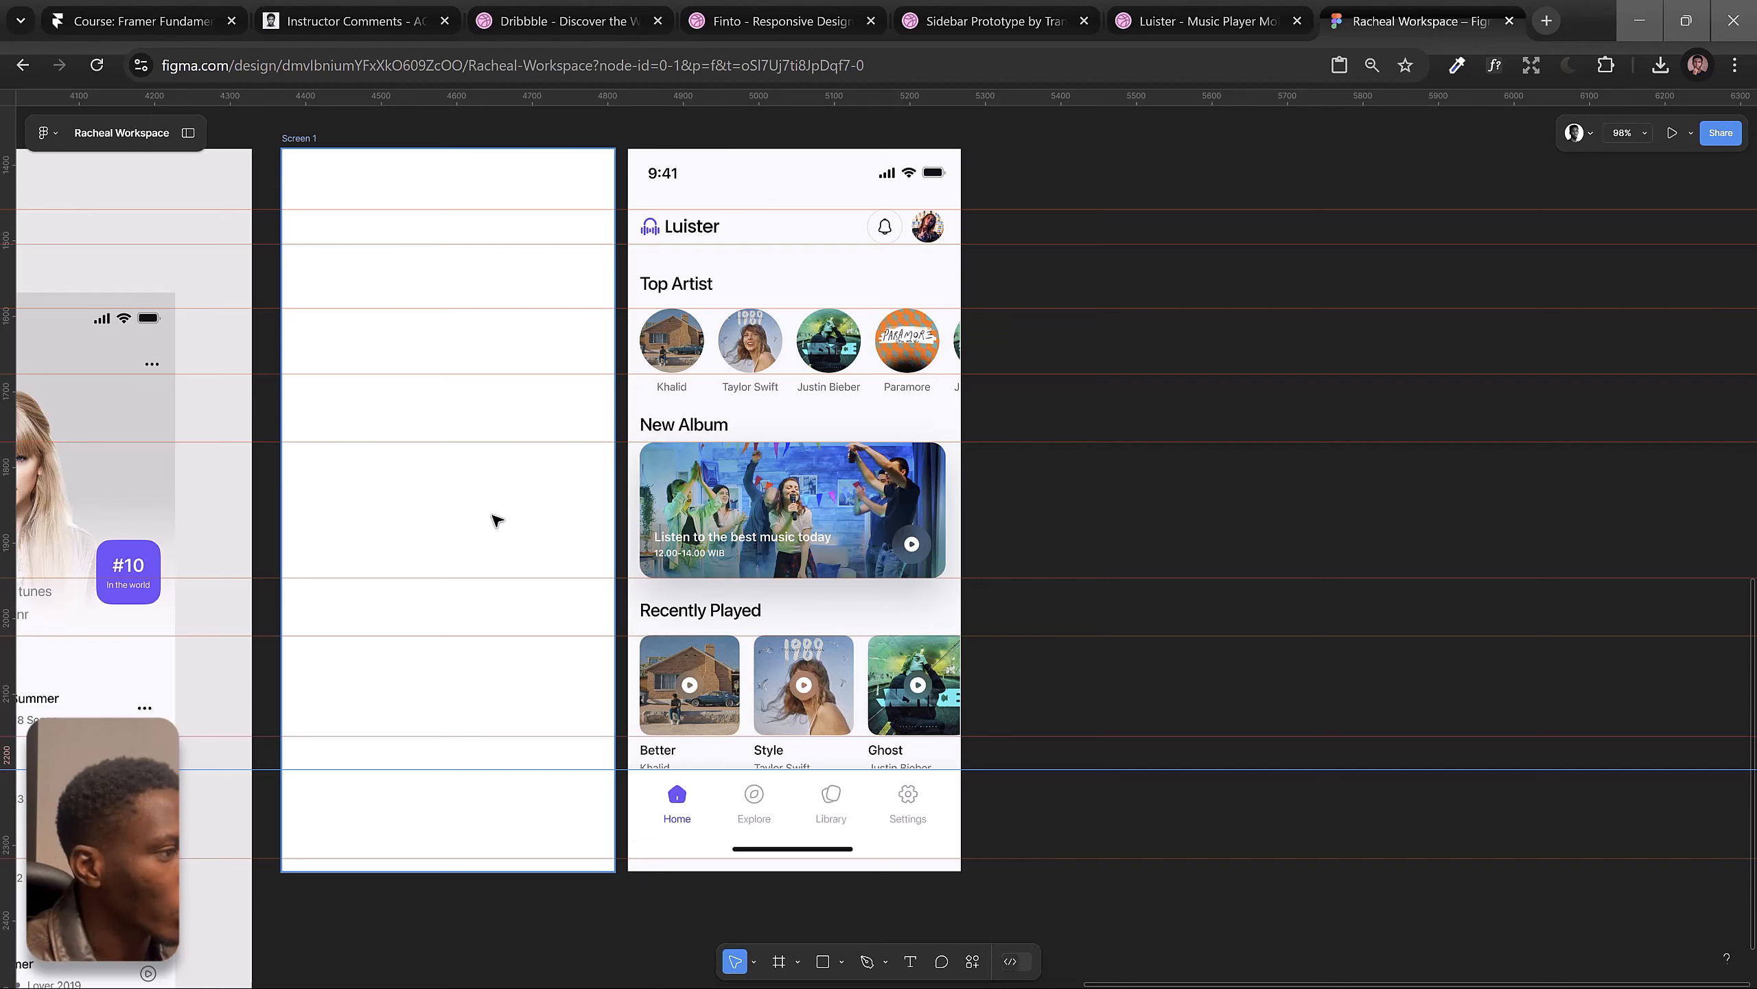
scroll(452, 372, down, 3)
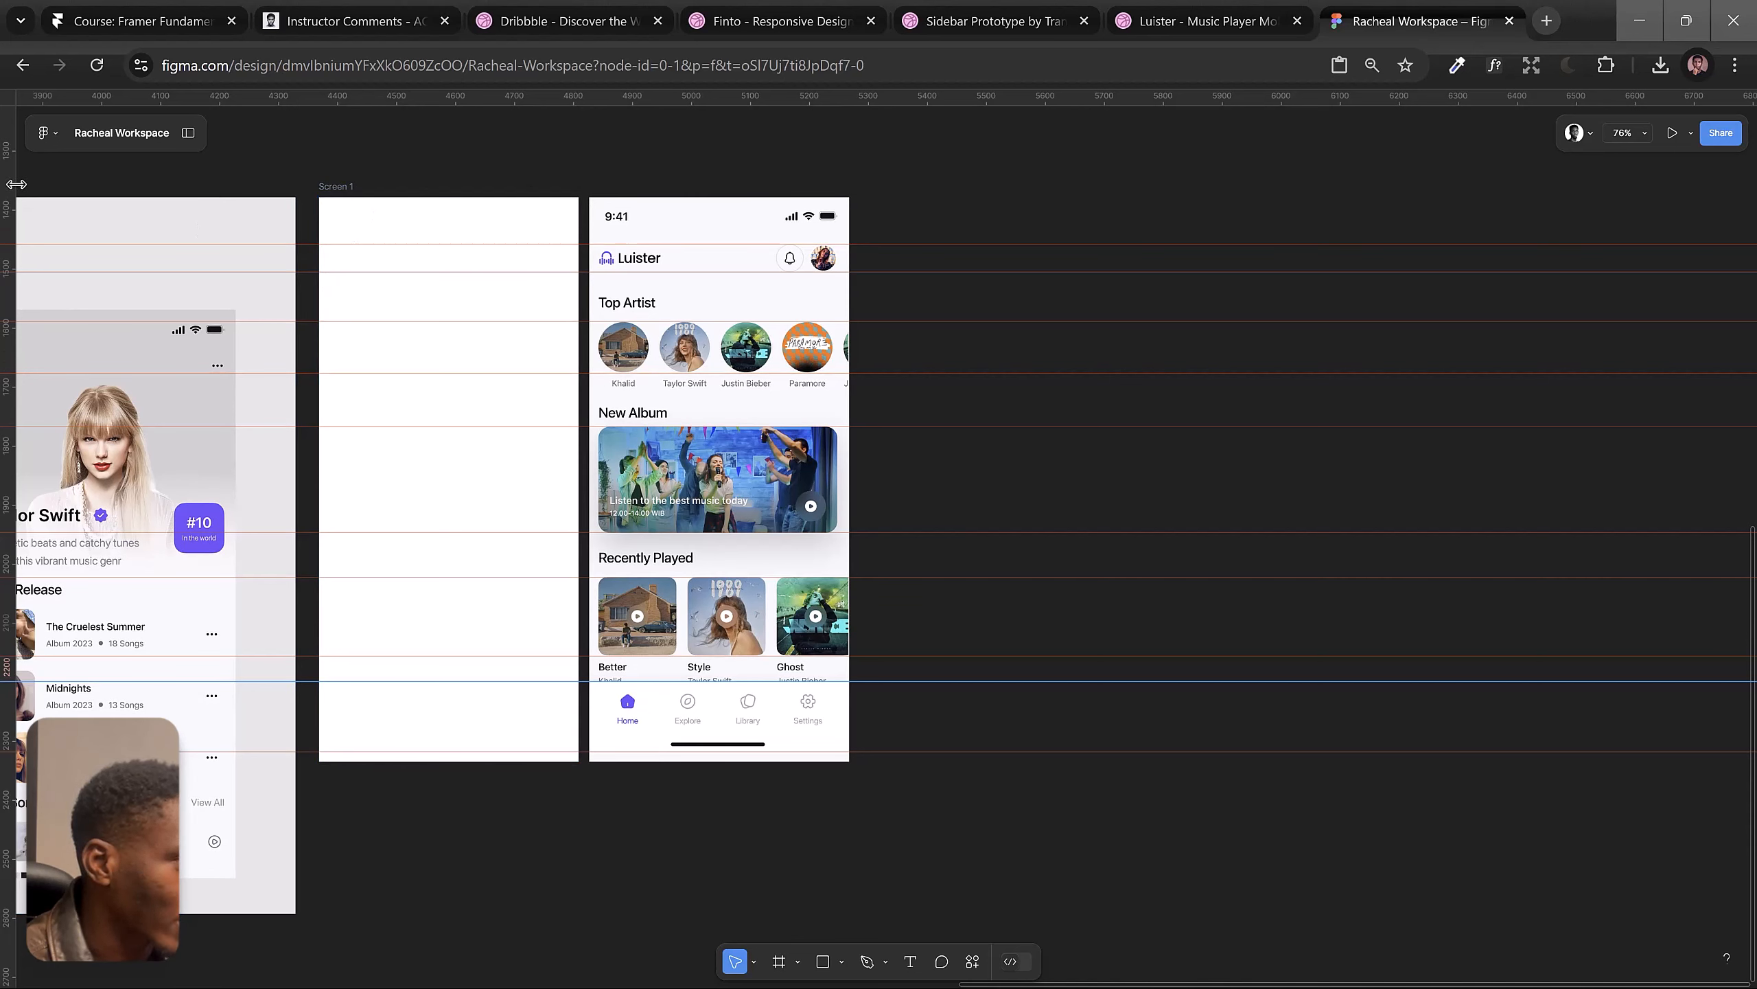
drag(10, 185, 649, 206)
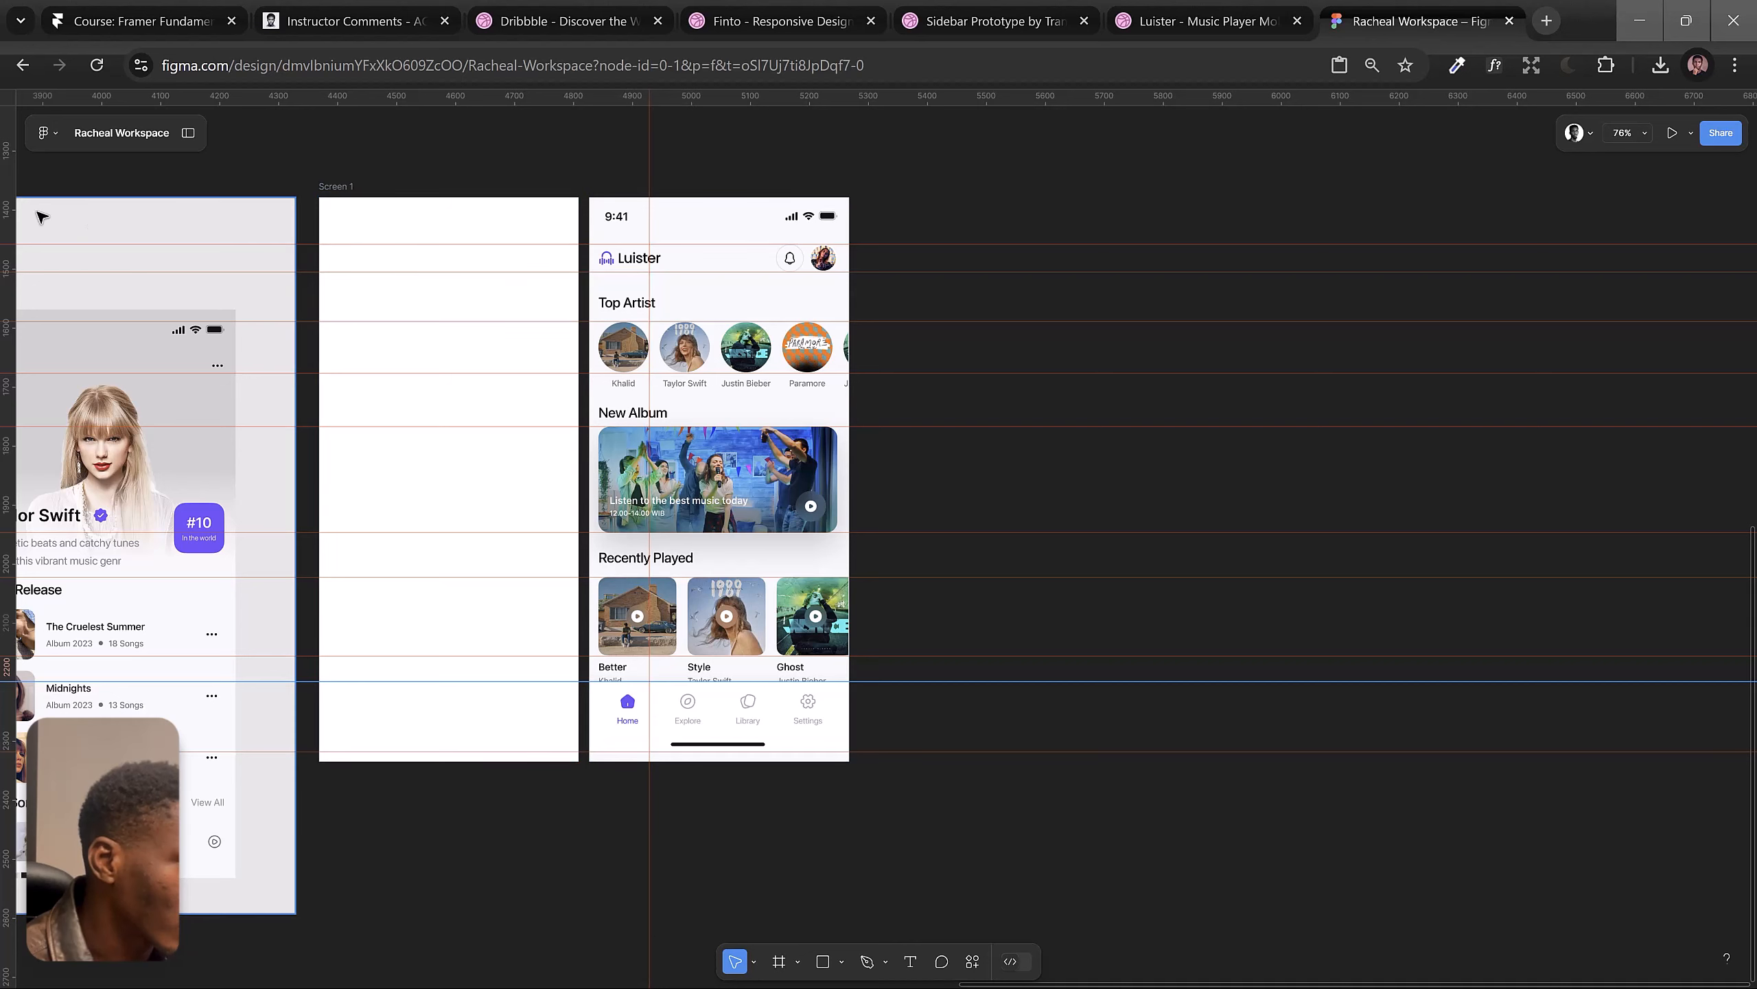
Step: Add vertical guides at the near edge of the second Top Artist picture and along both sides of the gap between the second and third Recently Played covers
drag(172, 212, 660, 219)
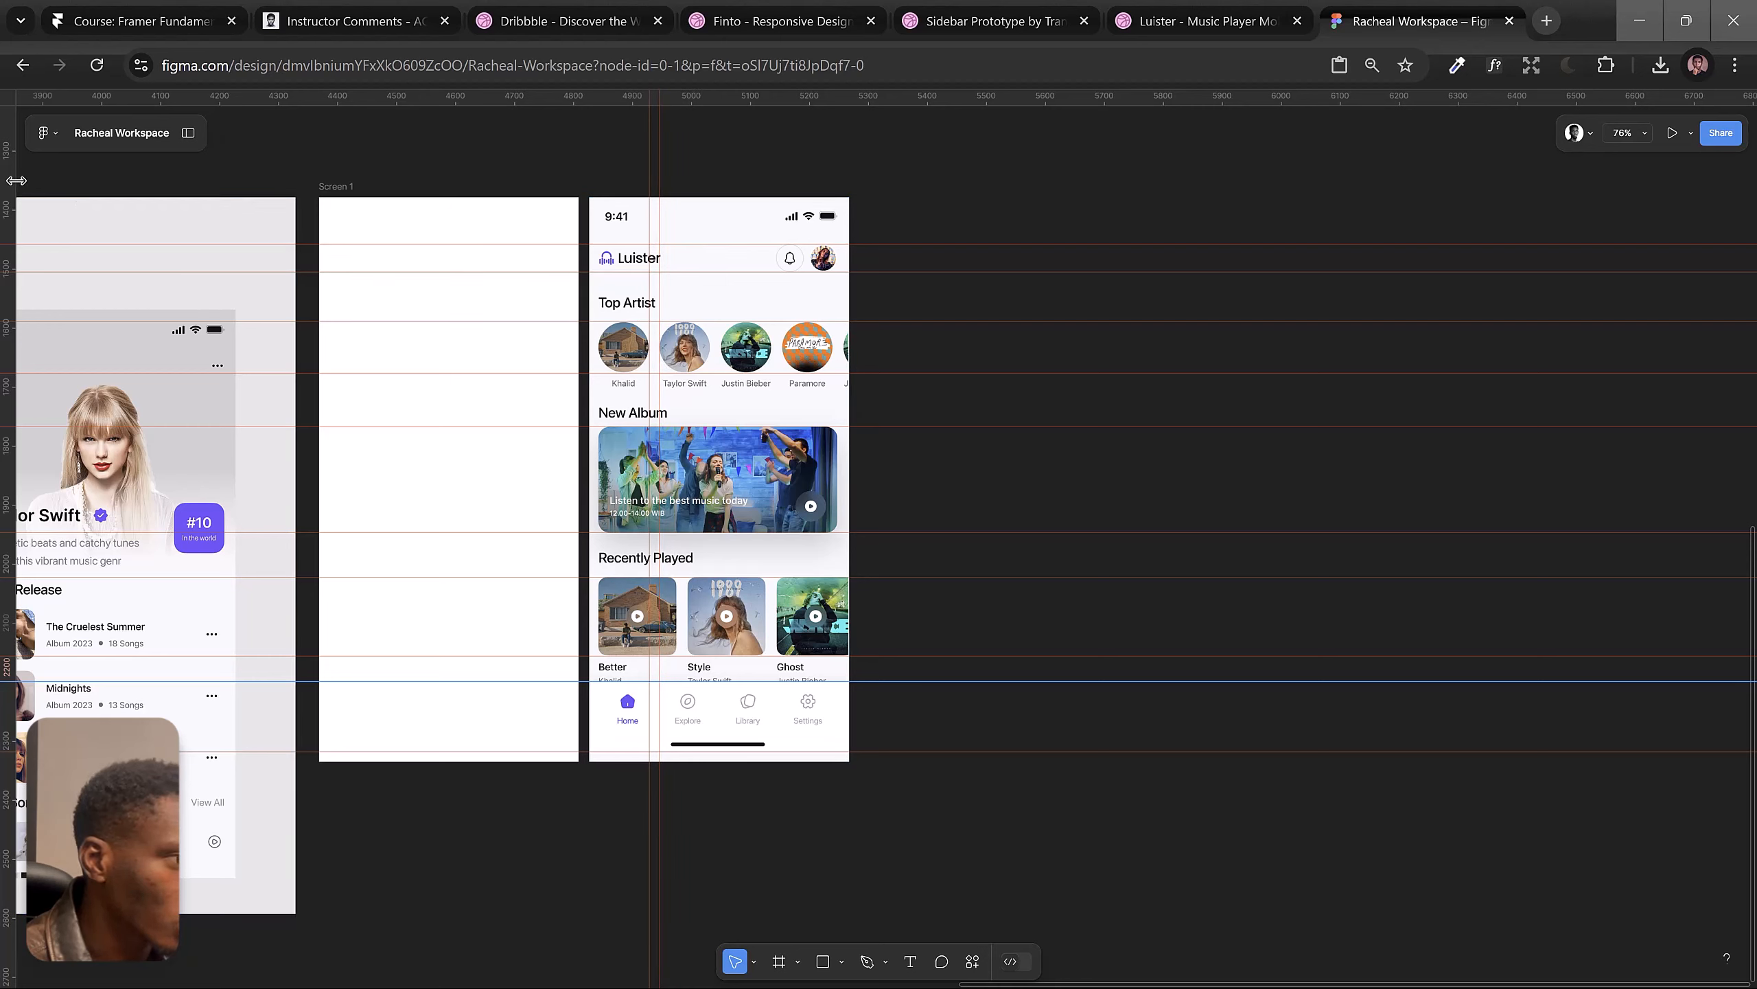
drag(9, 181, 766, 271)
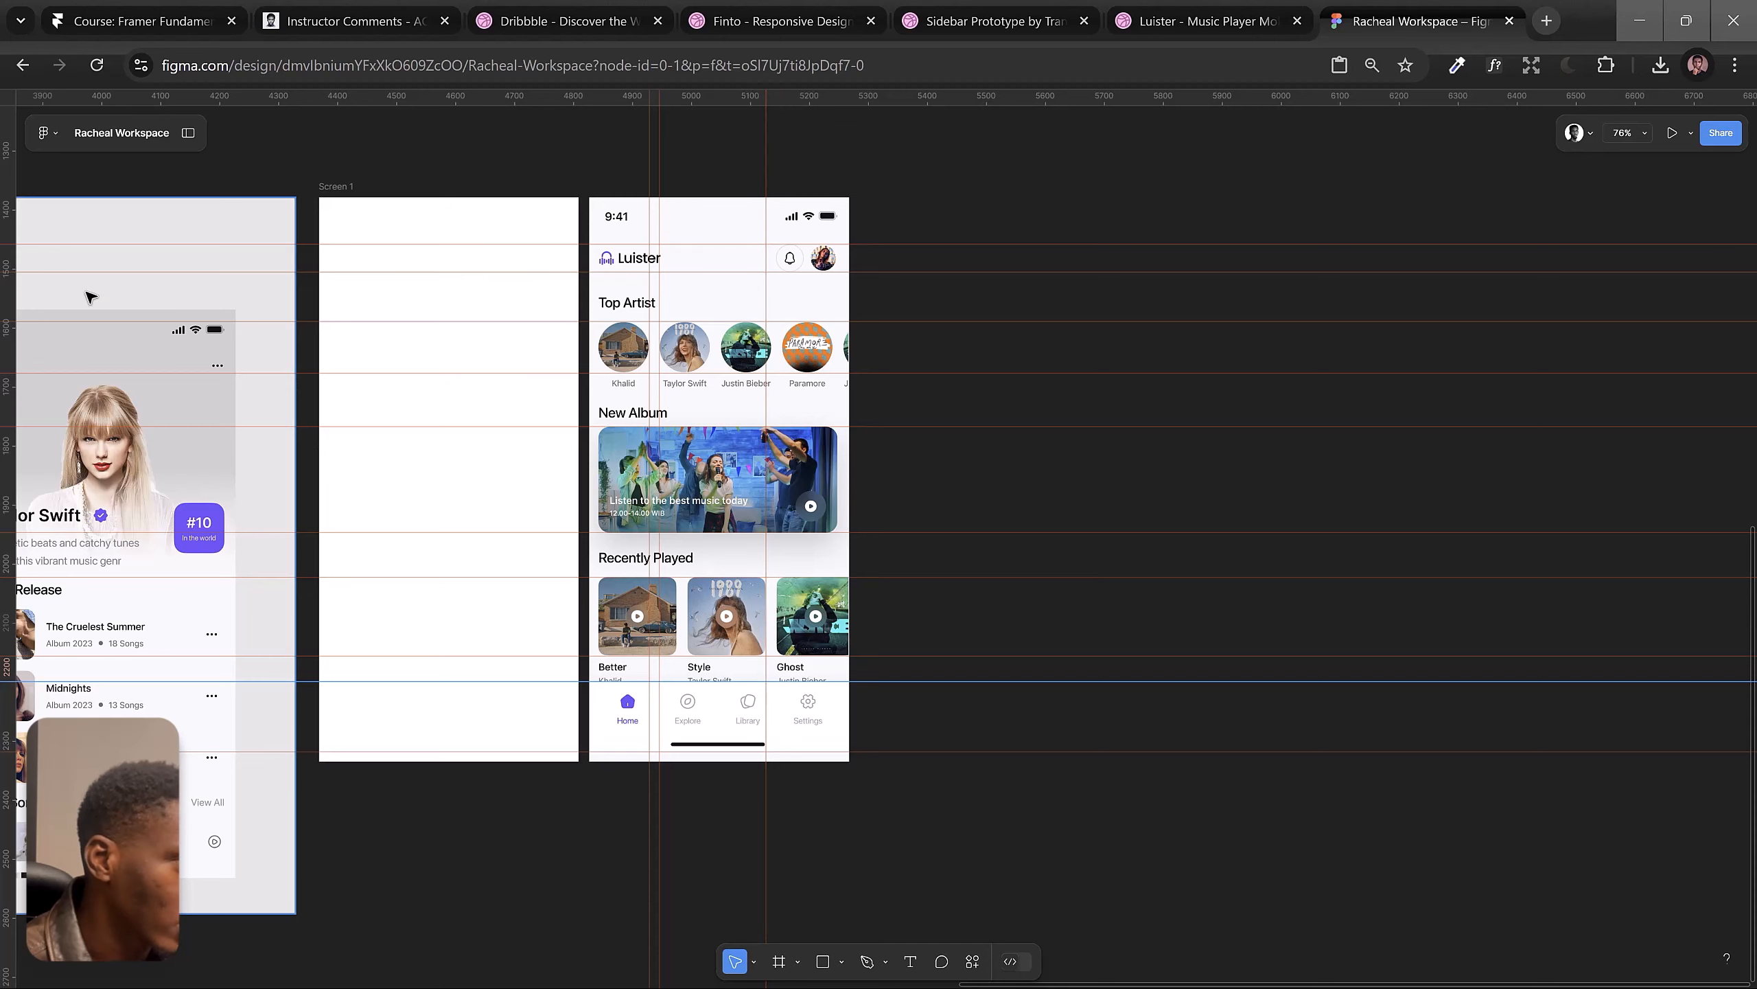
drag(12, 204, 776, 468)
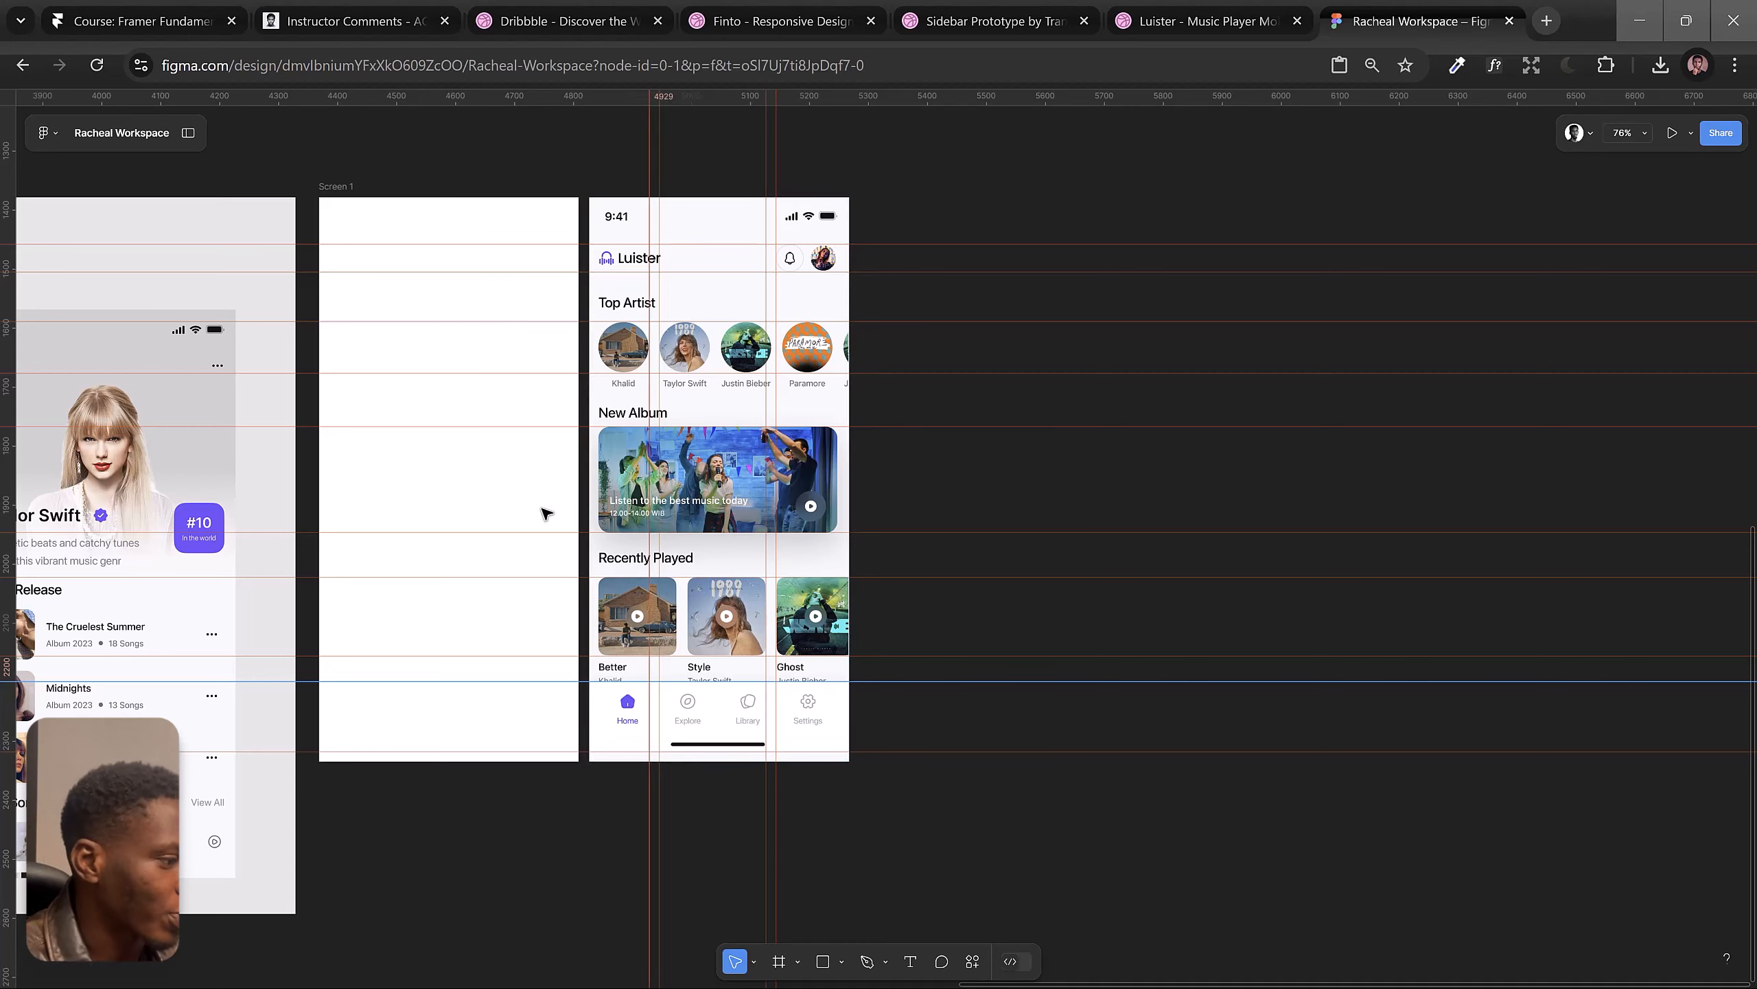
Step: Draw a circle about 87 × 87 on the Screen 1 frame, between the two Top Artist picture guides
scroll(381, 306, up, 3)
key(space)
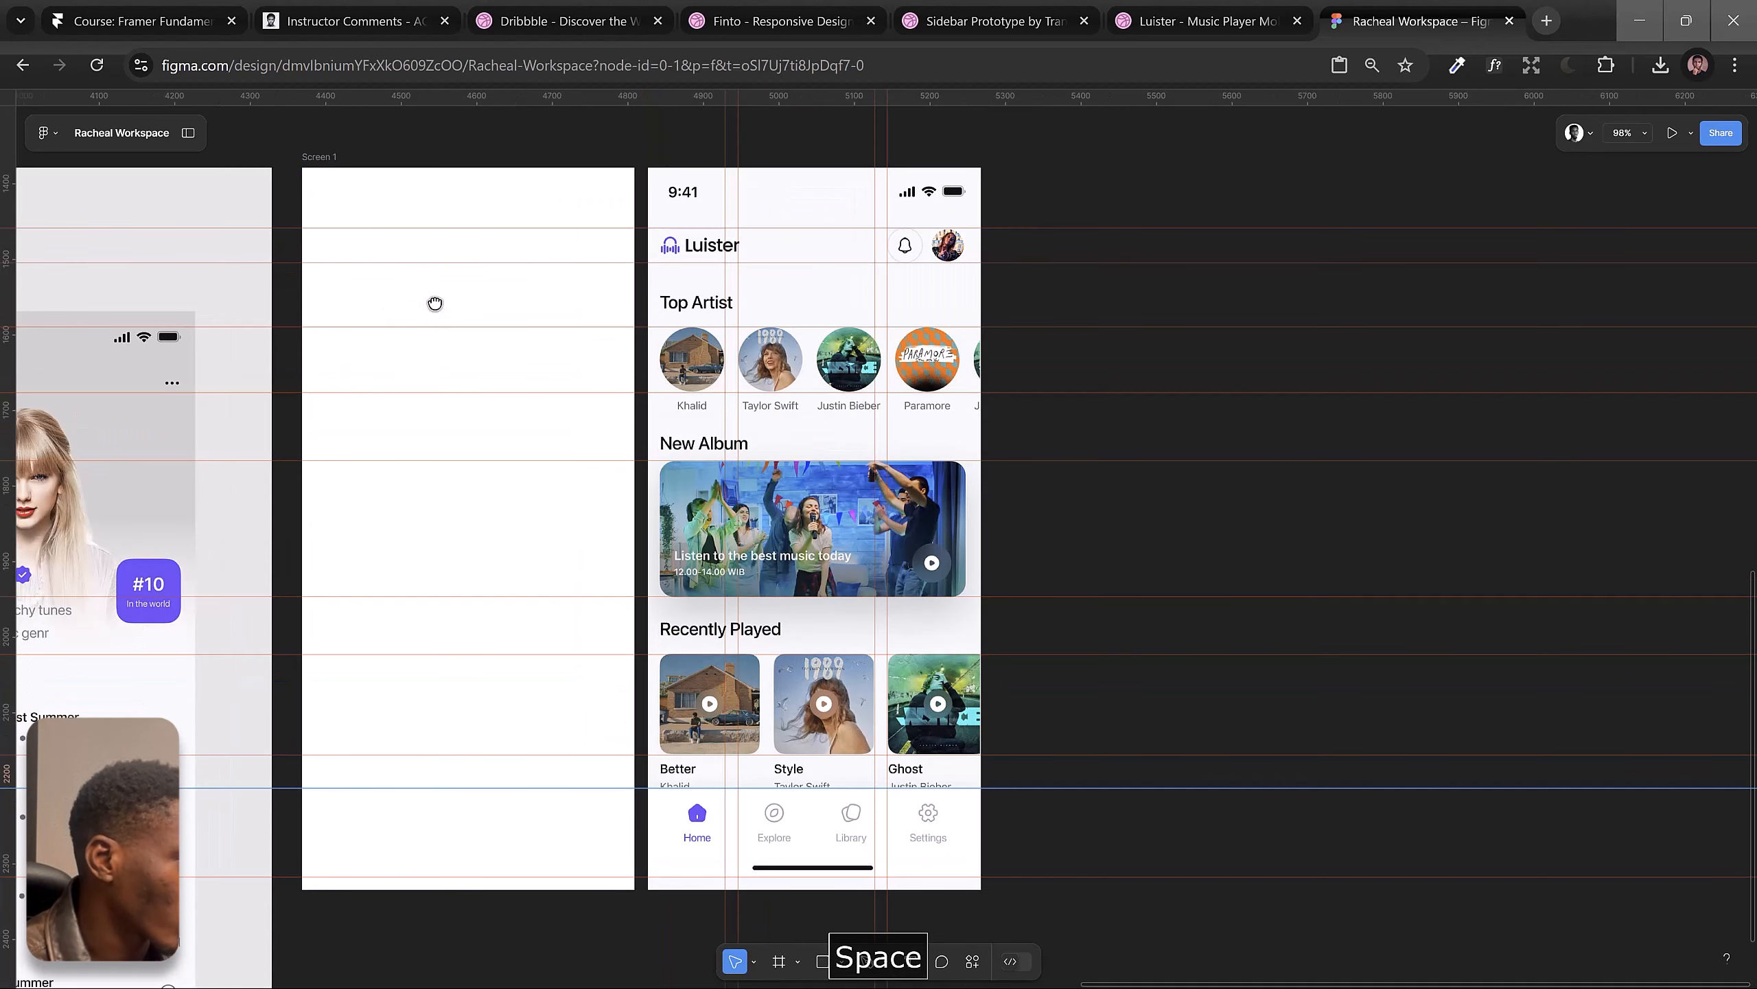
drag(432, 303, 451, 315)
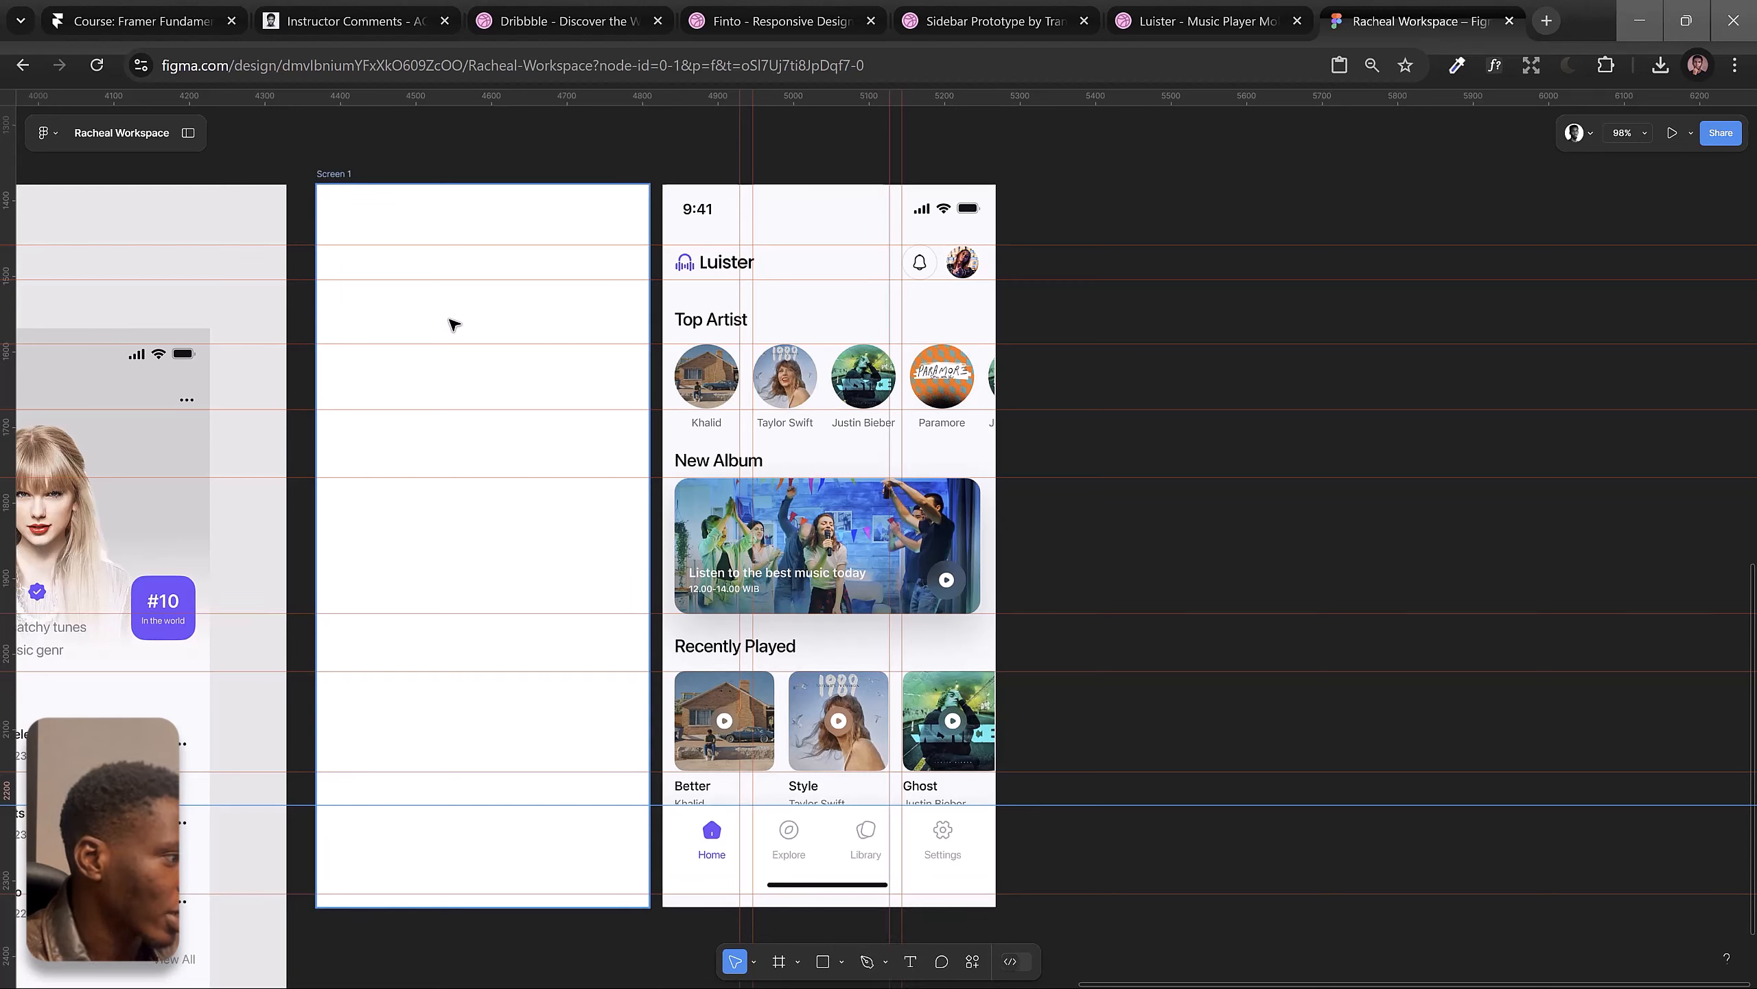
key(o)
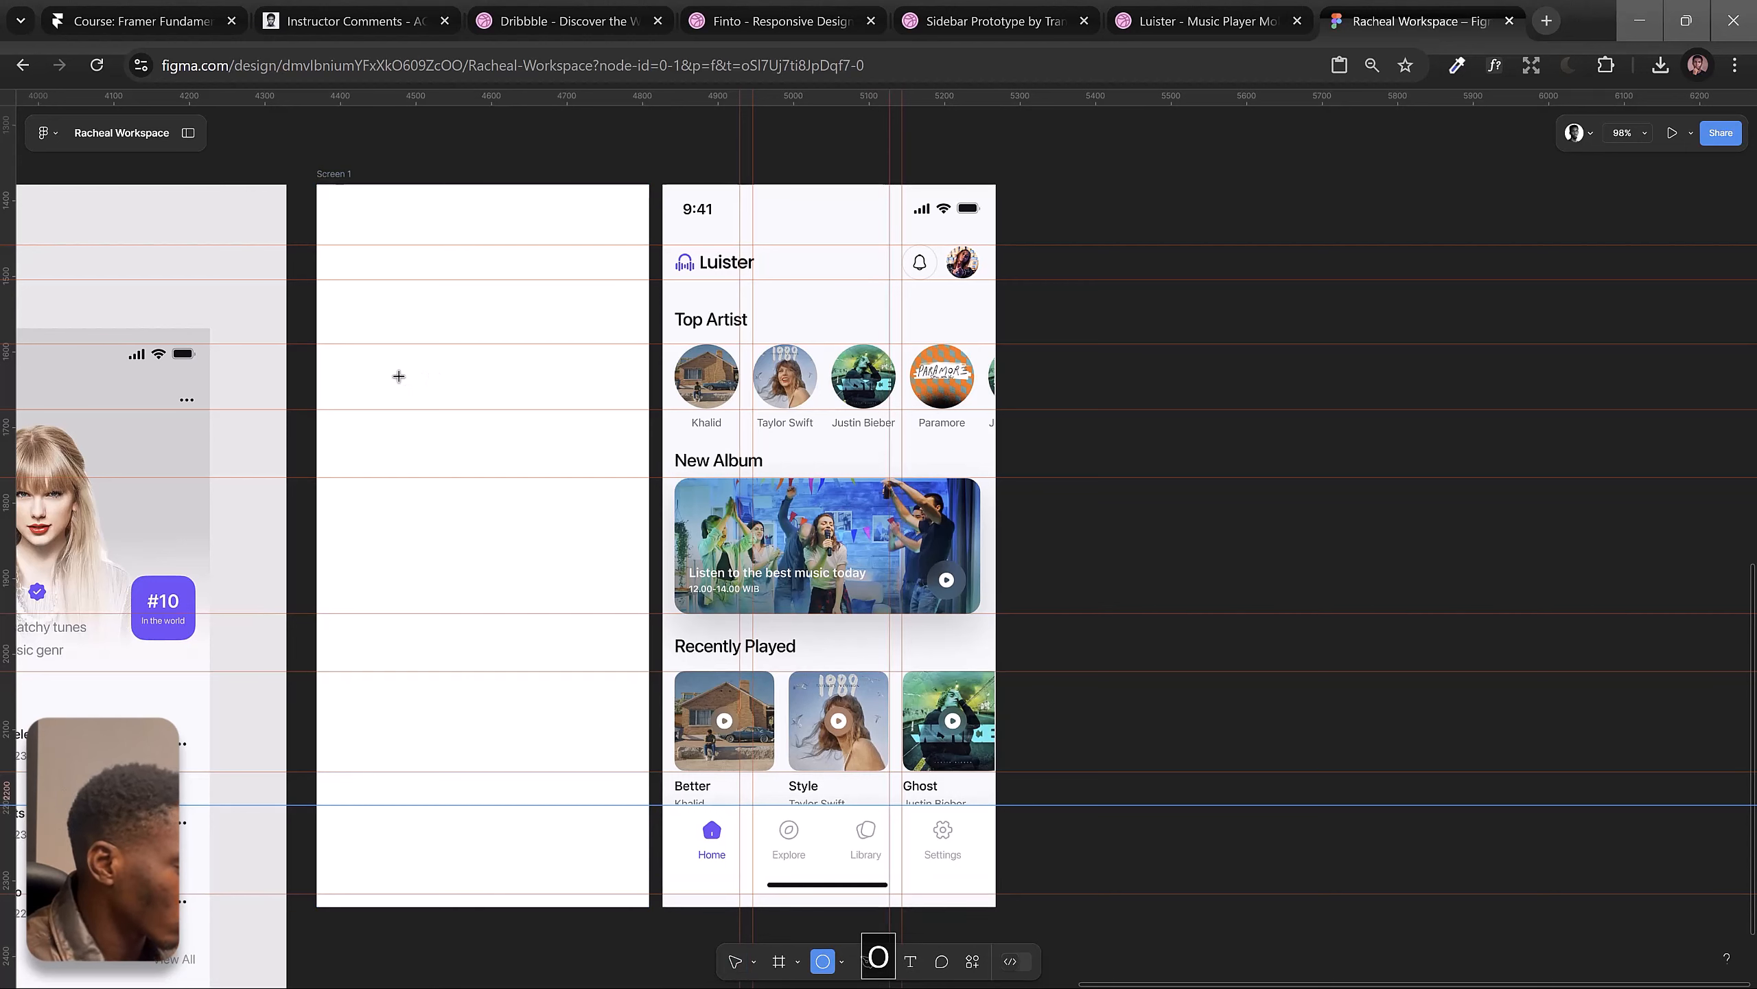
drag(343, 343, 405, 409)
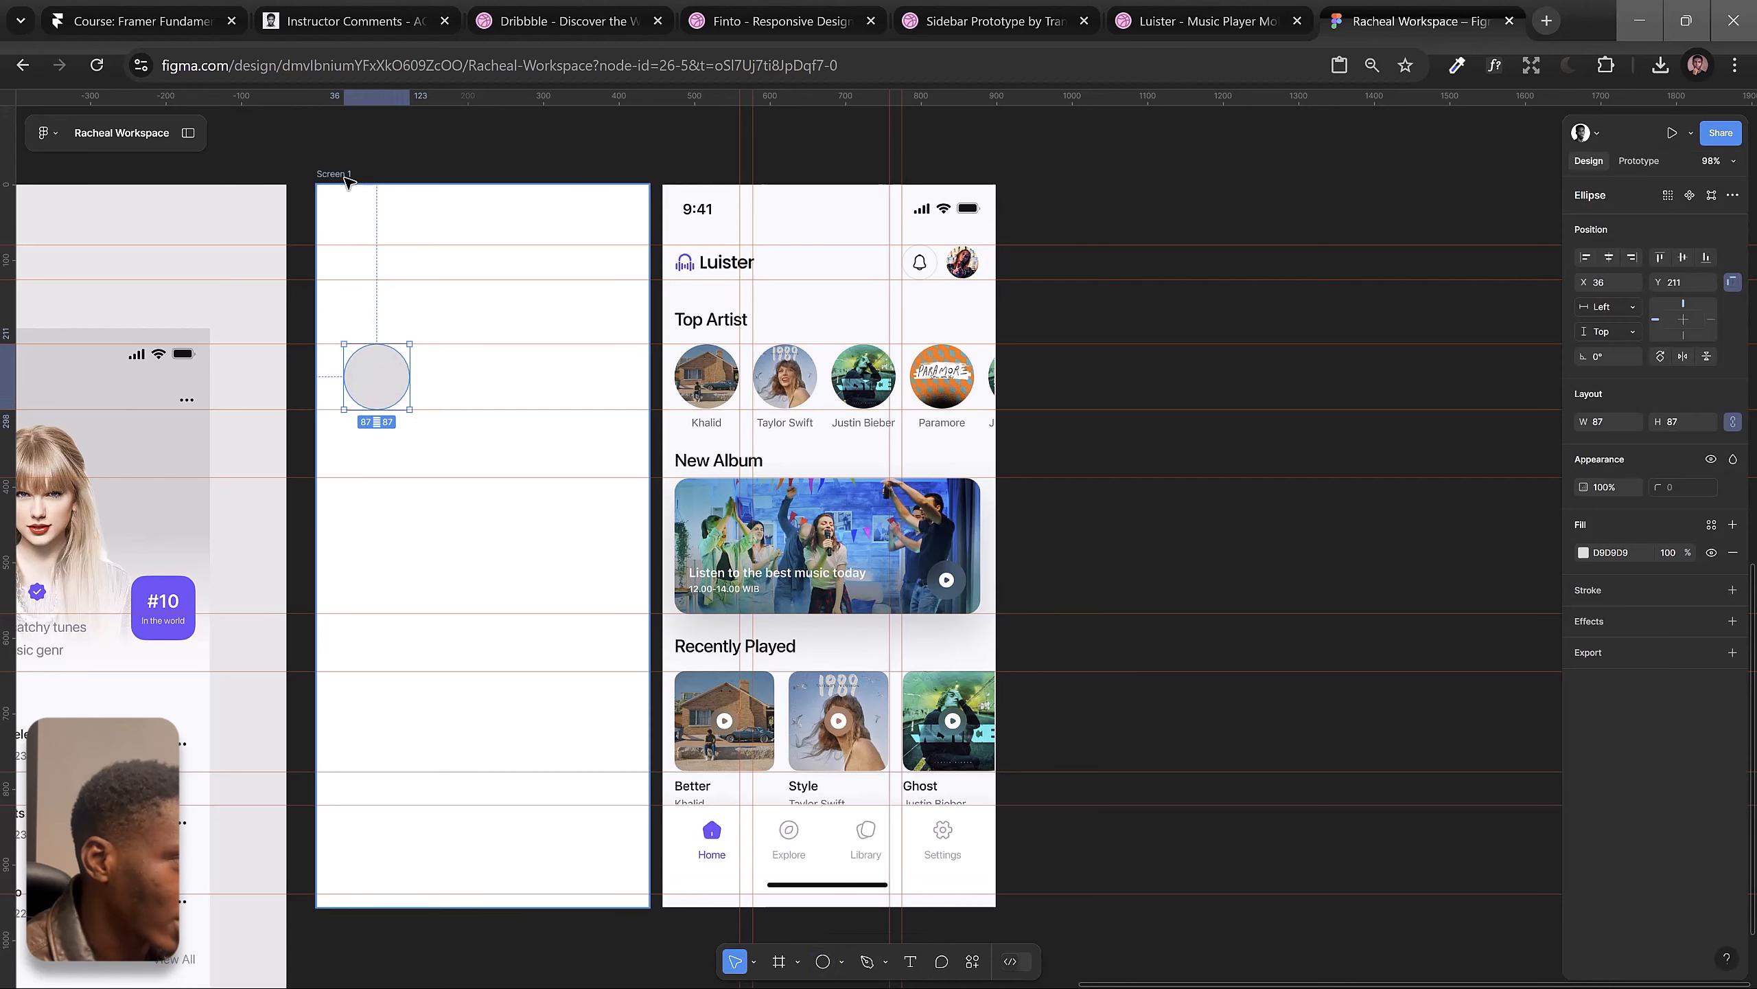
Step: Add a layout grid to the Screen 1 frame and change its type to Columns
click(341, 174)
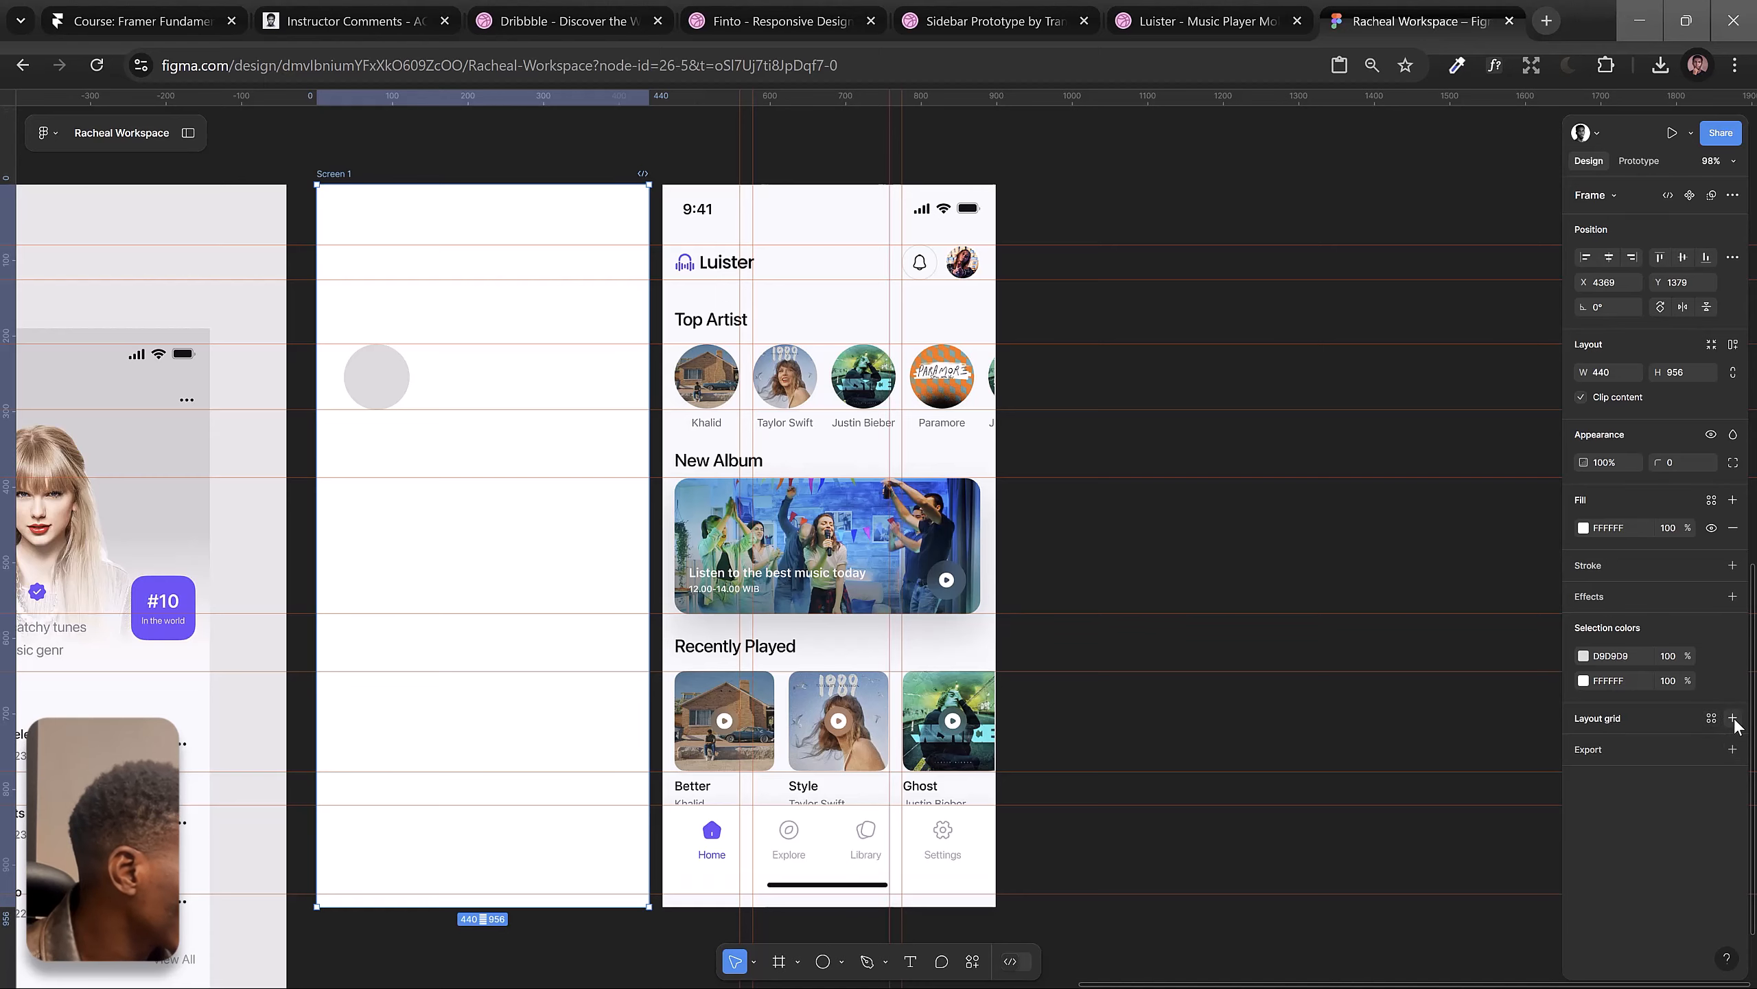
click(1733, 718)
click(1609, 748)
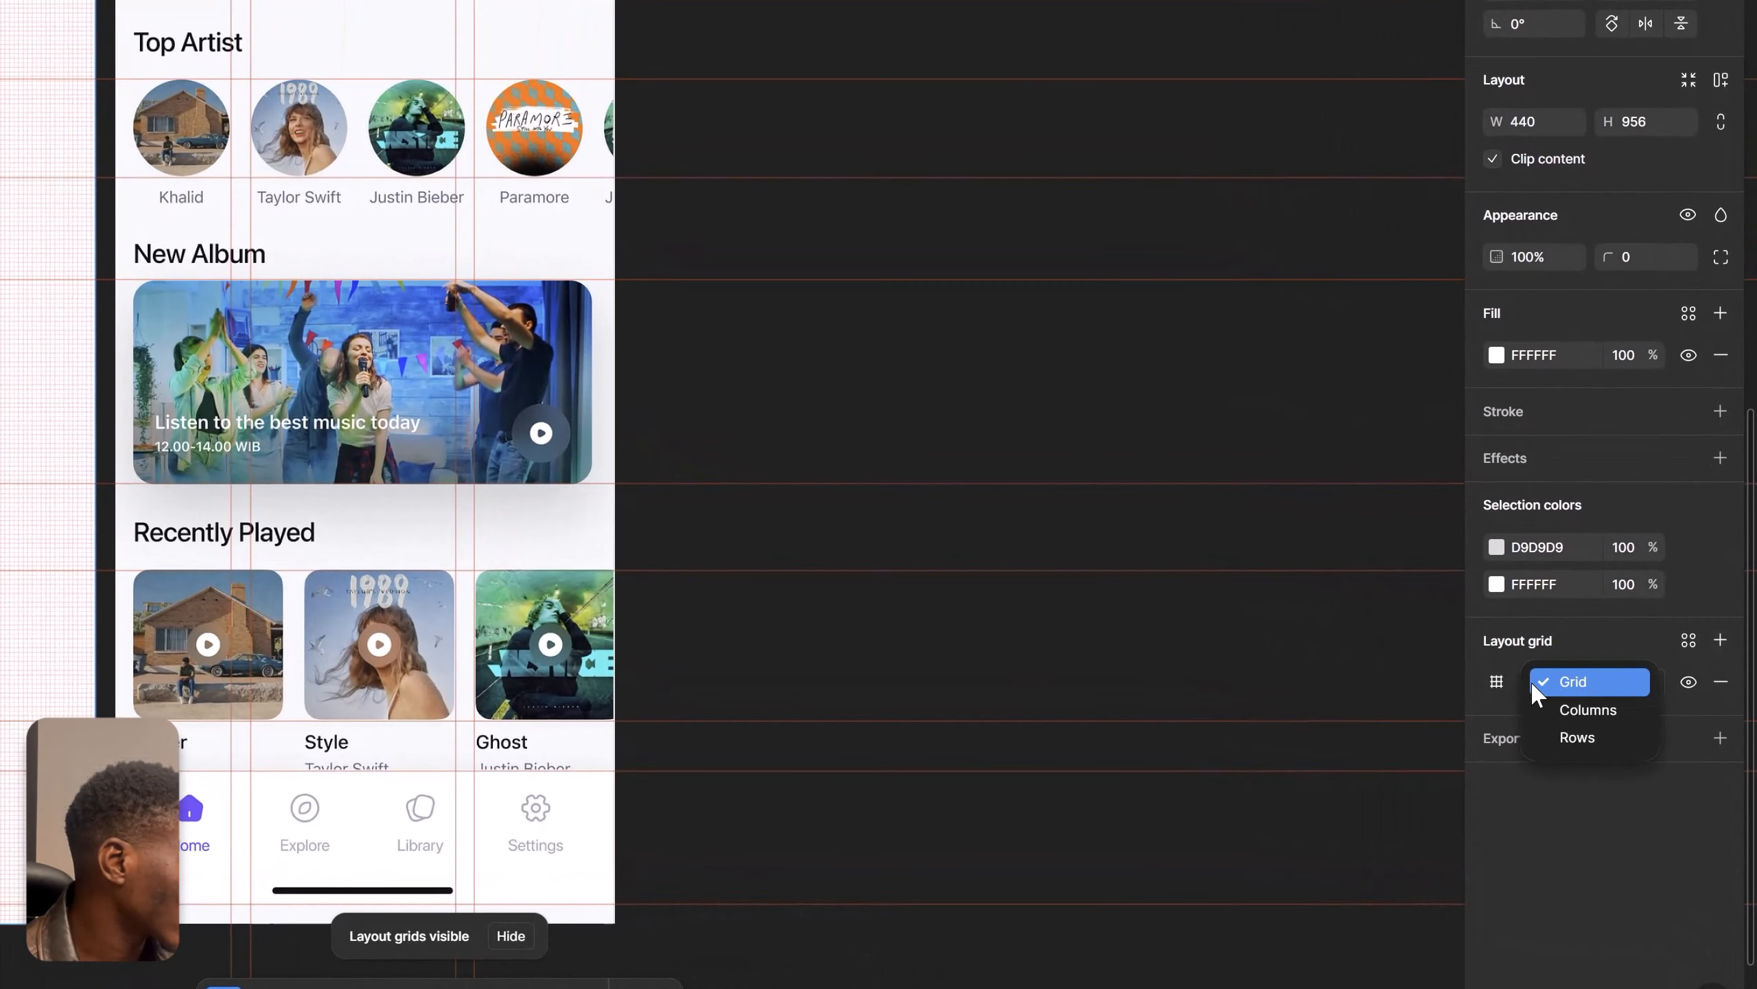
click(1564, 682)
click(1498, 681)
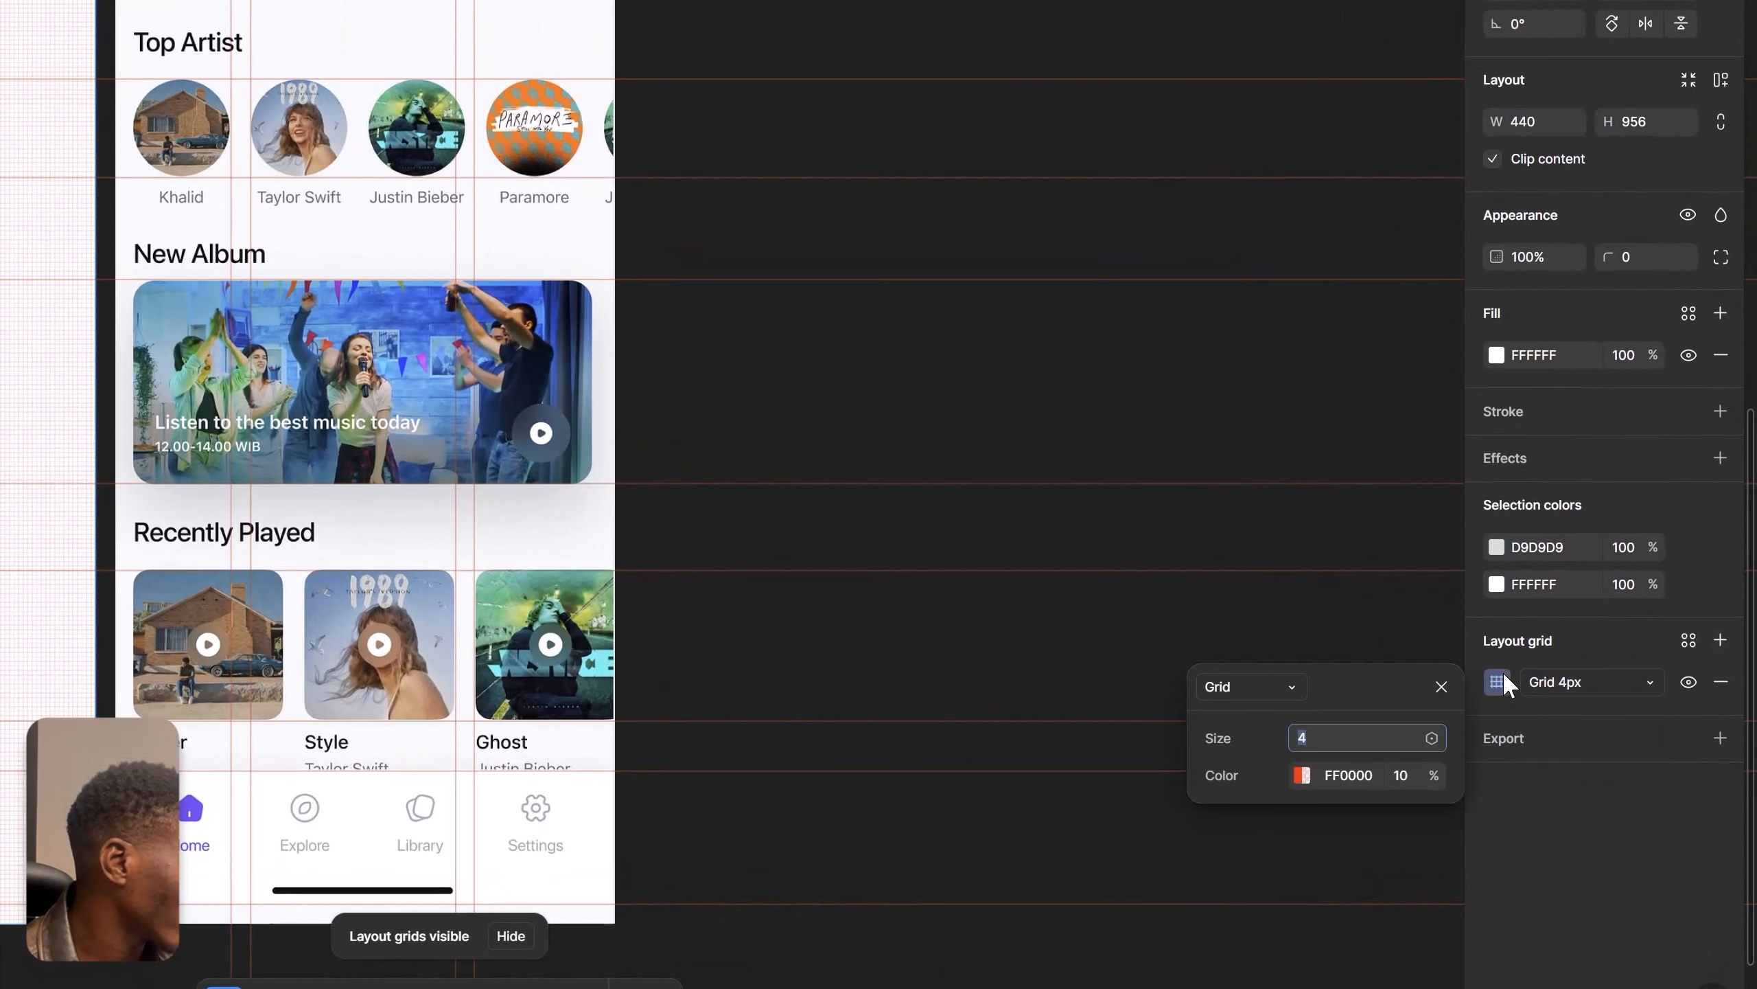
click(1250, 686)
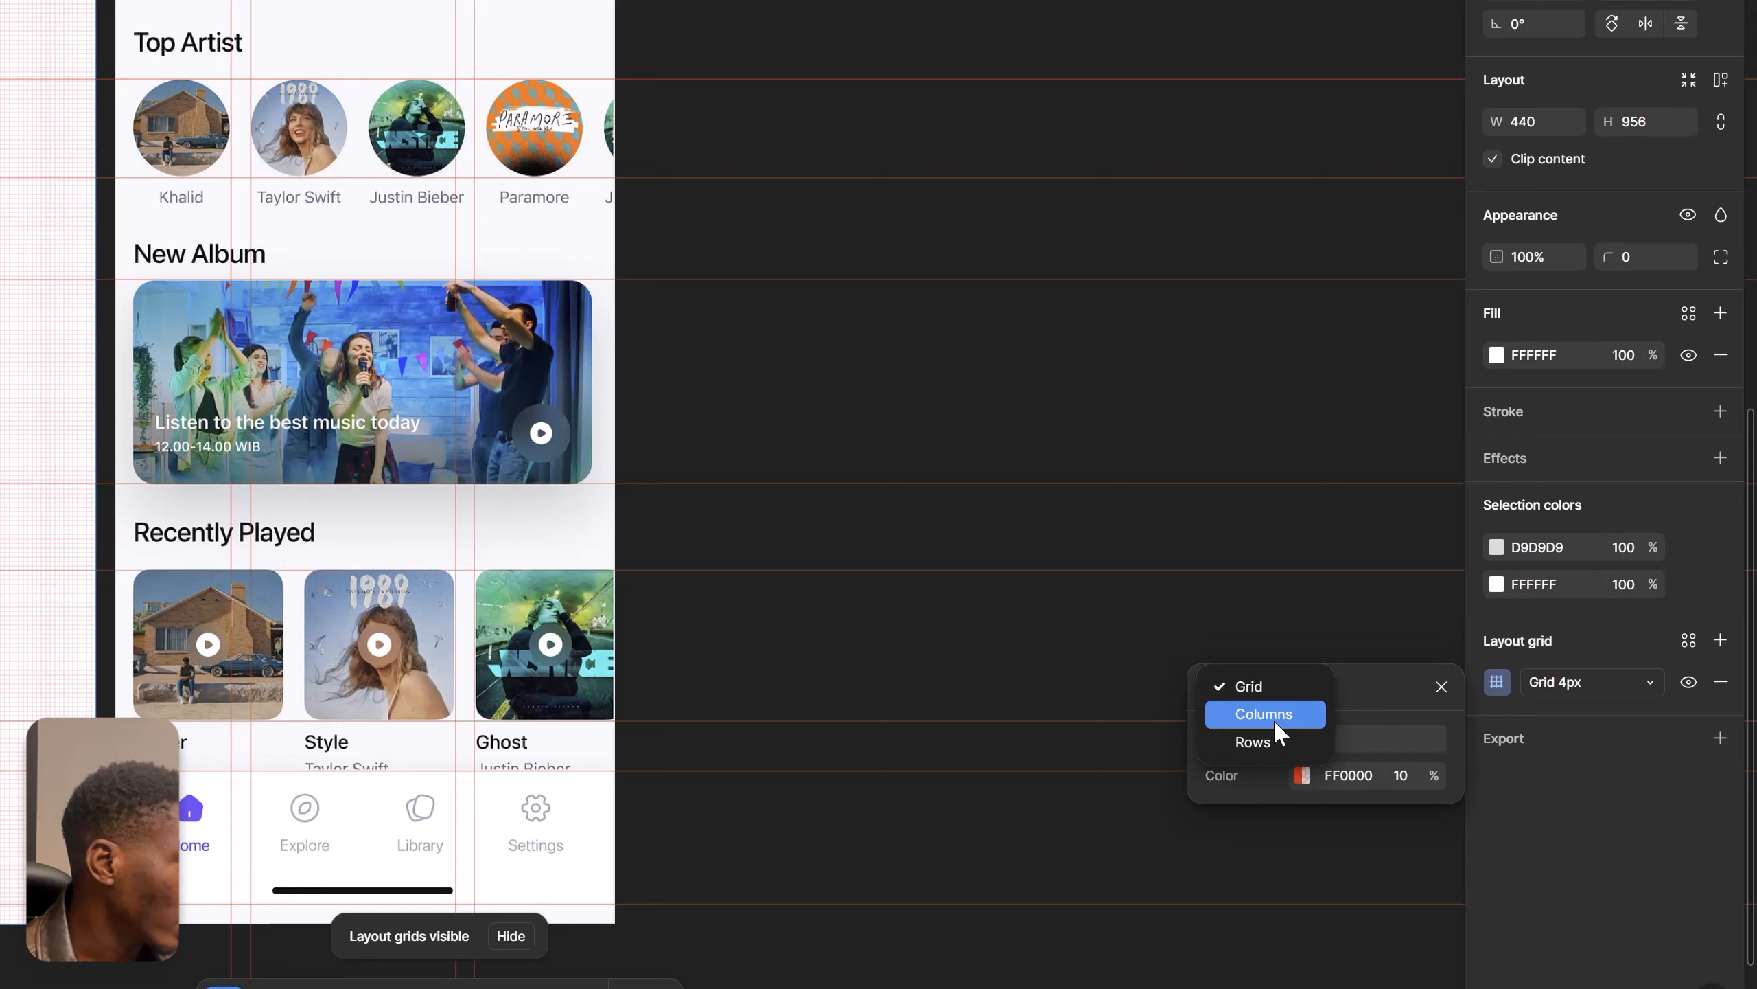
click(1274, 716)
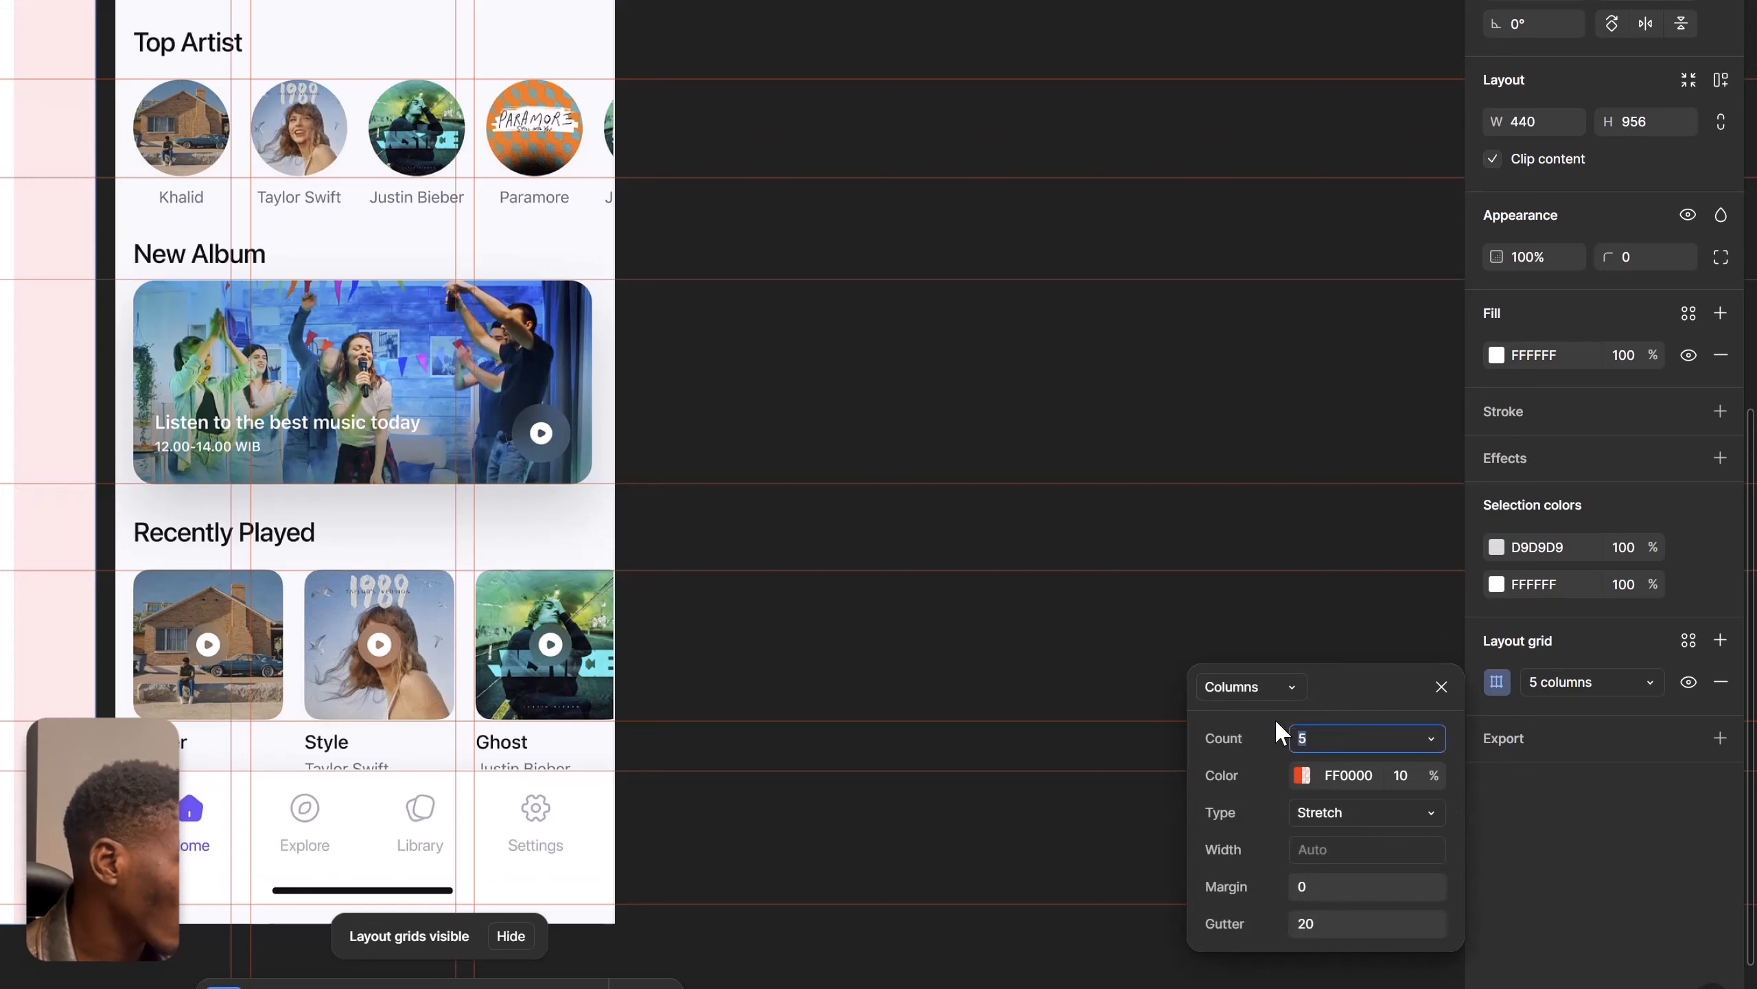
Step: Set the column grid to a count of 4 with a margin of 20
text(4)
click(1331, 878)
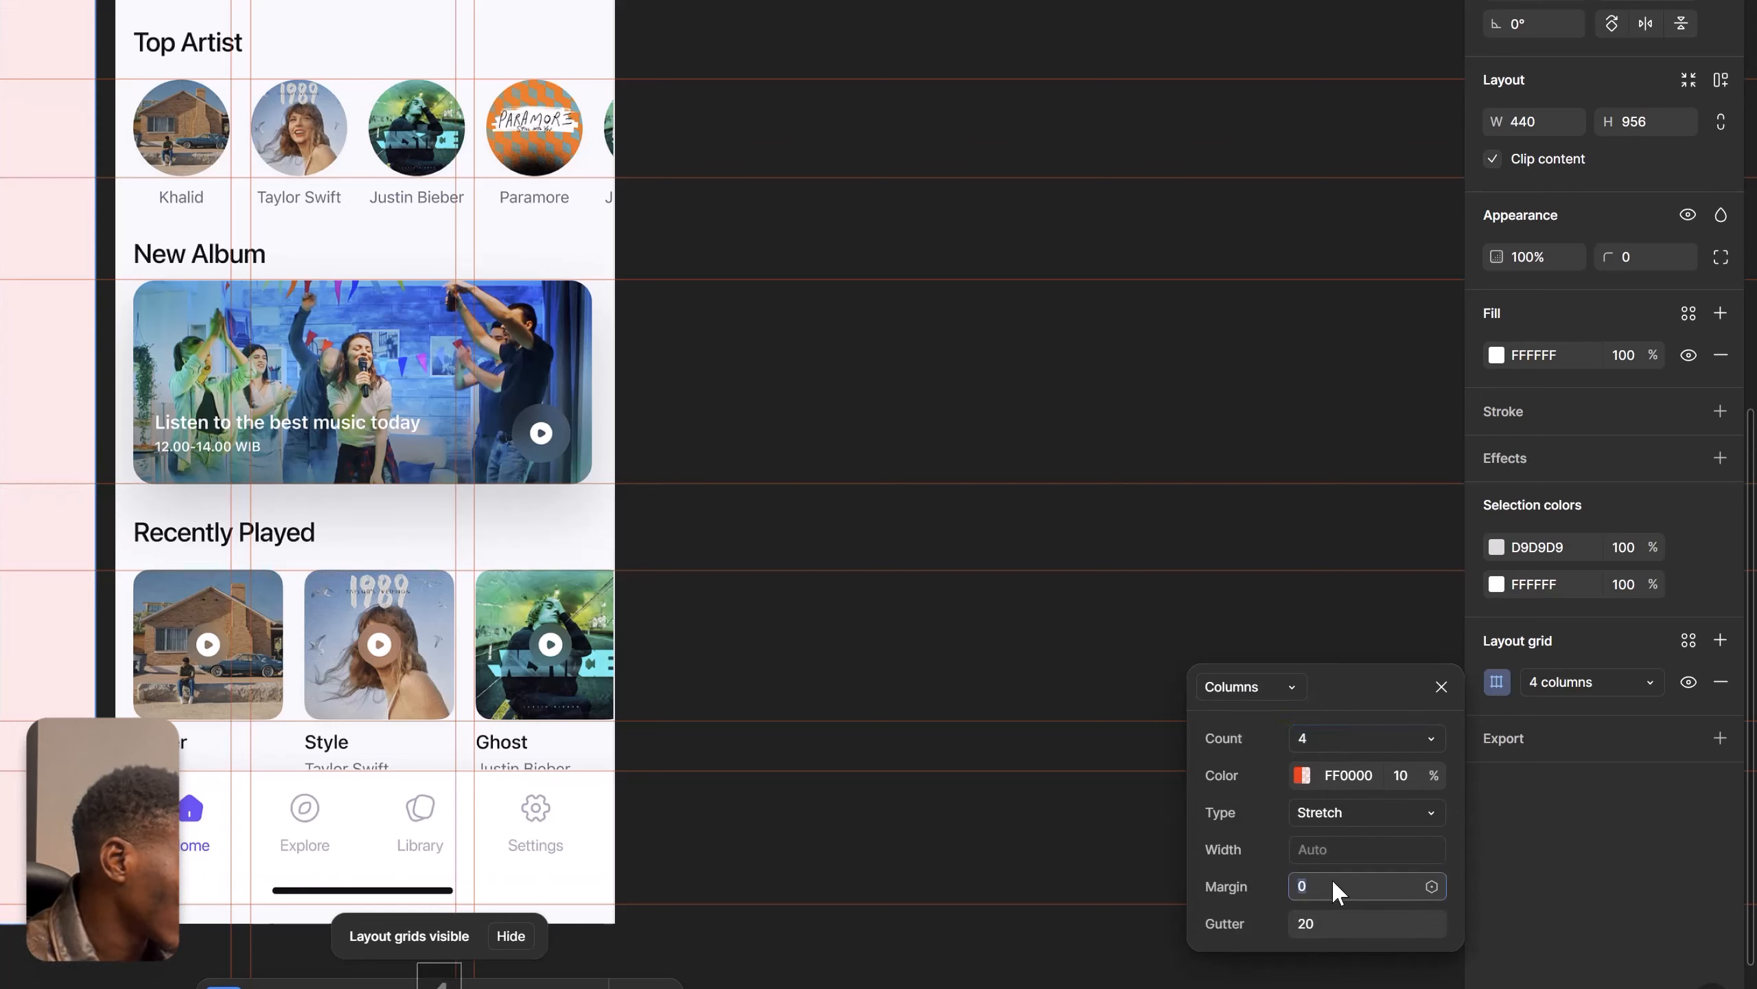
text(2)
key(Return)
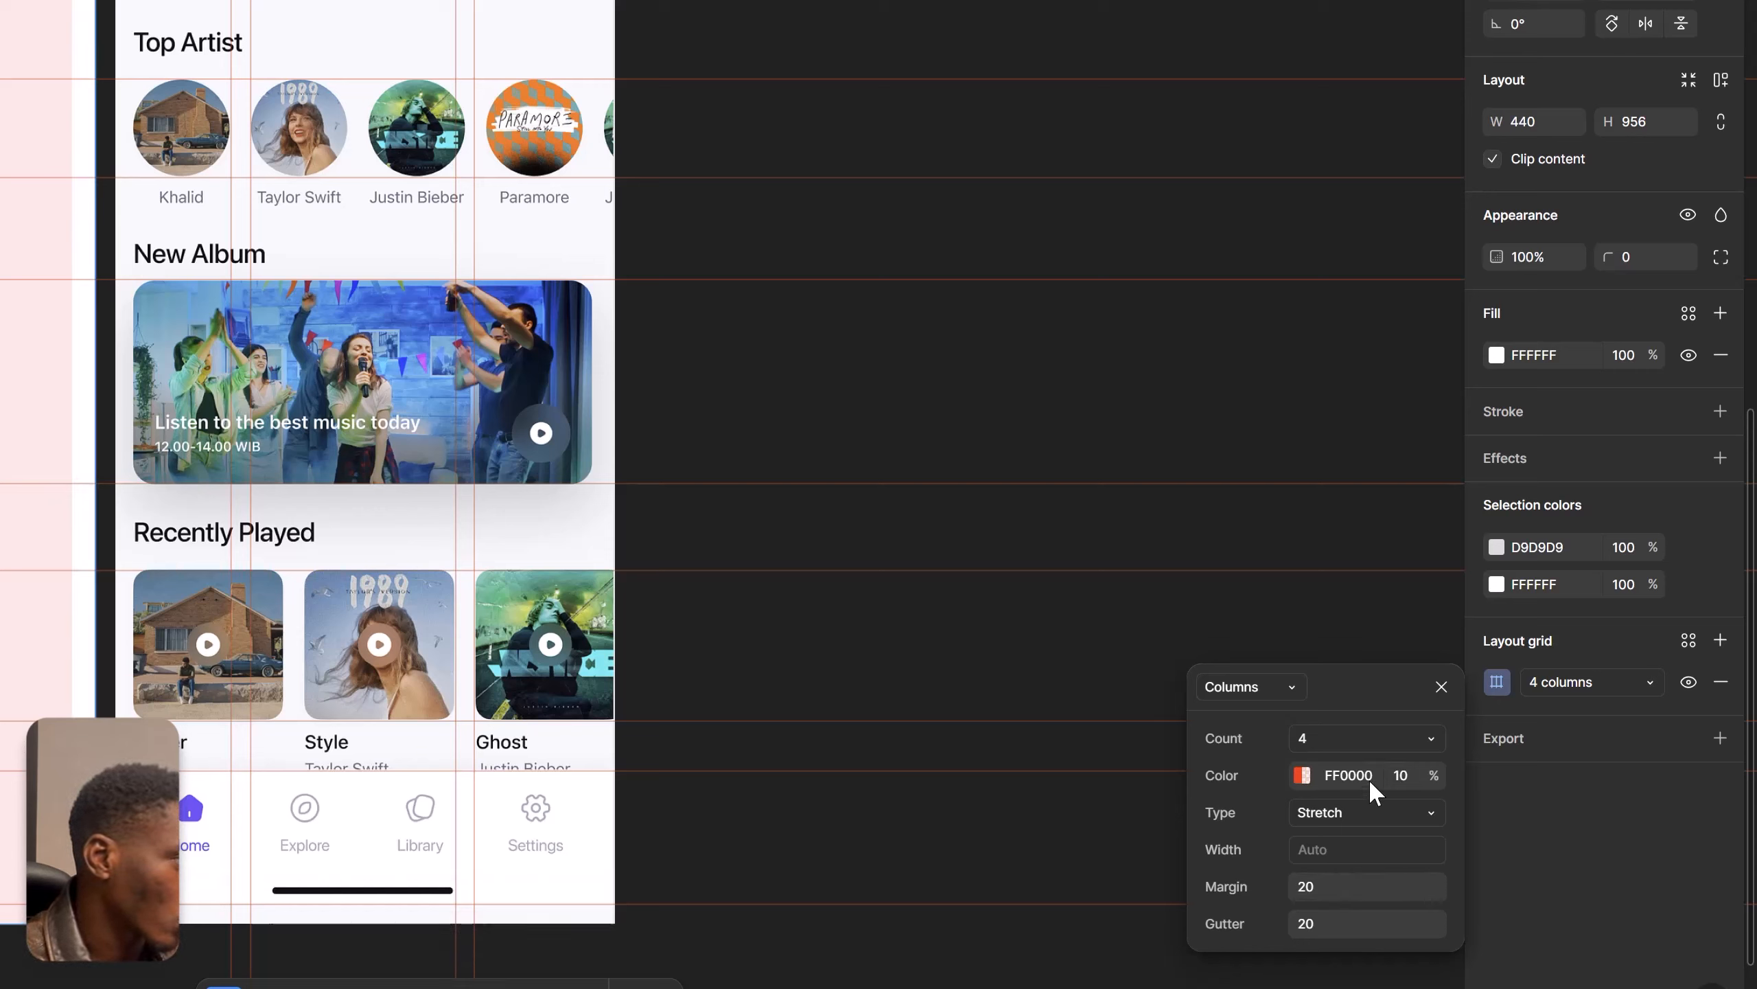
click(1441, 685)
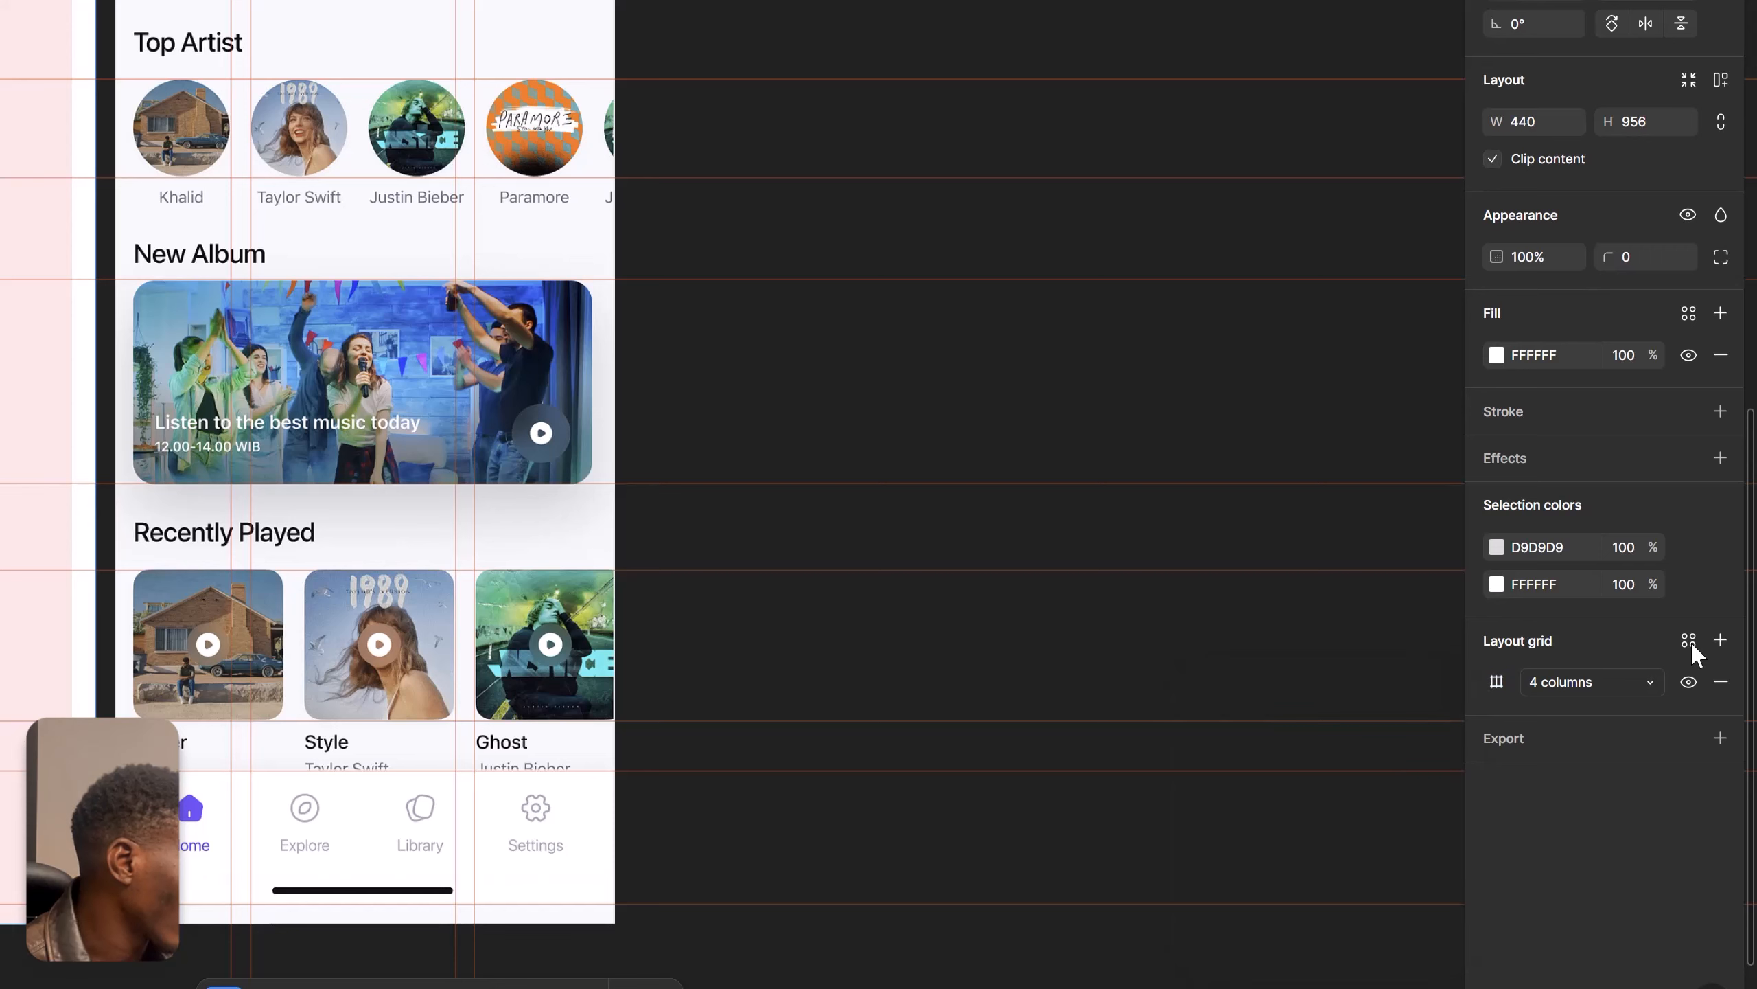
Step: Add a second layout grid to Screen 1 as Rows with a count of 1000
click(1721, 639)
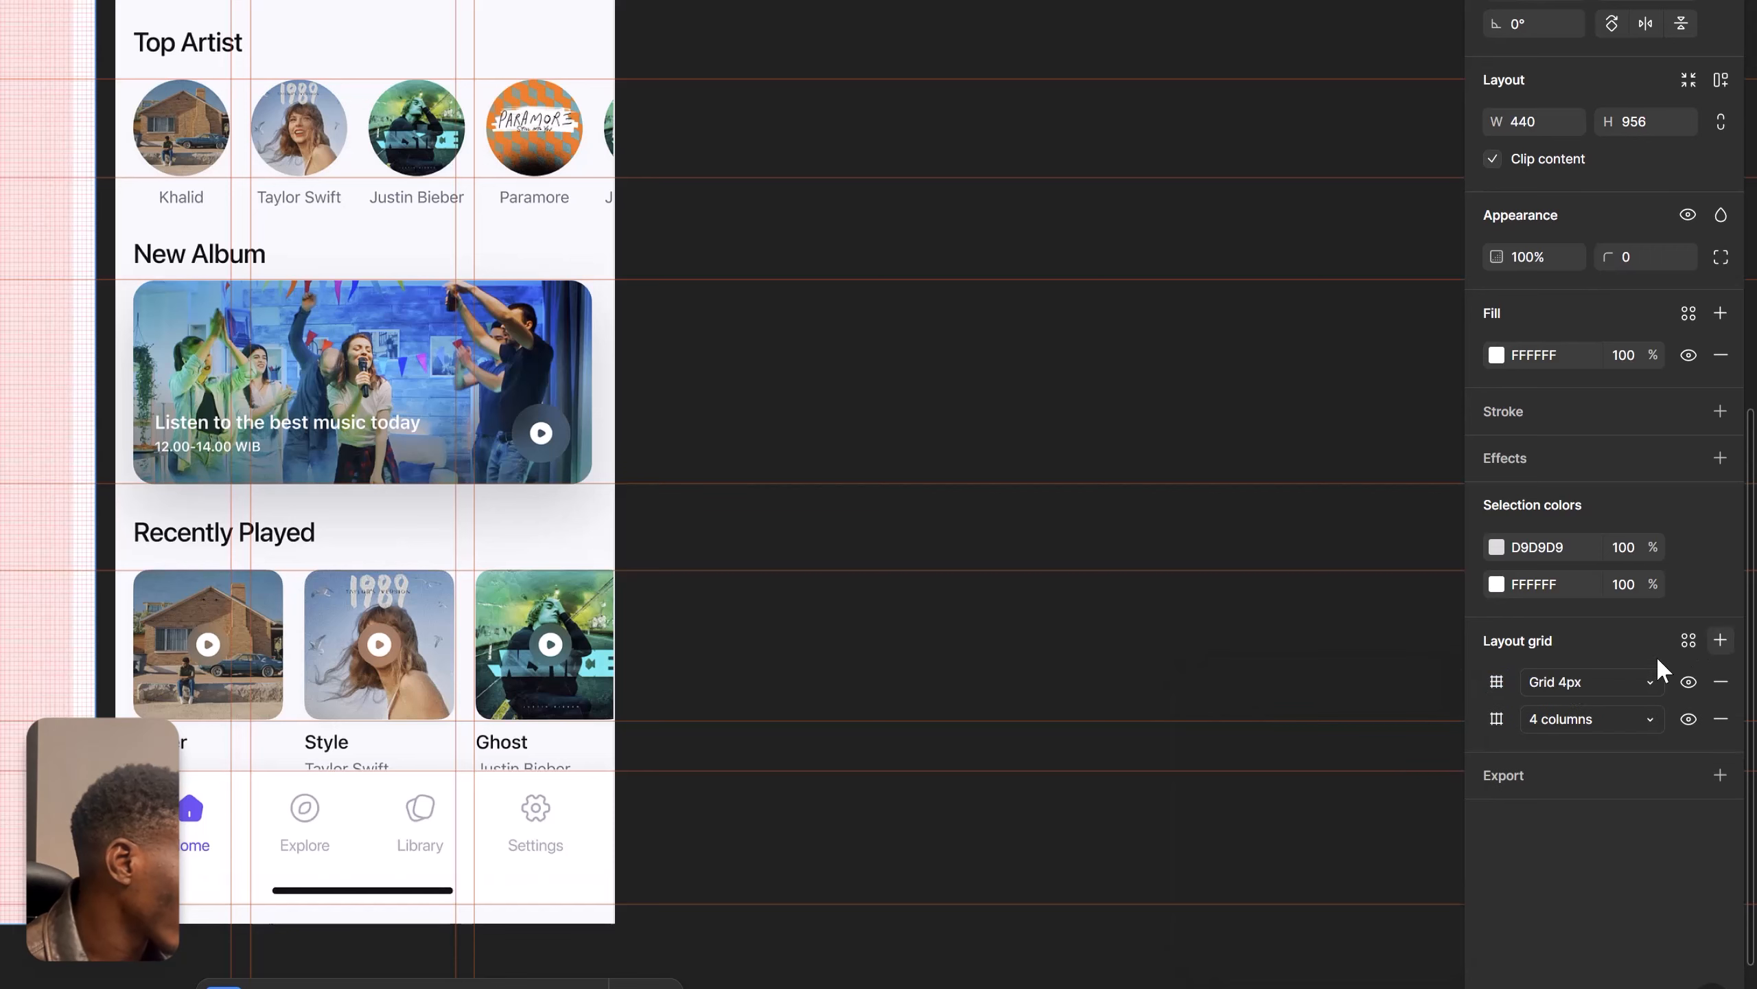
click(1565, 682)
click(1565, 738)
click(1502, 682)
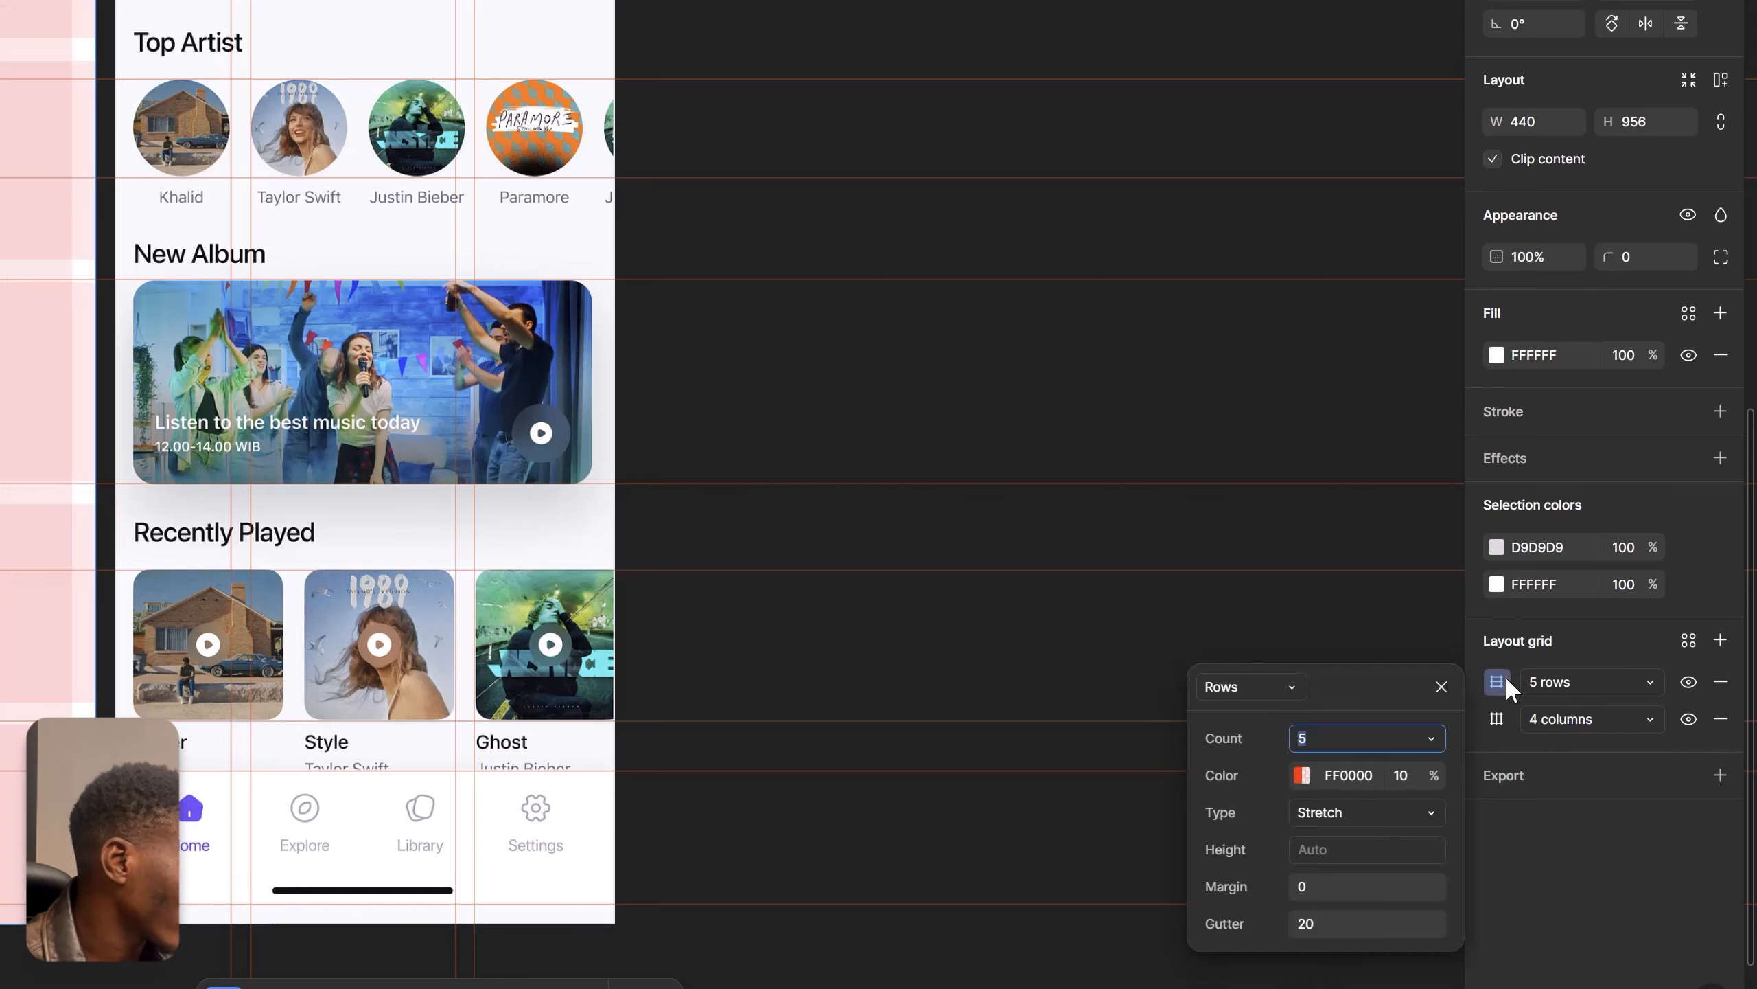
text(1000)
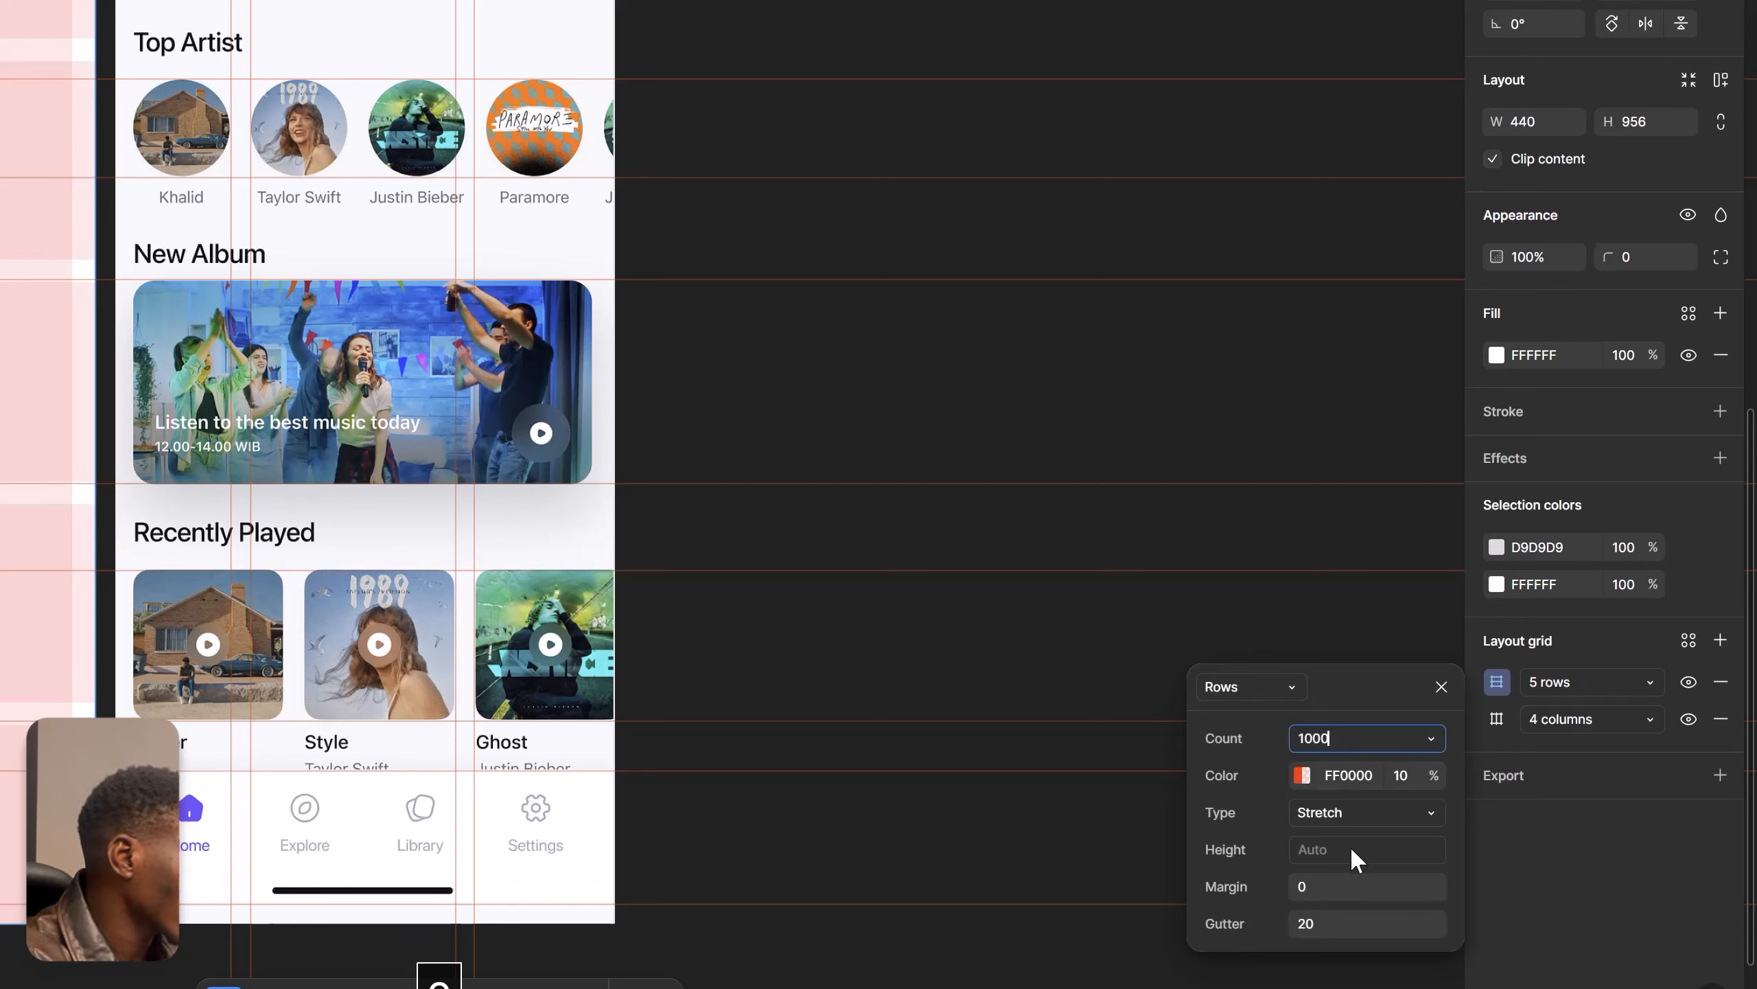
Step: Set the row grid's type to Top and its gutter to 12
click(1368, 812)
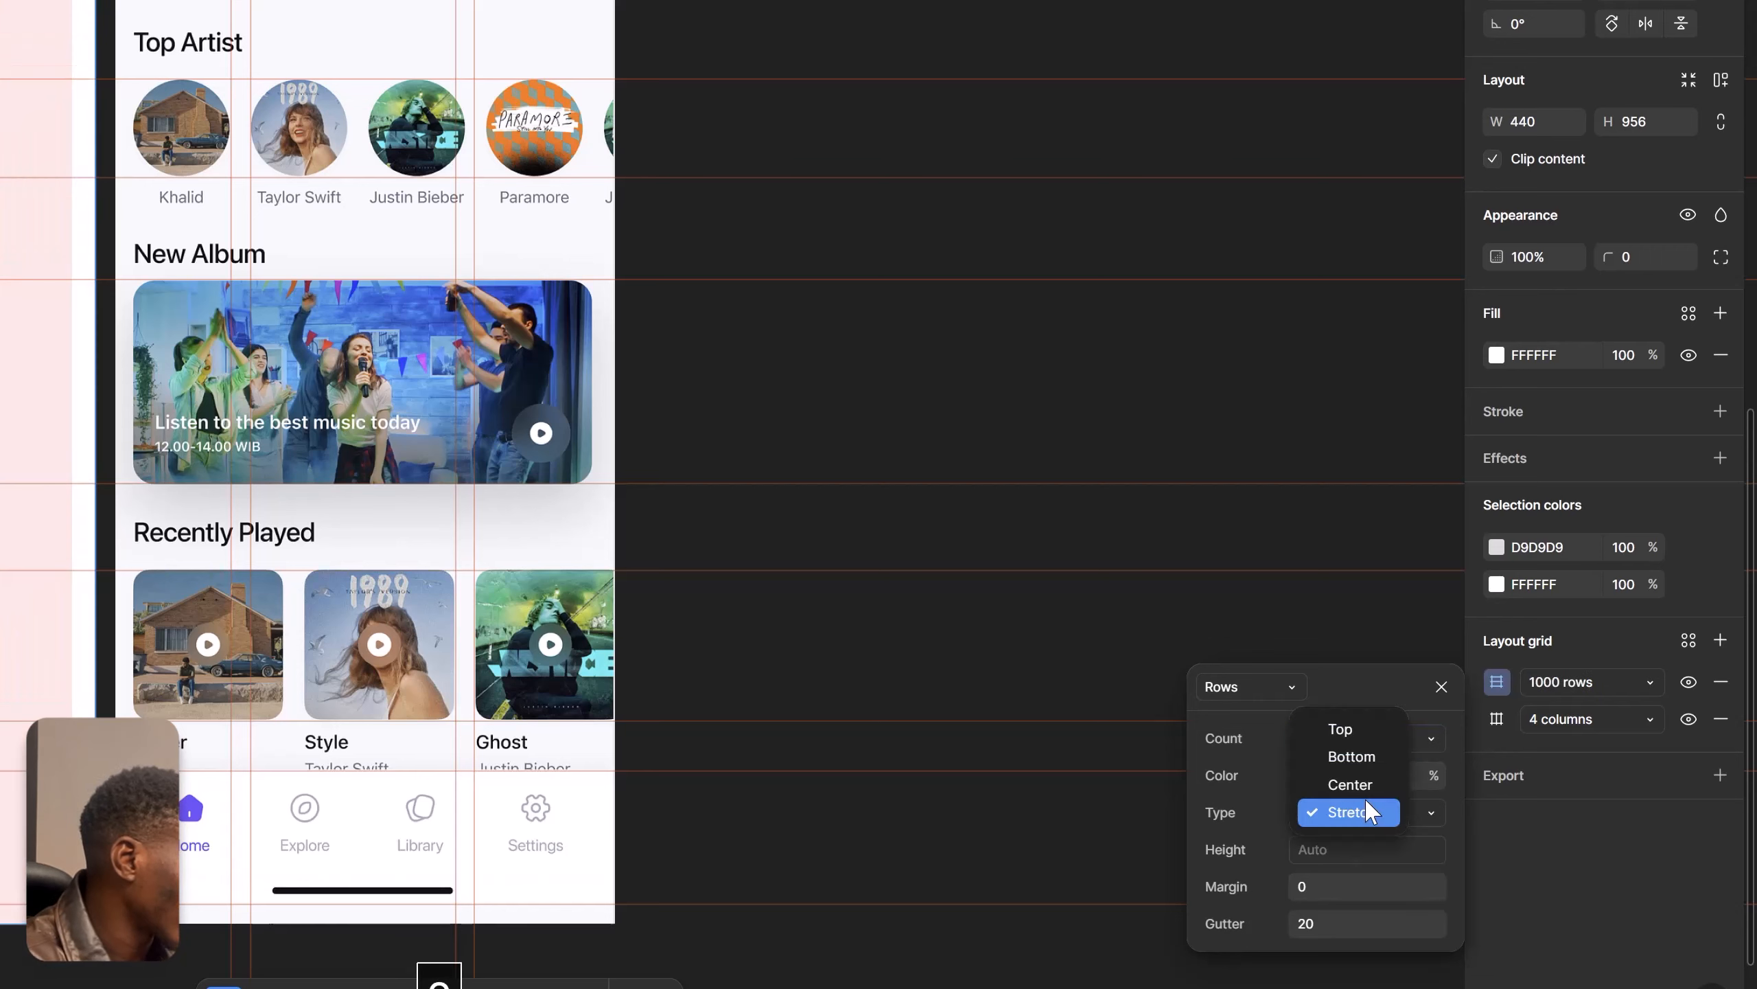
click(1384, 729)
click(1318, 922)
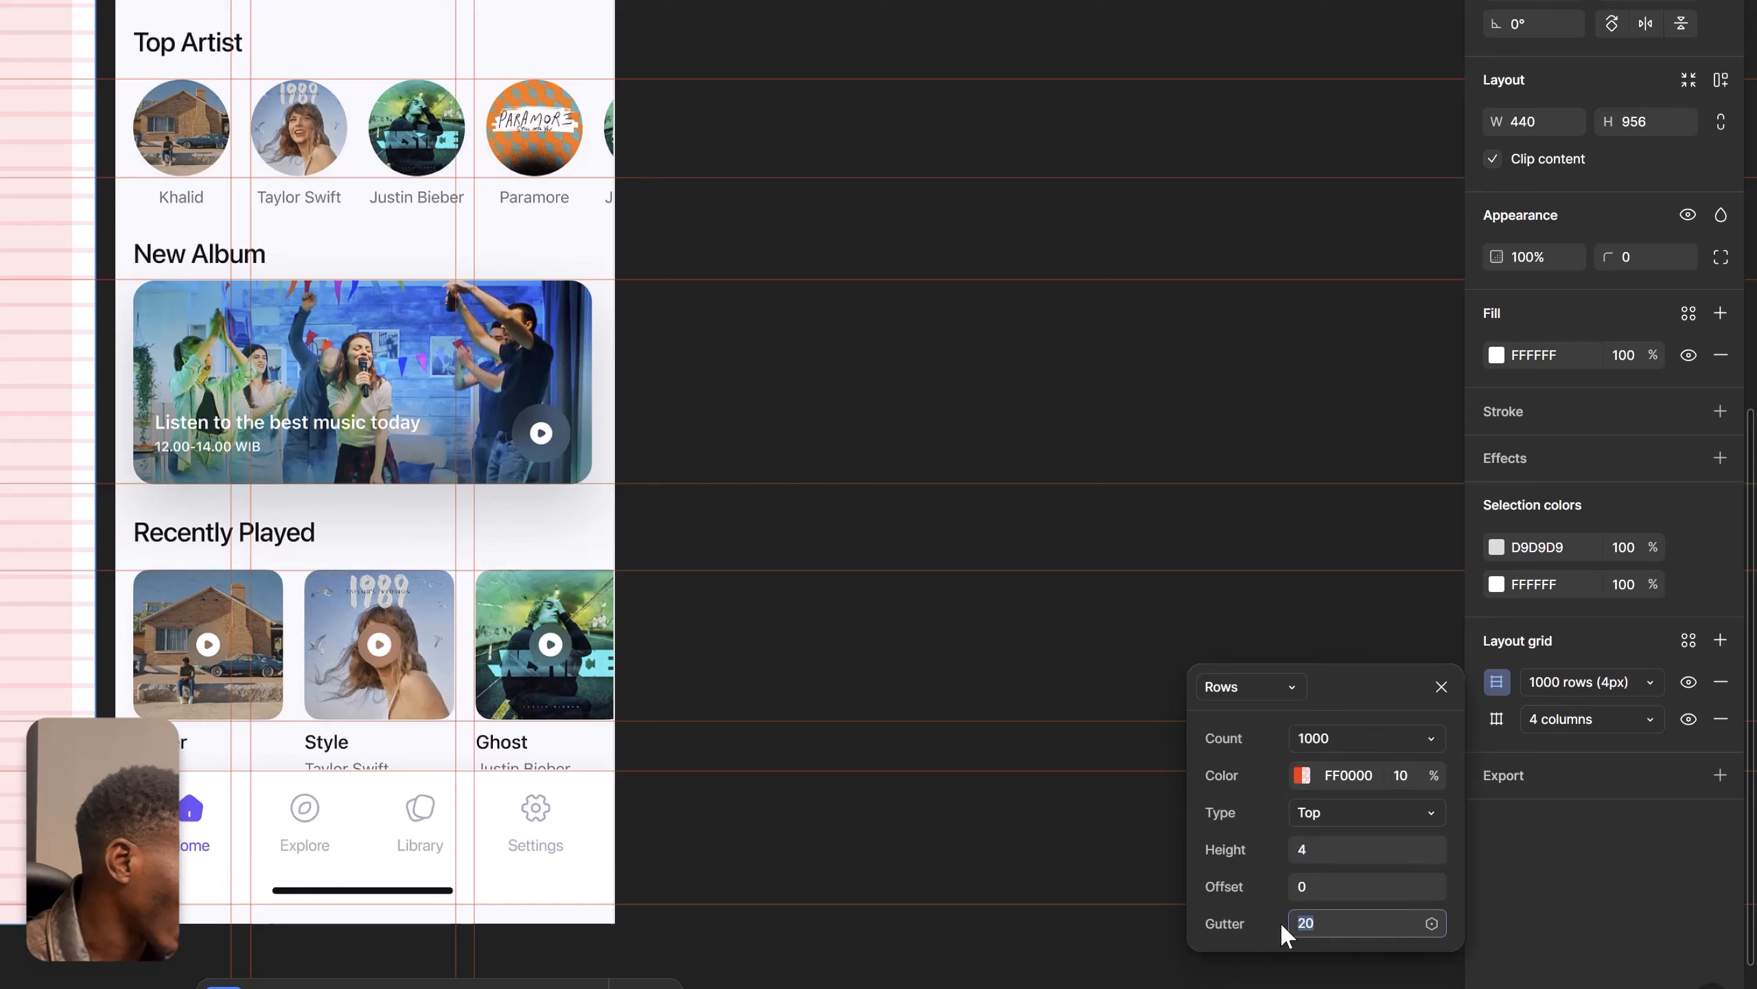
text(12)
key(Return)
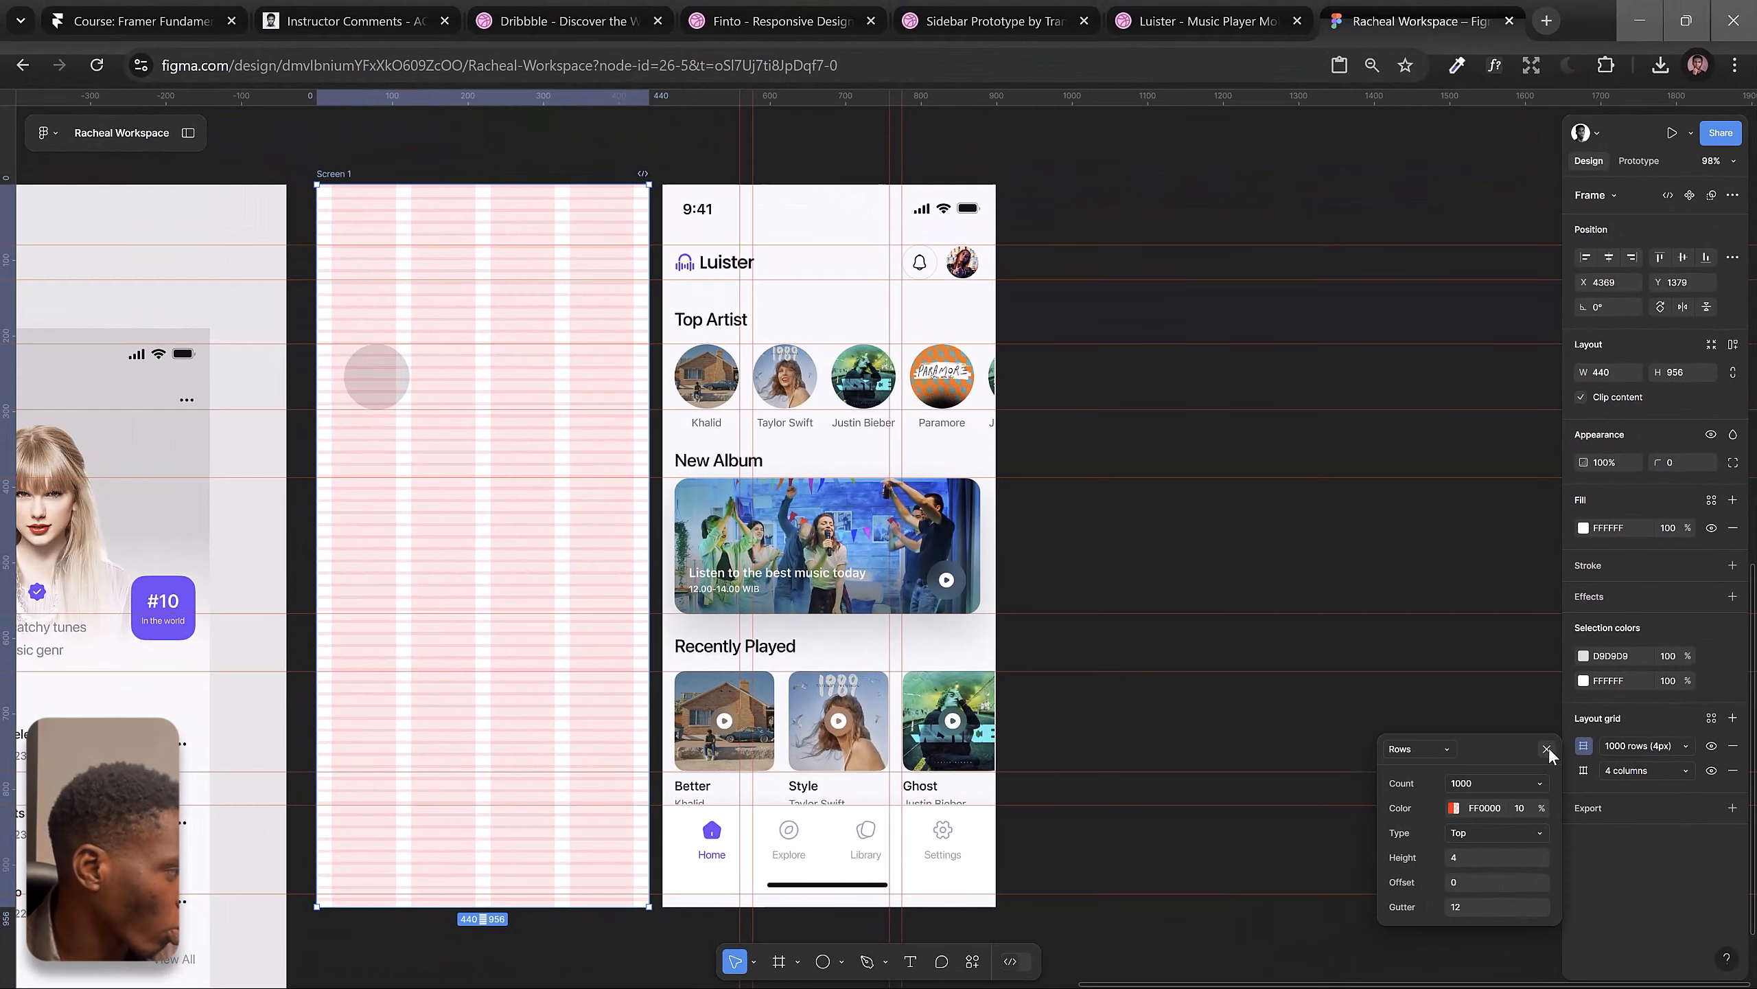
click(1441, 687)
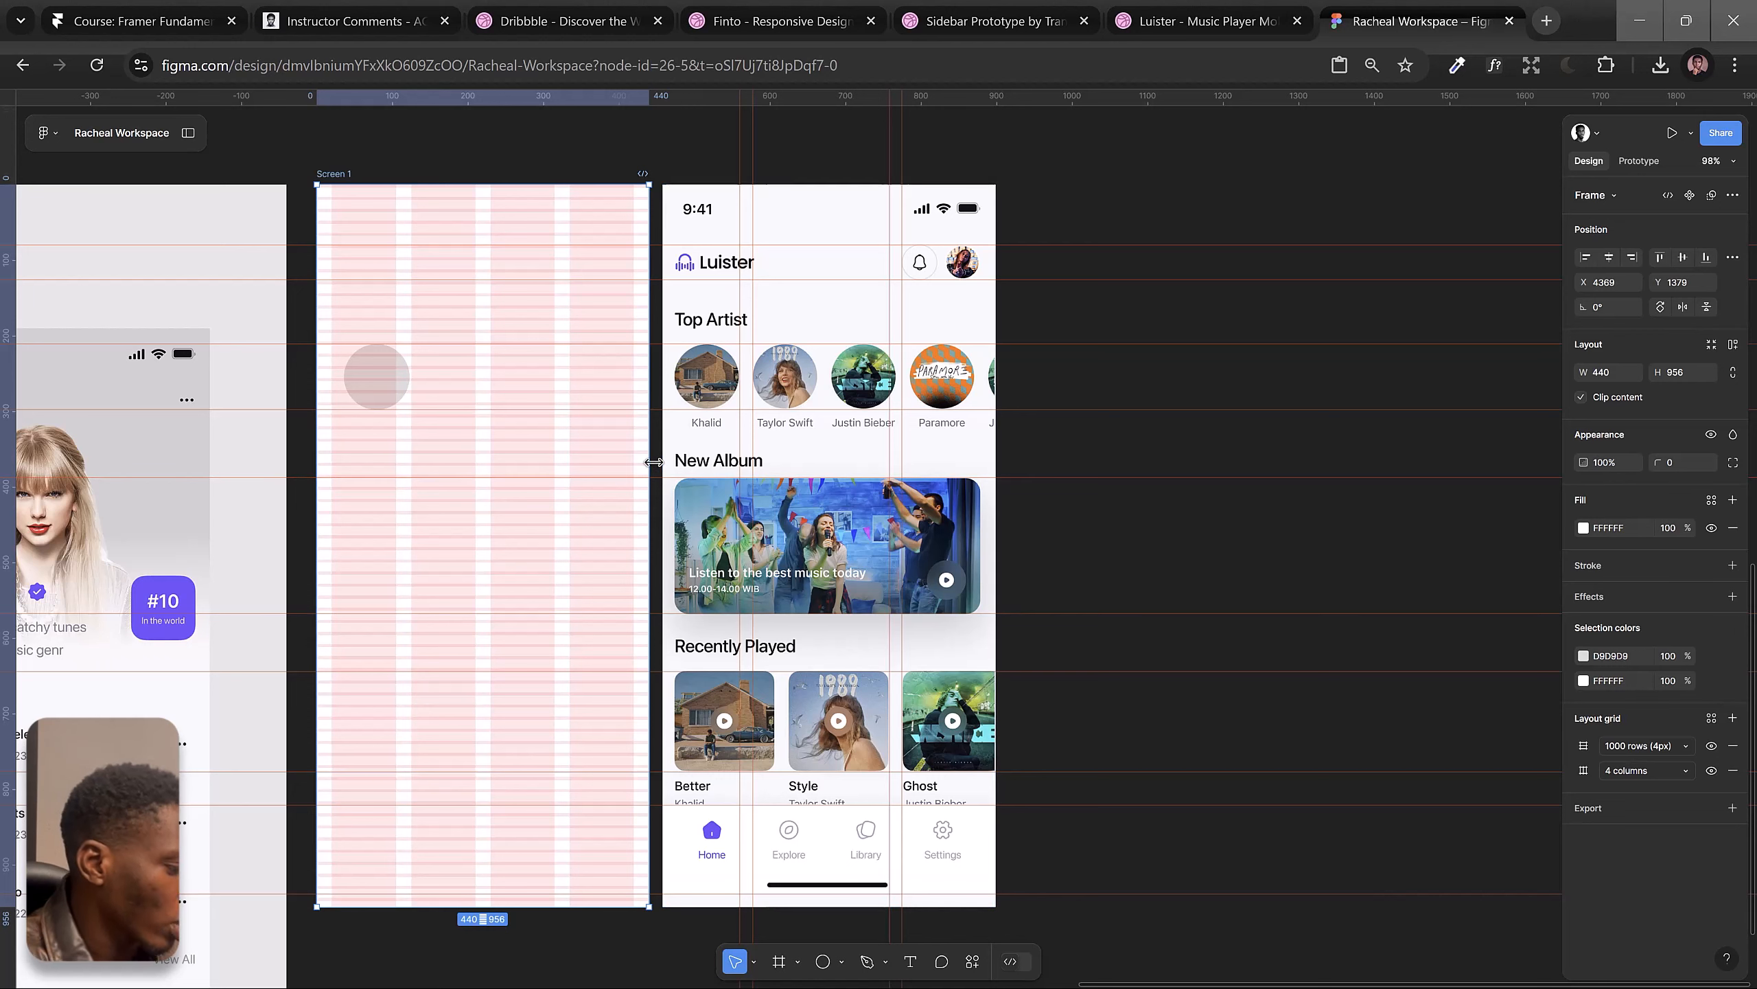
Step: Align the grey circle with the first grid column and place a copy of it at the start of the second column
key(shift+g)
click(375, 378)
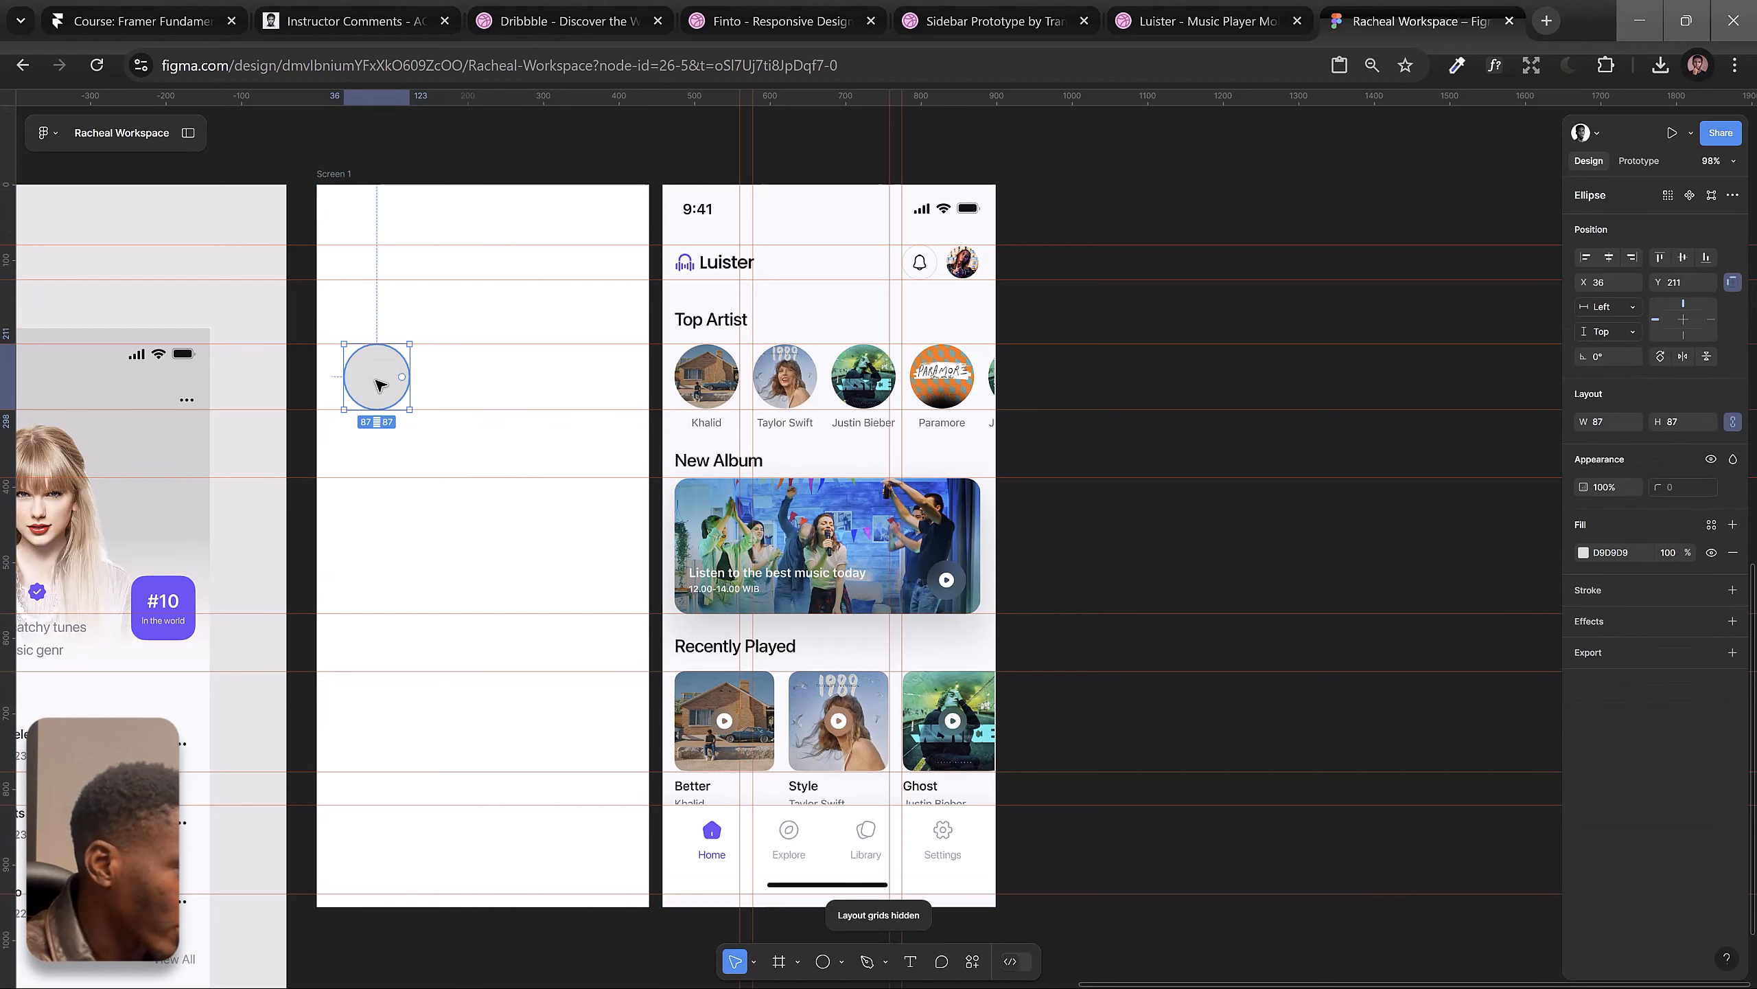
drag(380, 385, 464, 375)
key(shift+g)
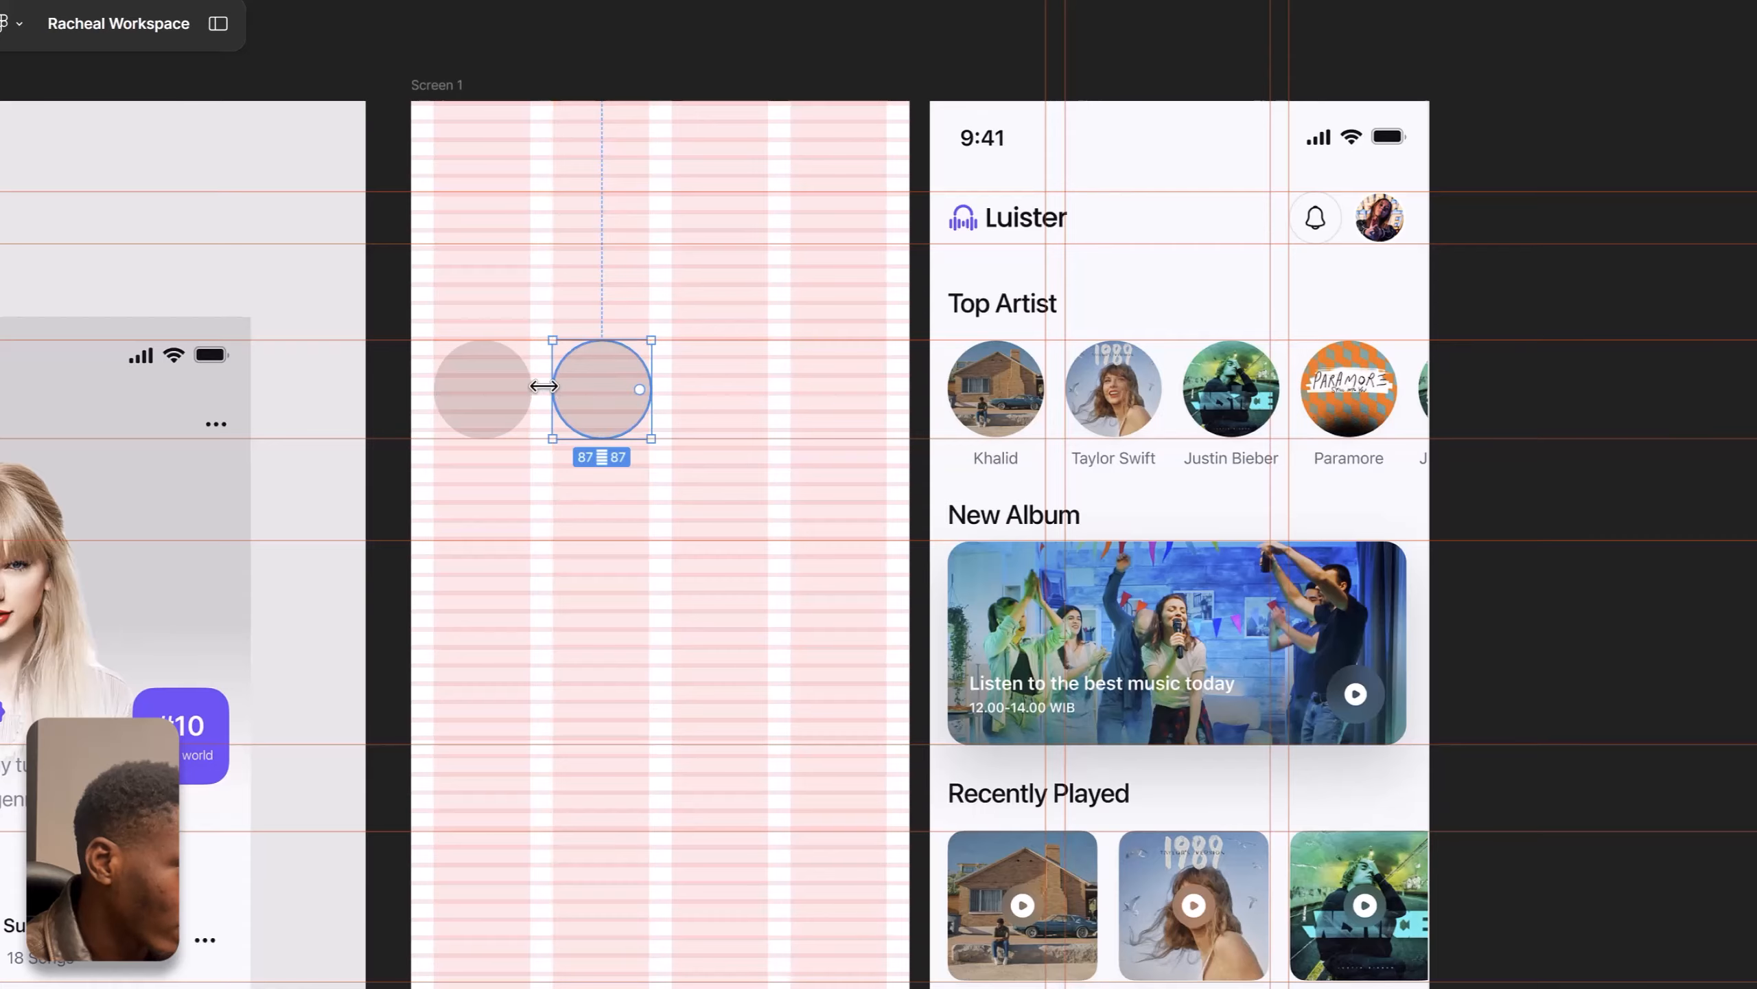
Step: Resize the first circle to 85 × 85 to match its column's width, and delete the oversized copy beside it
scroll(482, 393, up, 10)
click(507, 413)
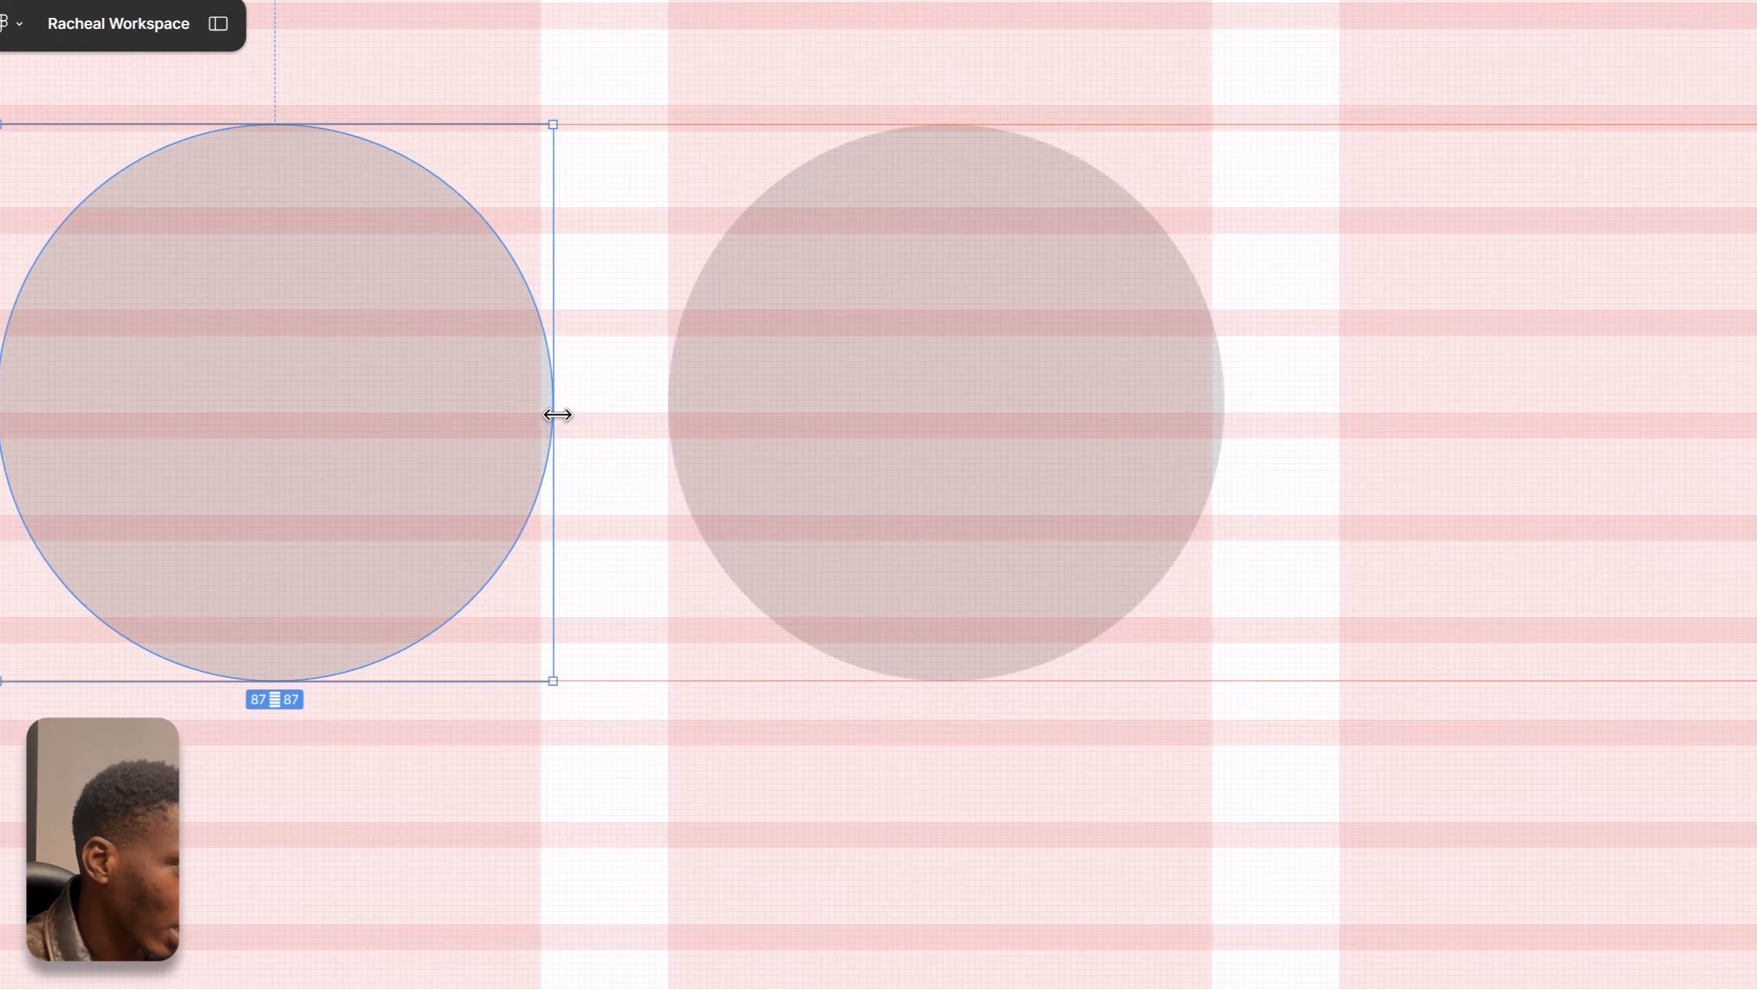
drag(552, 412, 540, 410)
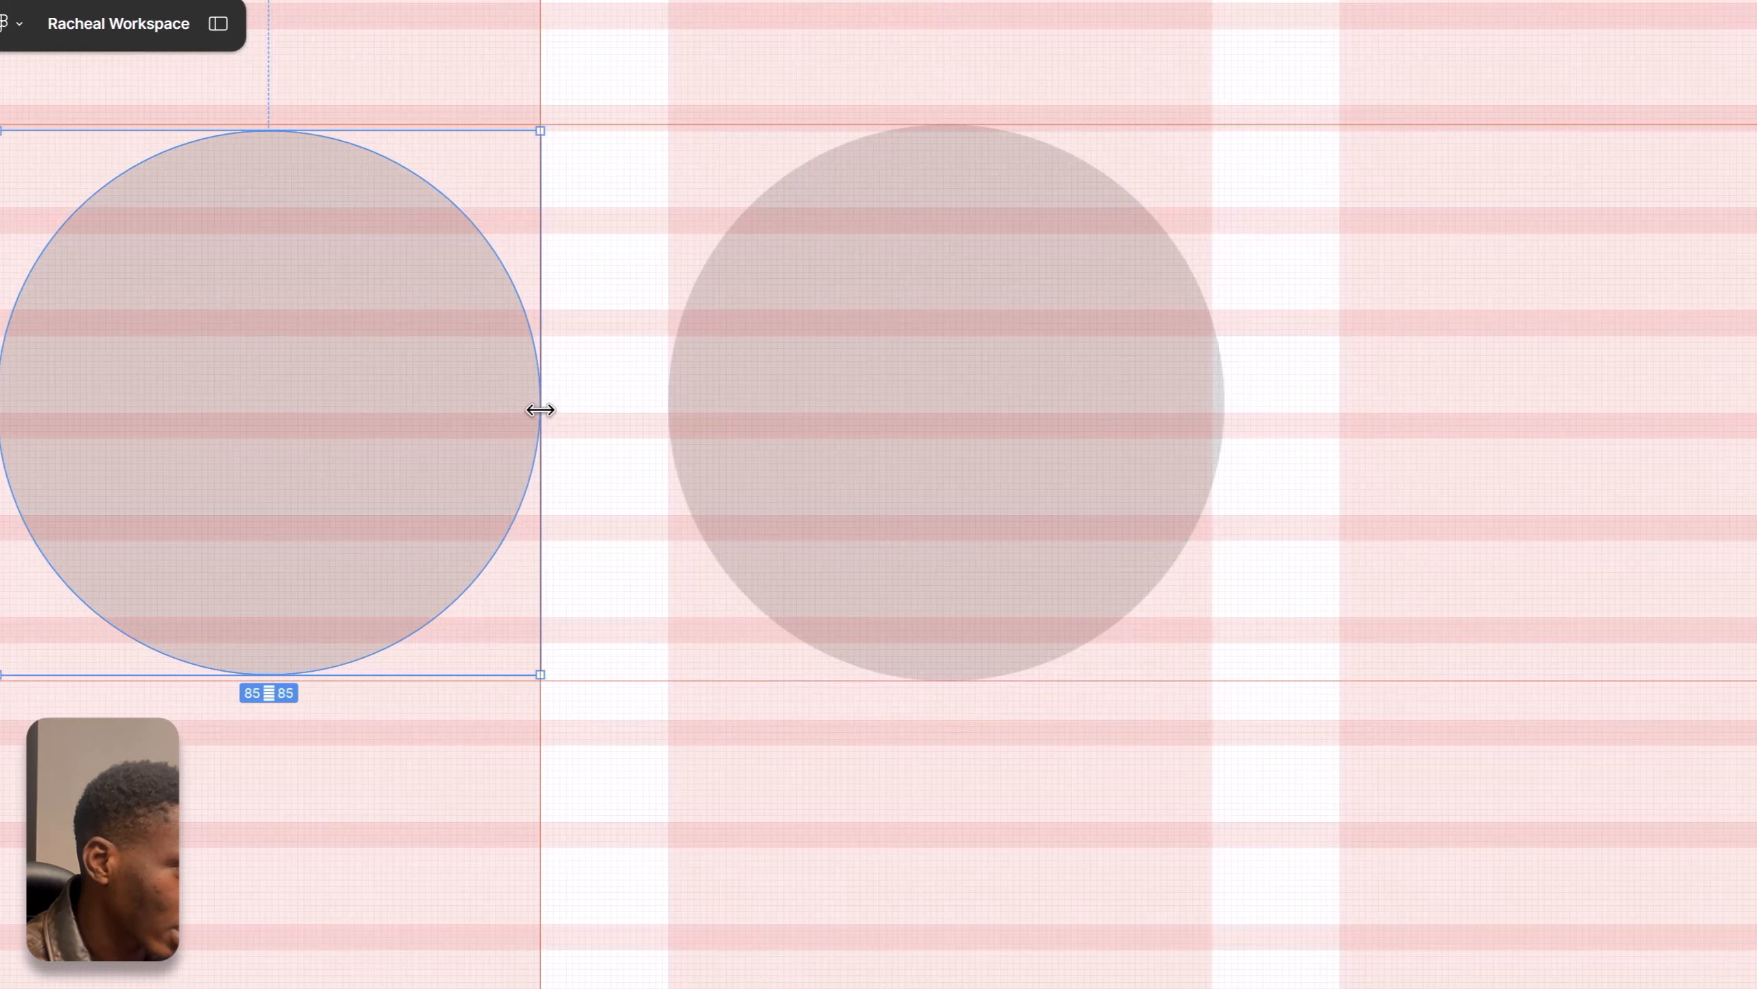
click(794, 425)
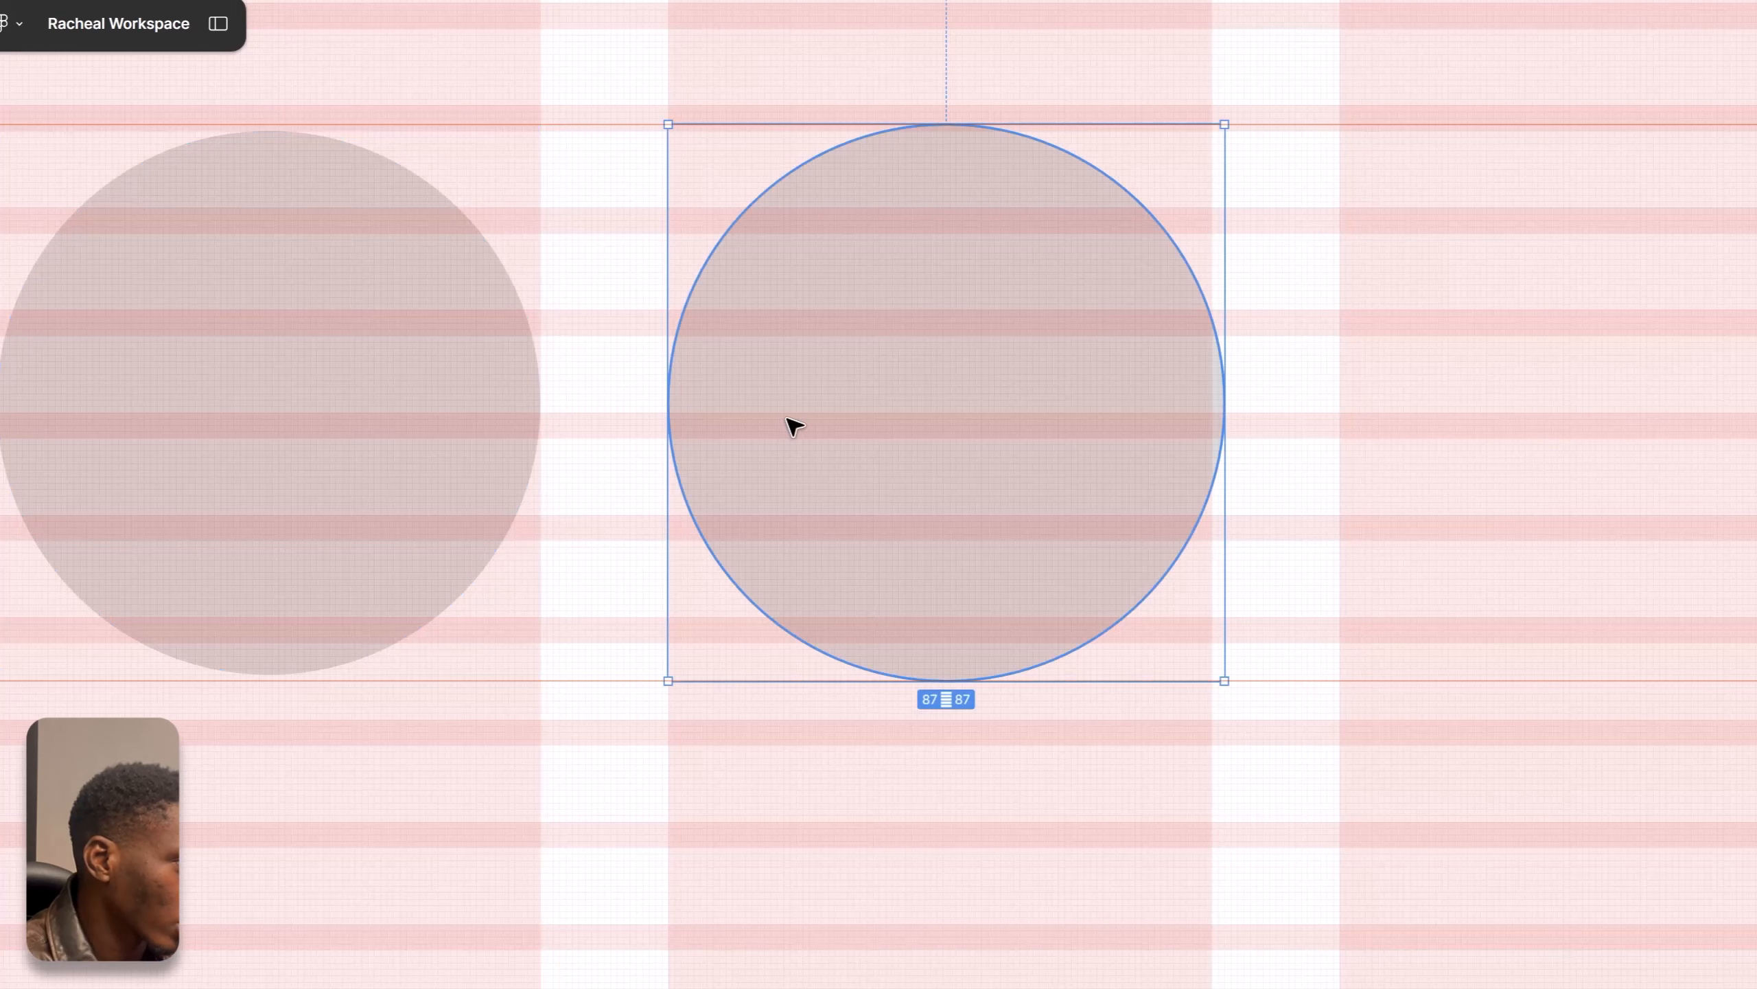
key(Delete)
Step: Duplicate the resized circle into the second, third and fourth columns, then hide the layout grids
click(303, 443)
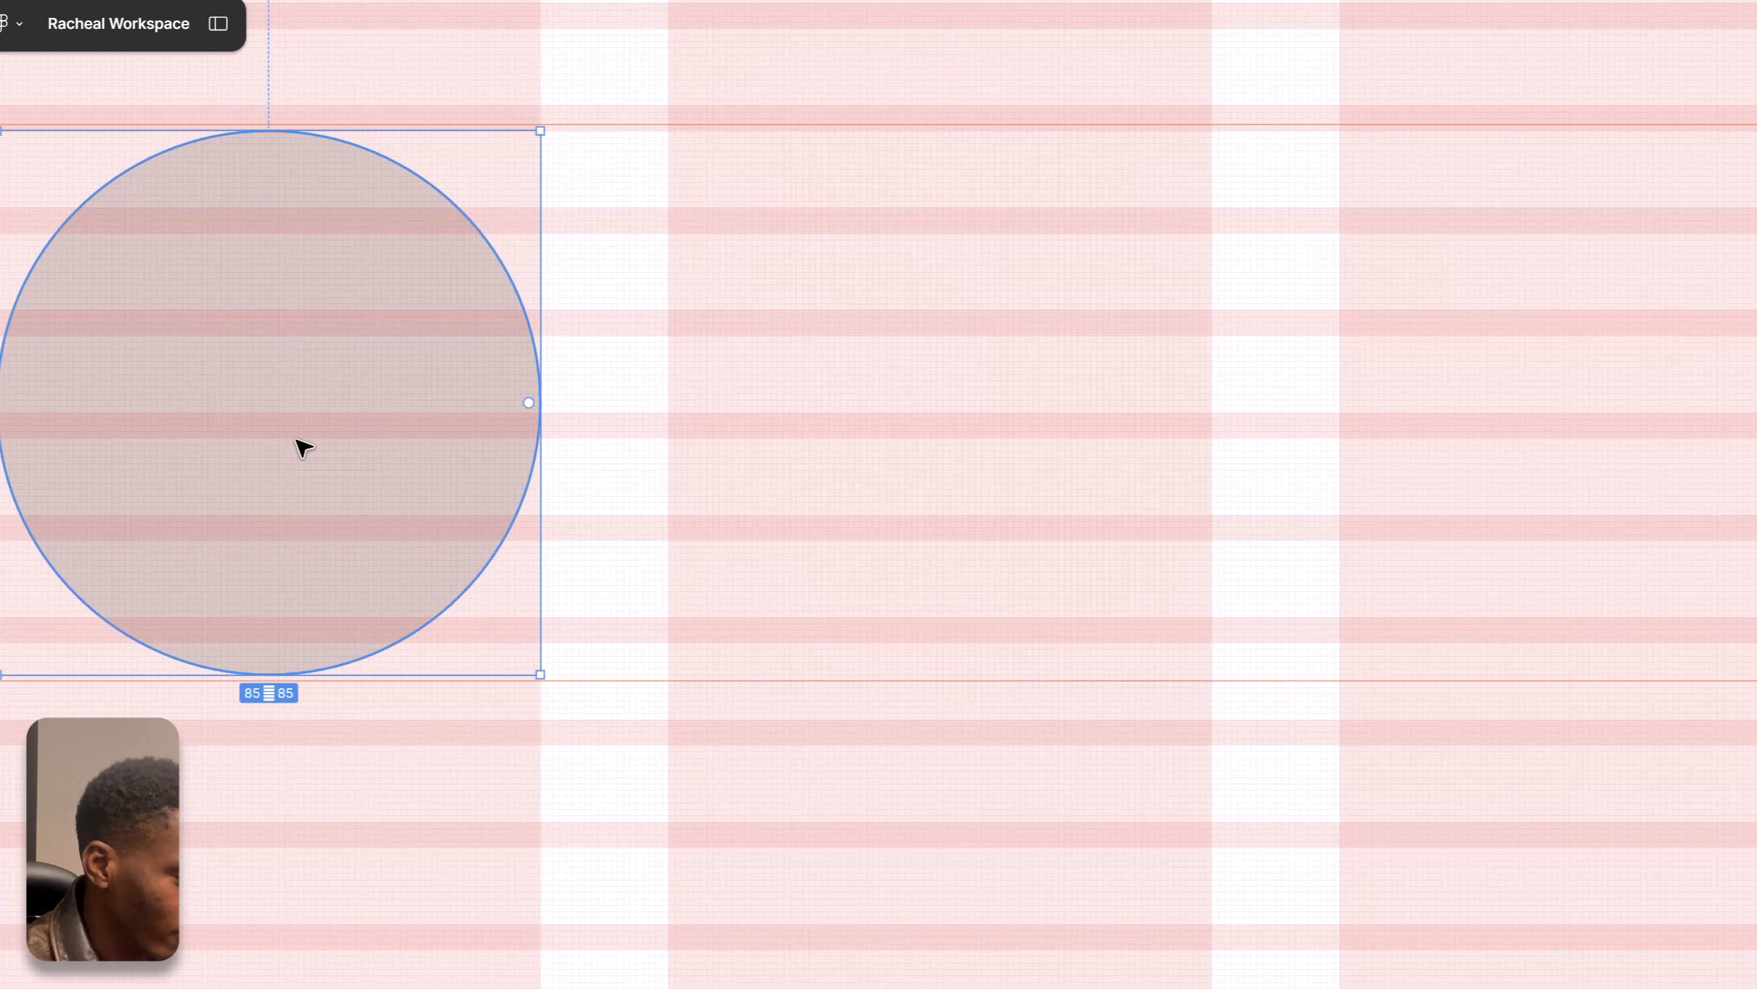
drag(240, 439, 911, 431)
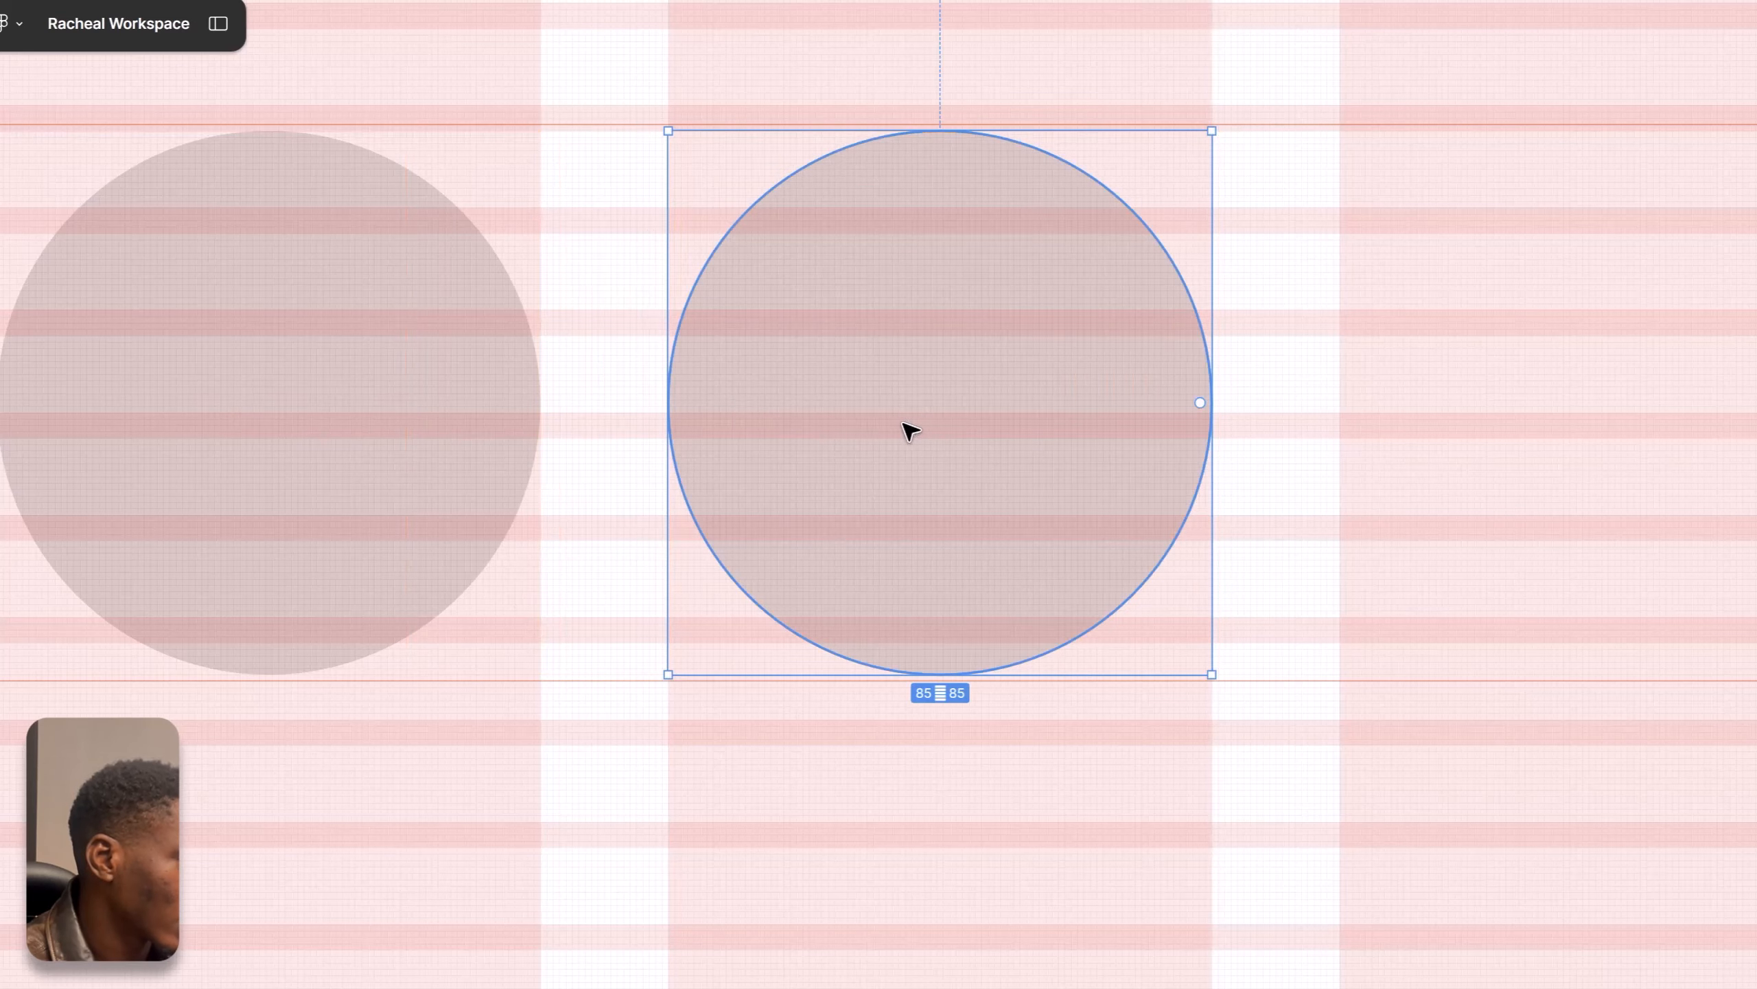
key(super+d)
key(super+d)
scroll(839, 517, right, 2)
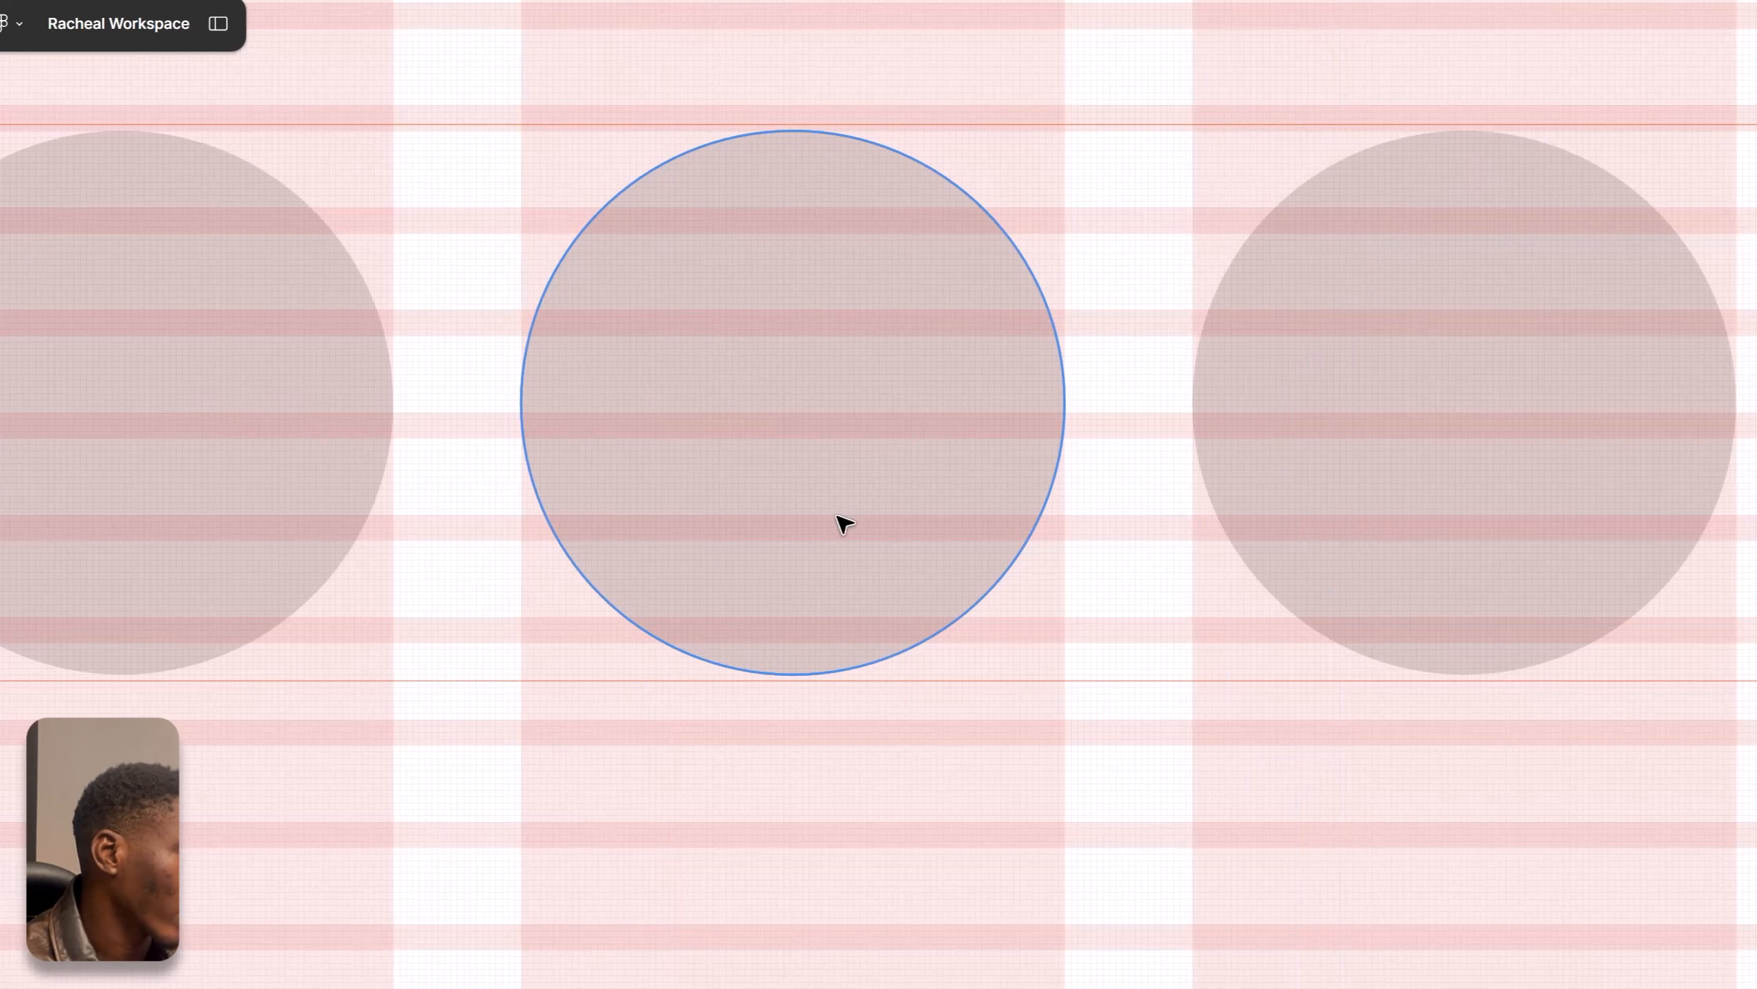
scroll(839, 518, down, 10)
key(shift+g)
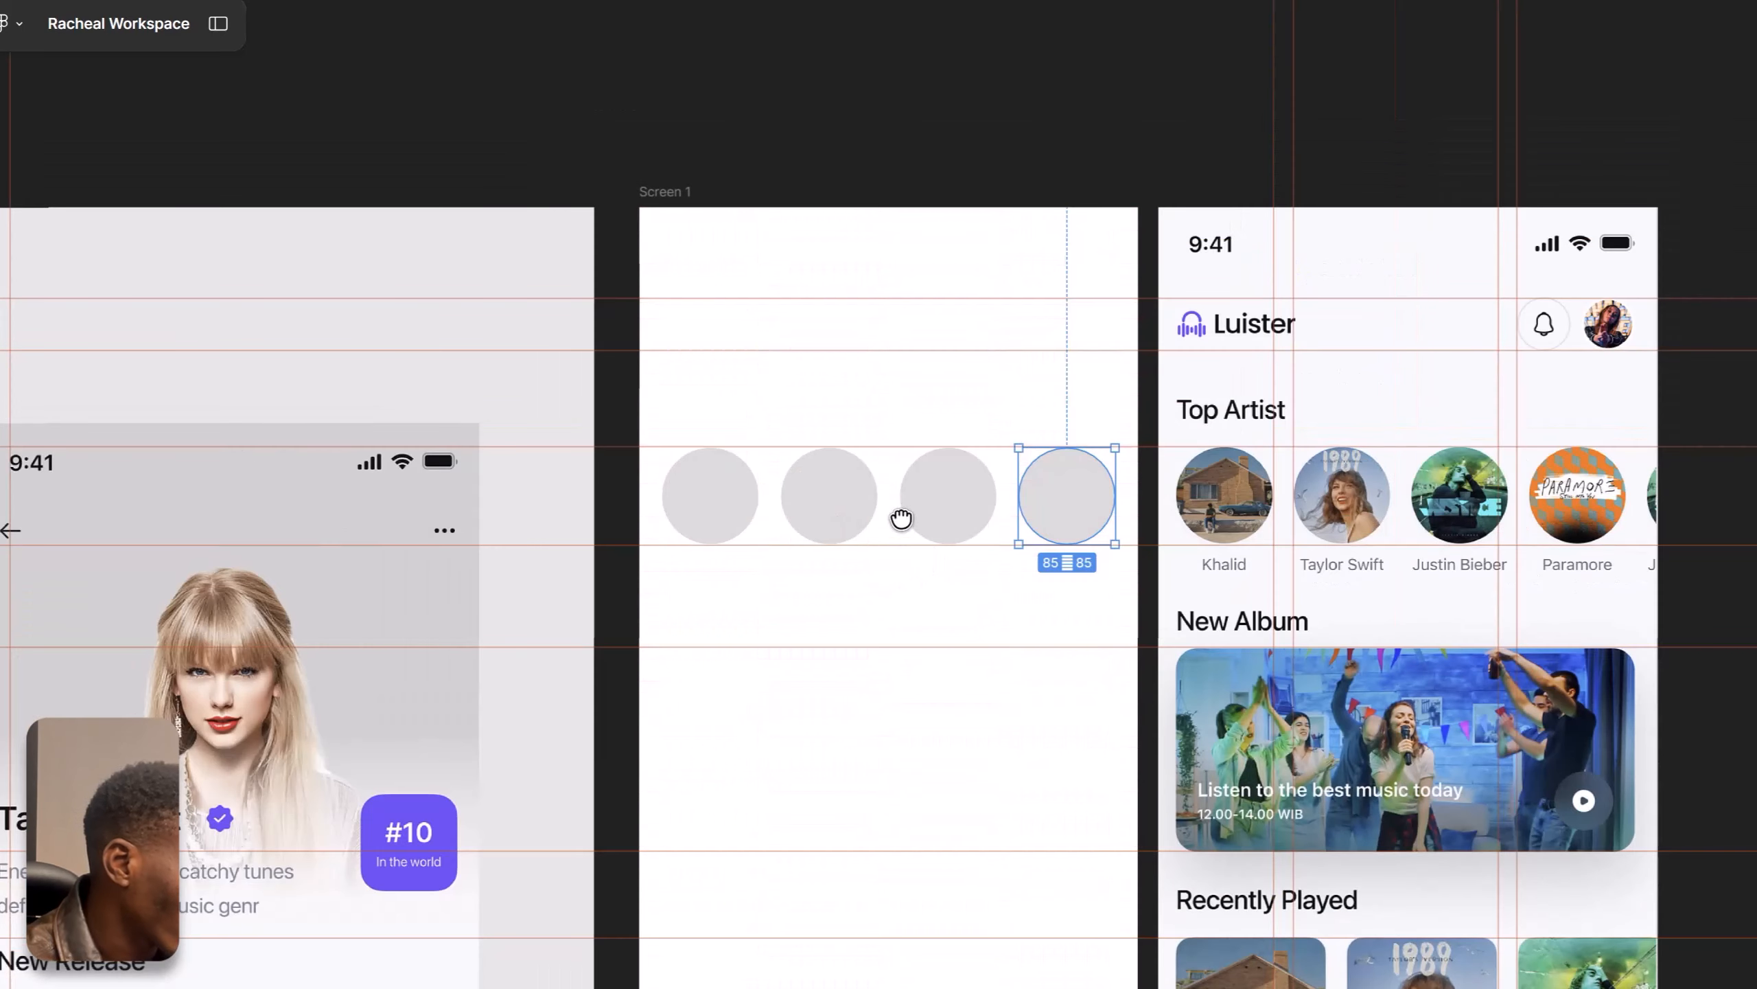
Step: Add the text "Khalid" below the first circle on Screen 1
drag(902, 520, 832, 476)
scroll(830, 477, up, 2)
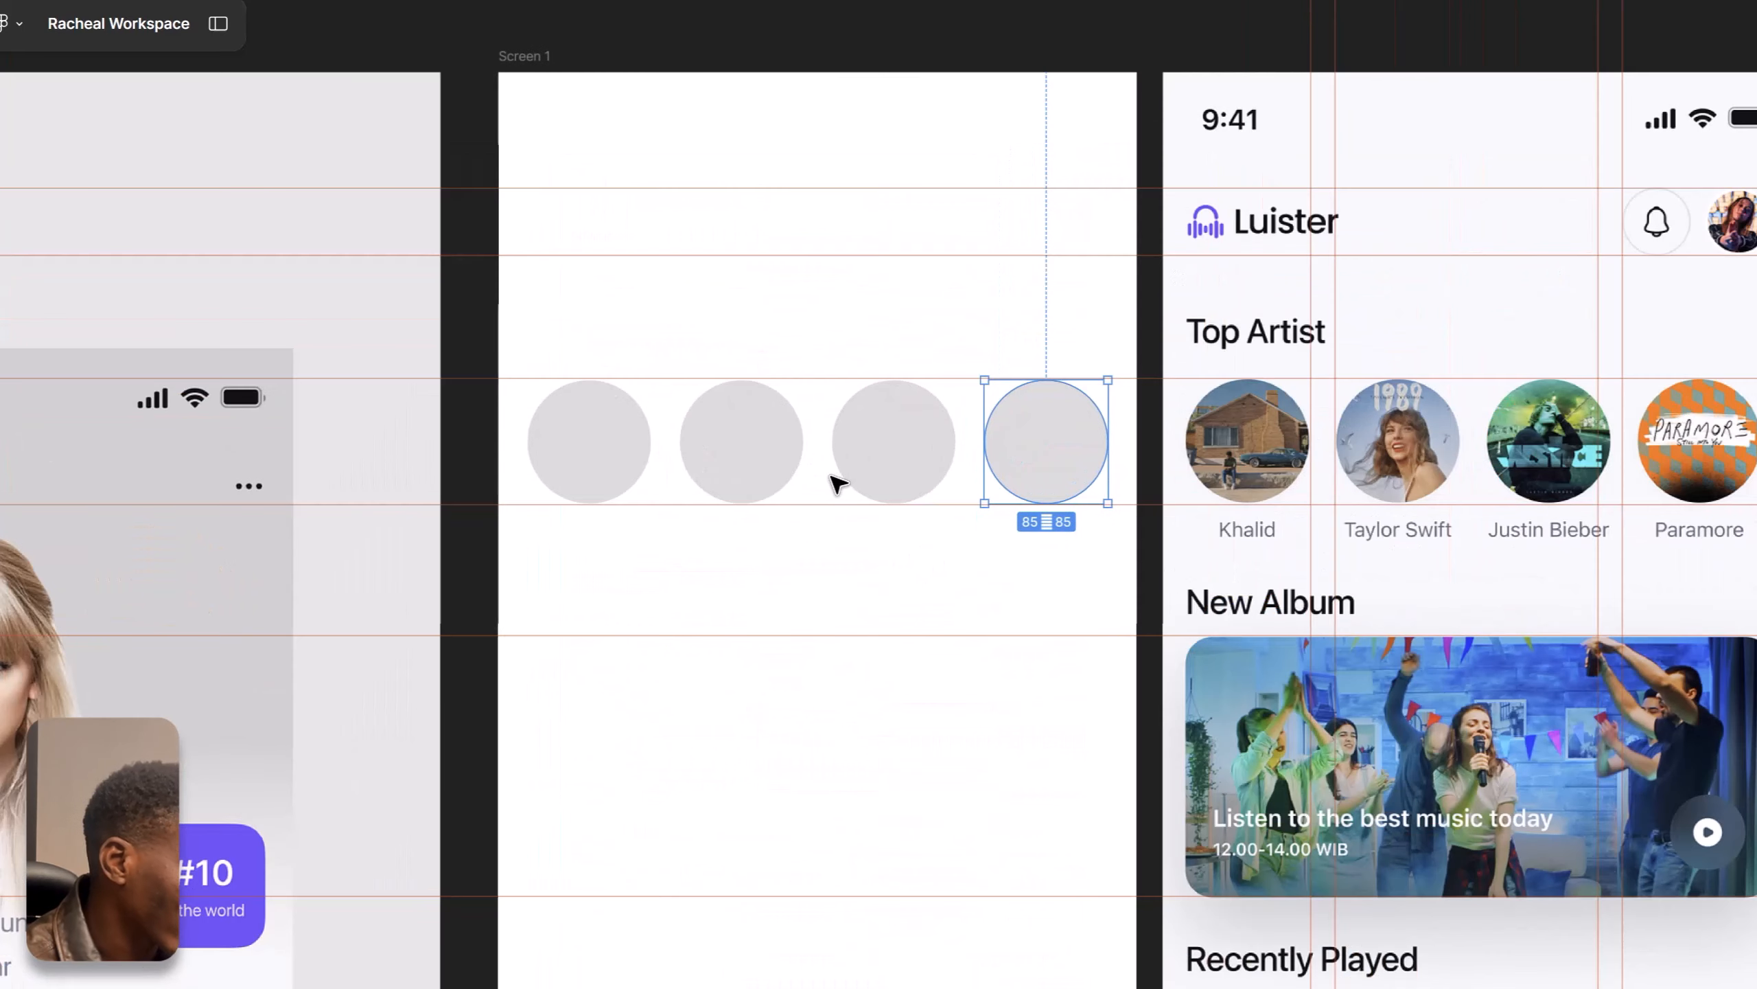
click(723, 616)
key(t)
click(610, 525)
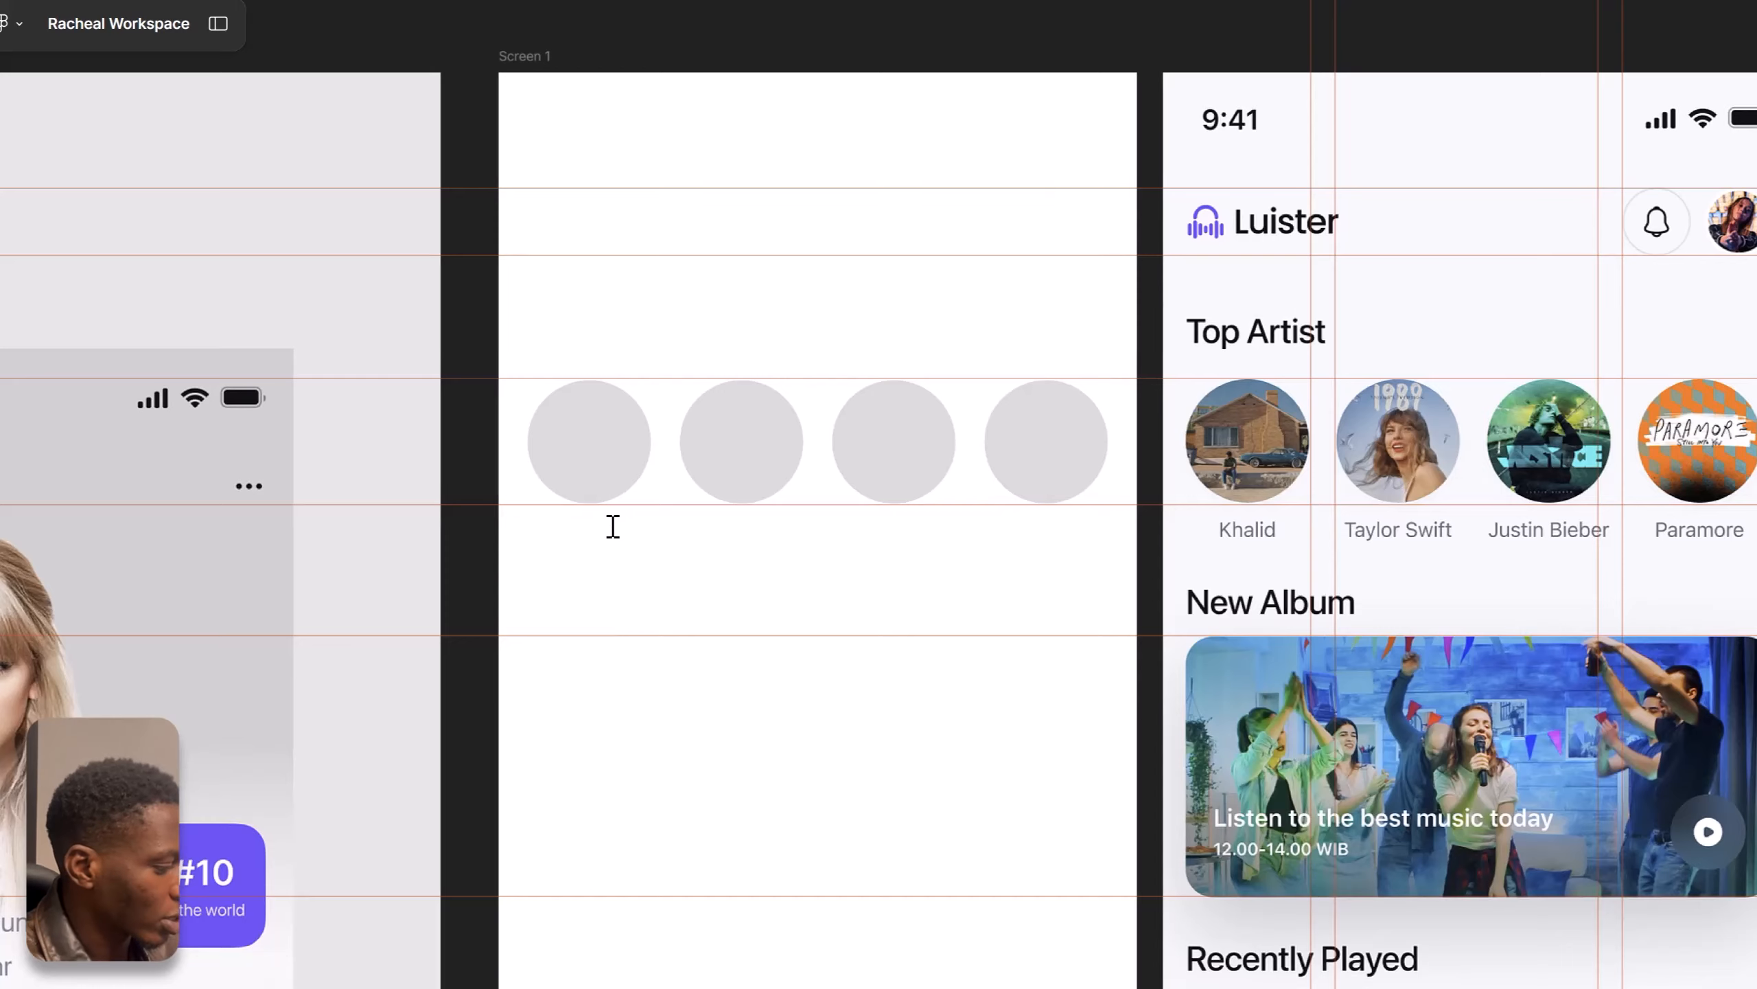
text(Khalid)
Step: Set the "Khalid" text's font to Inter with the Light weight
key(super+a)
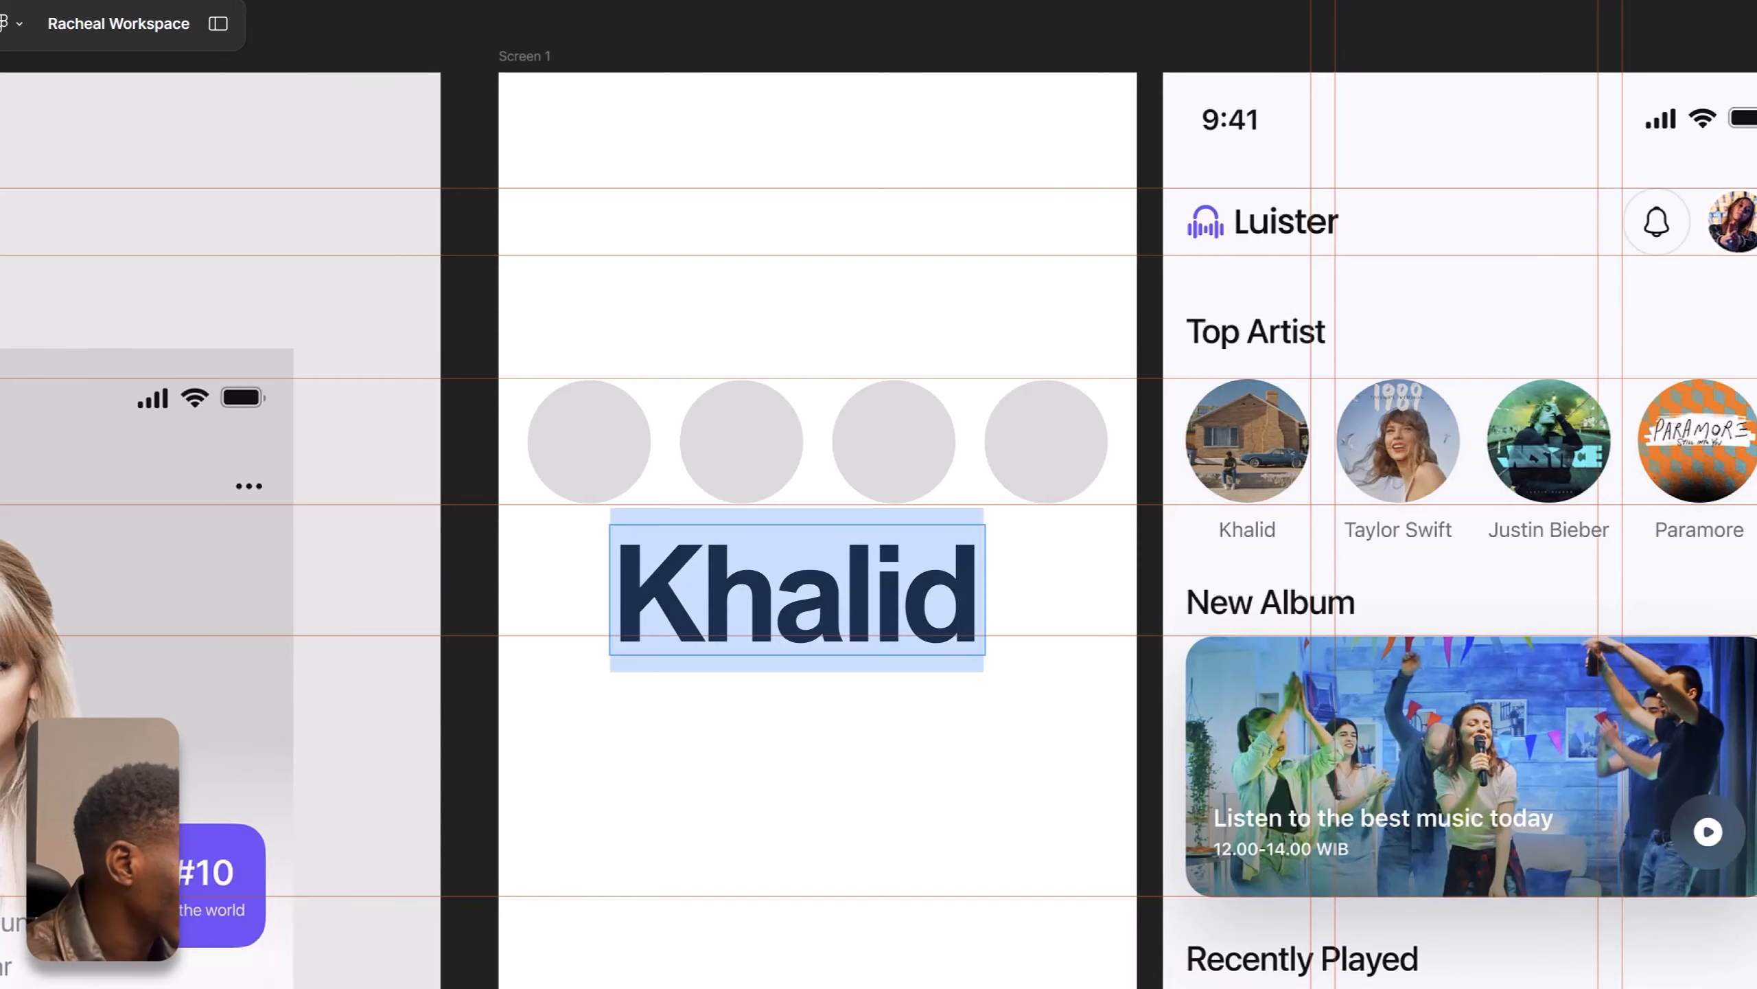
click(1645, 577)
text(inter)
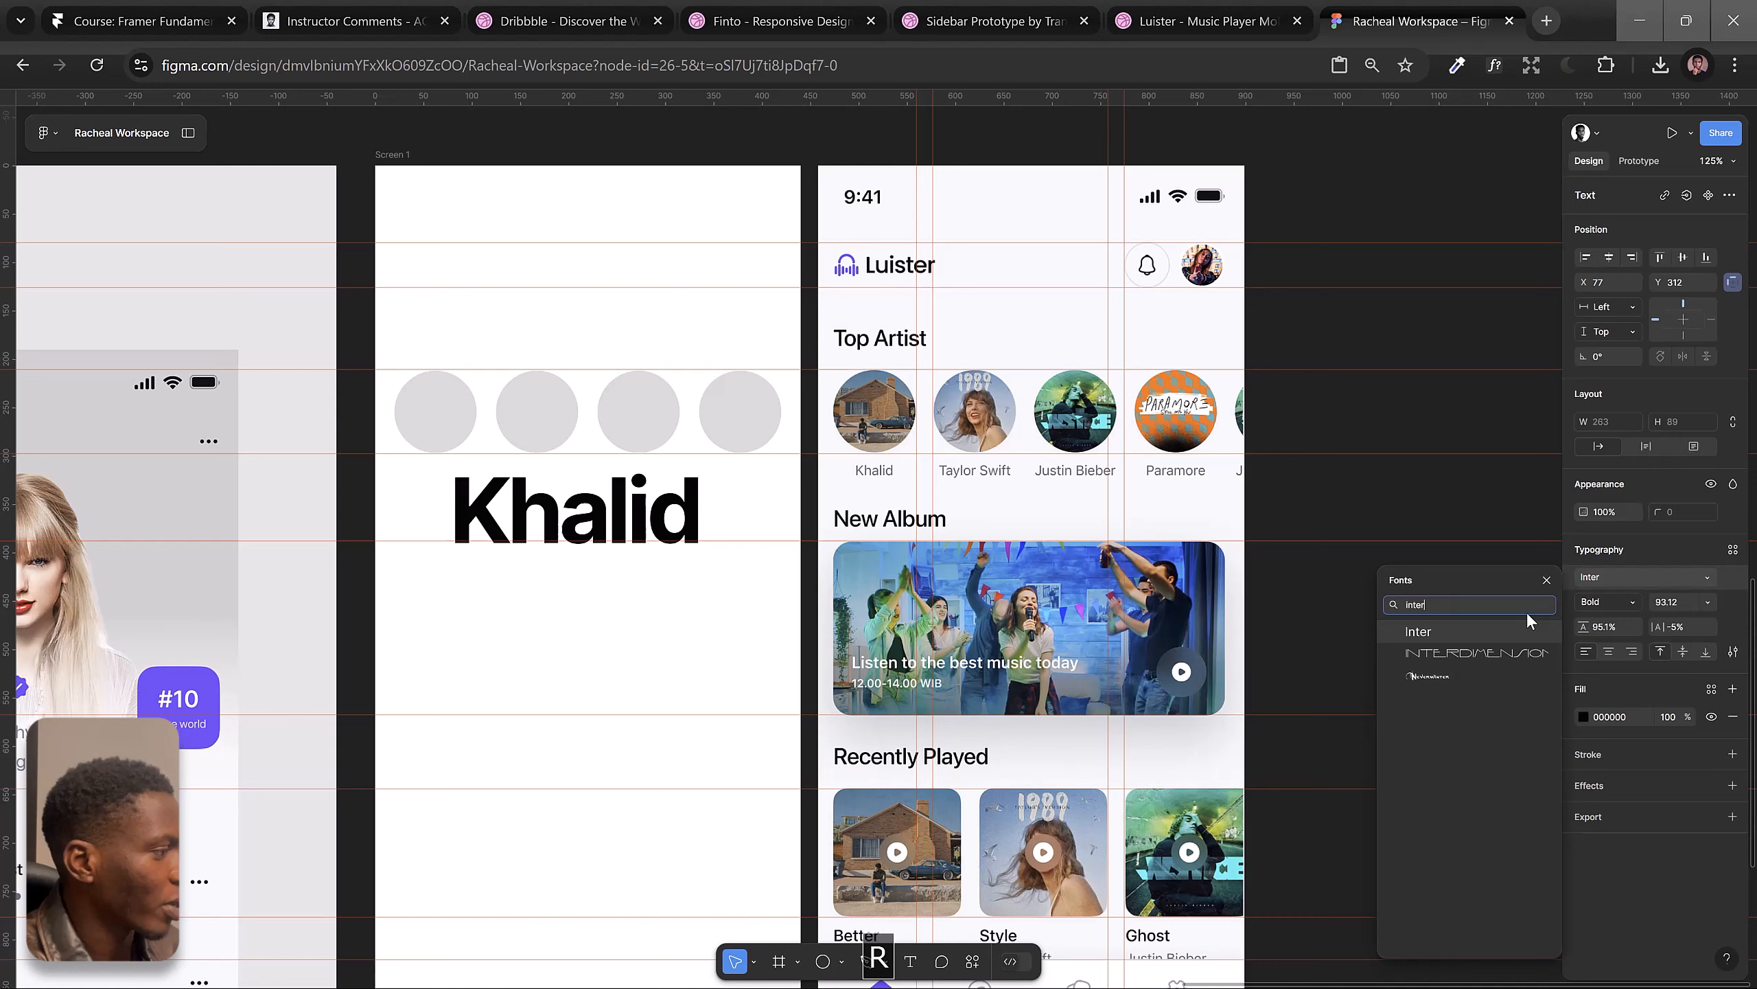
key(Return)
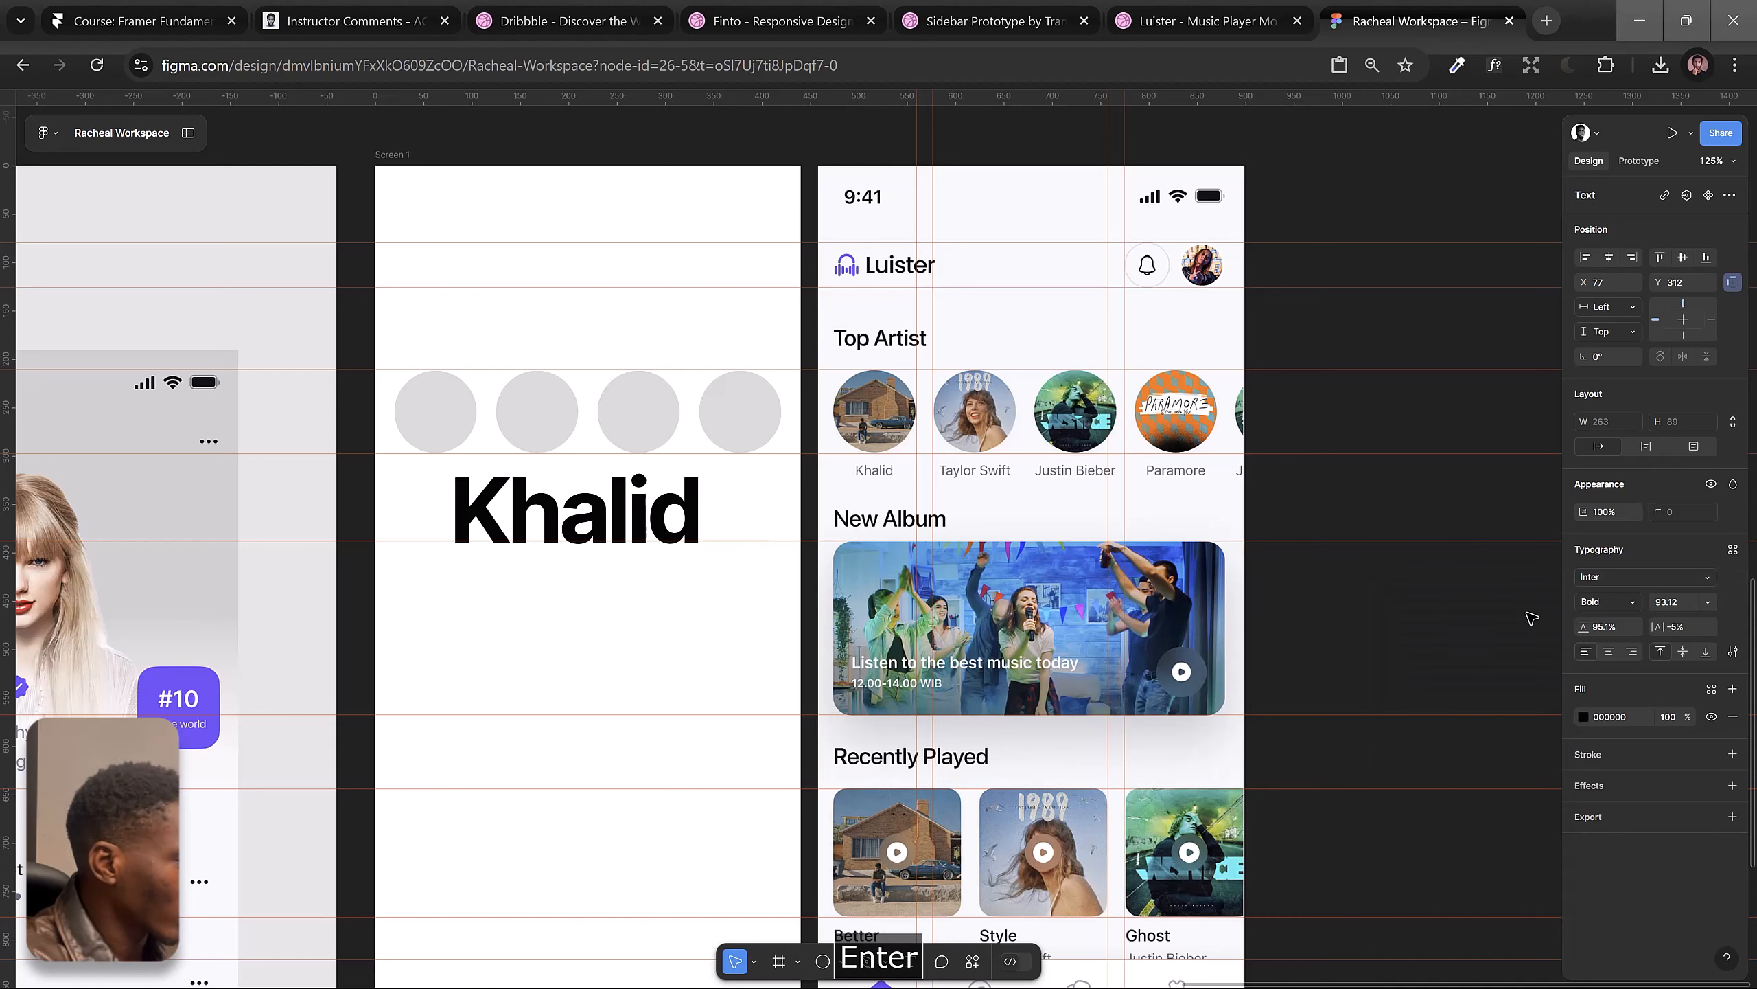
click(1604, 601)
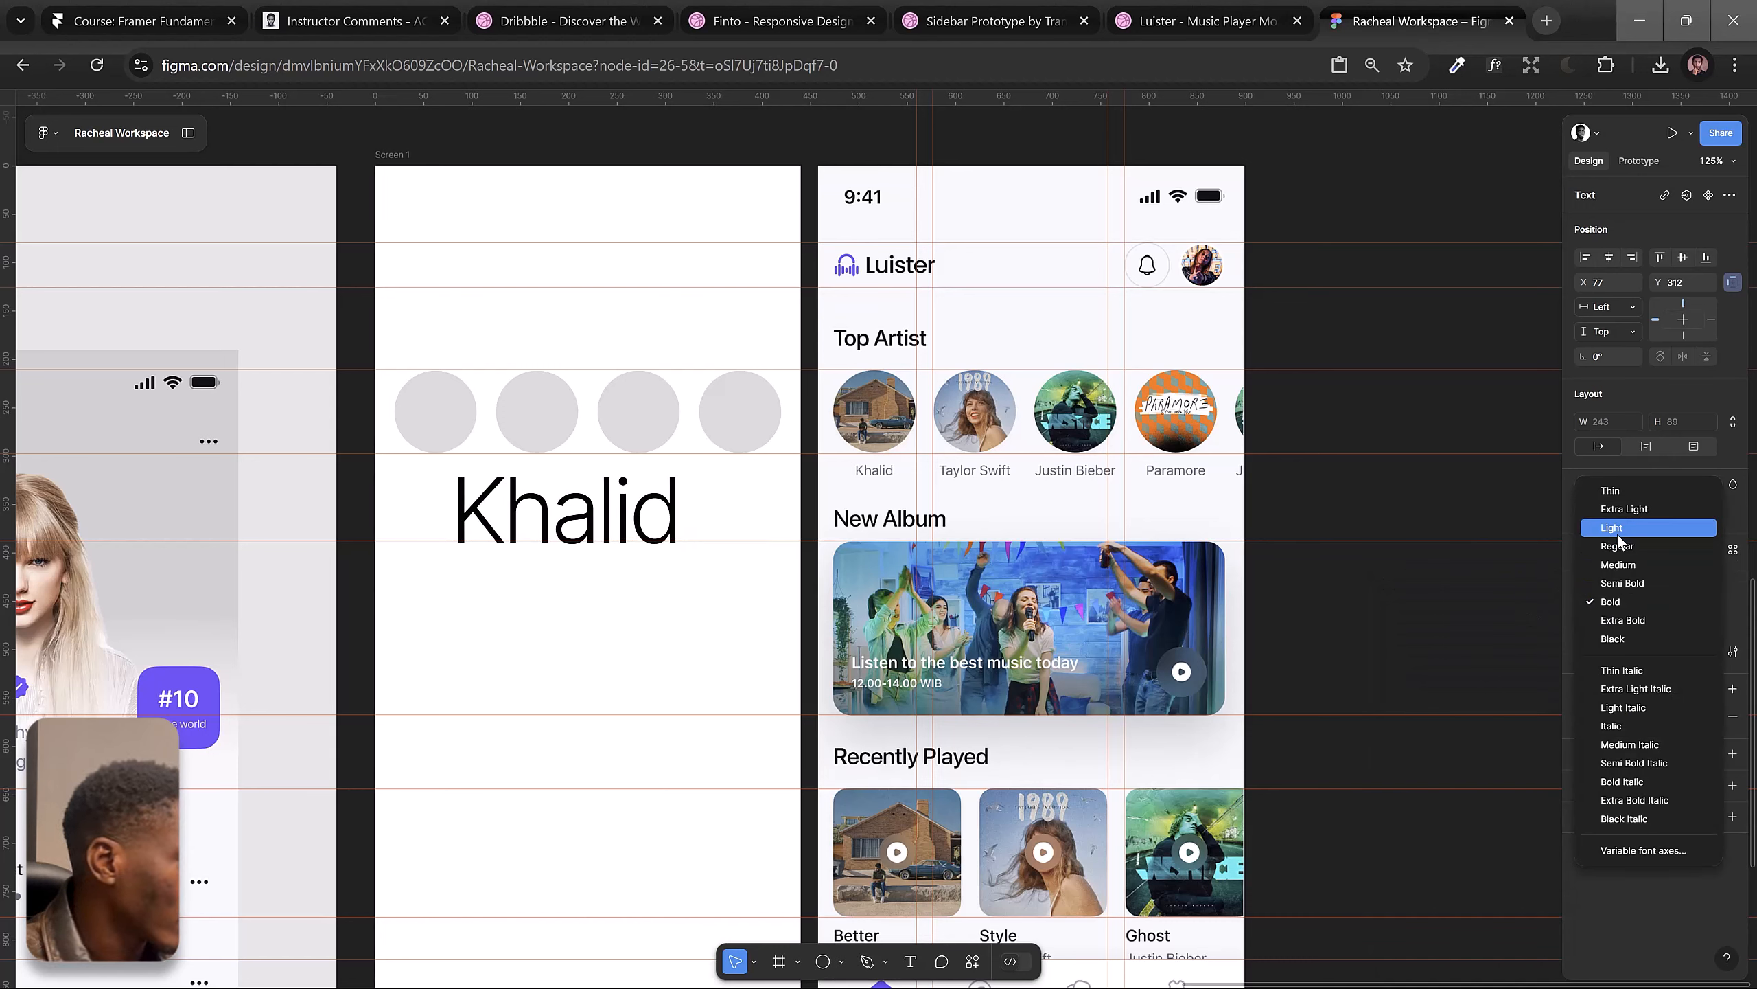
click(1619, 532)
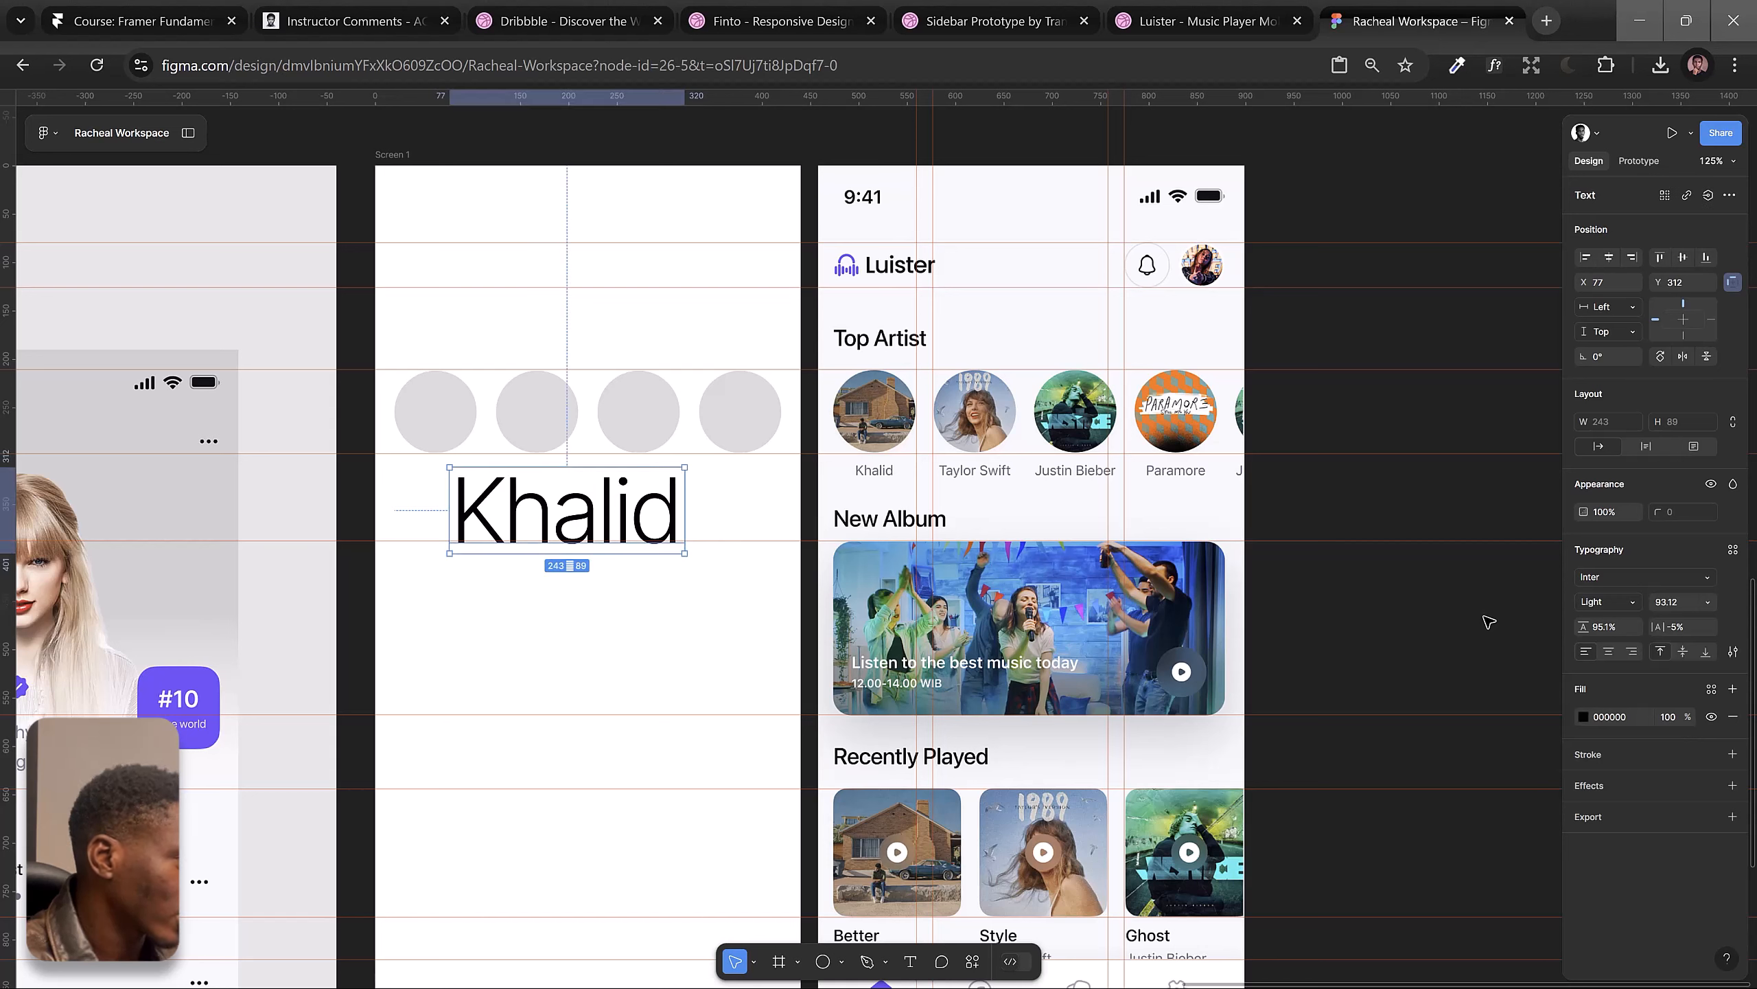
Step: Set the "Khalid" text's opacity to 50% and change its vertical trim so the text box fits tightly around the letters
key(5)
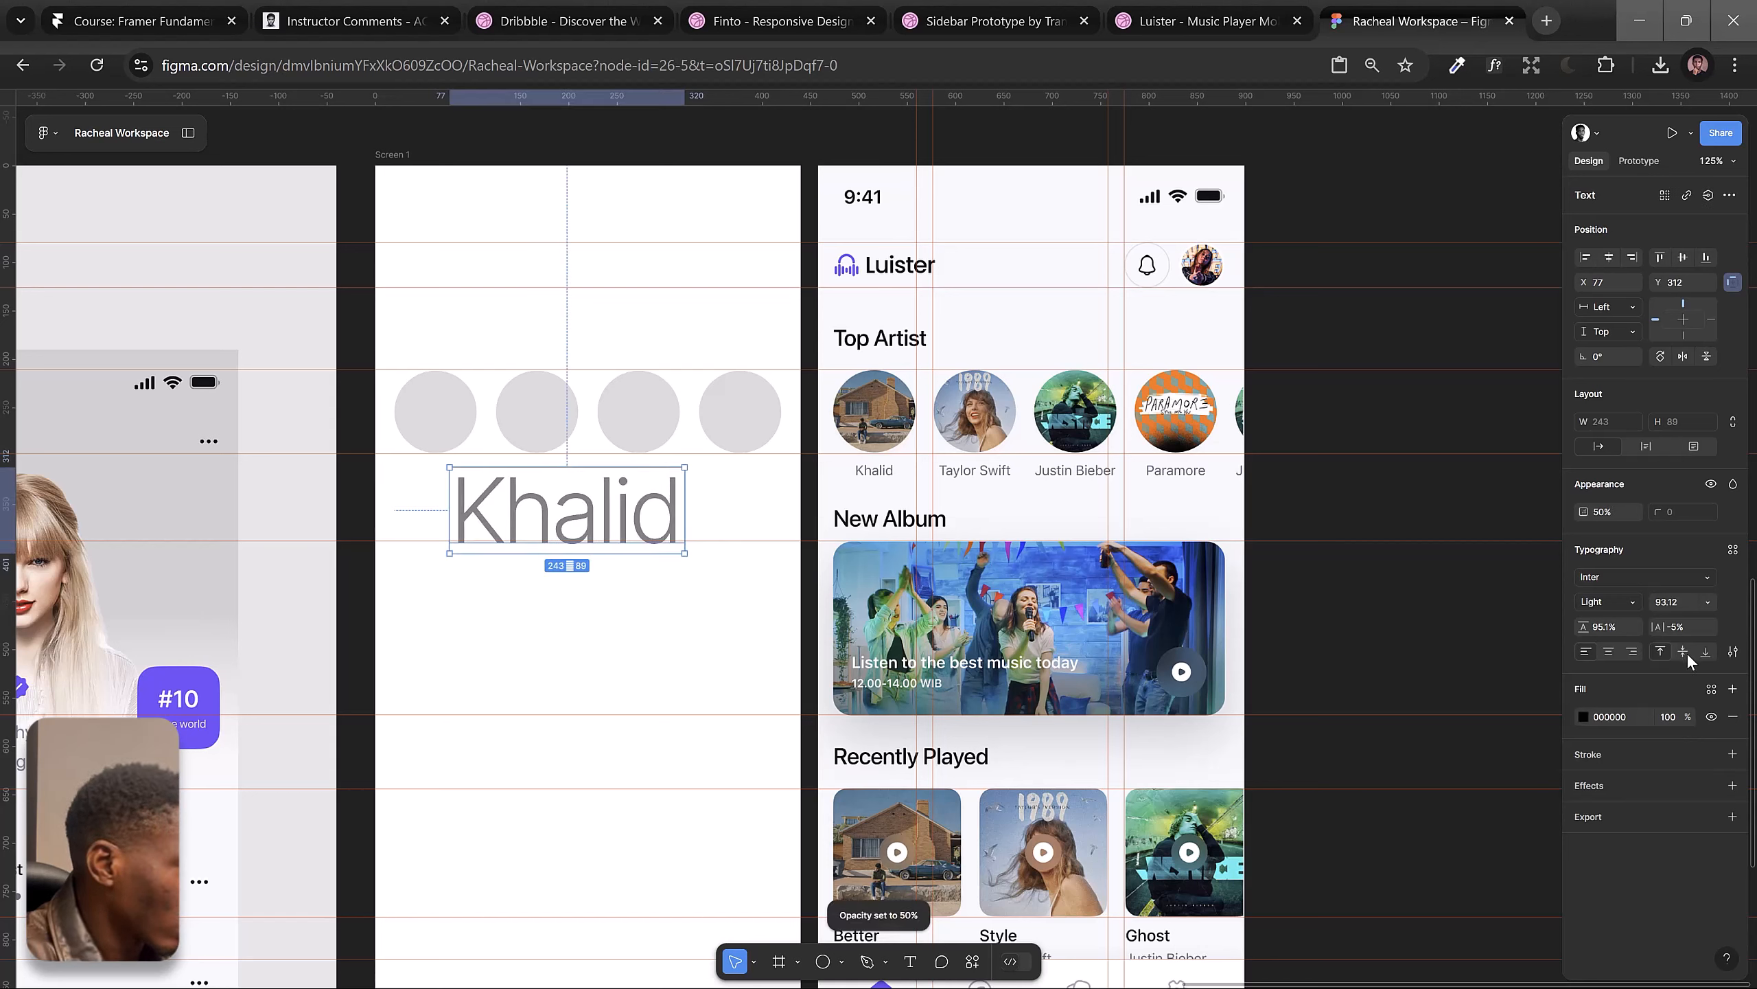
click(1733, 651)
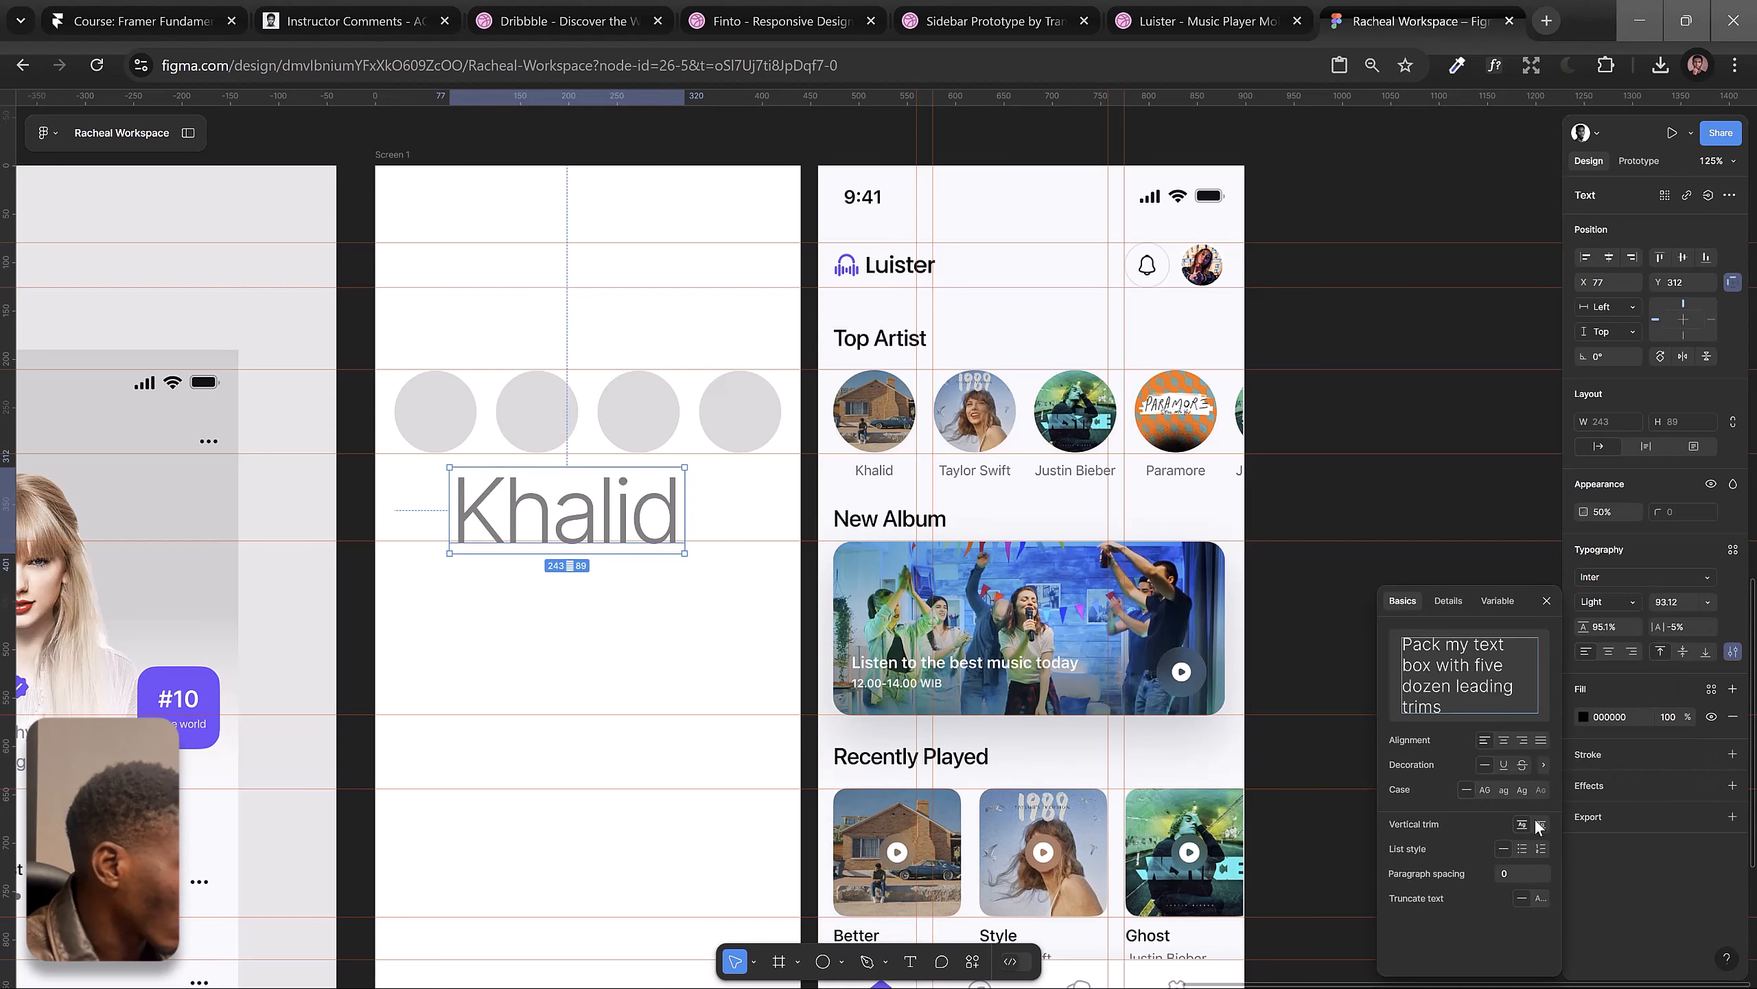
click(1541, 824)
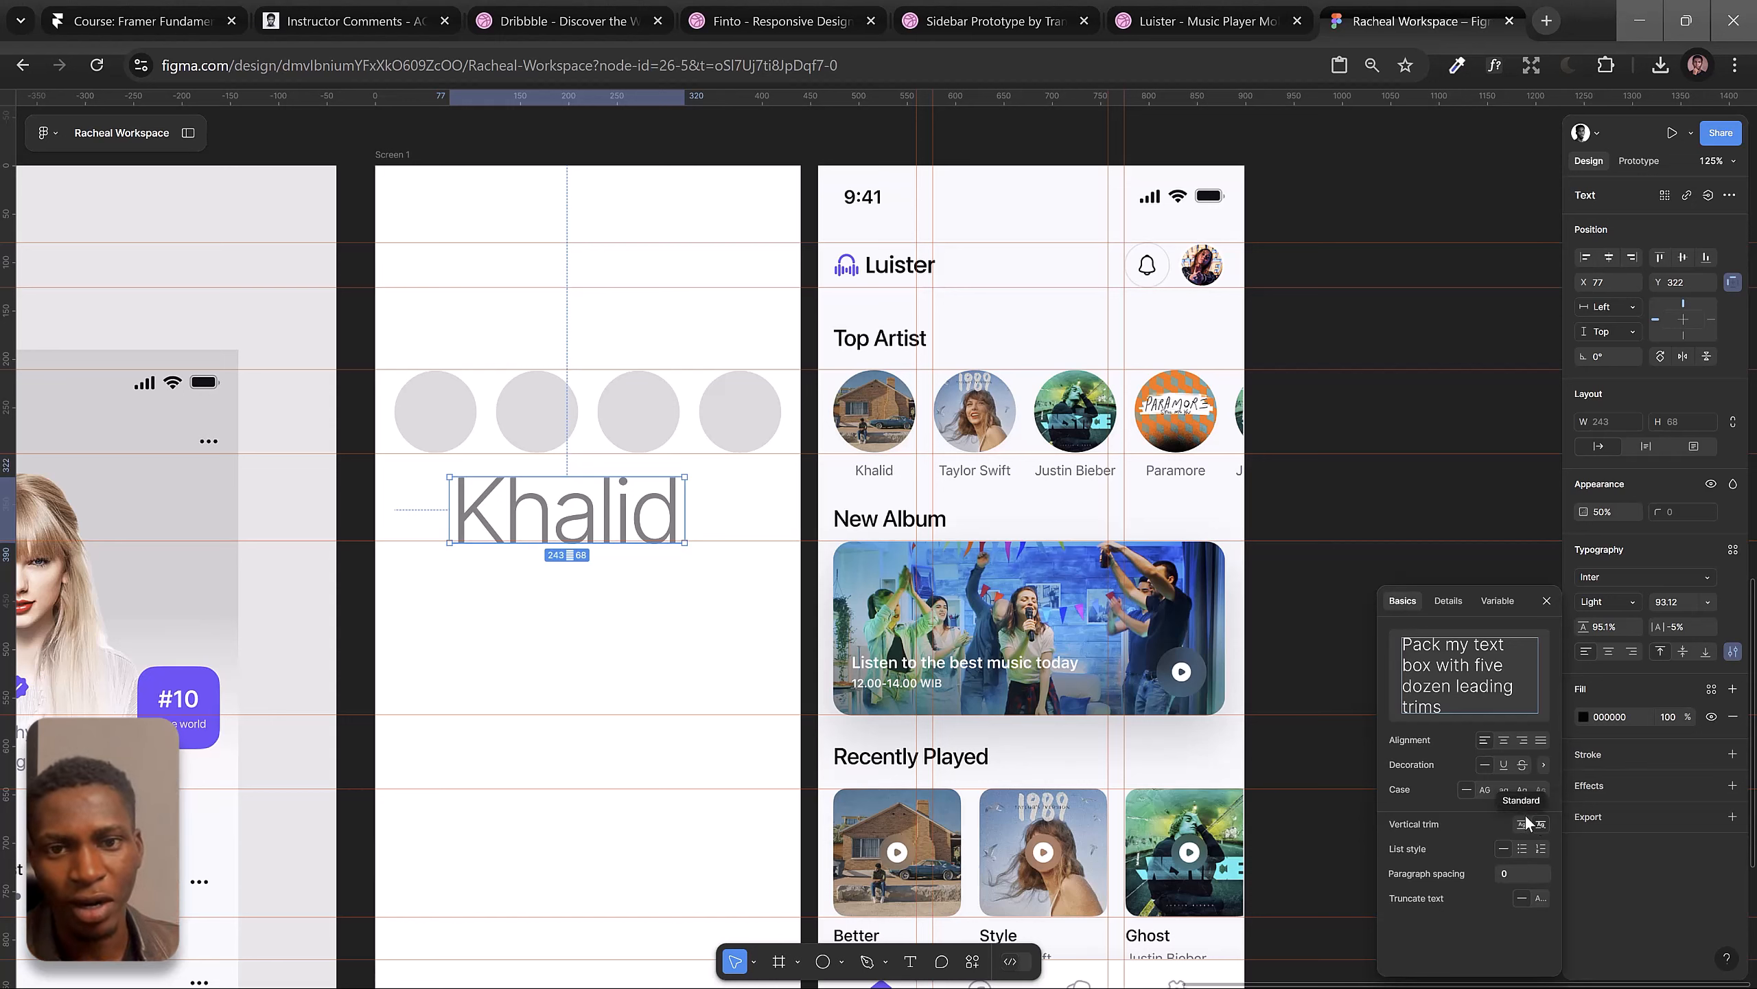
click(1546, 600)
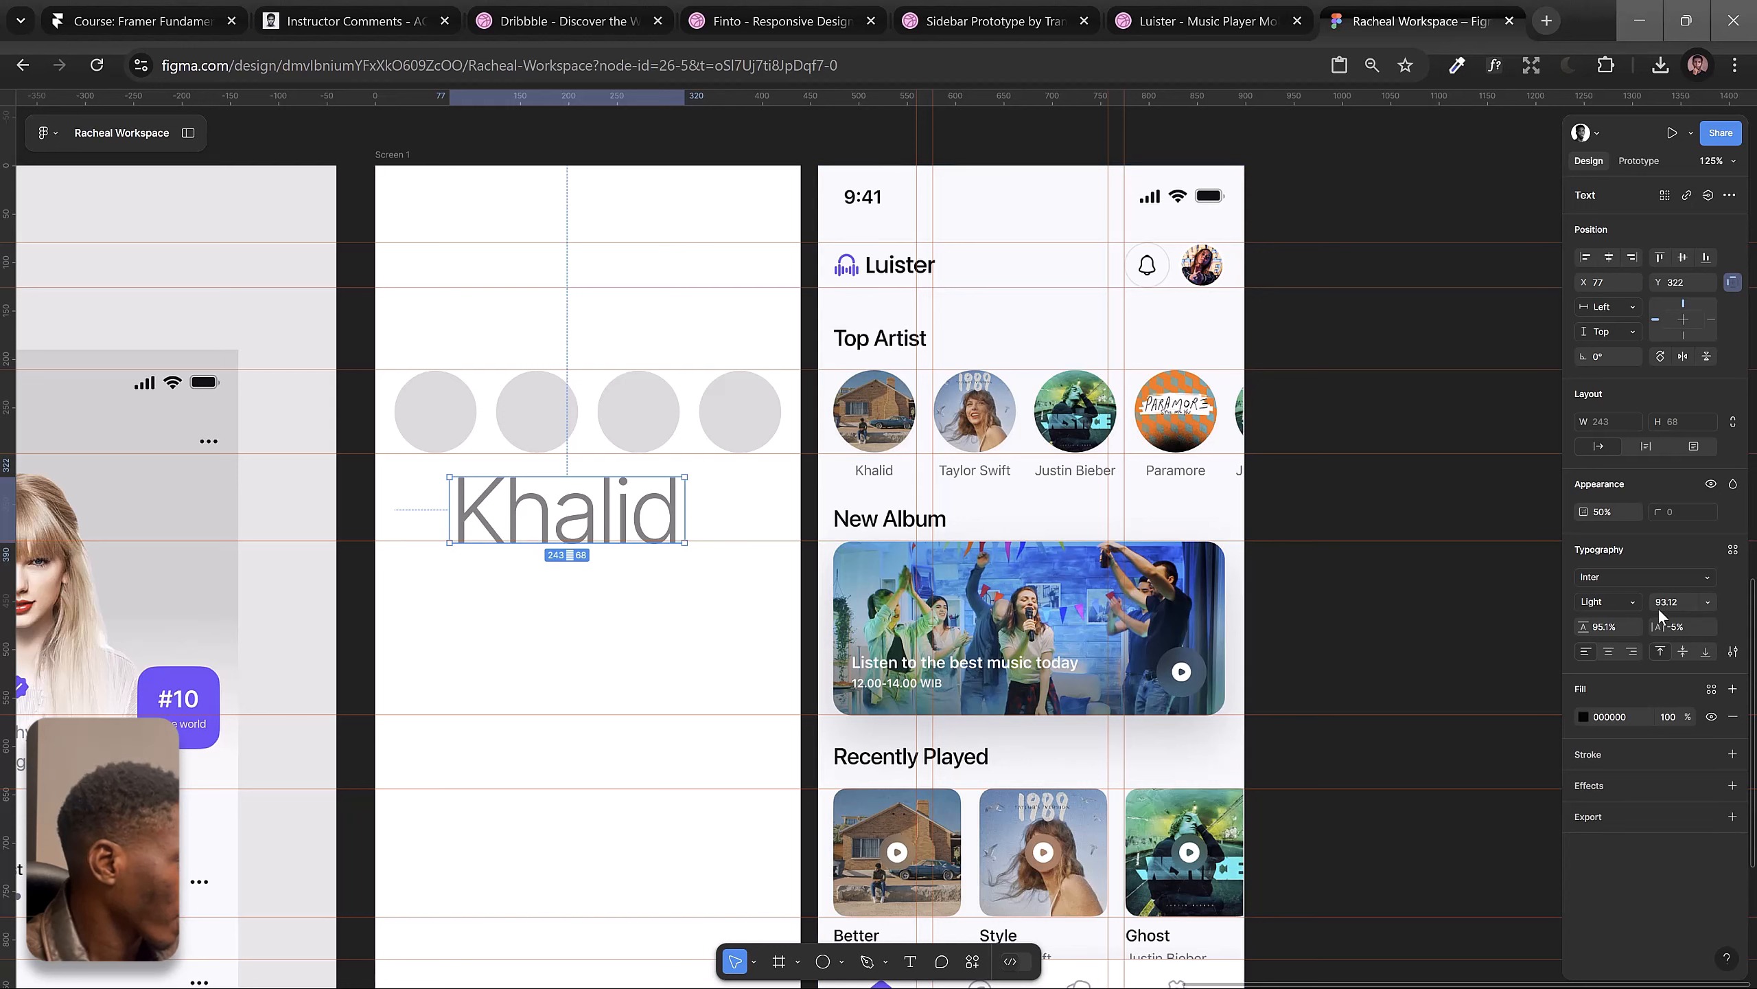
Step: Reduce the "Khalid" text's font size to 13.12 and centre it just below the first circle at X 45, Y 308
key(shift+Down)
key(shift+Down)
key(shift+Down)
key(shift+Down)
key(shift+Down)
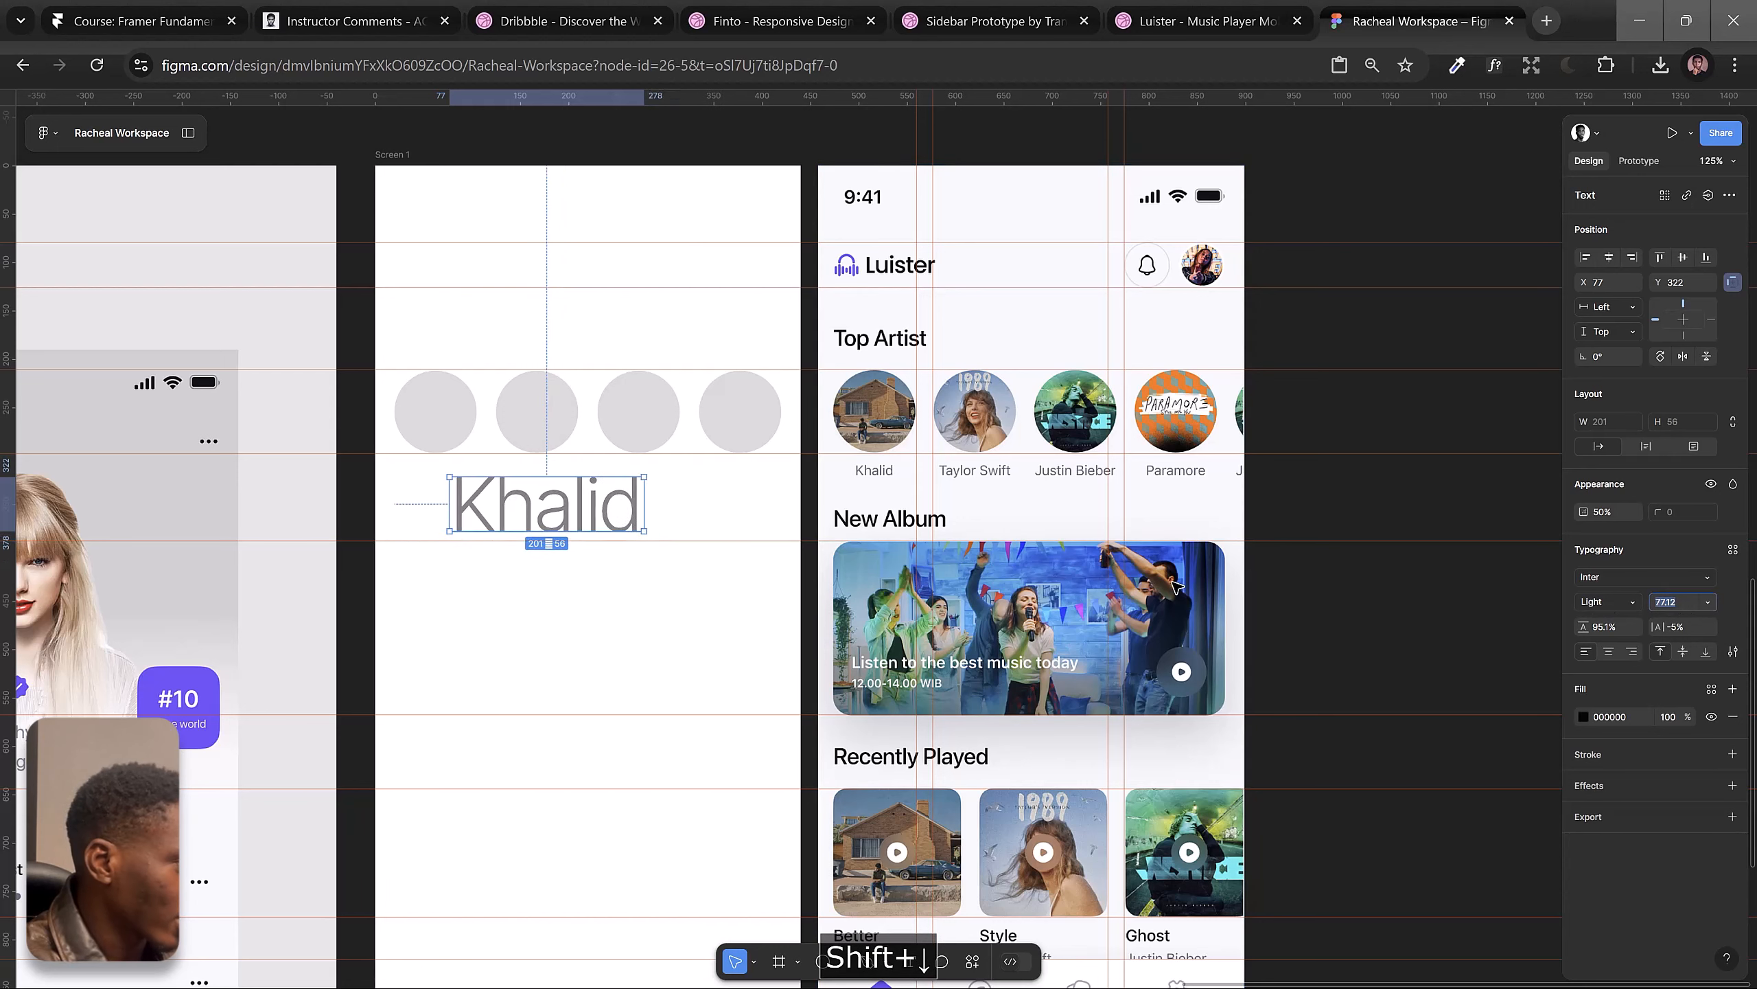
key(shift+Down)
key(shift+Down)
key(shift+Down)
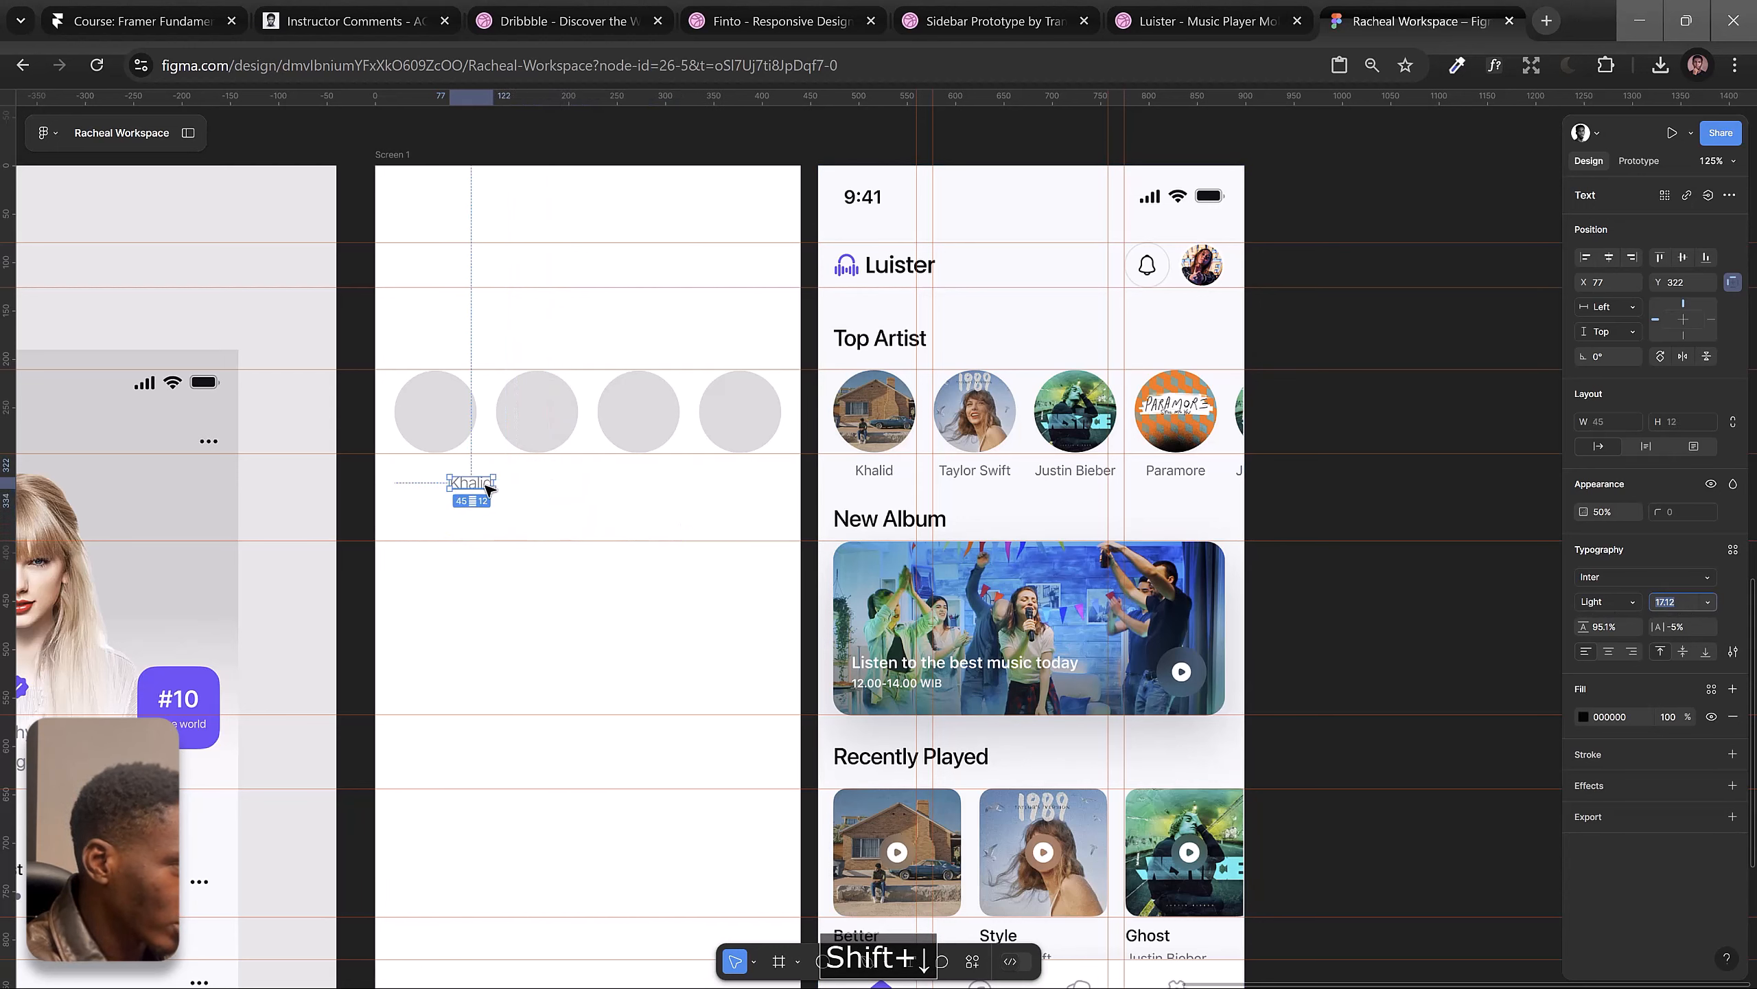
drag(450, 478, 443, 473)
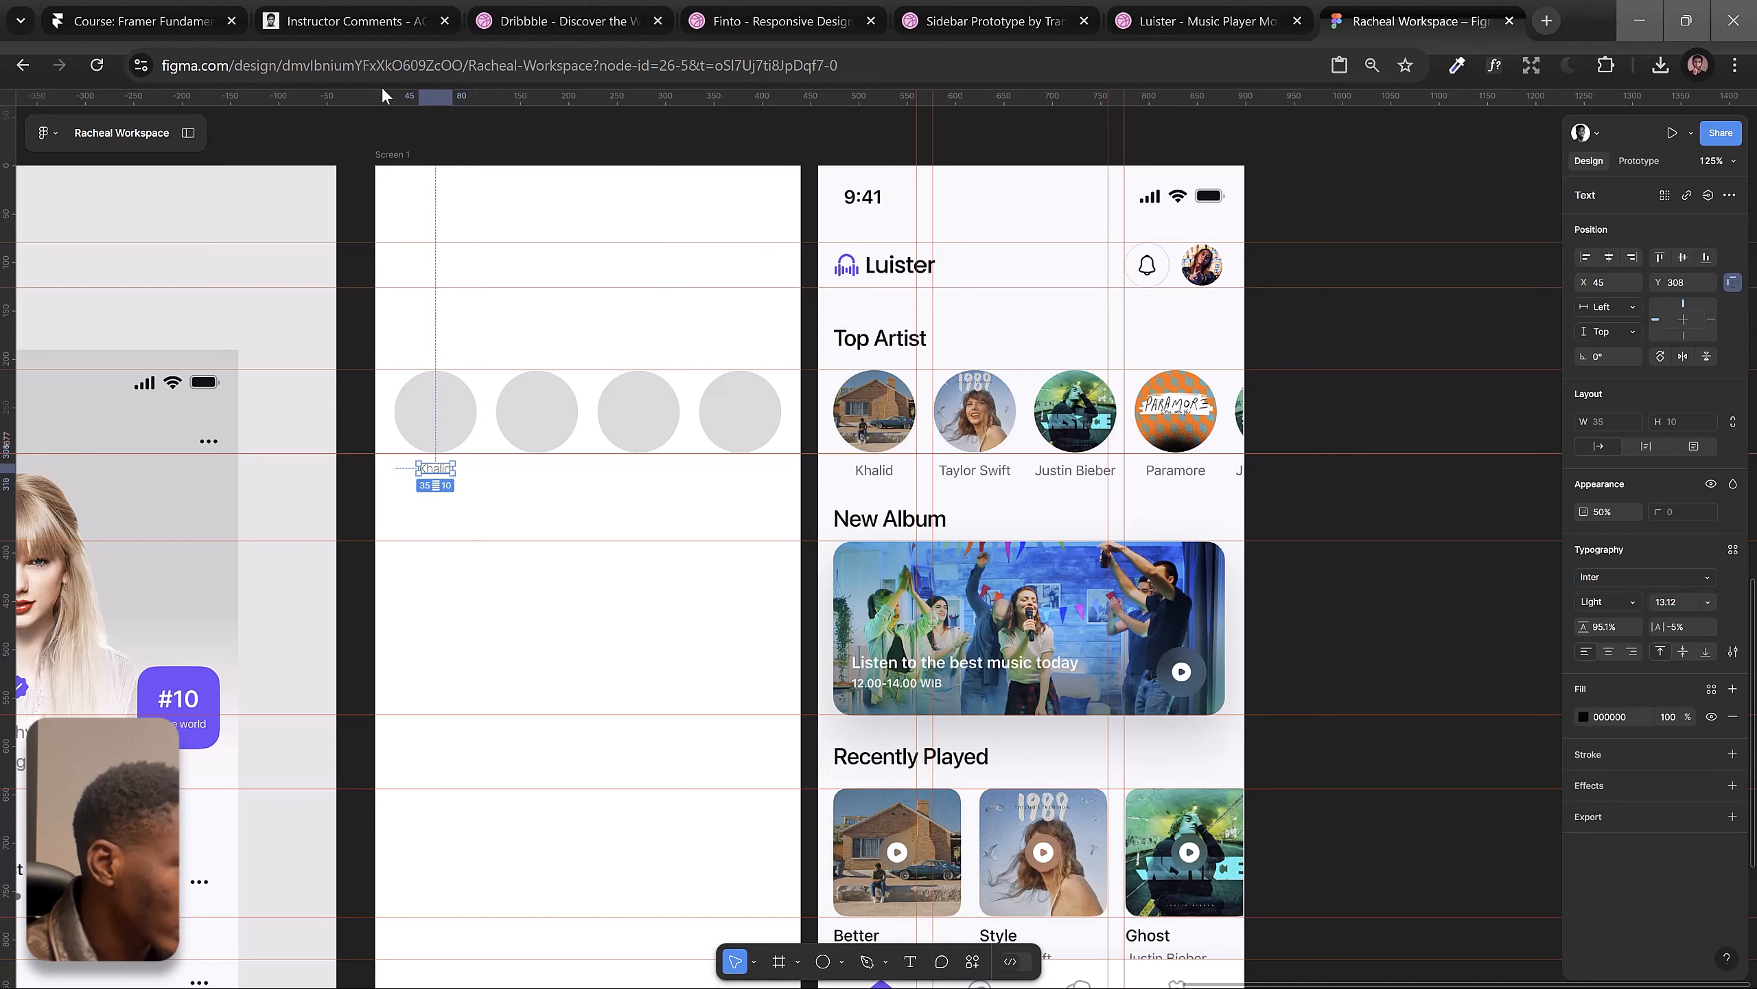
Step: Add a horizontal guide along the top of the reference artist names and lower the "Khalid" text onto it at Y 310
drag(356, 96, 396, 471)
scroll(396, 471, up, 5)
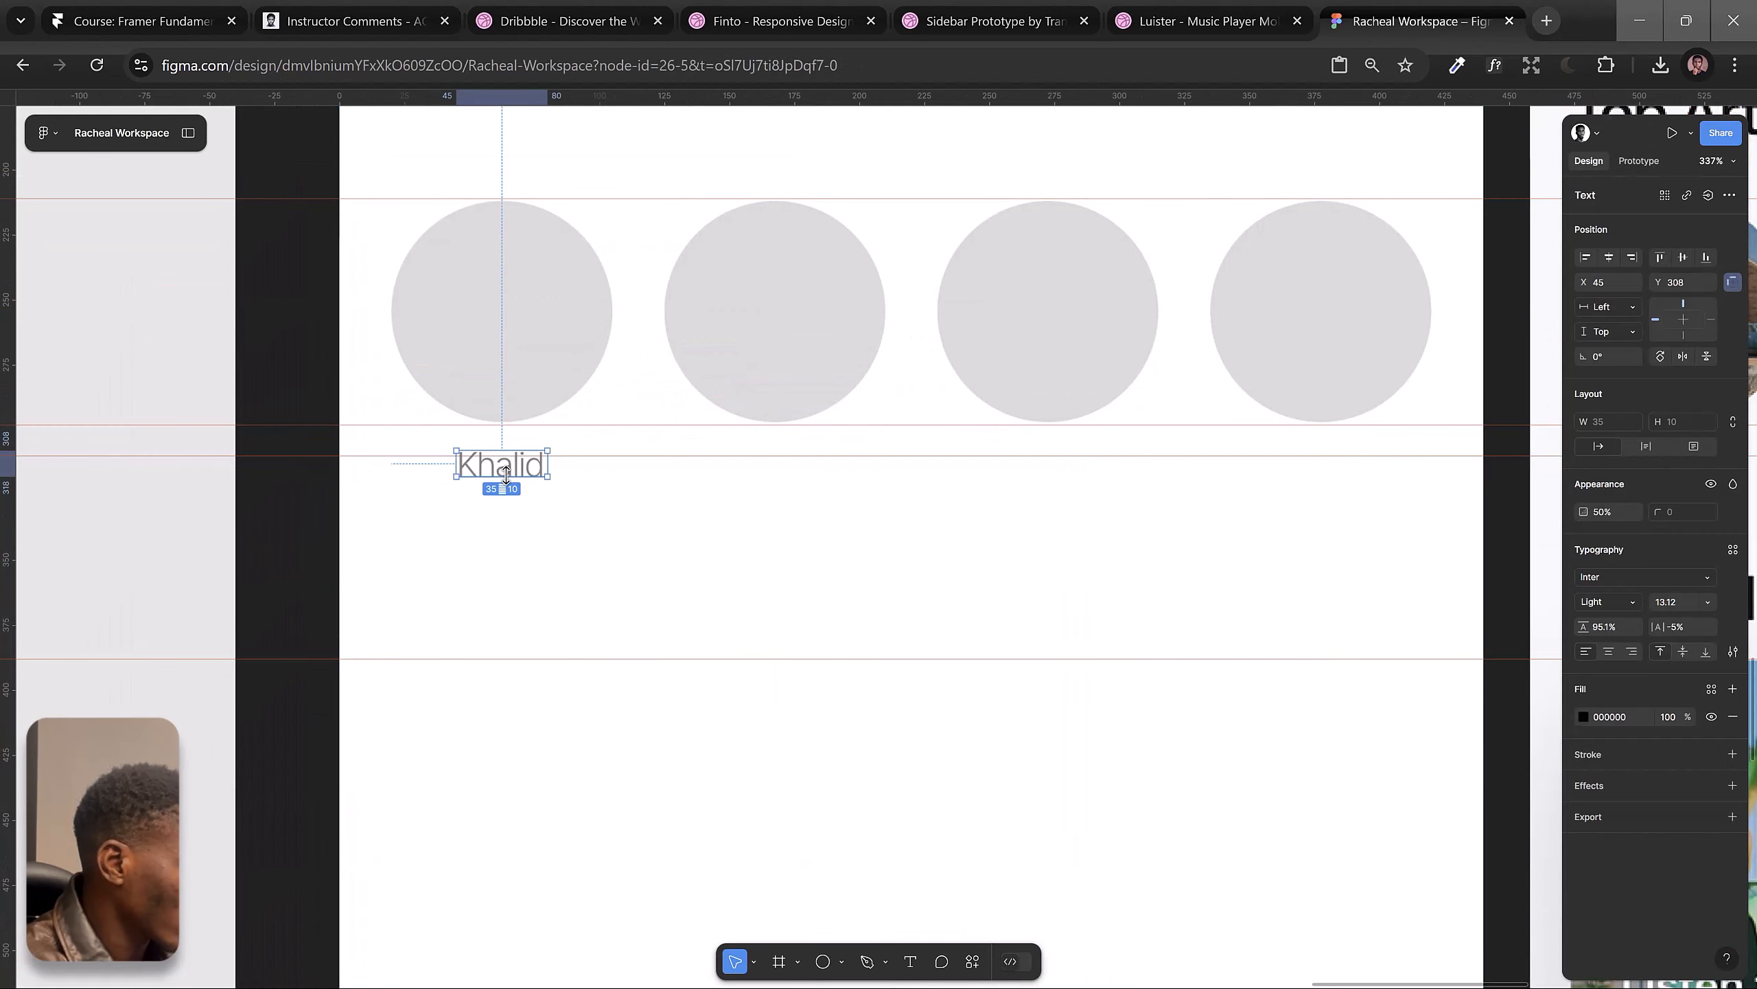
key(Down)
key(Down)
key(Down)
key(Up)
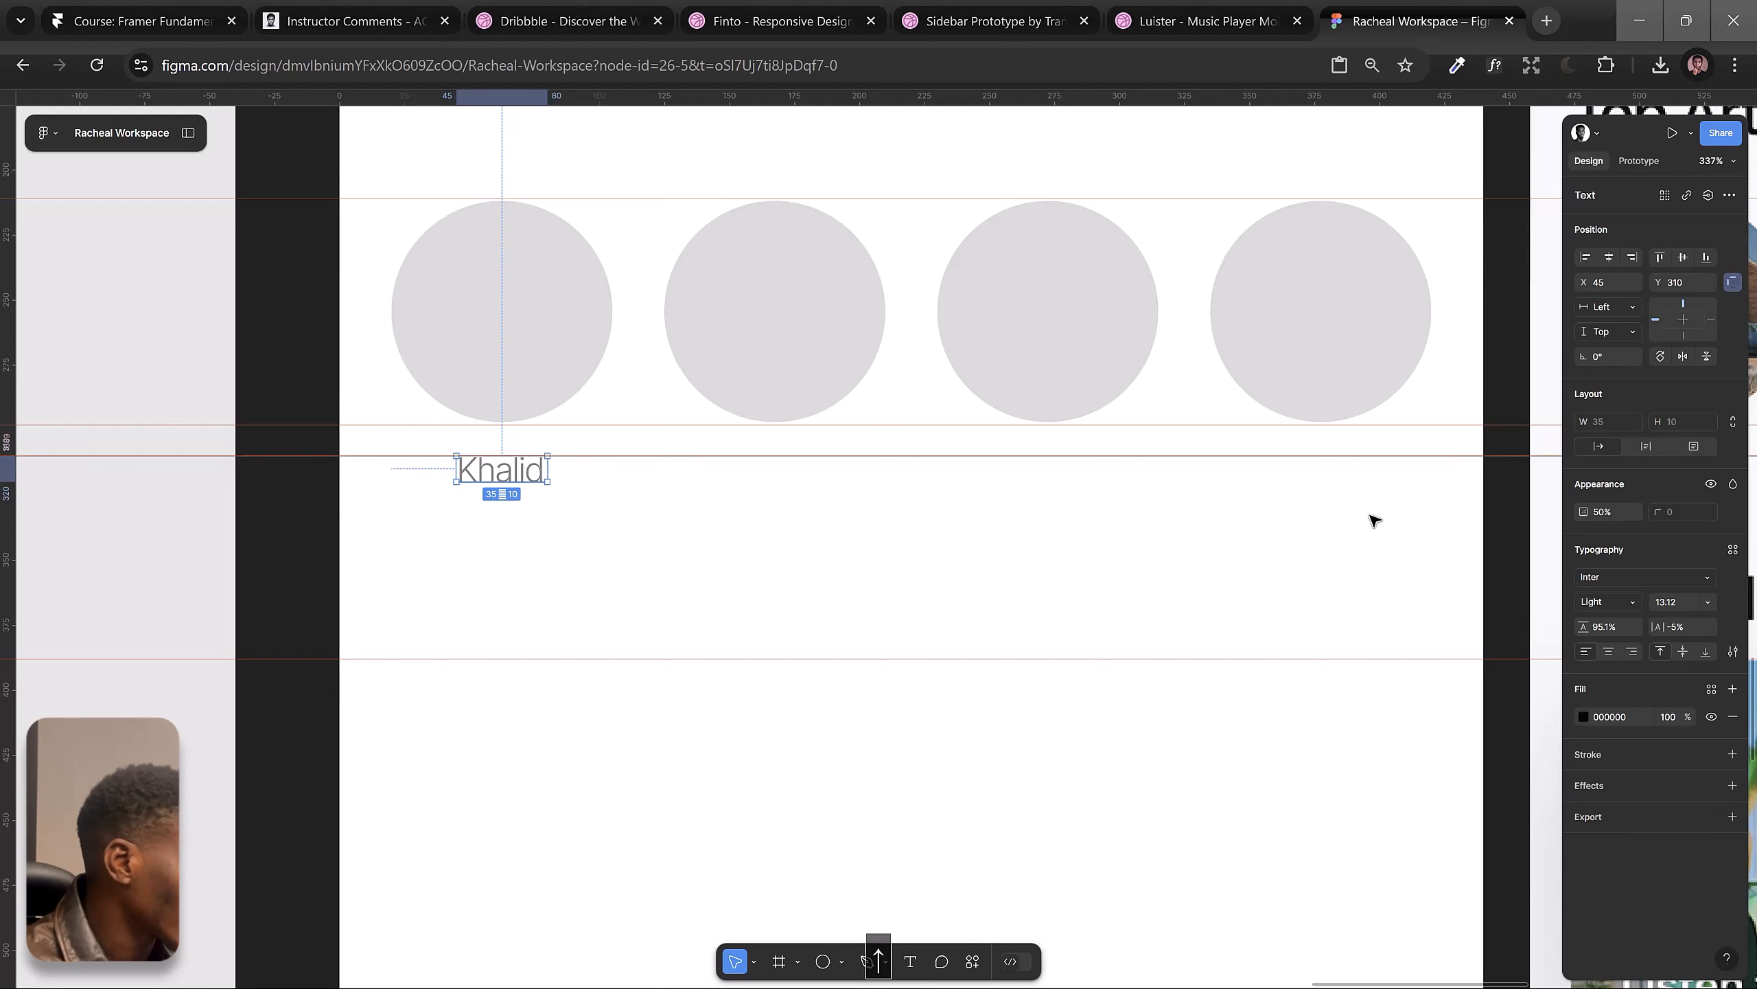
Step: Change the "Khalid" text's weight to Regular and sample the reference label's colour 404961 as its fill
click(1608, 602)
click(1610, 620)
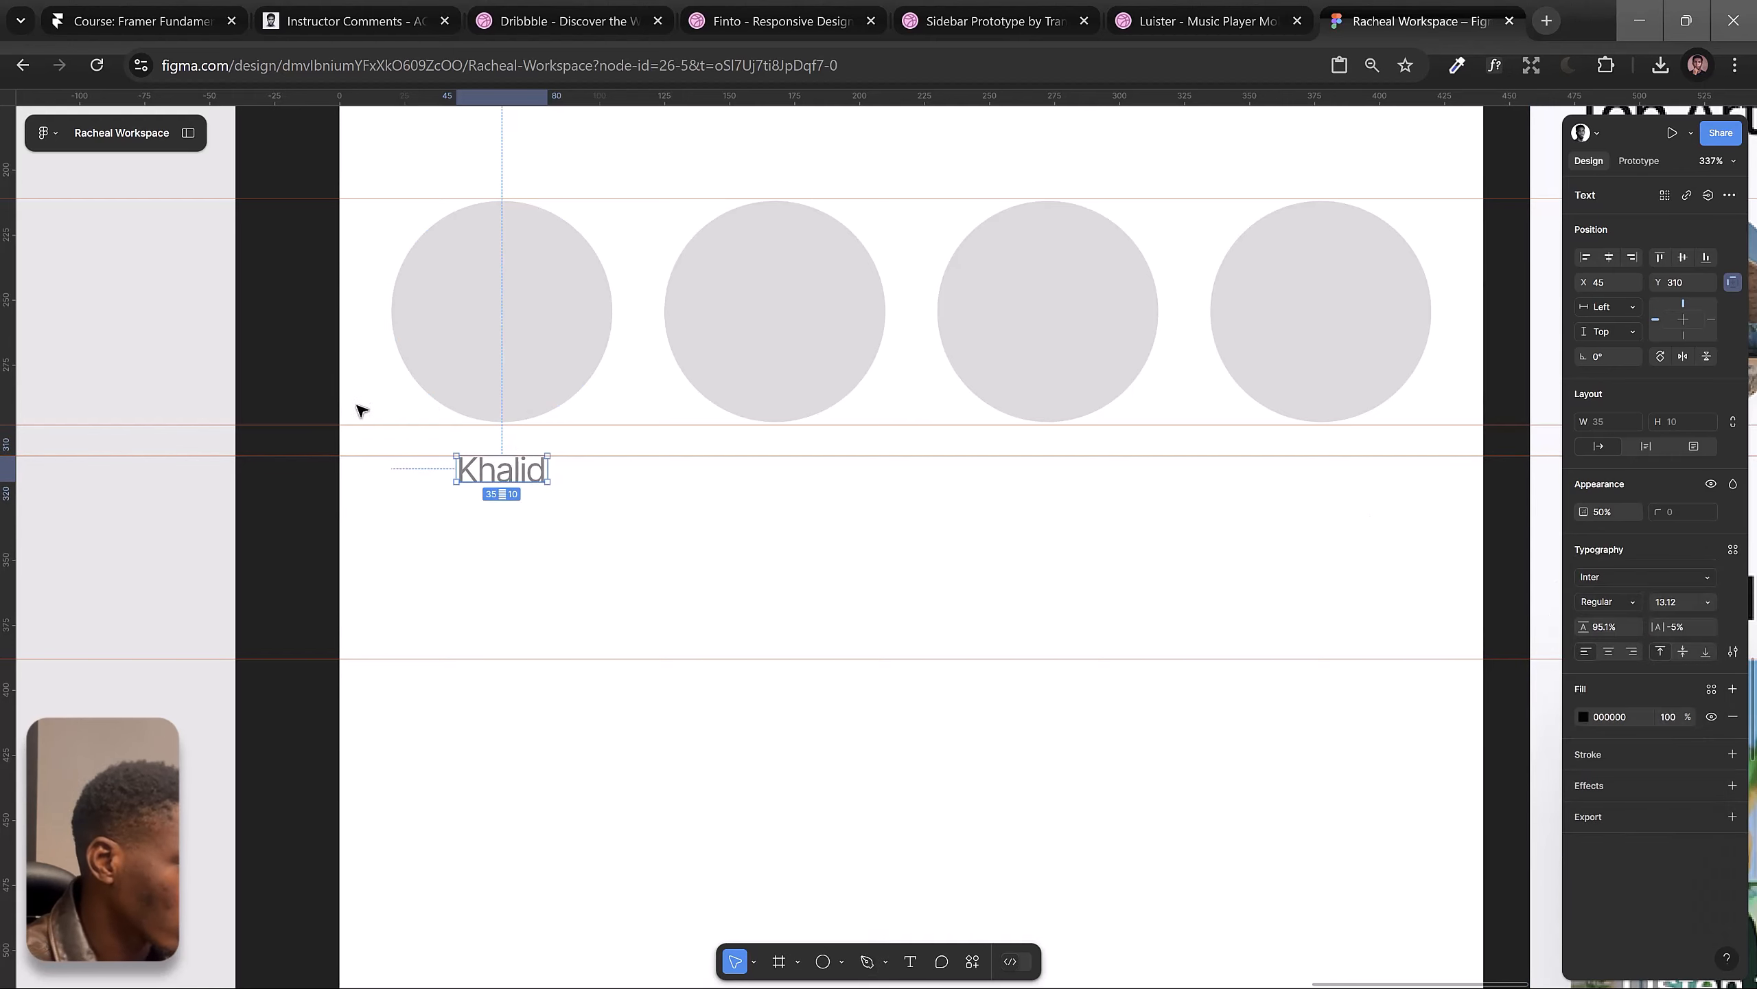
scroll(276, 432, down, 5)
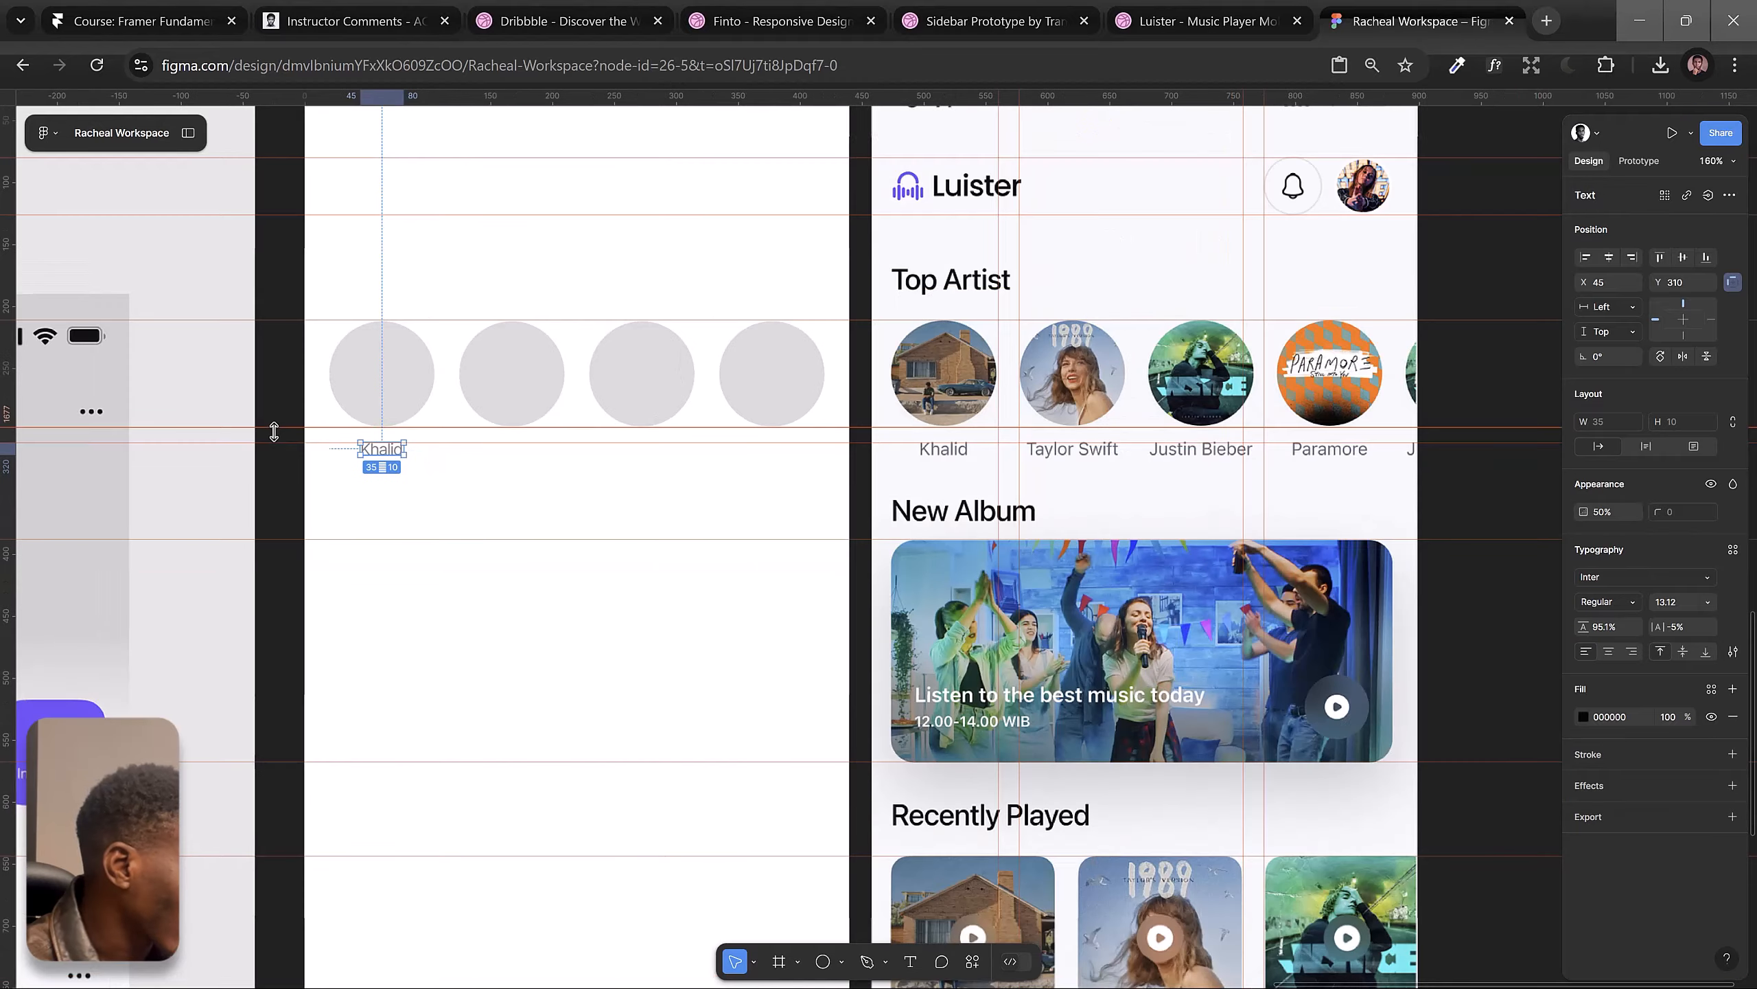
scroll(969, 457, up, 15)
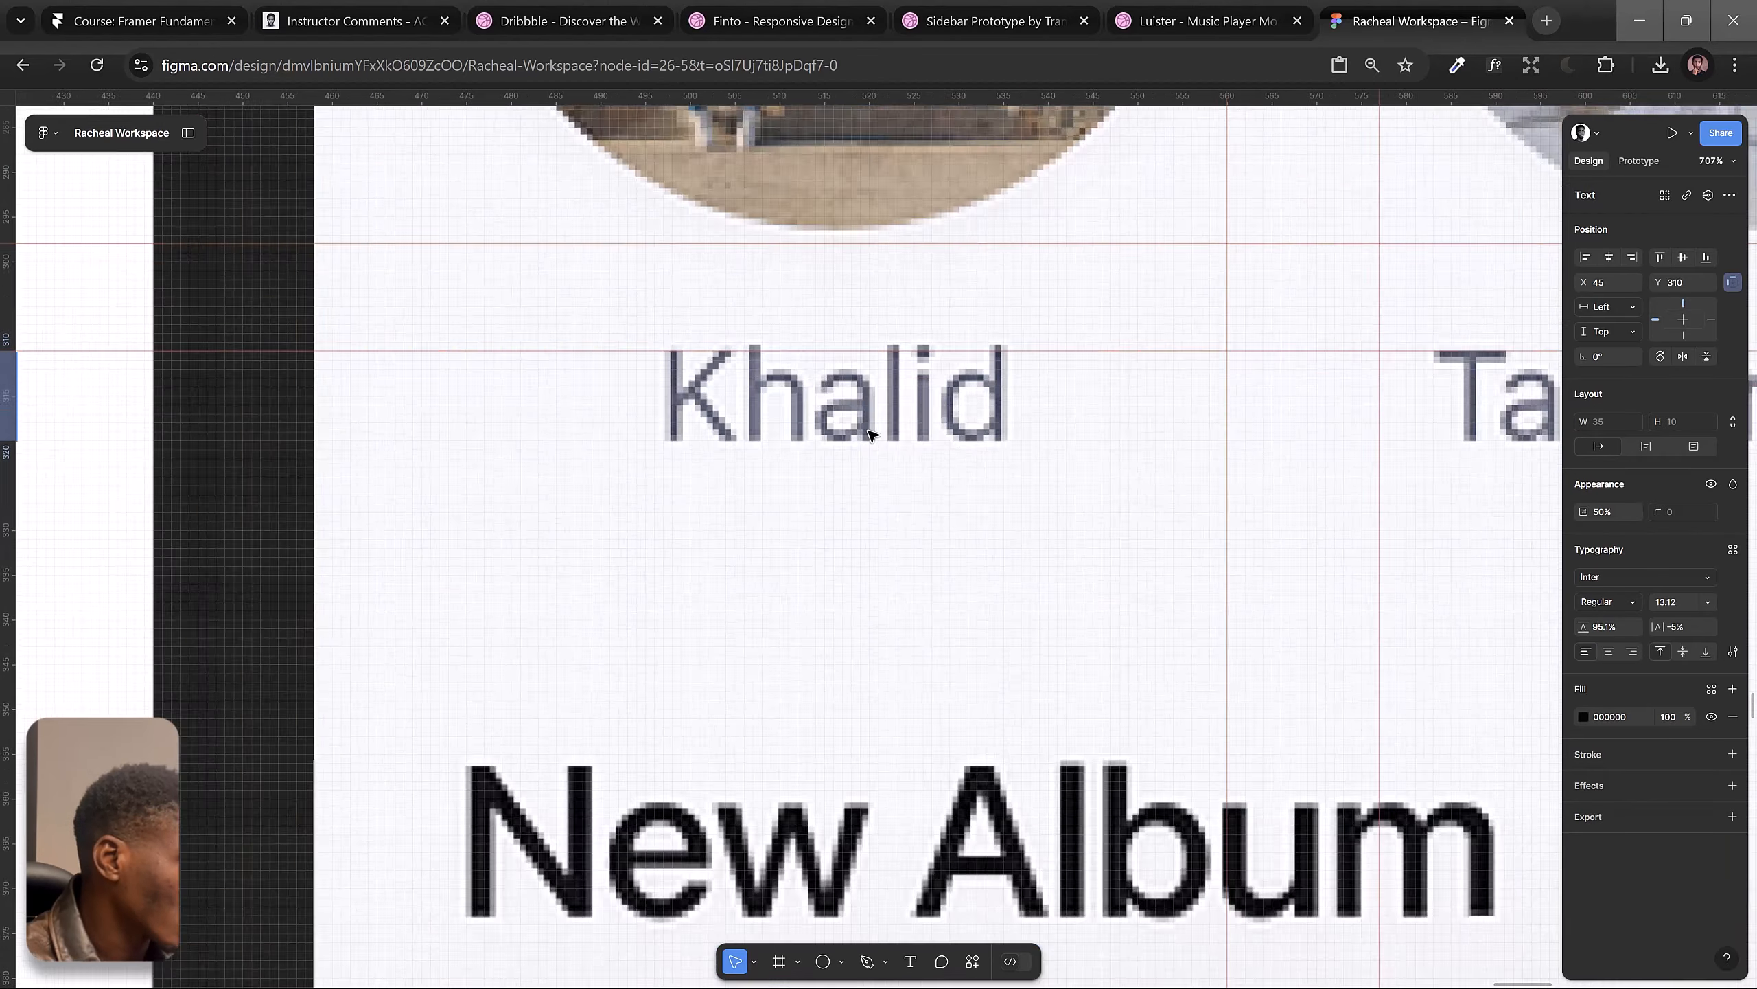
scroll(737, 399, up, 3)
key(i)
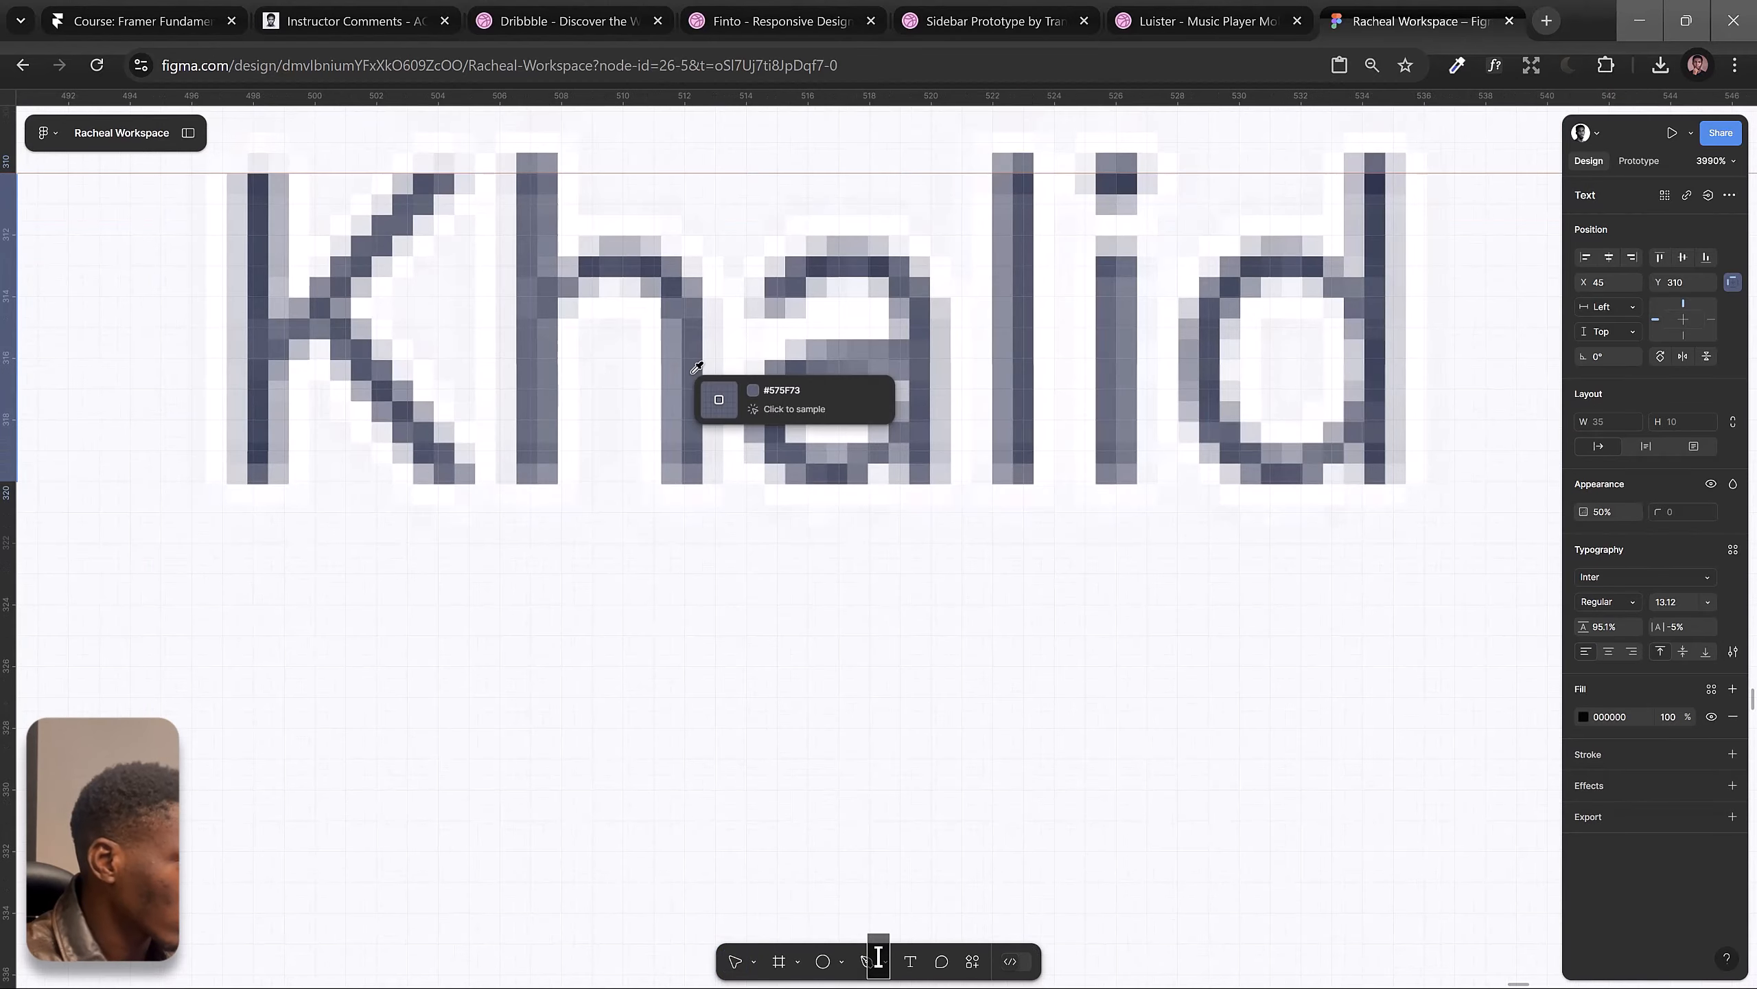
click(676, 278)
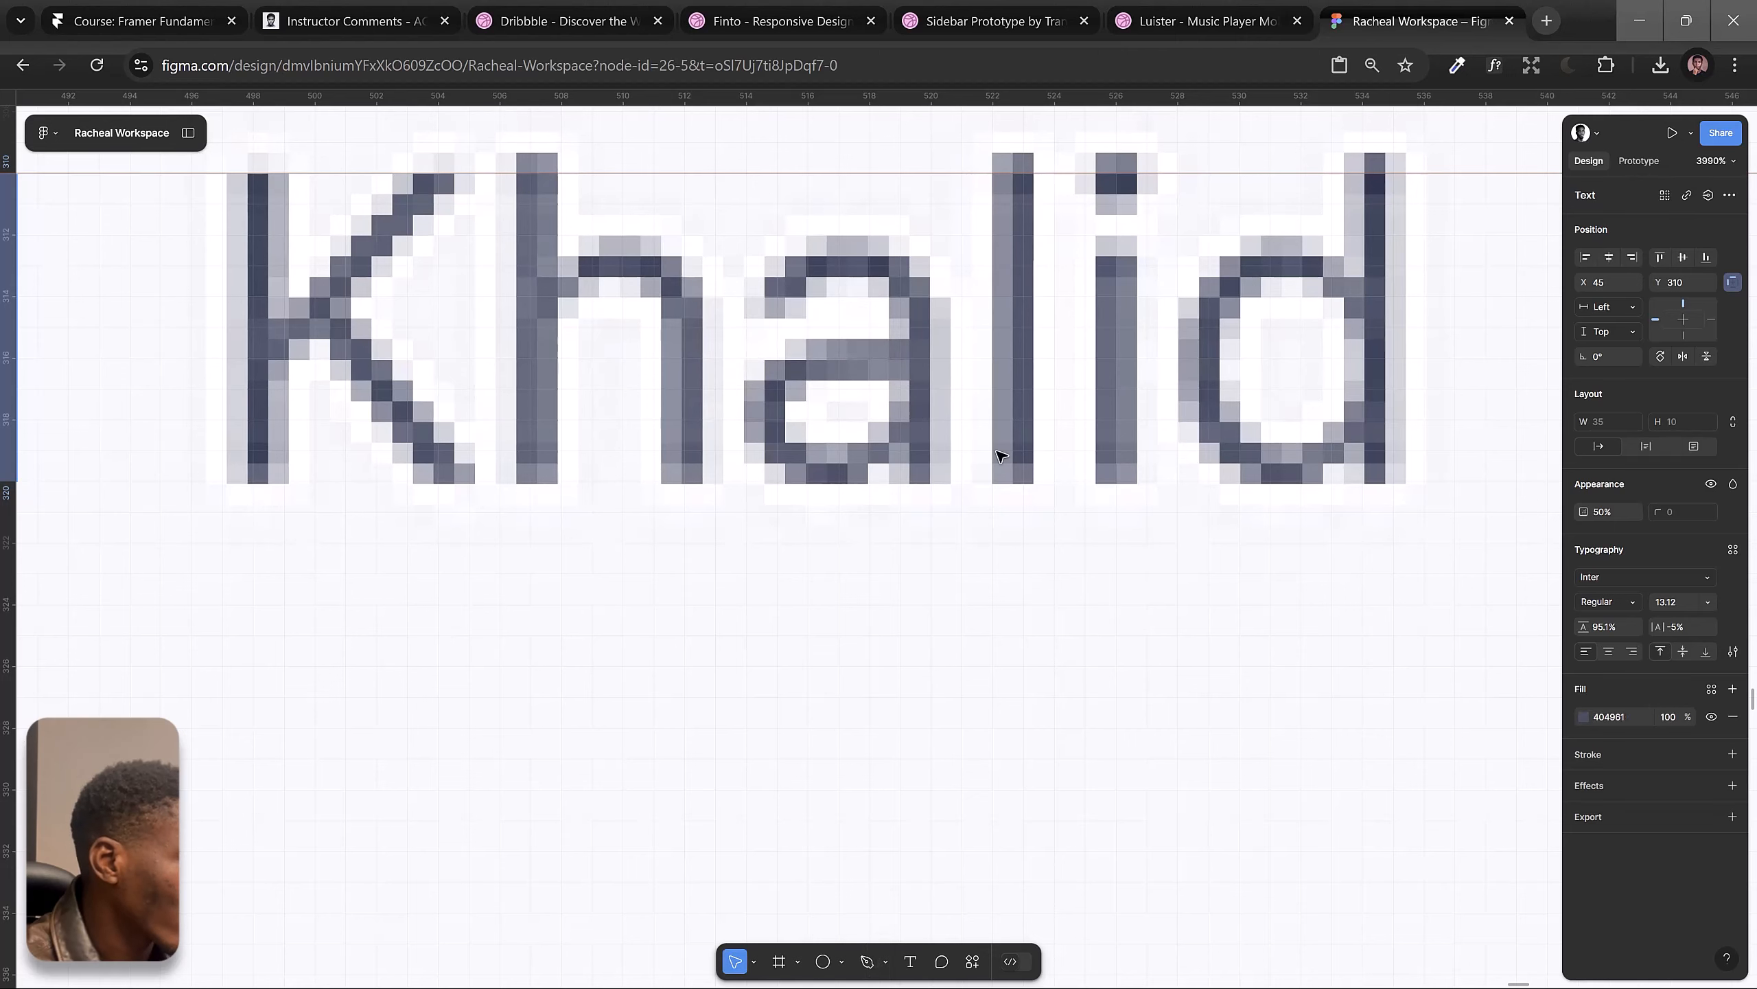
Step: Set the opacity of the "Khalid" text on Screen 1 to 80%
scroll(1004, 458, down, 15)
scroll(1005, 457, down, 5)
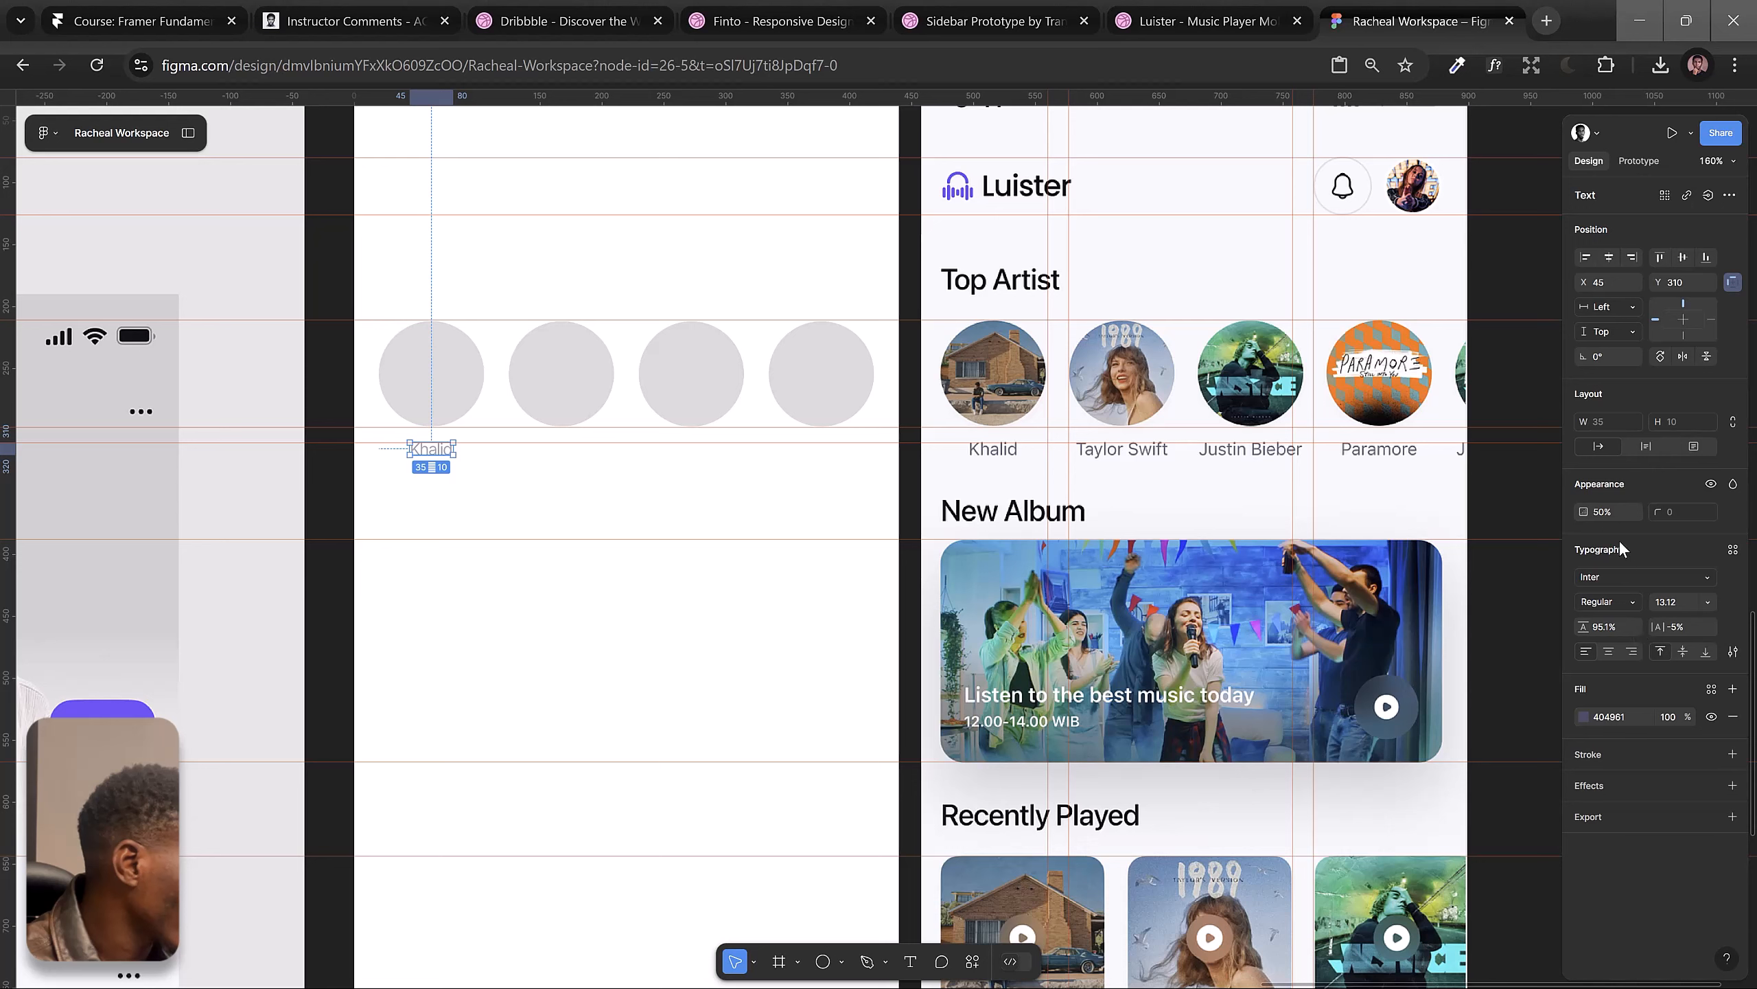
click(1617, 511)
text(1)
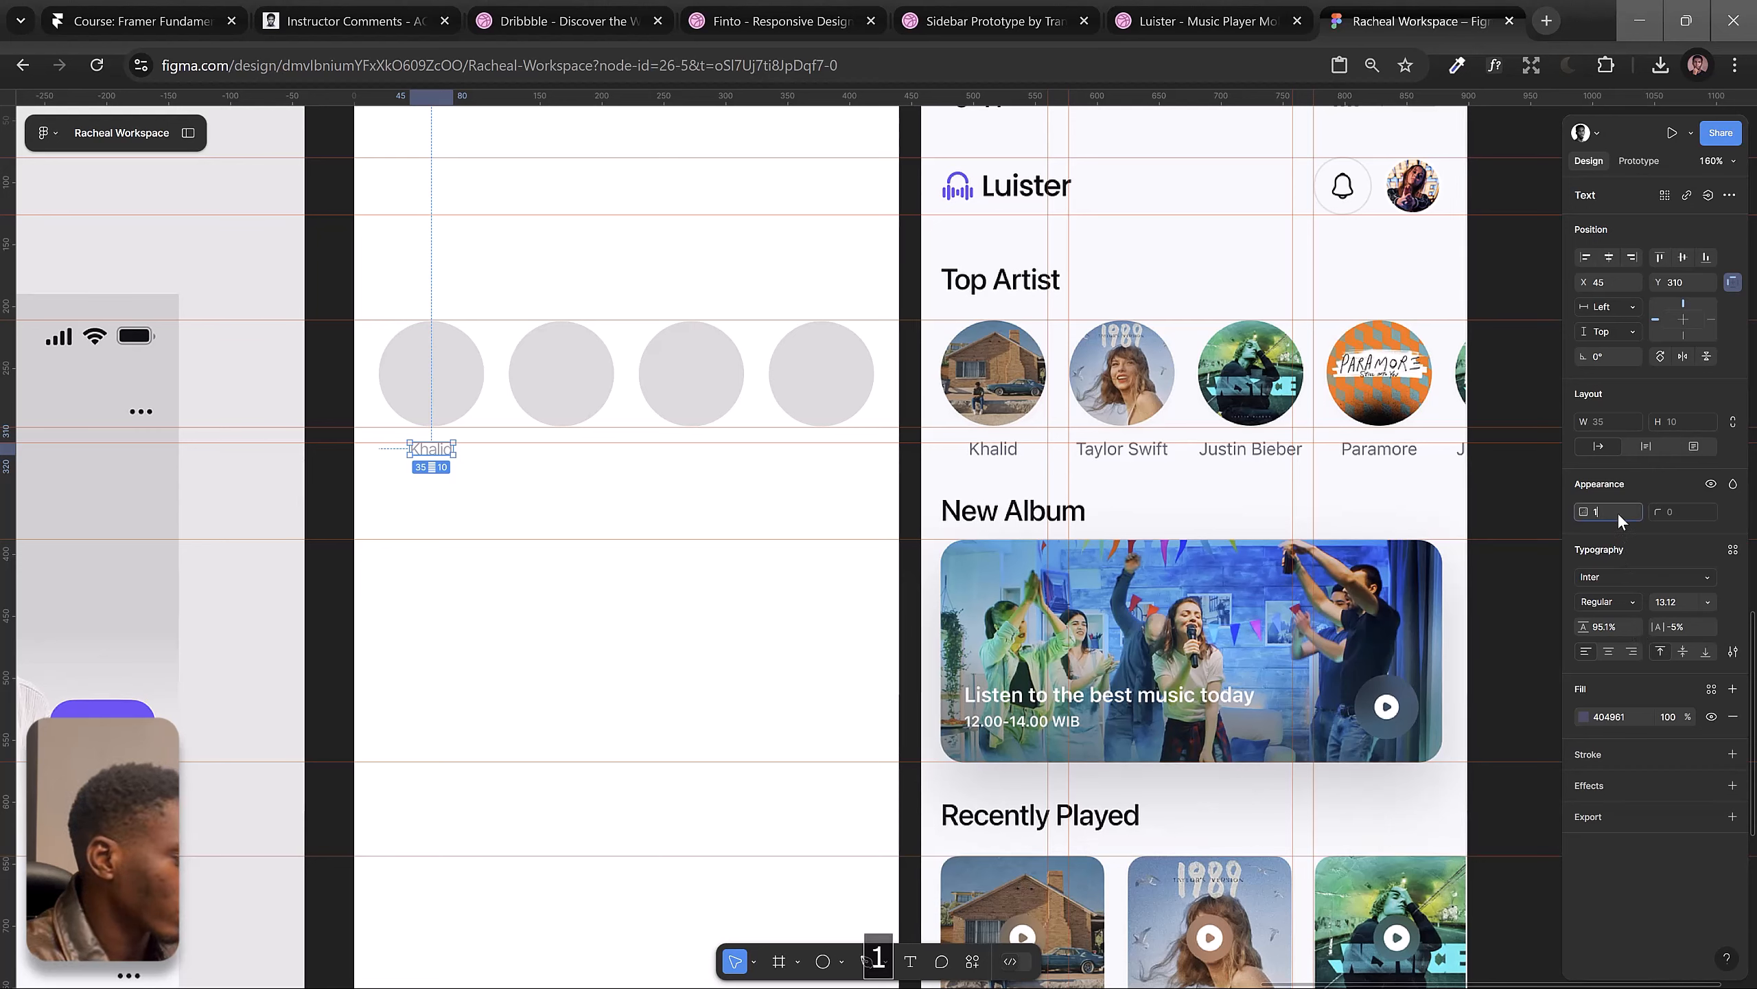
text(00)
key(Return)
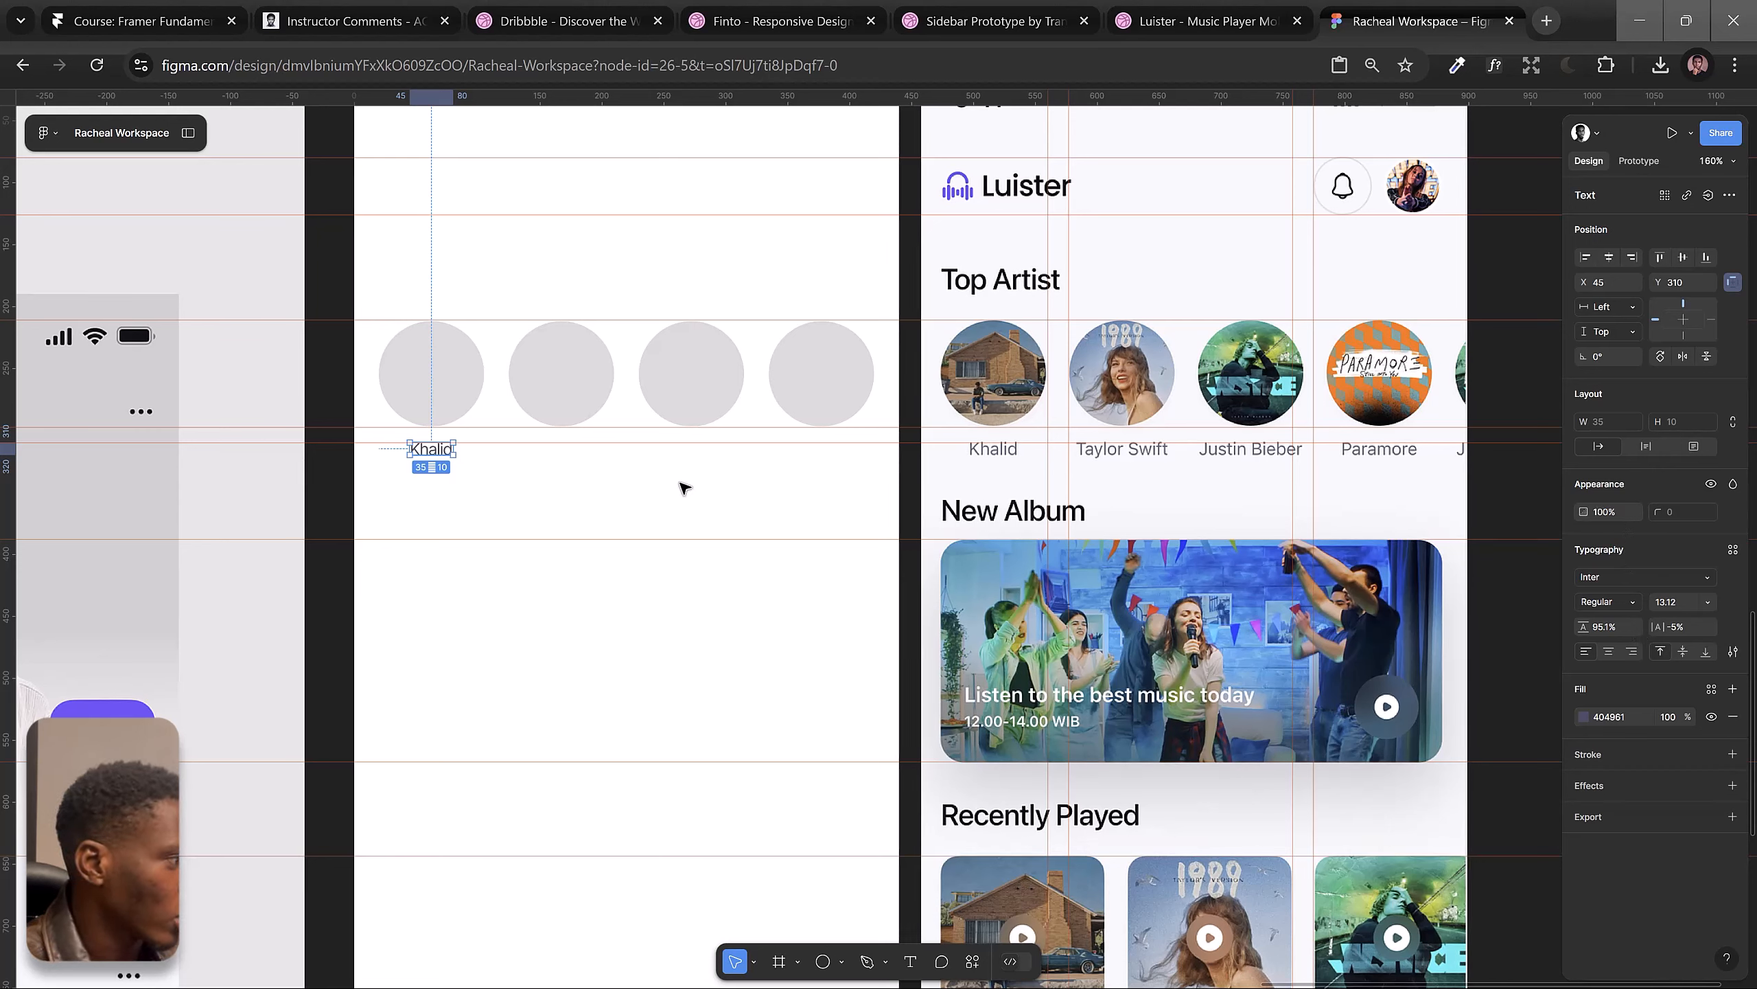
key(8)
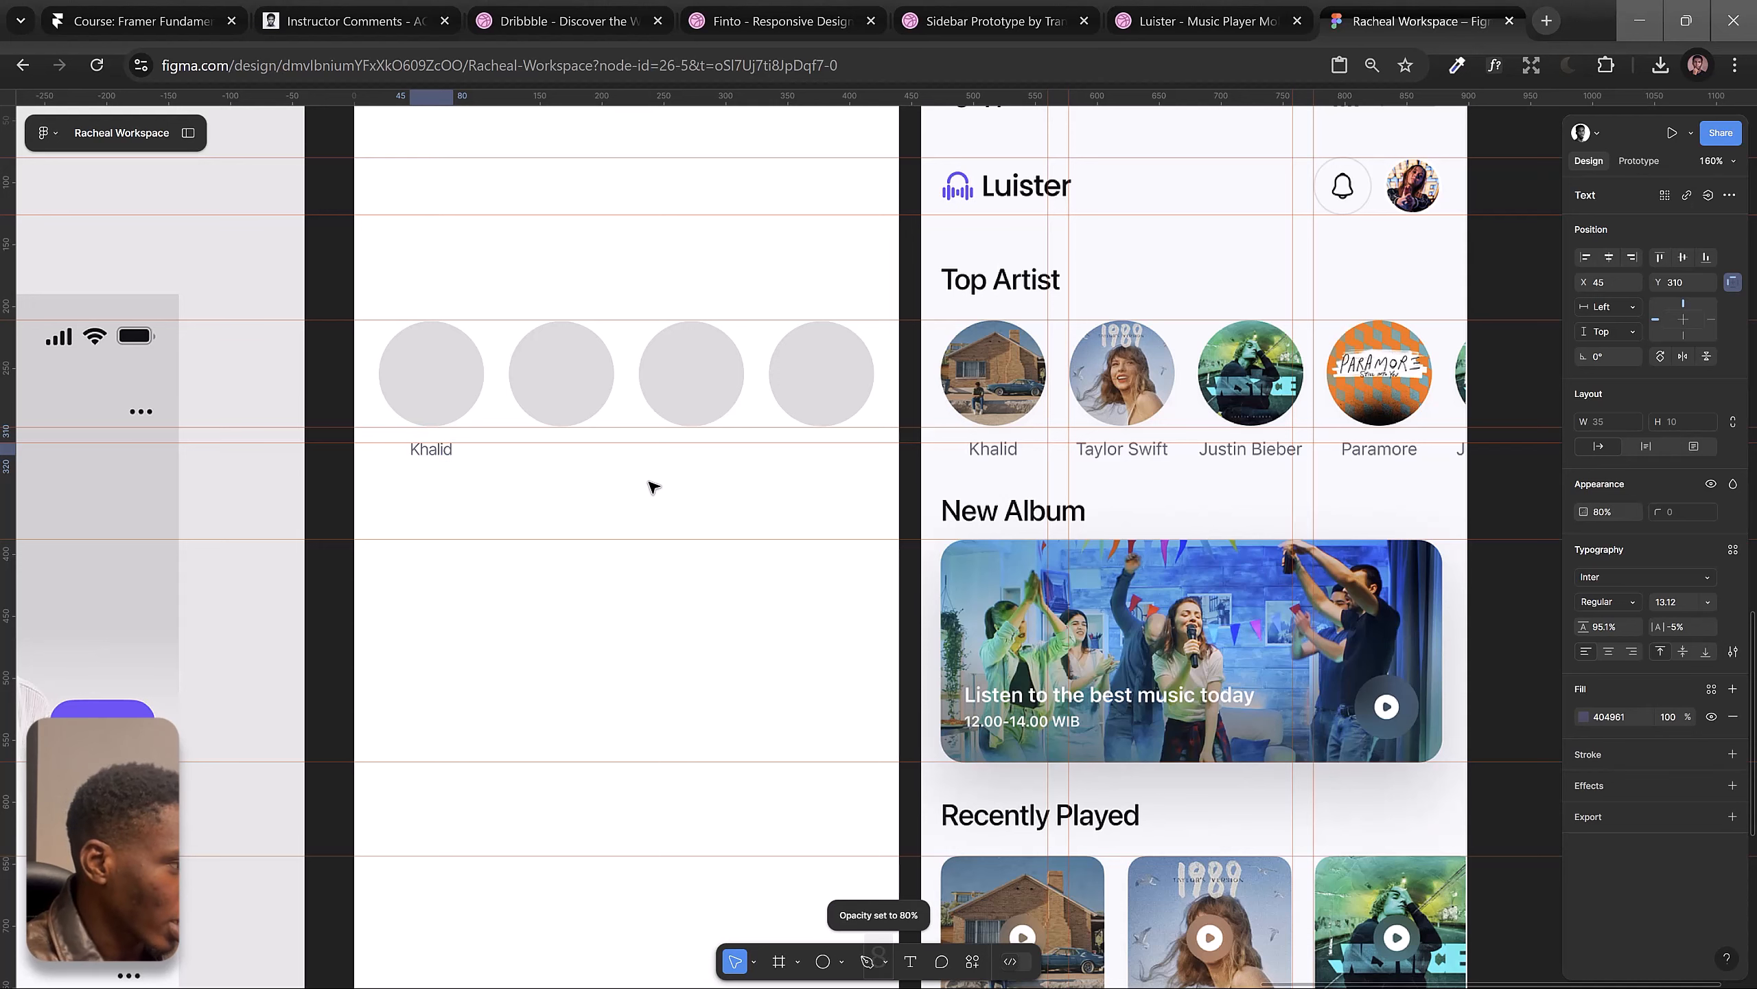
Step: Hide the rulers and guides, and wrap the first circle and its "Khalid" label in an auto layout frame
key(shift+g)
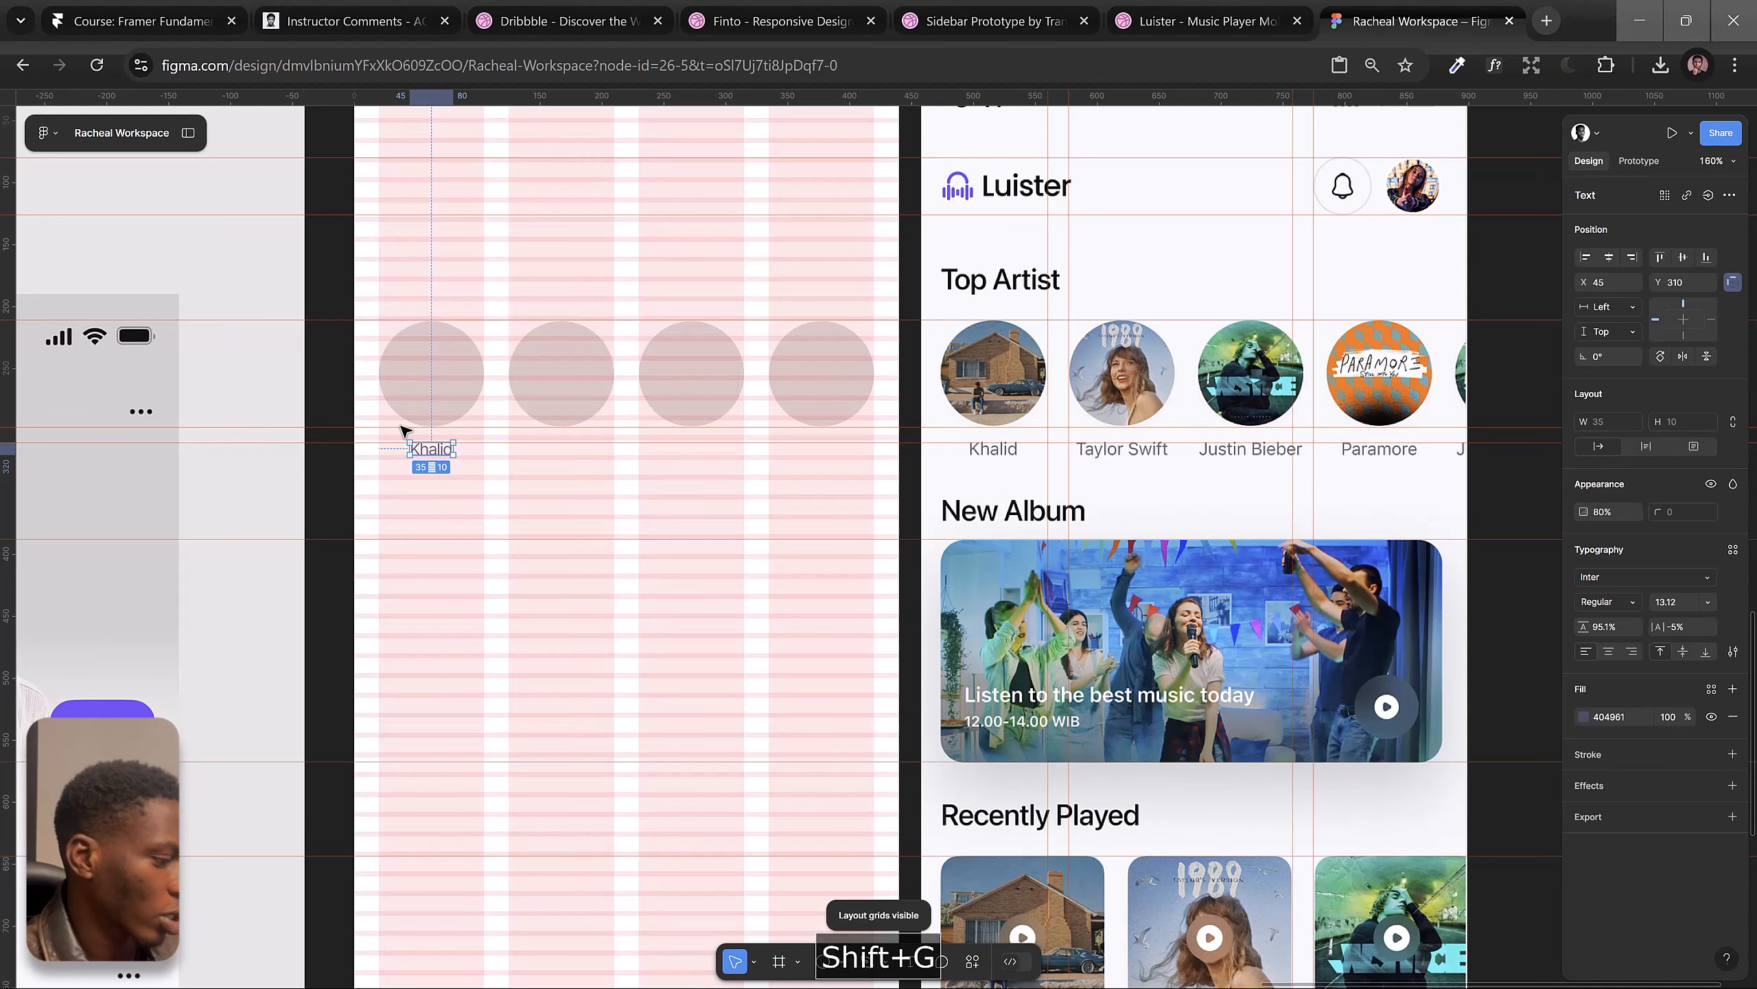
key(shift+r)
key(shift+g)
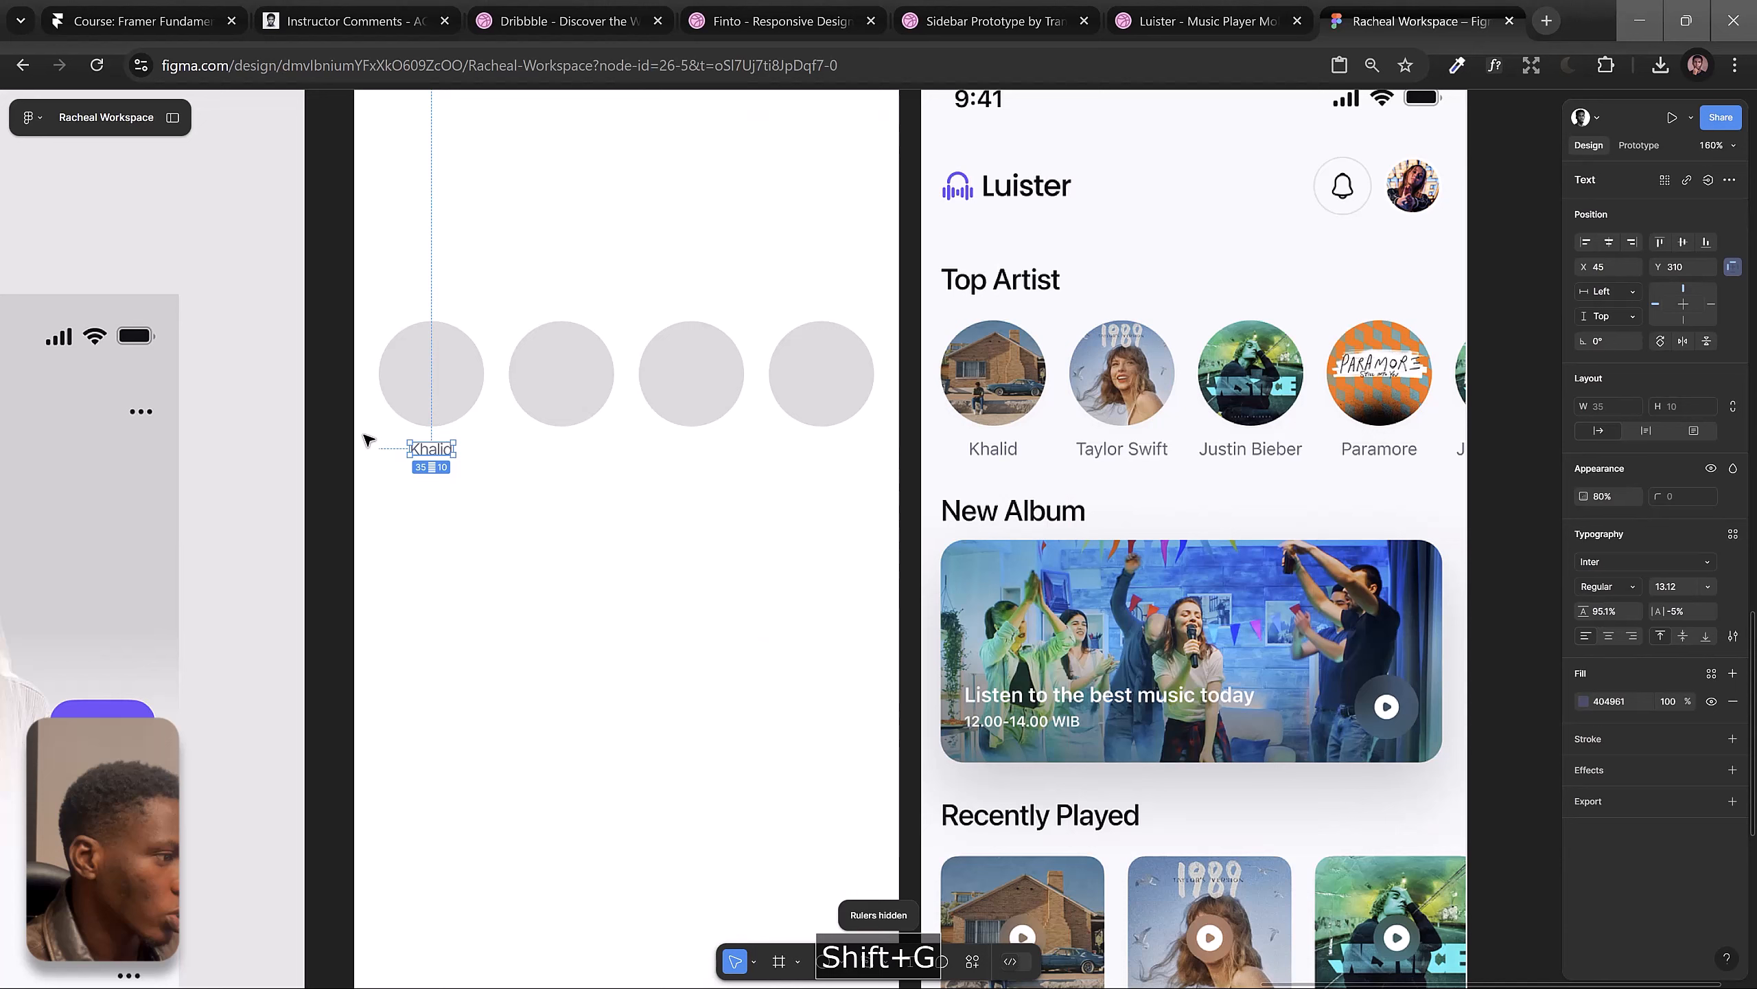
shift+click(431, 404)
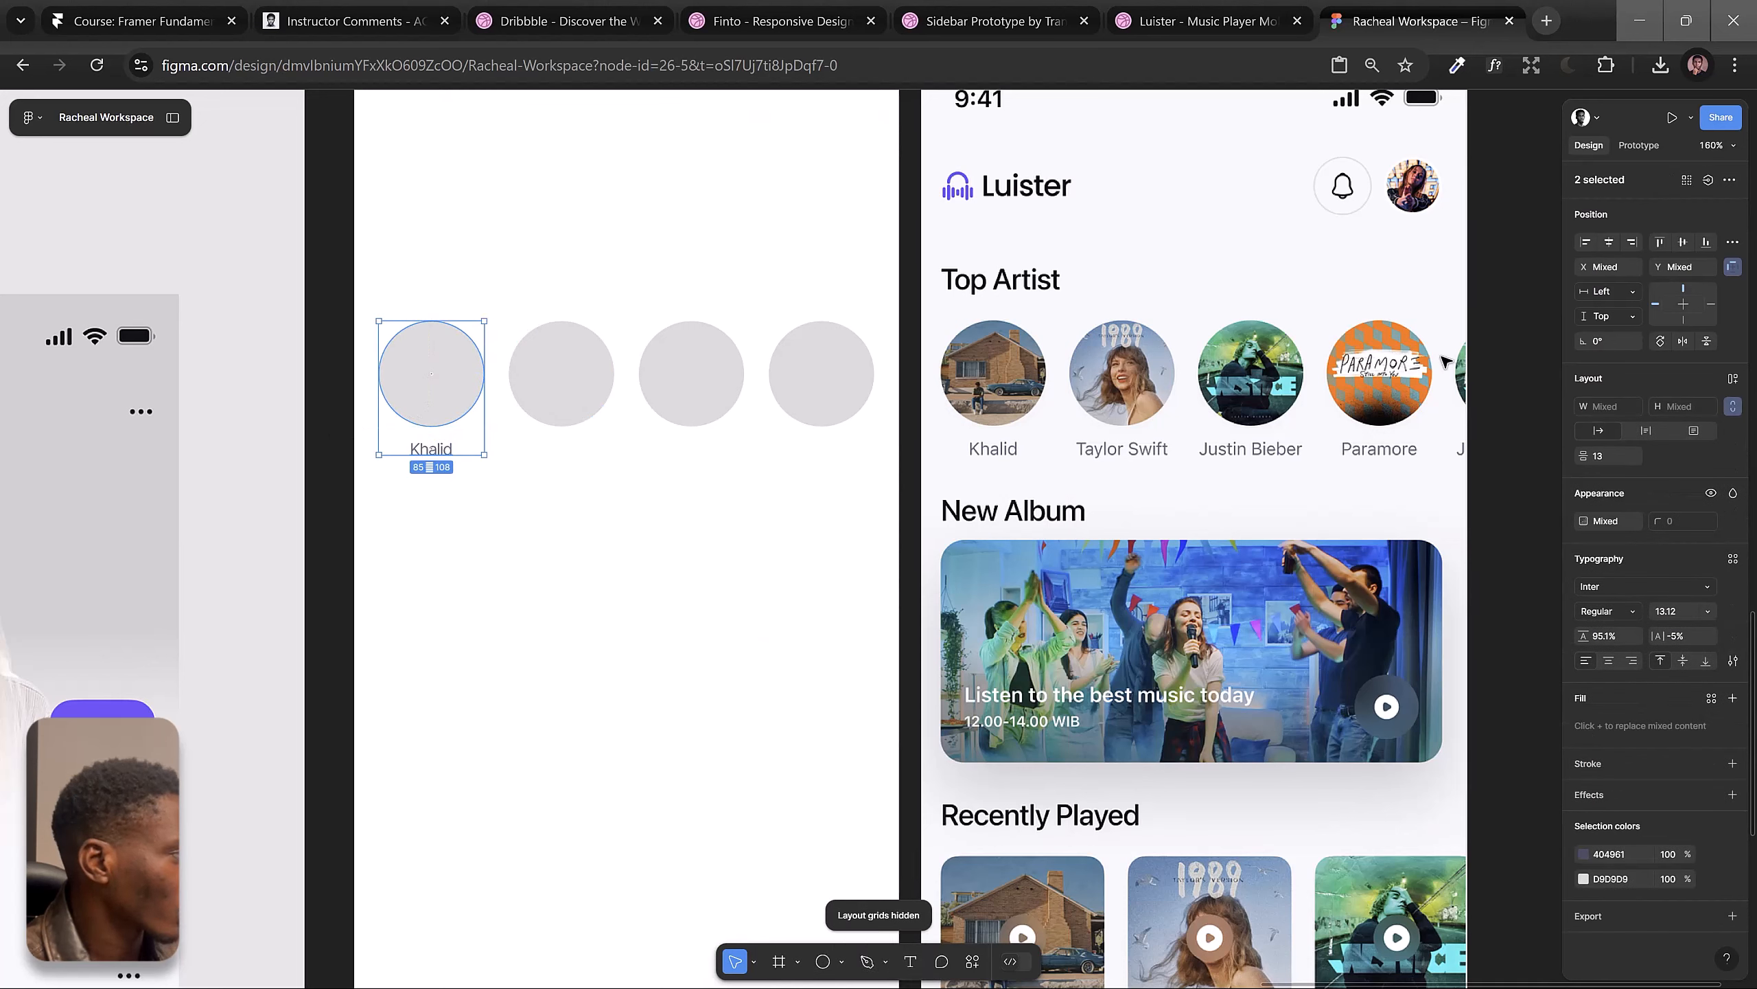
key(shift+a)
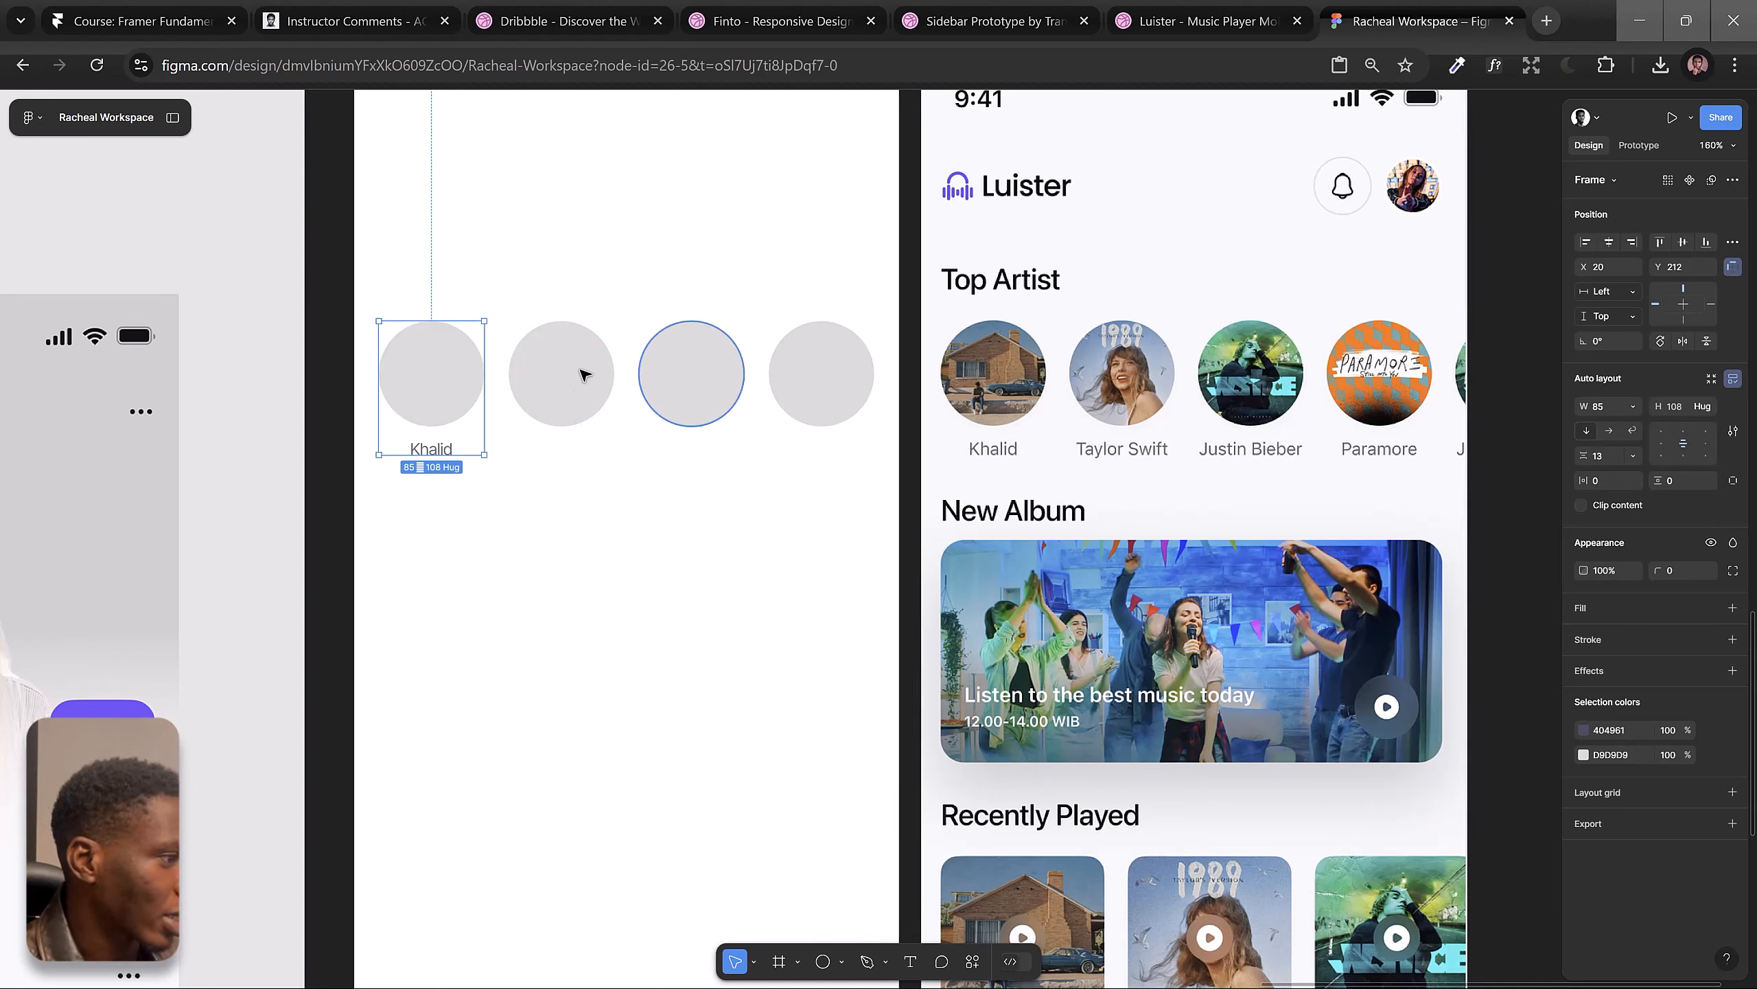
Step: Move the other three circles down out of the row, and duplicate the "Khalid" frame to its right with a 20 px gap
click(559, 407)
shift+click(692, 388)
shift+click(836, 385)
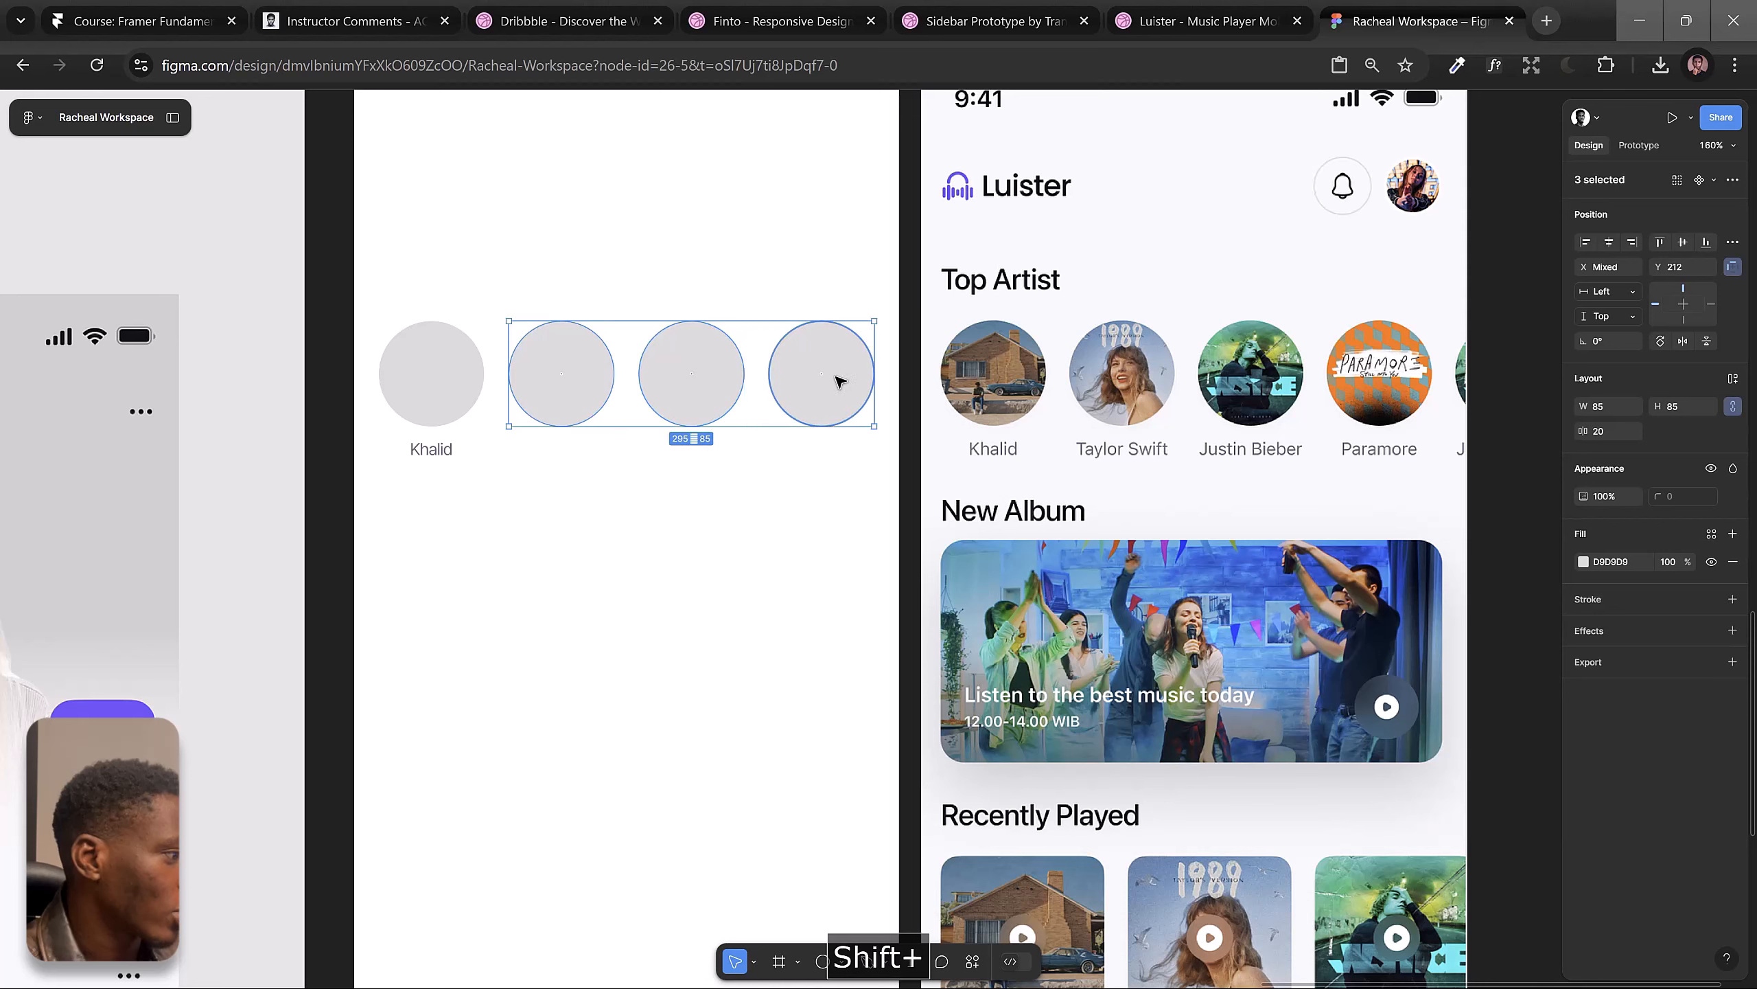
drag(836, 384, 830, 622)
click(440, 400)
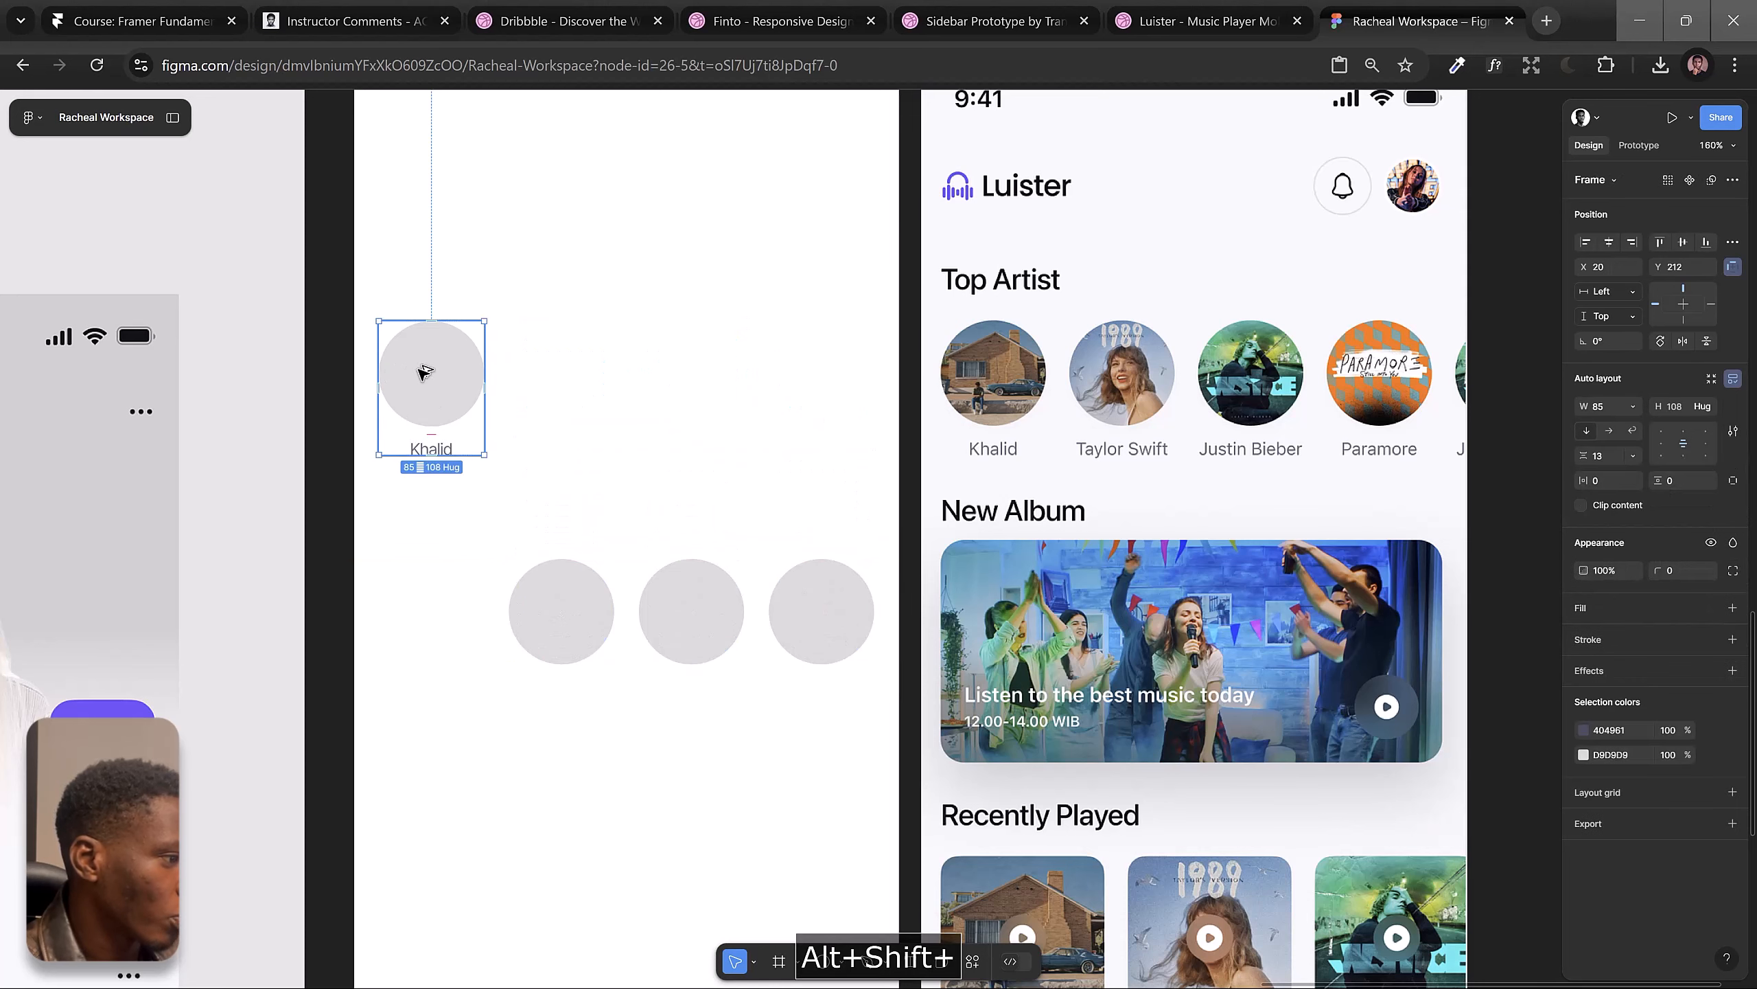
drag(424, 373, 556, 364)
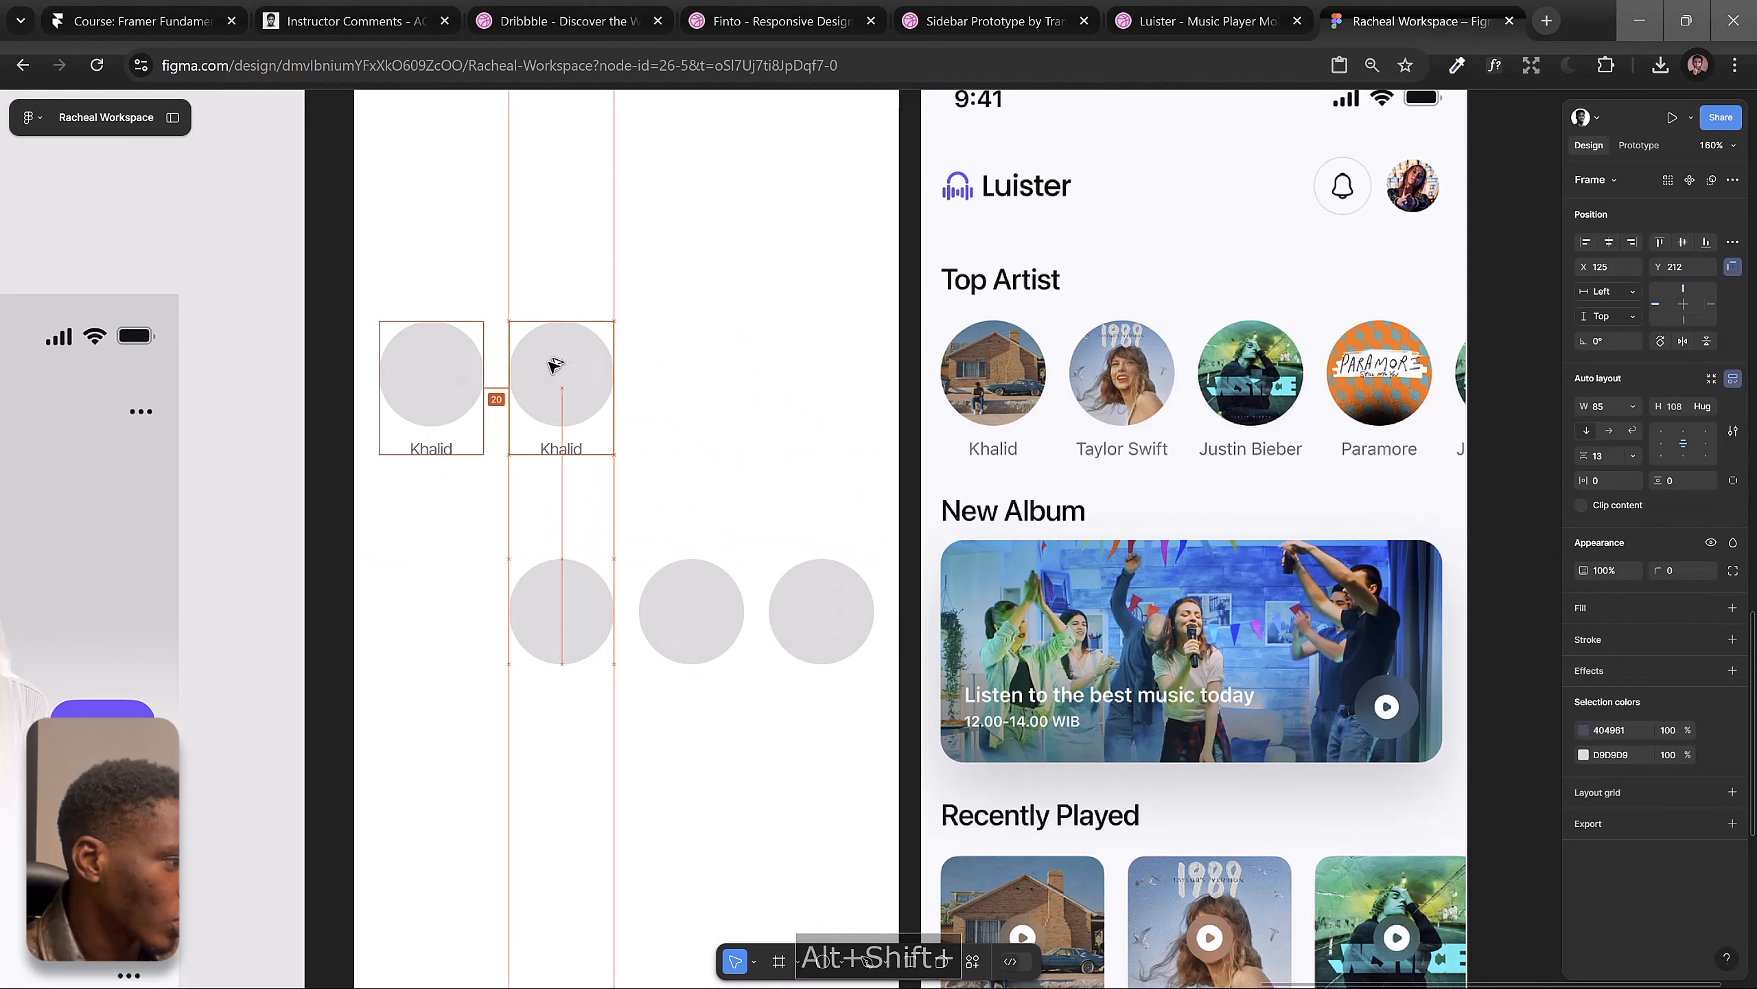
Step: Change the duplicated frame's label to "Taylor Swift"
click(564, 443)
ctrl+click(567, 449)
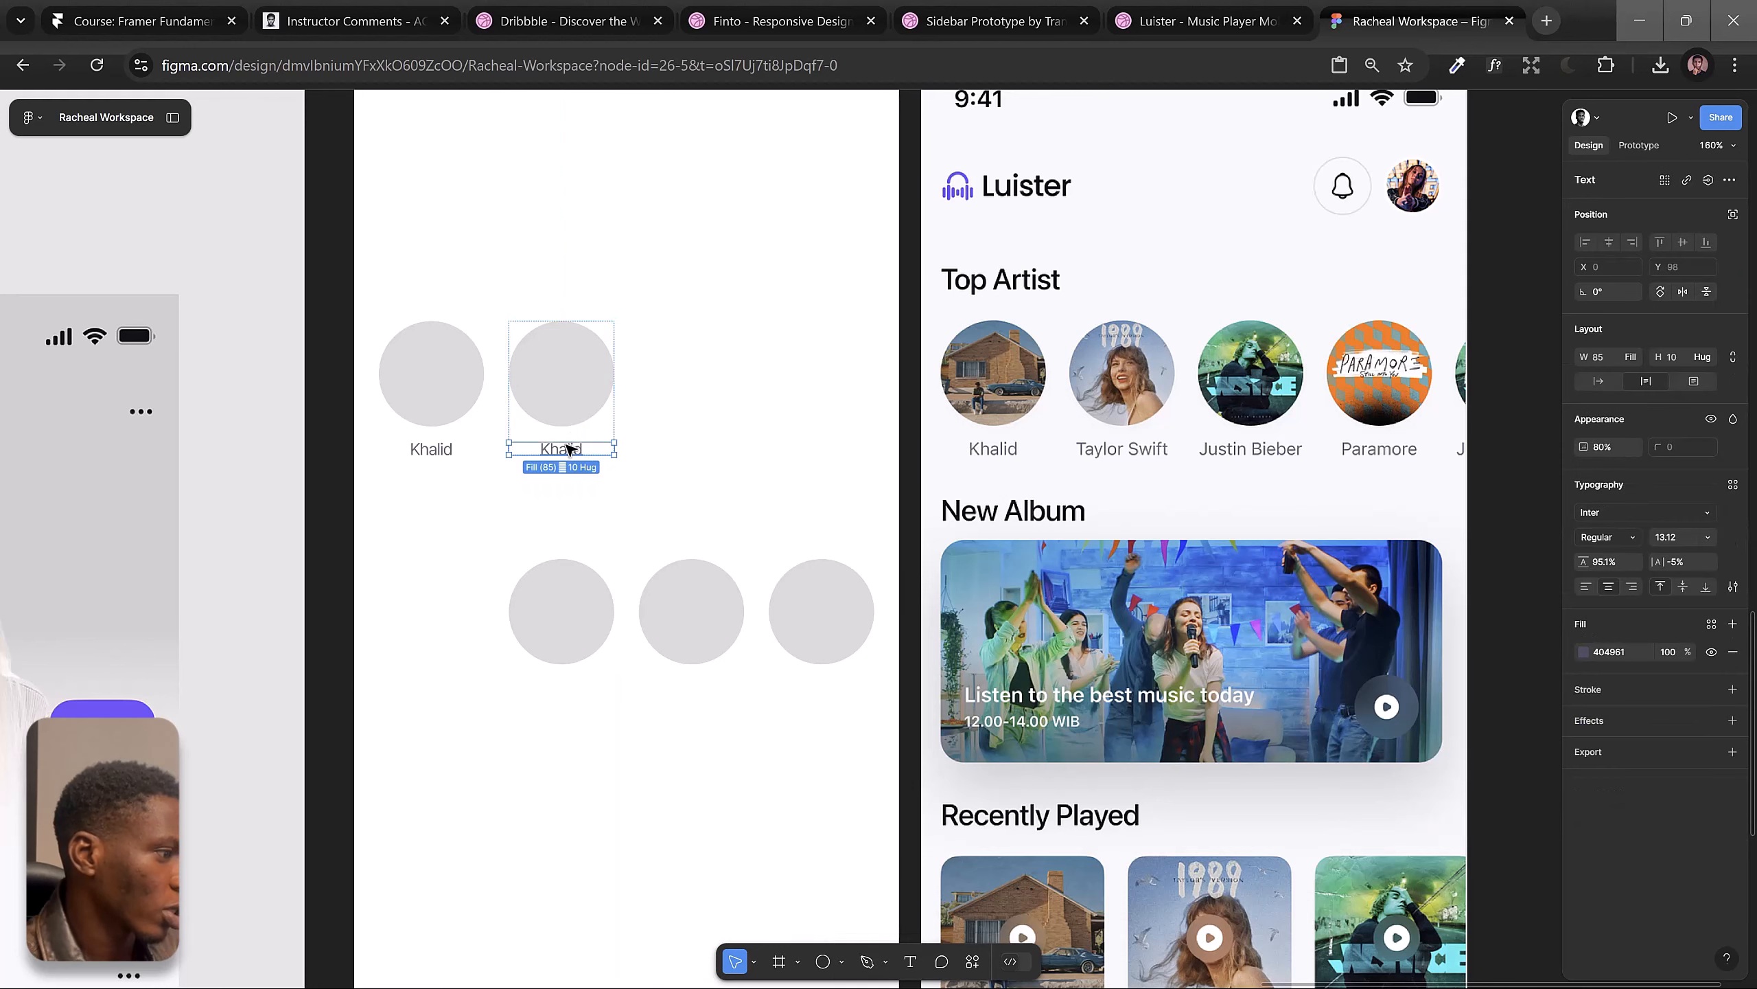
double_click(567, 448)
key(ctrl+a)
text(Tay)
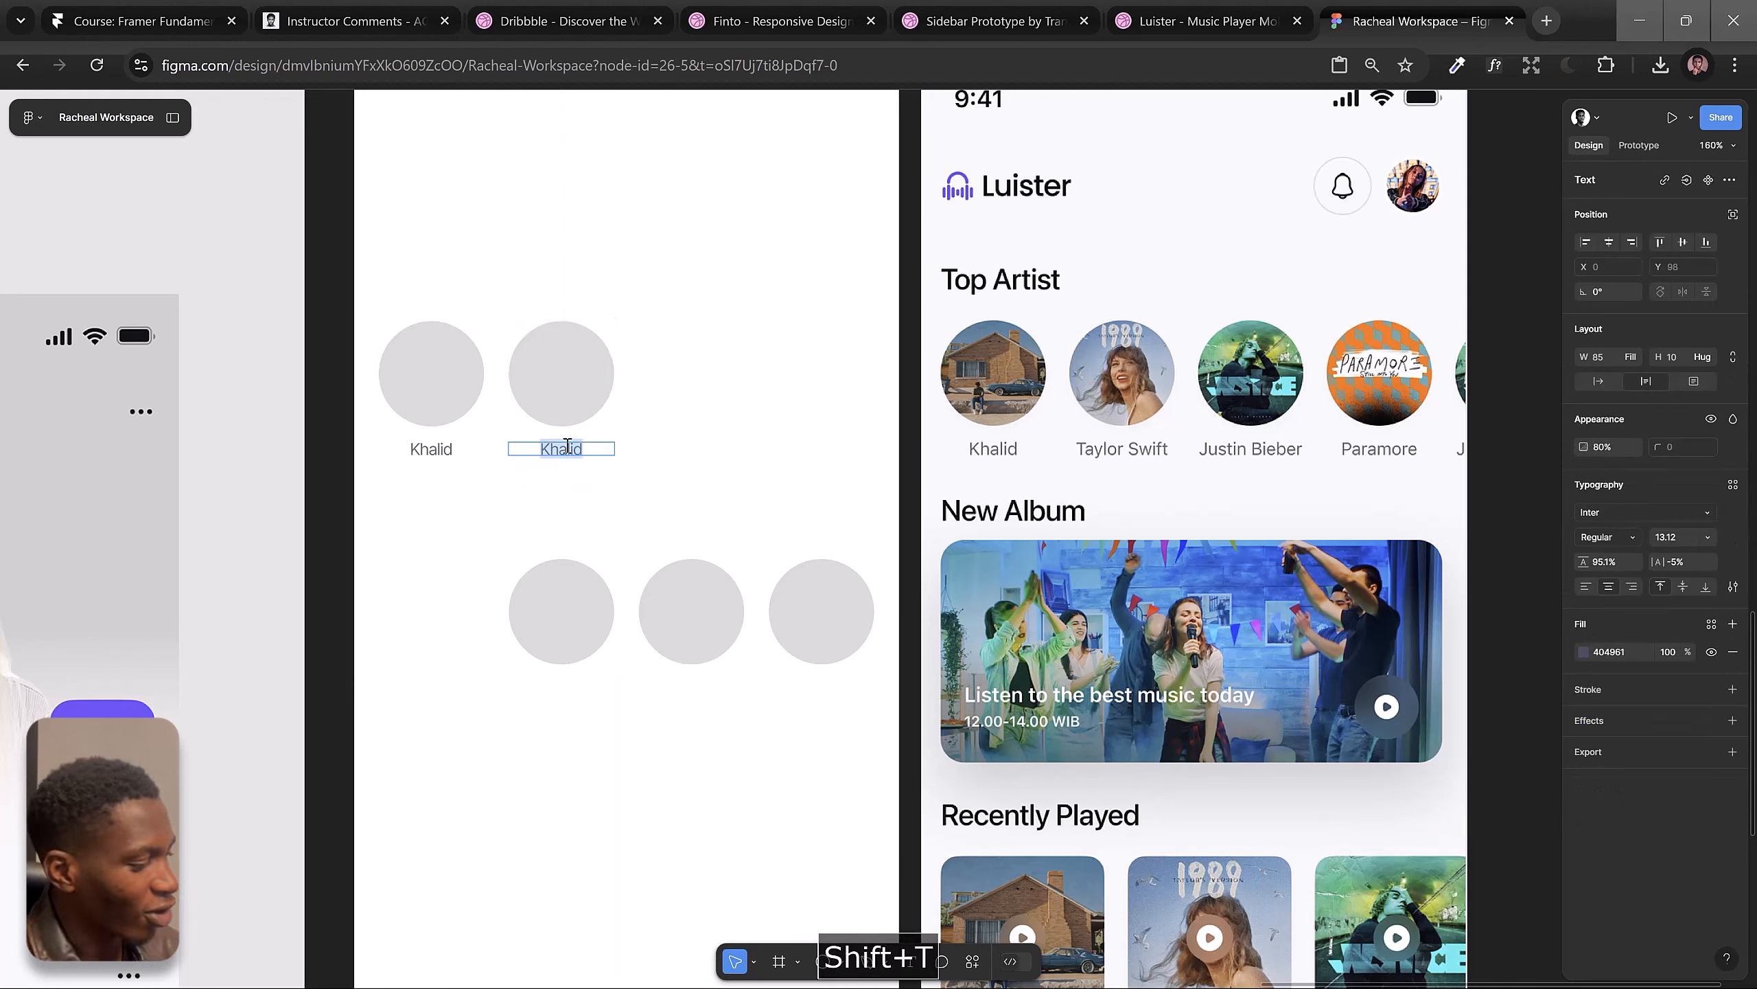
text(lor W)
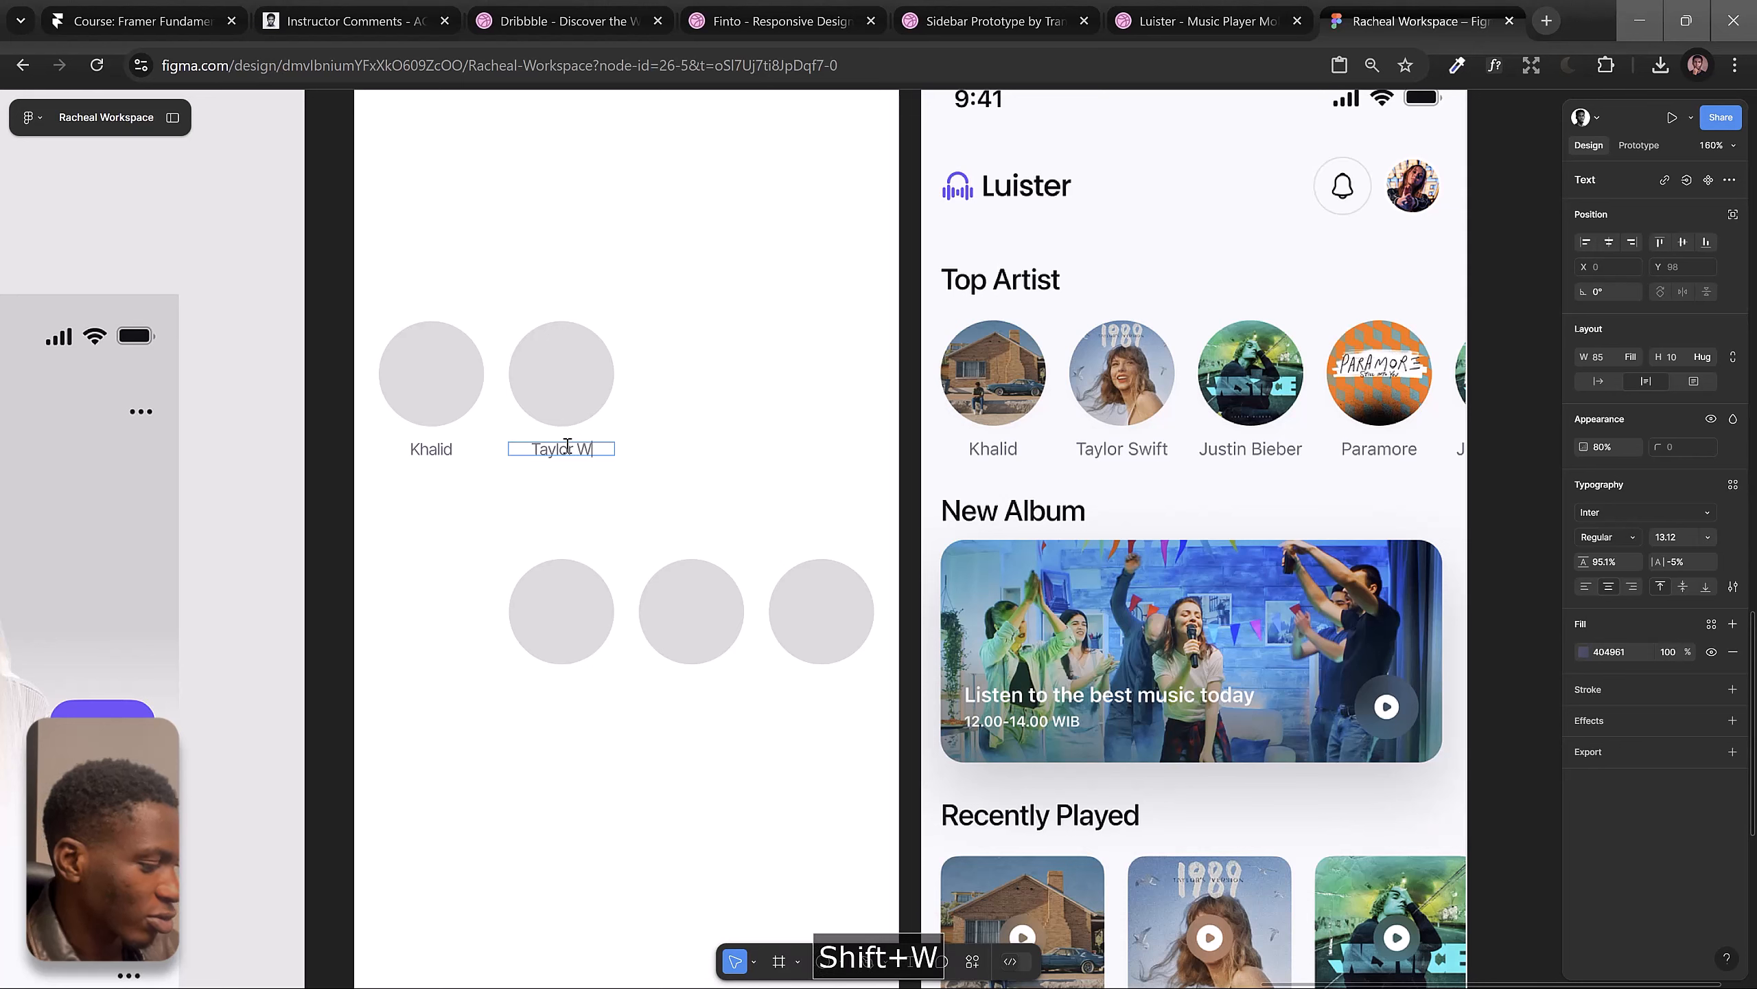
key(BackSpace)
text(Swift)
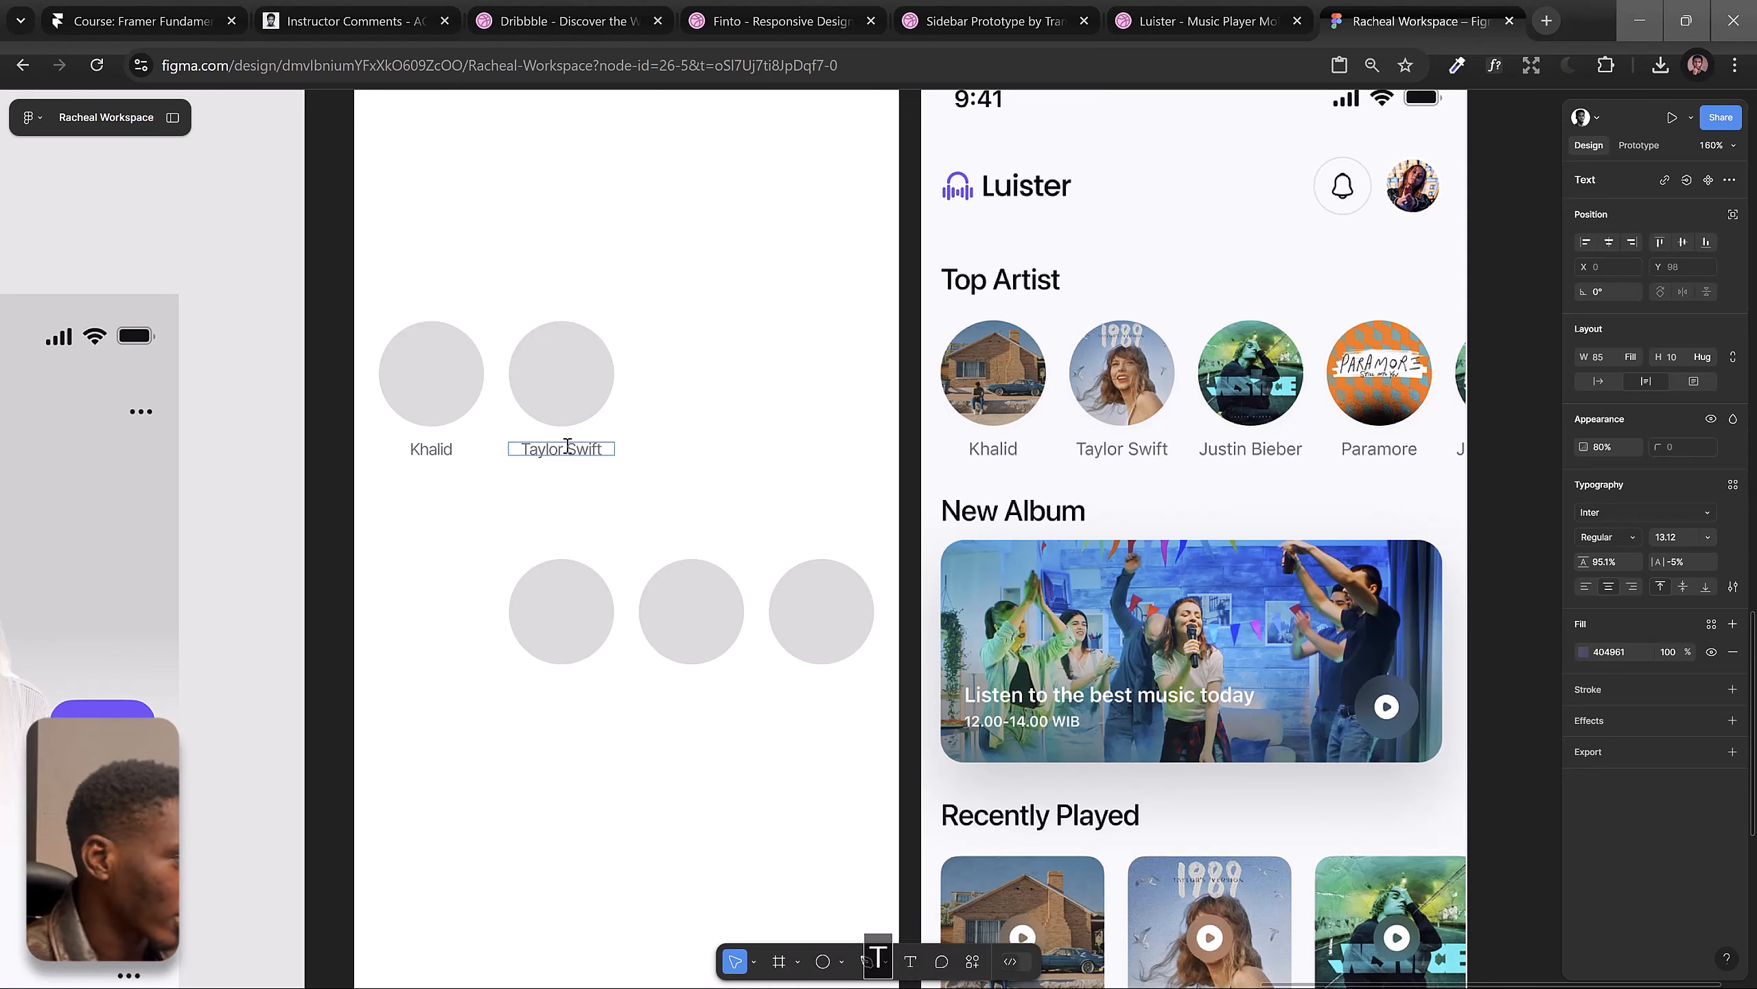
key(Escape)
click(581, 444)
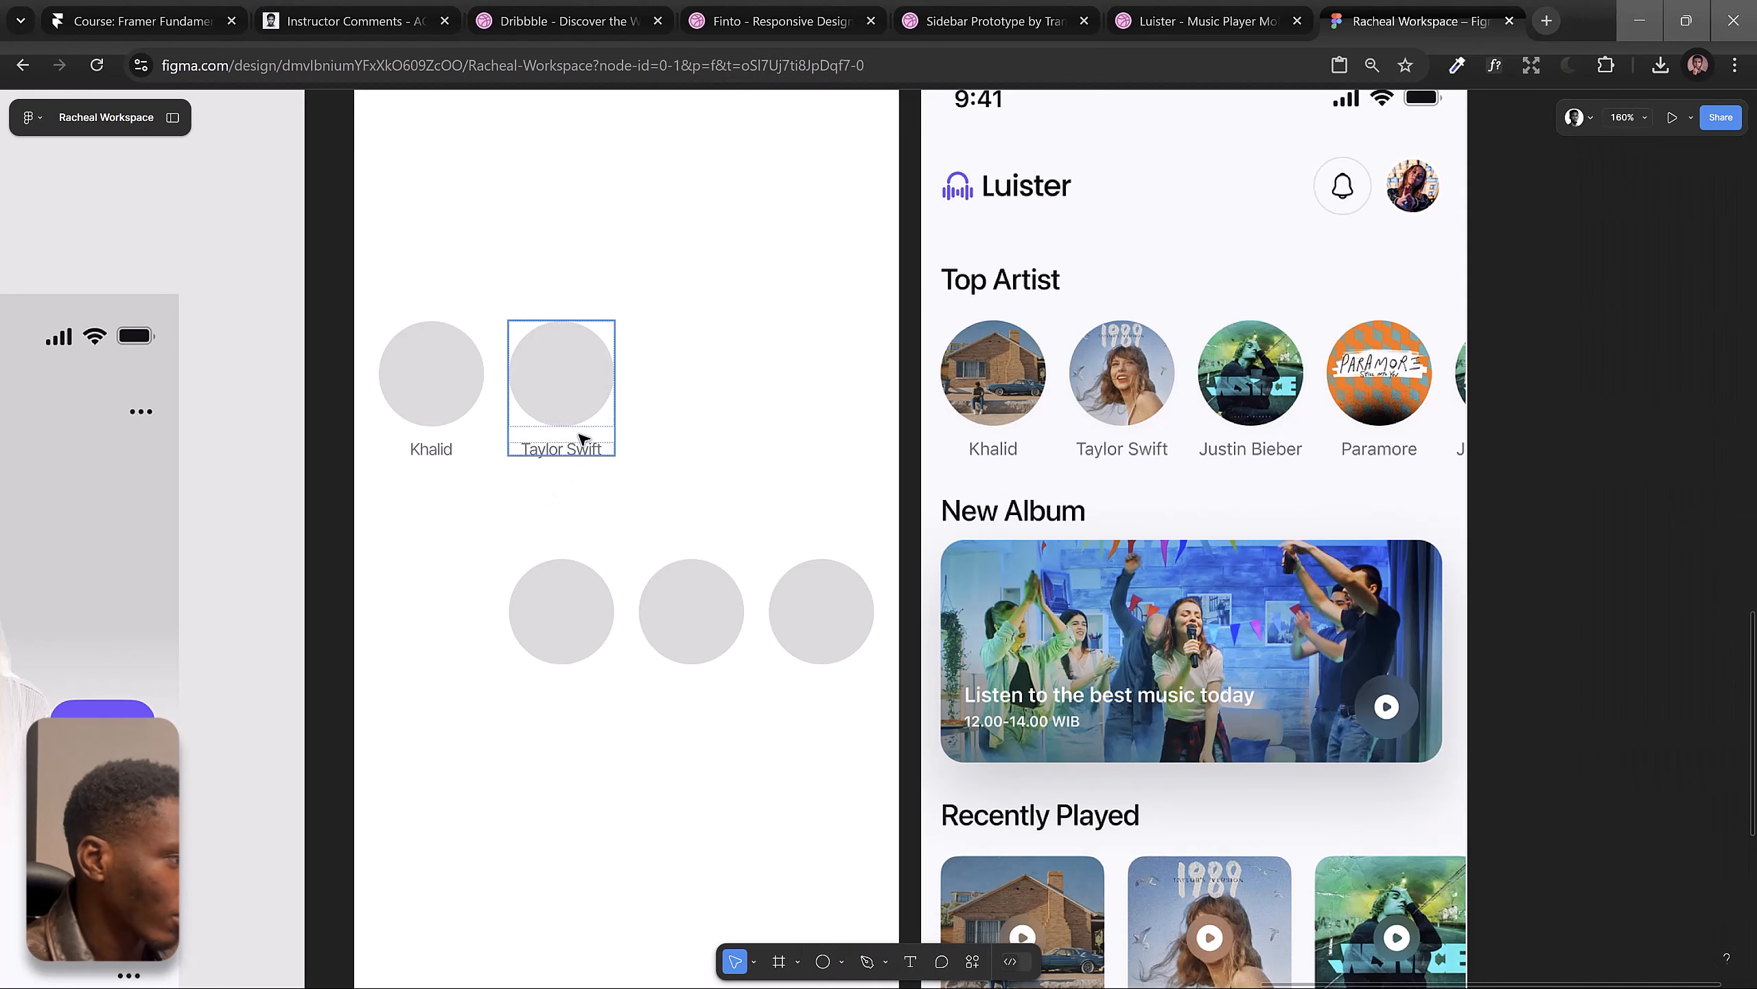
Step: Wrap the "Khalid" and "Taylor Swift" items in a horizontal auto layout frame and add two more copies of the "Taylor Swift" item
shift+click(459, 423)
key(shift+a)
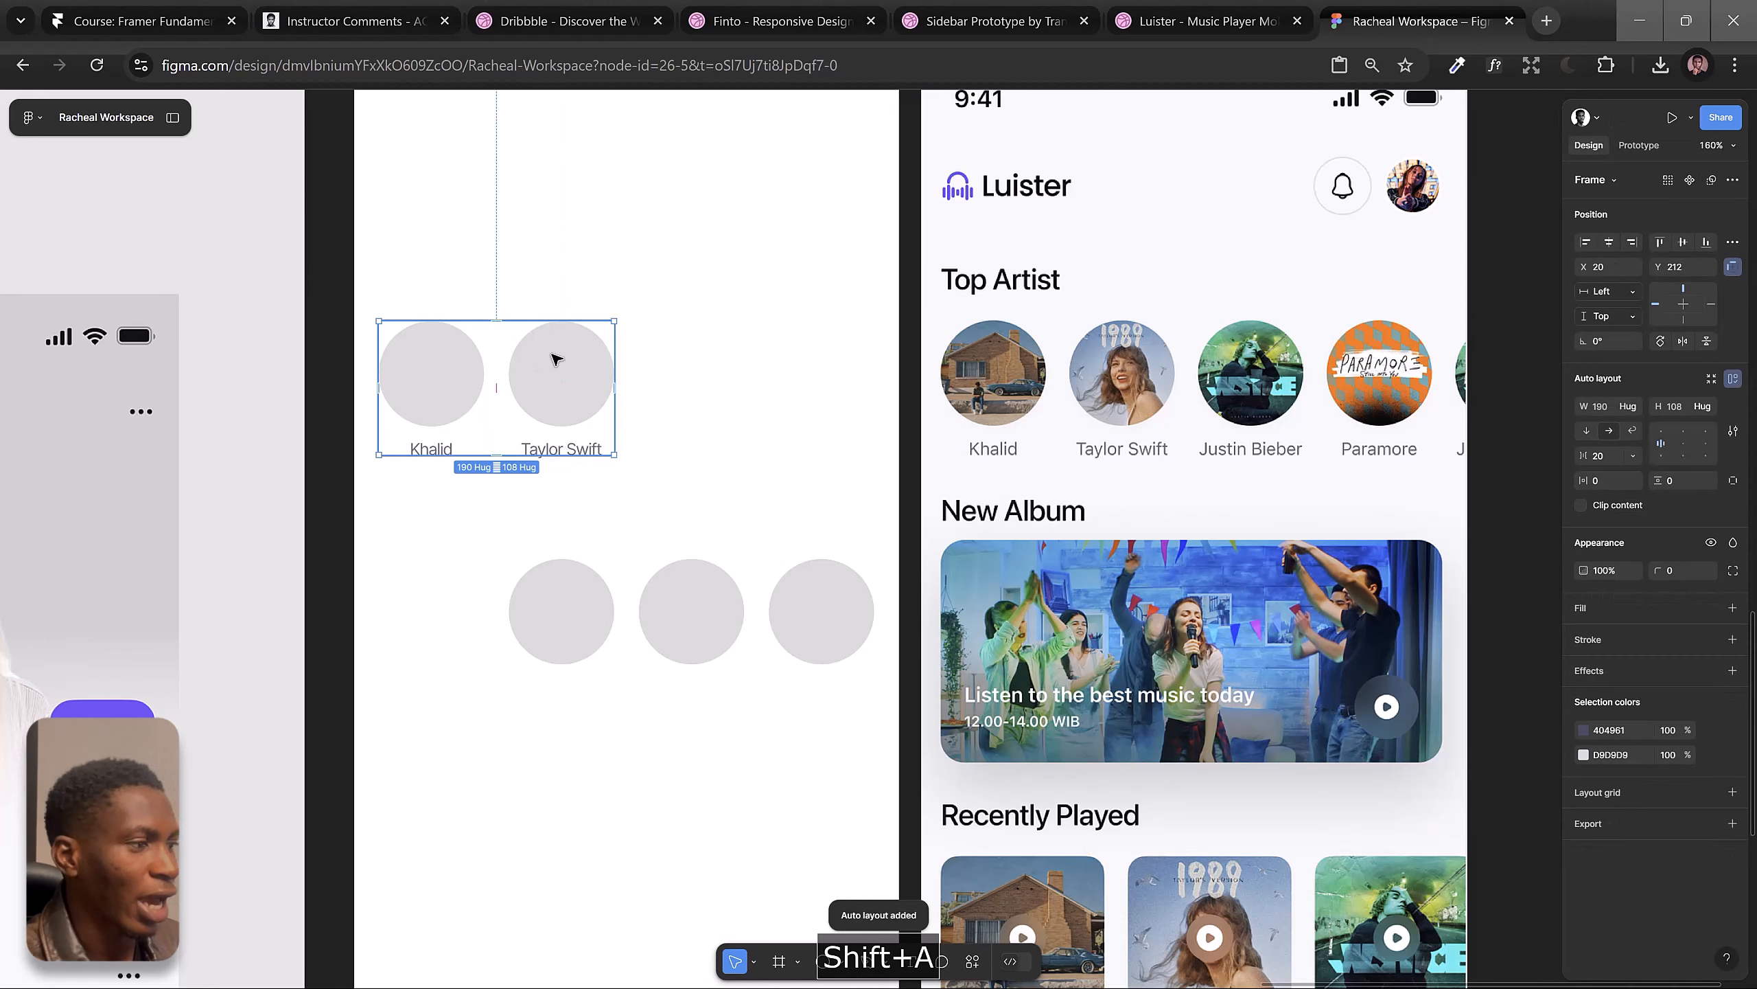
click(556, 357)
key(ctrl+v)
key(ctrl+v)
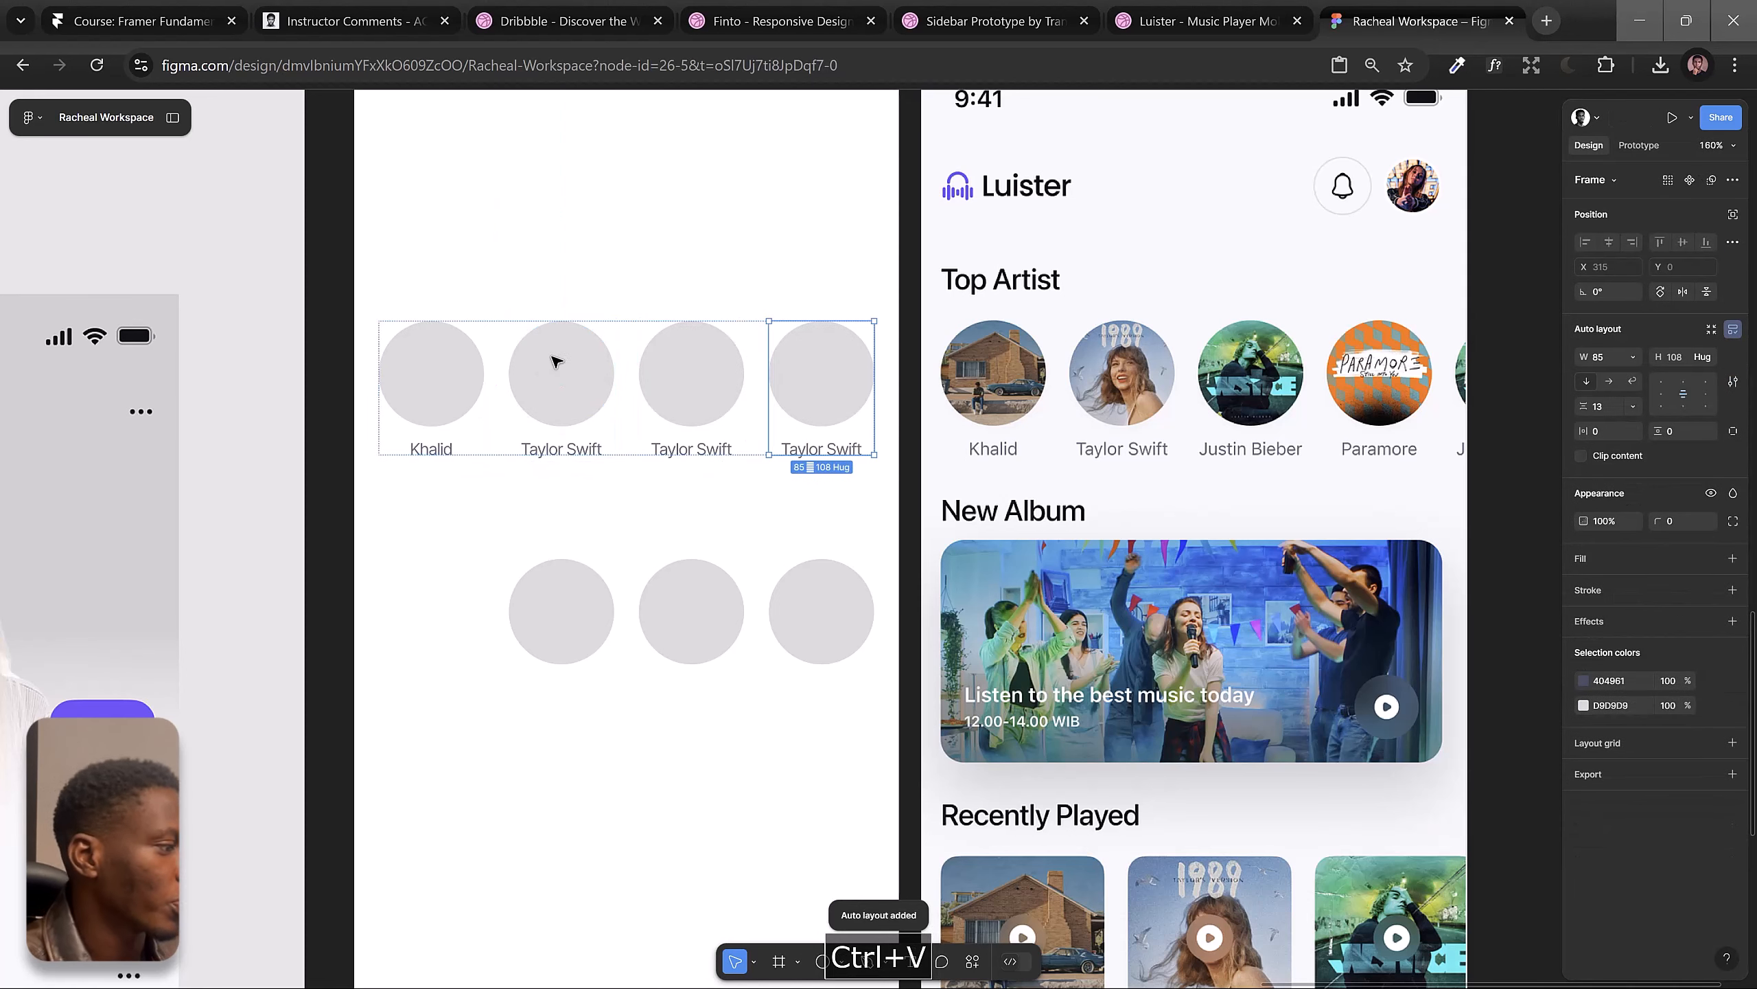
Step: Change the third artist's label to "Justine Bieber"
click(616, 495)
ctrl+click(683, 448)
key(Return)
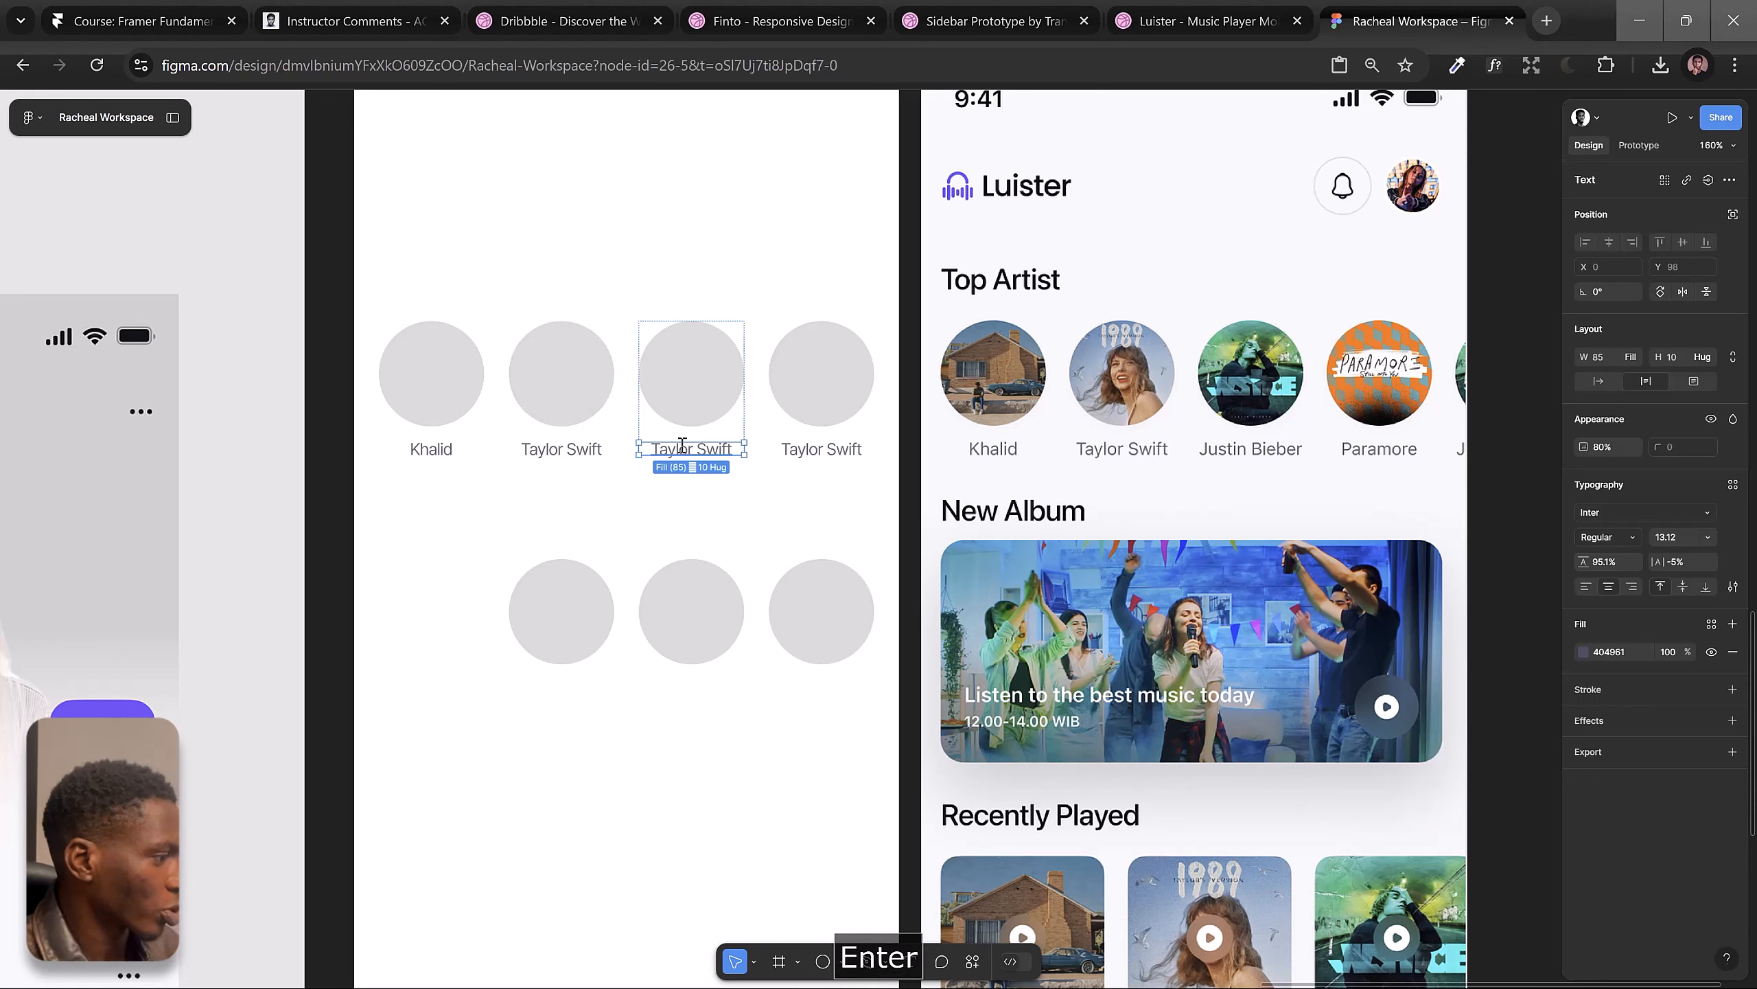
text(Jsu)
text(tine)
key(BackSpace)
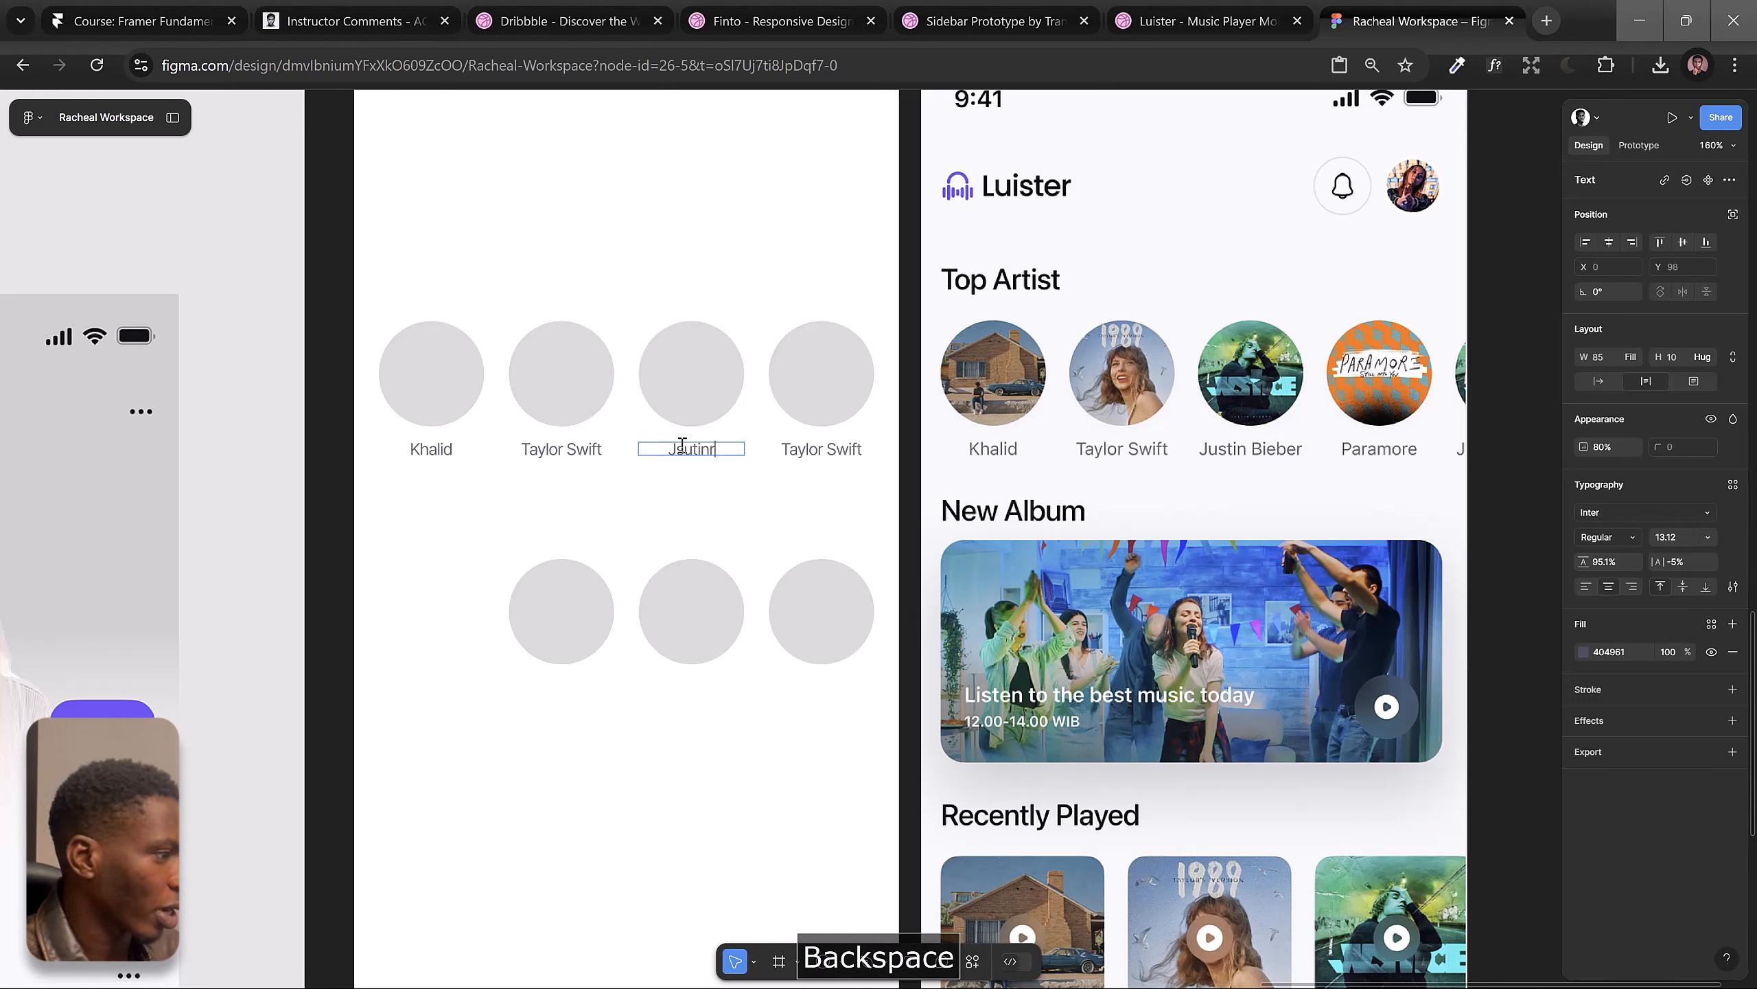
text(Bieber)
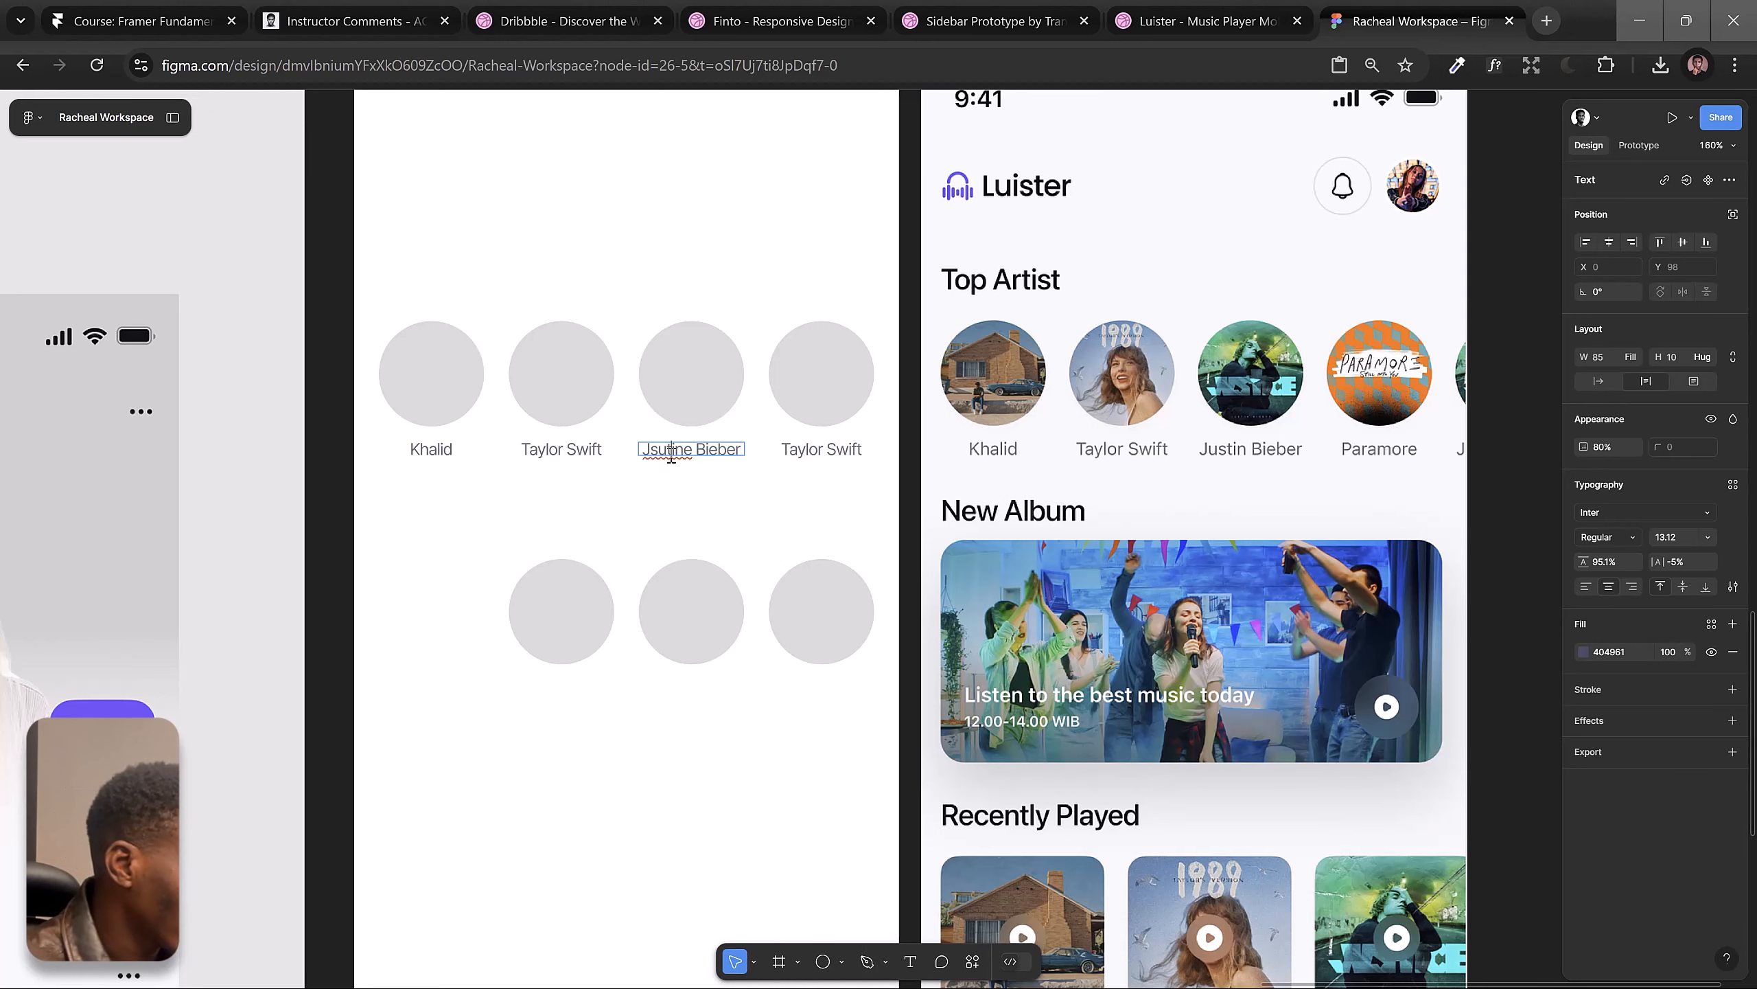
right_click(672, 450)
click(692, 471)
Step: Change the fourth artist's label to "Paramore"
double_click(821, 447)
key(ctrl+a)
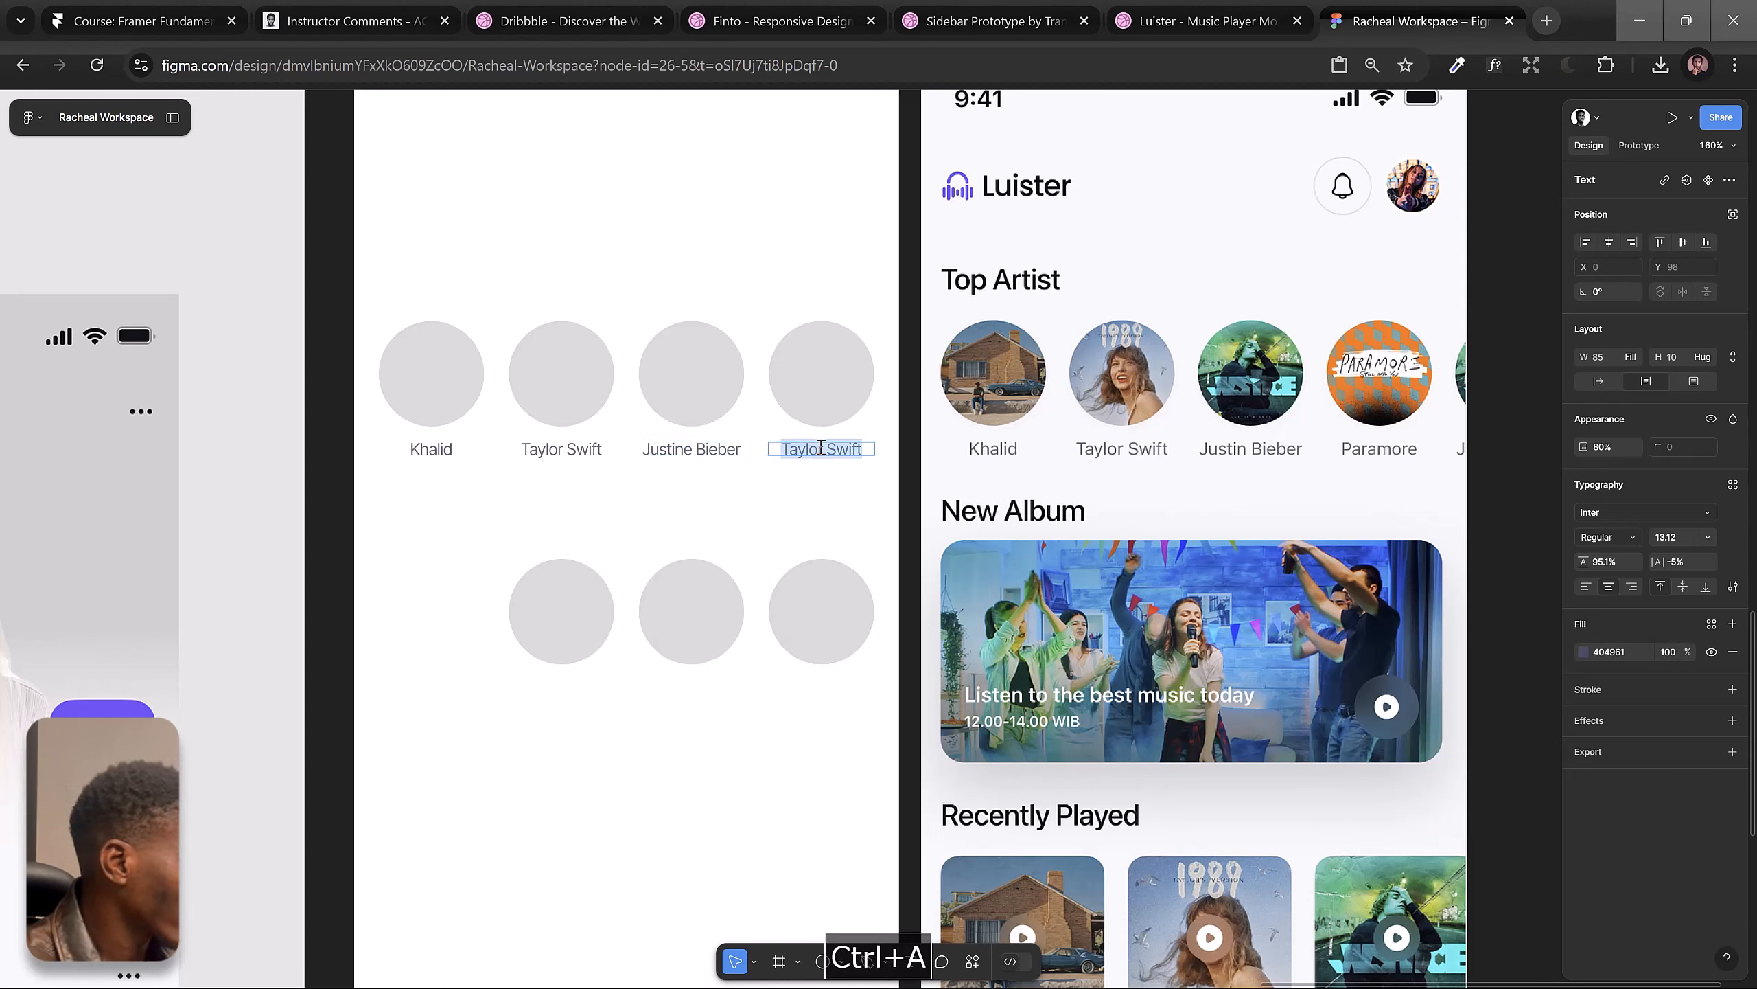
text(Paramore)
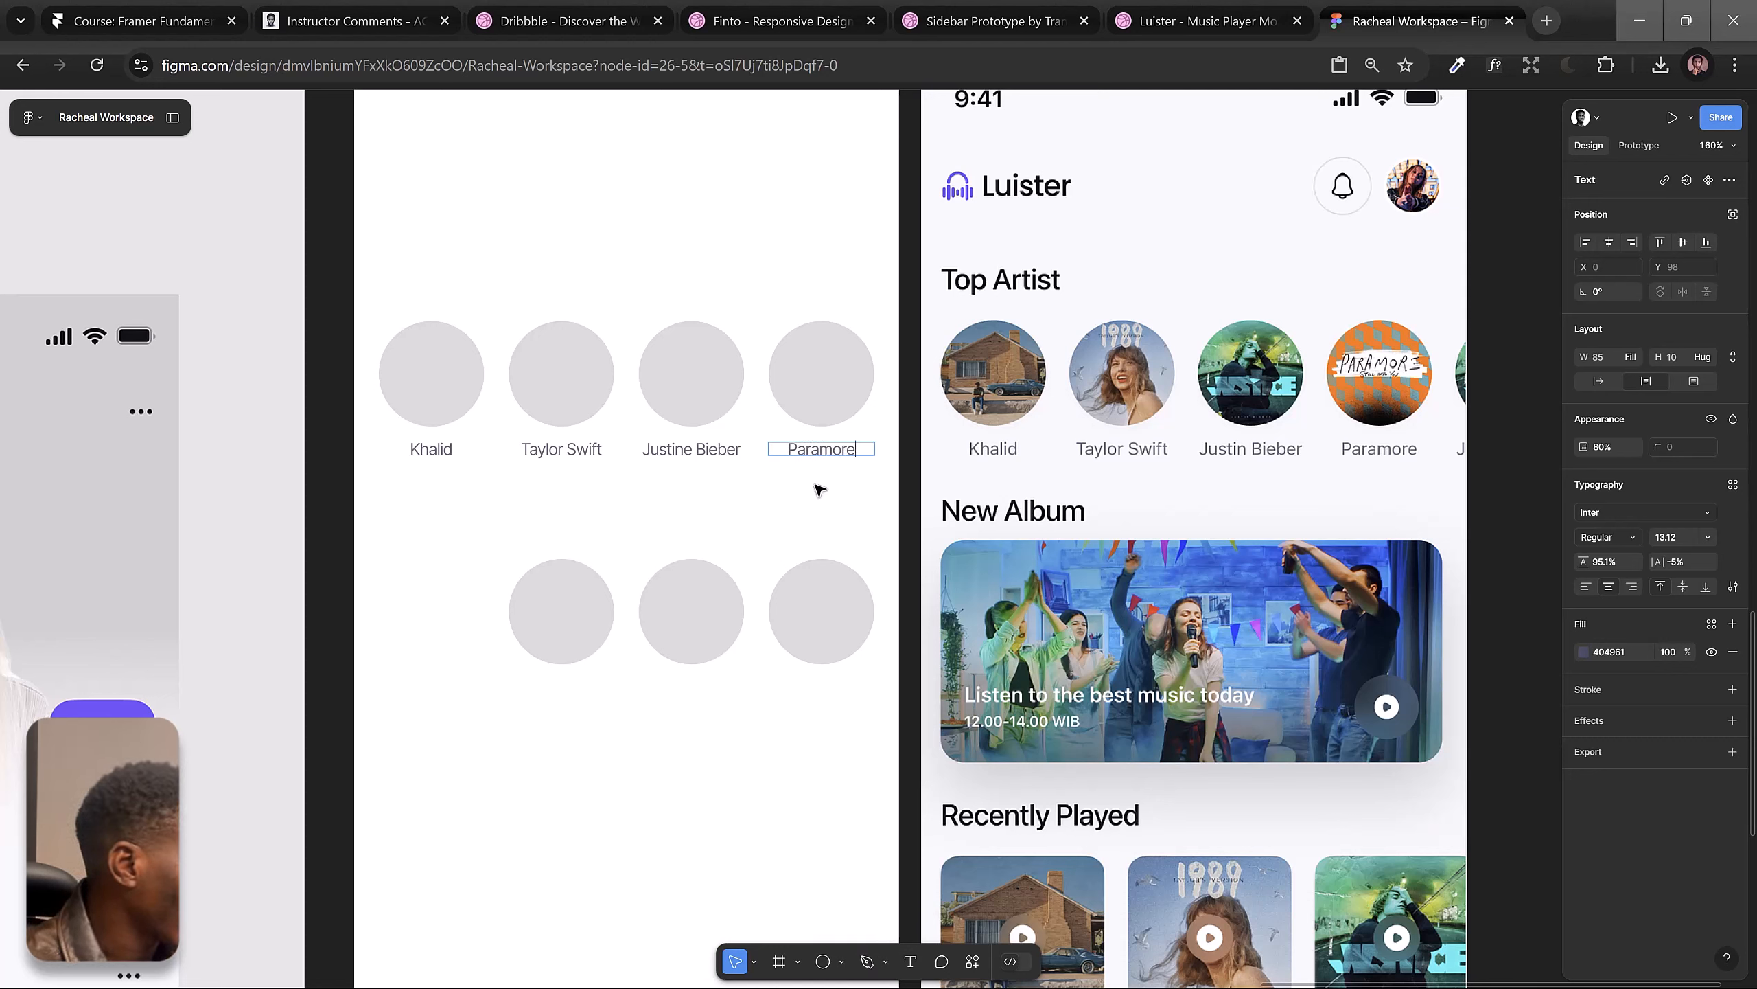
key(Escape)
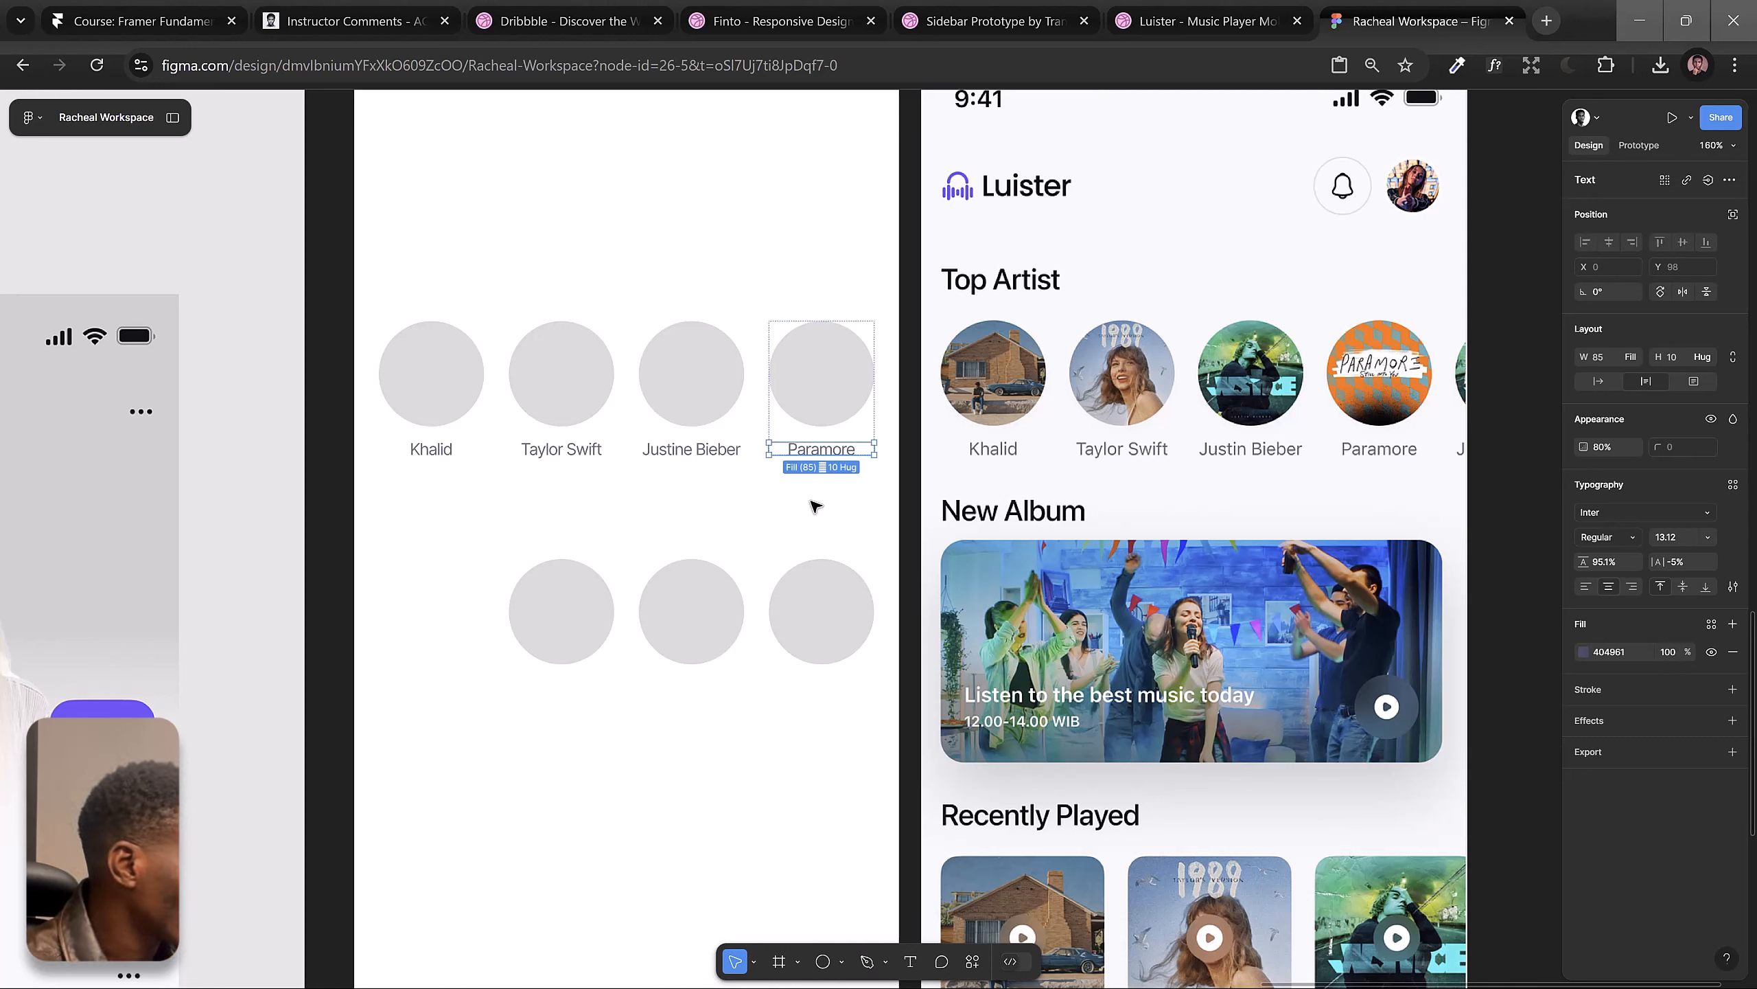
key(Escape)
click(830, 391)
key(ctrl+c)
key(ctrl+v)
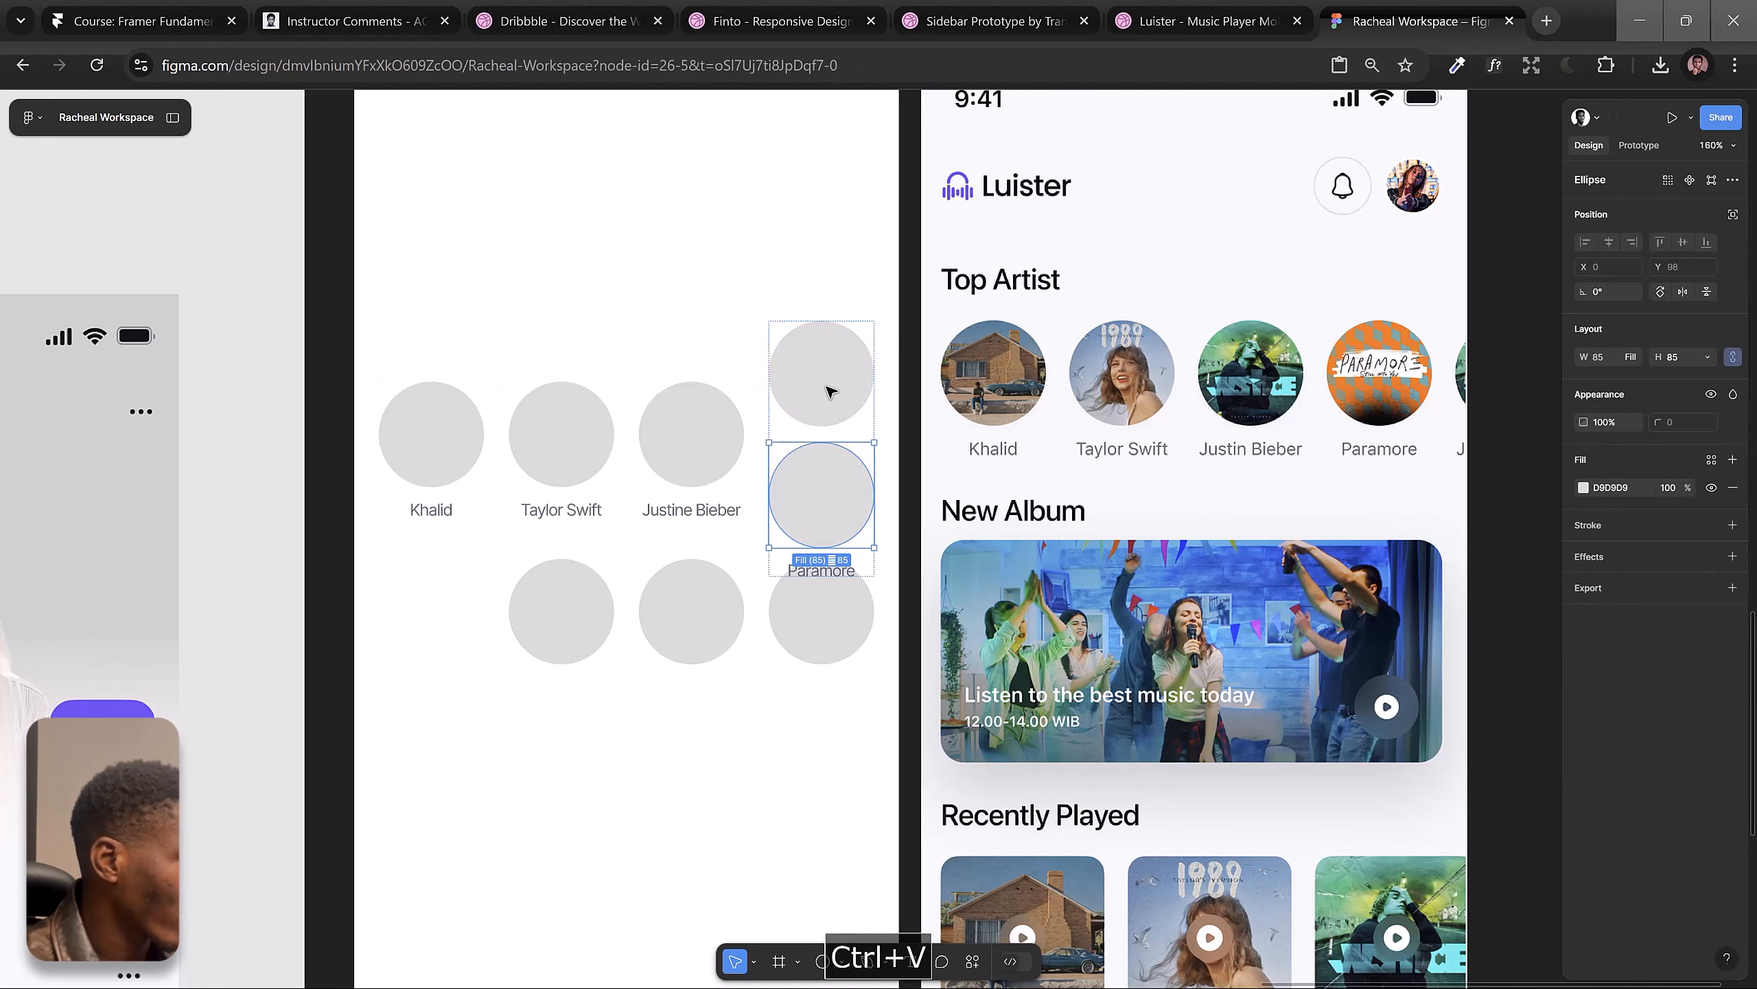
key(ctrl+z)
click(766, 467)
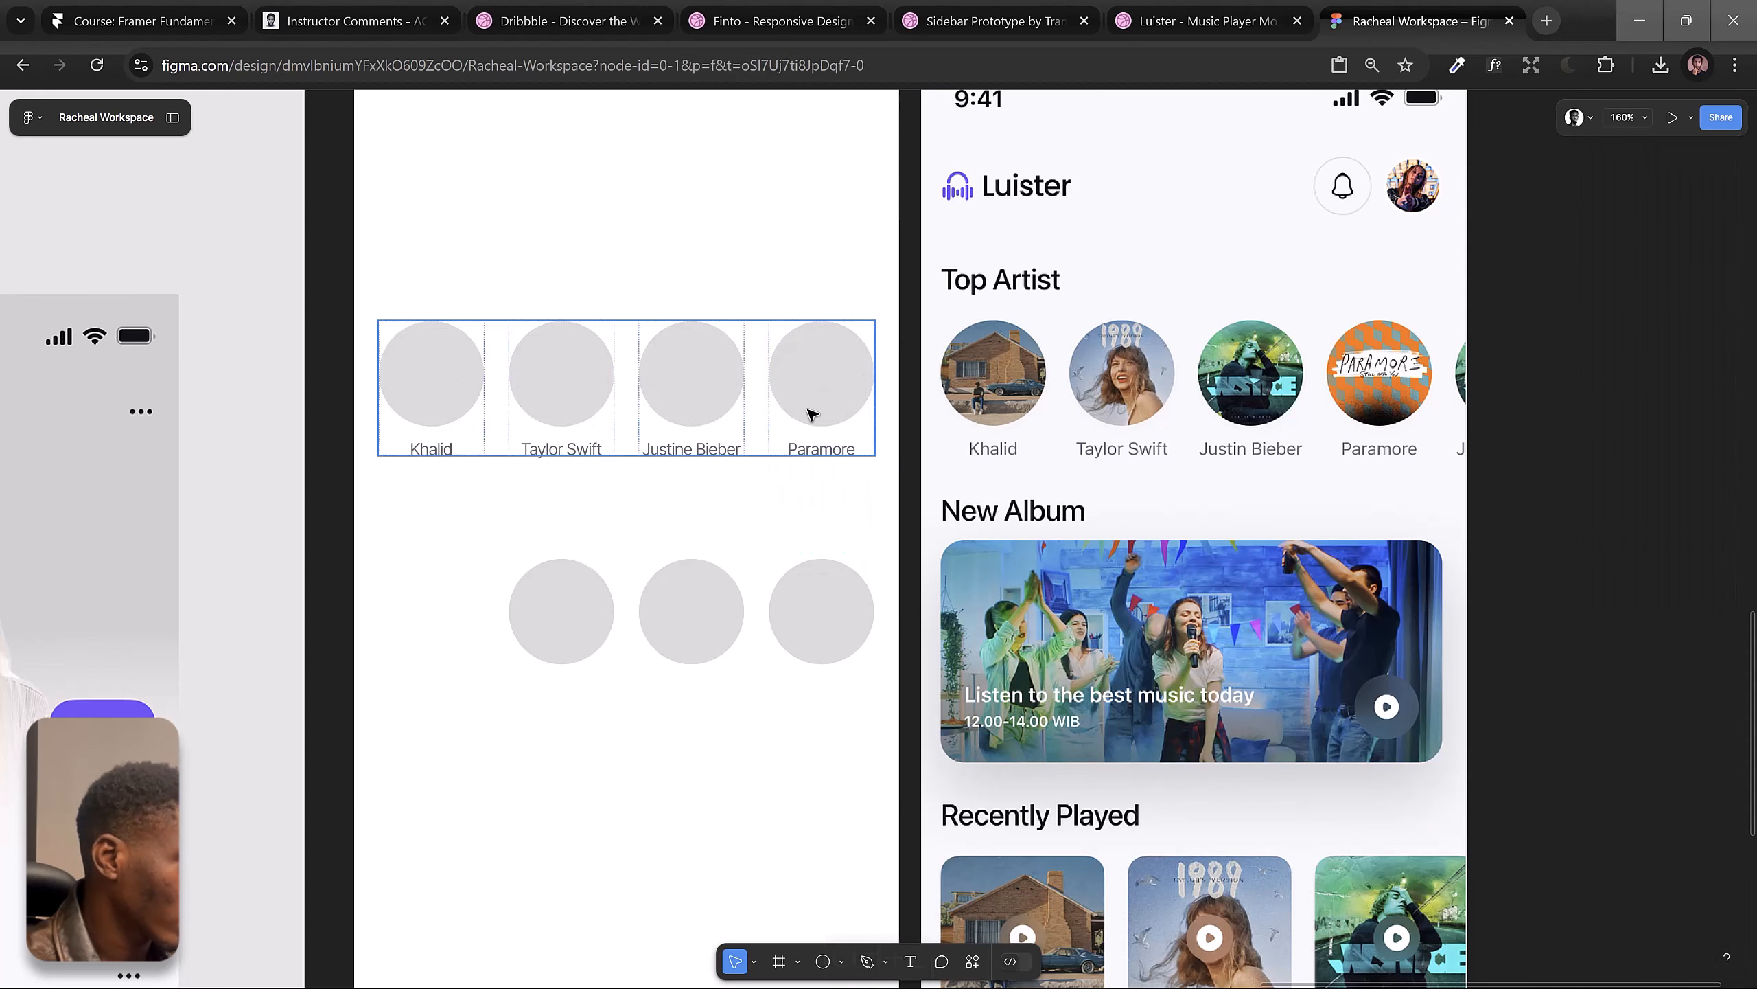
Step: Duplicate the "Paramore" item at the end of the artist row and set the row's gap to 16
double_click(807, 409)
key(ctrl+c)
key(ctrl+v)
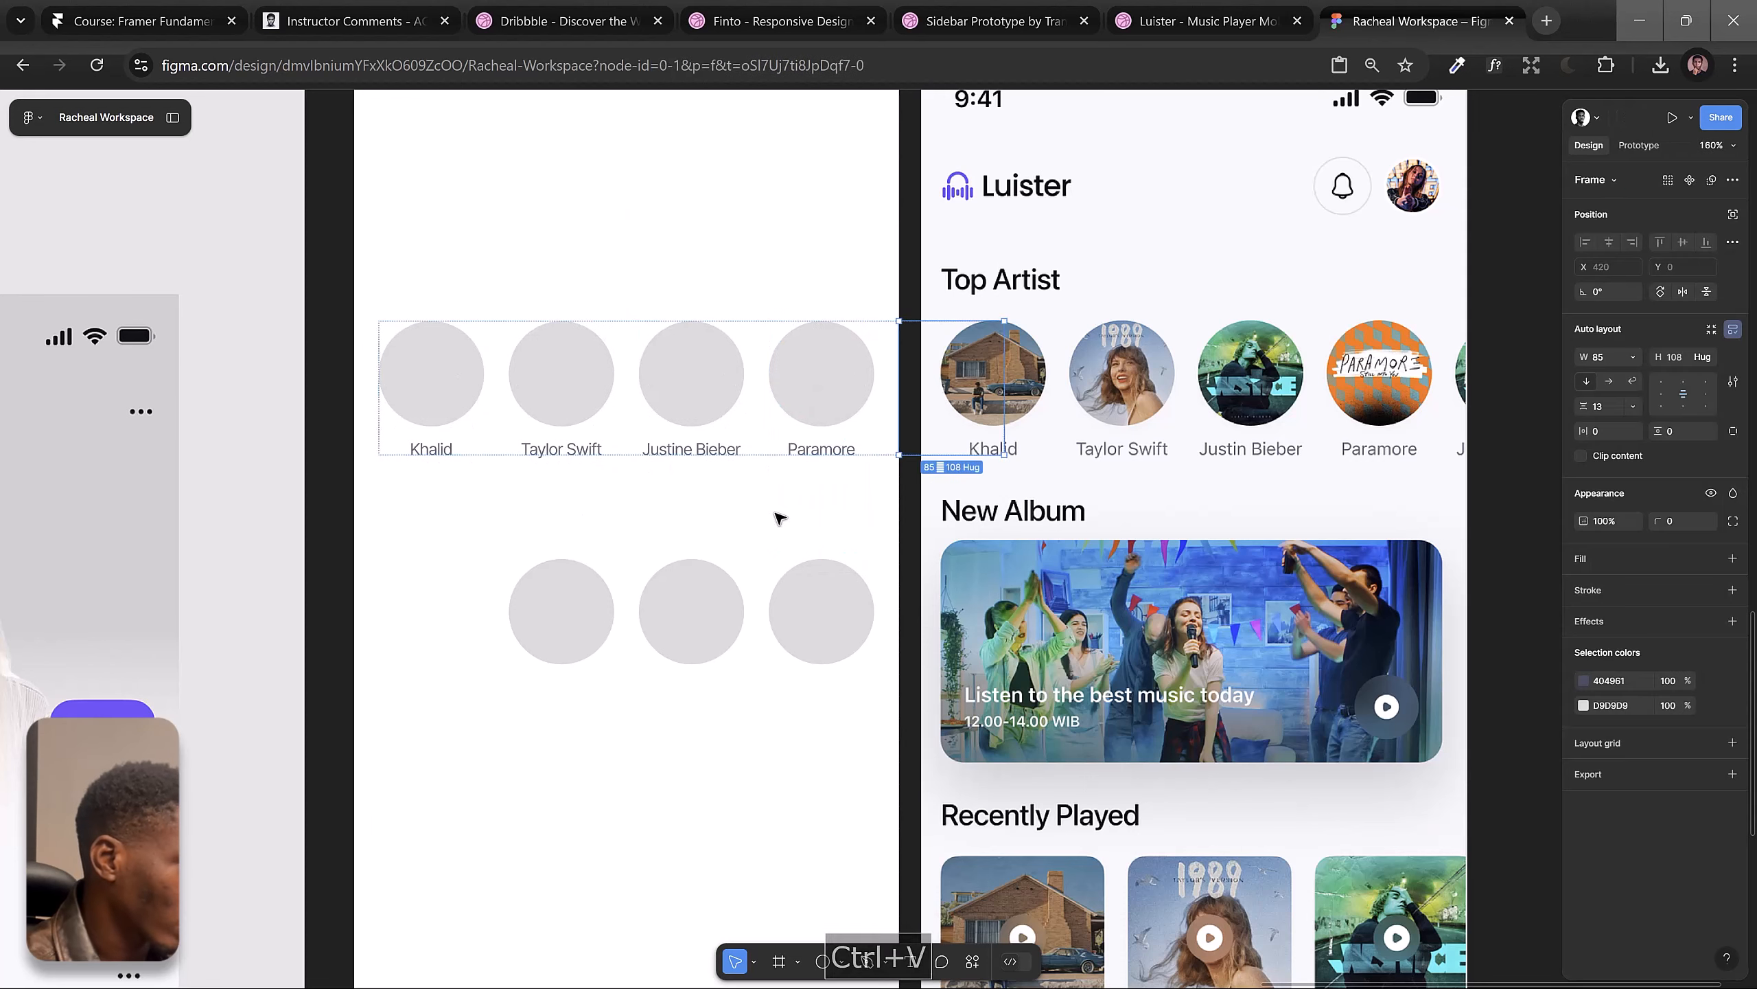
click(780, 517)
click(810, 384)
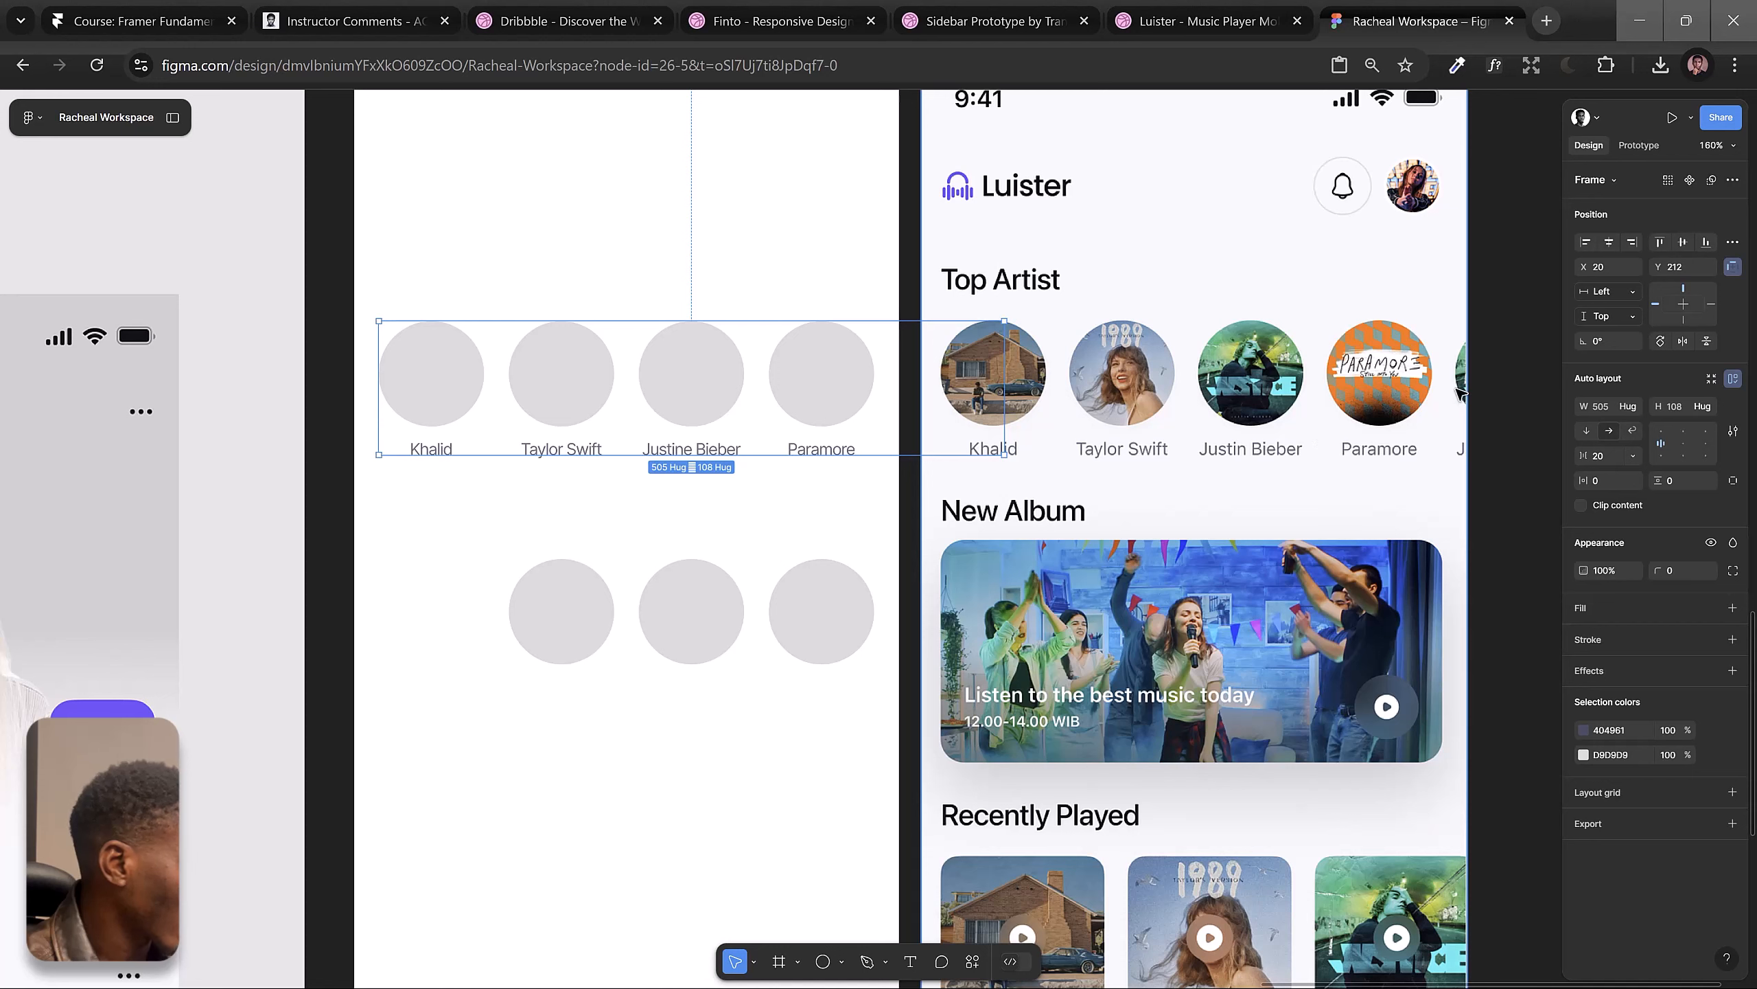
text(16)
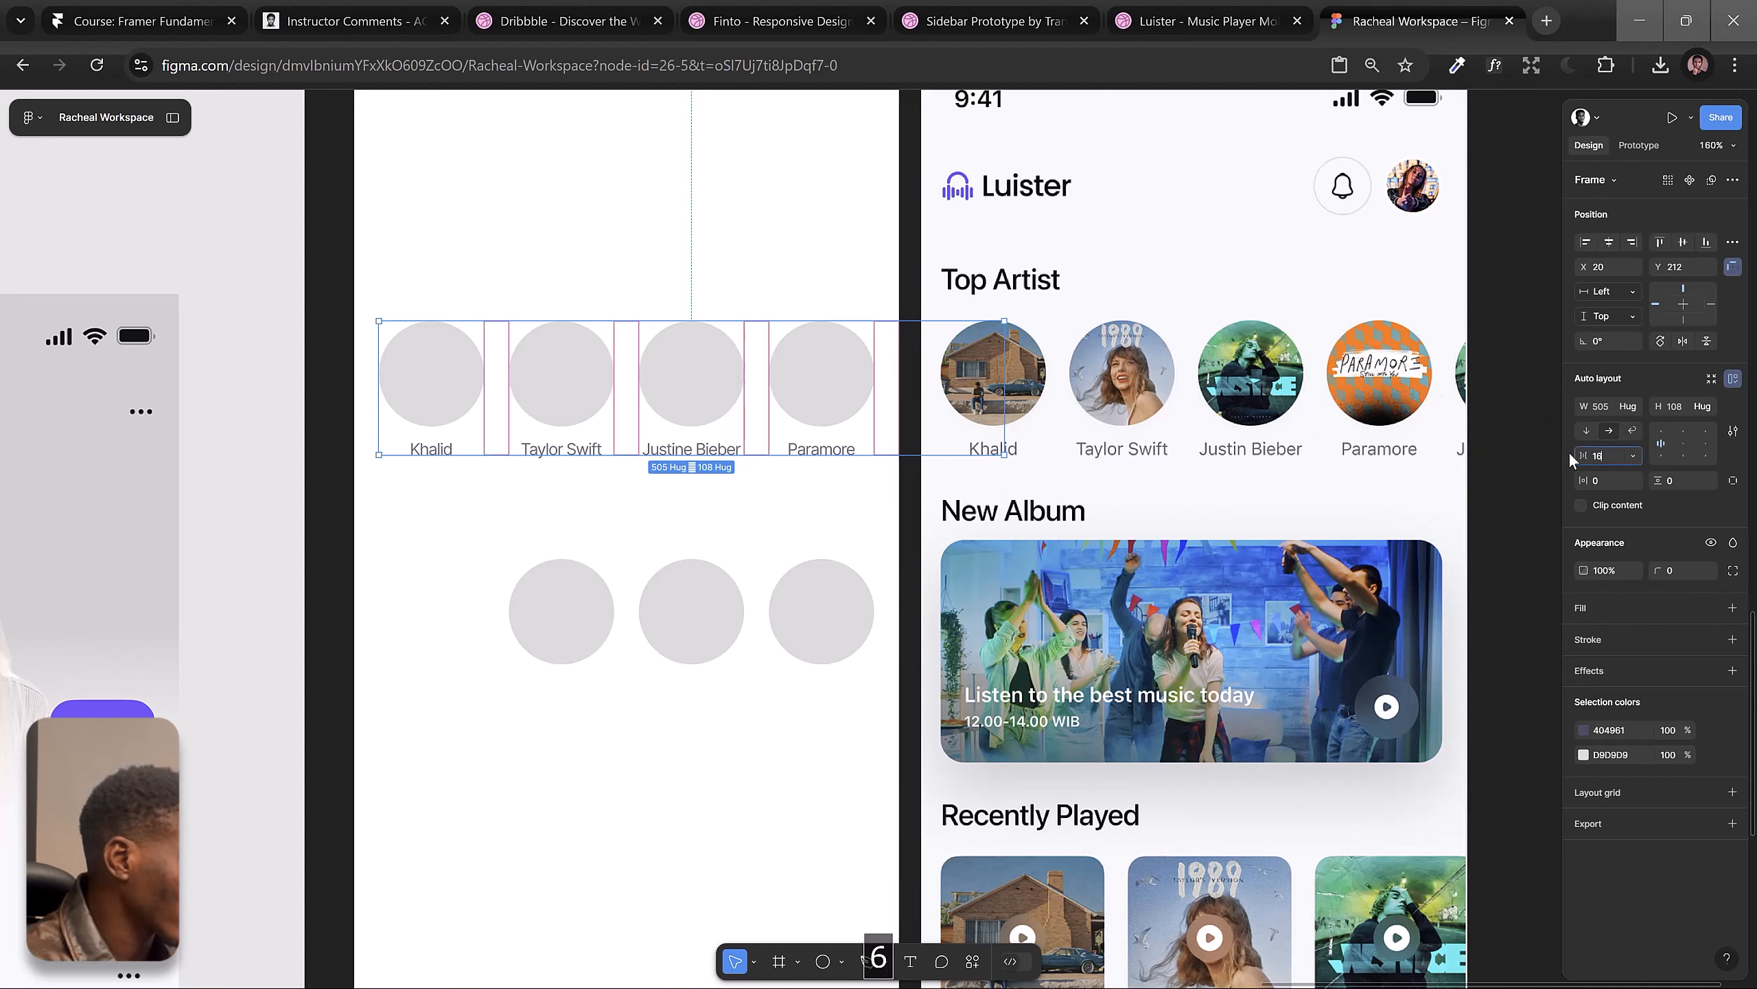
key(Return)
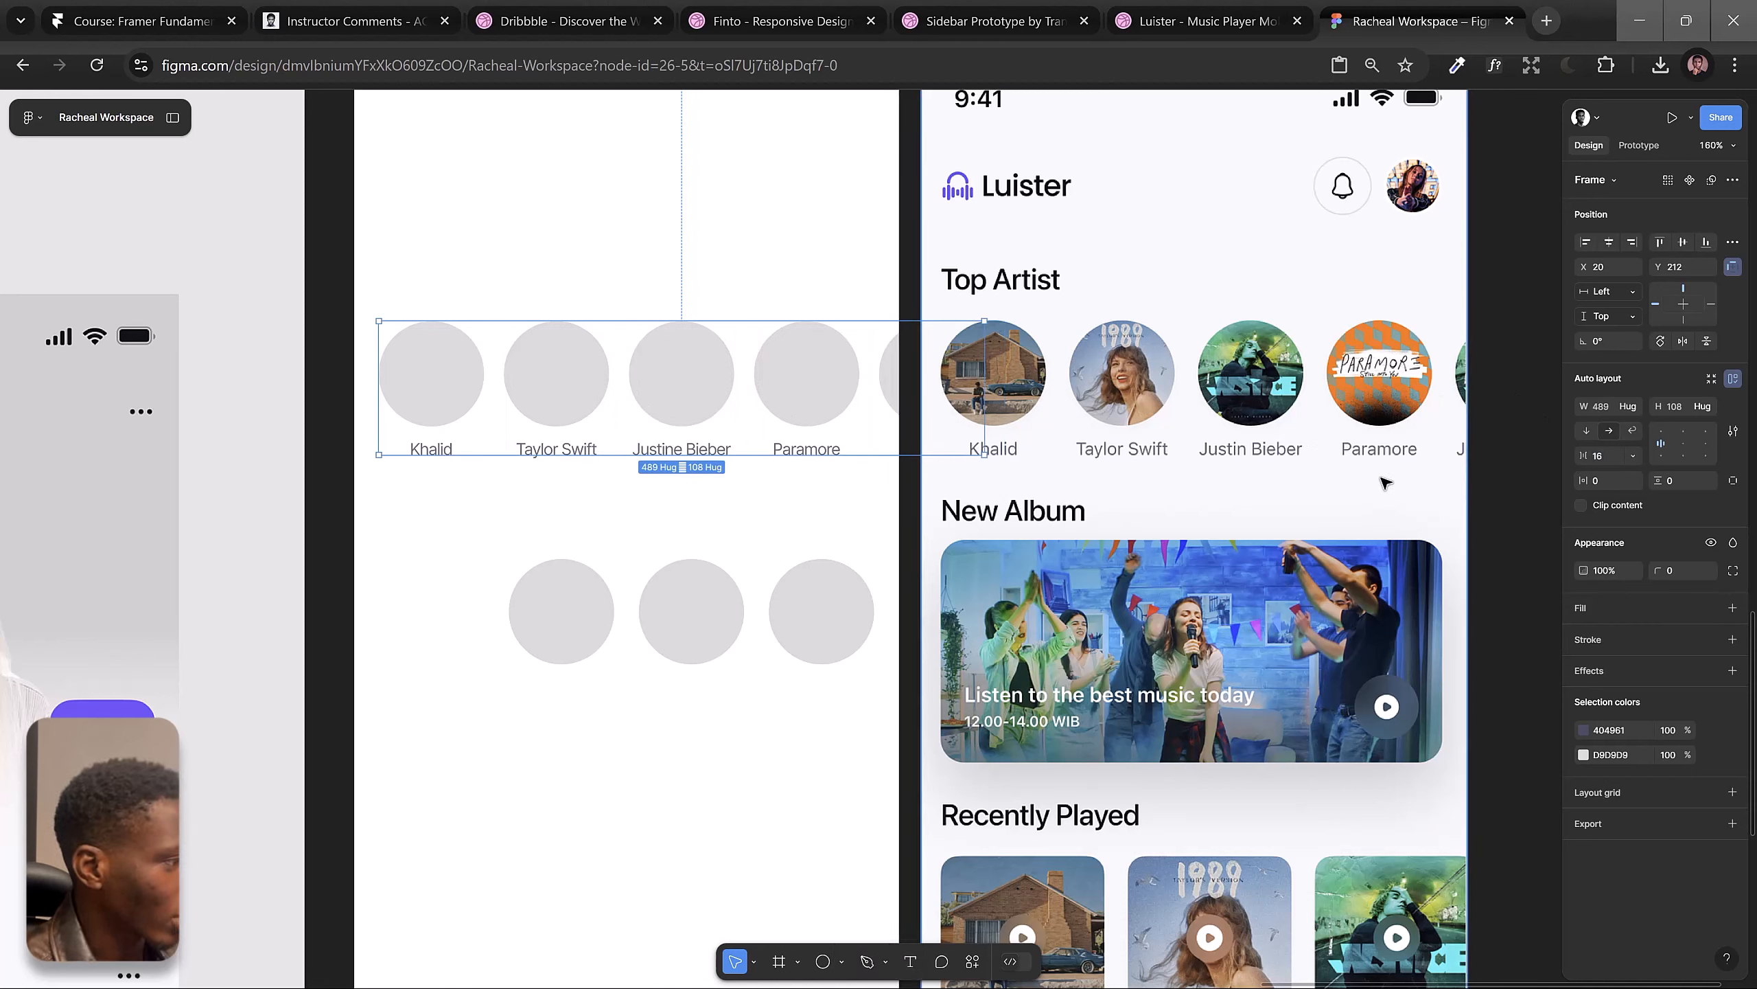
Step: Delete the three loose circles below the artist row
click(820, 621)
shift+click(647, 616)
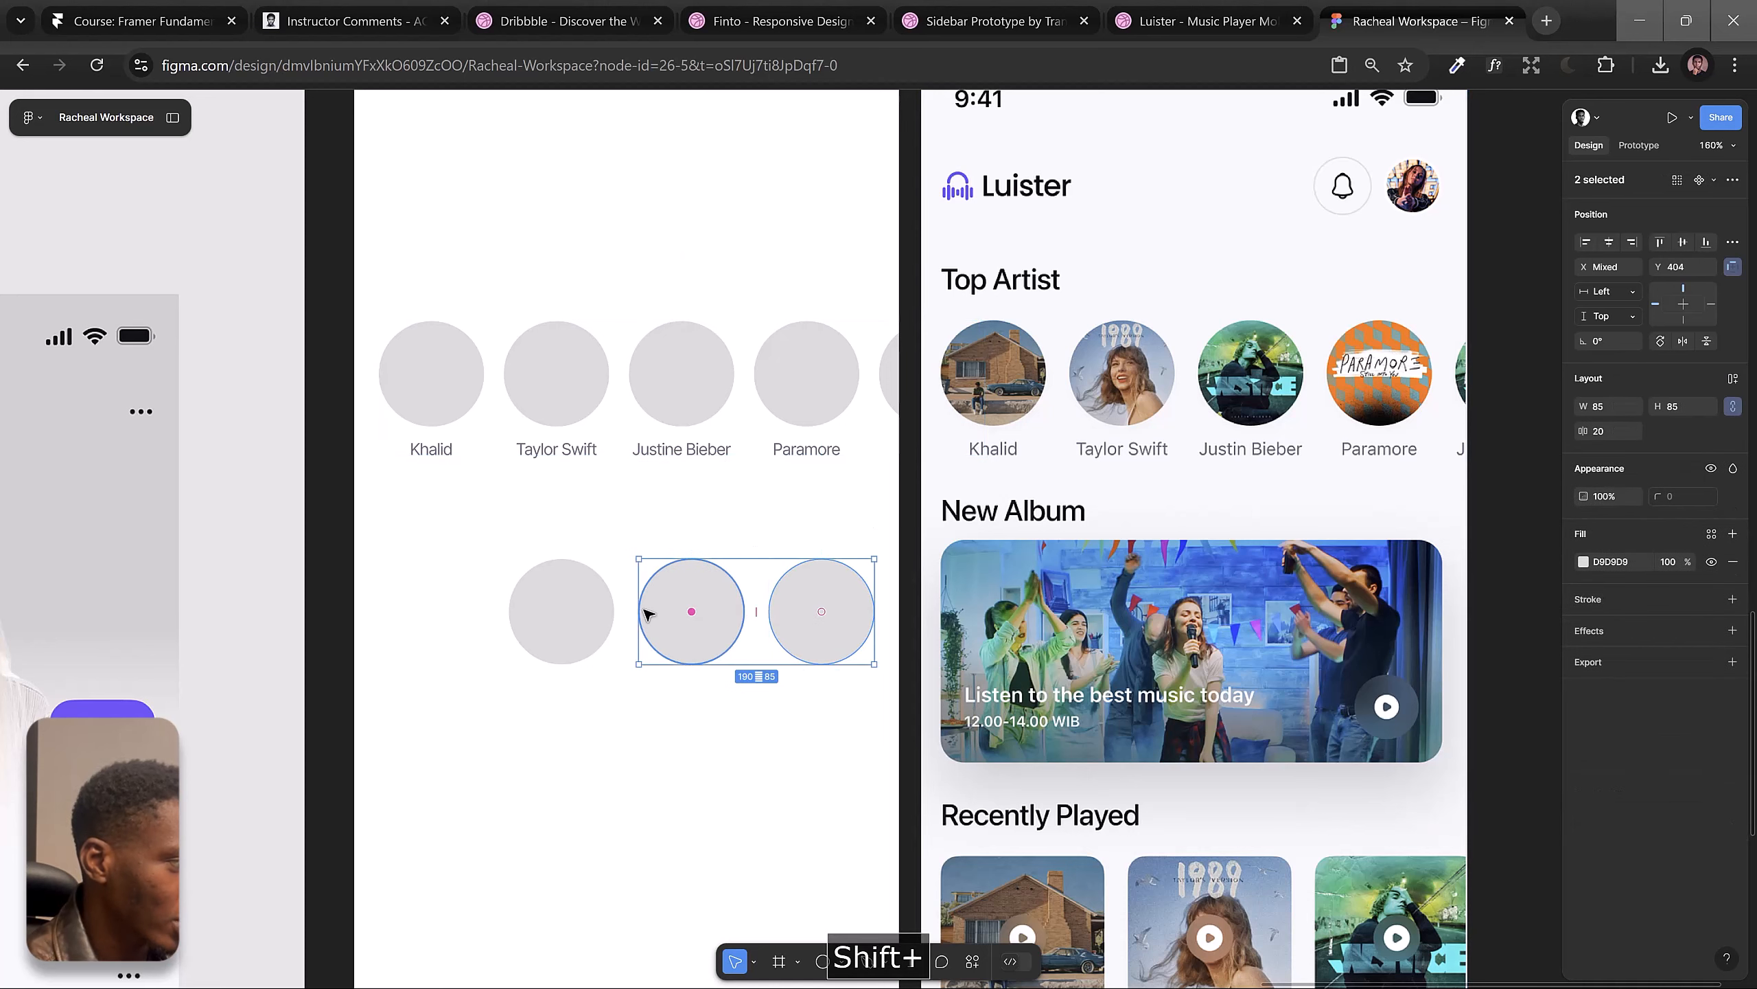
shift+click(594, 620)
key(Delete)
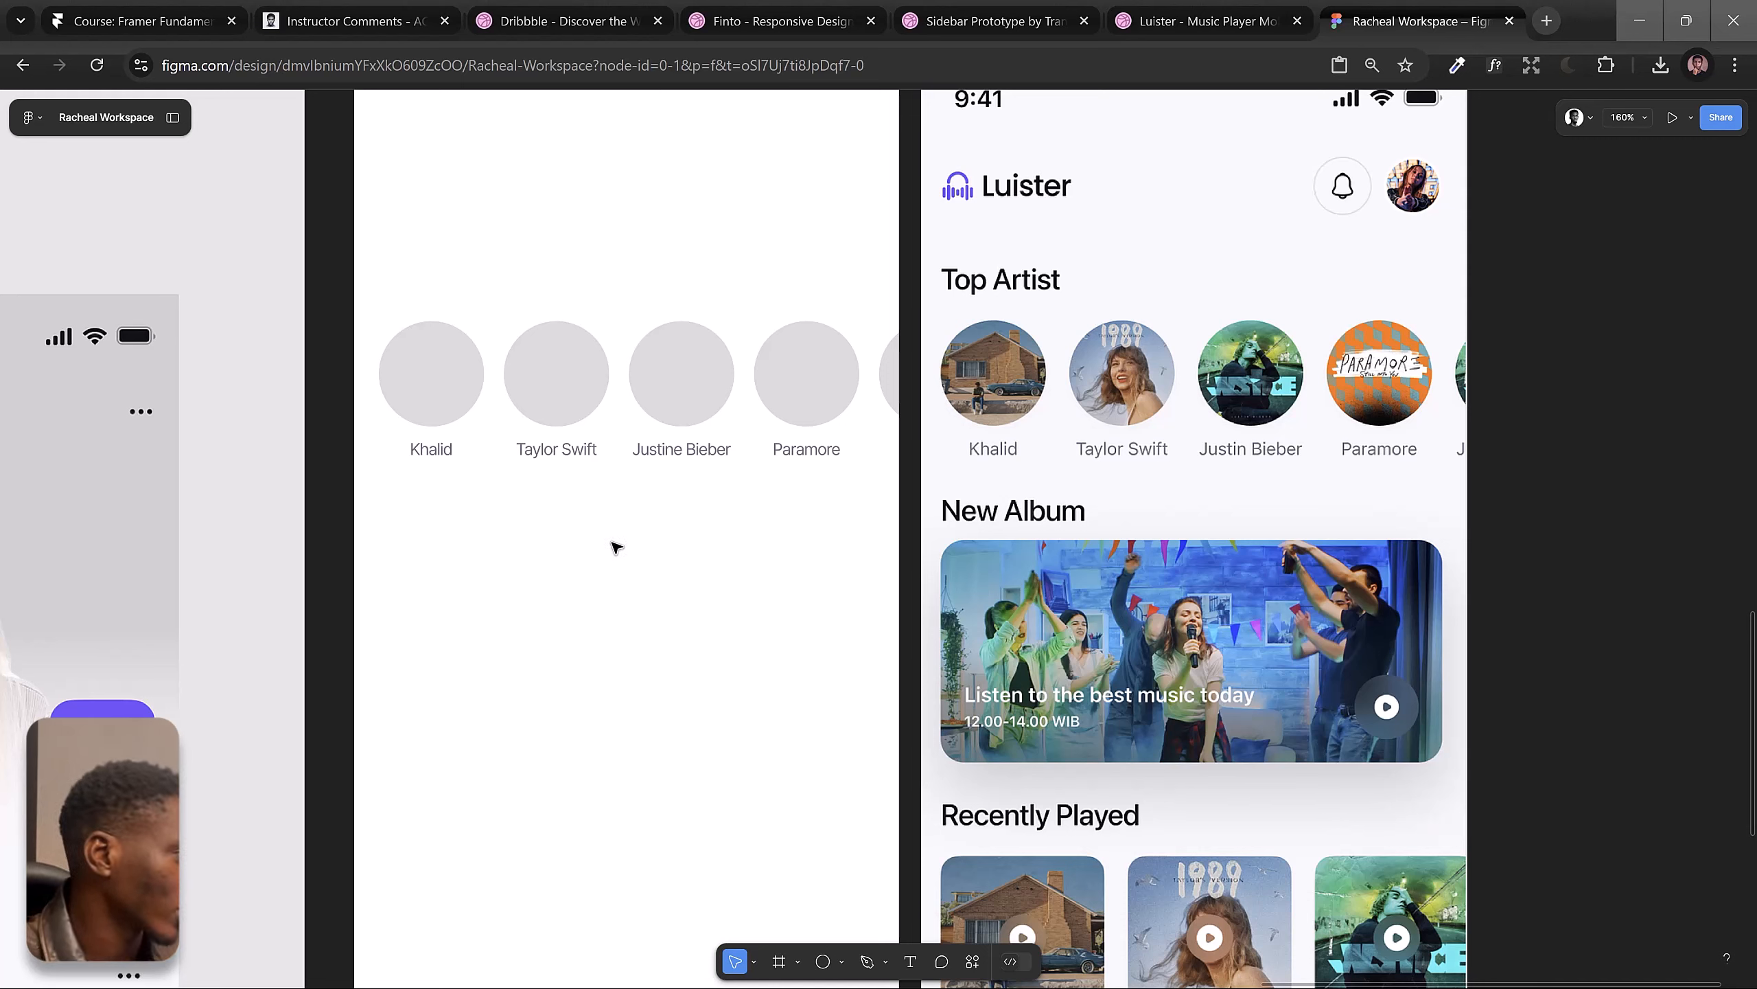
Step: Place a copy of the "Taylor Swift" label above the first circle and retype it as the "Top Artist" heading
ctrl+click(550, 451)
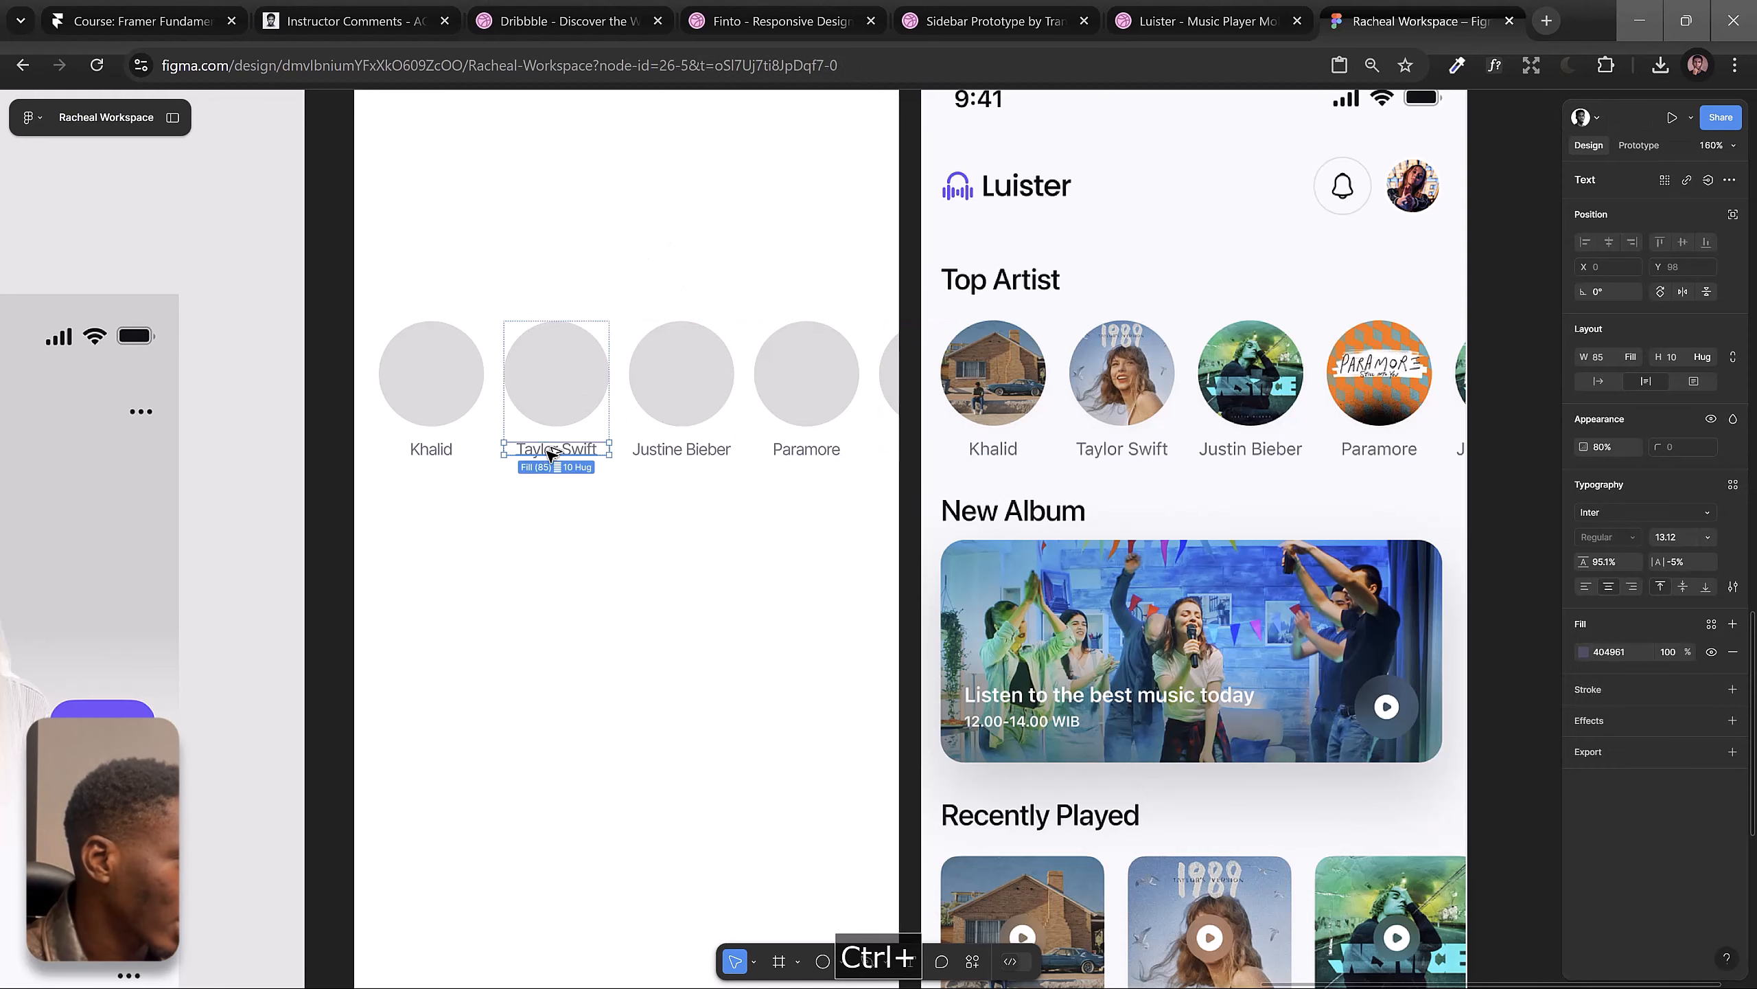
drag(552, 453, 429, 252)
double_click(429, 251)
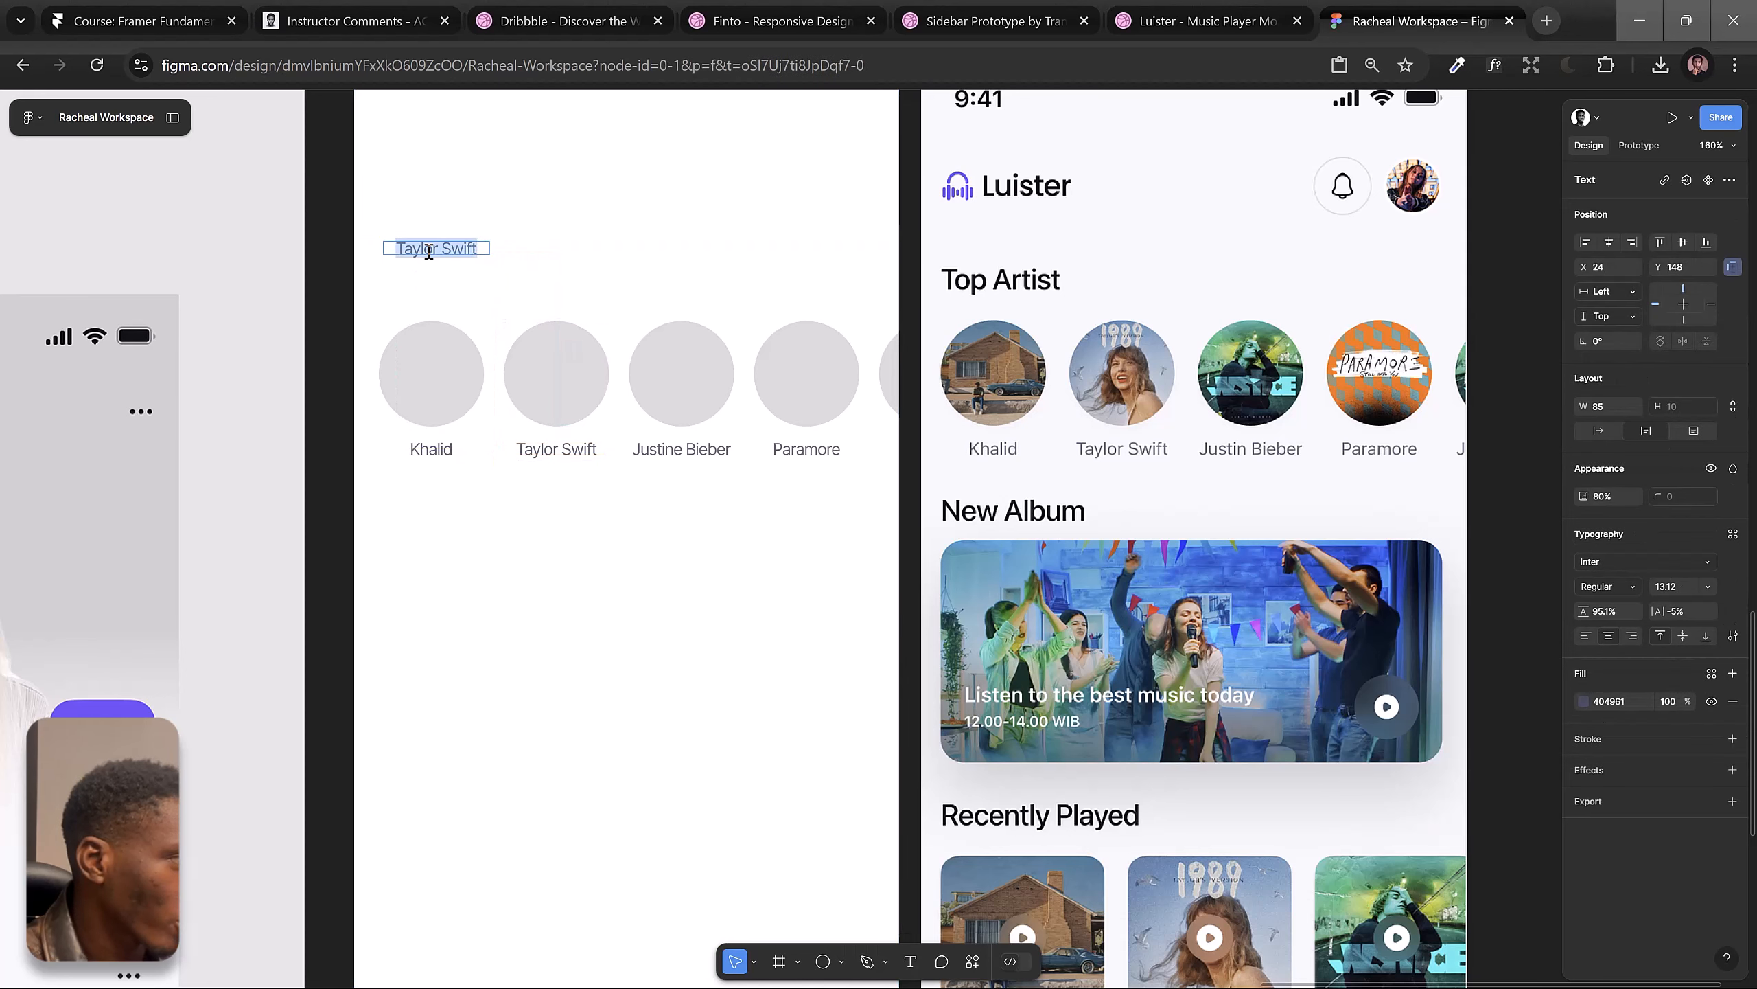
text(Tp)
key(BackSpace)
text(p)
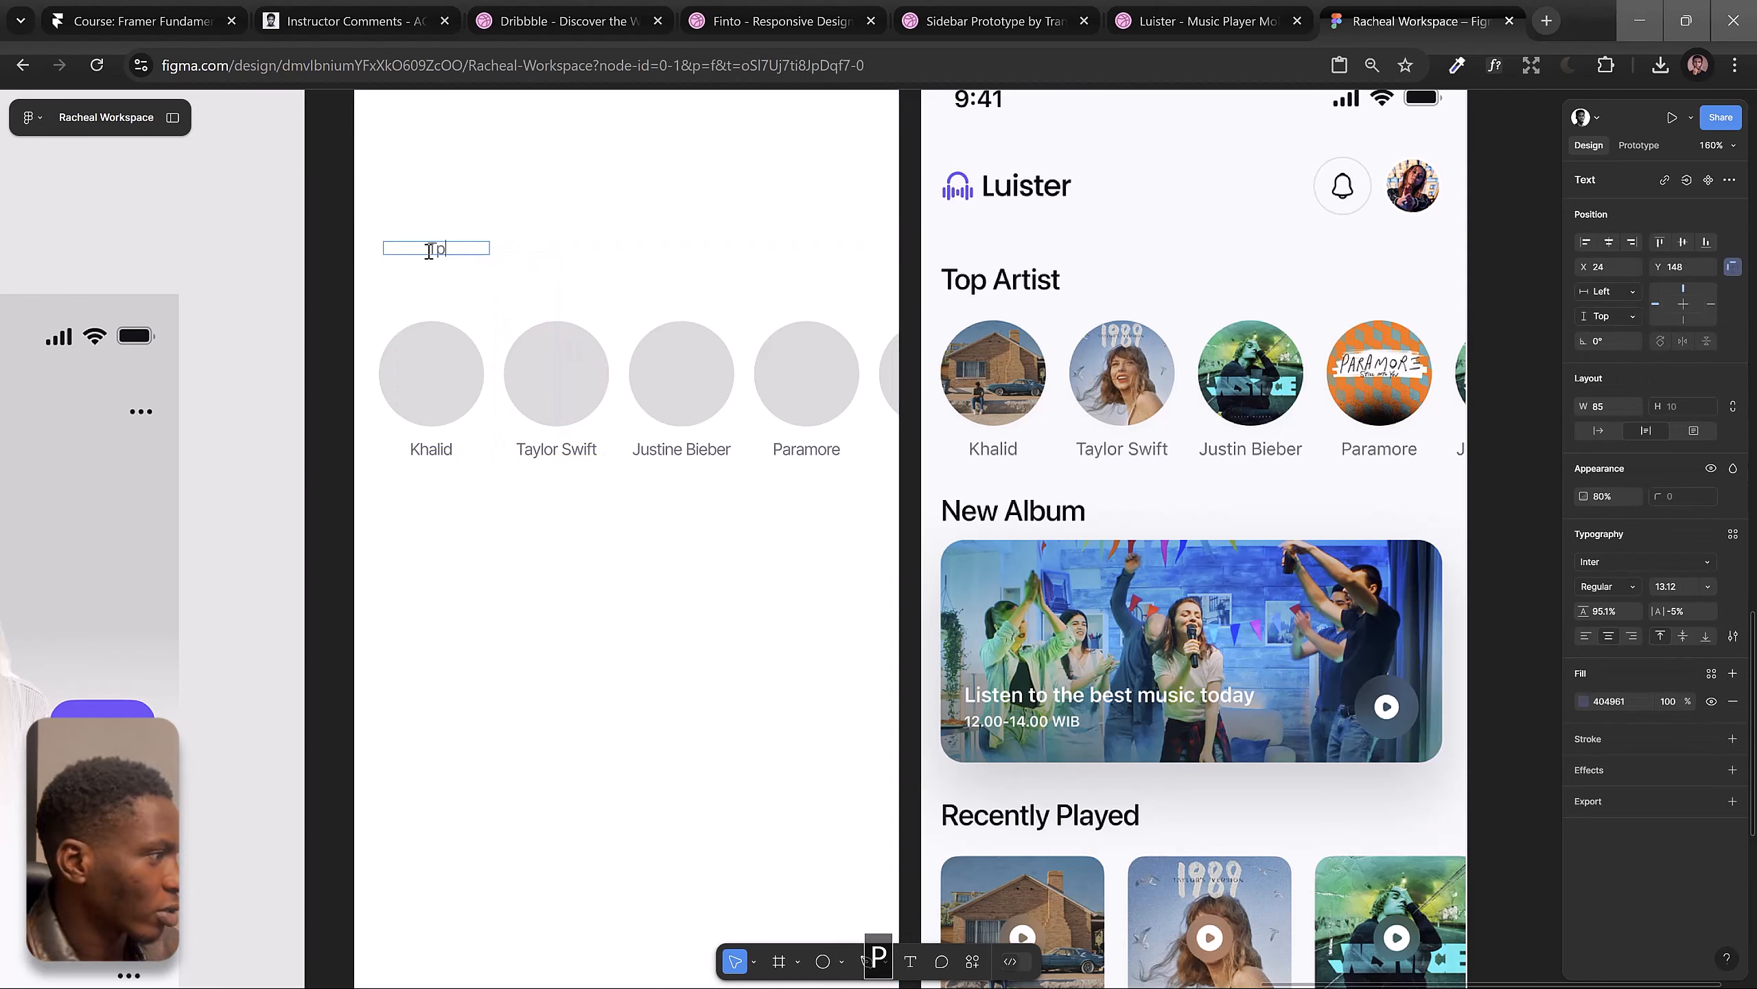
text( Arti)
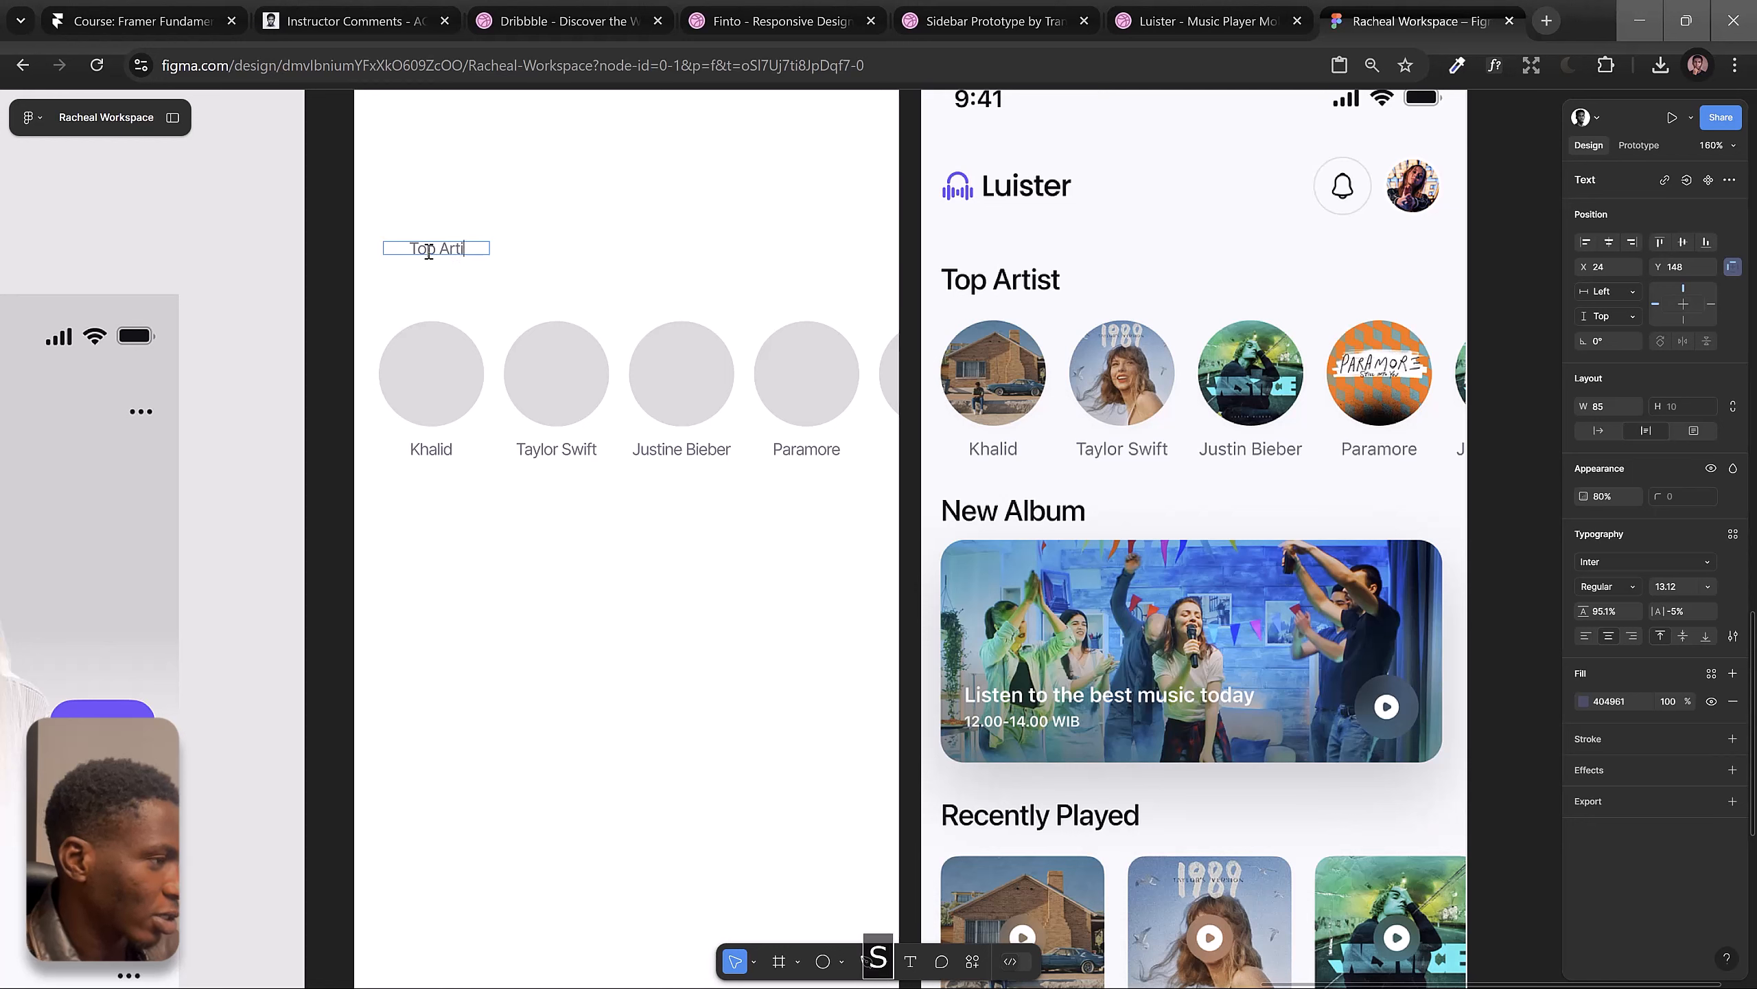
text(sit)
Step: Make the heading Semi Bold with auto width, and correct its misspelled second word to "Artist"
key(ctrl+a)
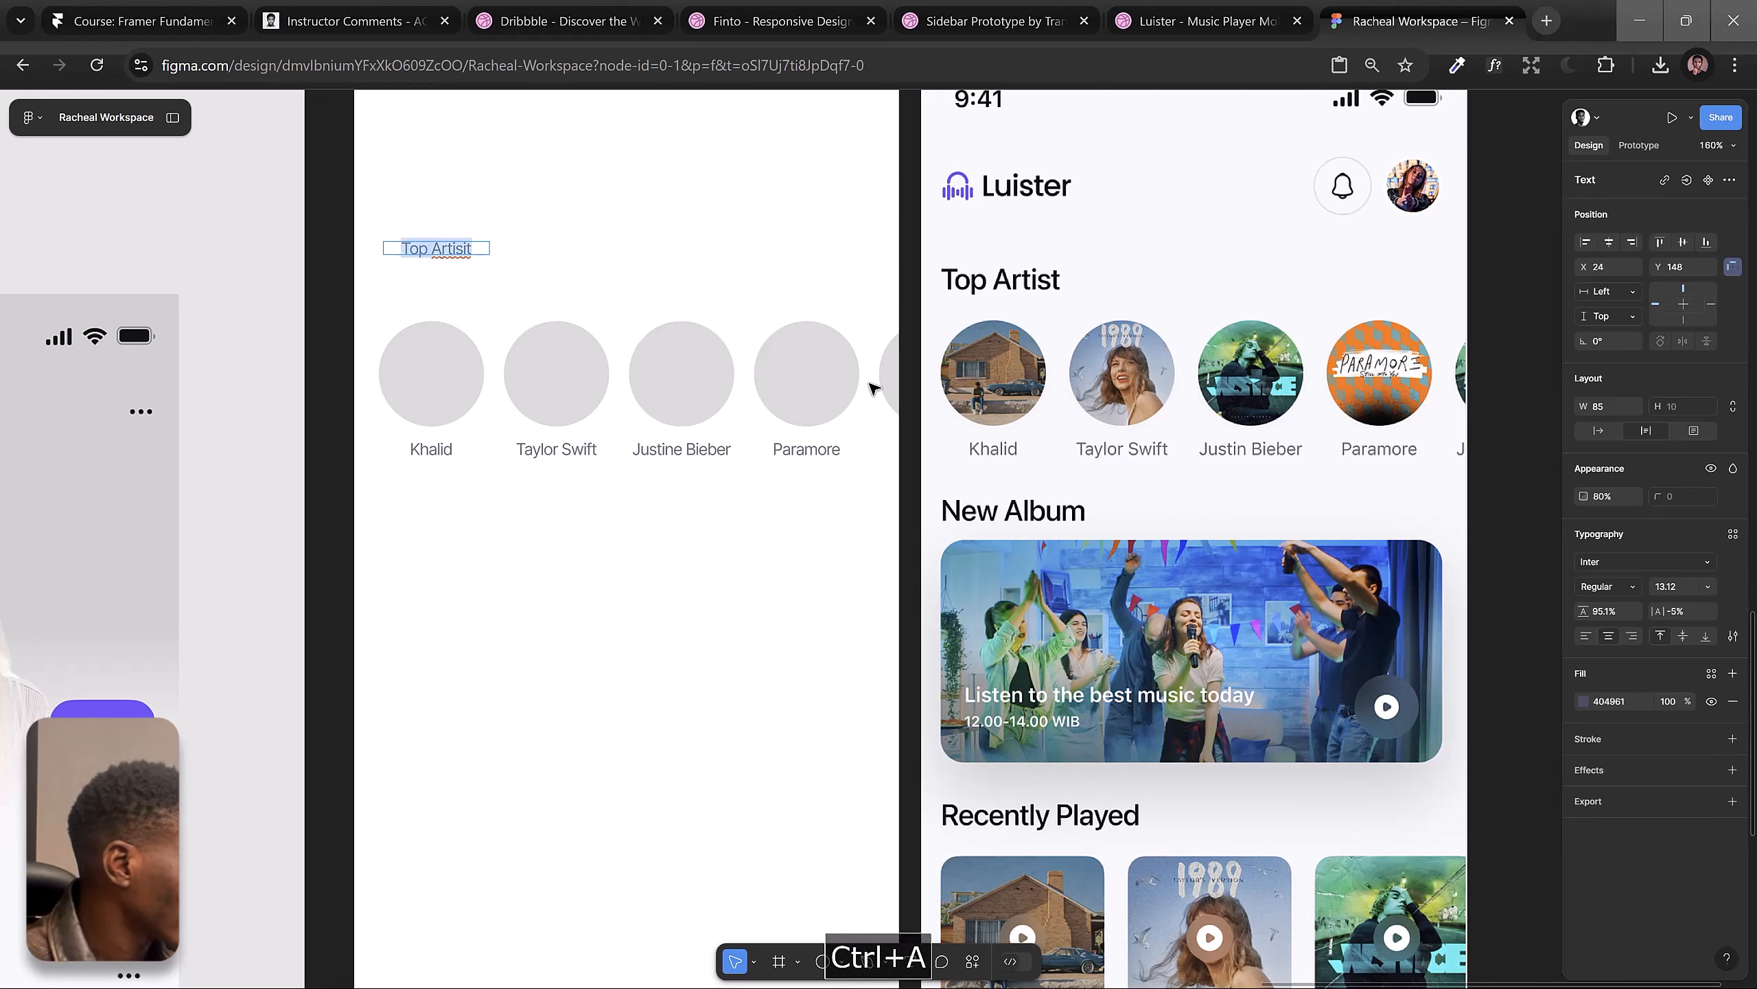
click(1618, 587)
click(1617, 625)
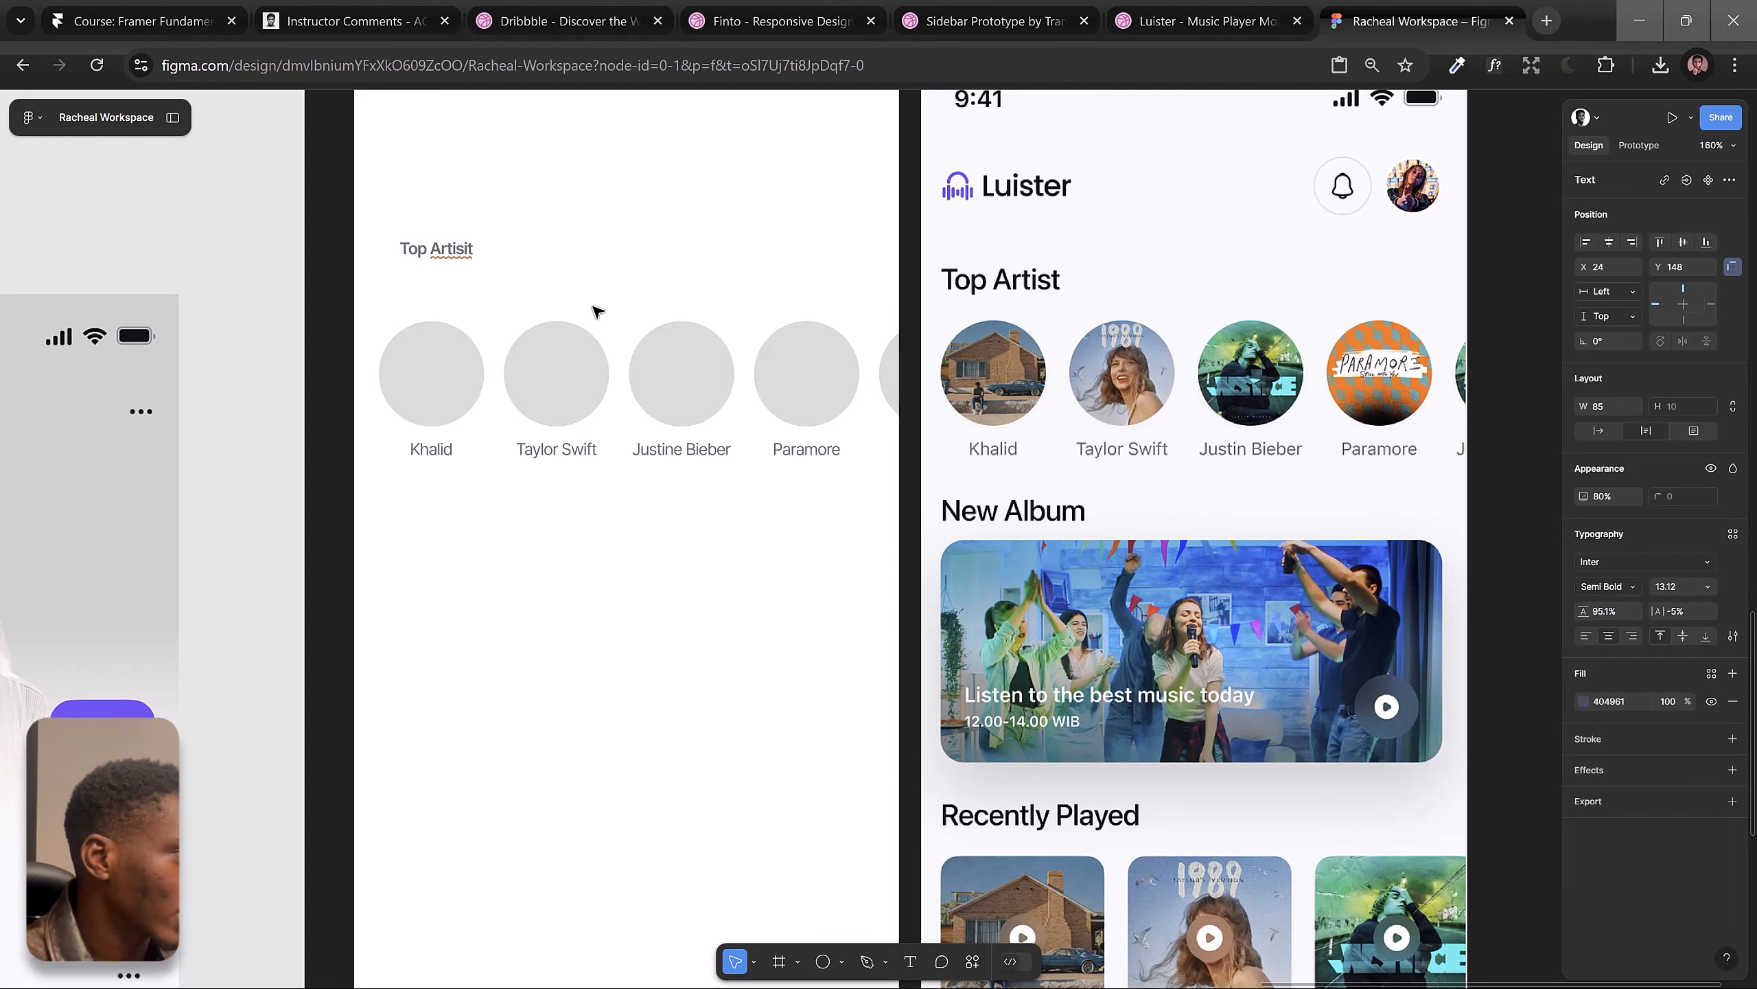
right_click(451, 248)
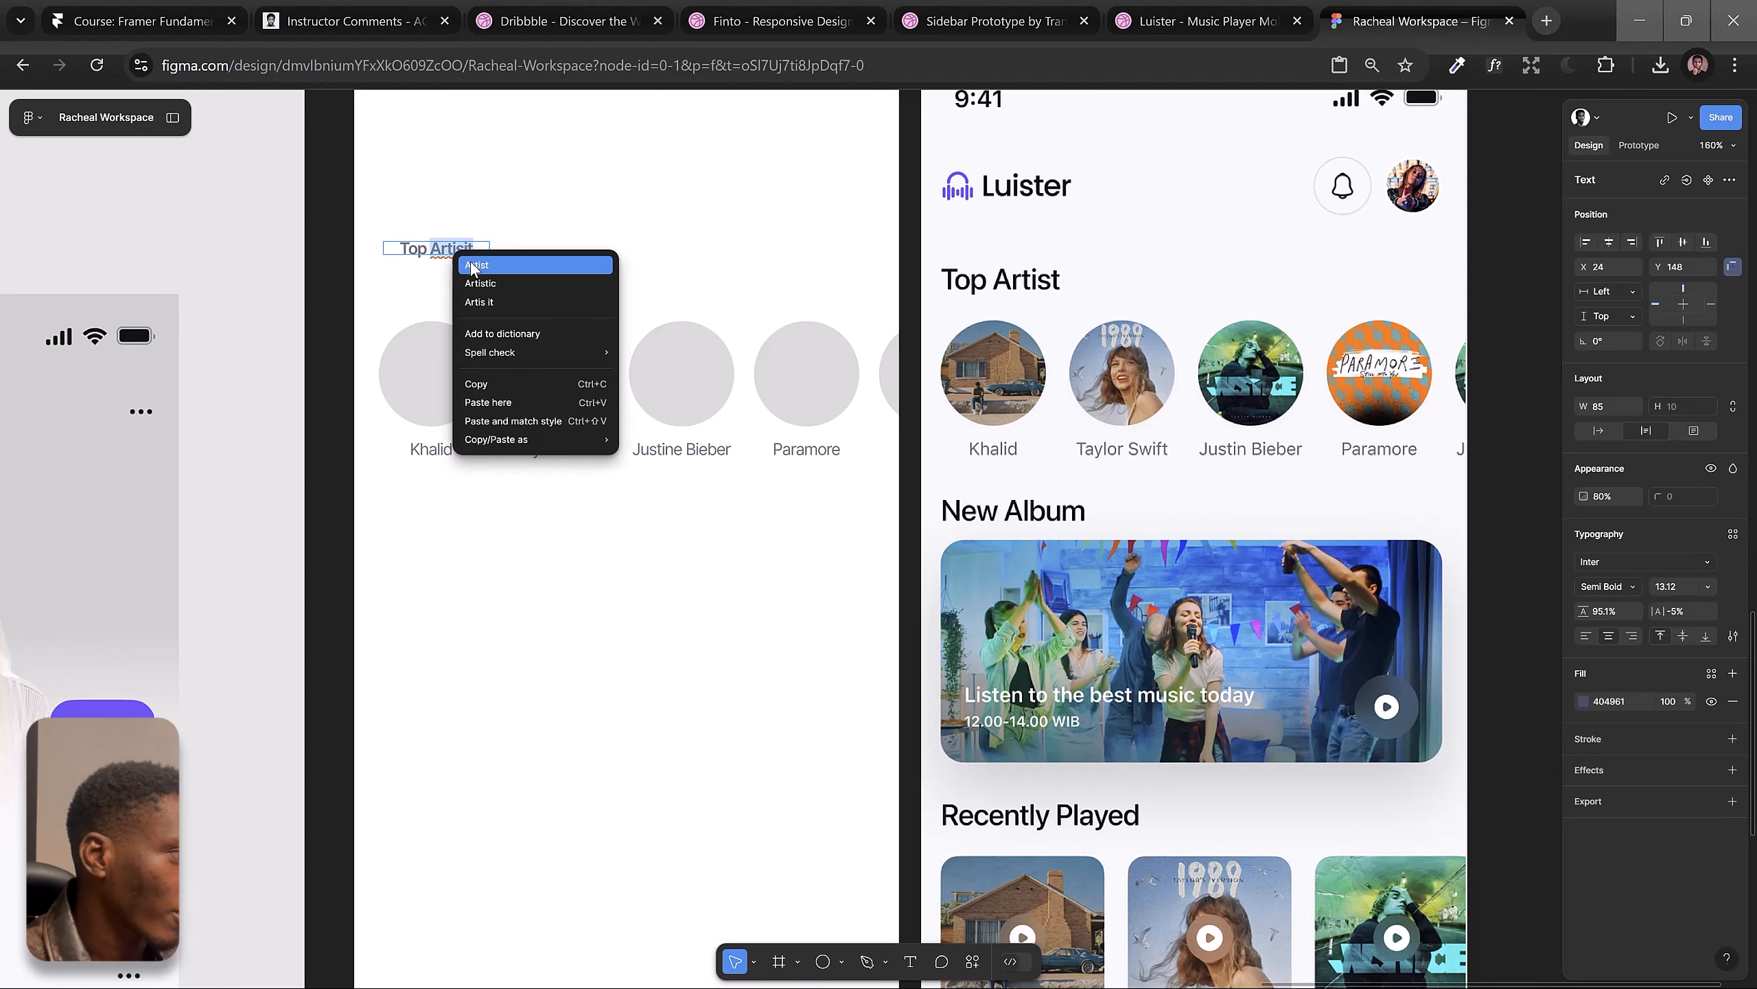
click(470, 264)
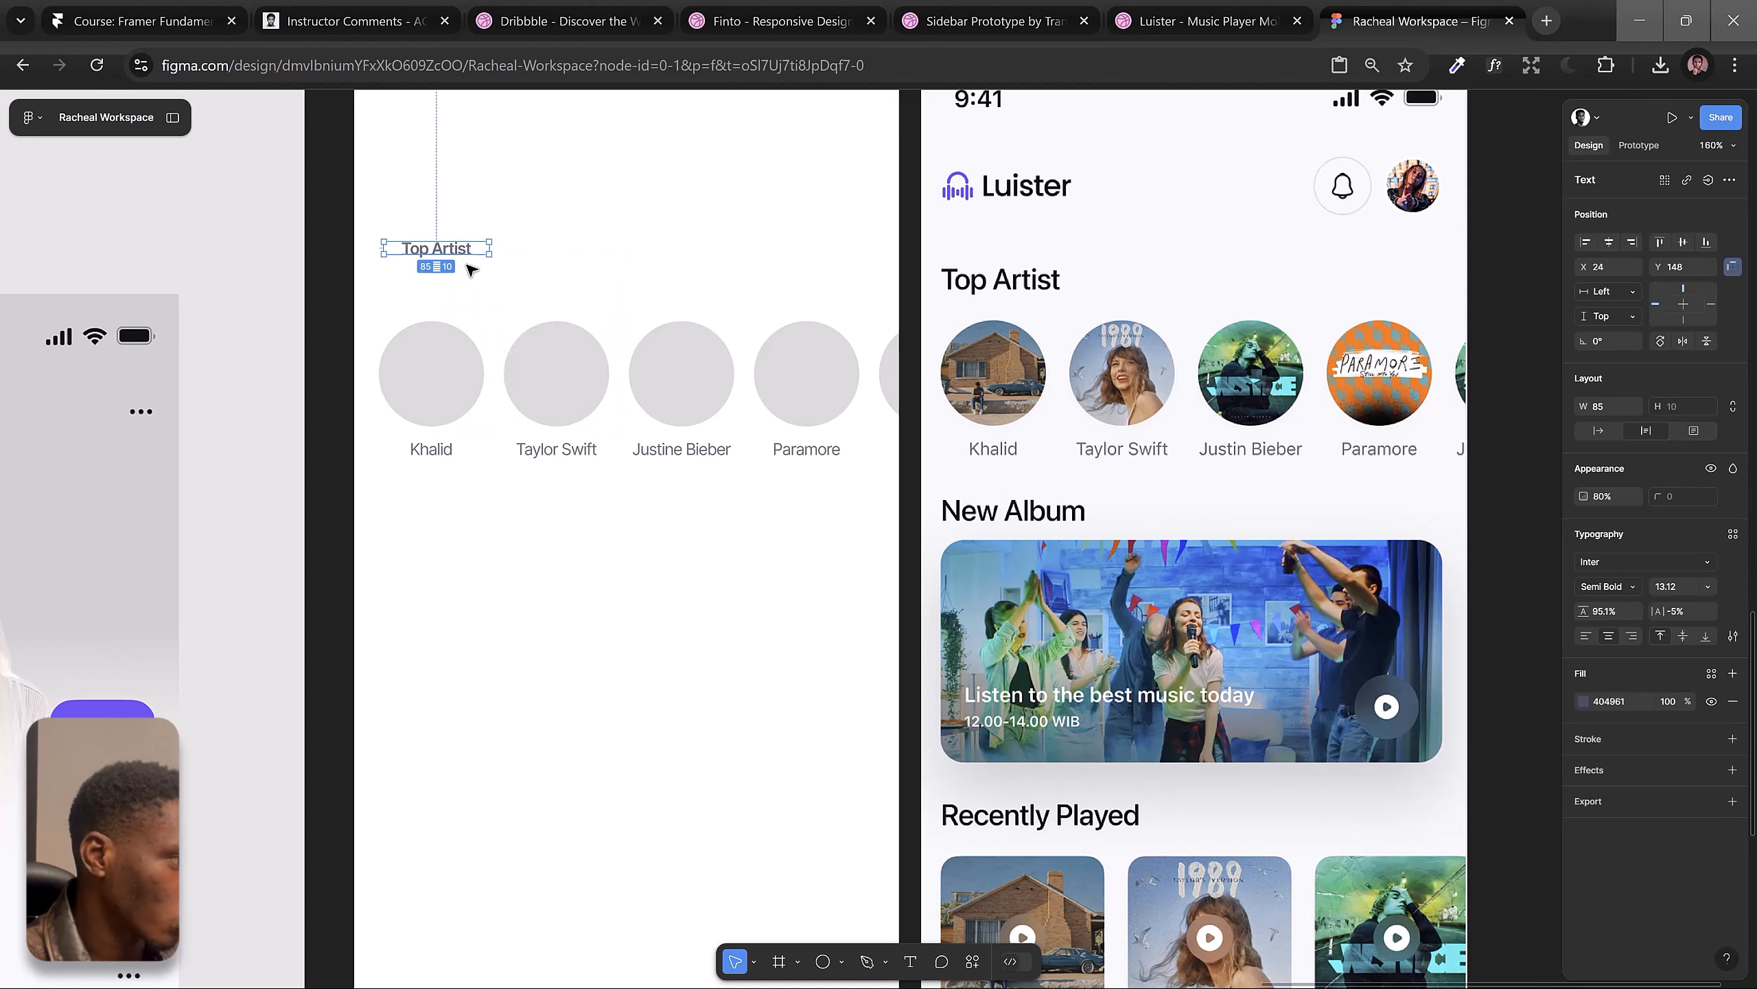
click(1591, 430)
Step: Overlay the heading on the reference's "Top Artist" title and set its font size to 20.12 to match
drag(435, 247, 969, 274)
key(shift+Down)
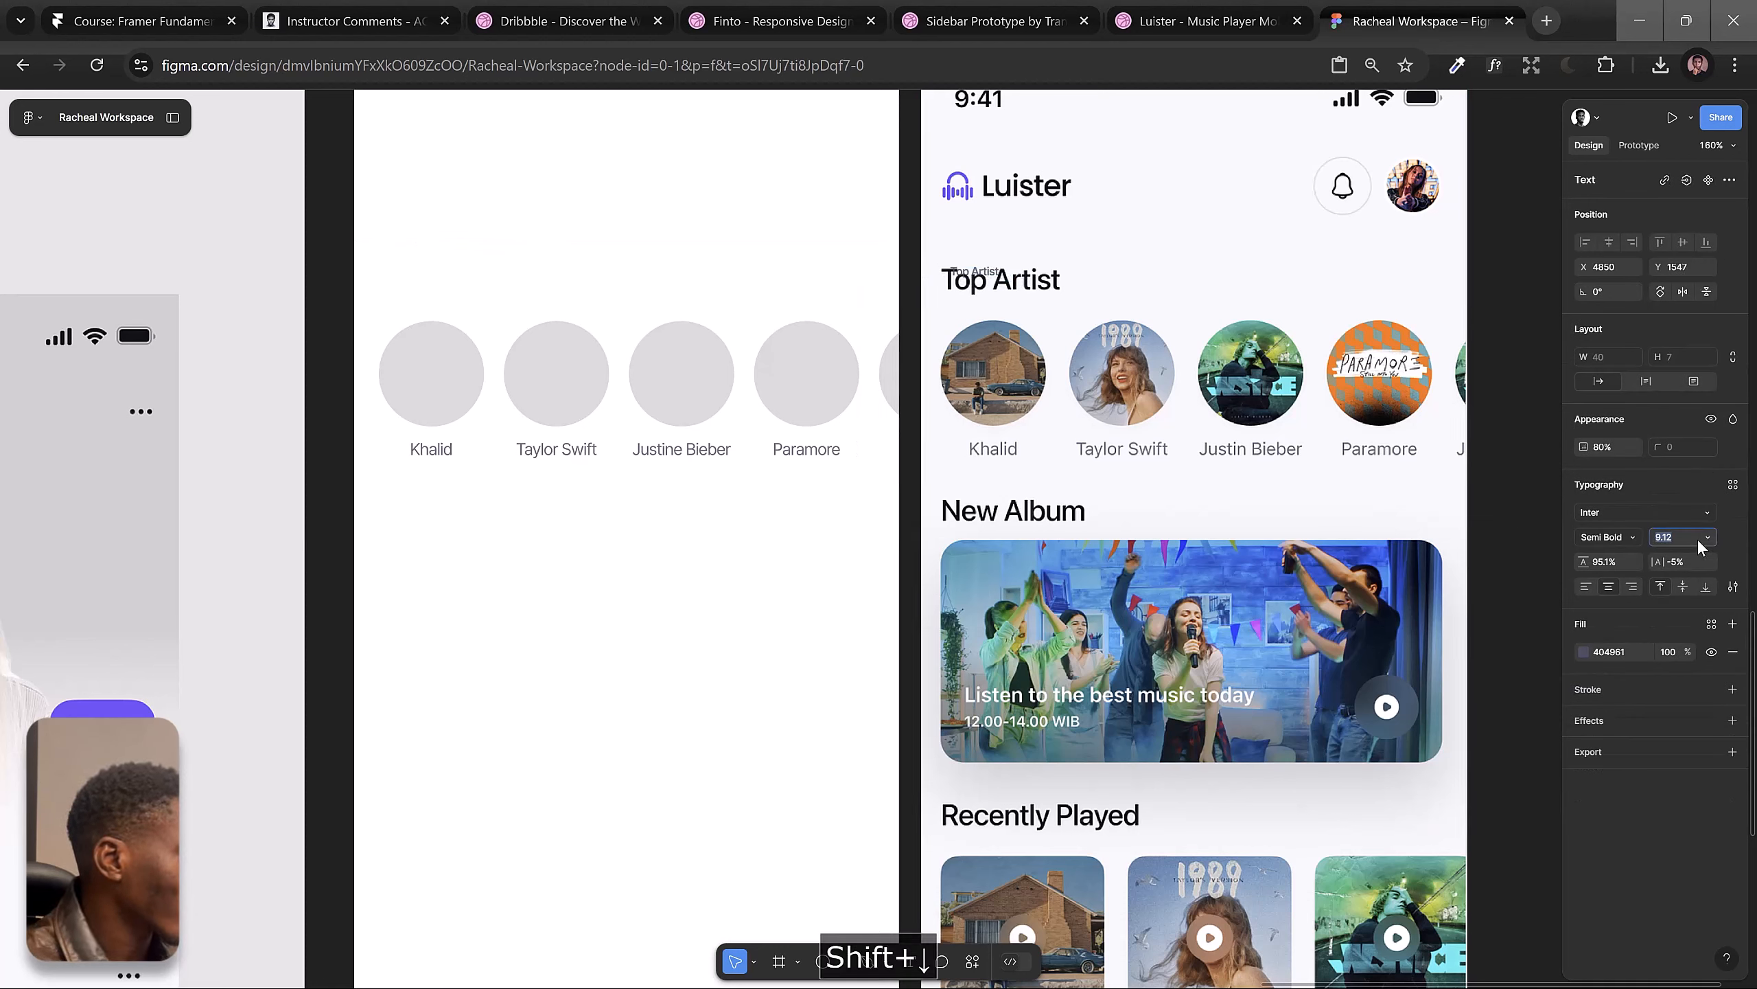
key(shift+Up)
key(shift+Up)
key(shift+Up)
key(shift+Up)
key(shift+Up)
key(shift+Up)
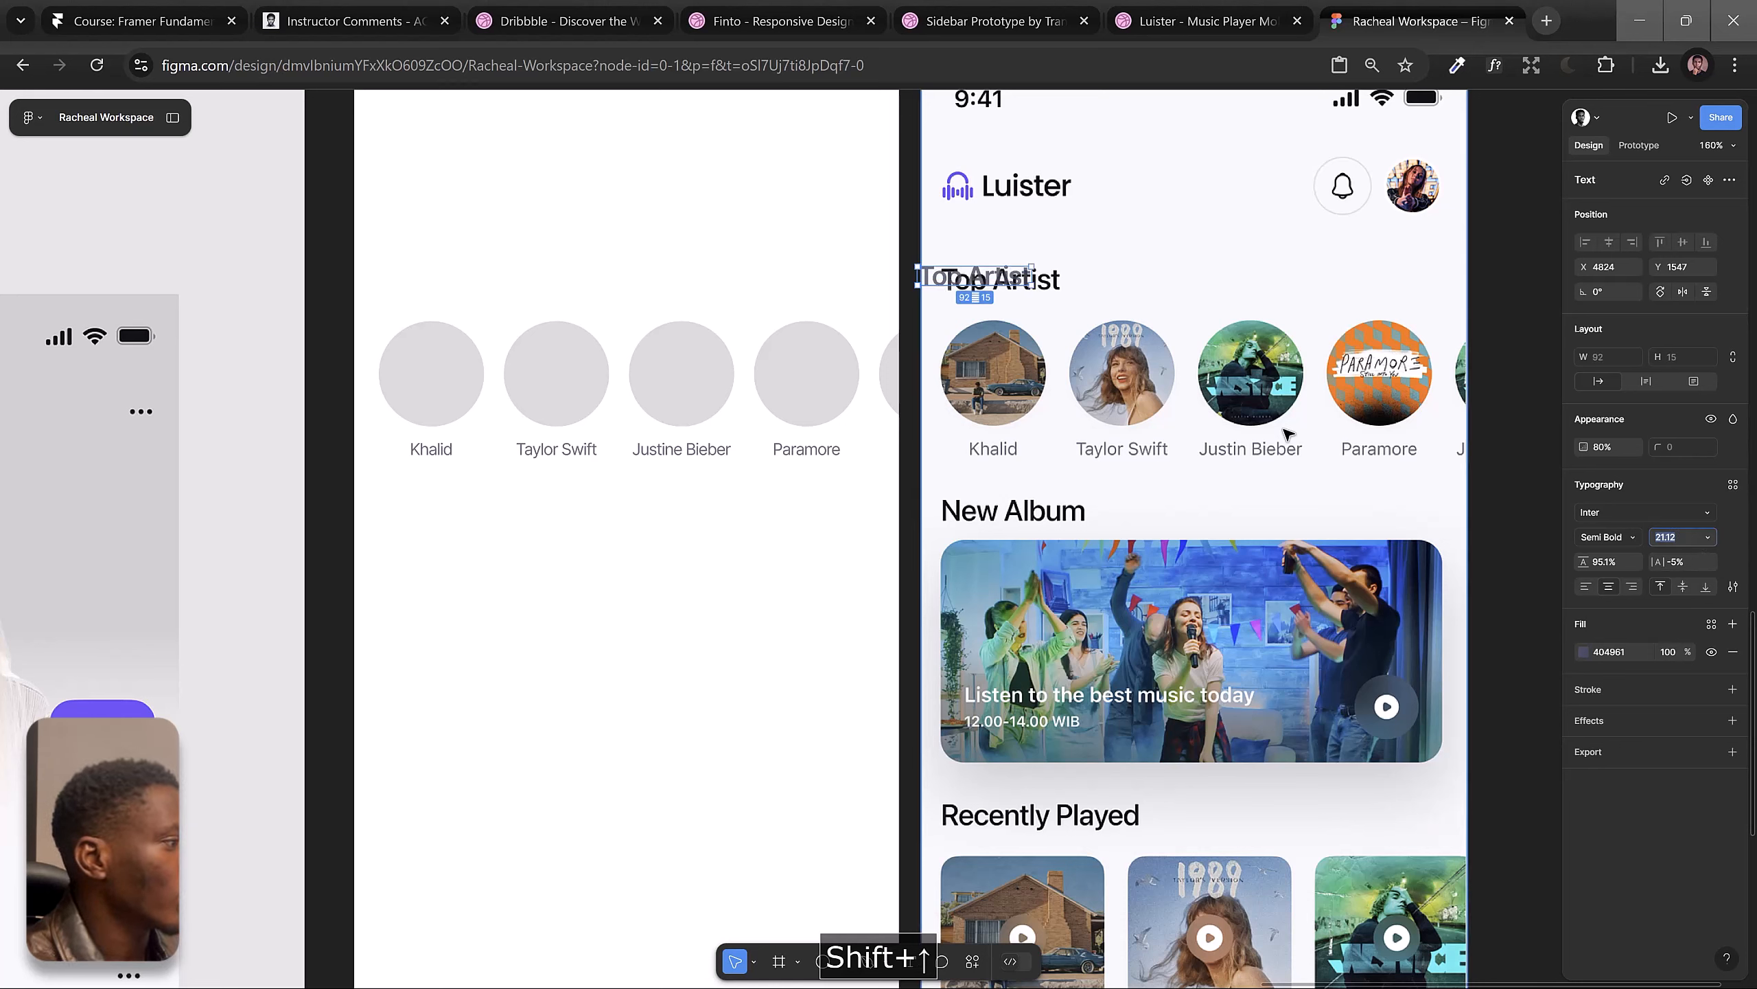
drag(990, 287, 1033, 303)
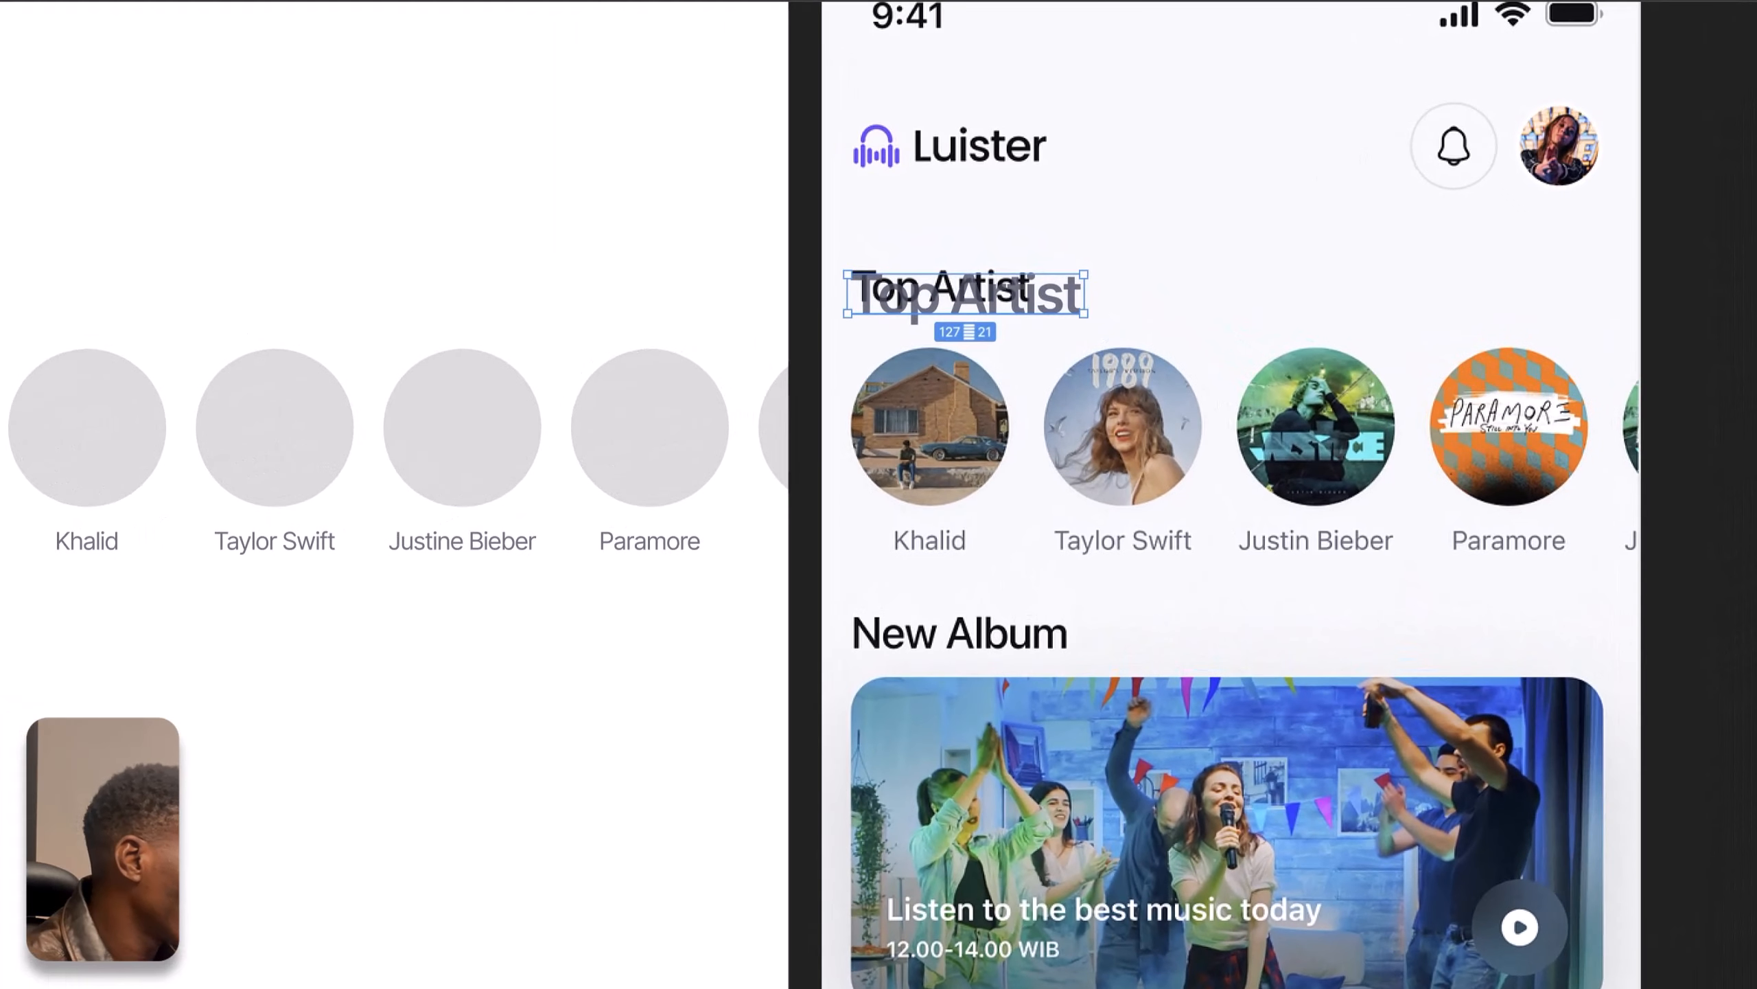
key(shift+Down)
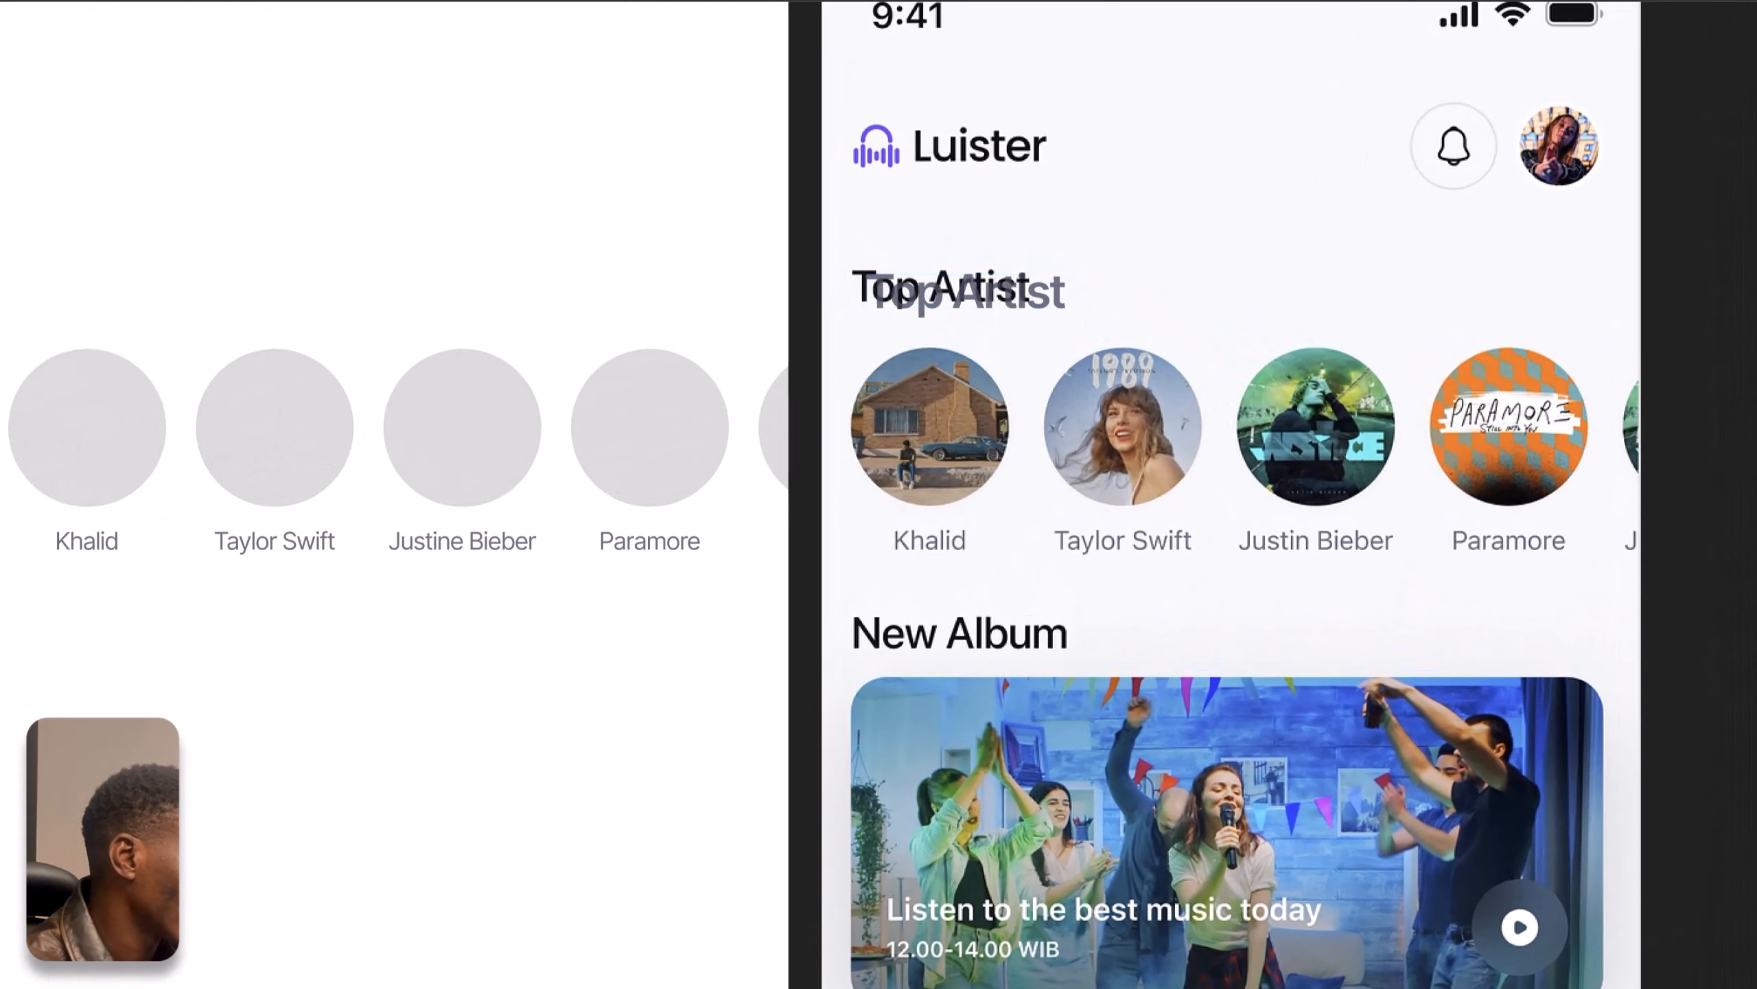
key(super+shift+comma)
key(super+shift+comma)
key(super+shift+comma)
drag(977, 293, 942, 284)
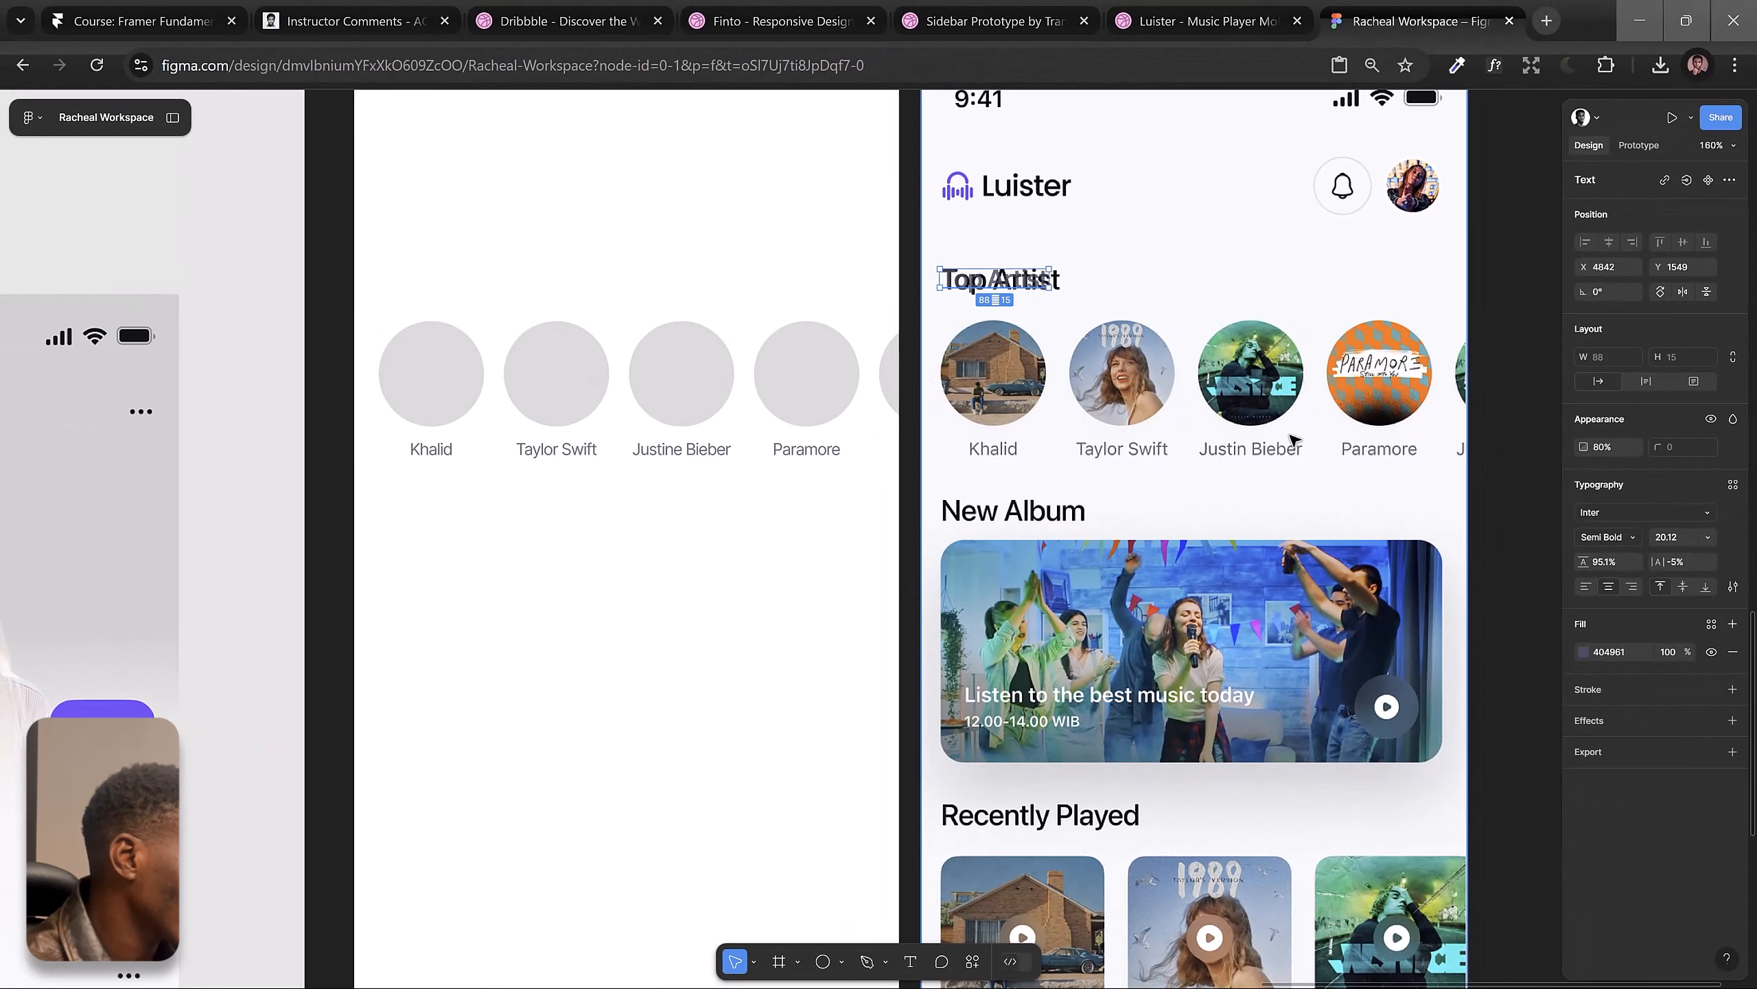
Step: Set the heading's letter spacing to 0% and move it back above the artist row at X 20, Y 170
drag(1655, 562, 1664, 559)
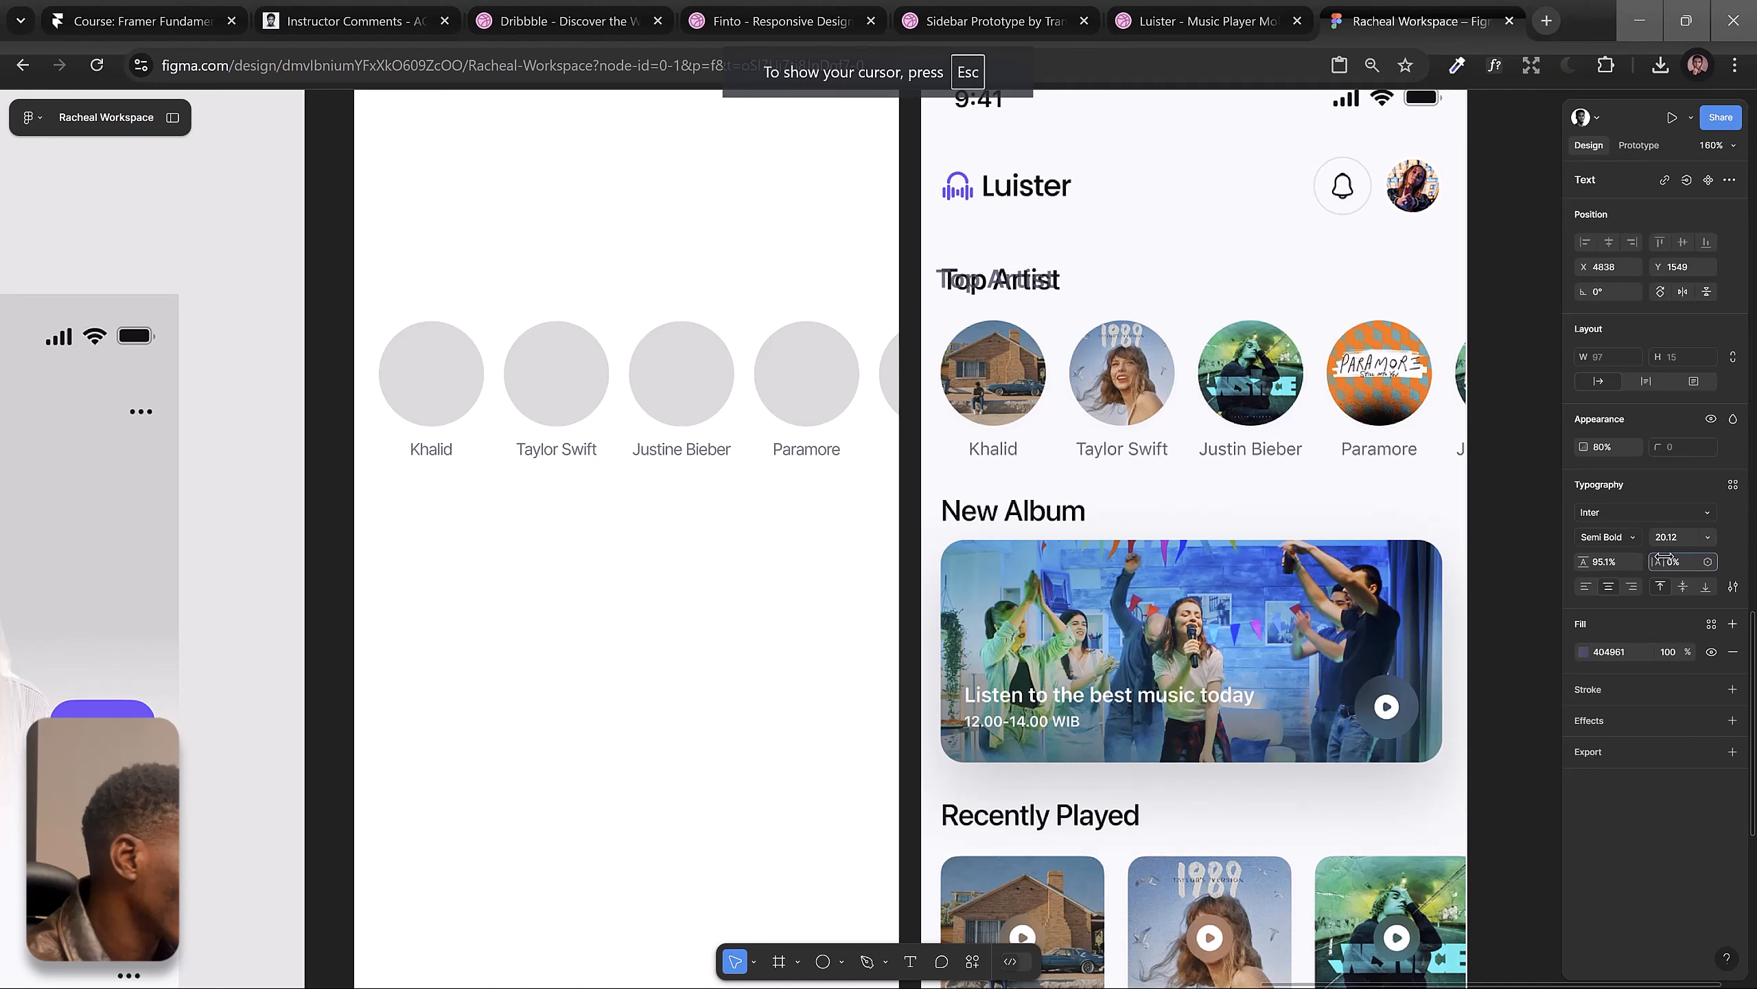
drag(988, 280, 989, 278)
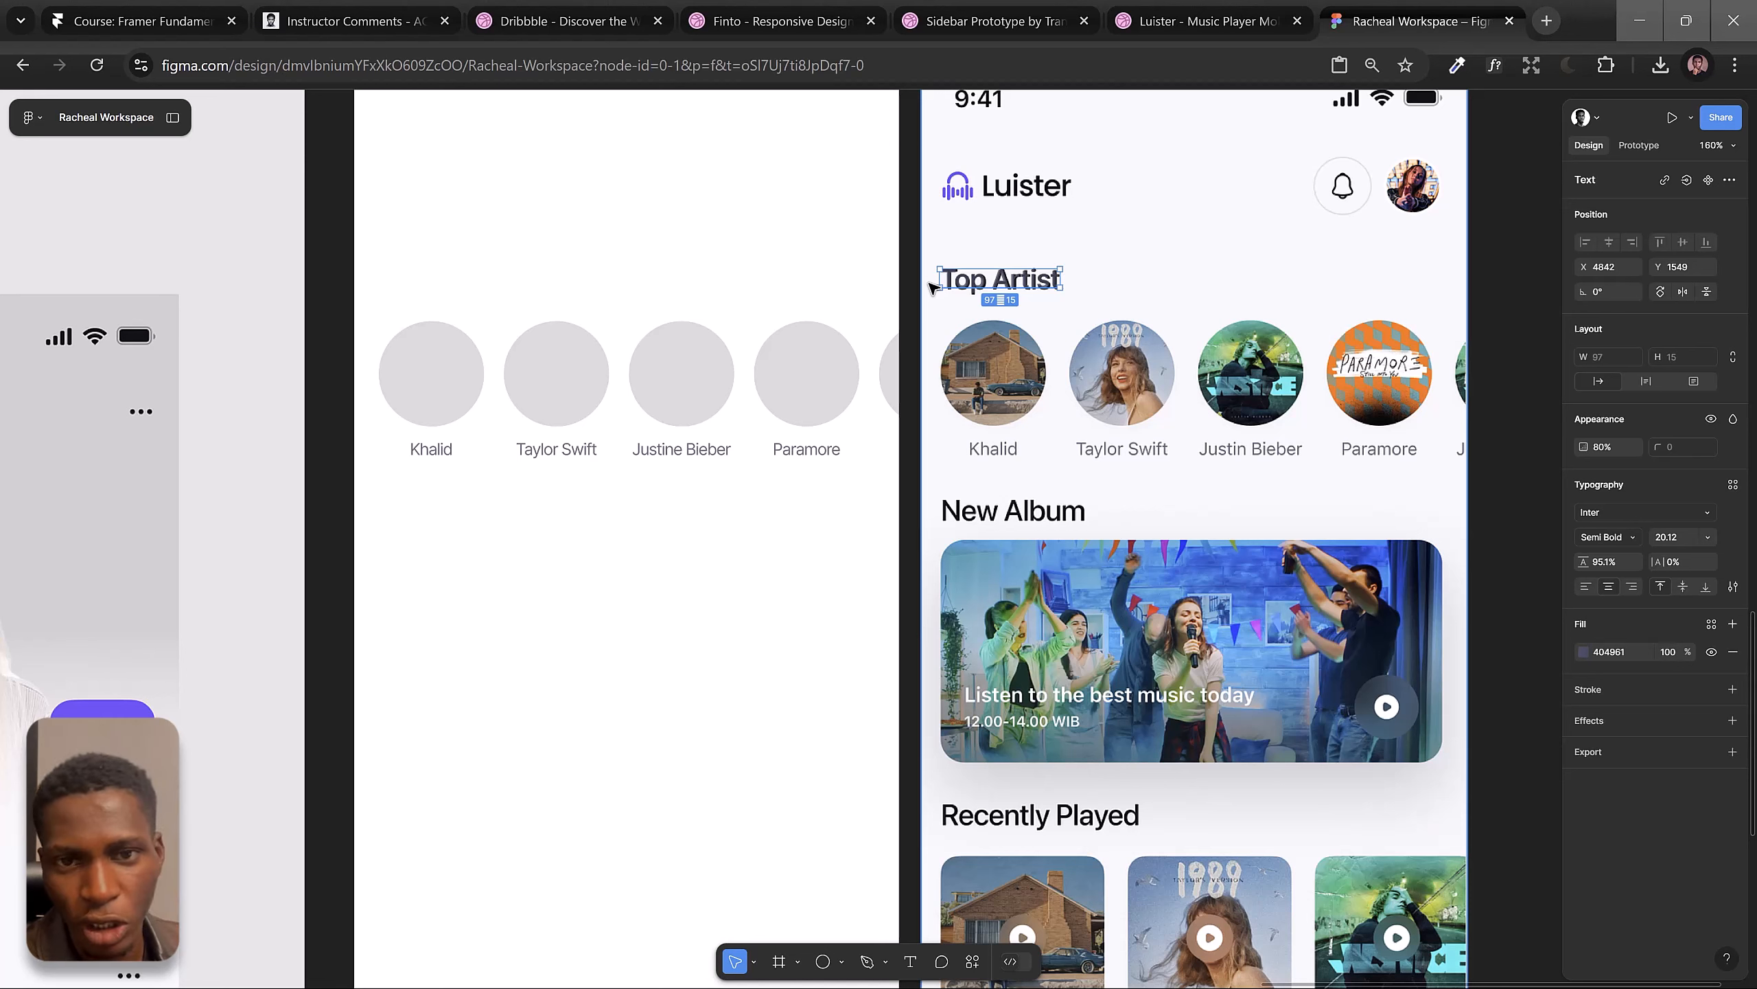
drag(984, 280, 446, 279)
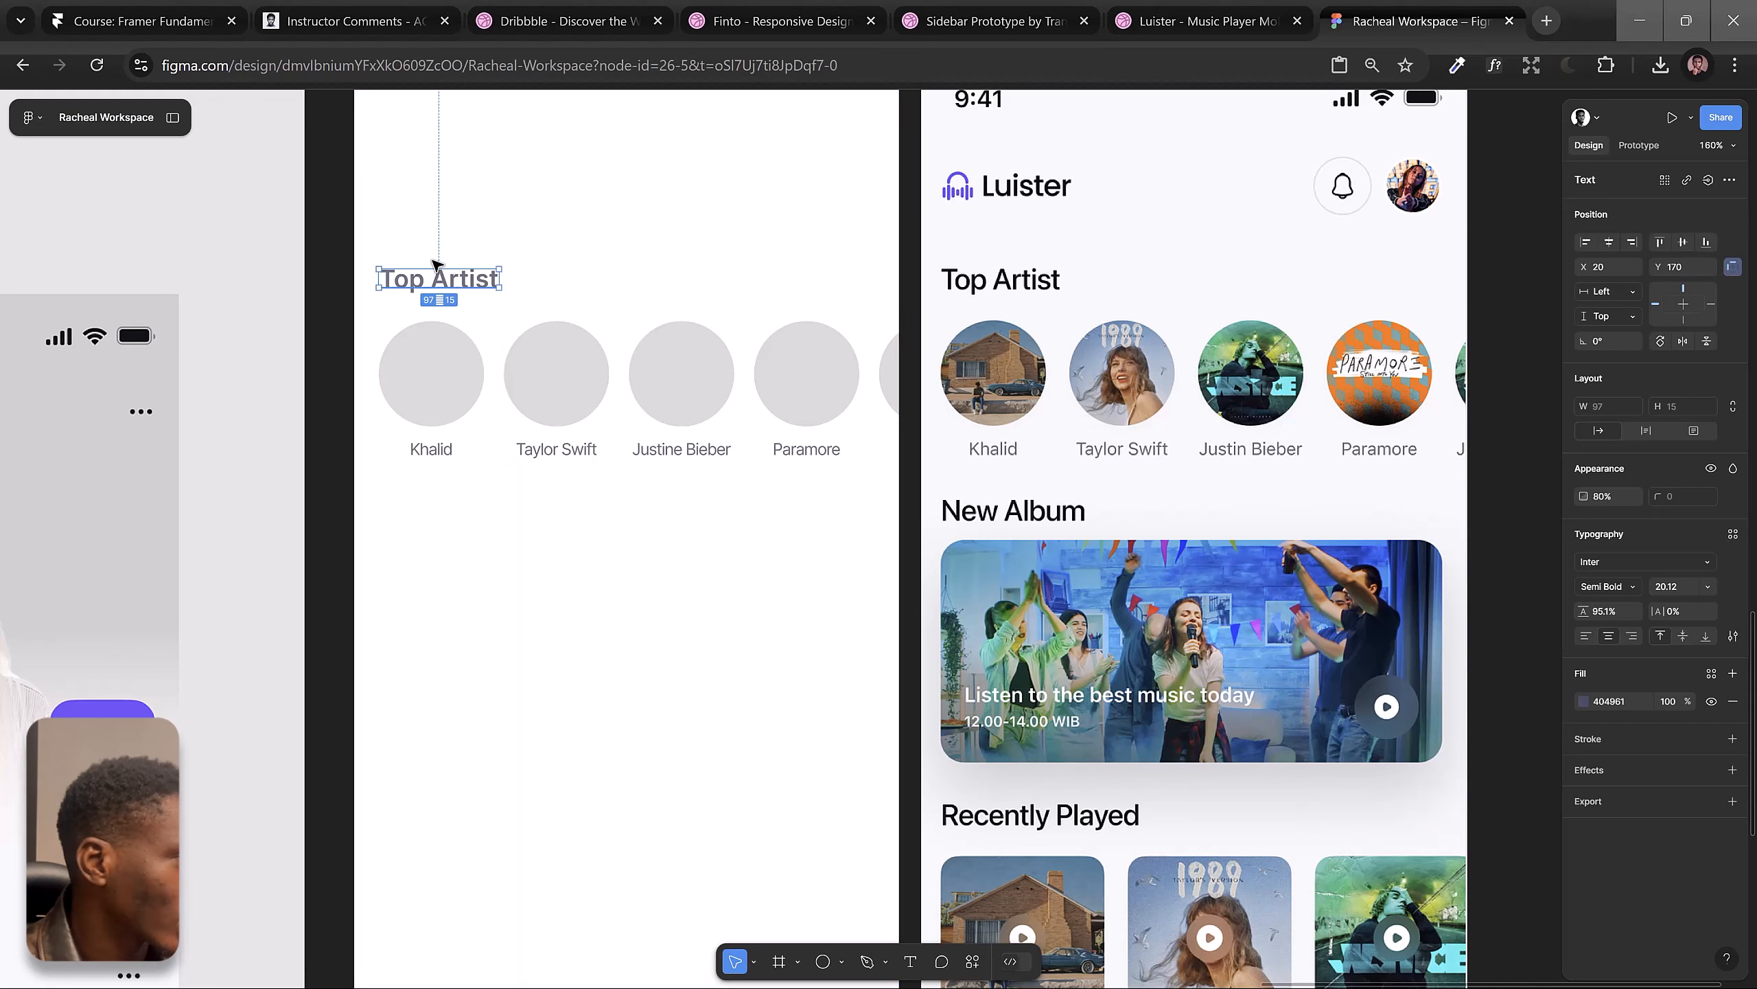
Step: Add horizontal guides along the upper and lower edges of the "Top Artist" heading, and hide the rulers and guides
key(shift+r)
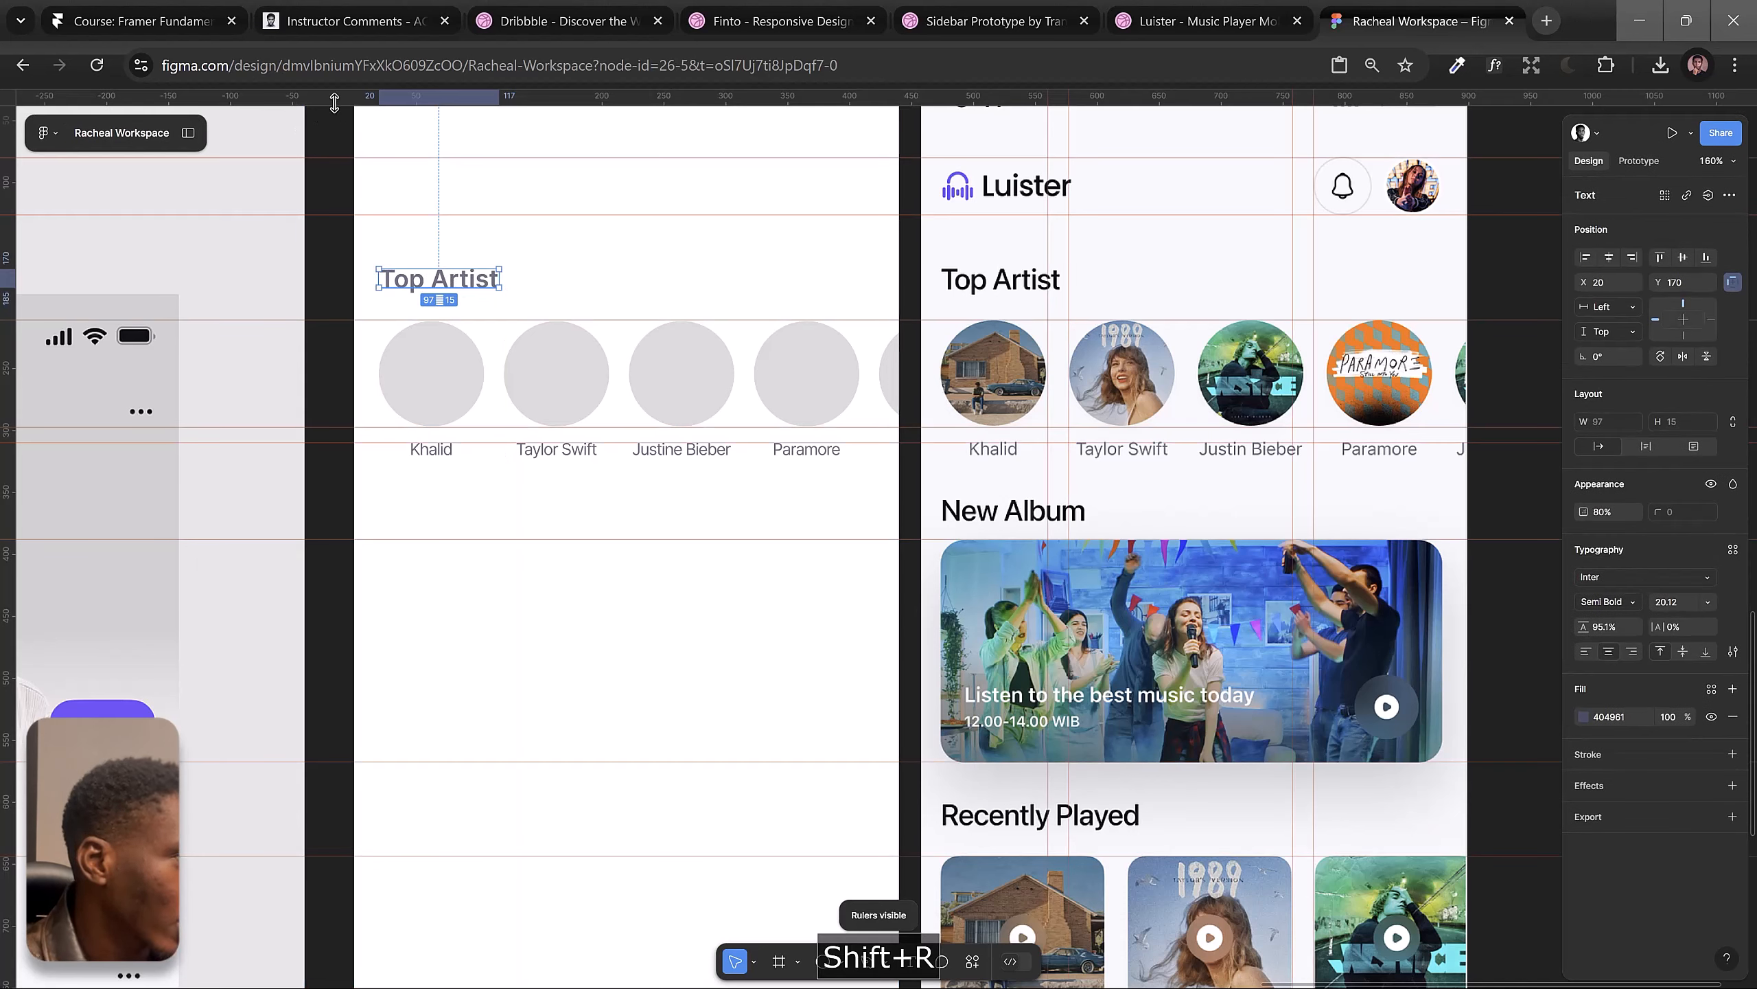
drag(335, 103, 353, 267)
drag(318, 101, 335, 296)
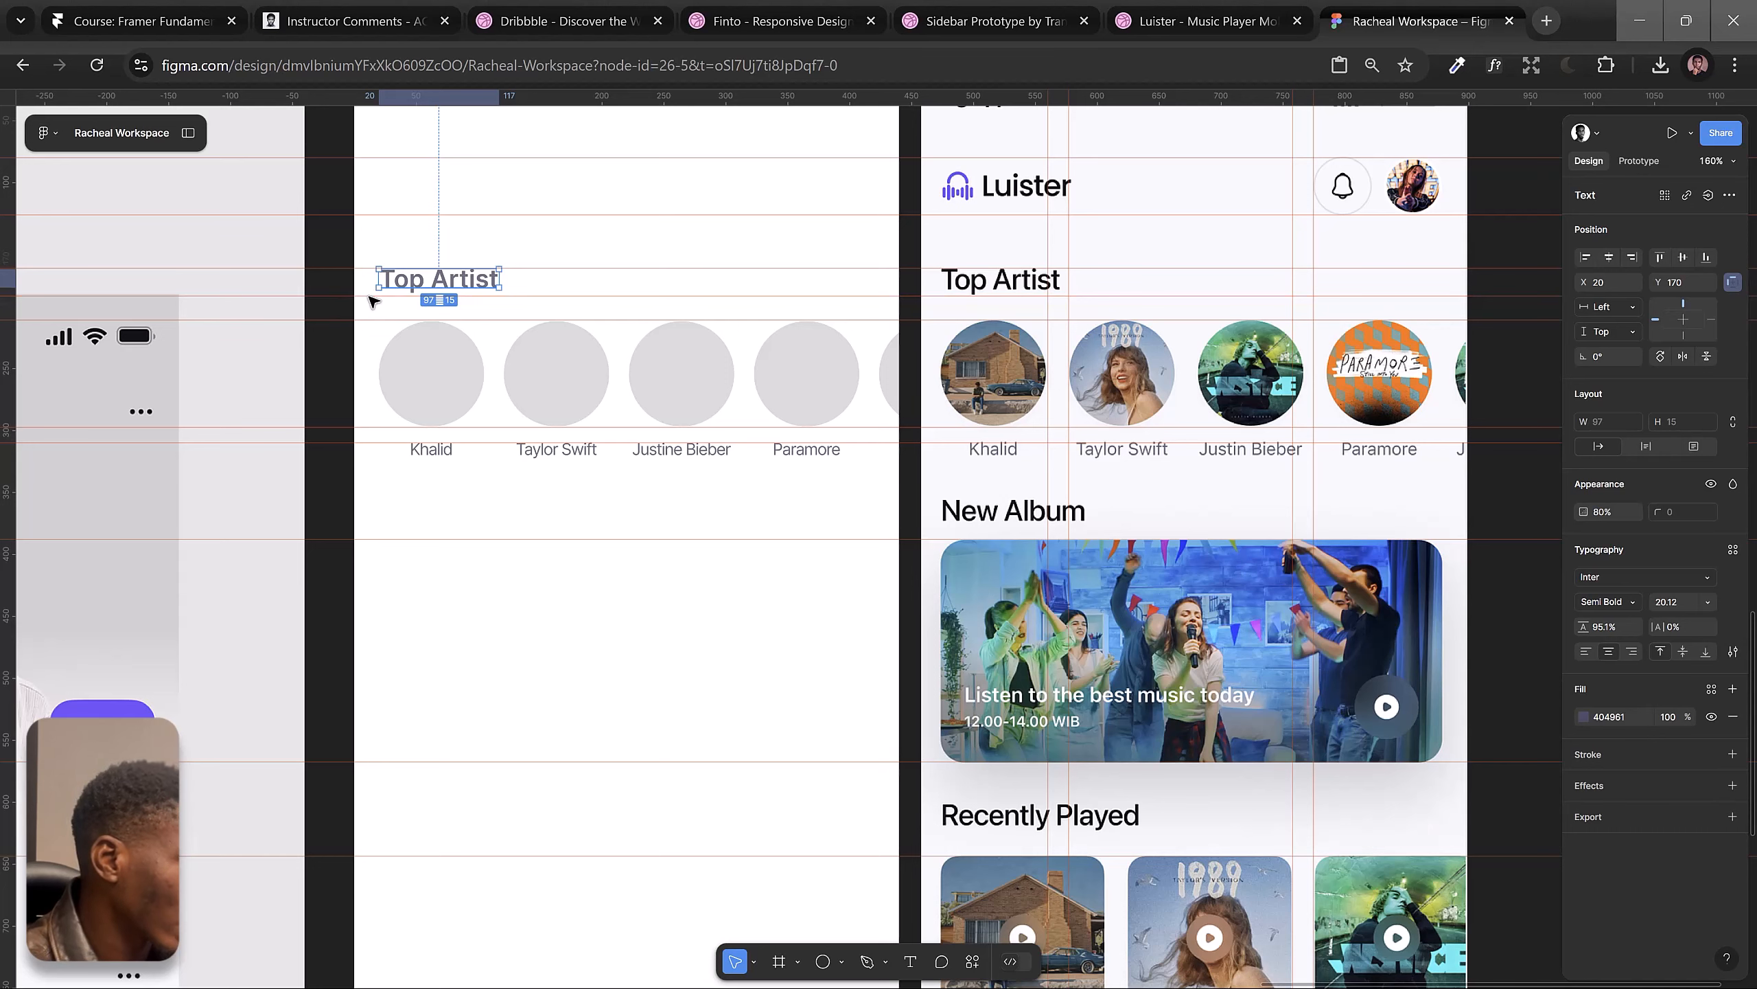
key(shift+g)
key(shift+g)
key(shift+r)
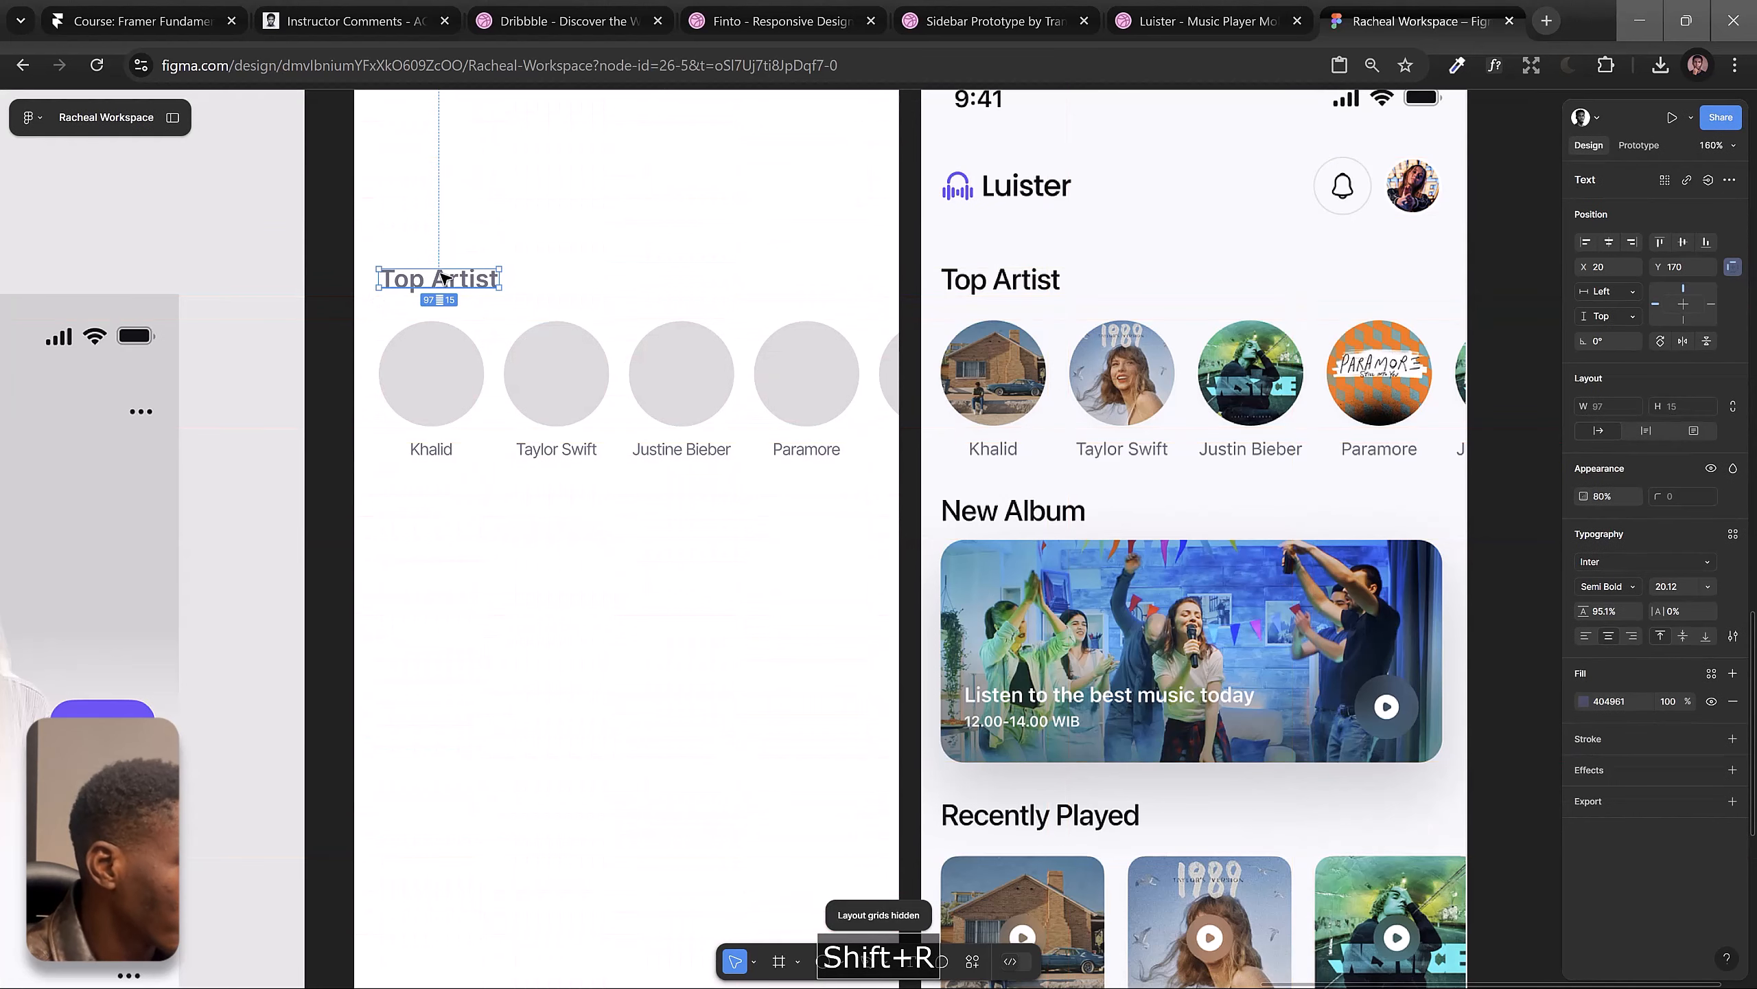
Step: Recolour the "Top Artist" heading to black (000000) by sampling the lettering of the reference's matching title
scroll(994, 256, up, 5)
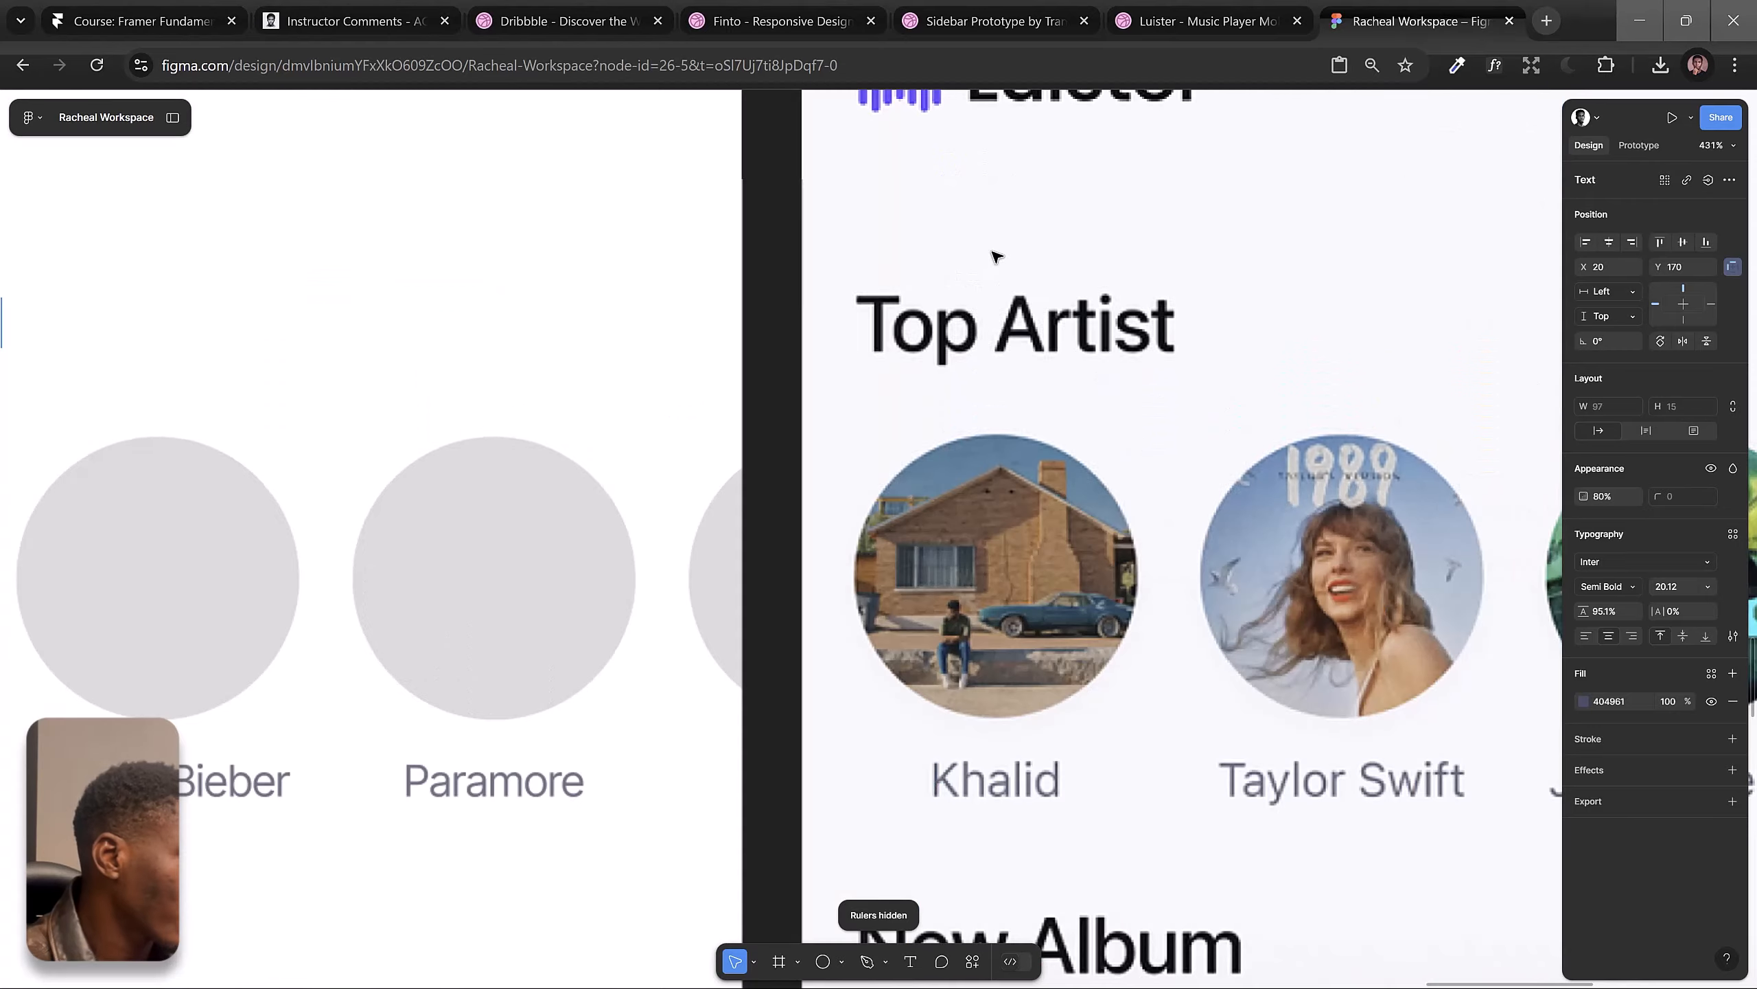
scroll(994, 256, up, 4)
key(i)
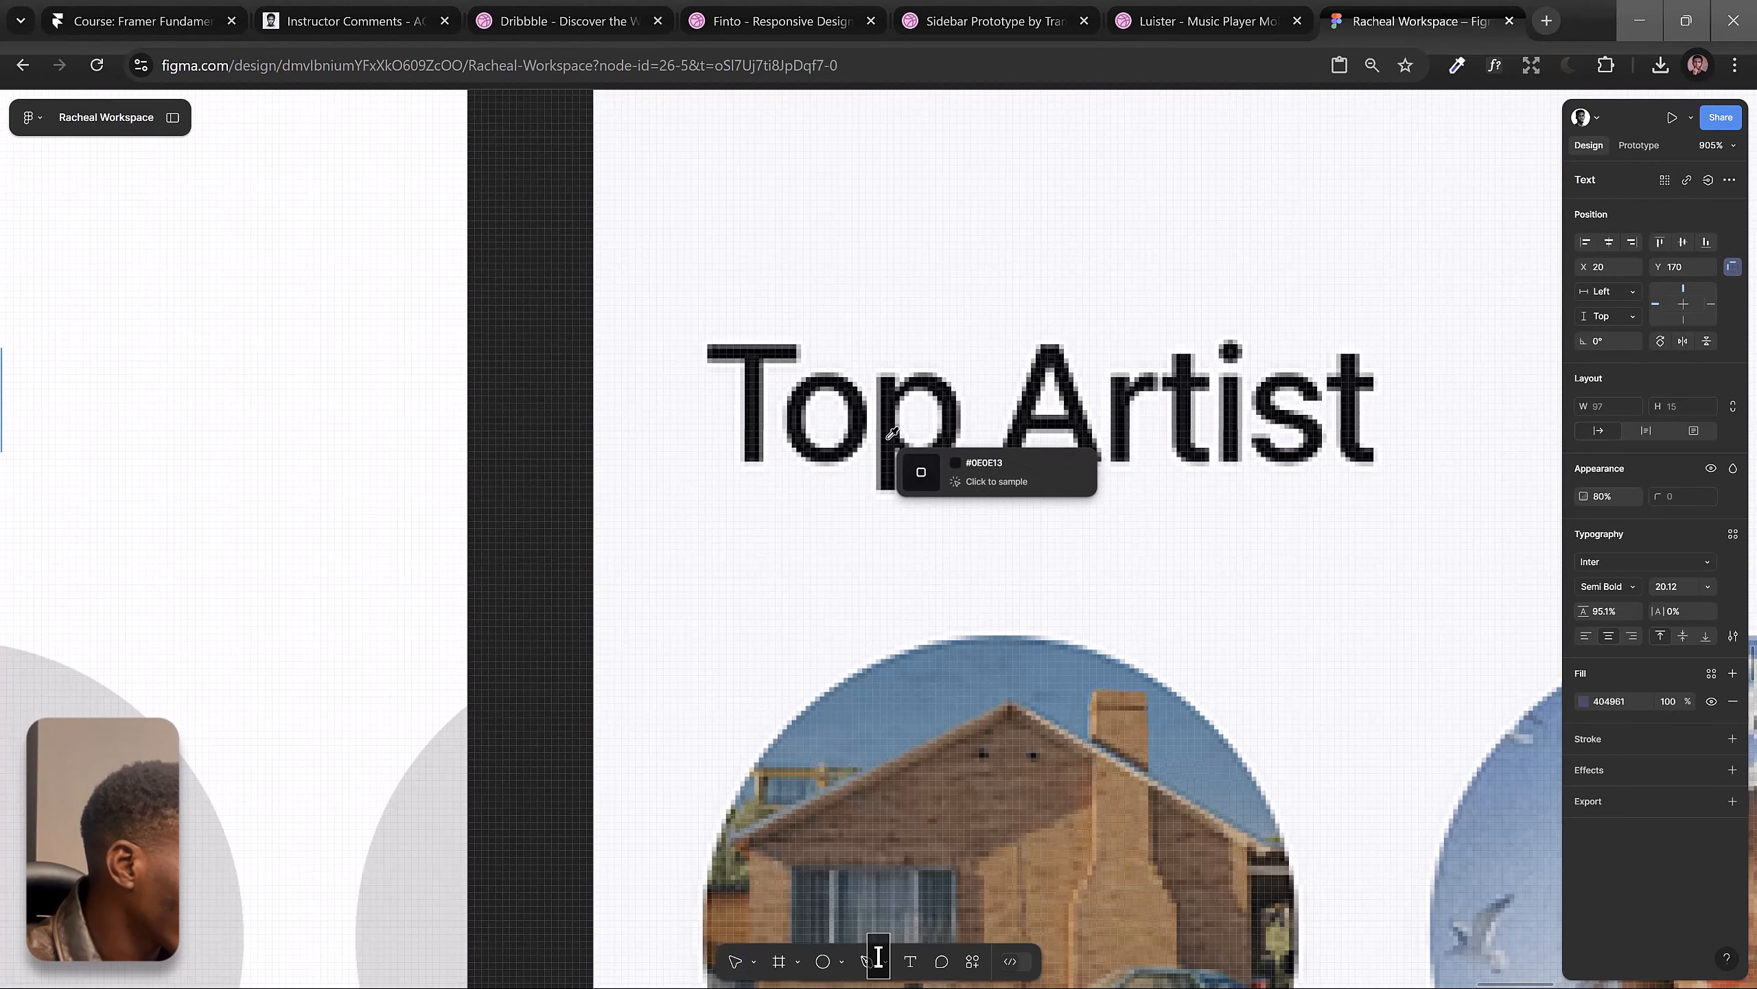
scroll(891, 433, down, 4)
click(1027, 447)
scroll(1031, 450, down, 5)
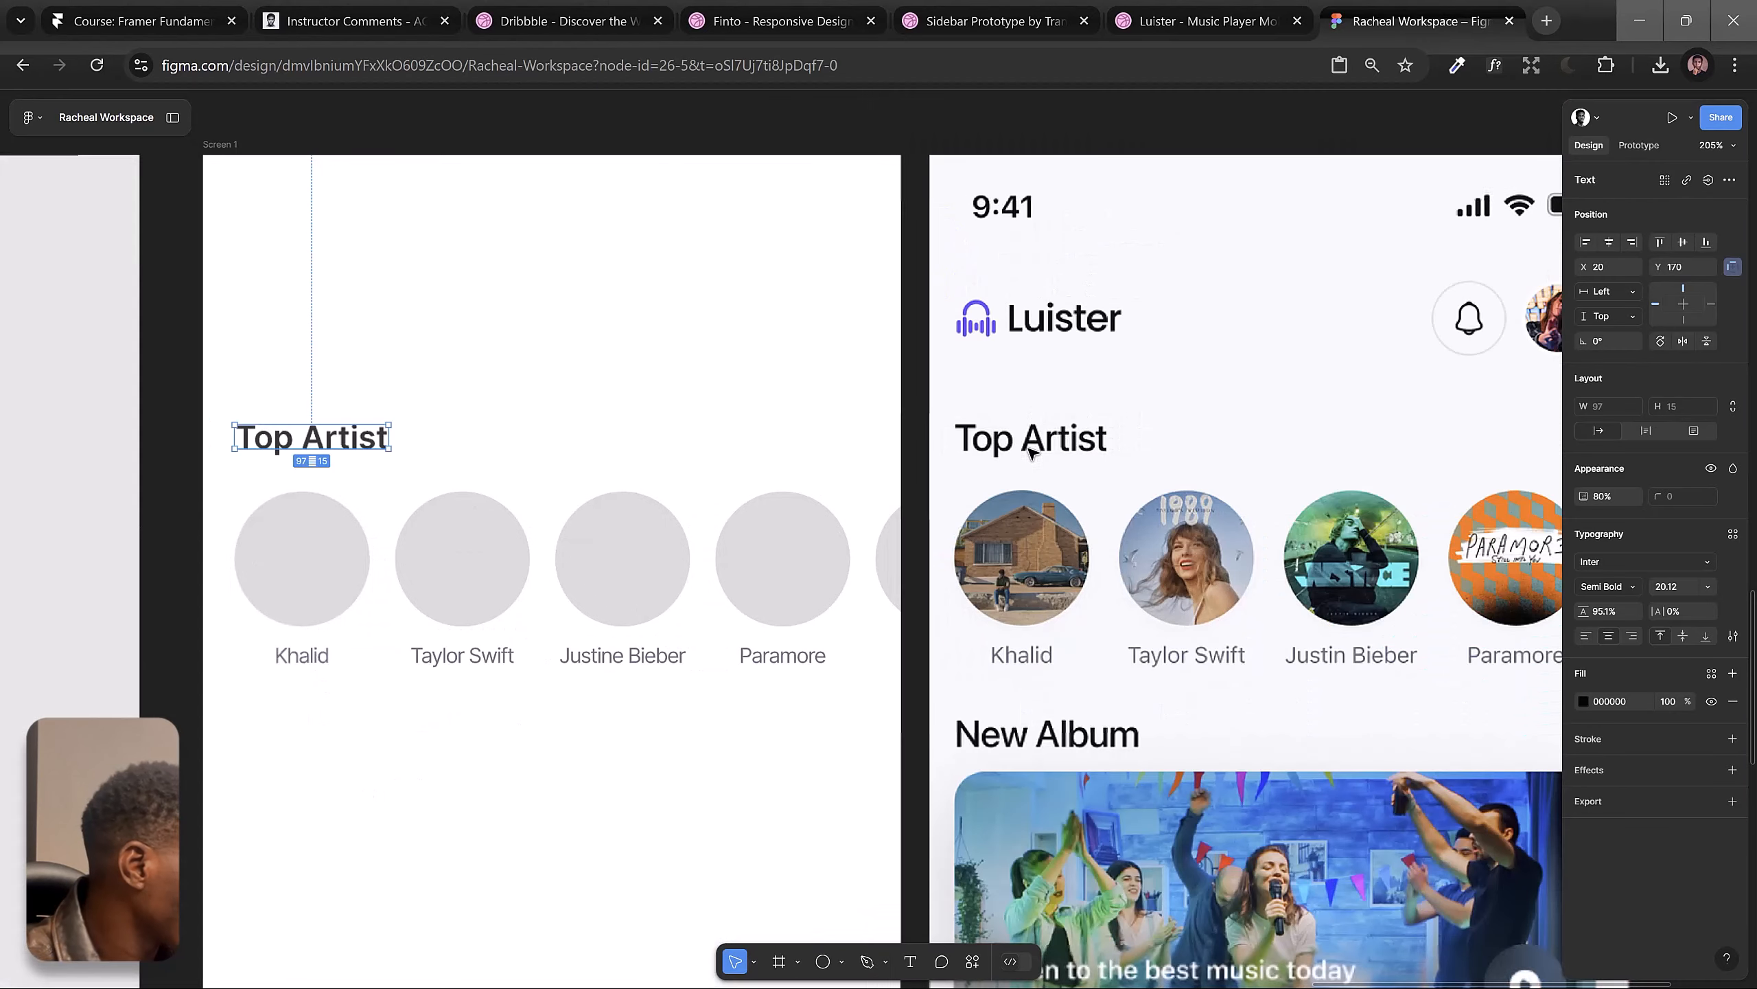
scroll(773, 435, down, 3)
scroll(699, 469, up, 2)
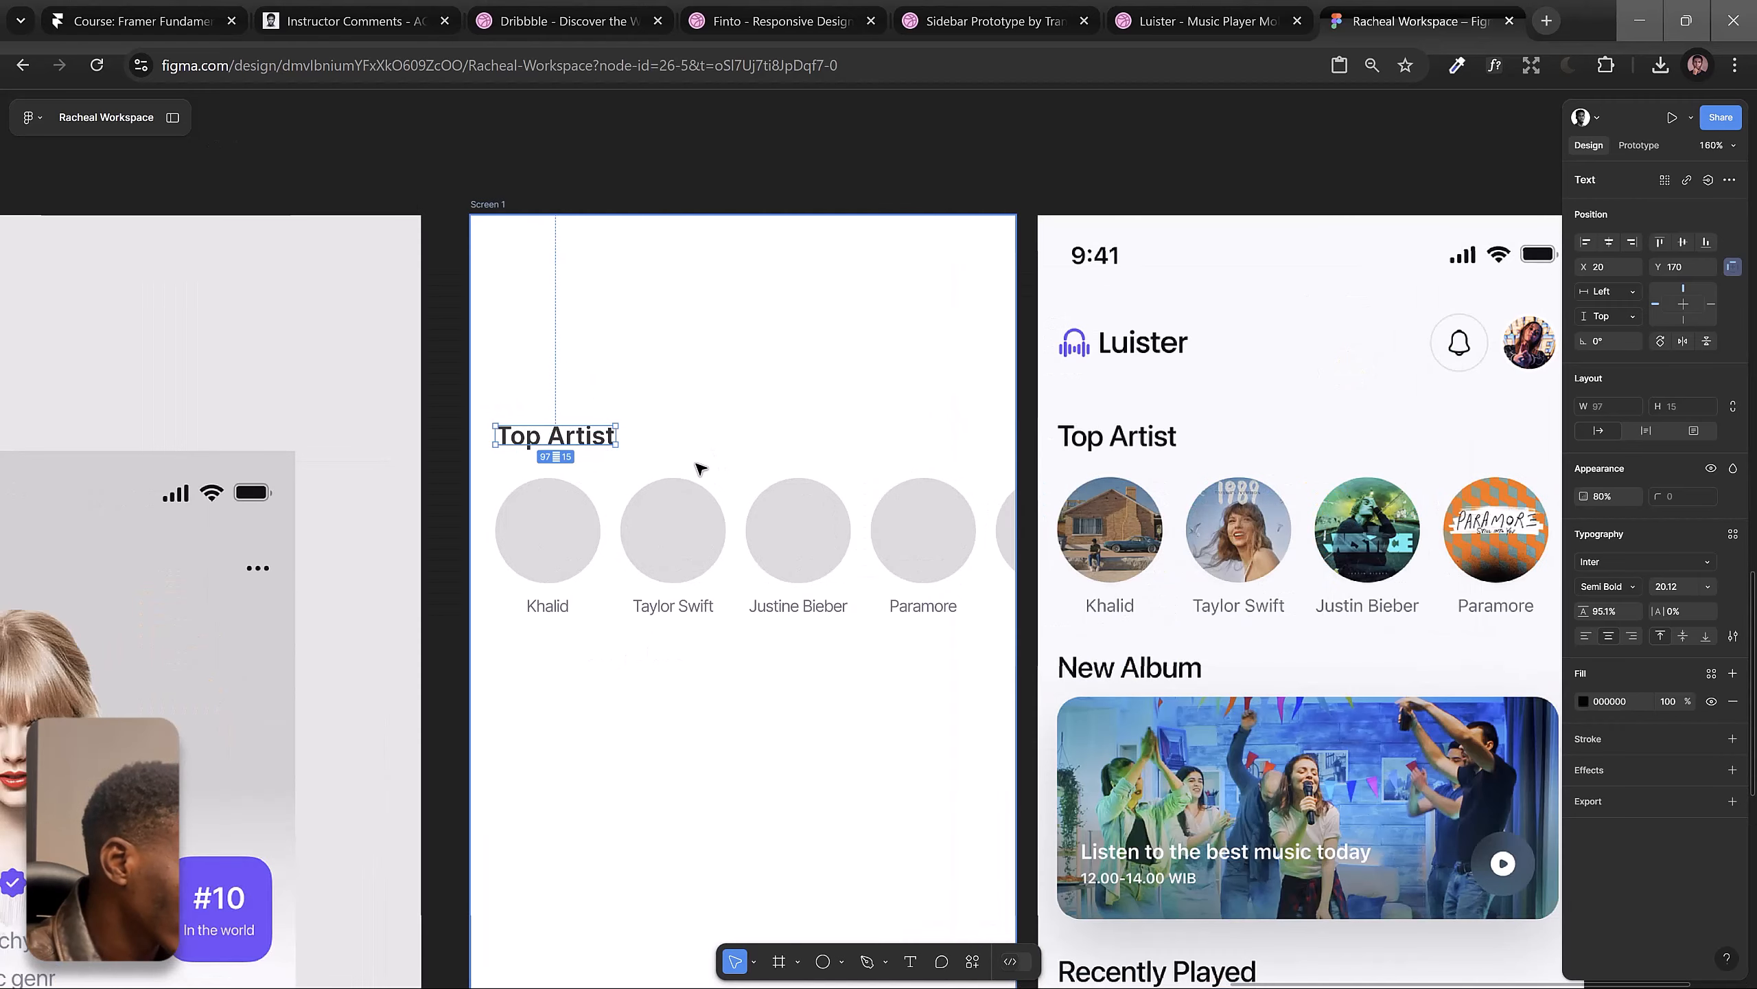
drag(686, 361, 585, 271)
click(703, 112)
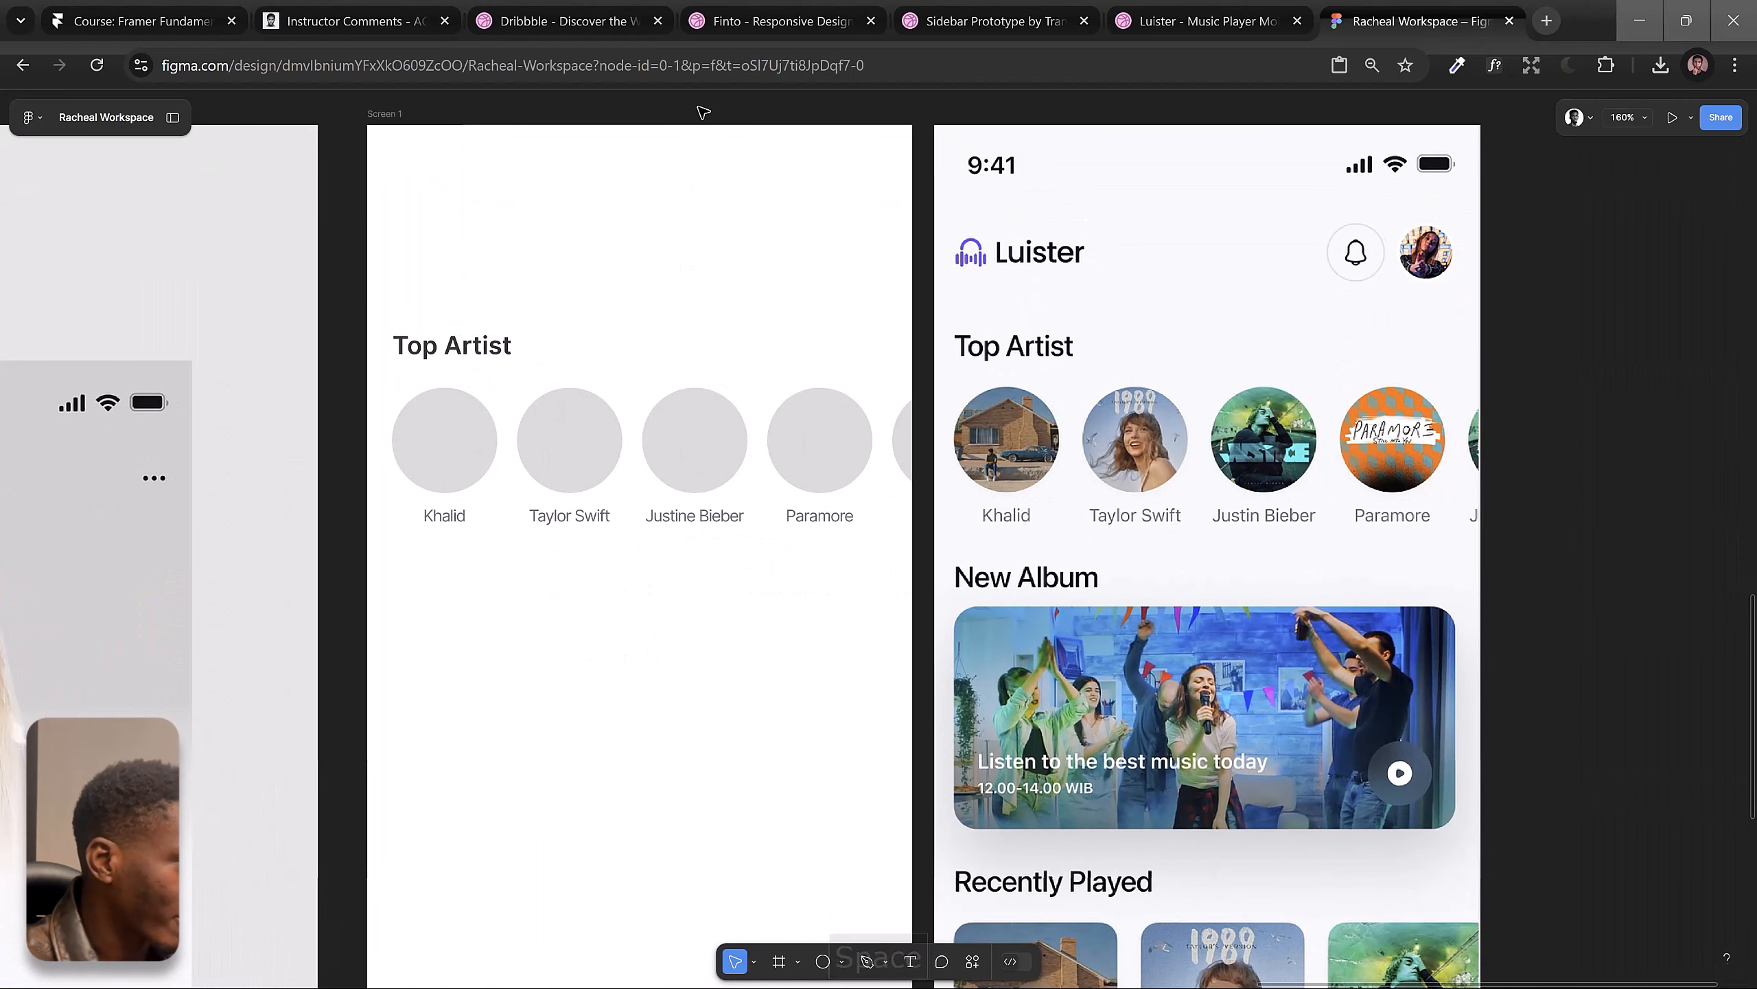
Step: Tighten the "Top Artist" heading's letter spacing to -5% and left-align it with the artist row at X 20
click(462, 355)
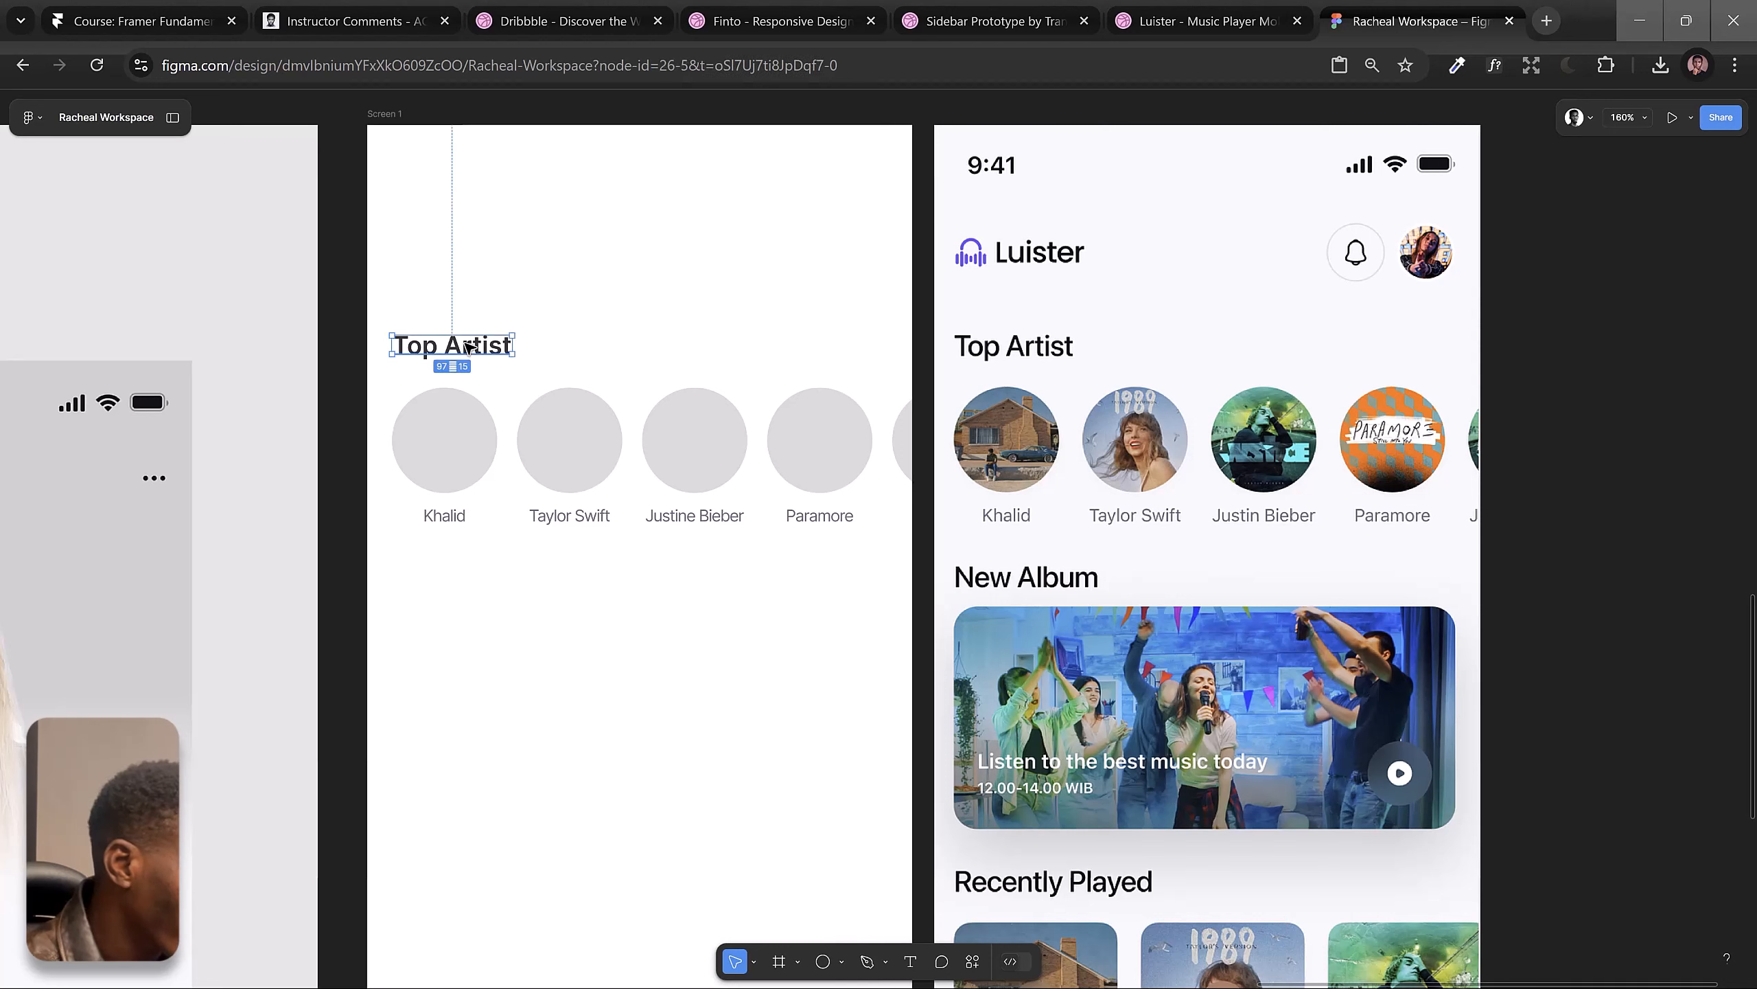
drag(1662, 610, 1655, 610)
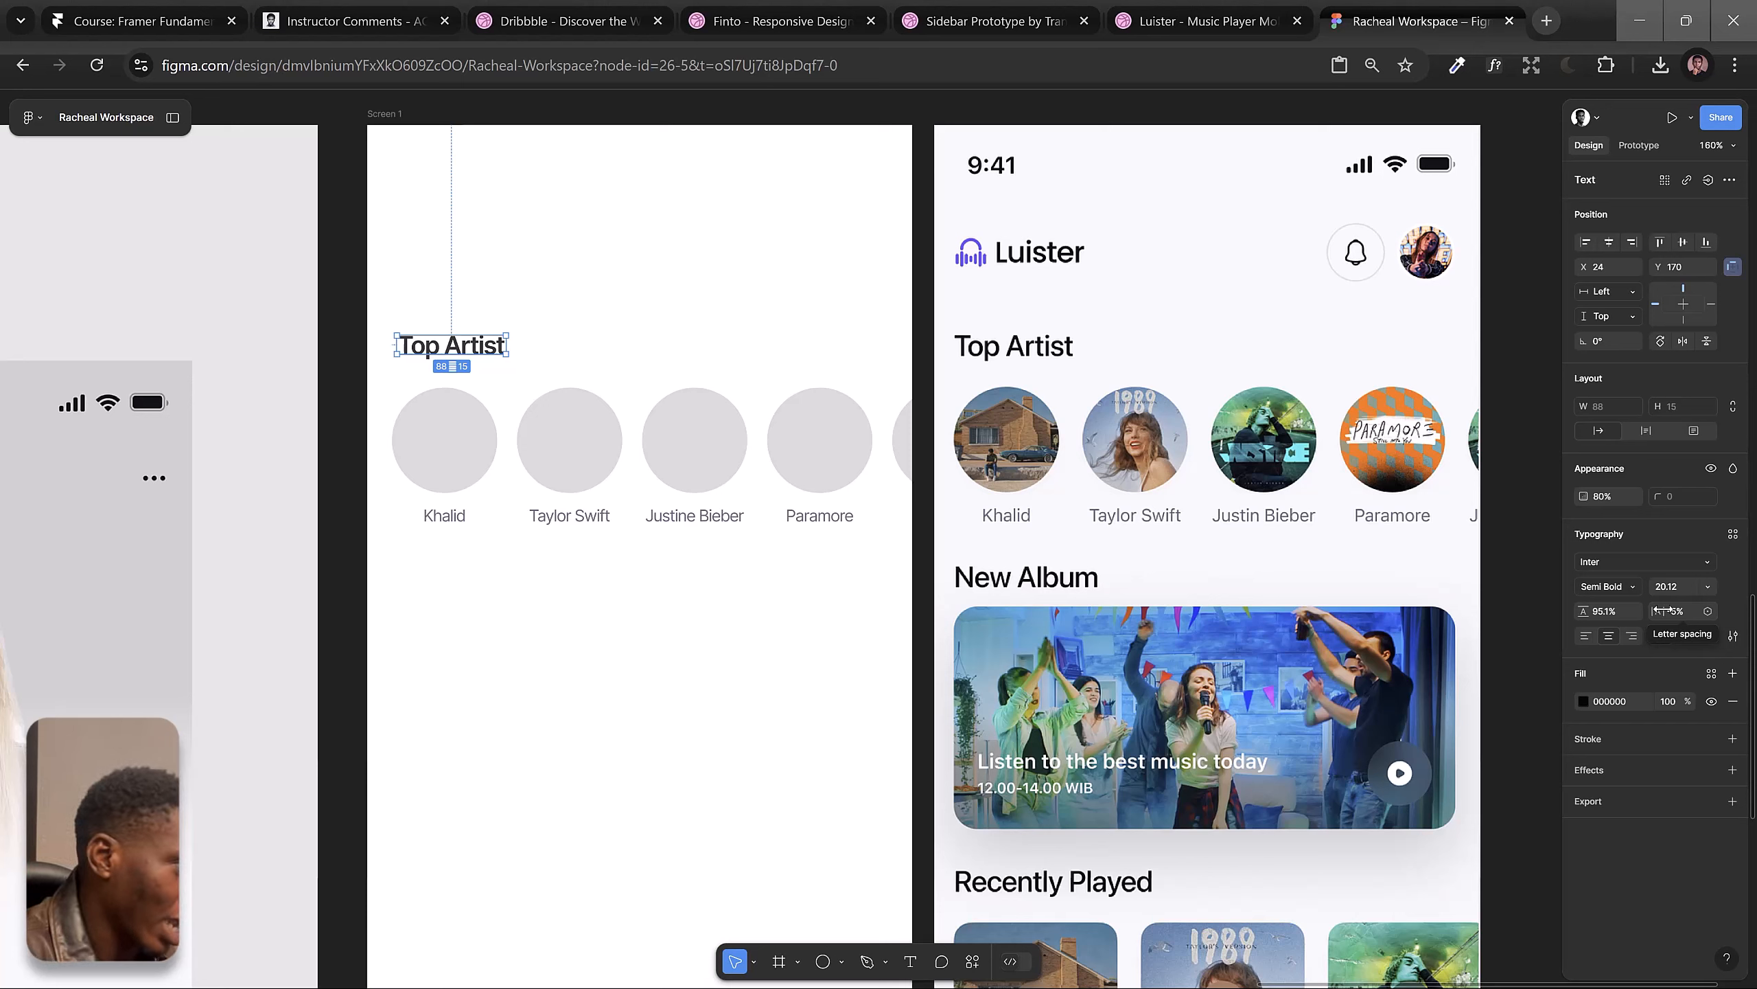
shift+click(412, 424)
click(1585, 242)
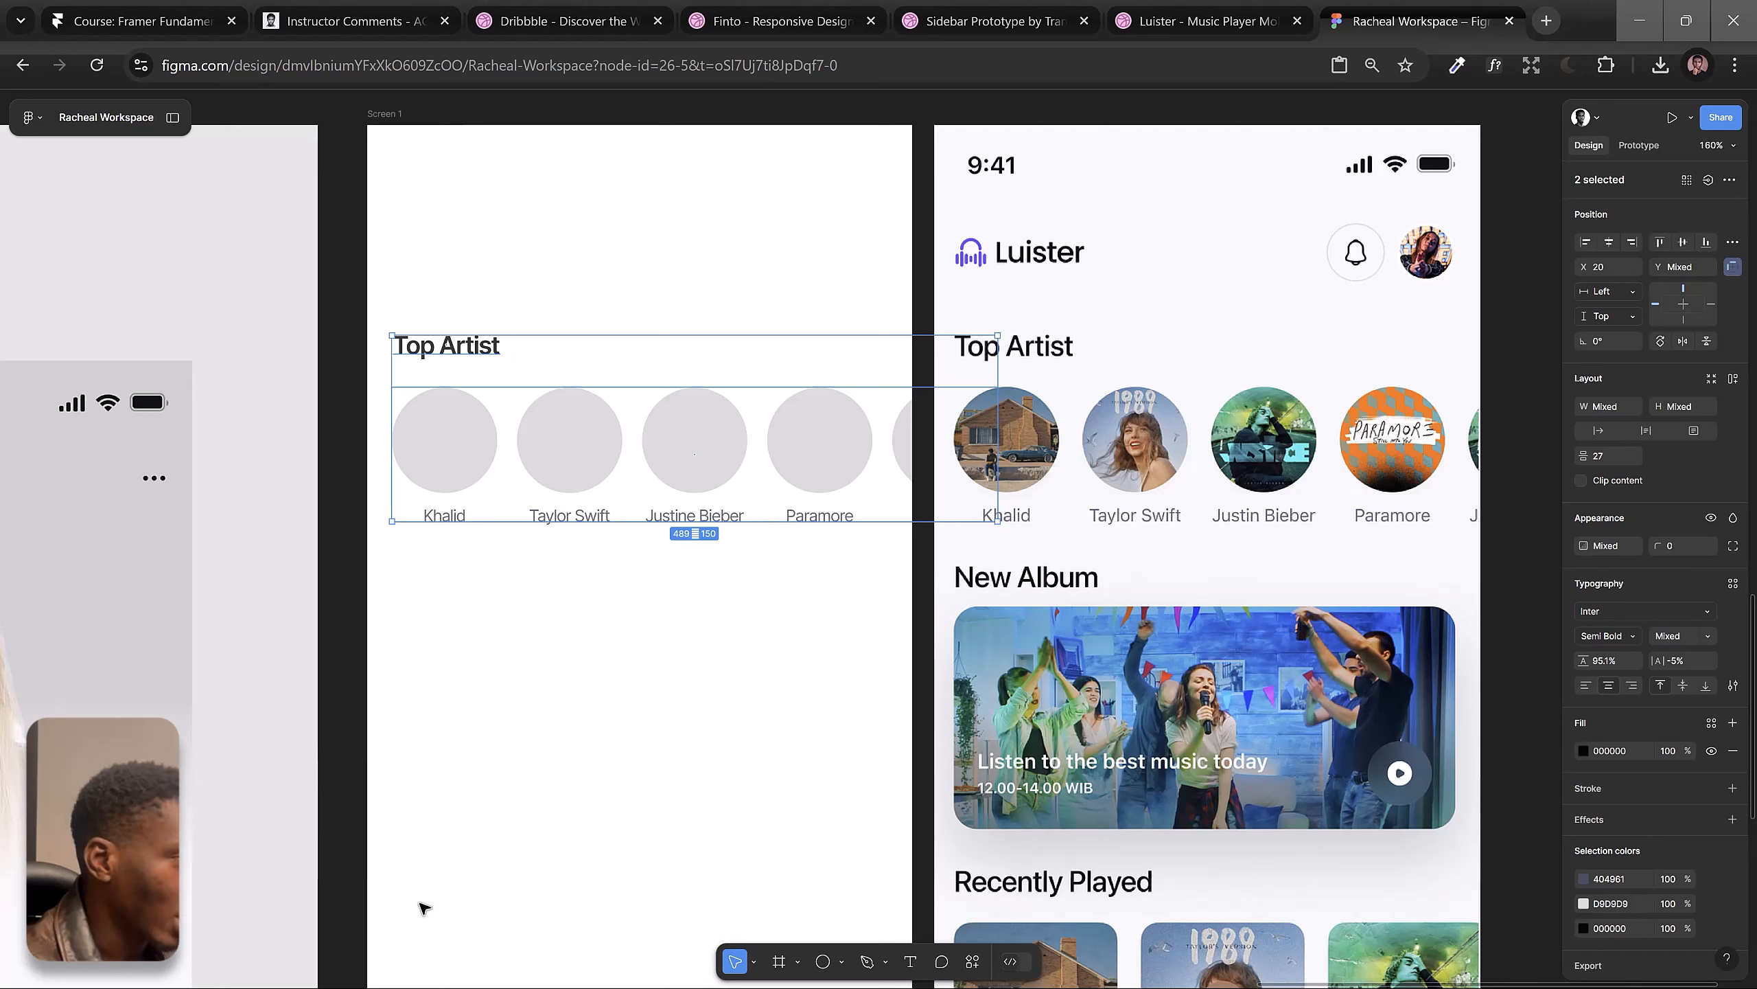
click(512, 697)
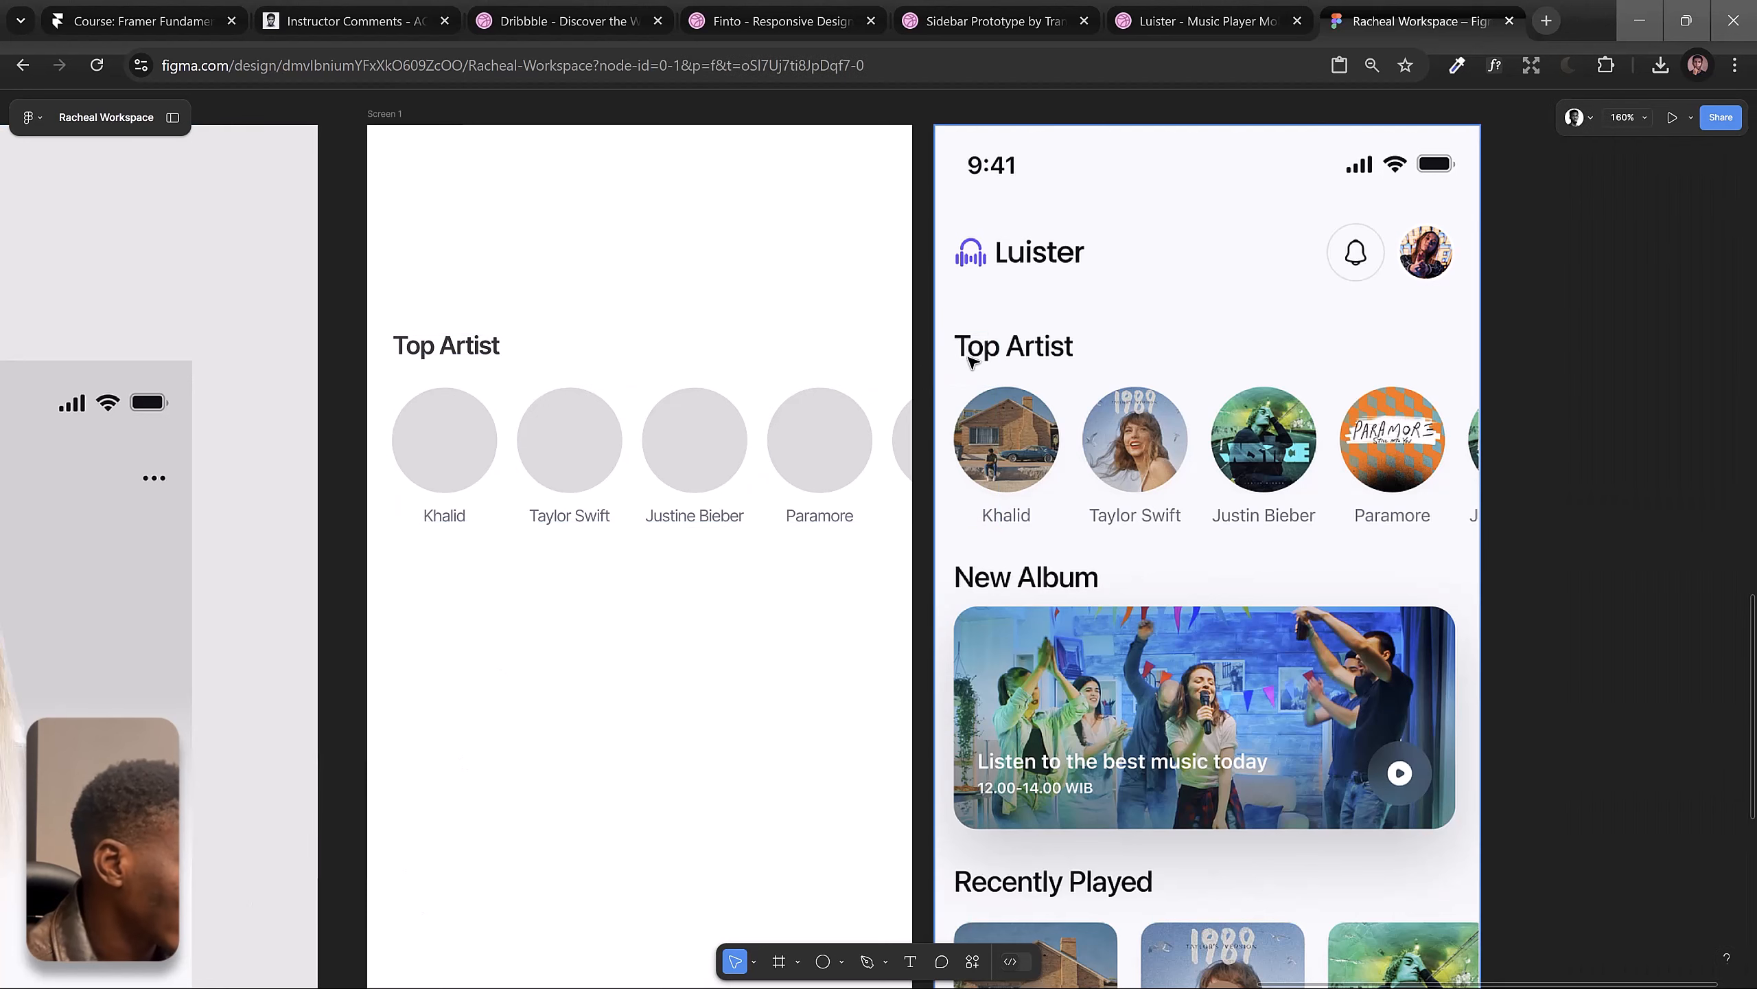
Step: Duplicate the heading below the artist row, change its text to "New Album", and align it at X 20, Y 369
ctrl+click(485, 350)
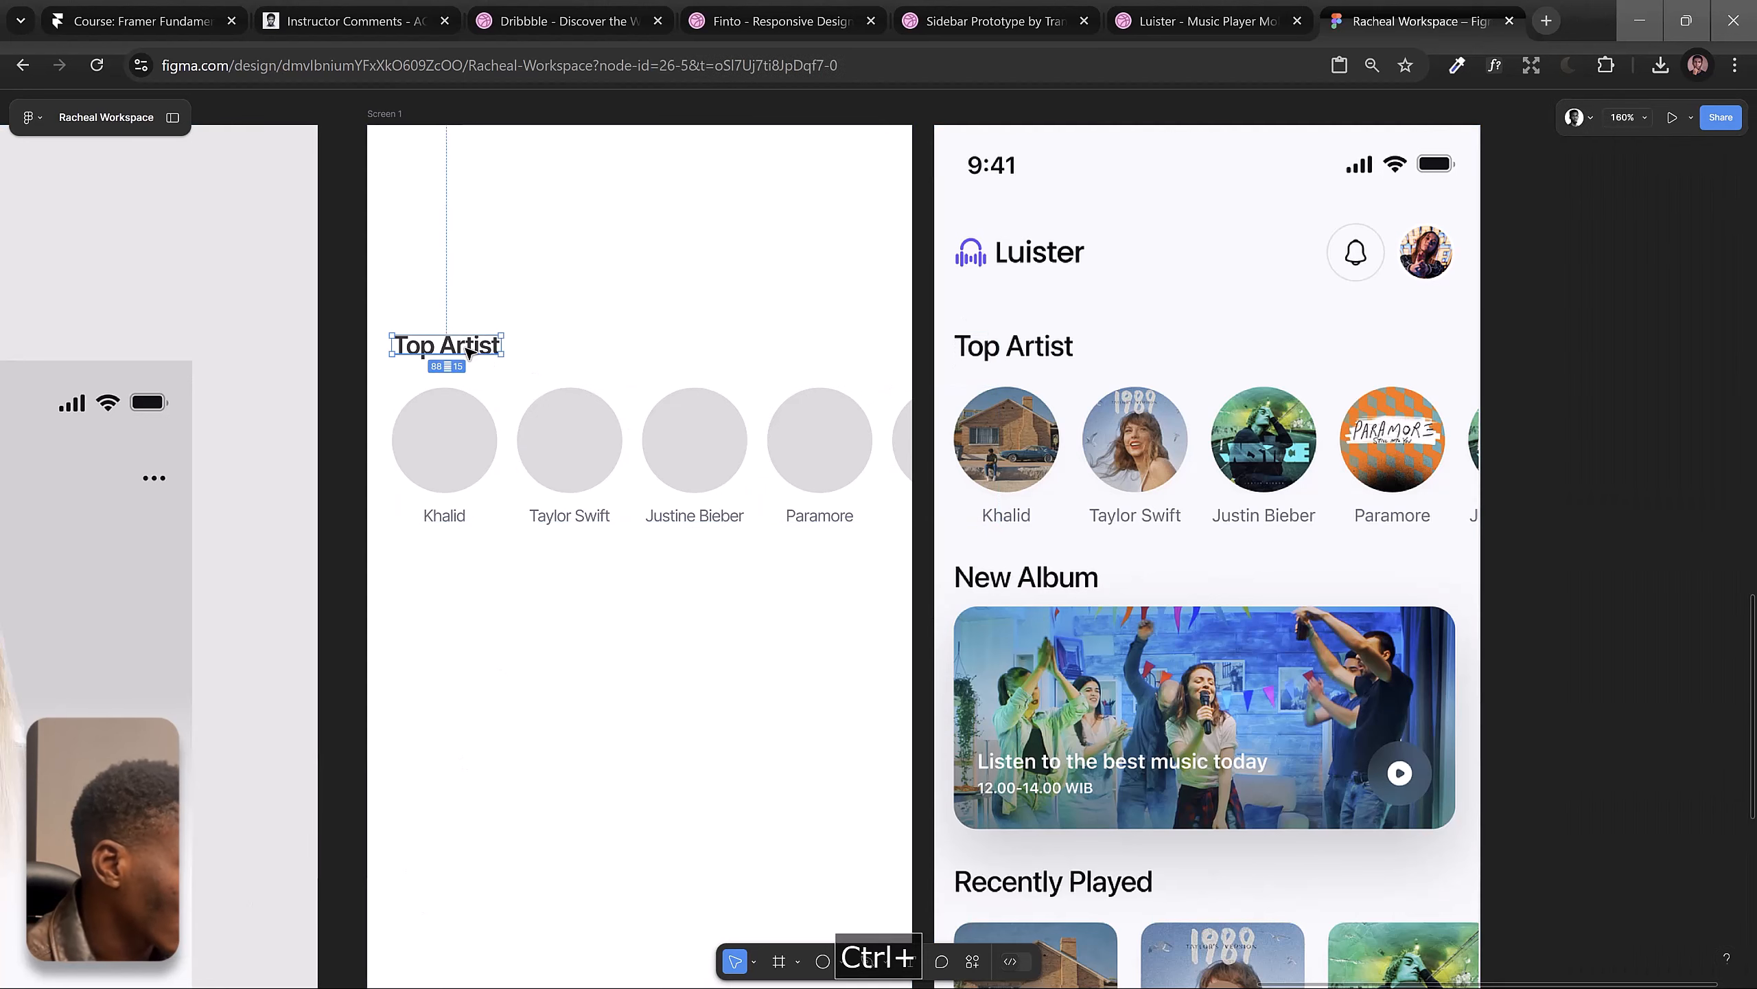
drag(474, 347, 475, 596)
double_click(474, 597)
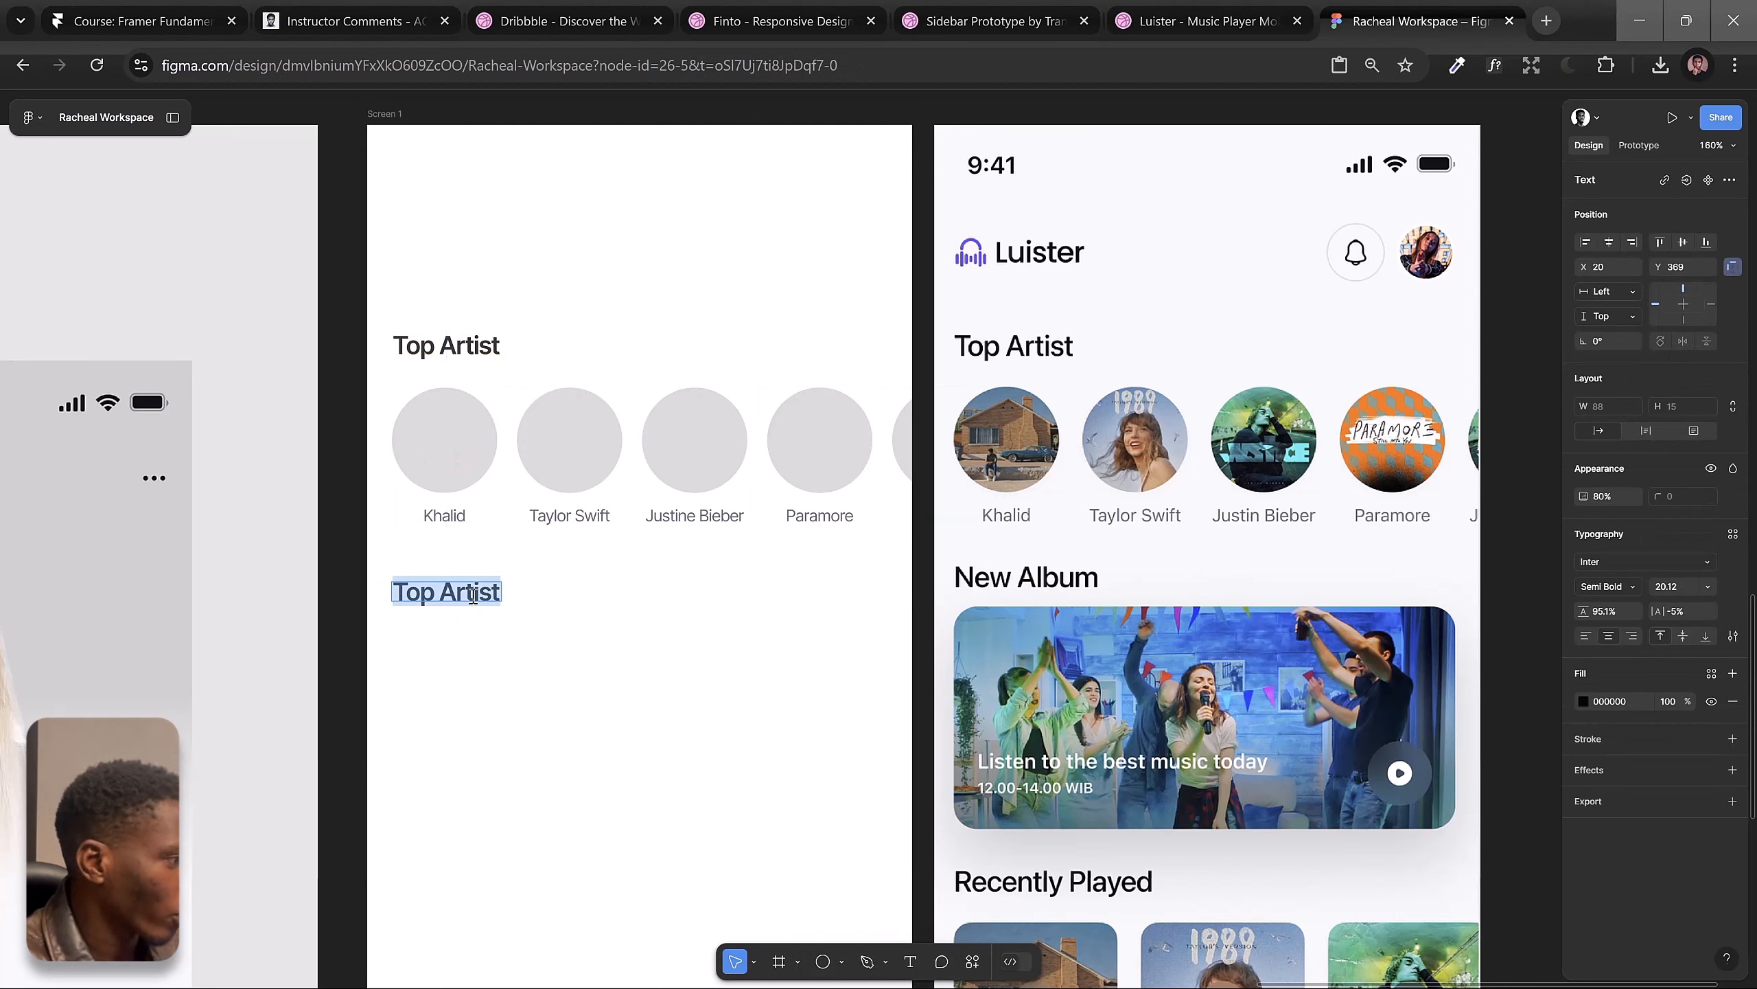
text(New Albu)
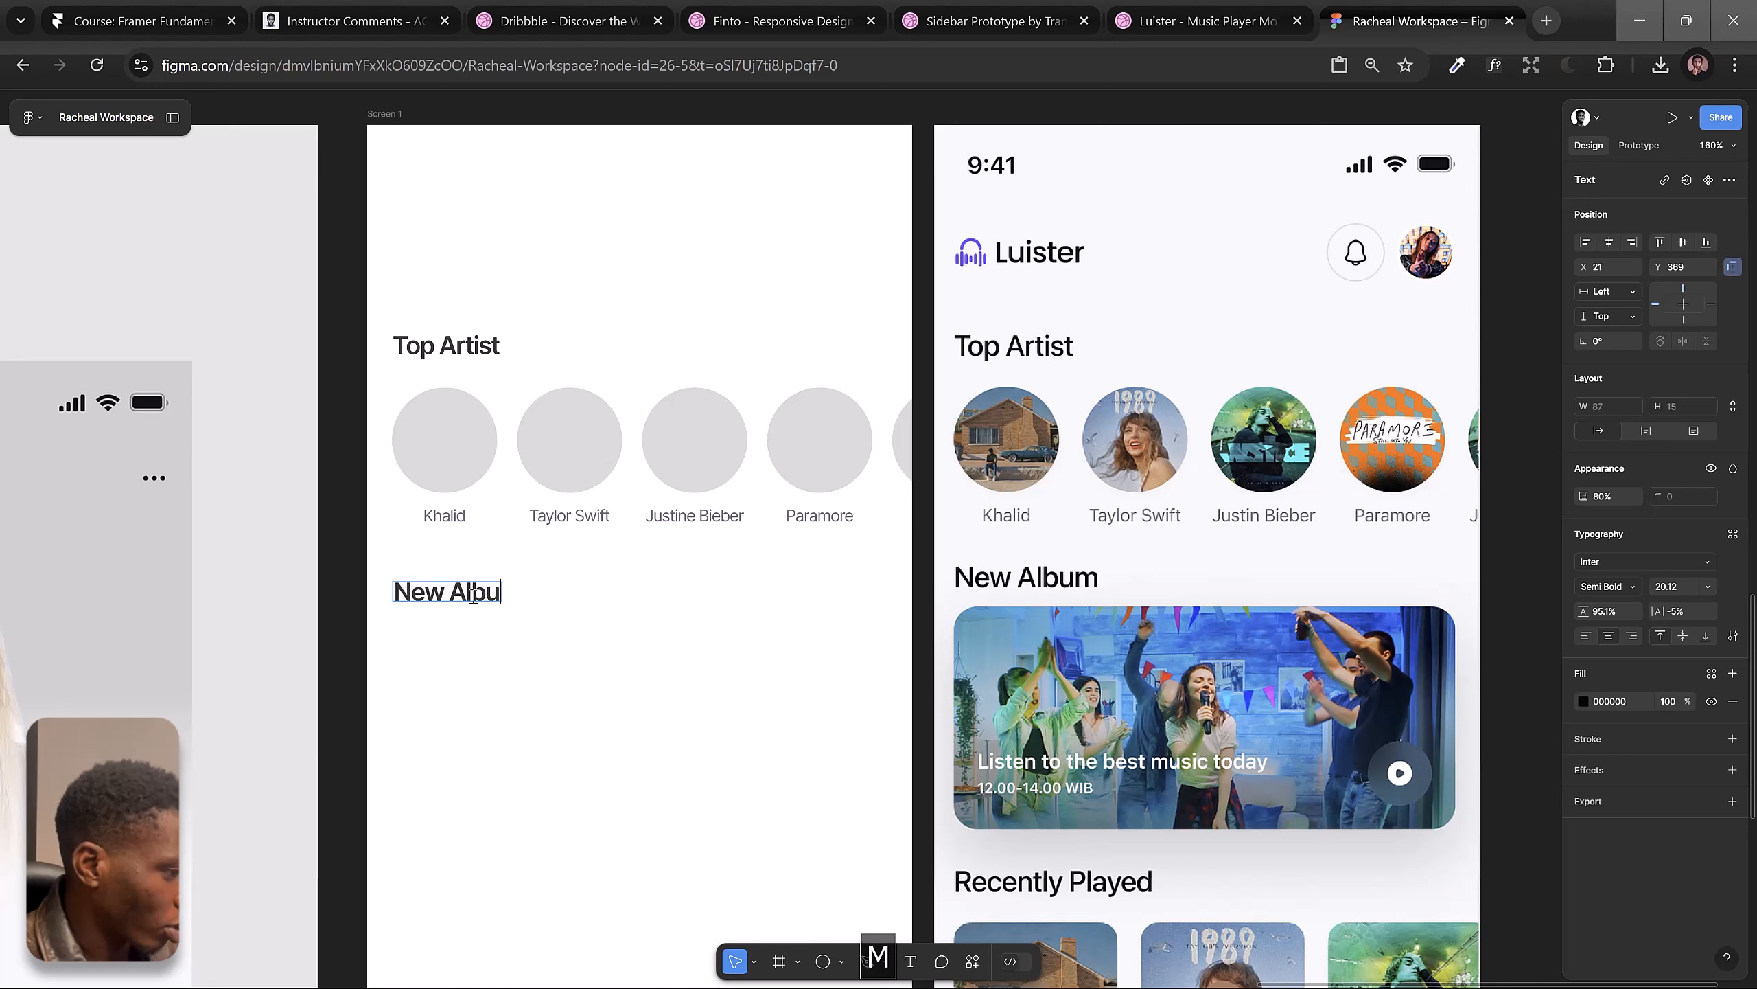
text(m)
key(Escape)
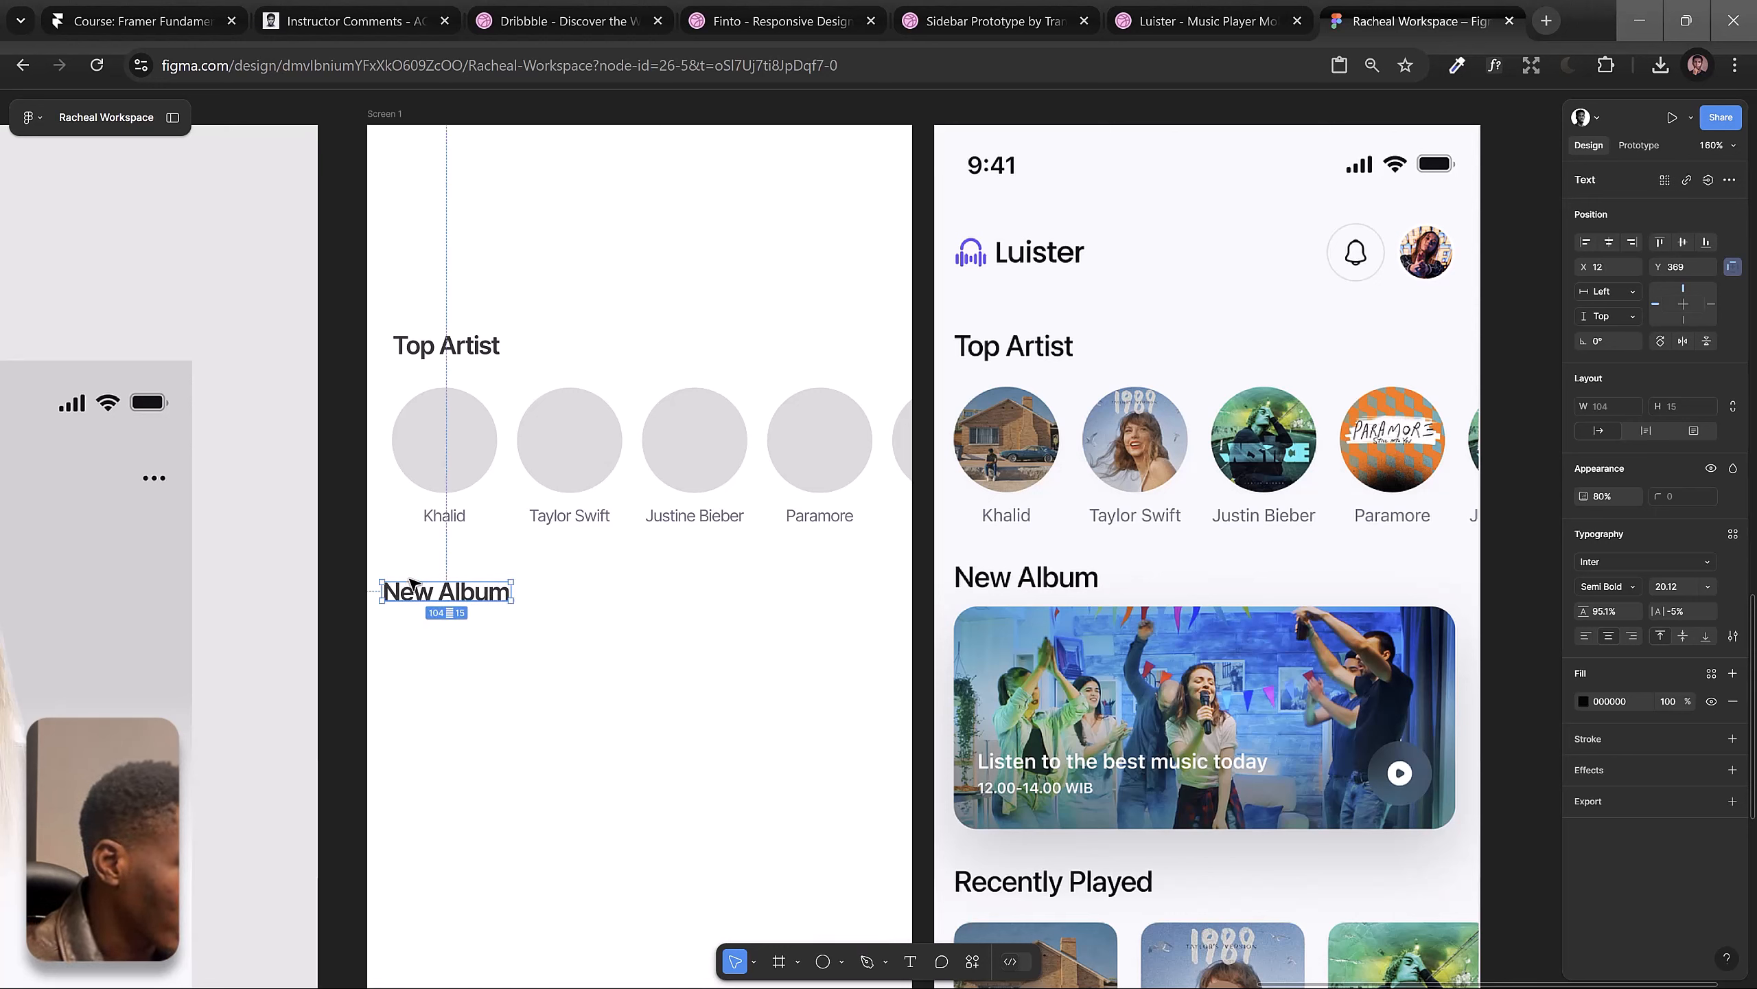
drag(426, 596, 429, 596)
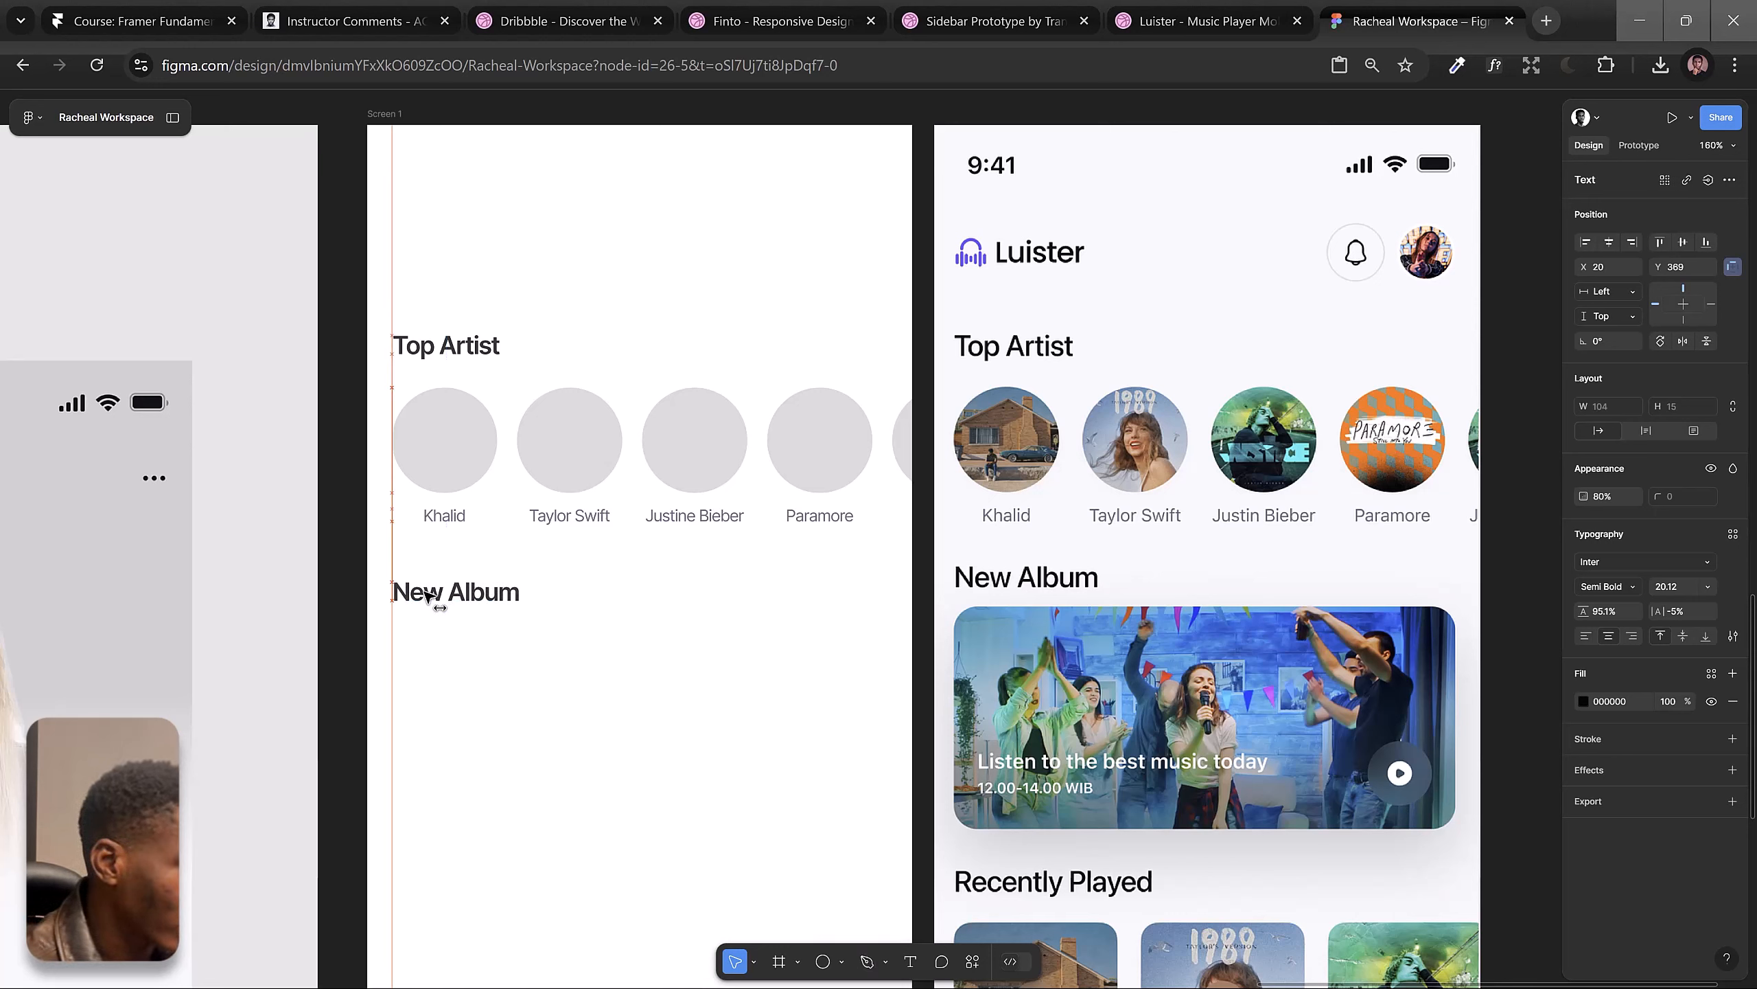
click(443, 666)
Step: Draw a rectangle about 395 by 160 beneath the "New Album" heading as the album card placeholder
key(r)
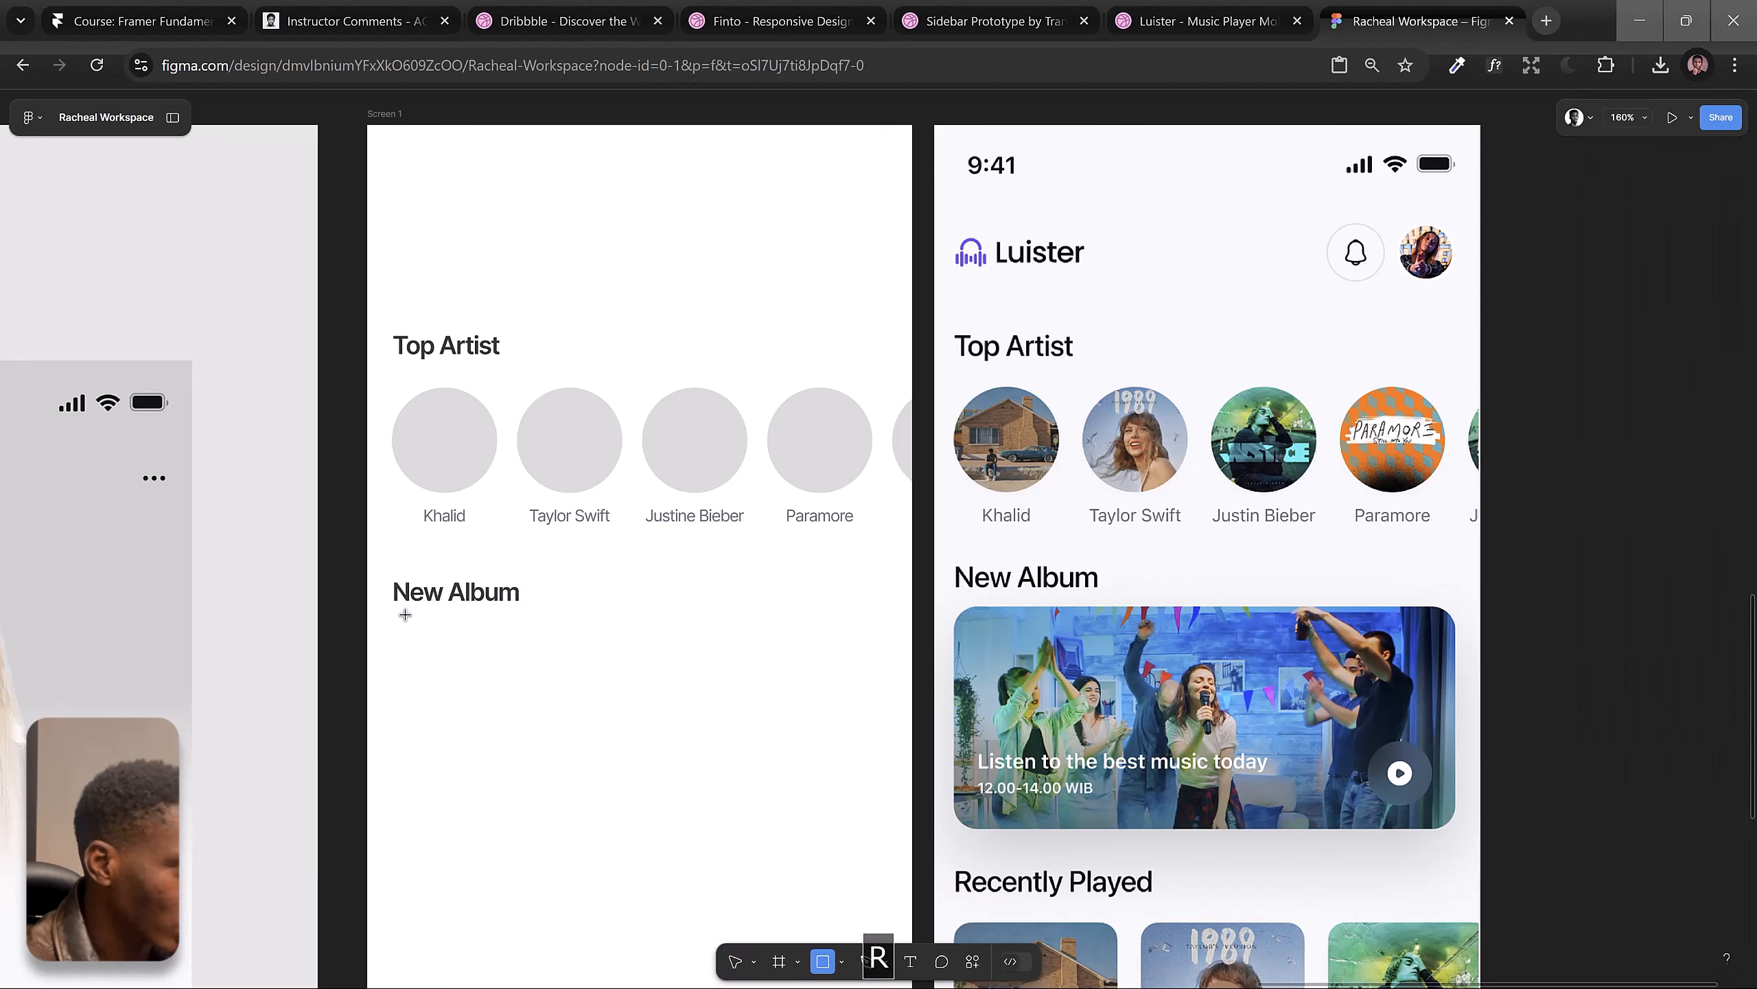
key(f)
key(r)
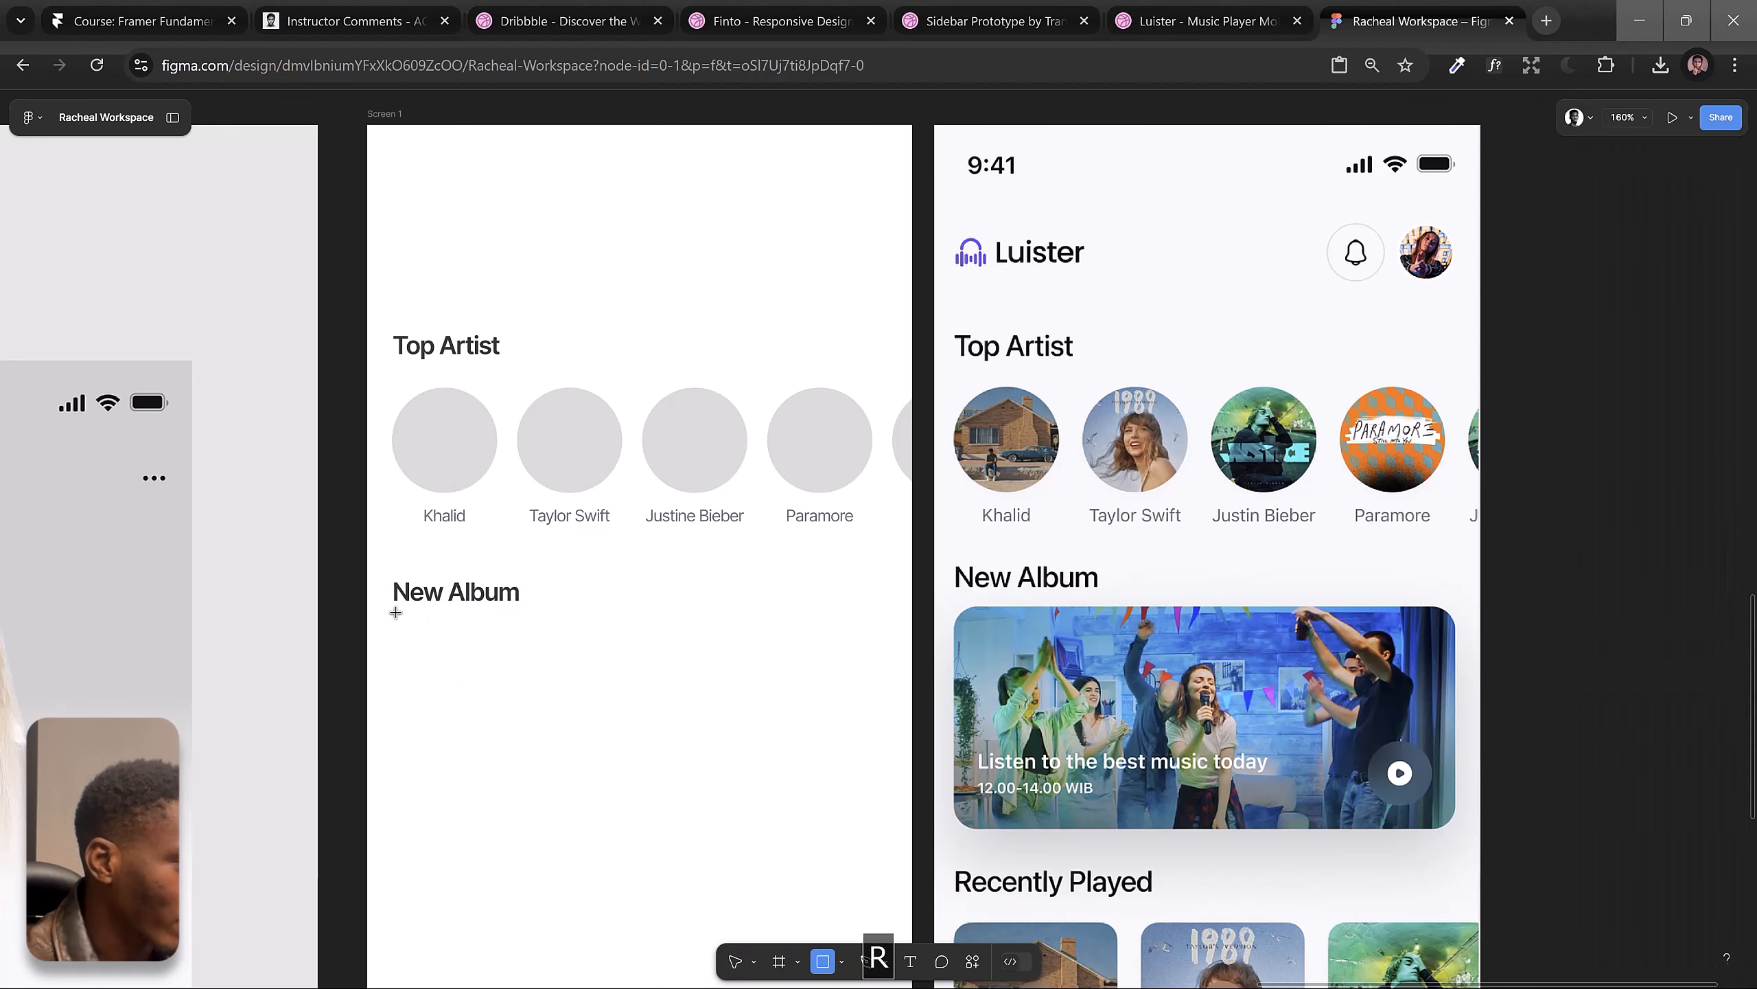
mouse_move(398, 624)
mouse_down()
mouse_move(858, 852)
mouse_move(891, 853)
mouse_move(884, 823)
mouse_up()
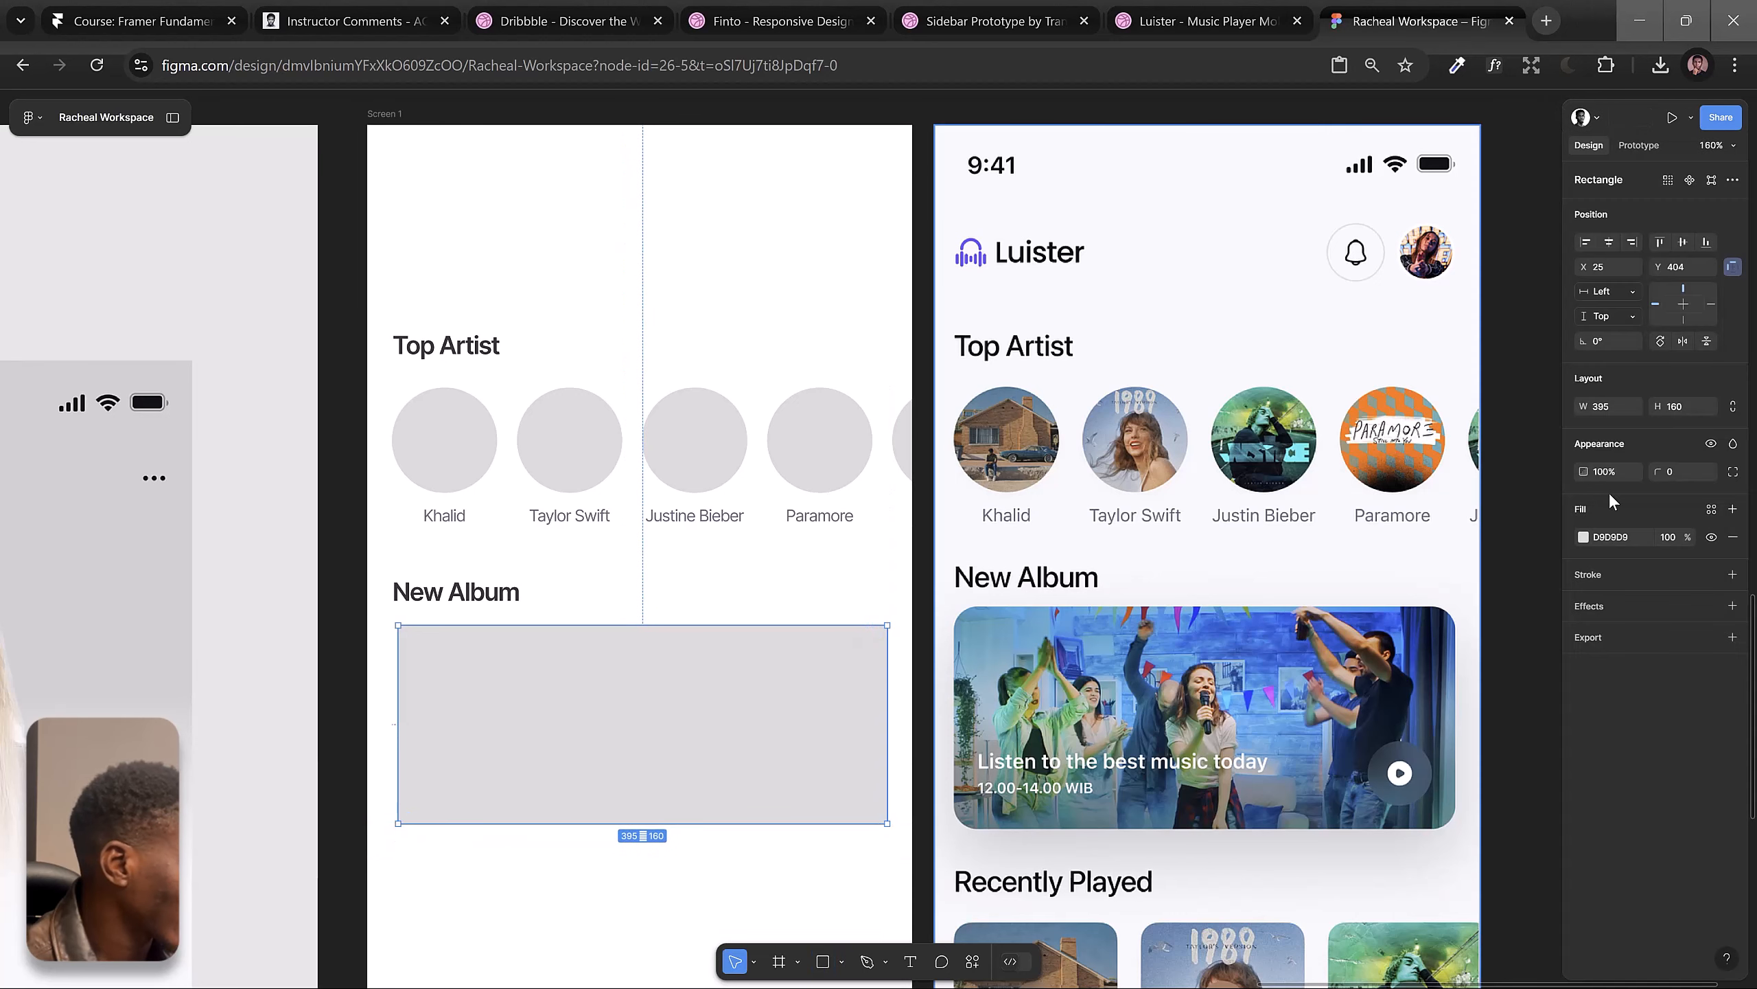
Step: Give the album card rectangle 100% corner smoothing and a corner radius of 24
text(12)
click(1732, 472)
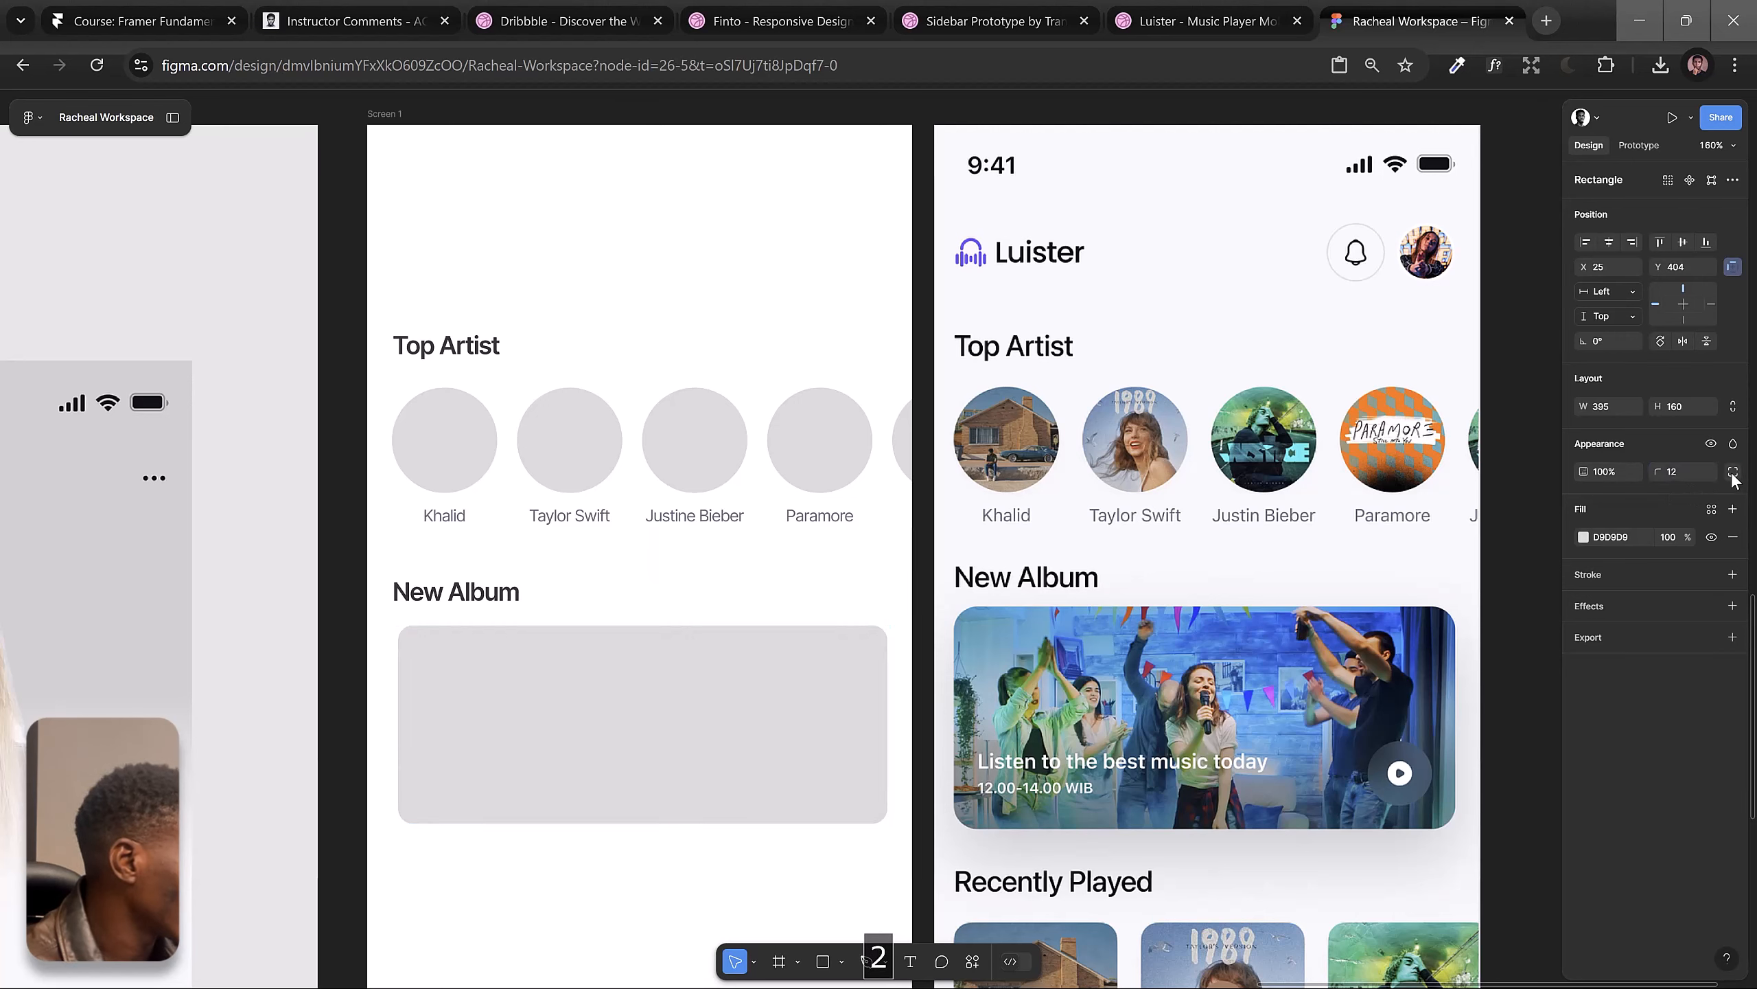
click(1496, 586)
drag(1556, 588, 1557, 587)
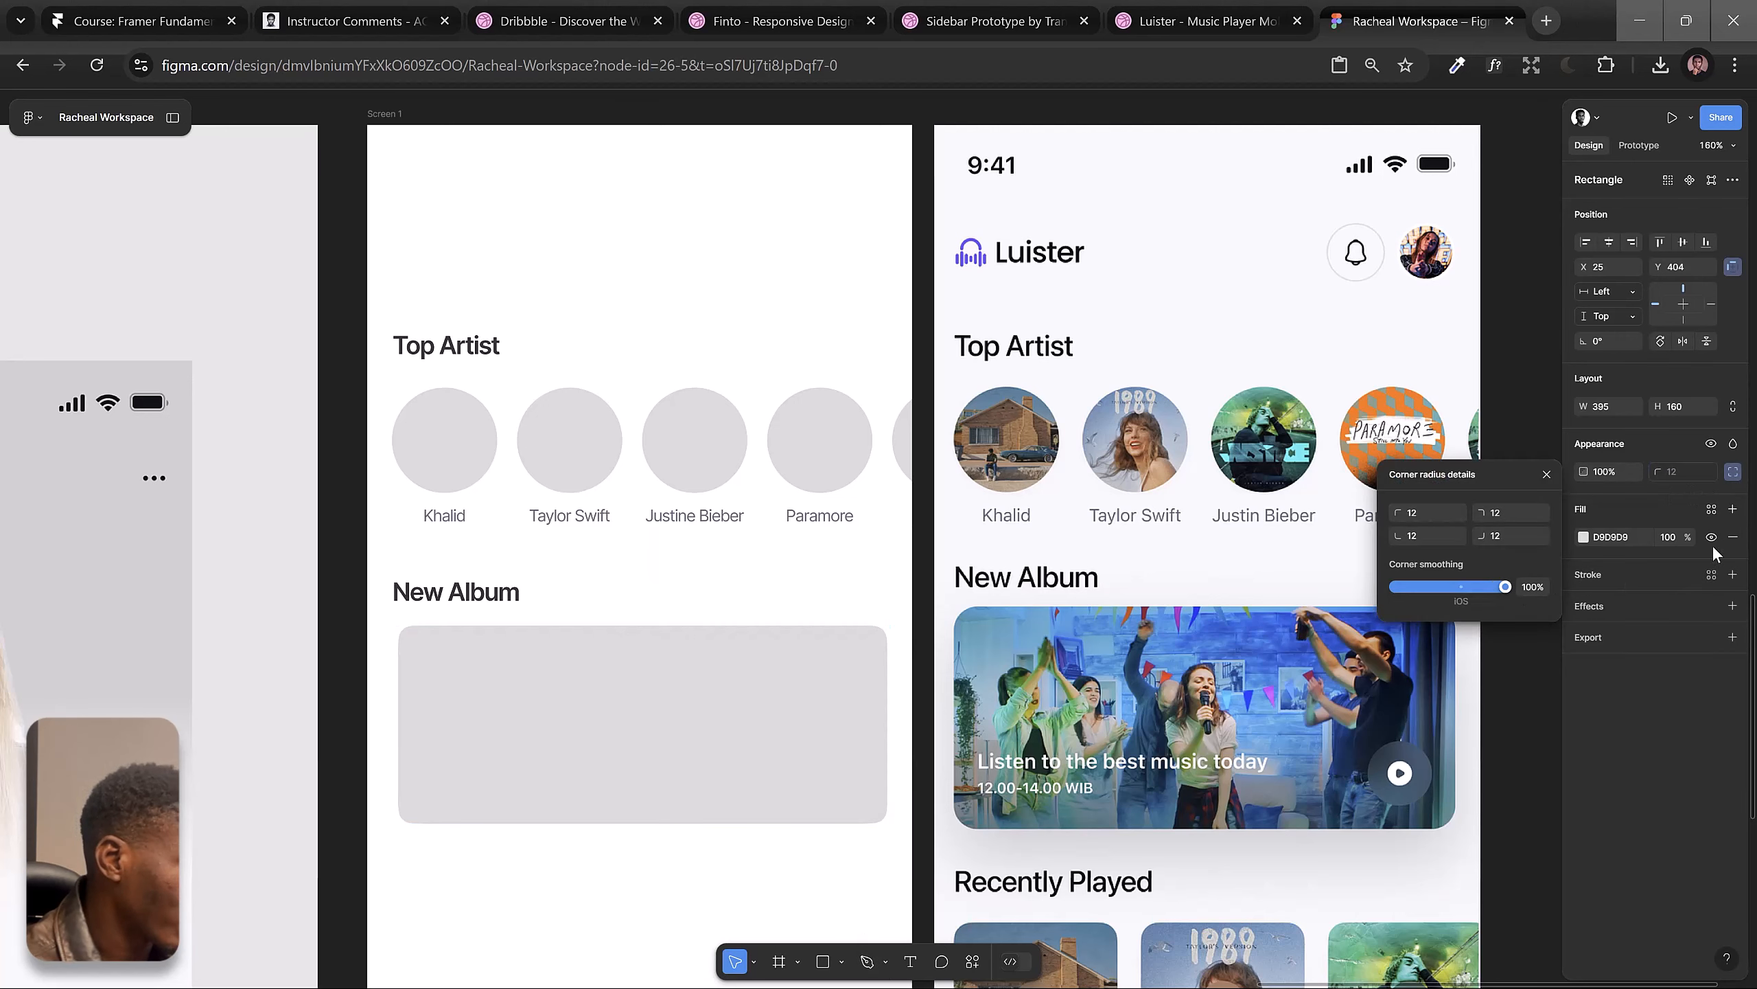
click(1547, 474)
click(1682, 472)
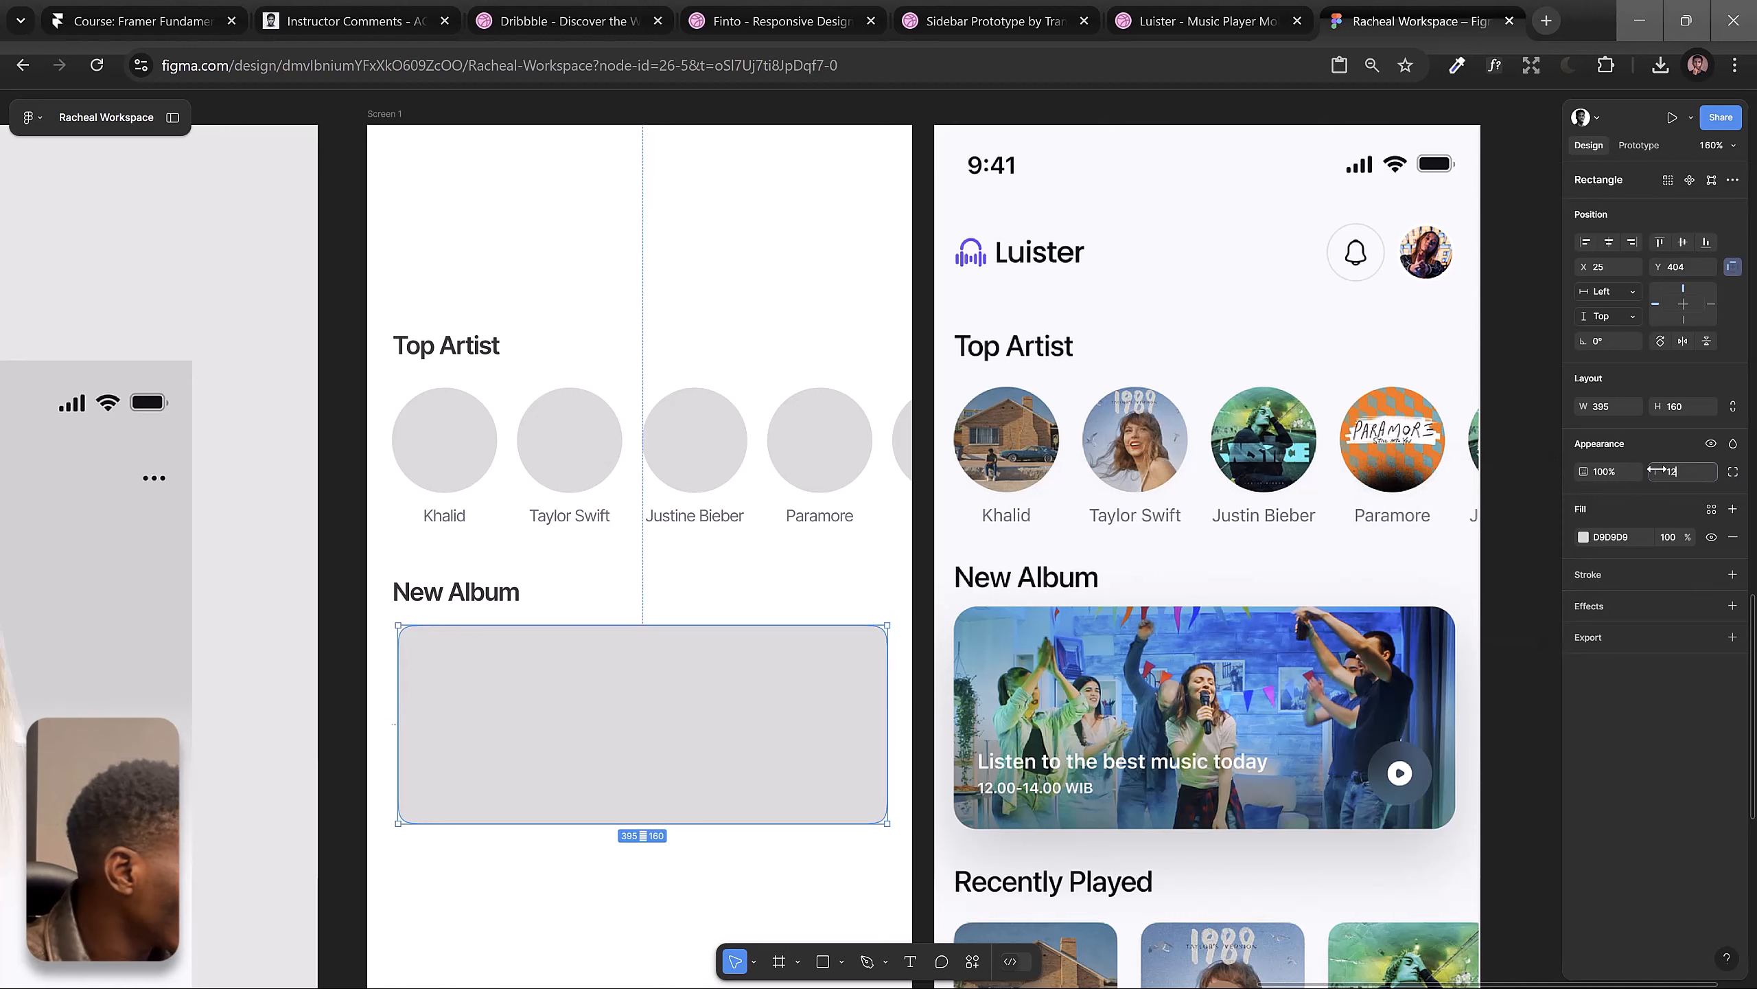
text(1)
key(BackSpace)
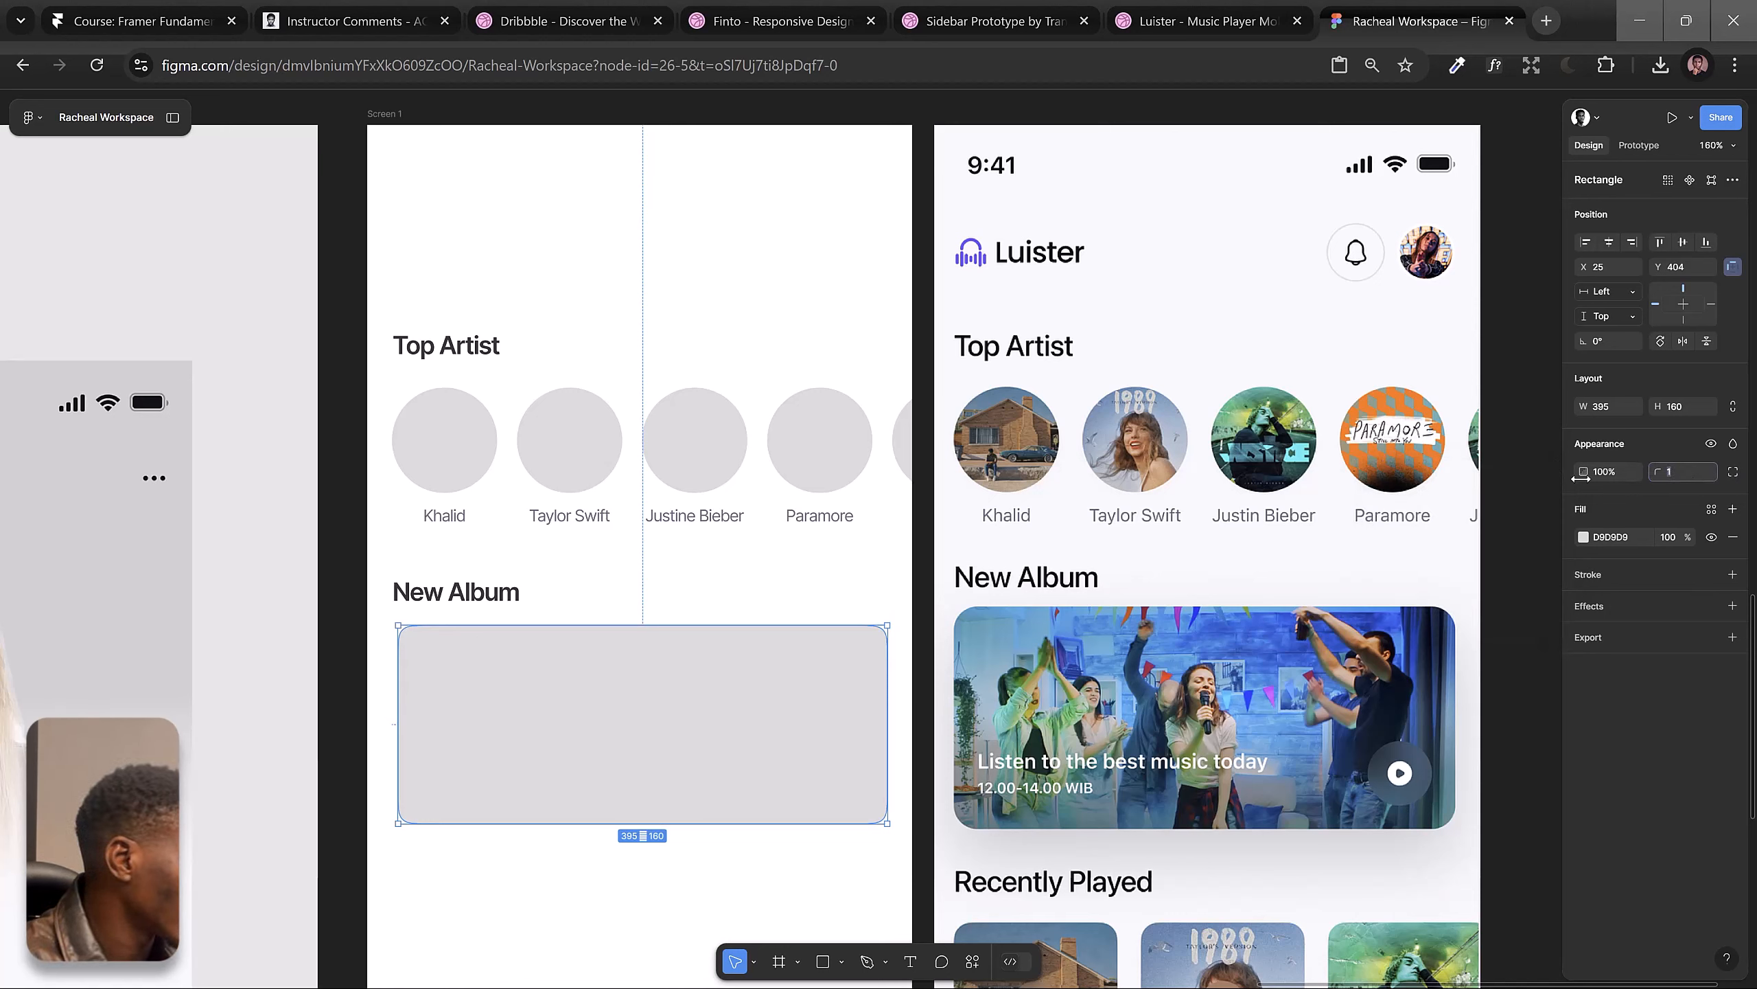
text(24)
key(Return)
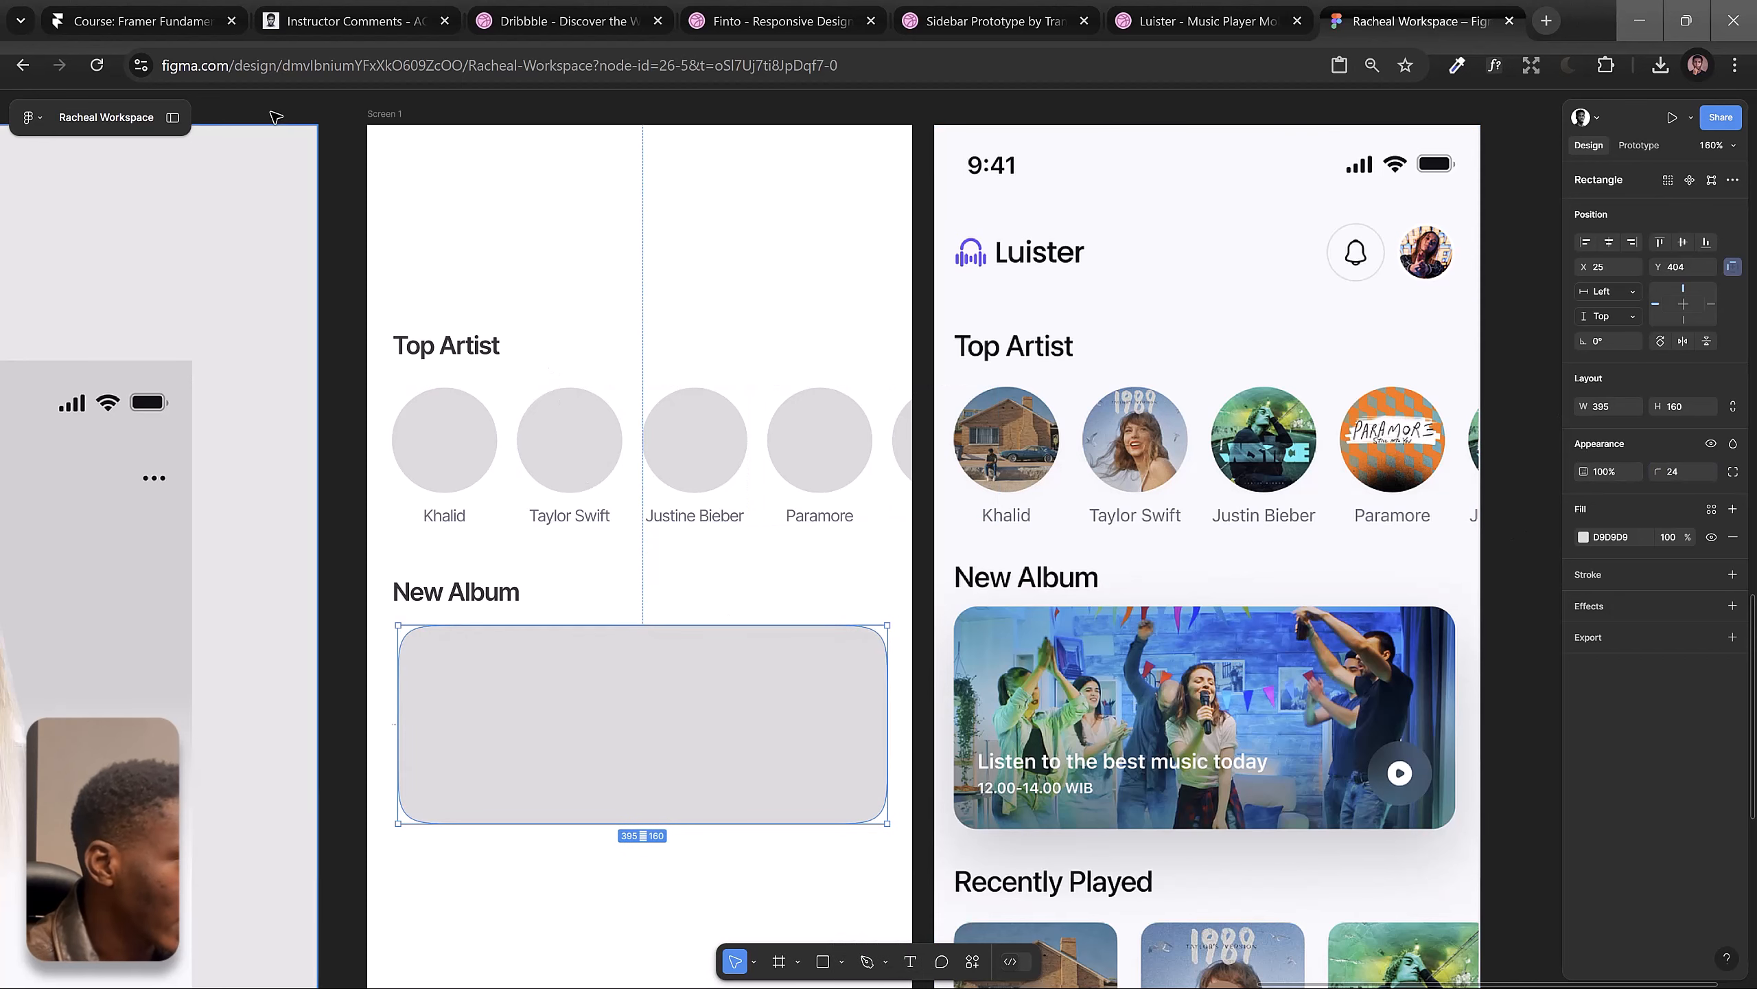
Step: Show the rulers and guides, move the card to X 20, Y 388, and extend its height to 180 to match the reference
key(shift+r)
click(345, 106)
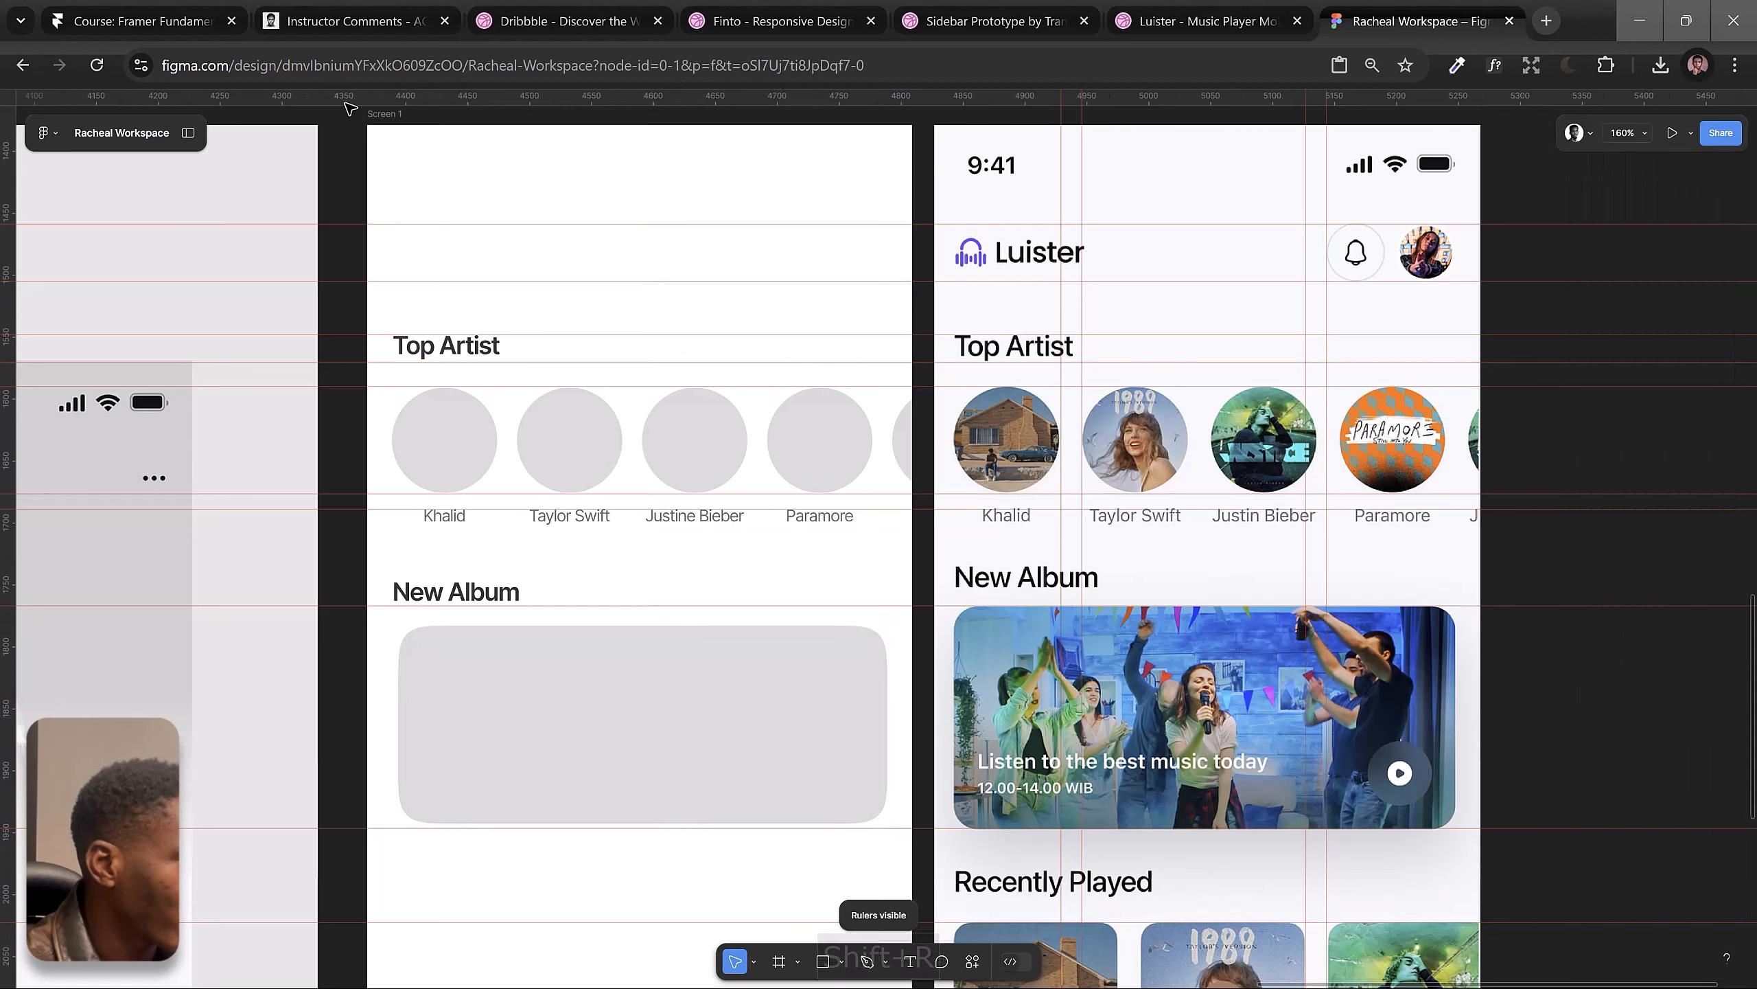
click(530, 681)
drag(535, 685, 540, 703)
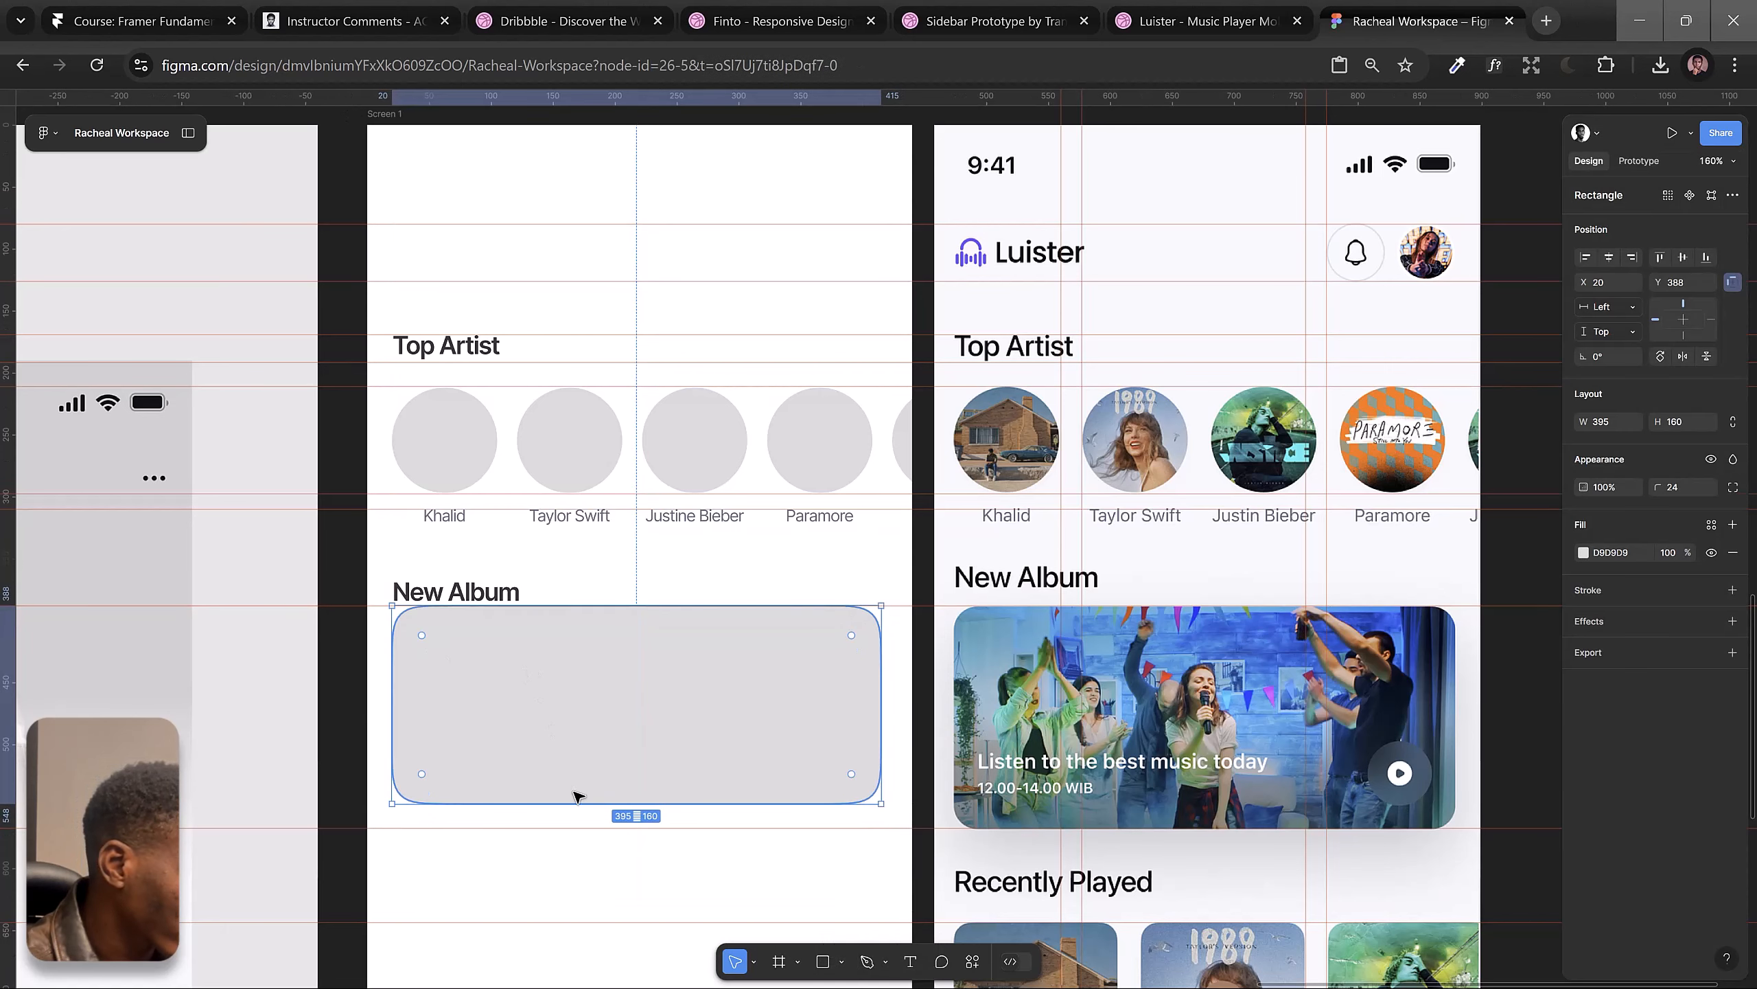
drag(576, 803, 579, 825)
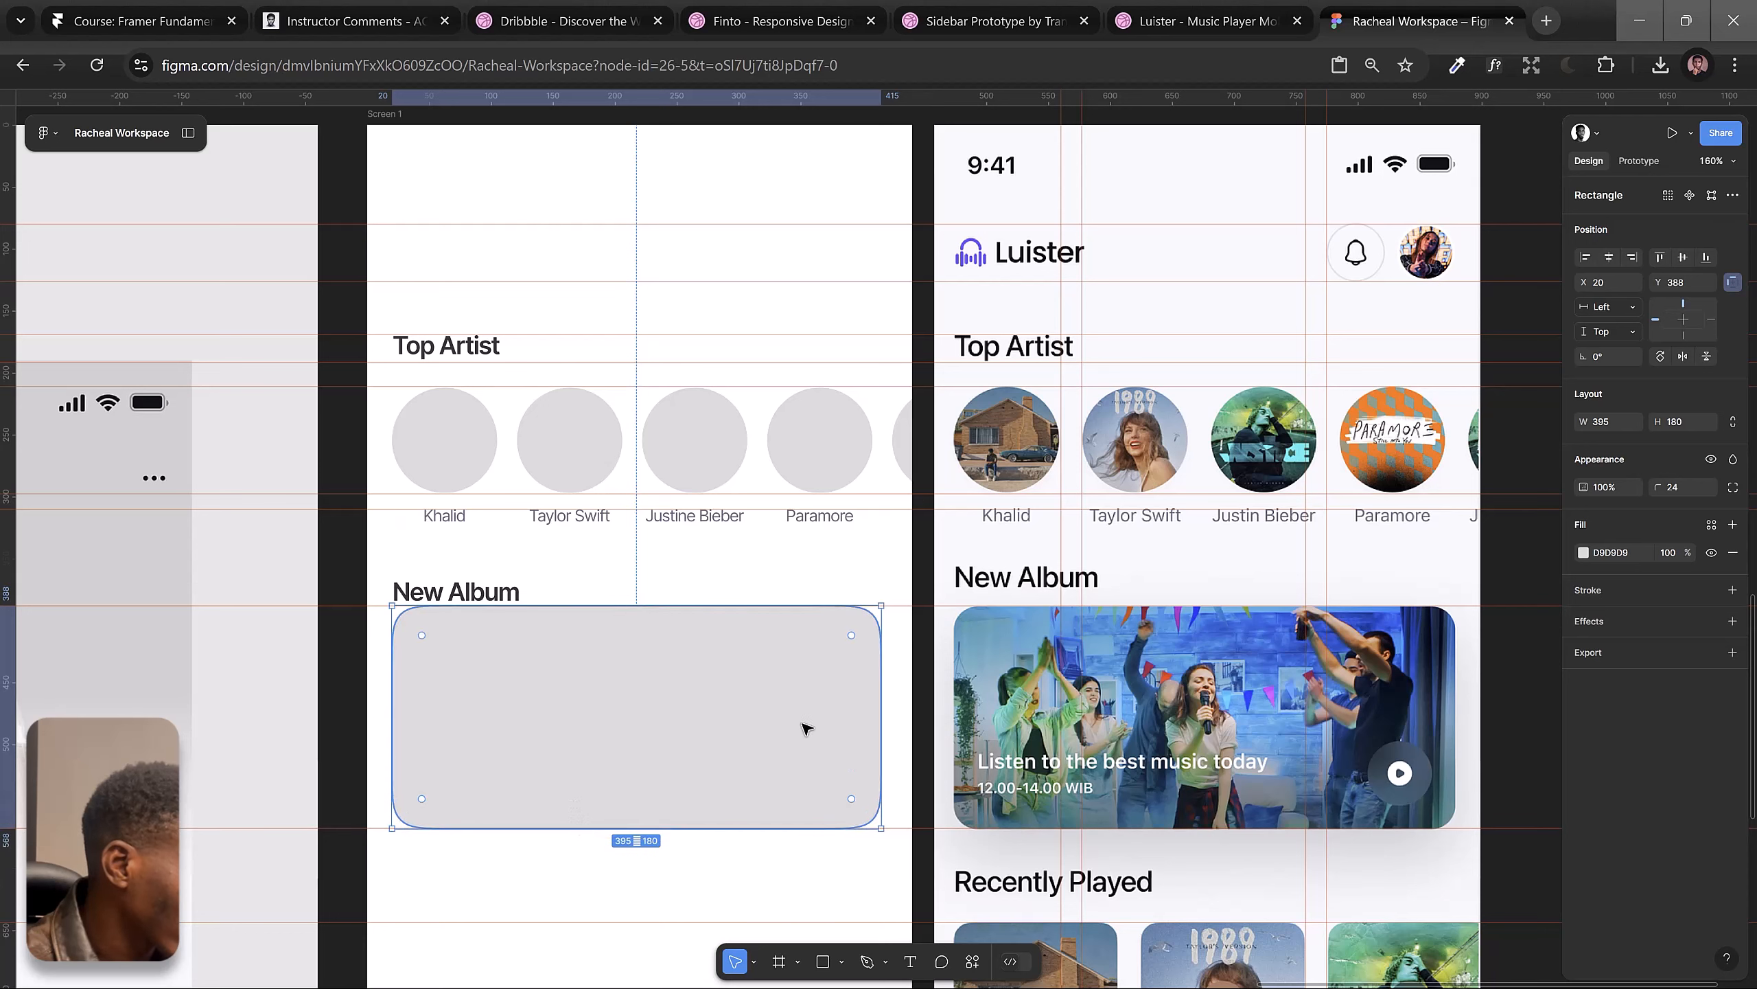
Step: Centre the card horizontally and, using the layout grid, stretch its sides to the margins at X 20 with width 400
click(1608, 257)
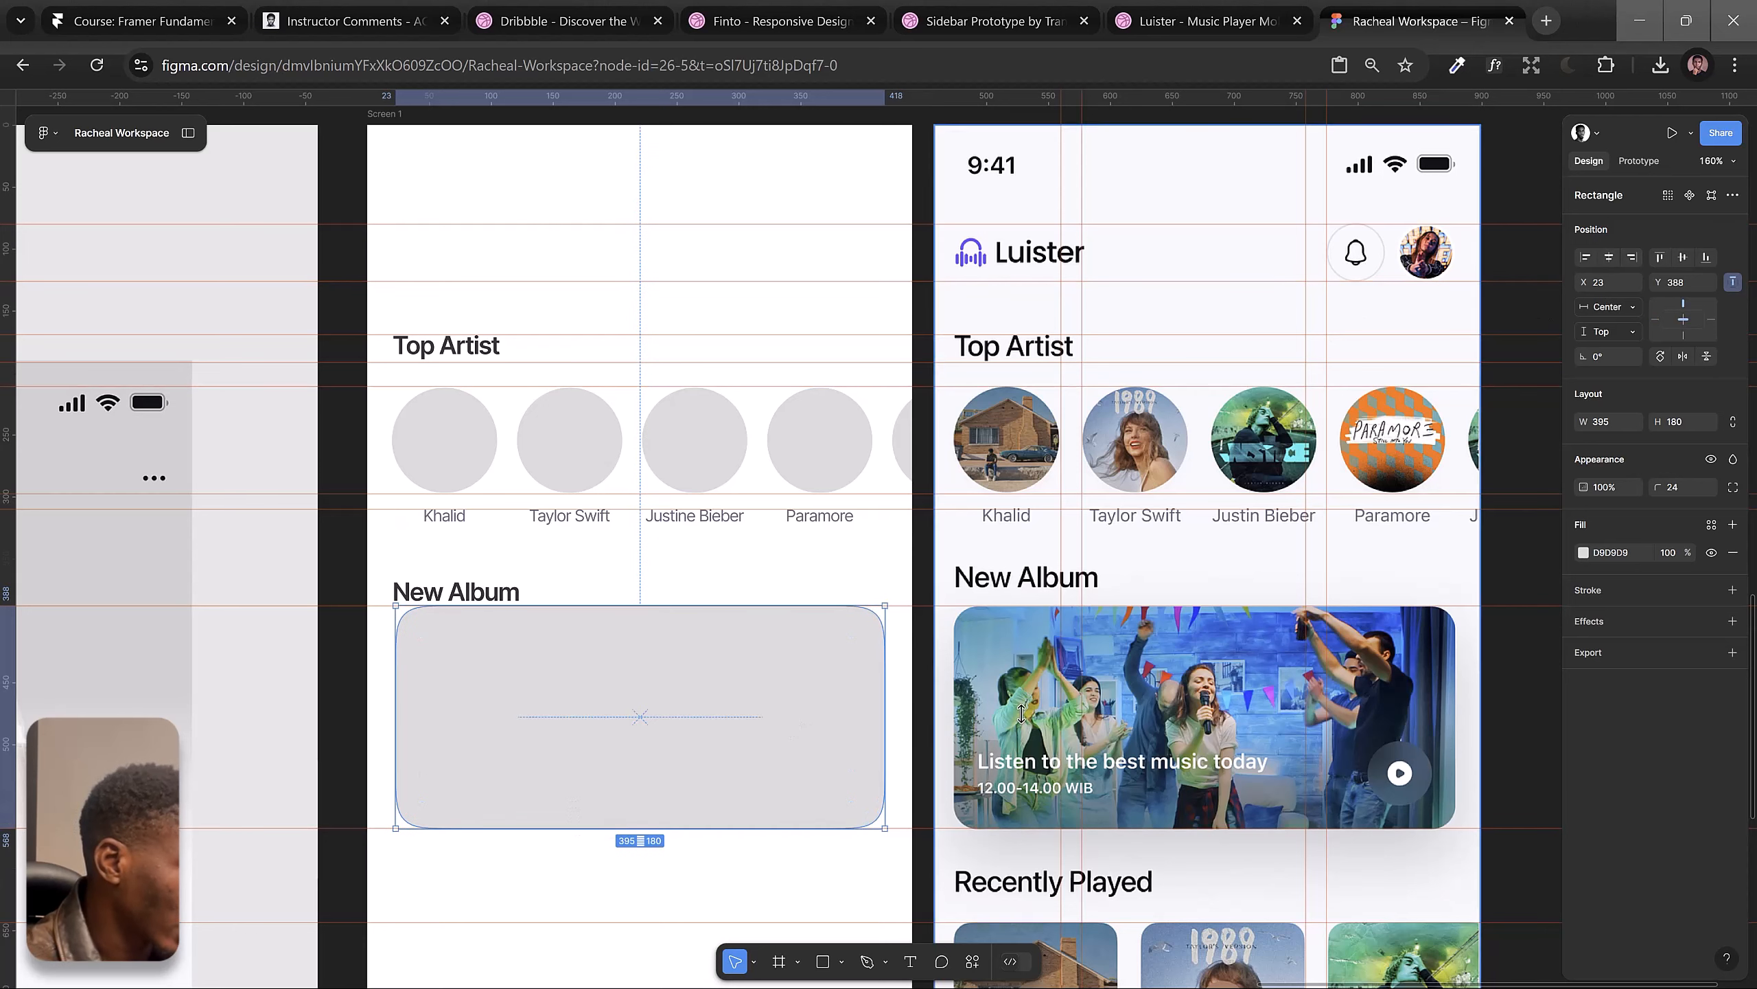
key(shift+g)
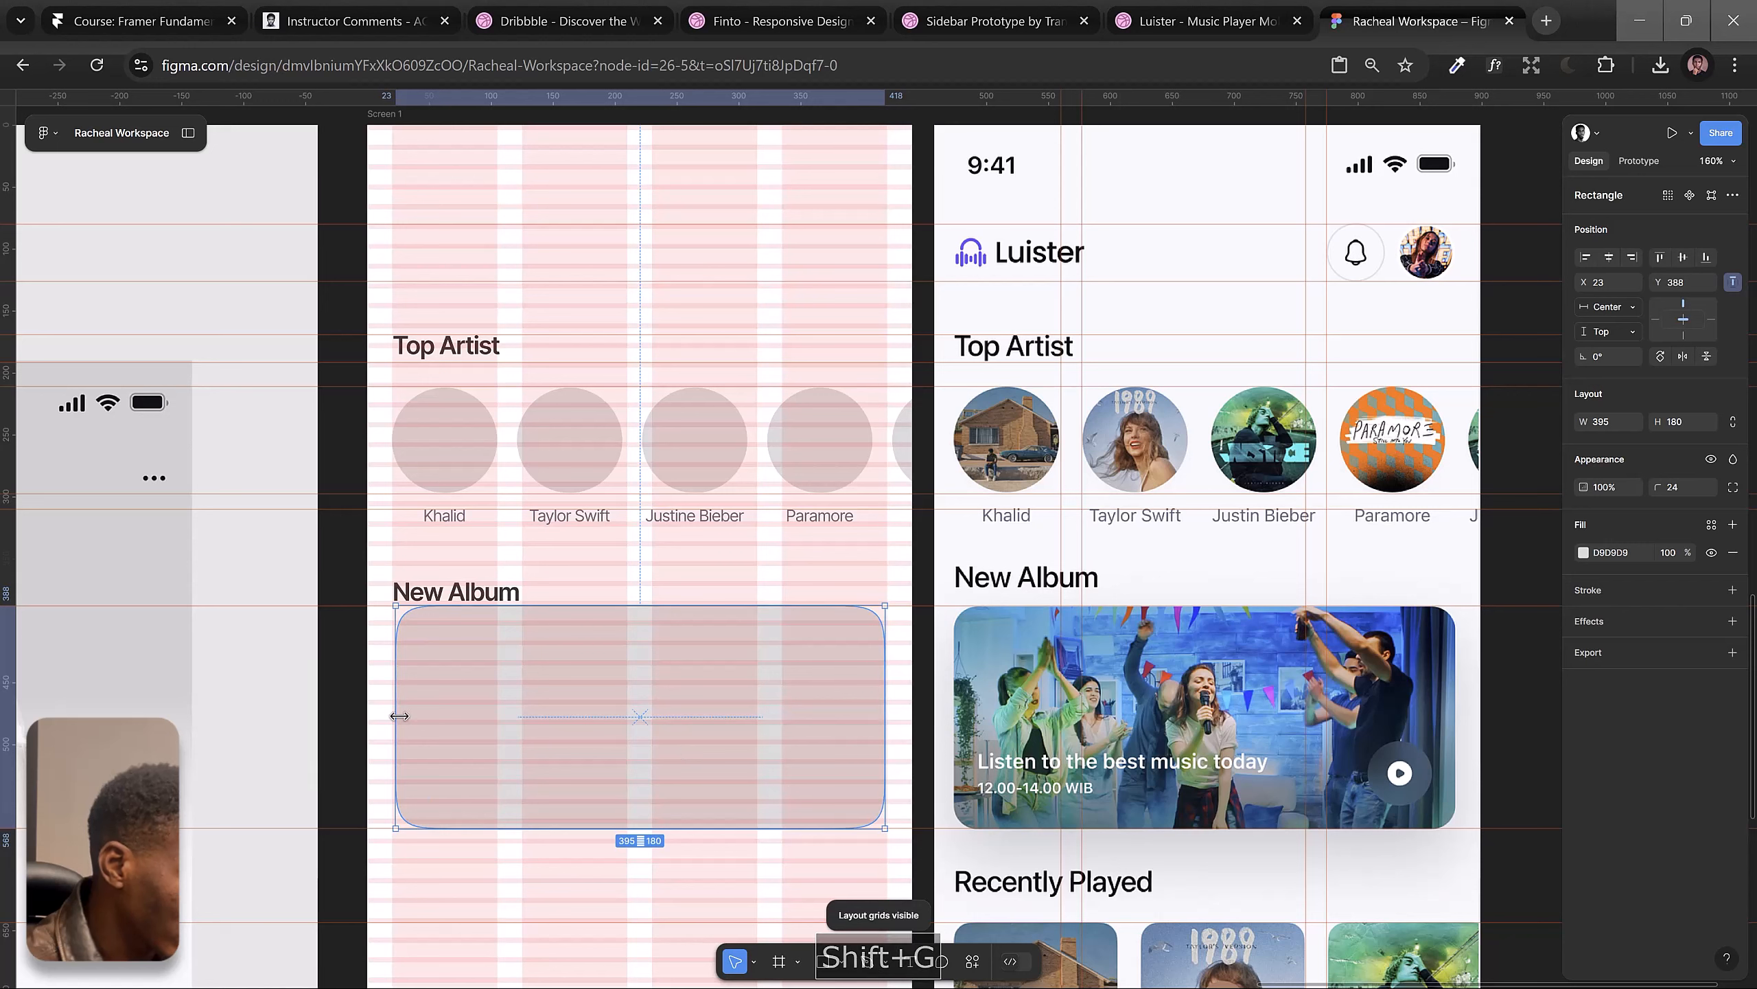
drag(391, 716, 387, 716)
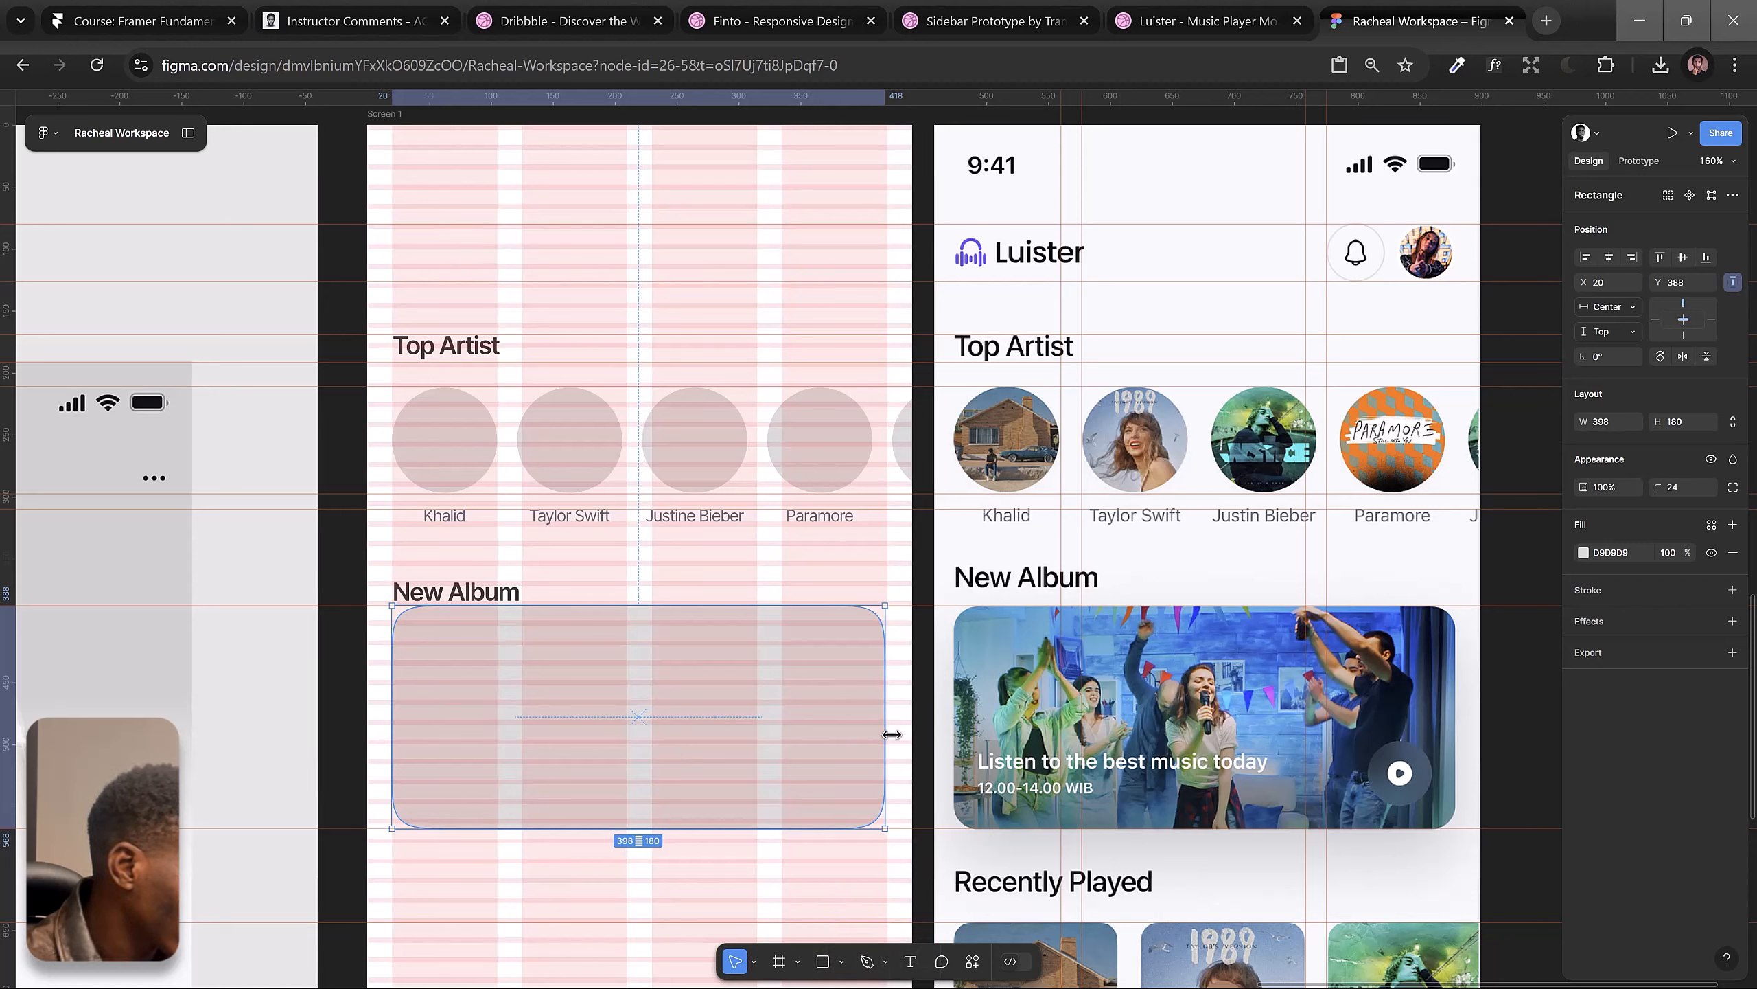
drag(885, 735, 886, 735)
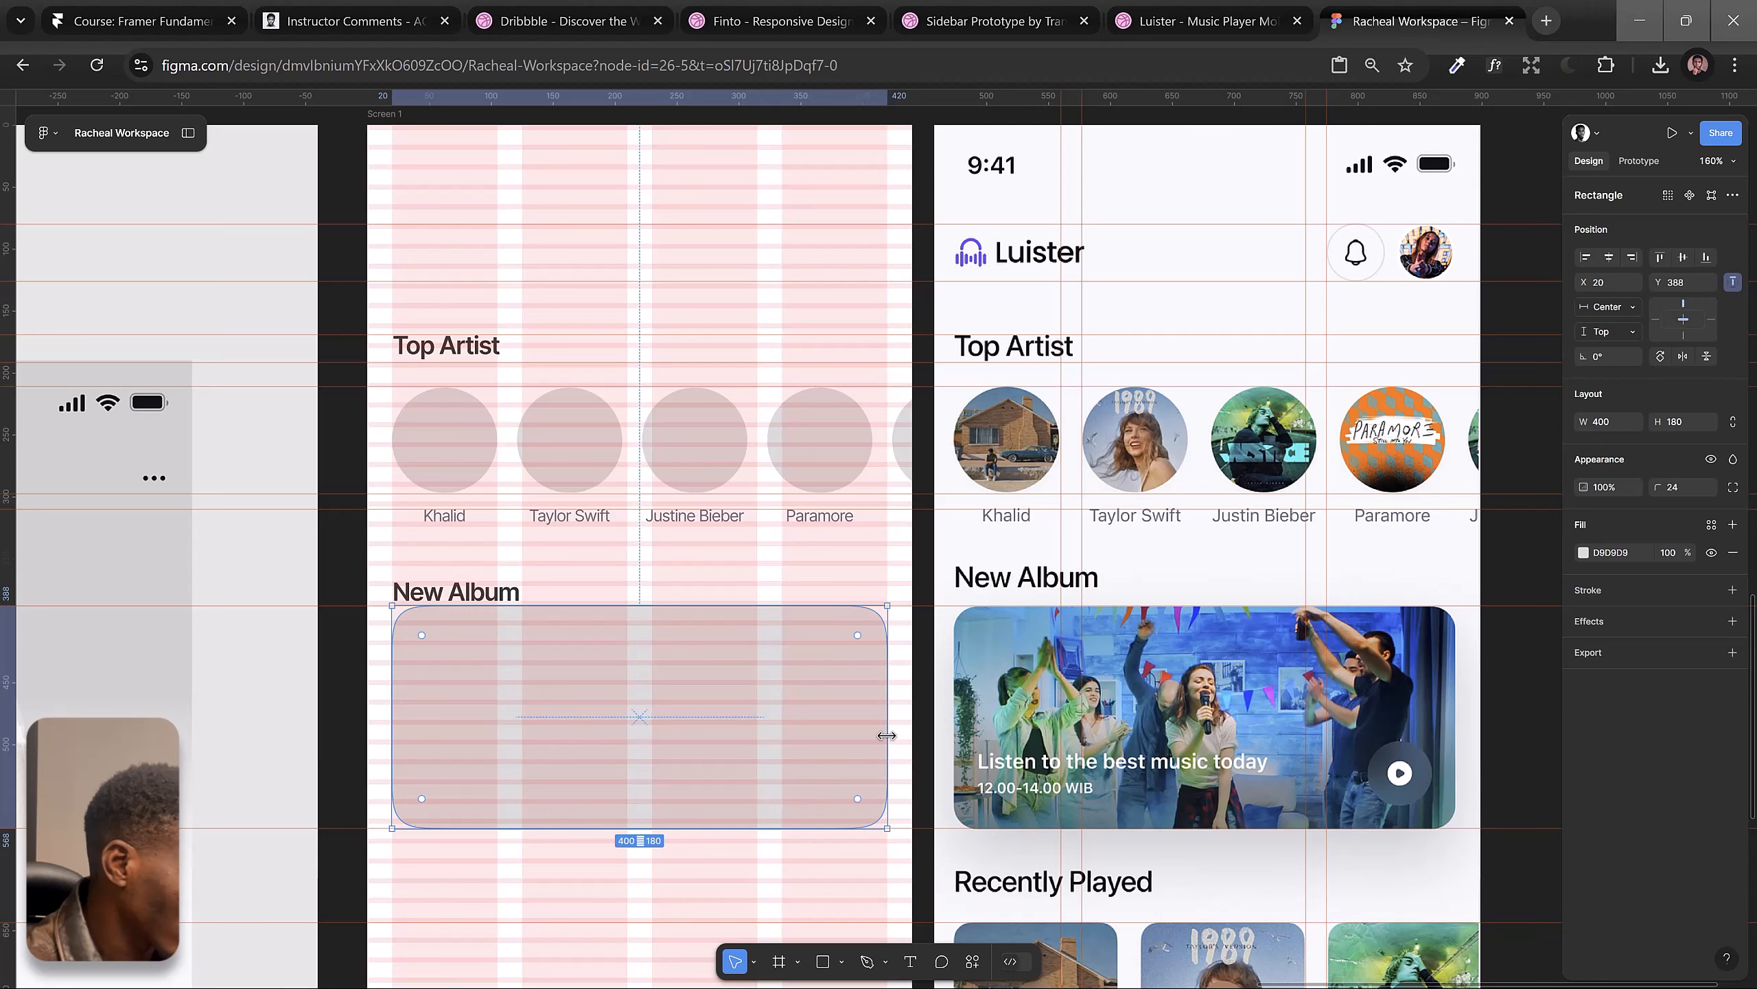
key(shift+g)
Step: Move a guide to the top of the reference's "New Album" title, align the heading to it at Y 357, and hide the rulers
click(503, 594)
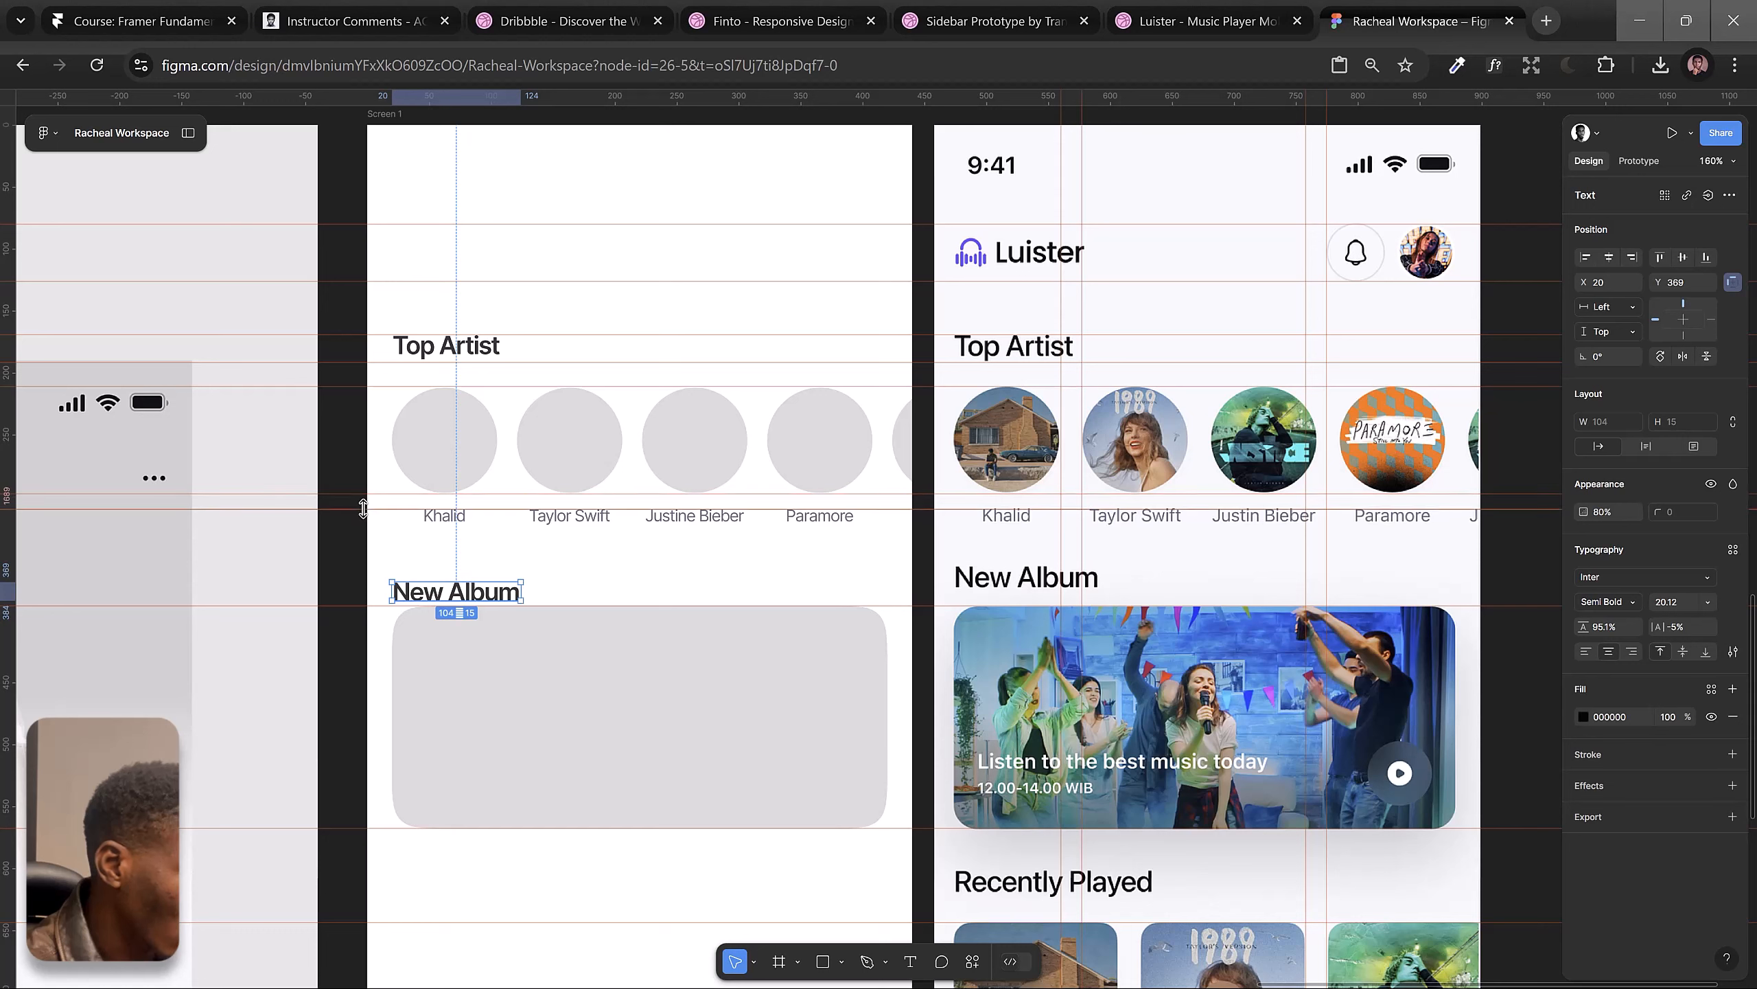
drag(362, 526, 430, 584)
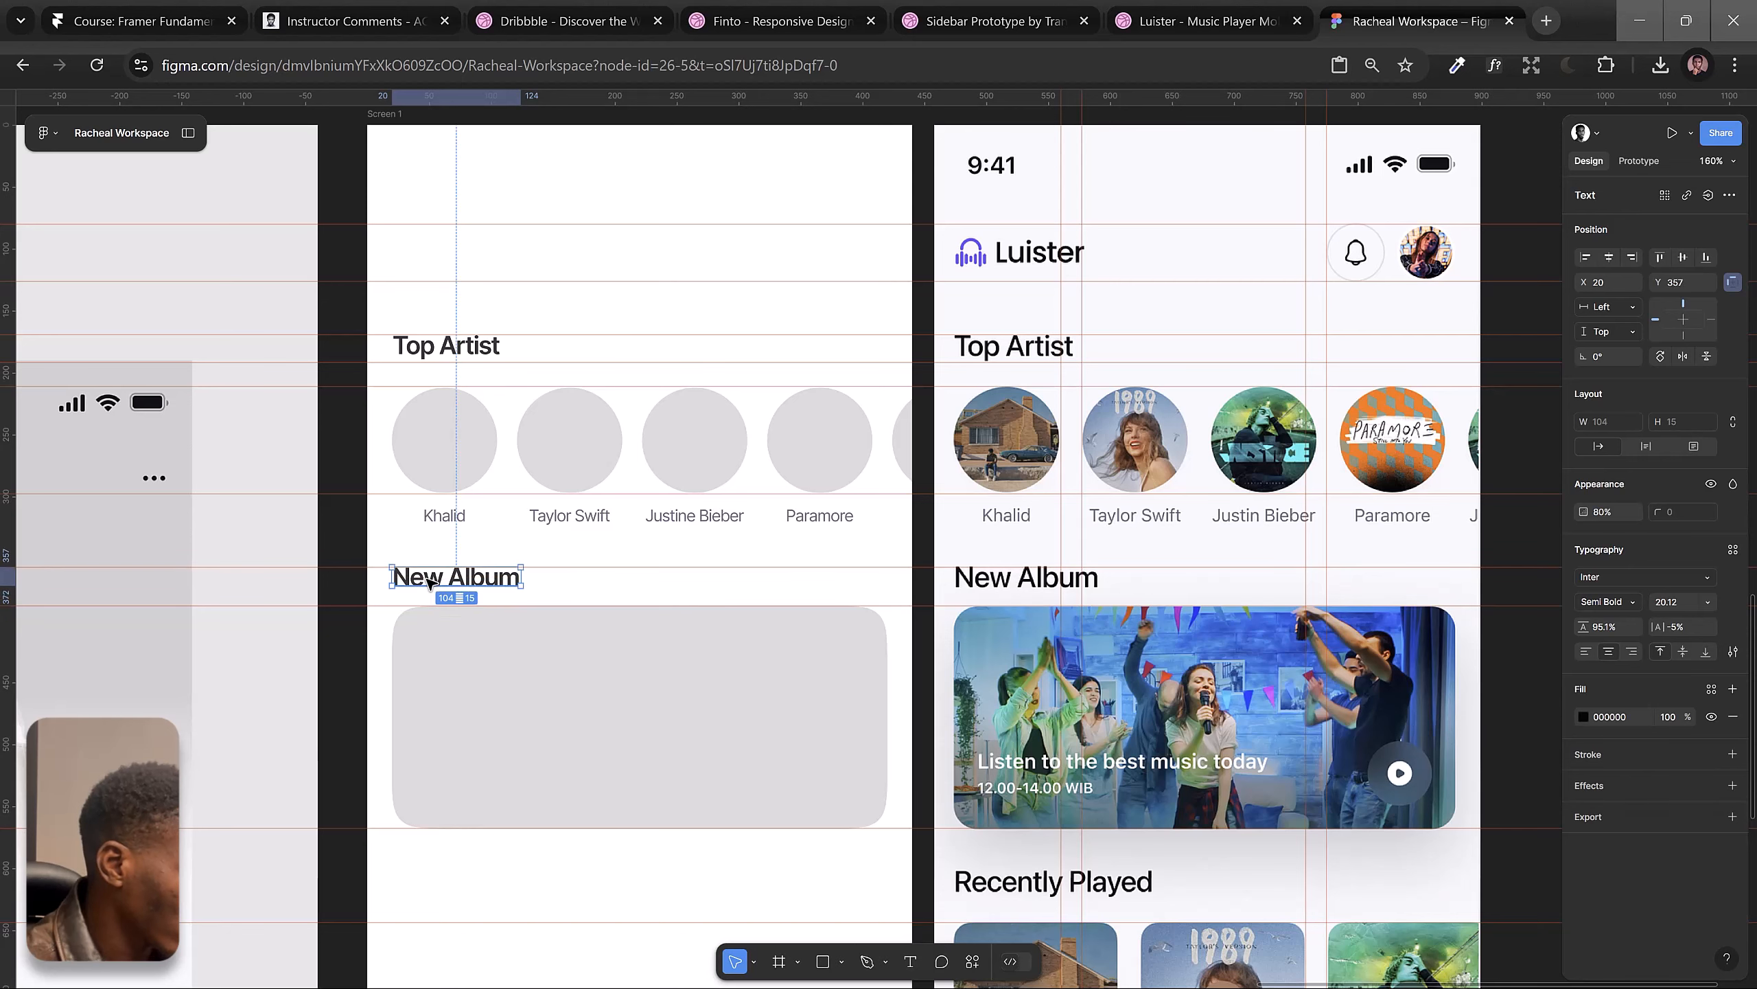
key(shift+g)
key(shift+g)
key(shift+r)
click(332, 631)
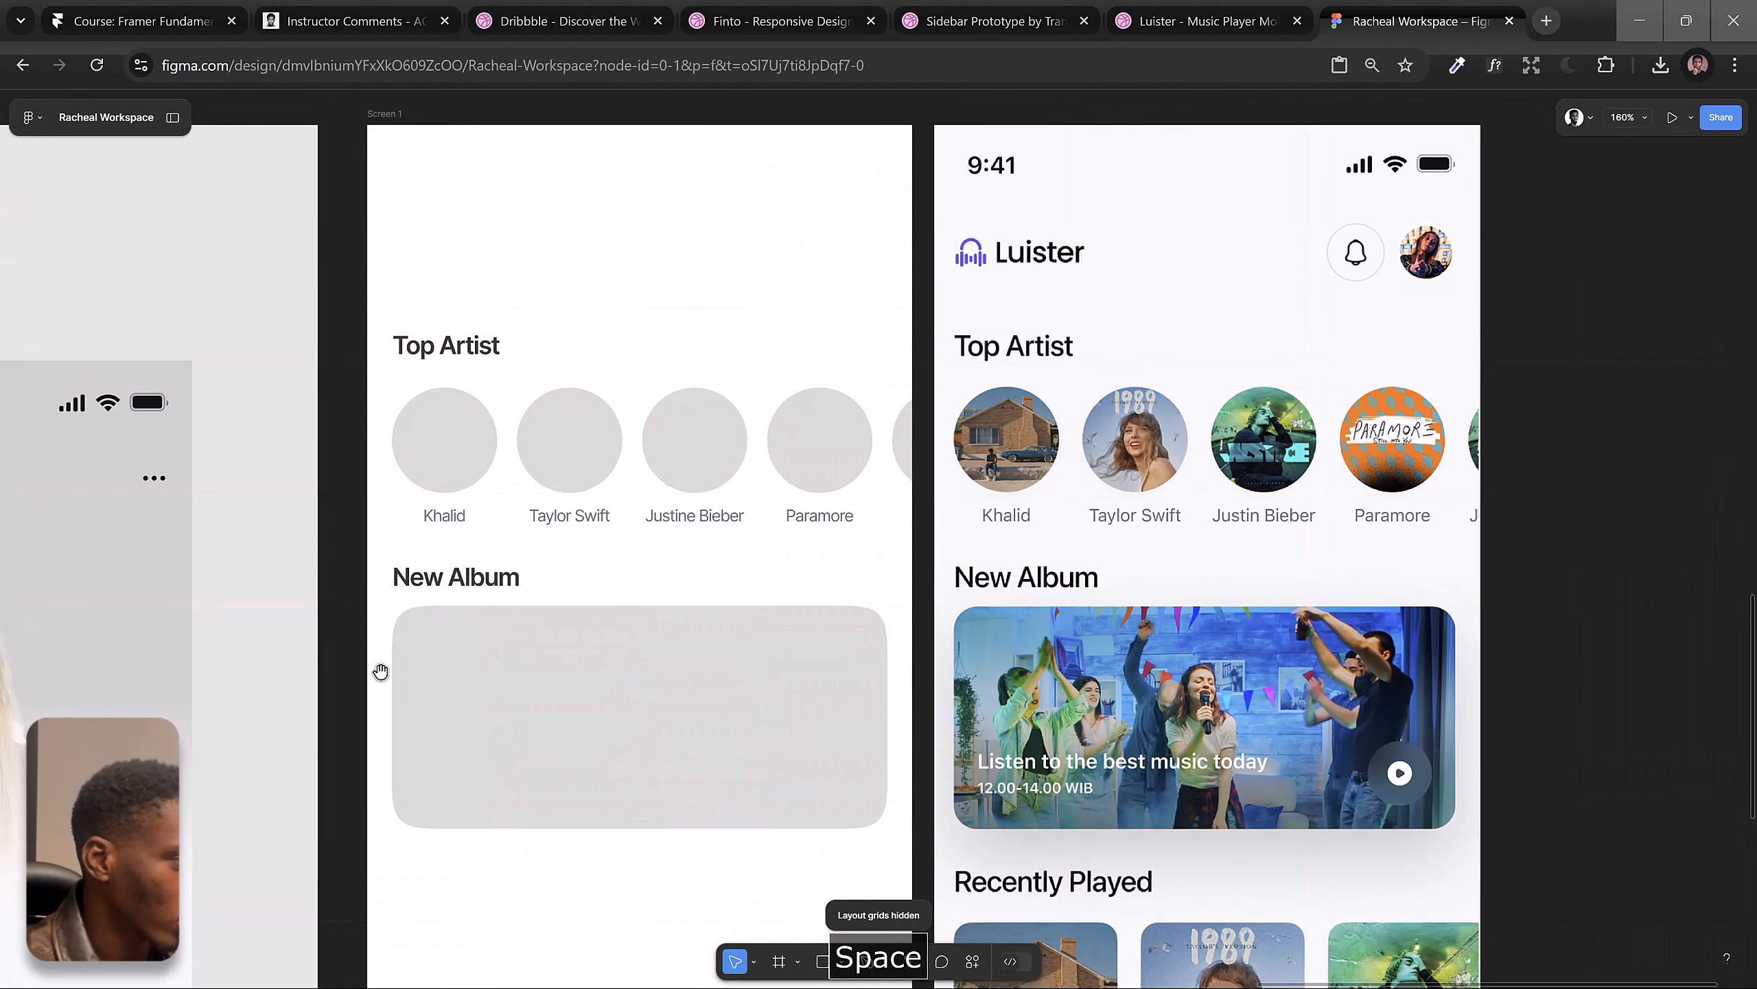
Step: Duplicate the "New Album" heading straight down to X 20, Y 605 below the album card
drag(562, 729, 524, 675)
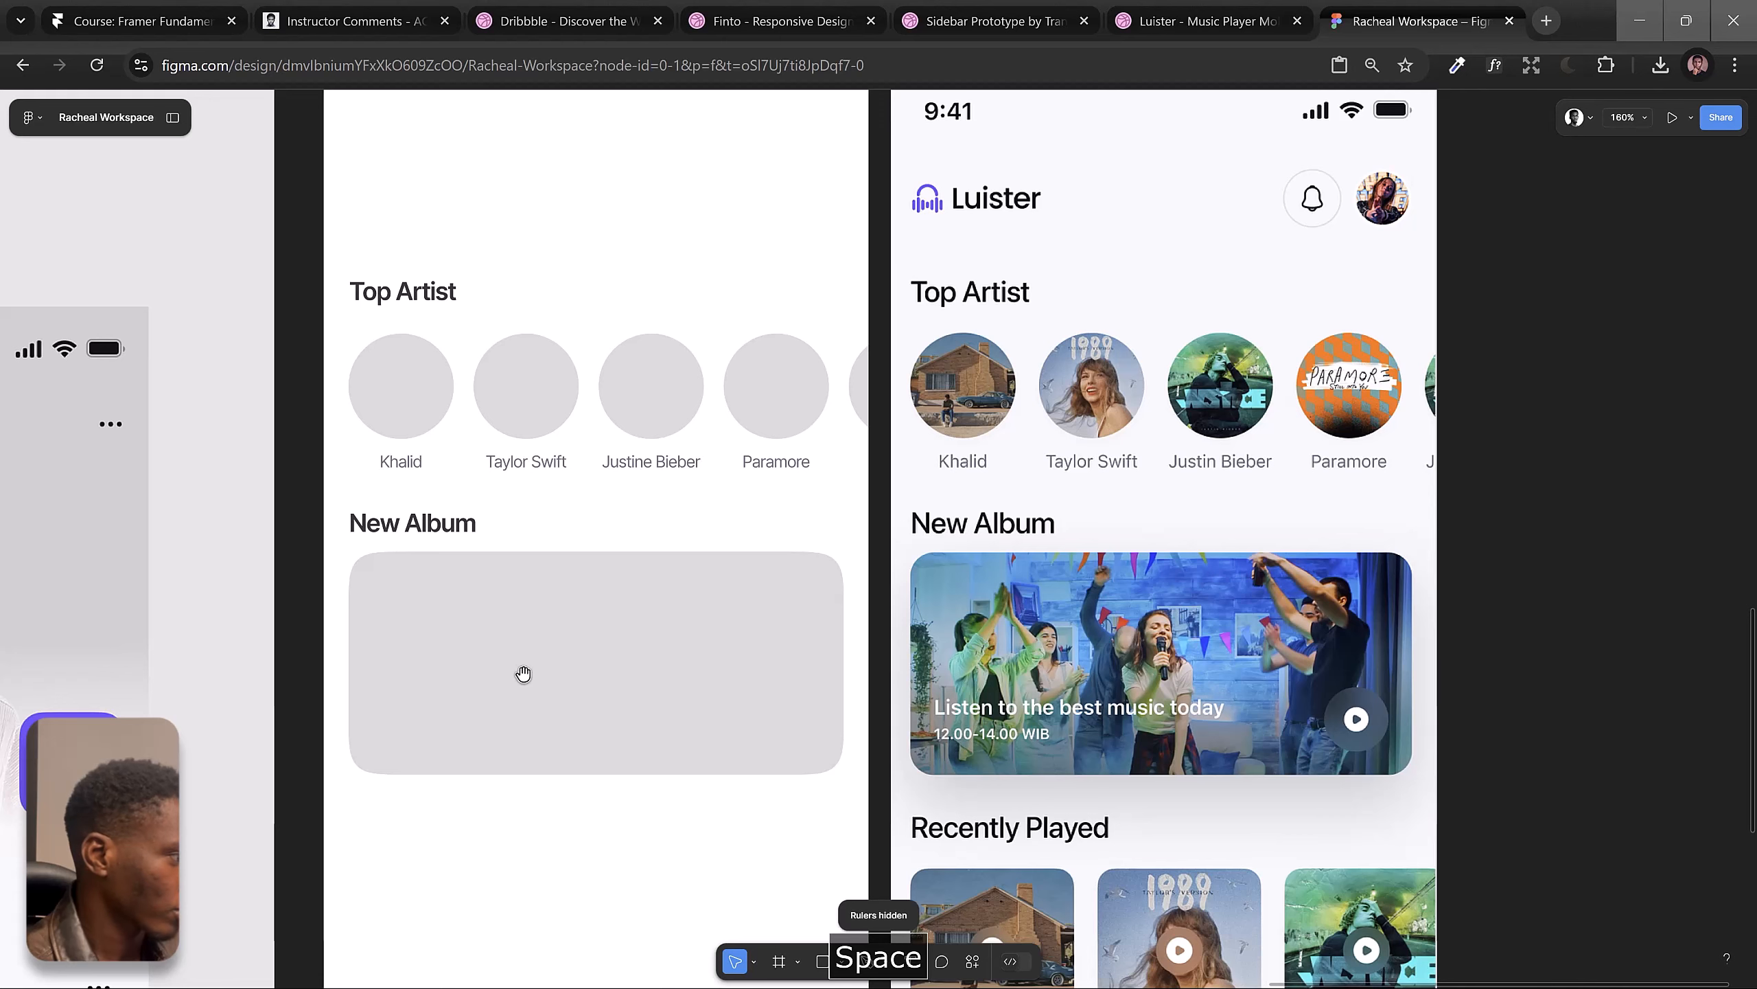
drag(628, 715, 623, 580)
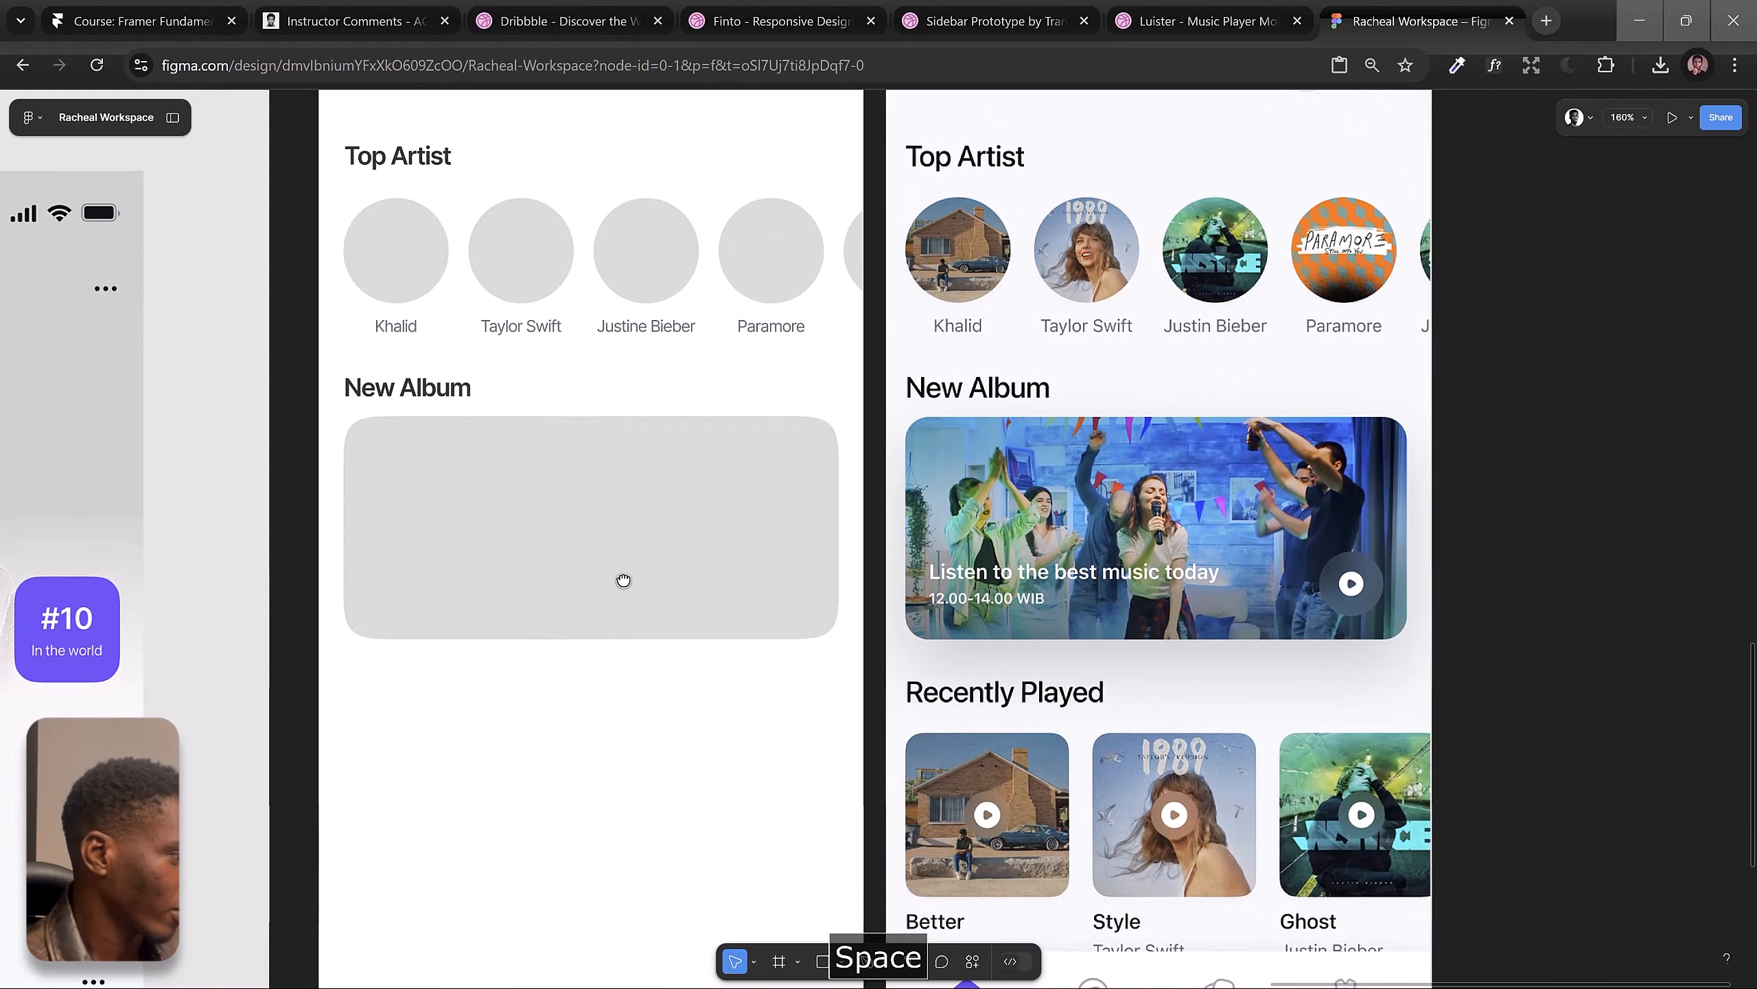
click(426, 389)
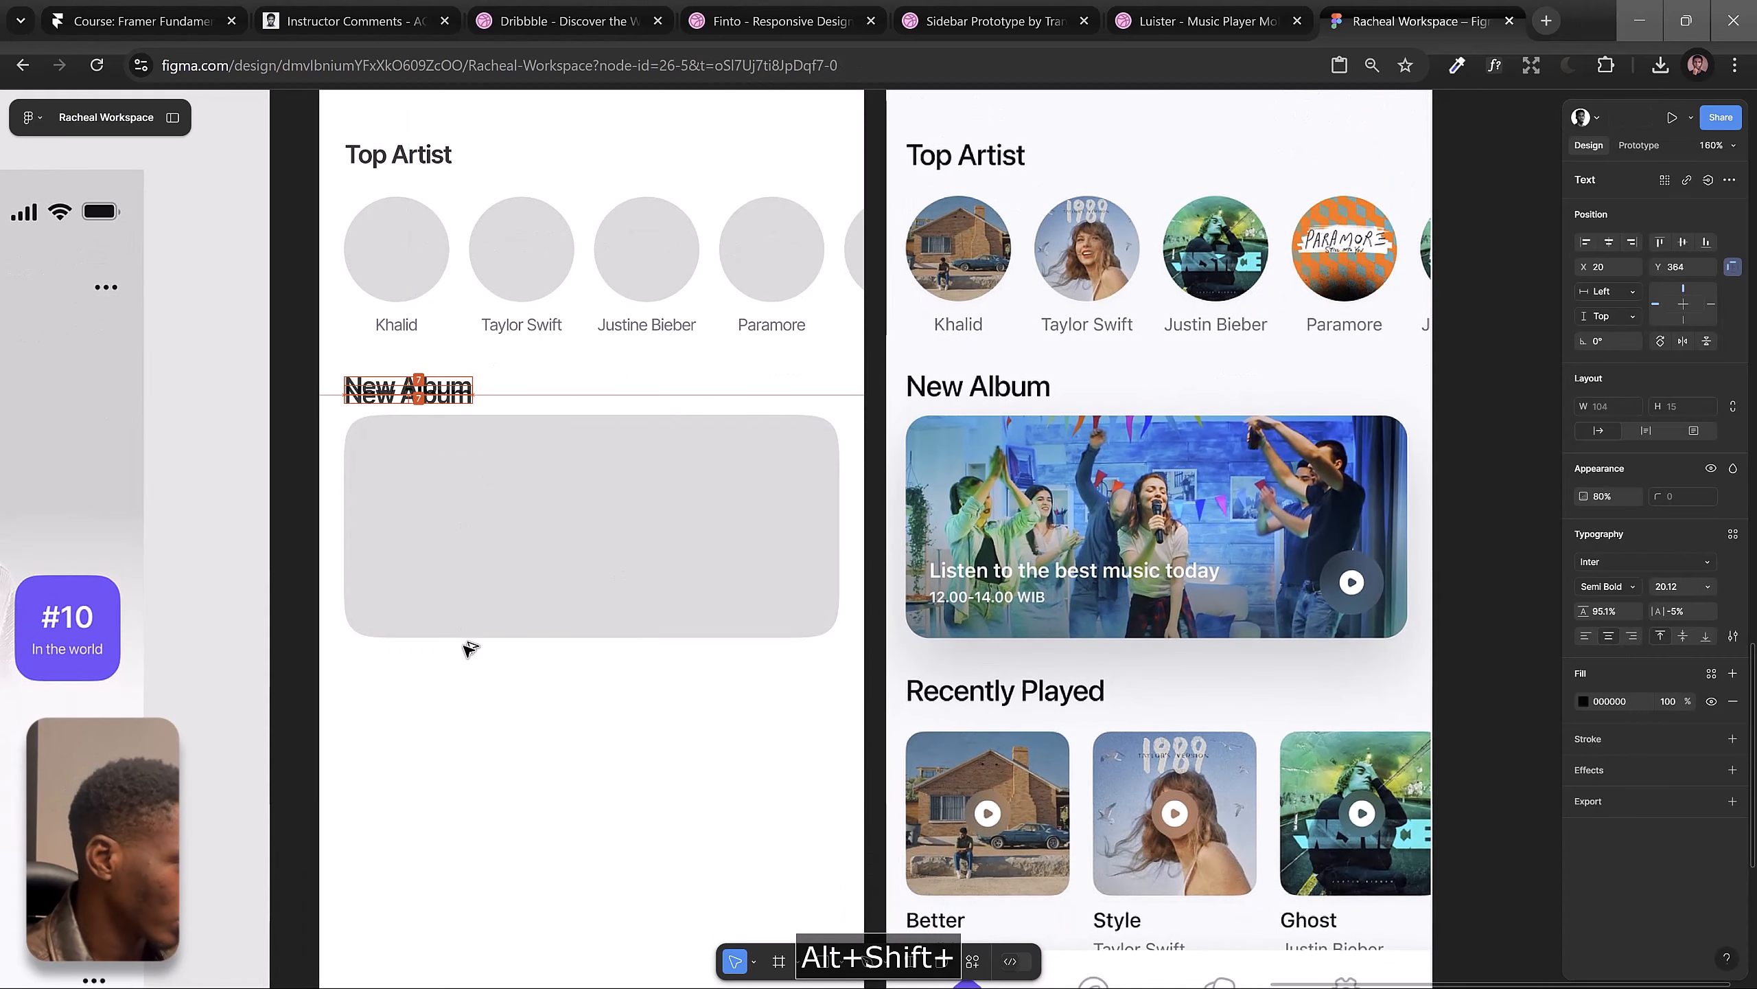
drag(468, 648, 470, 688)
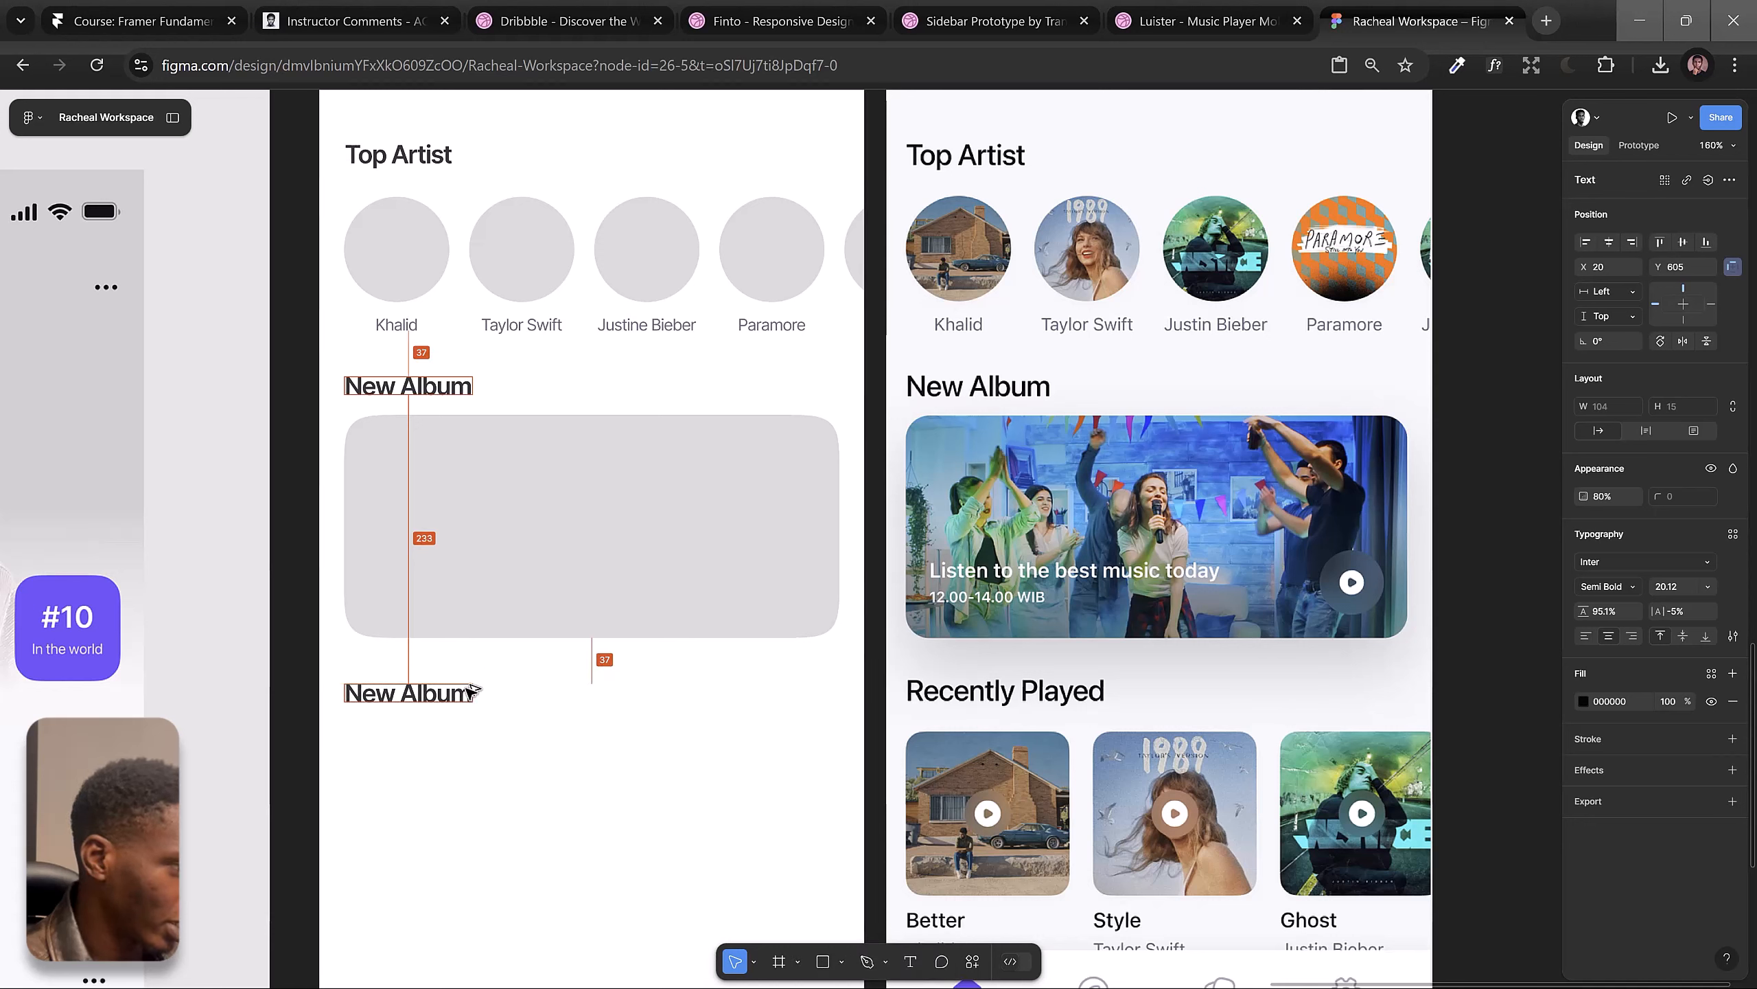
Step: Change the copied heading's text to "Recently Played" and keep it aligned with the left margin
key(Return)
text(REcen)
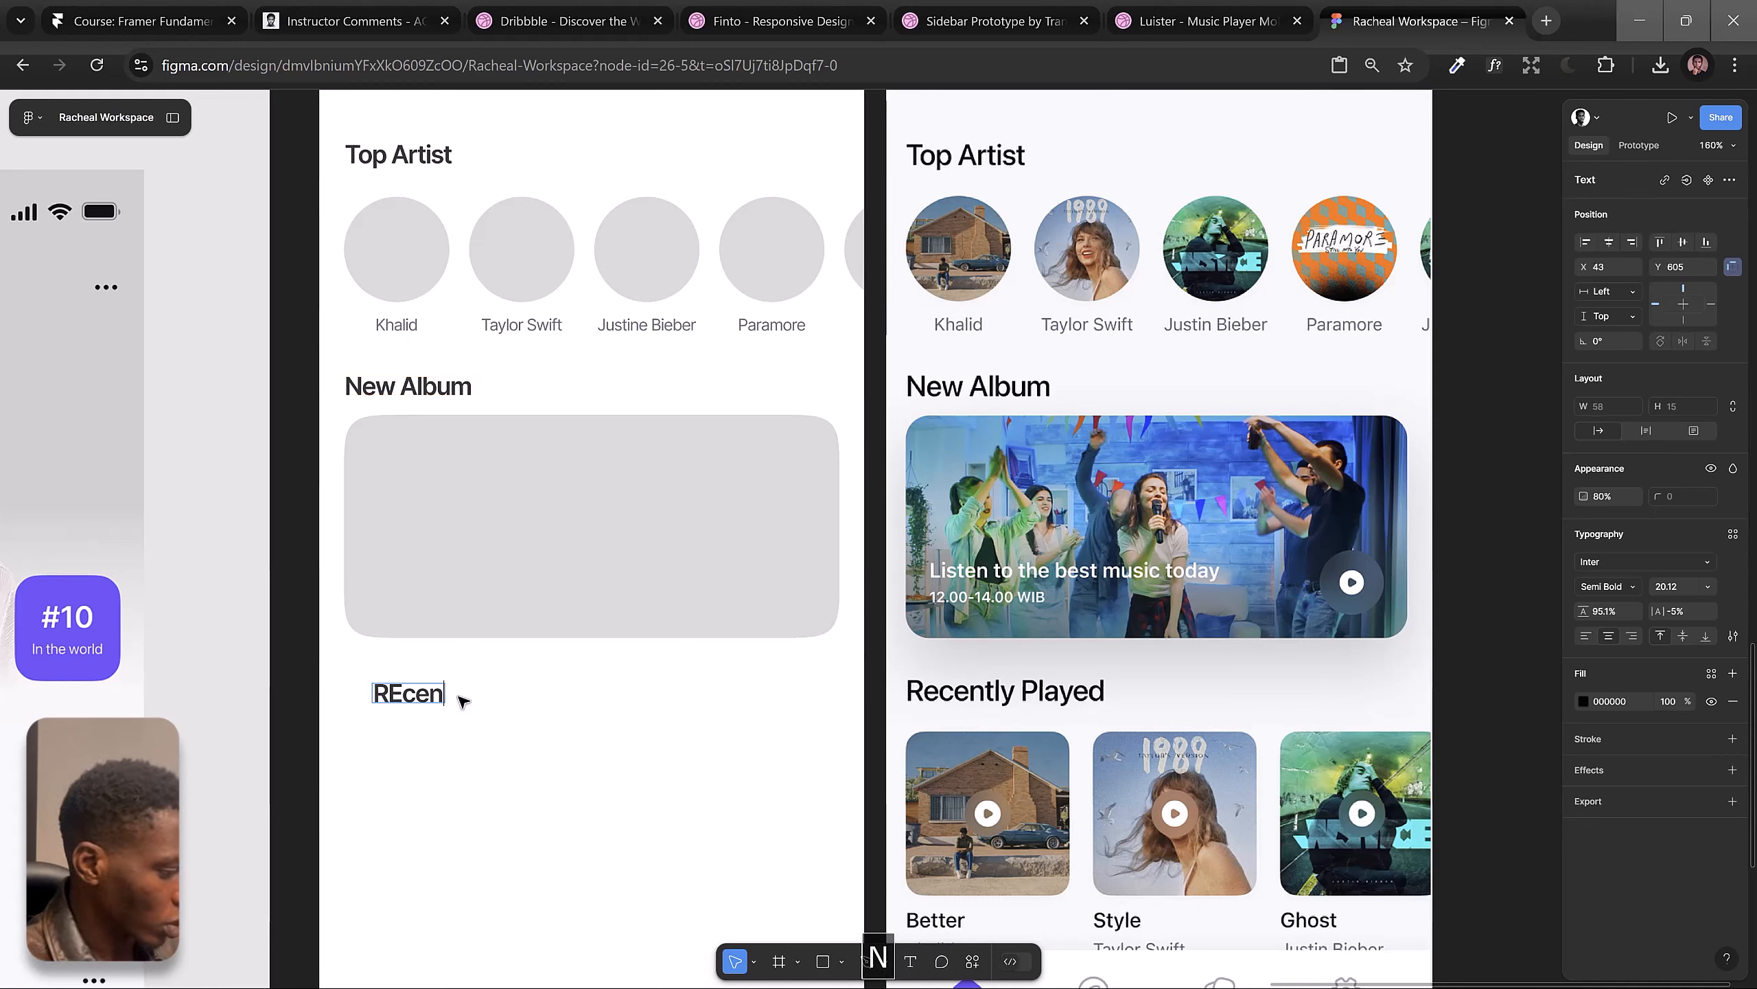
text(tly Playe)
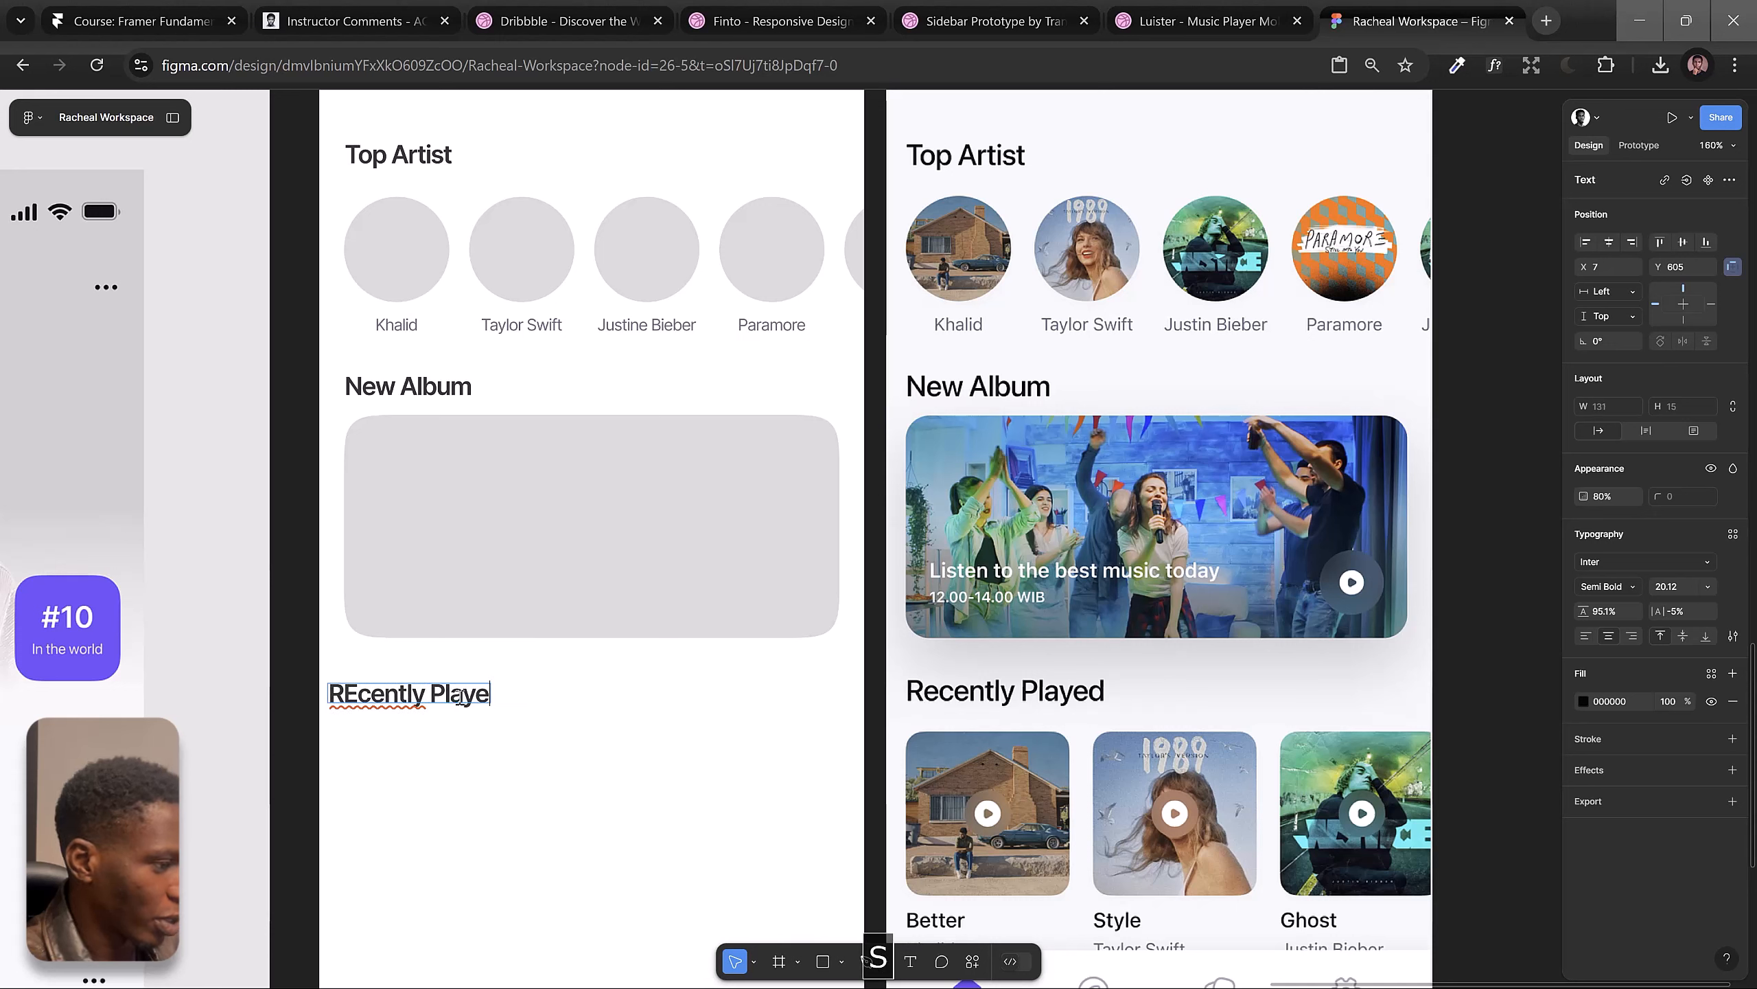
text(s)
key(BackSpace)
text(d)
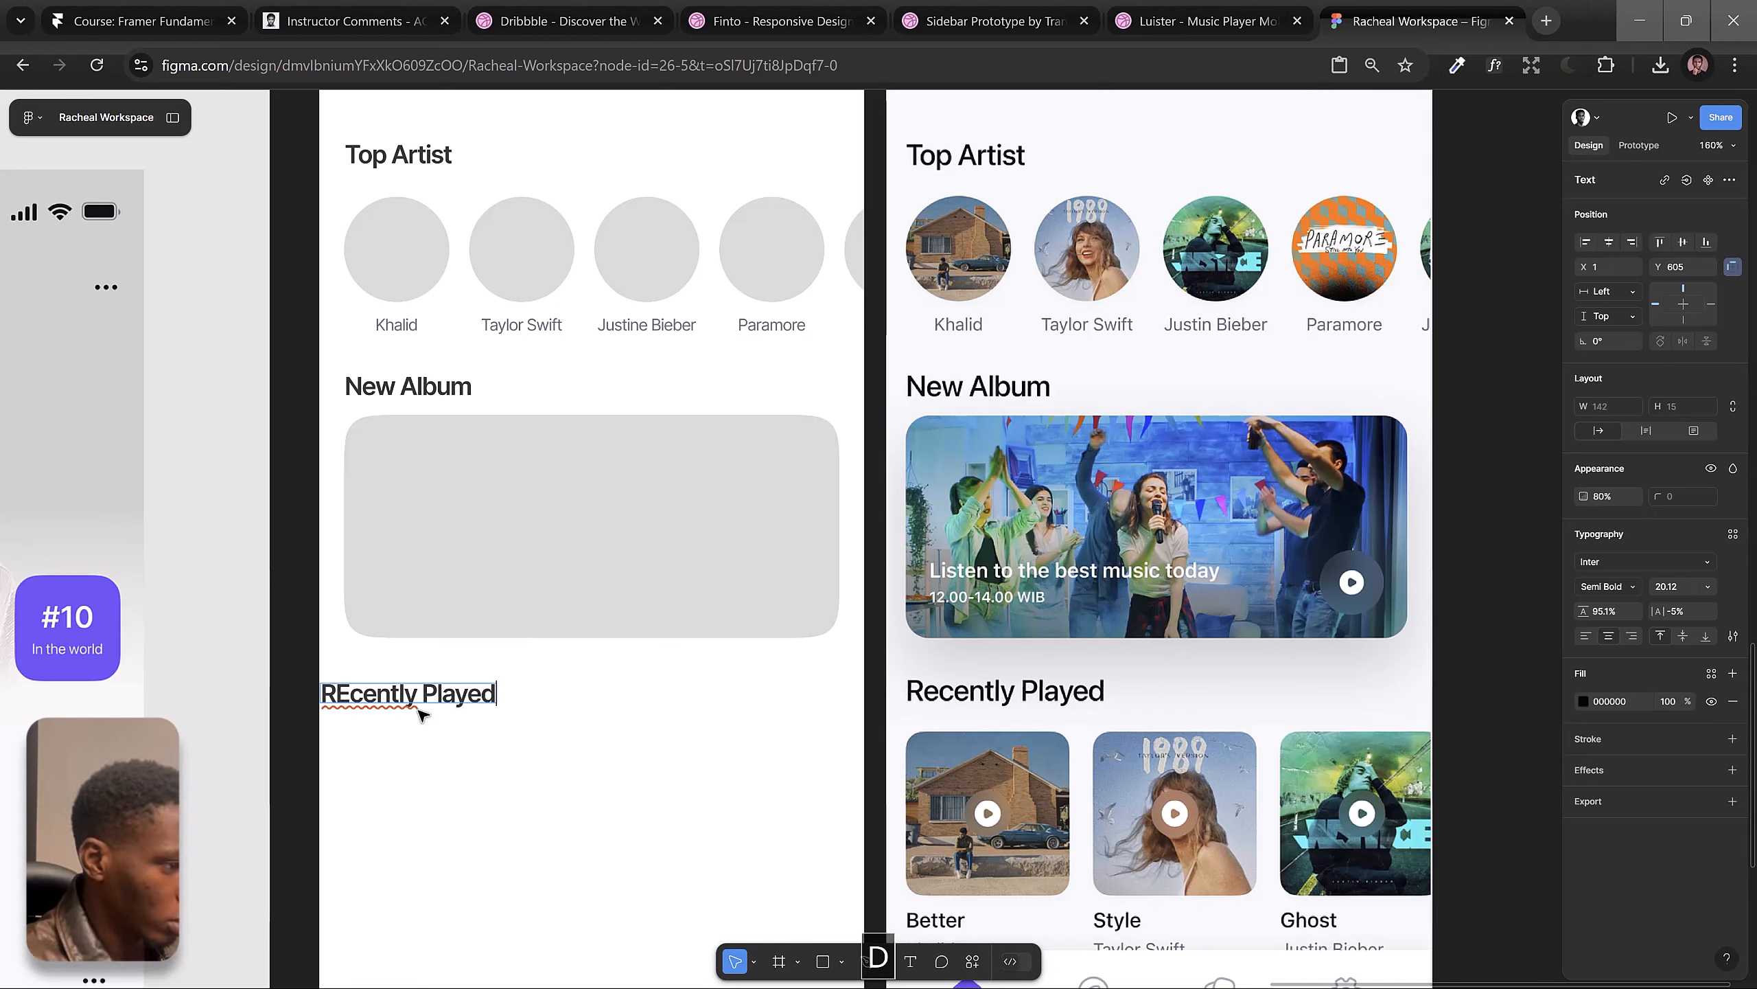
right_click(390, 688)
click(394, 703)
drag(403, 699, 429, 698)
click(447, 776)
Step: Show the rulers and guides and place two 46 × 46 circles side by side in the header at Y 80
drag(467, 786, 462, 716)
scroll(470, 718, up, 6)
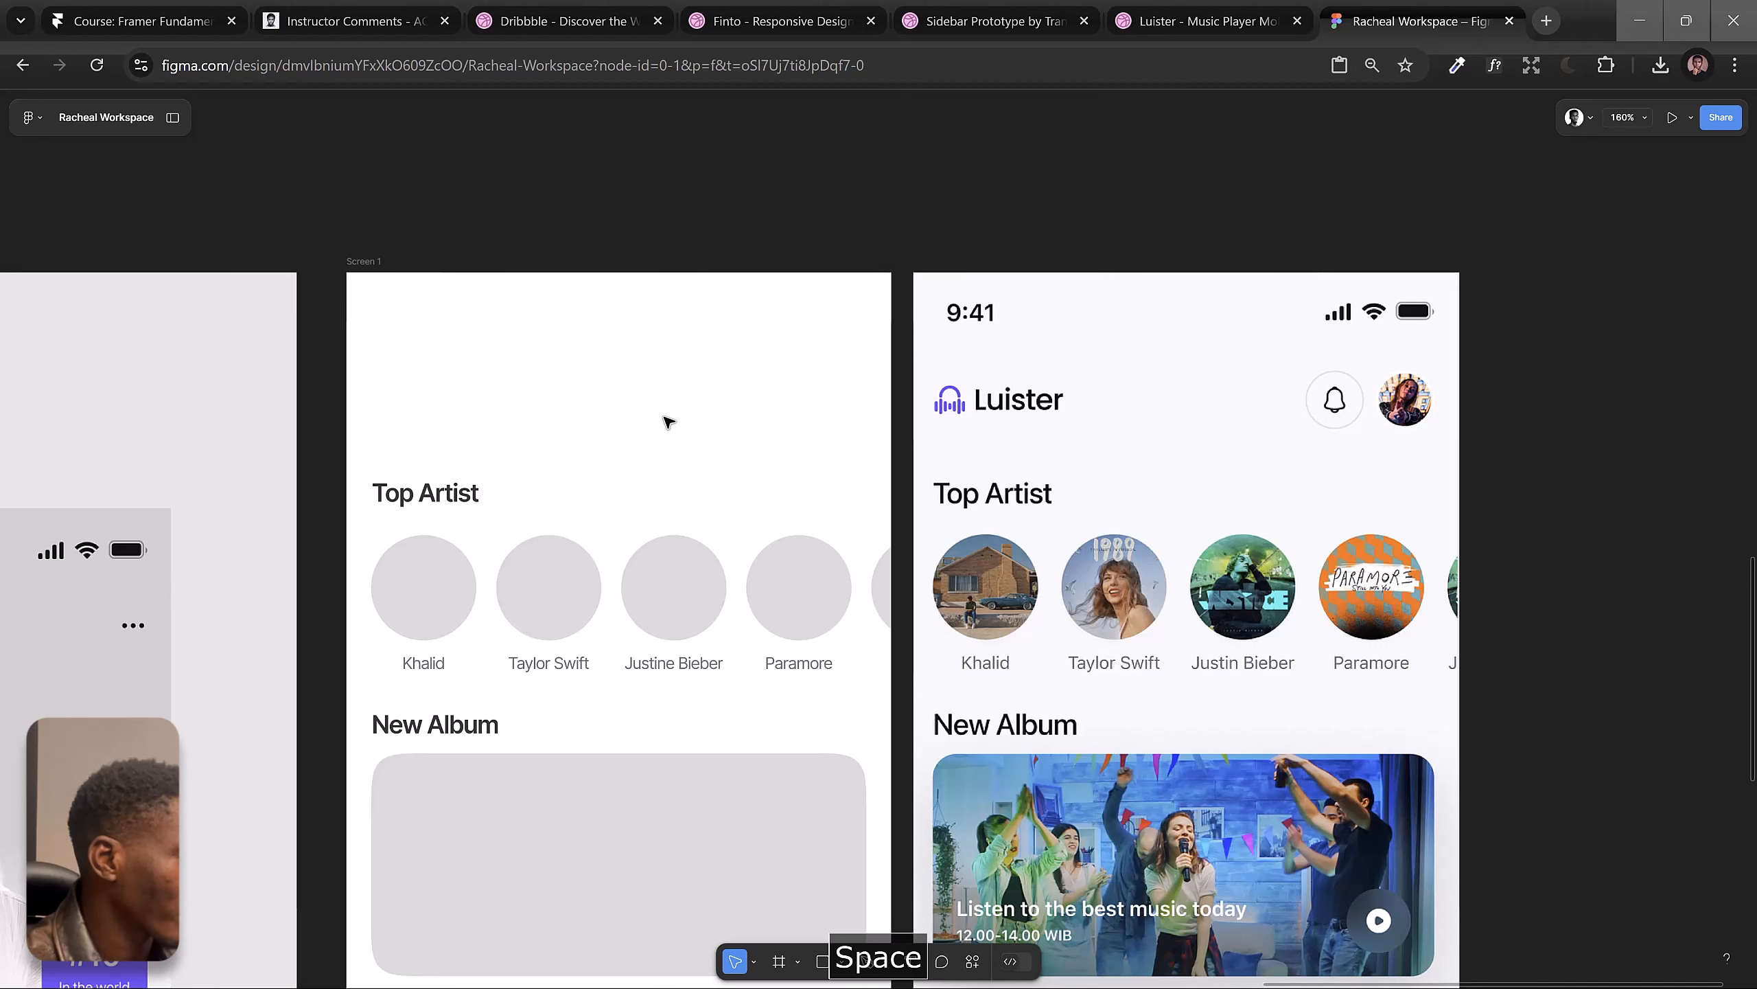
key(shift+r)
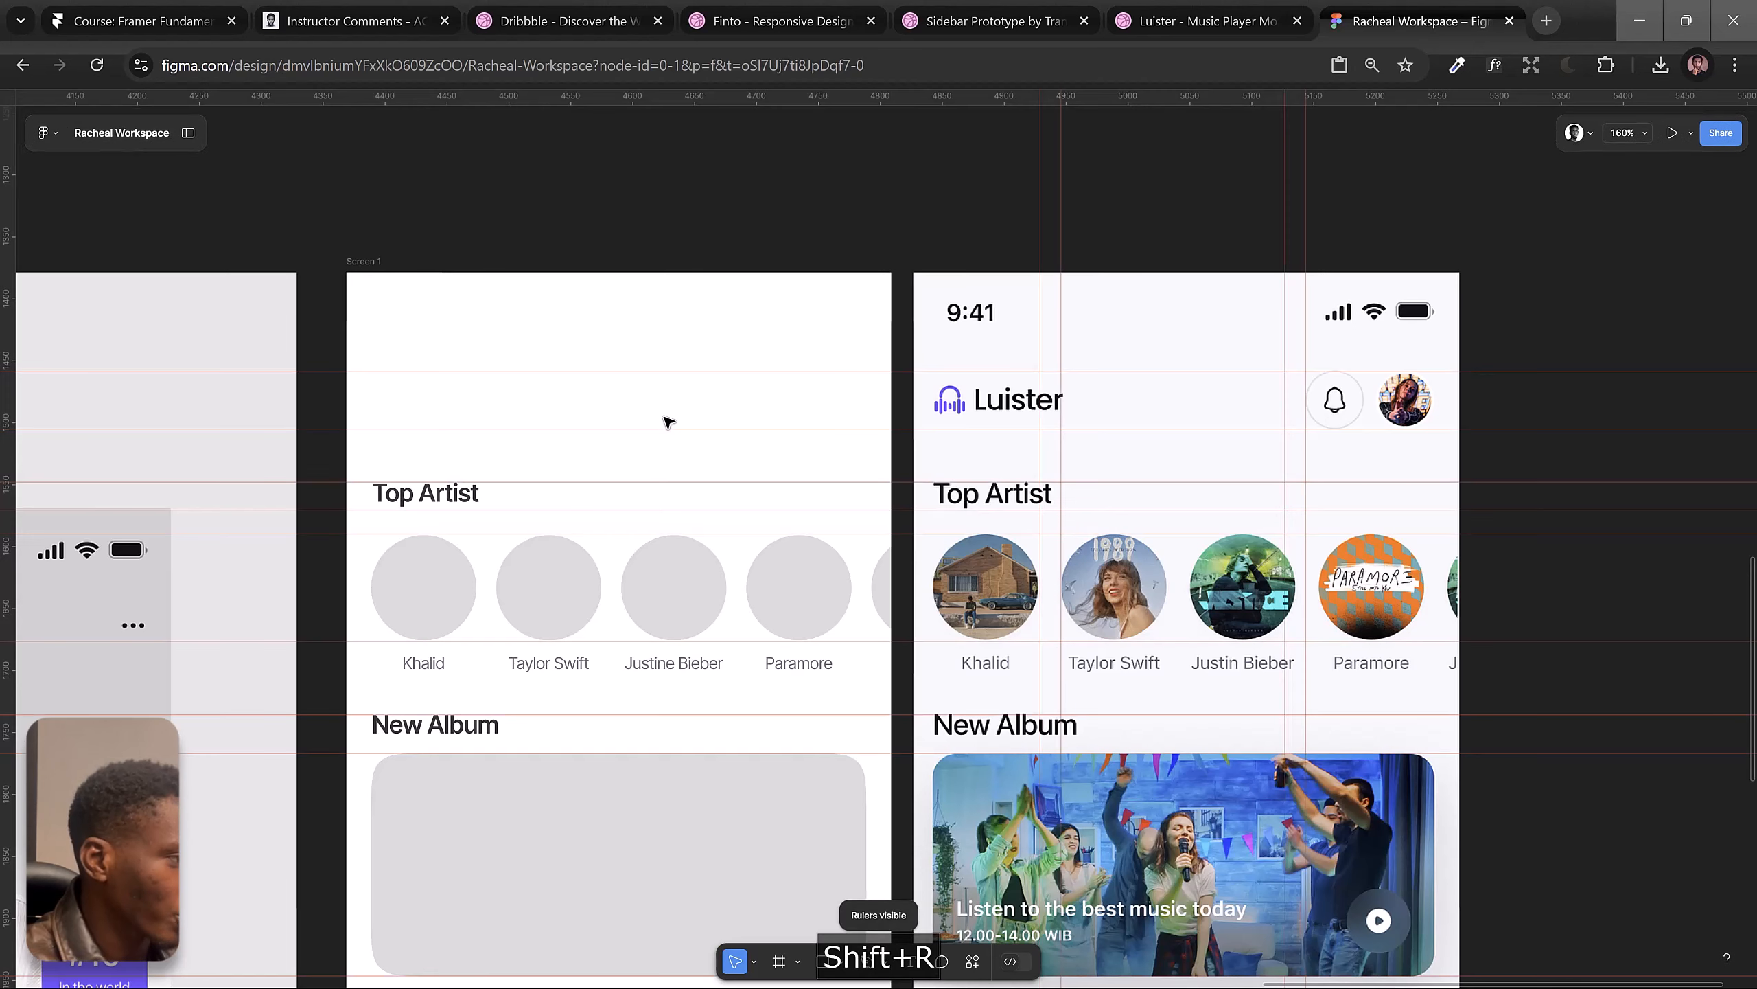
key(o)
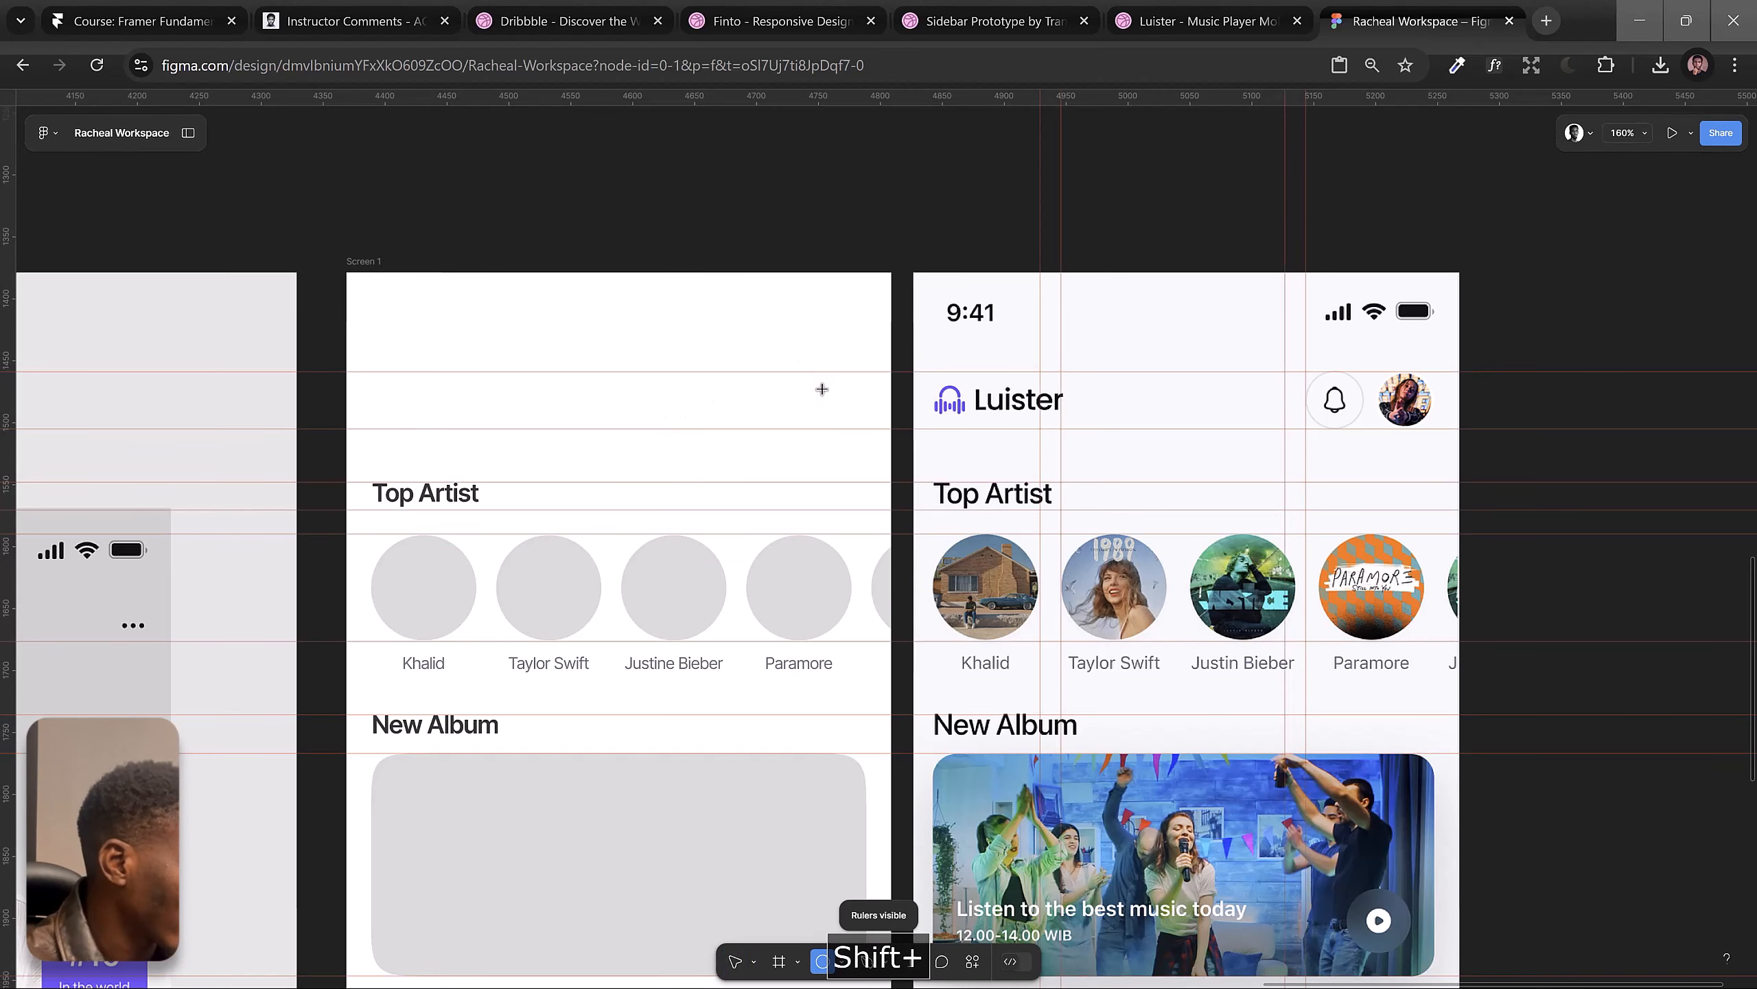
mouse_move(811, 376)
mouse_down()
mouse_move(864, 429)
mouse_move(840, 372)
mouse_move(847, 408)
mouse_move(797, 405)
mouse_up()
shift+click(849, 404)
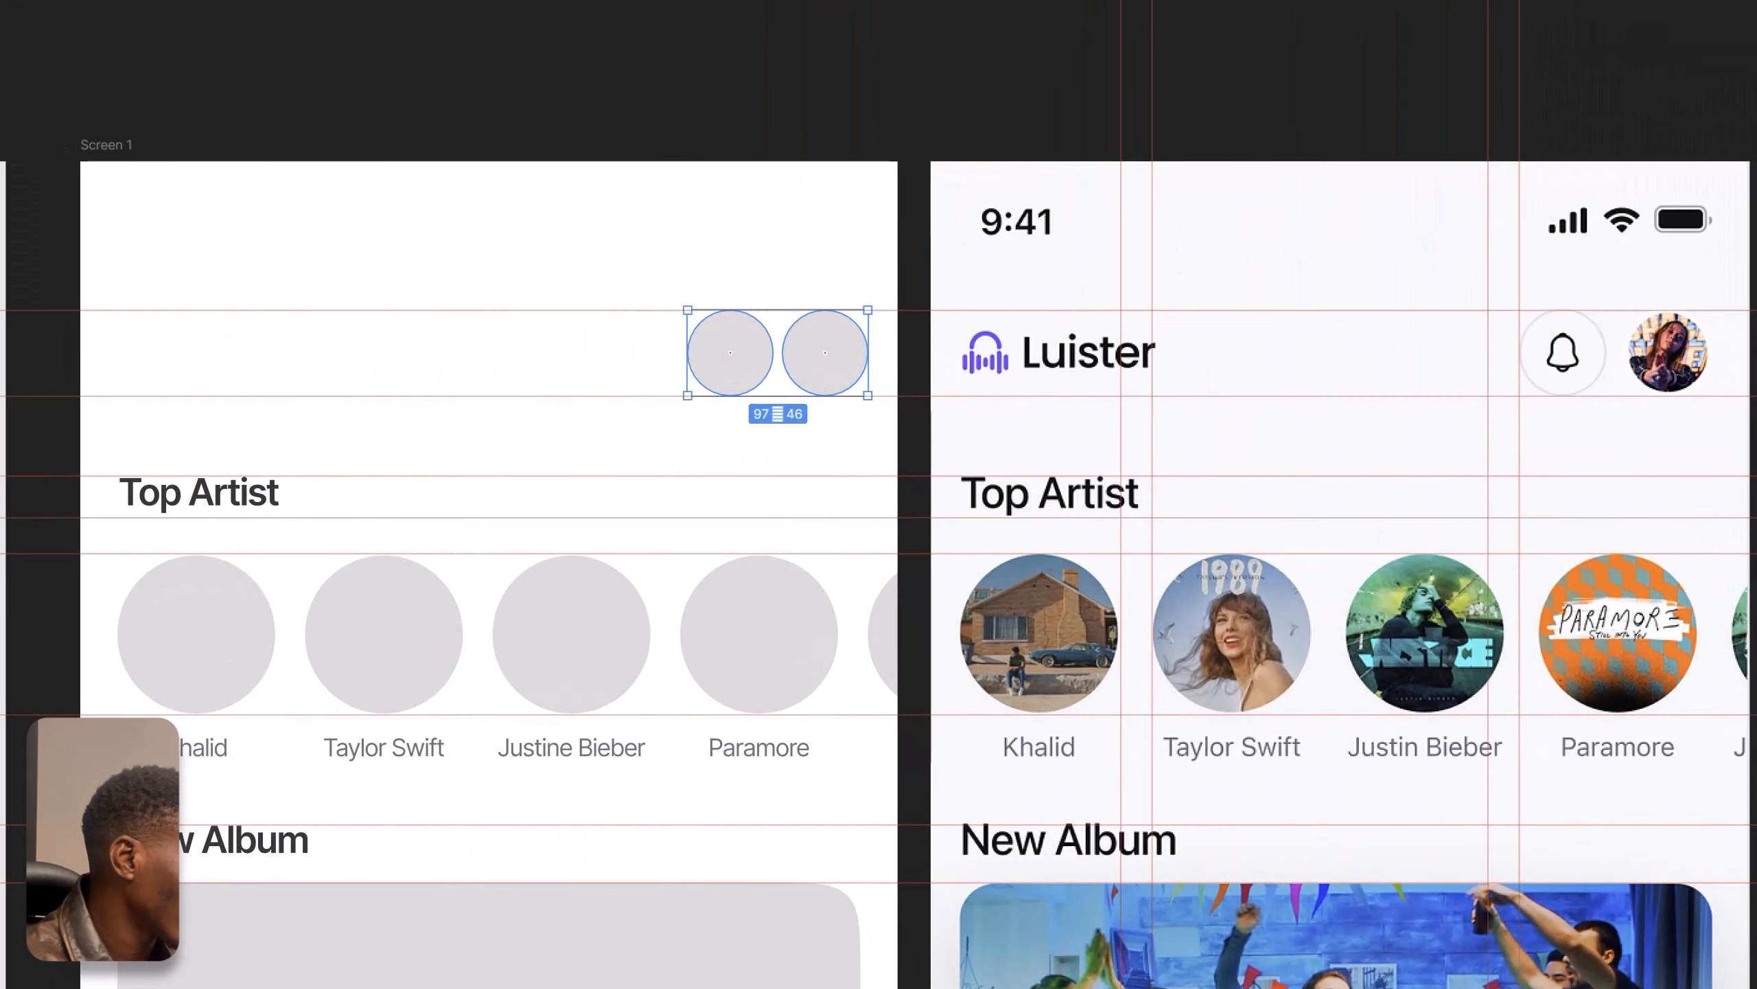
Step: Set the gap between the two header circles to 8 and, using the layout grid, align the pair to the right margin
text(8)
key(Return)
key(shift+g)
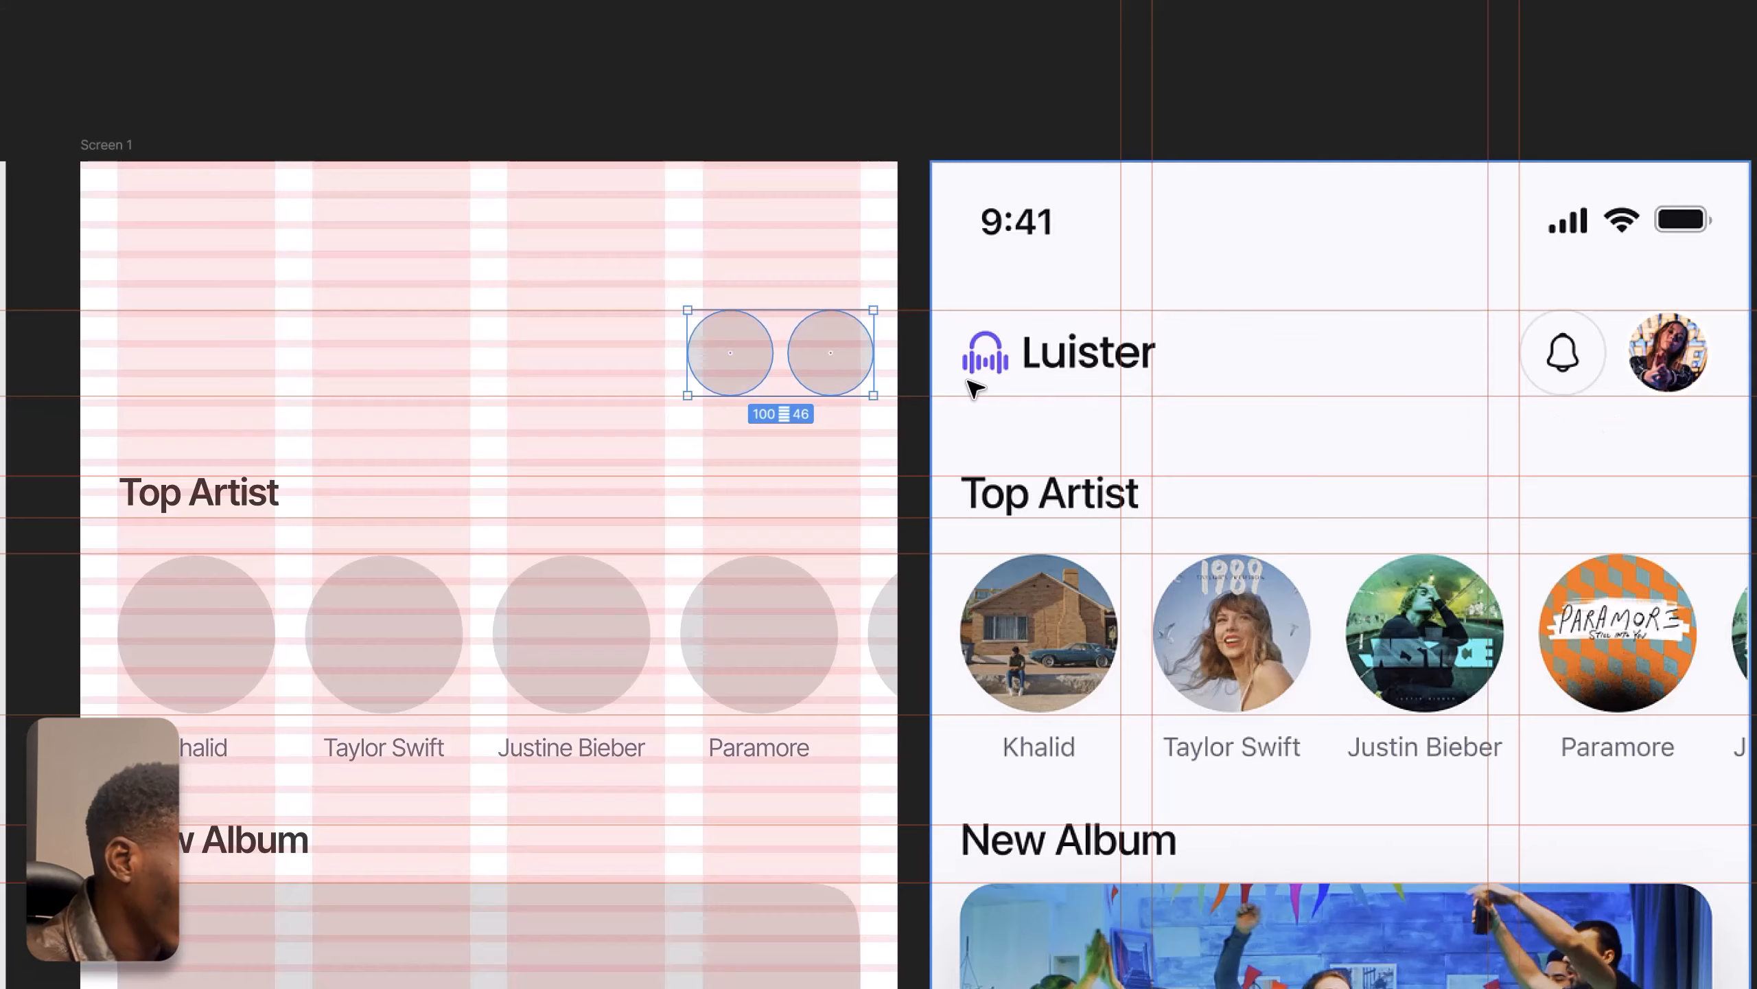
key(shift+g)
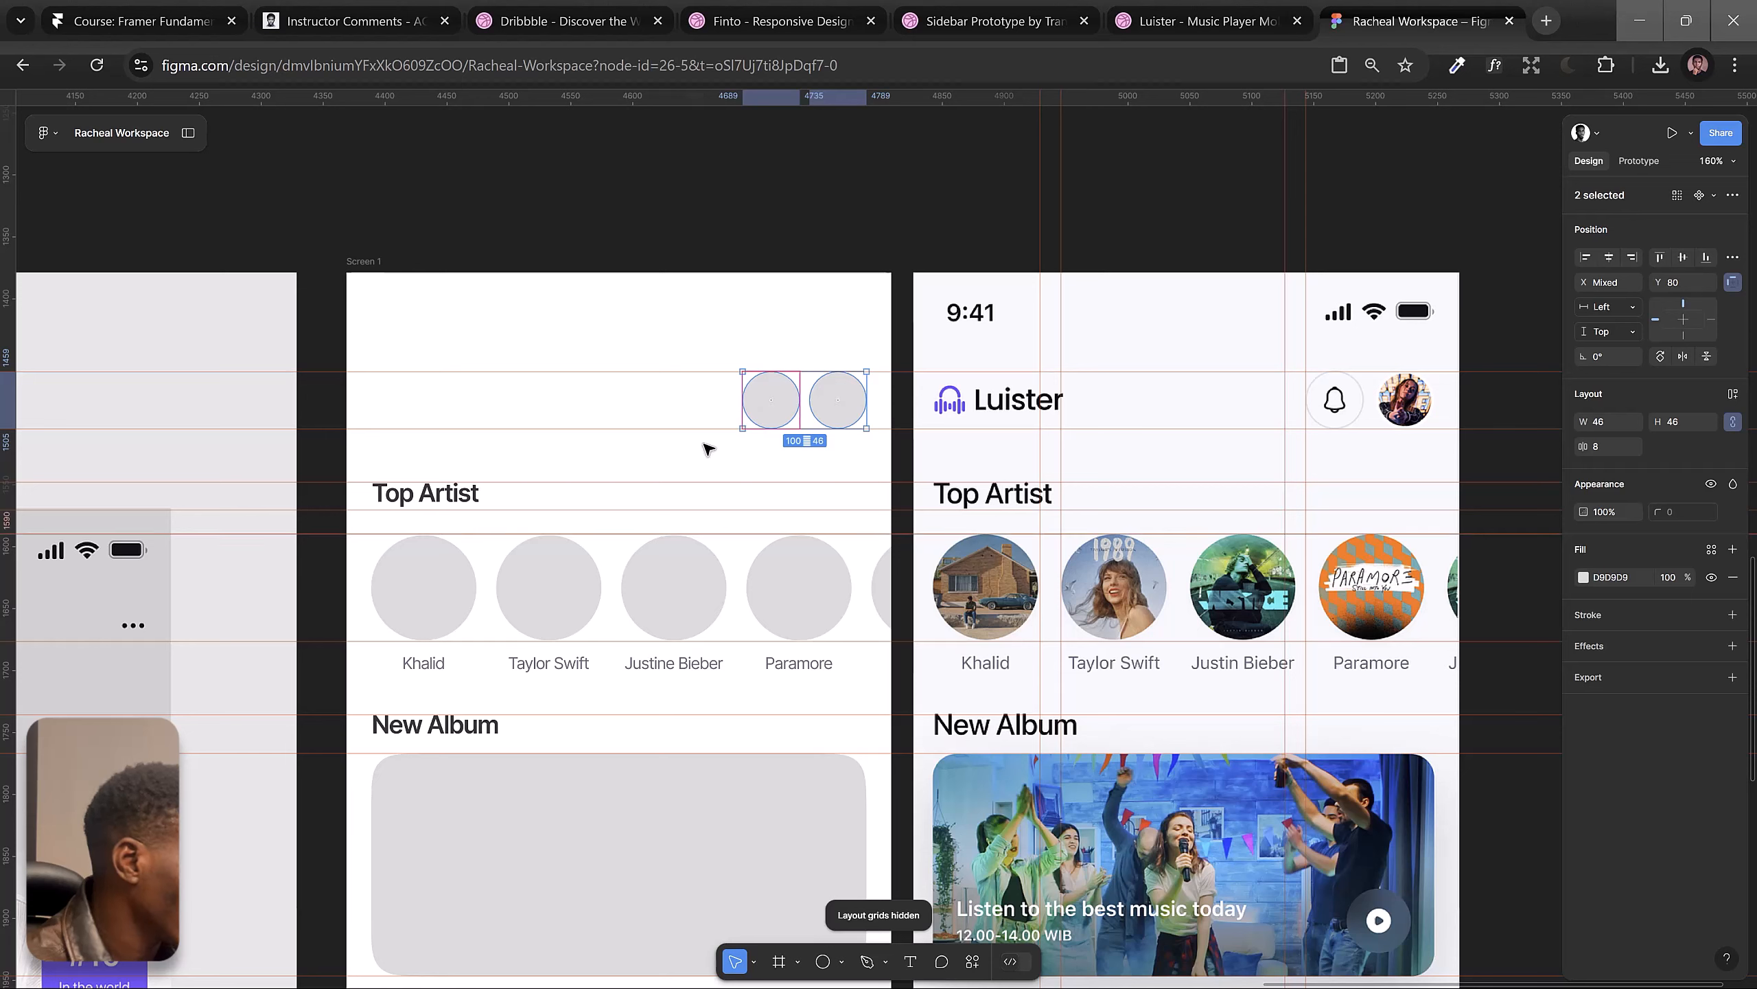
click(684, 437)
Step: Give the left header circle an inside D9D9D9 stroke of 1 and remove its fill
click(762, 401)
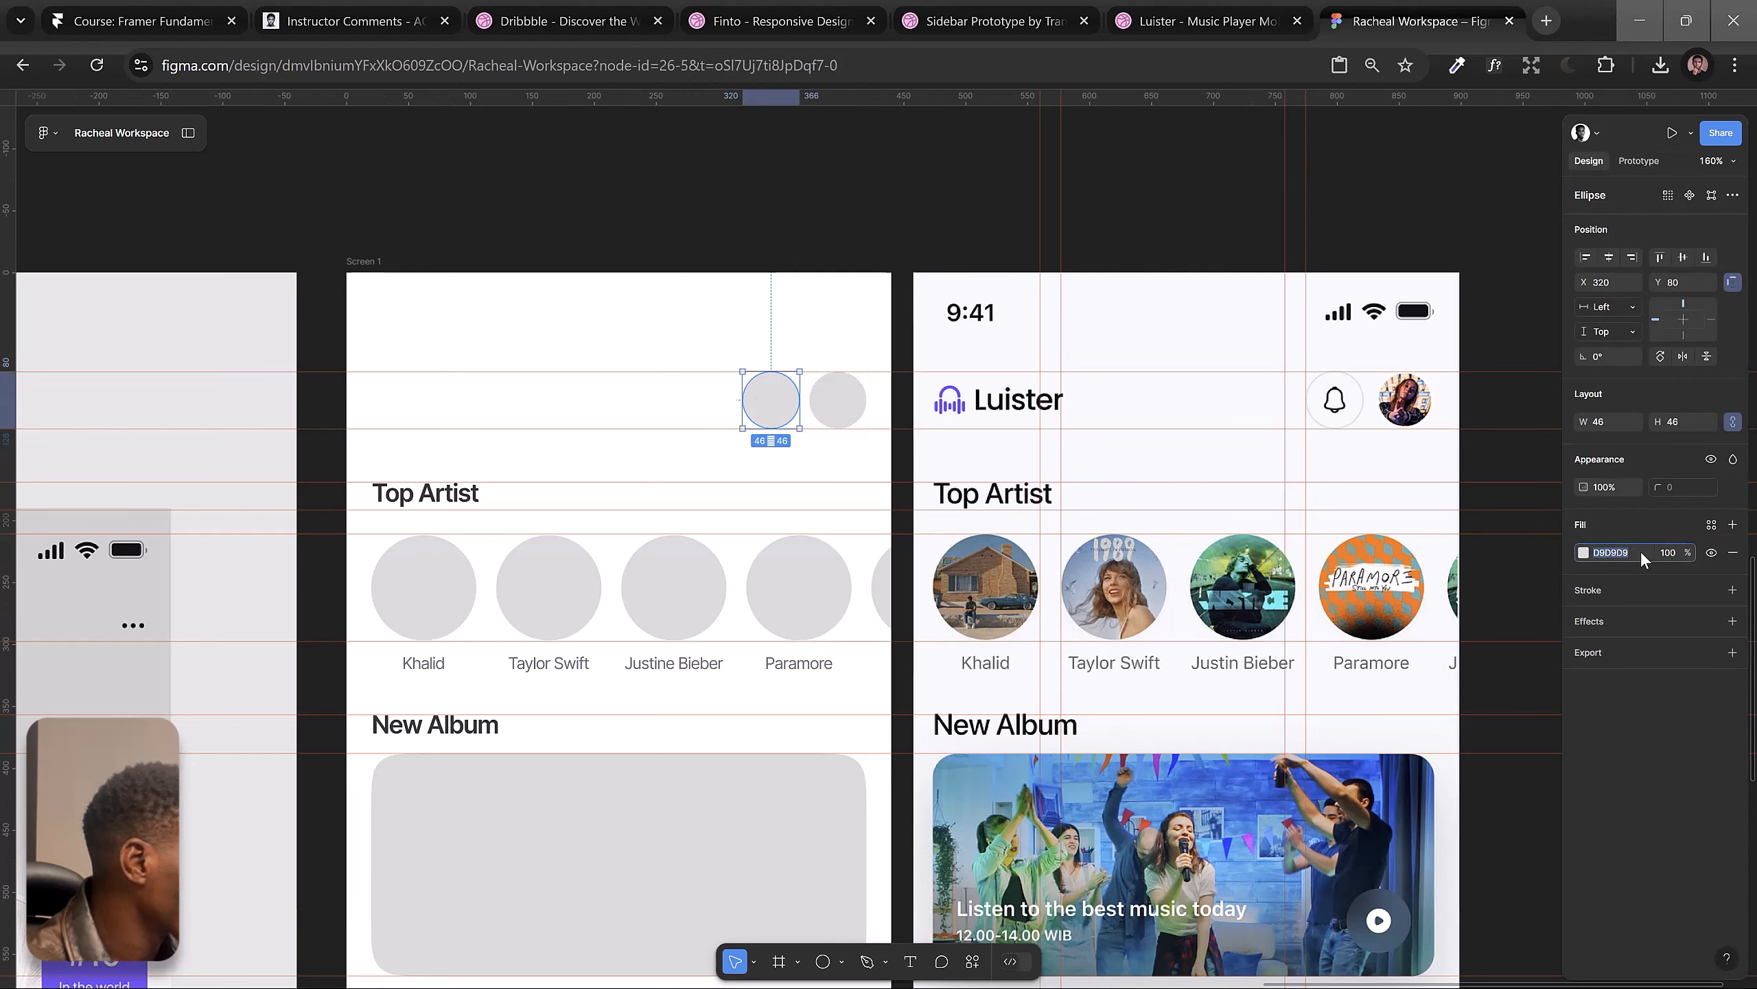
key(ctrl+c)
click(1632, 588)
click(1642, 612)
key(ctrl+v)
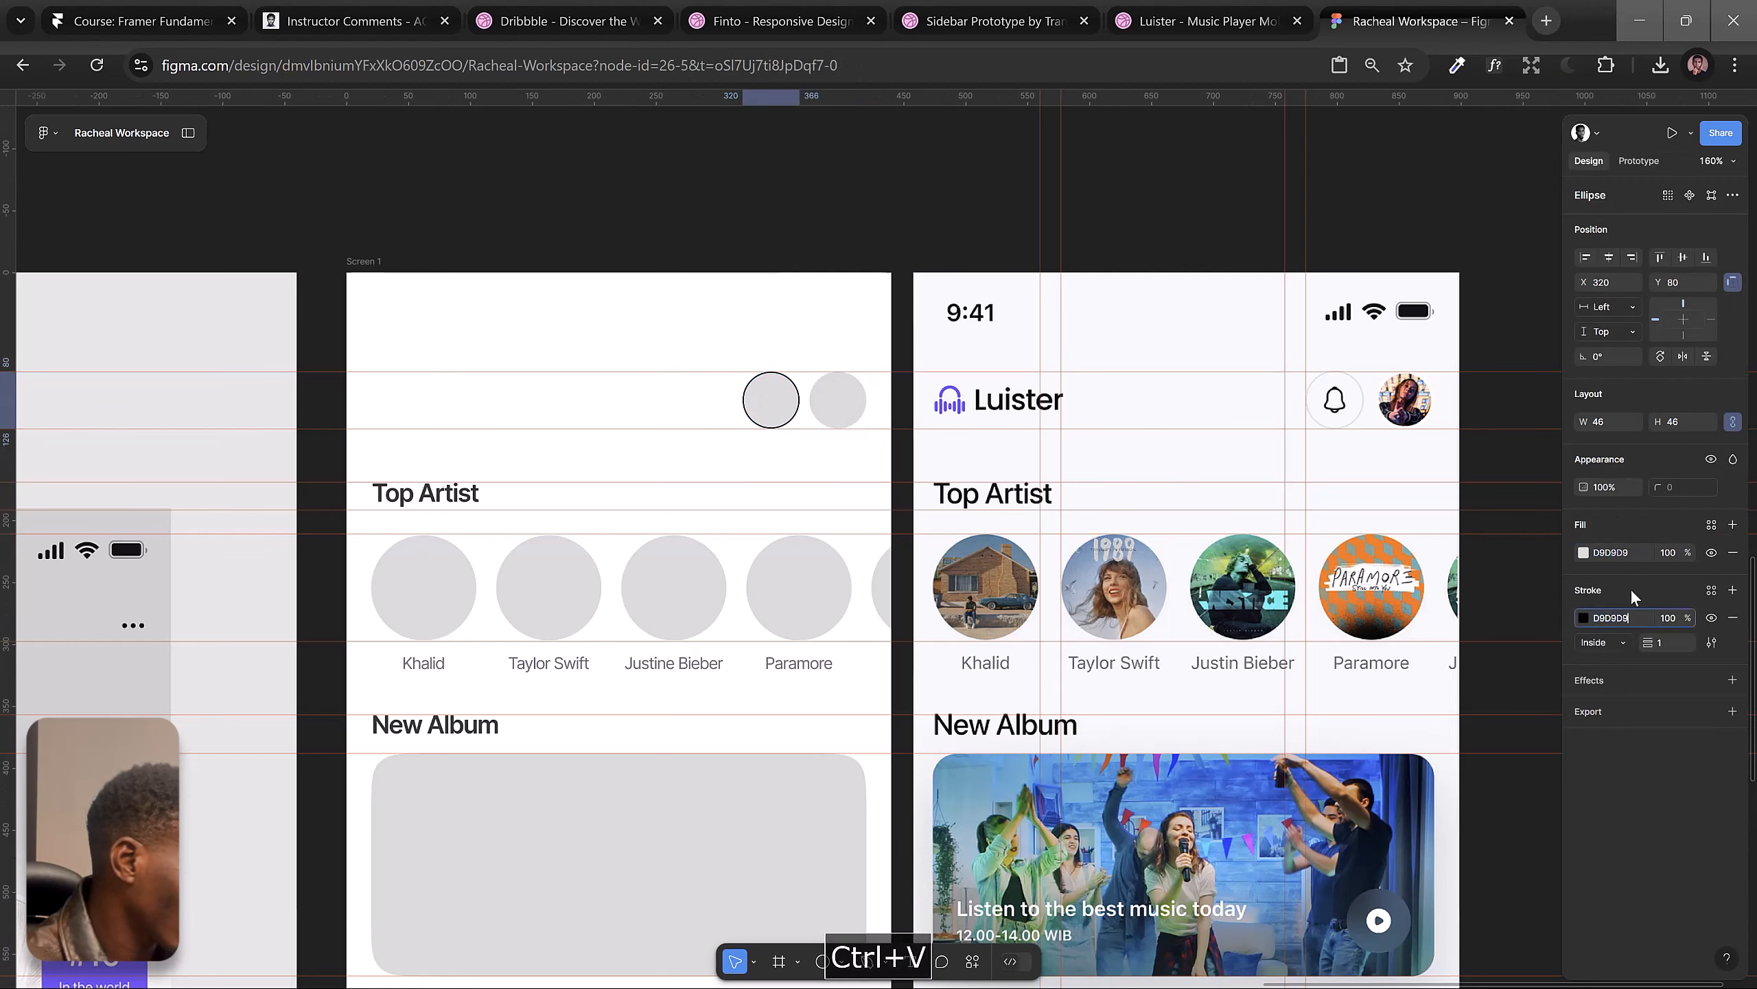
key(Return)
click(1732, 552)
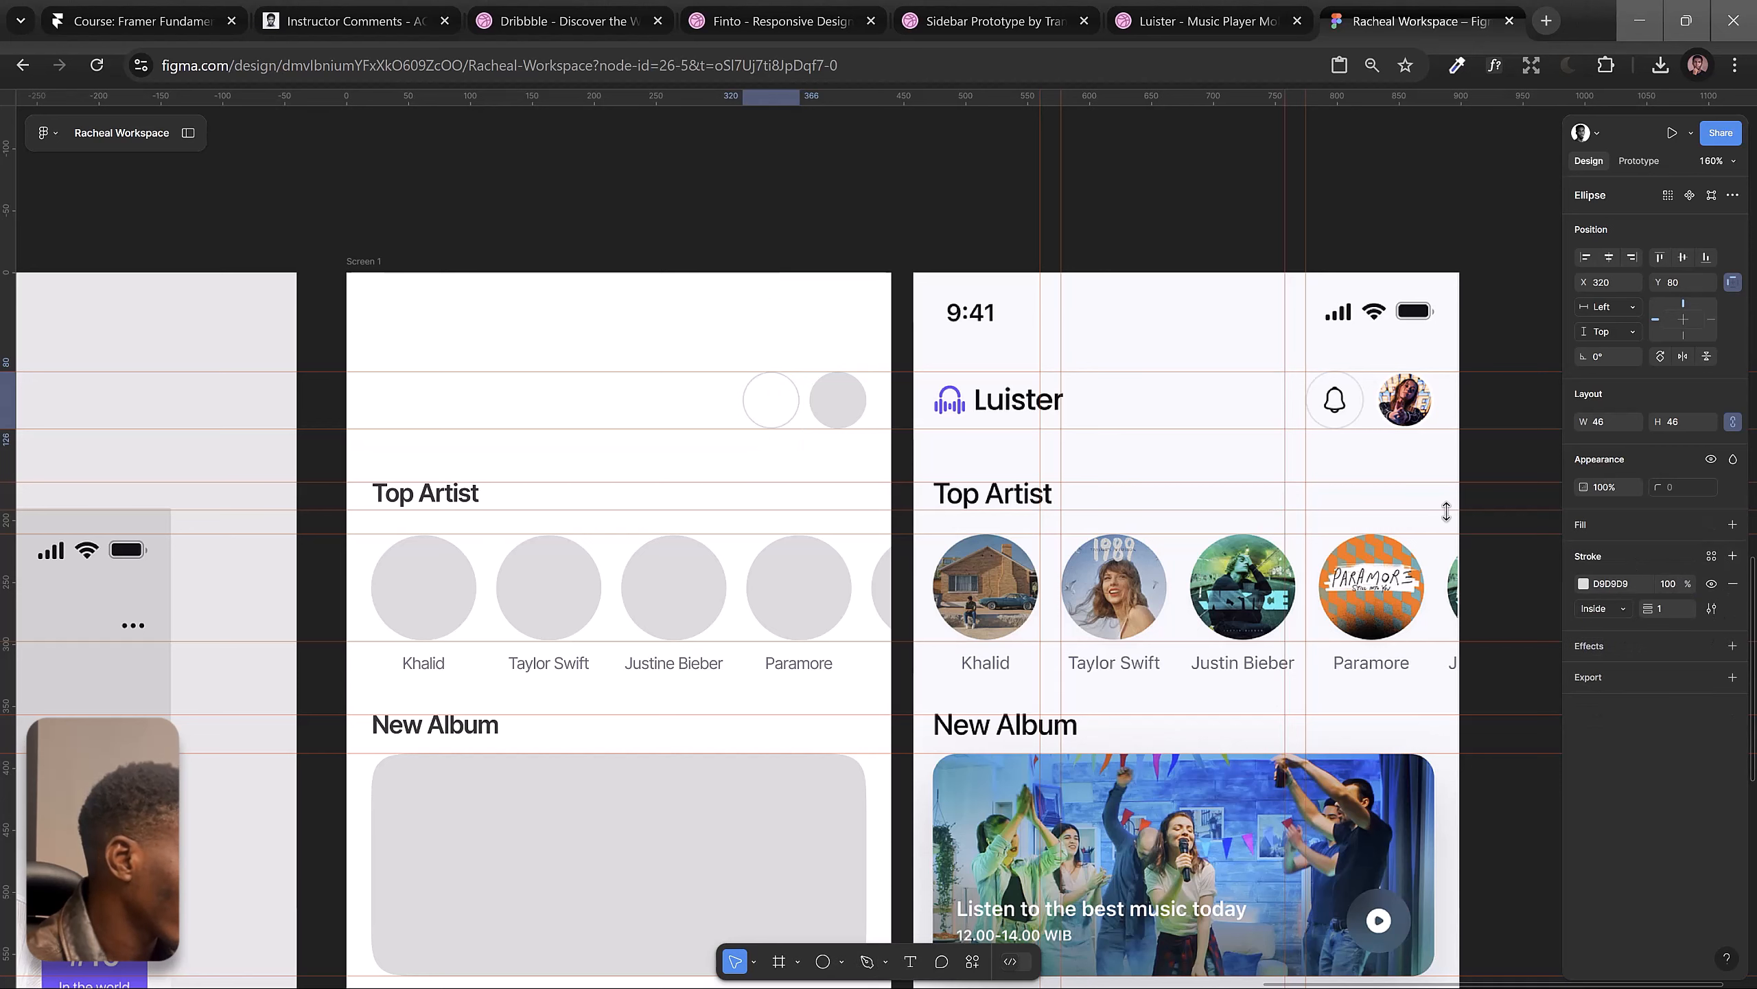
click(760, 220)
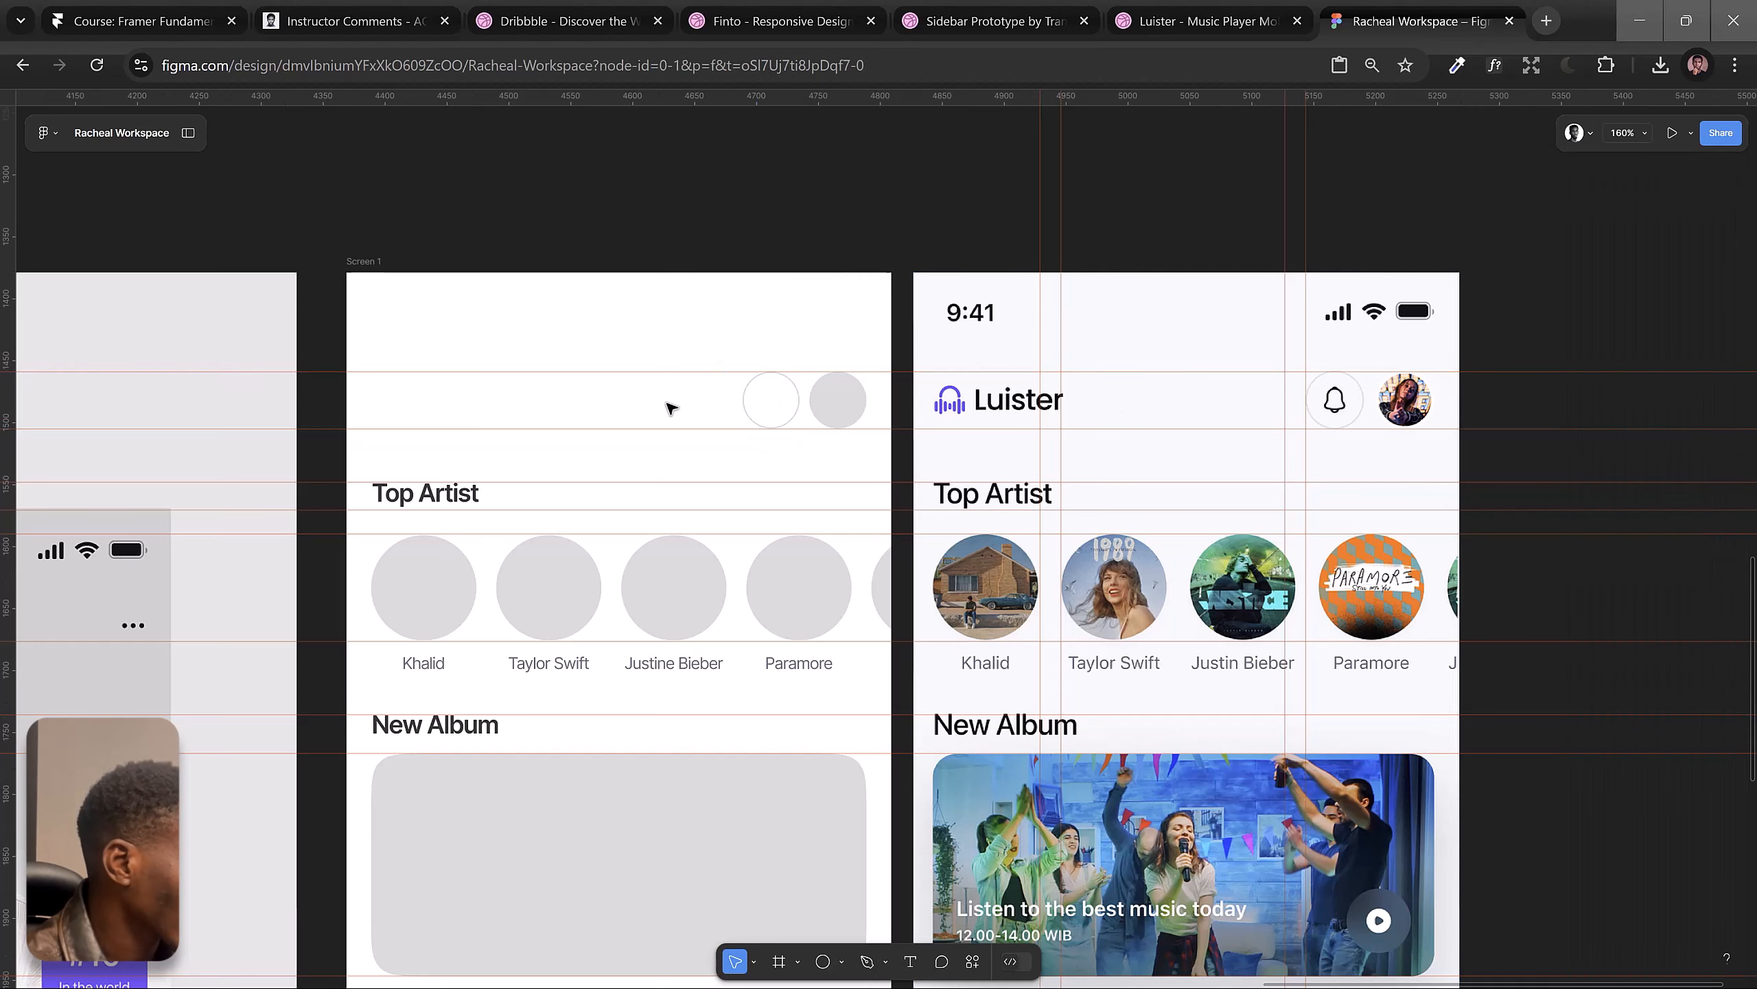
Step: Duplicate the "Top Artist" heading up into the header at Y 92 and change its text to "Luister"
ctrl+click(420, 497)
drag(420, 497, 437, 400)
double_click(437, 398)
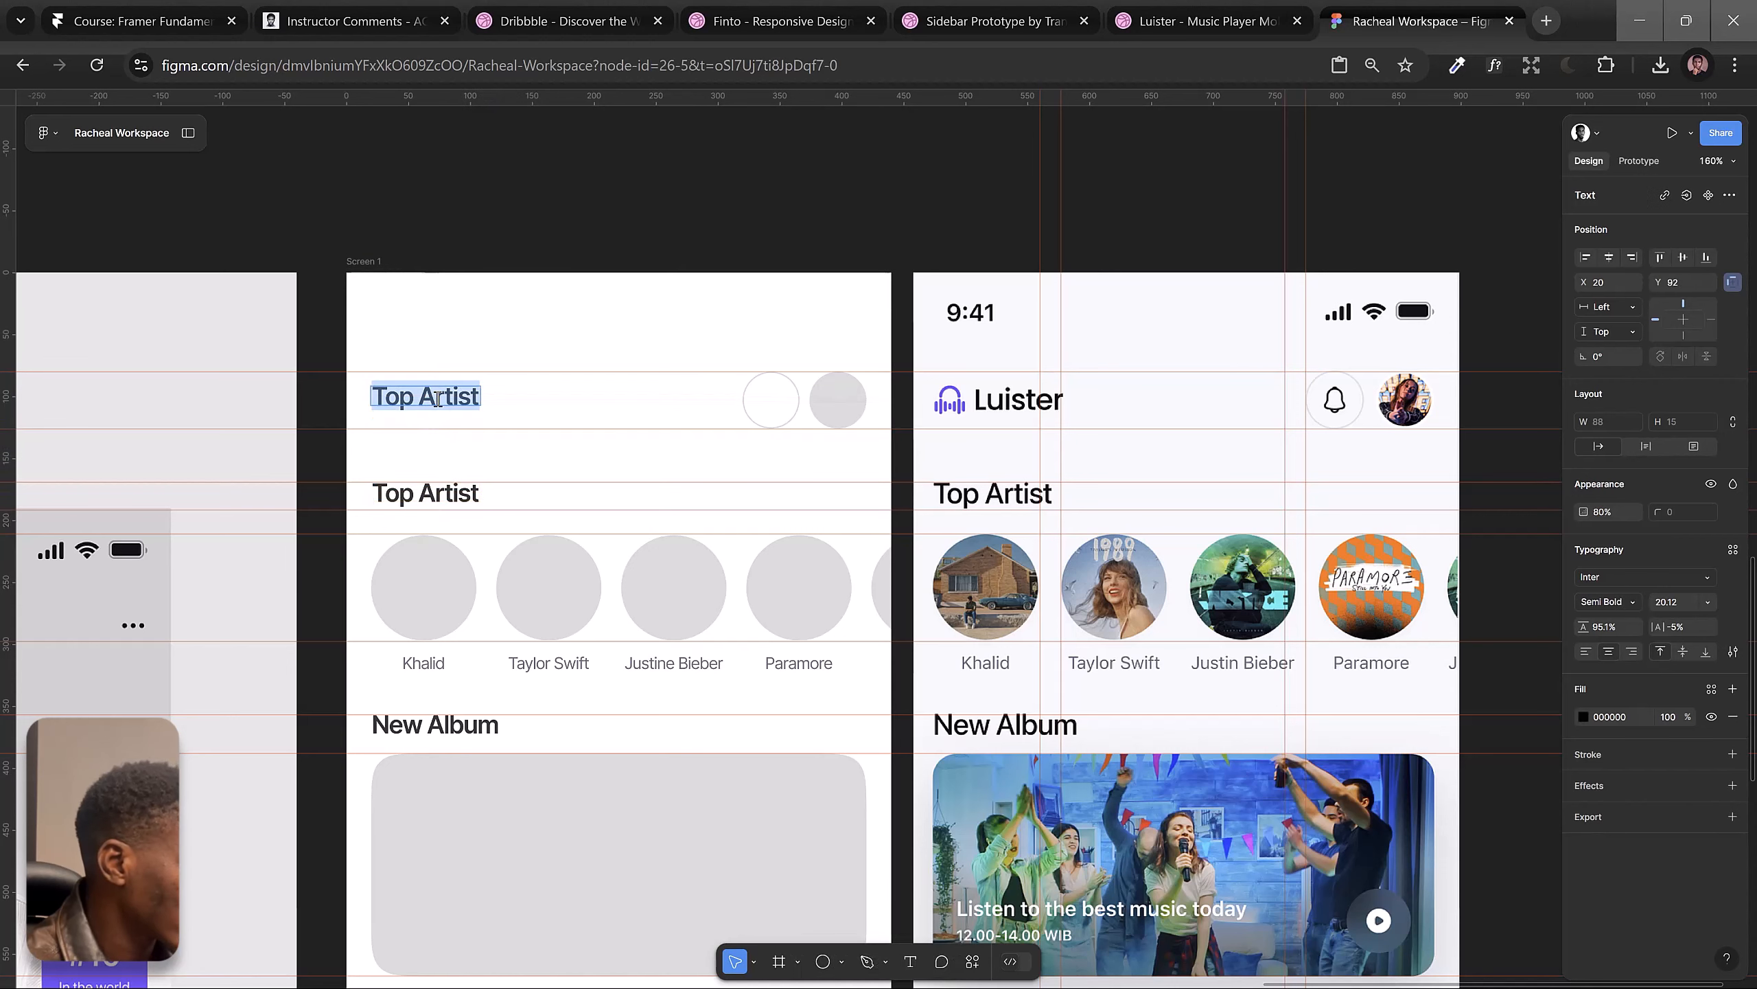
text(Luiser)
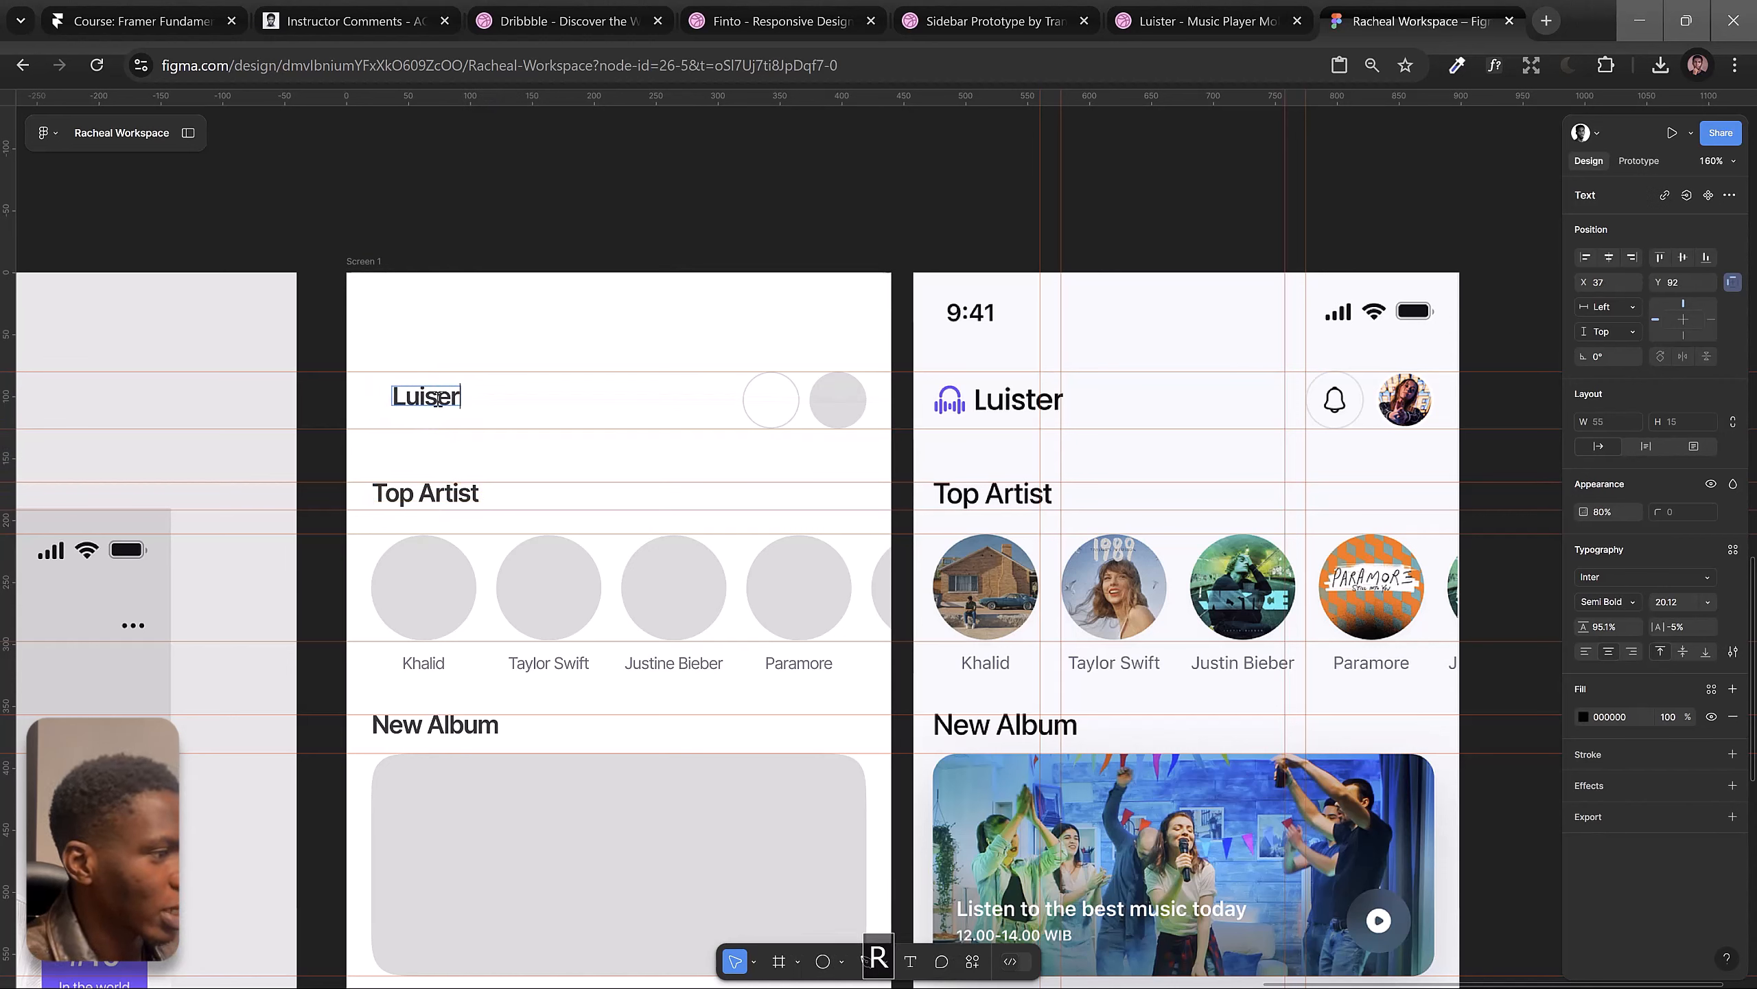
click(437, 398)
text(t)
key(Escape)
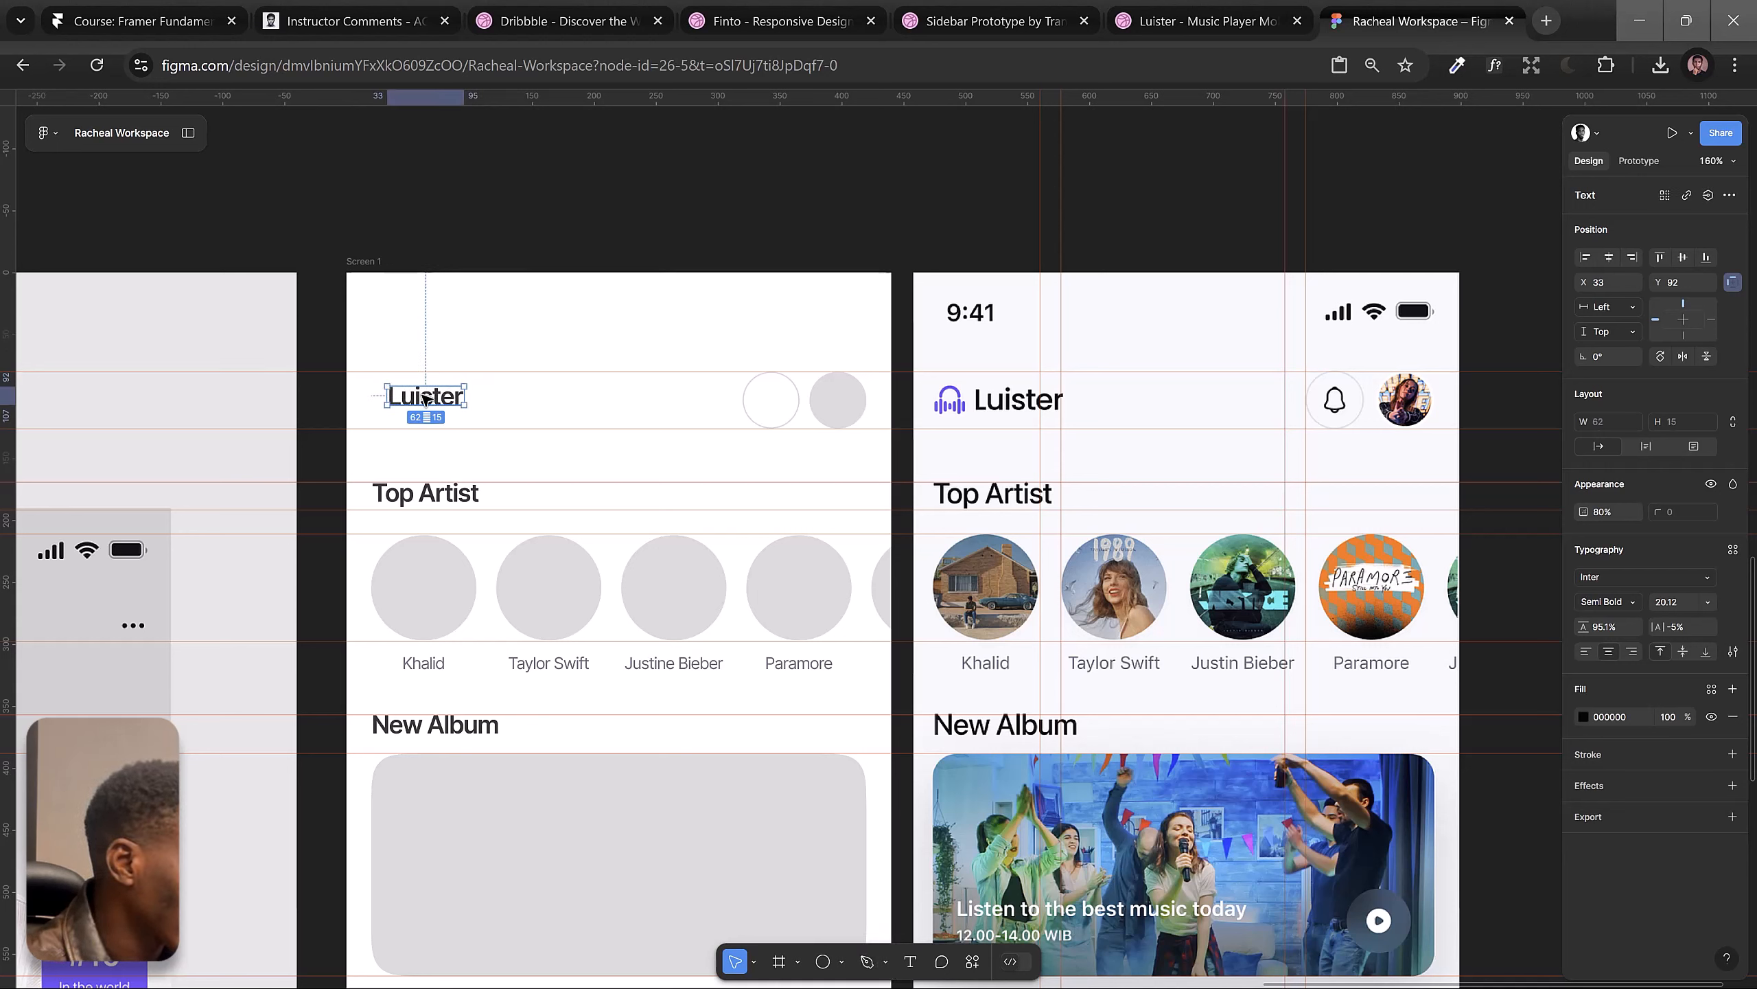
Step: Place the "Luister" title over the reference's logo text and match it by setting the font size to 23.12
drag(423, 400, 1010, 405)
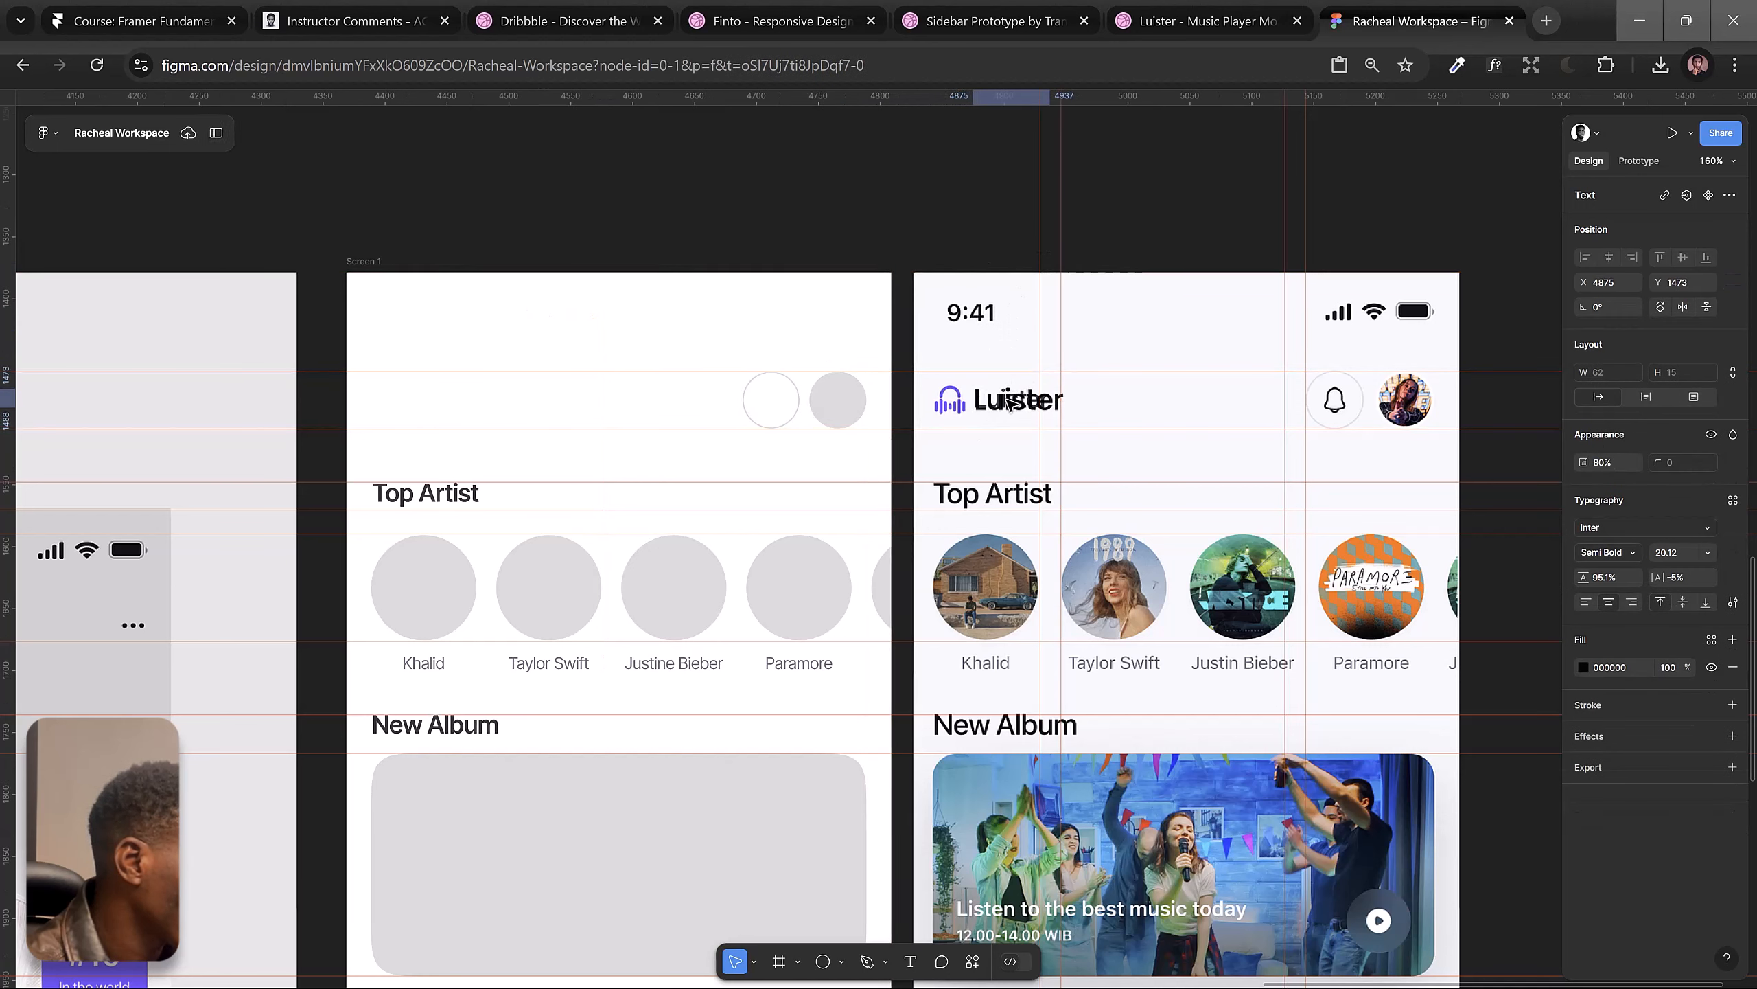
click(1688, 552)
key(Up)
key(Up)
key(Up)
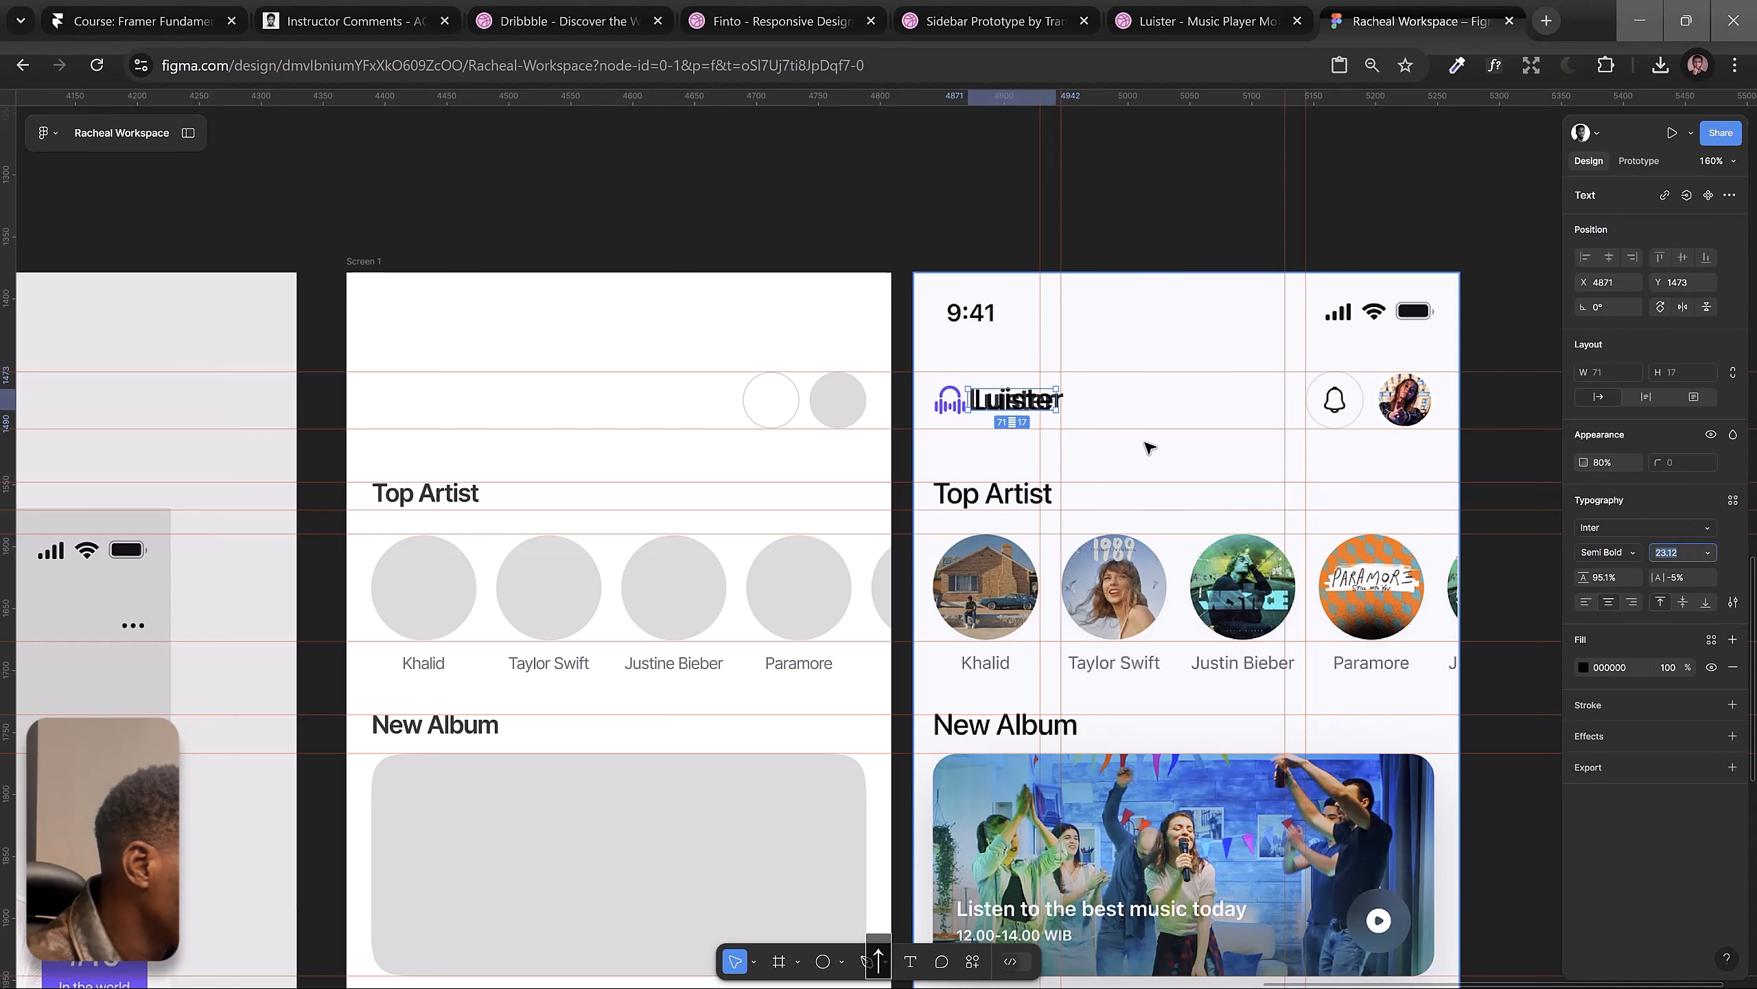
click(1015, 409)
drag(1014, 401, 1019, 402)
key(Up)
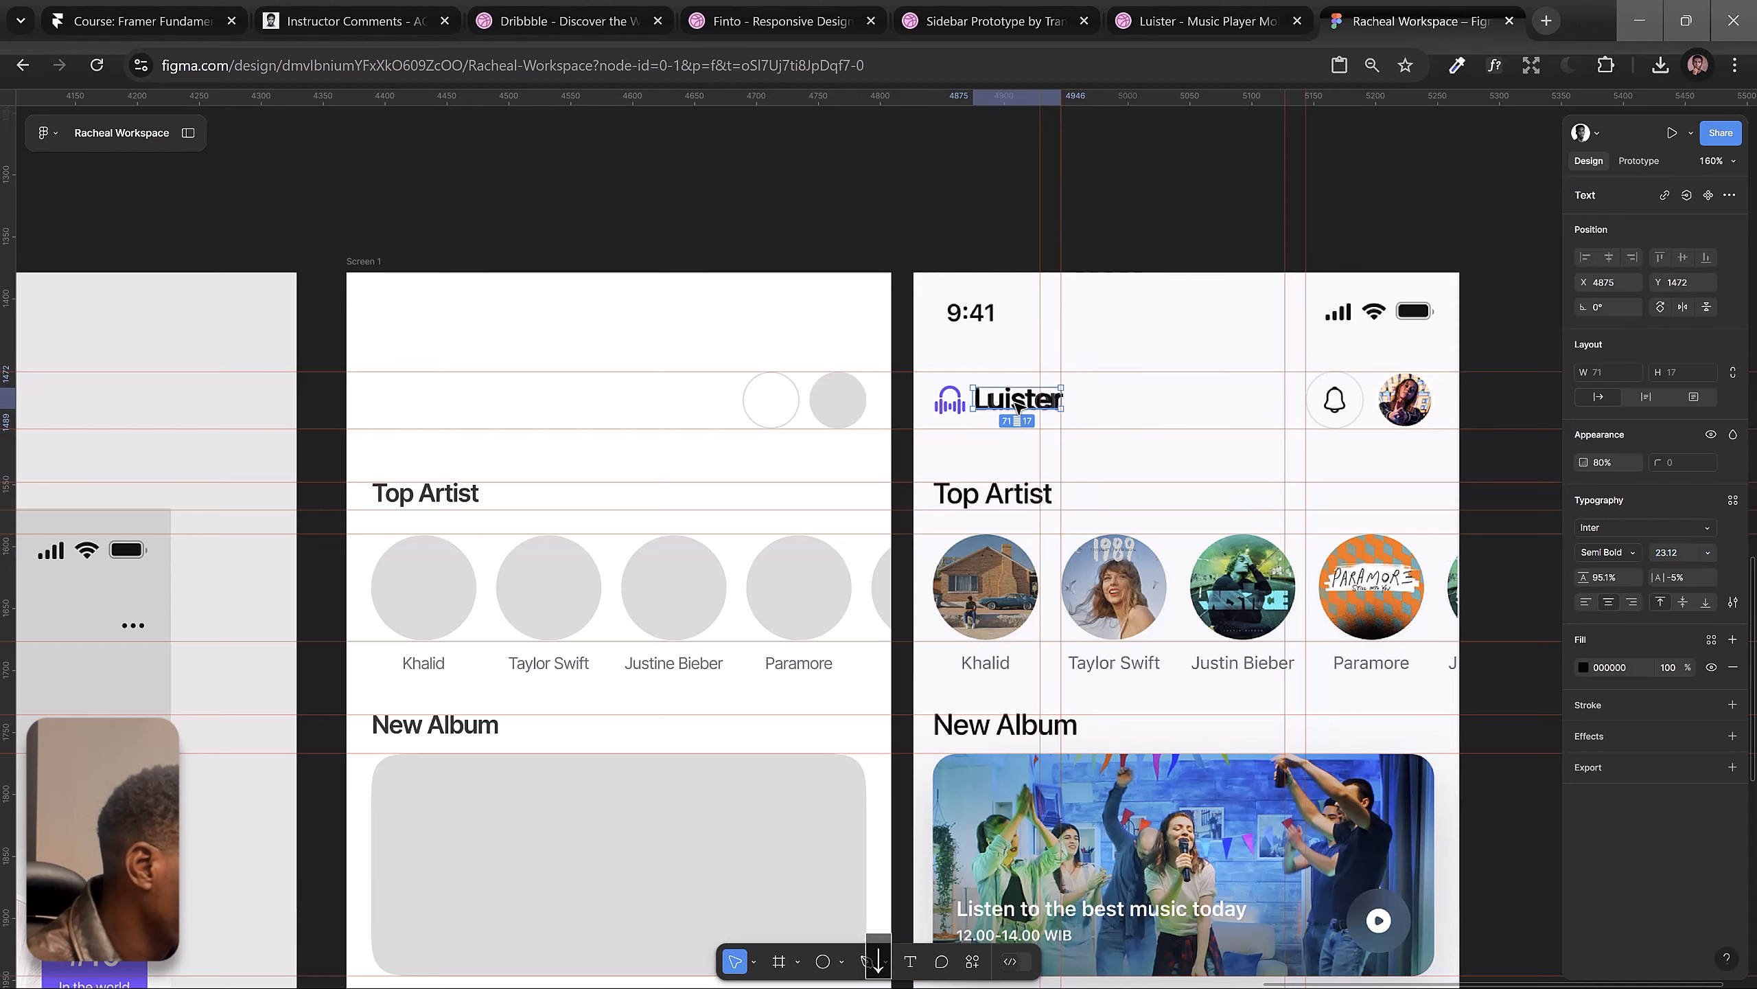
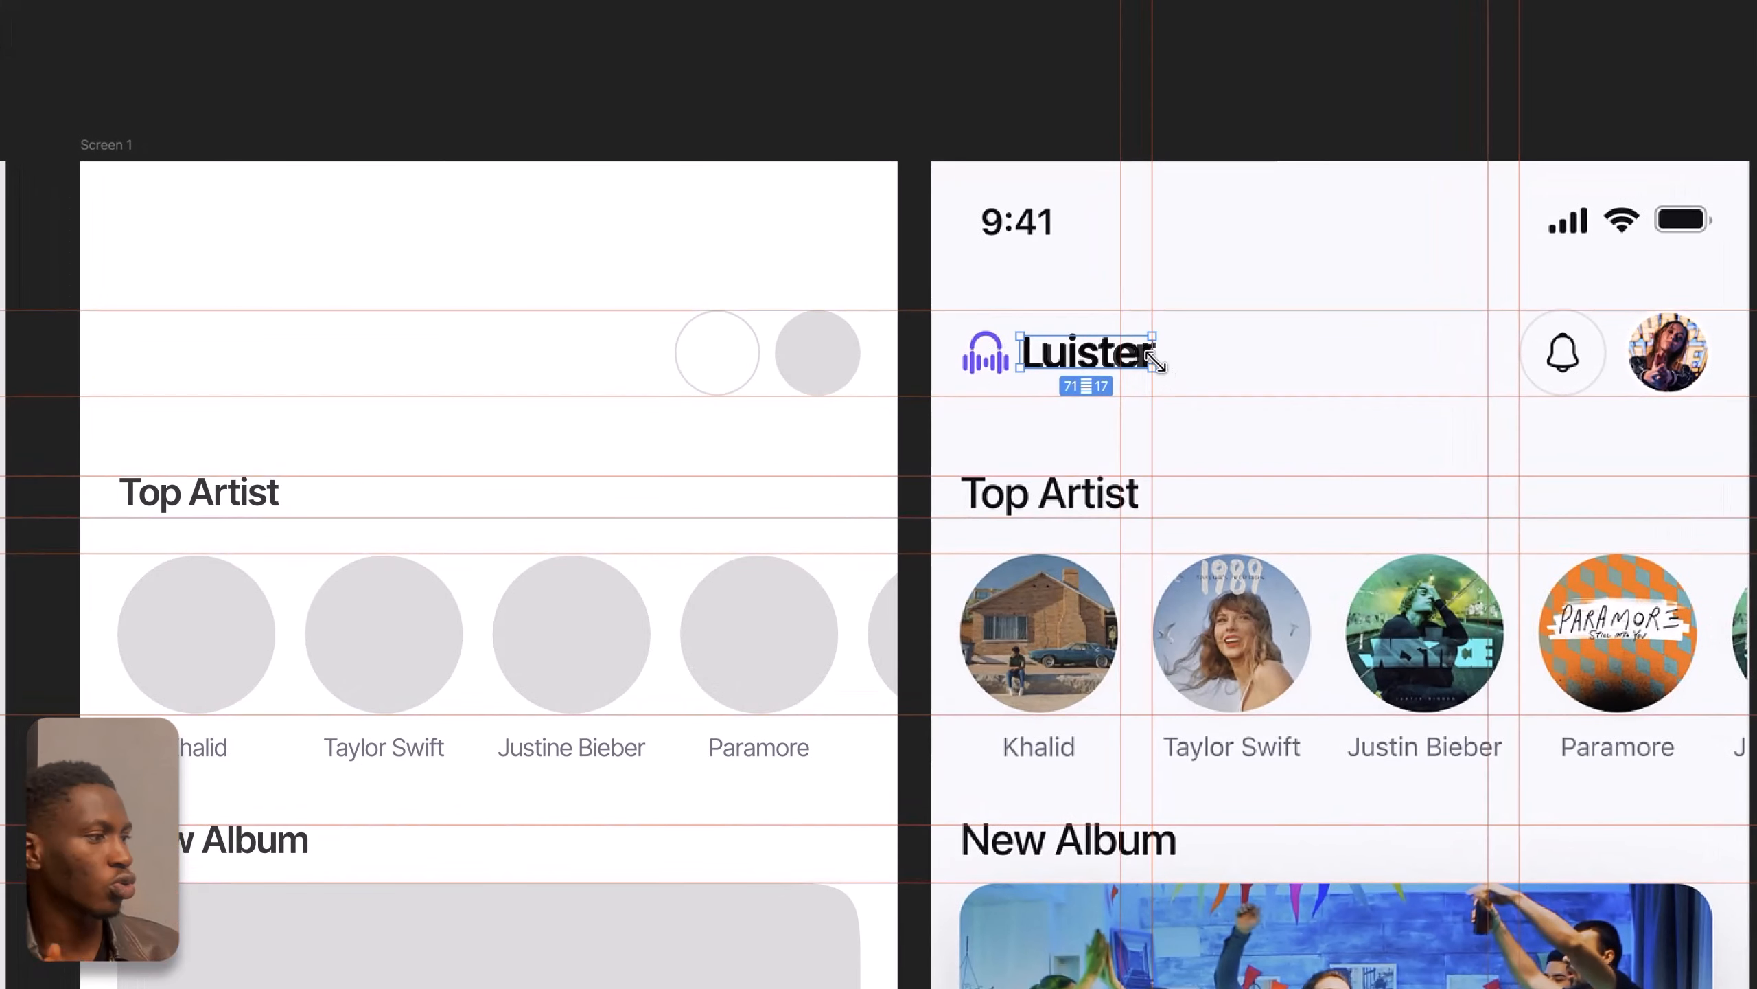
Step: Move the "Luister" title back into Screen 1's header, leaving room for the logo icon, and hide the rulers
drag(1108, 363, 243, 364)
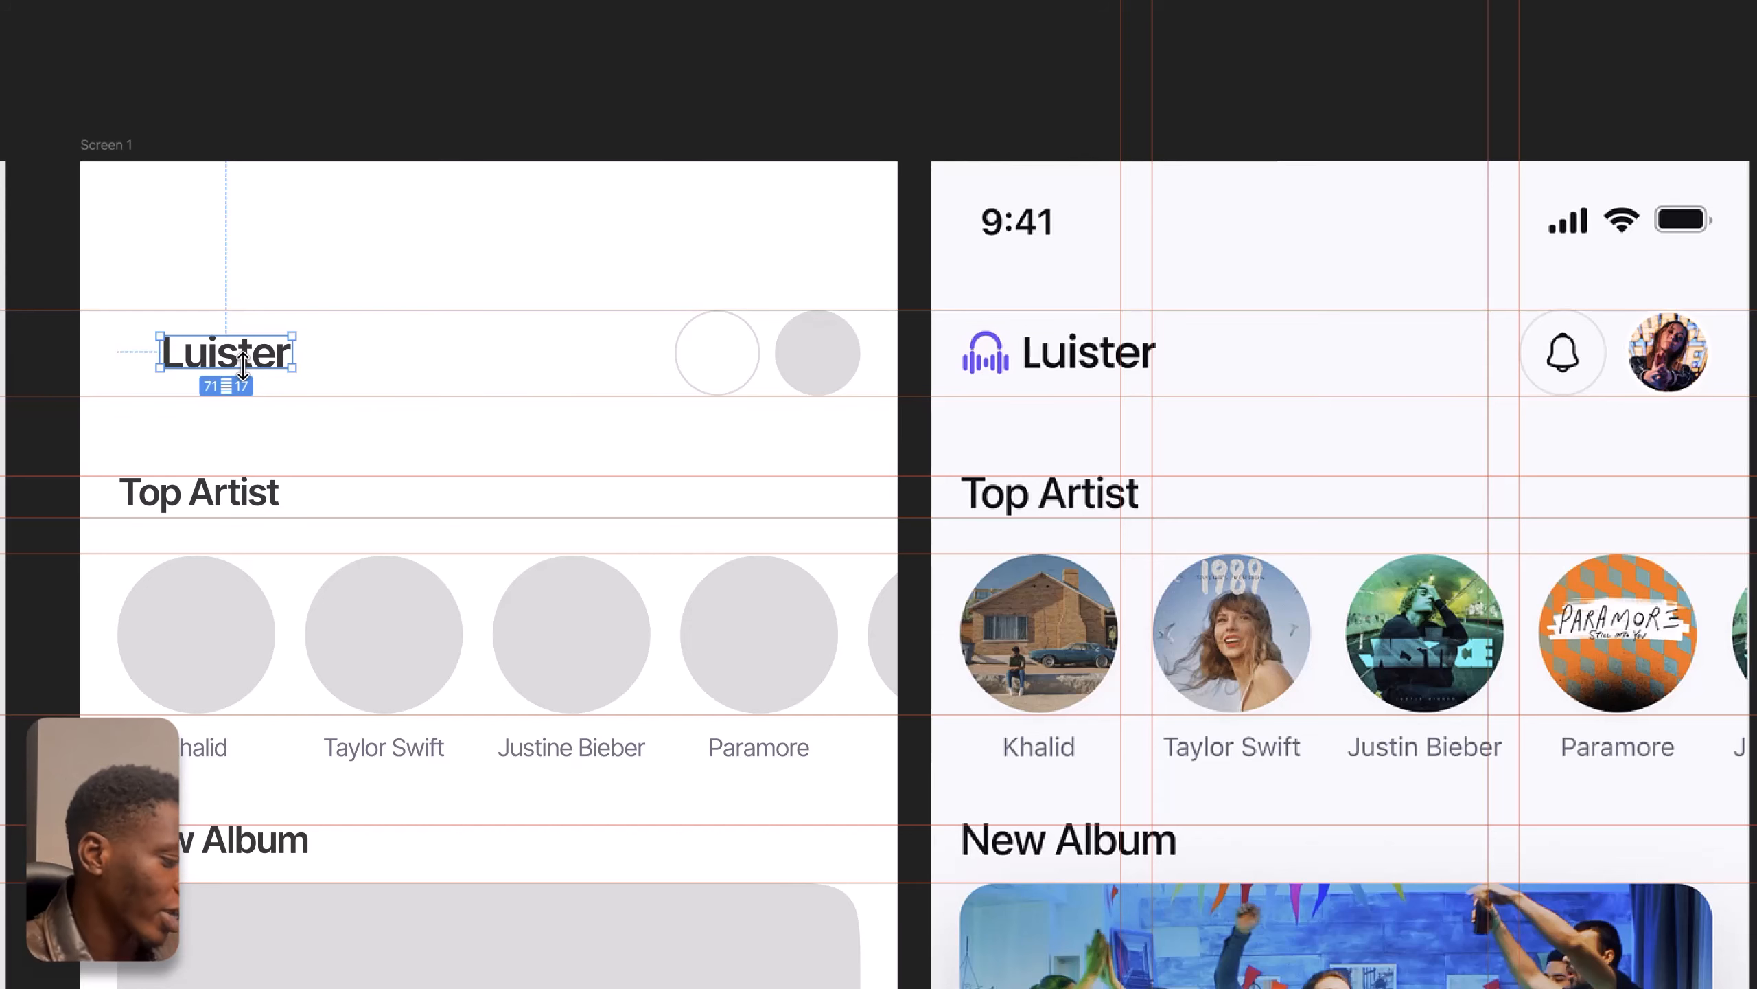
key(shift+g)
key(shift+g)
key(shift+r)
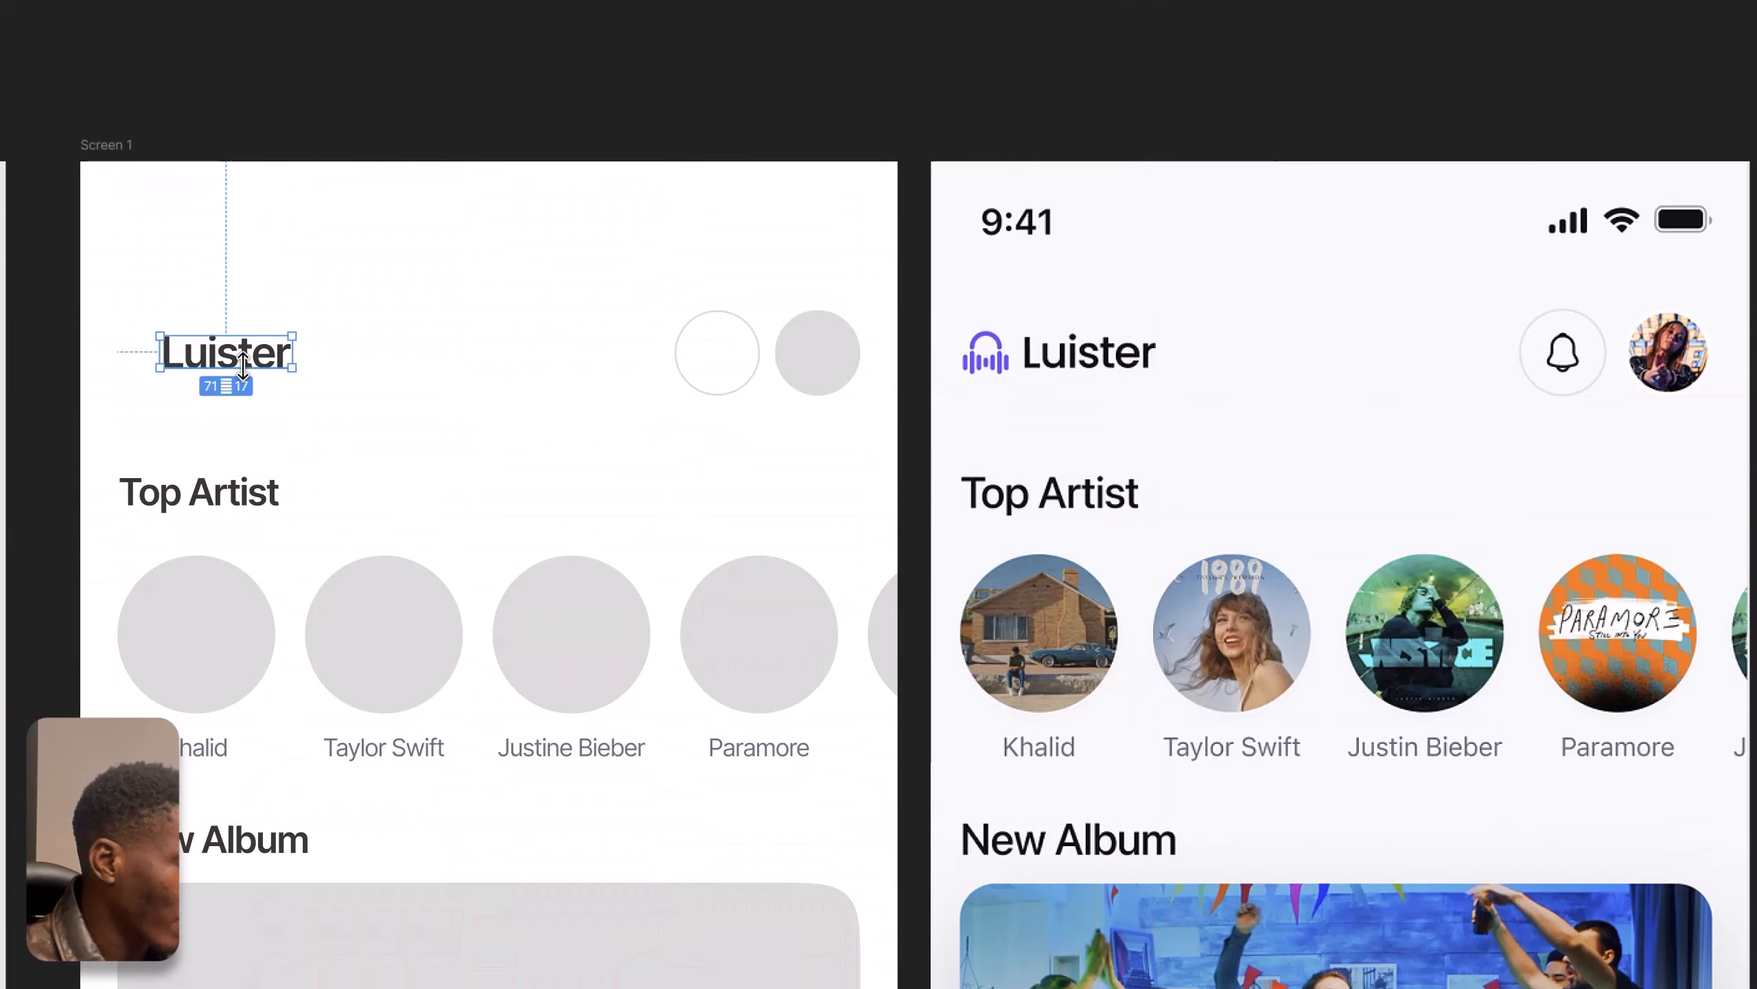
Step: Set the font weight of the four artist name labels to Medium
drag(366, 533, 338, 334)
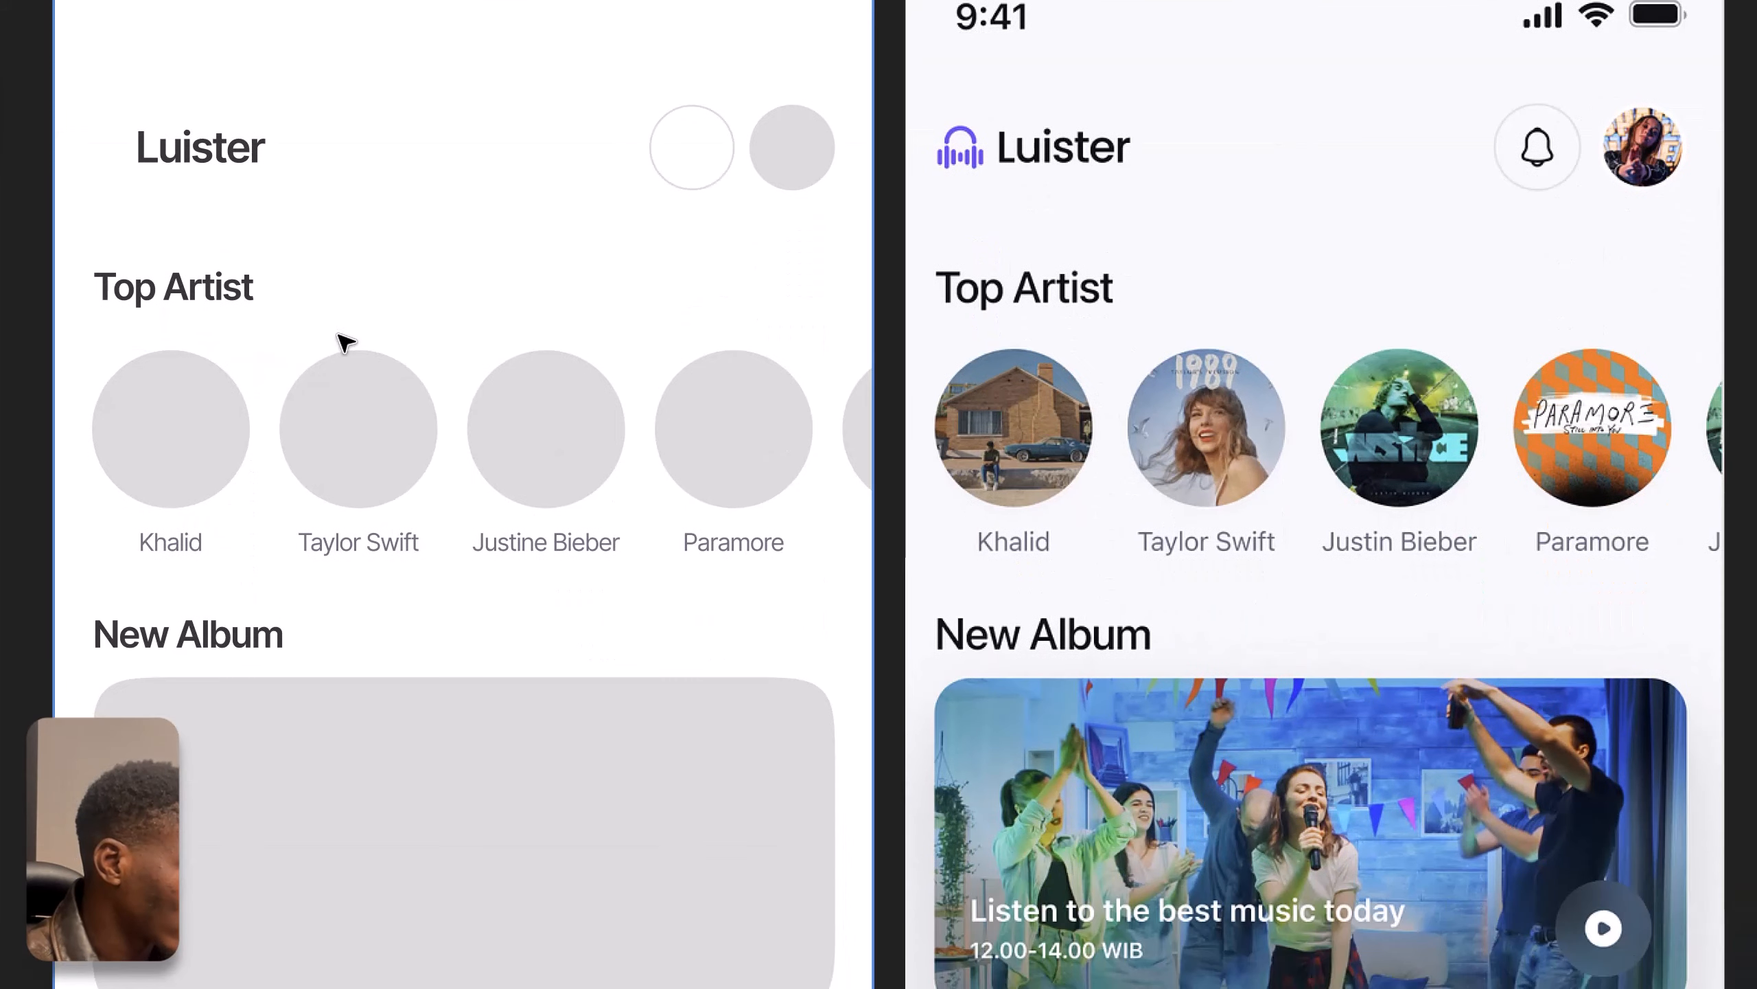
scroll(339, 335, down, 4)
drag(420, 738, 400, 679)
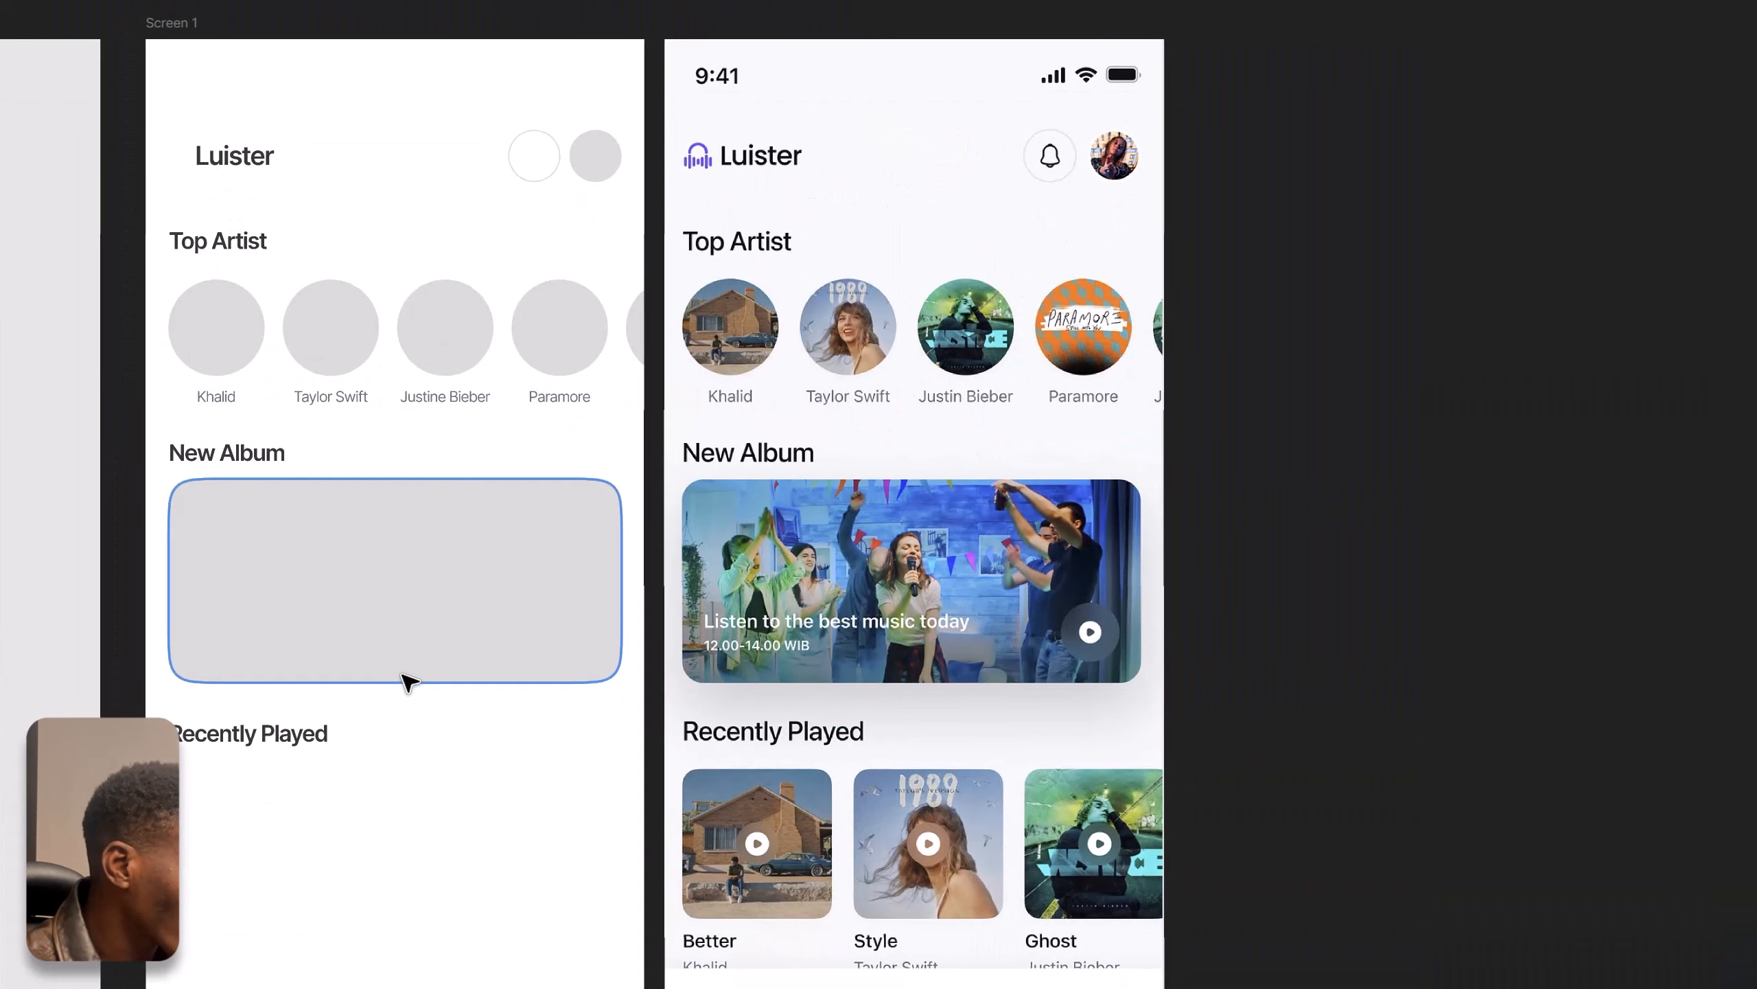
drag(615, 432, 190, 398)
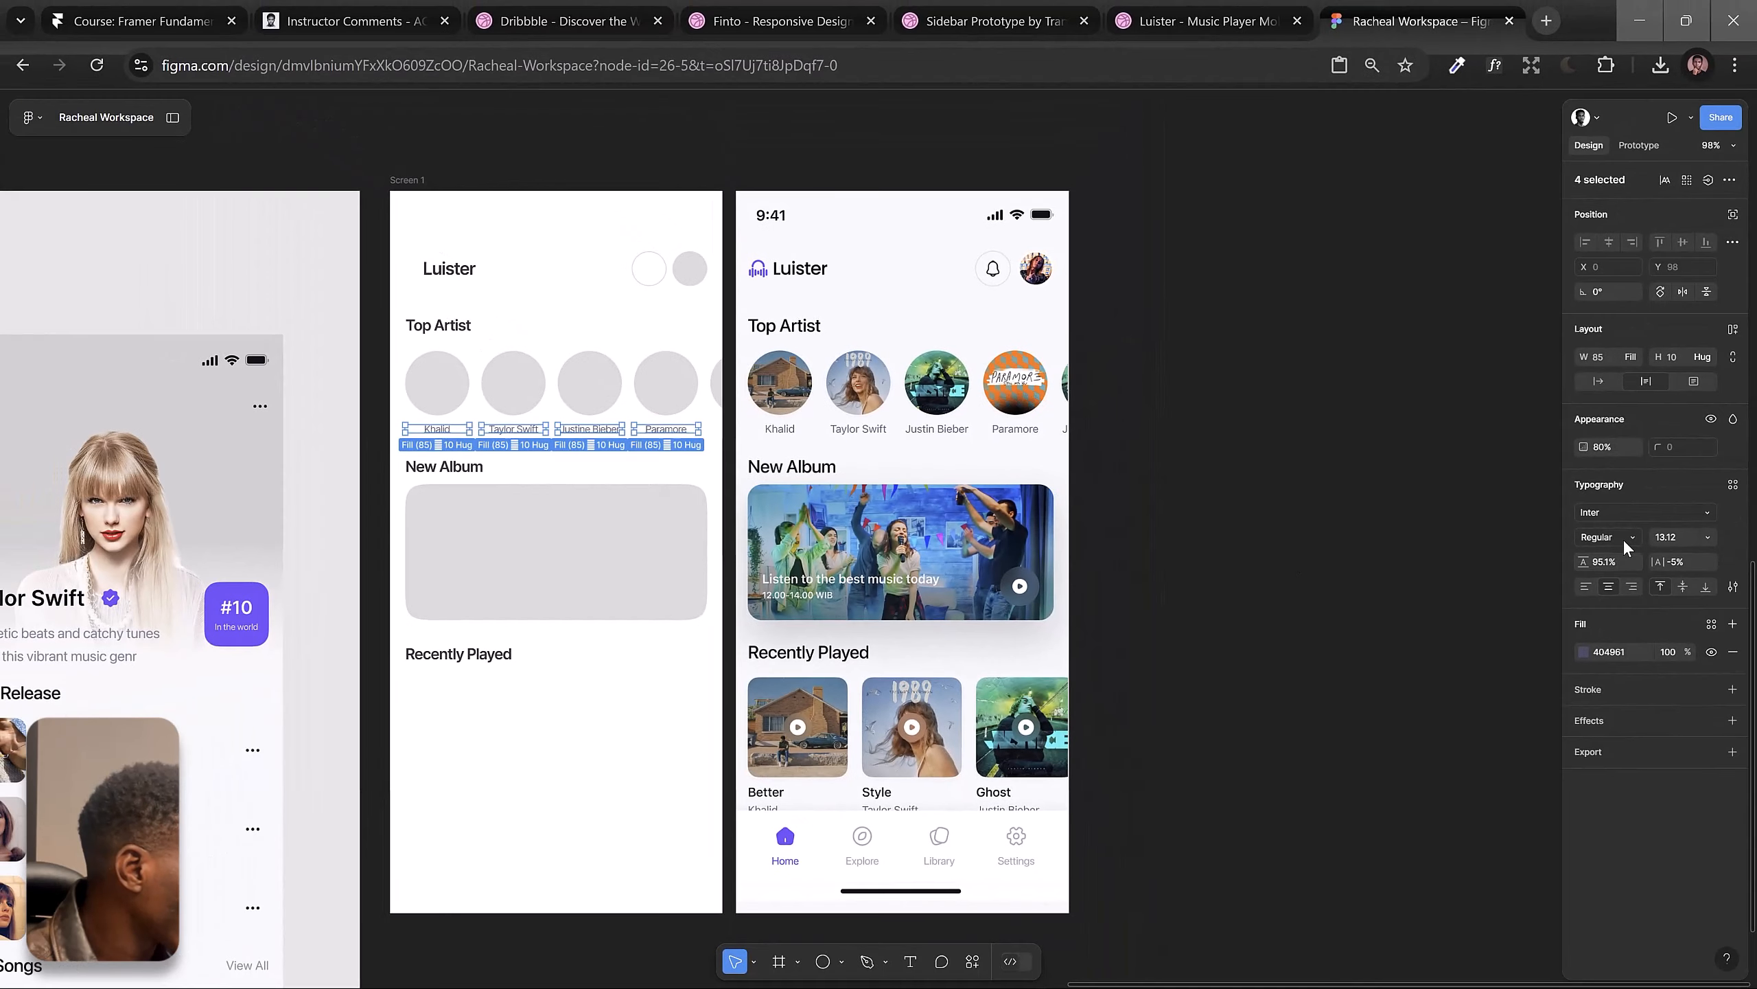
click(1623, 551)
click(1622, 555)
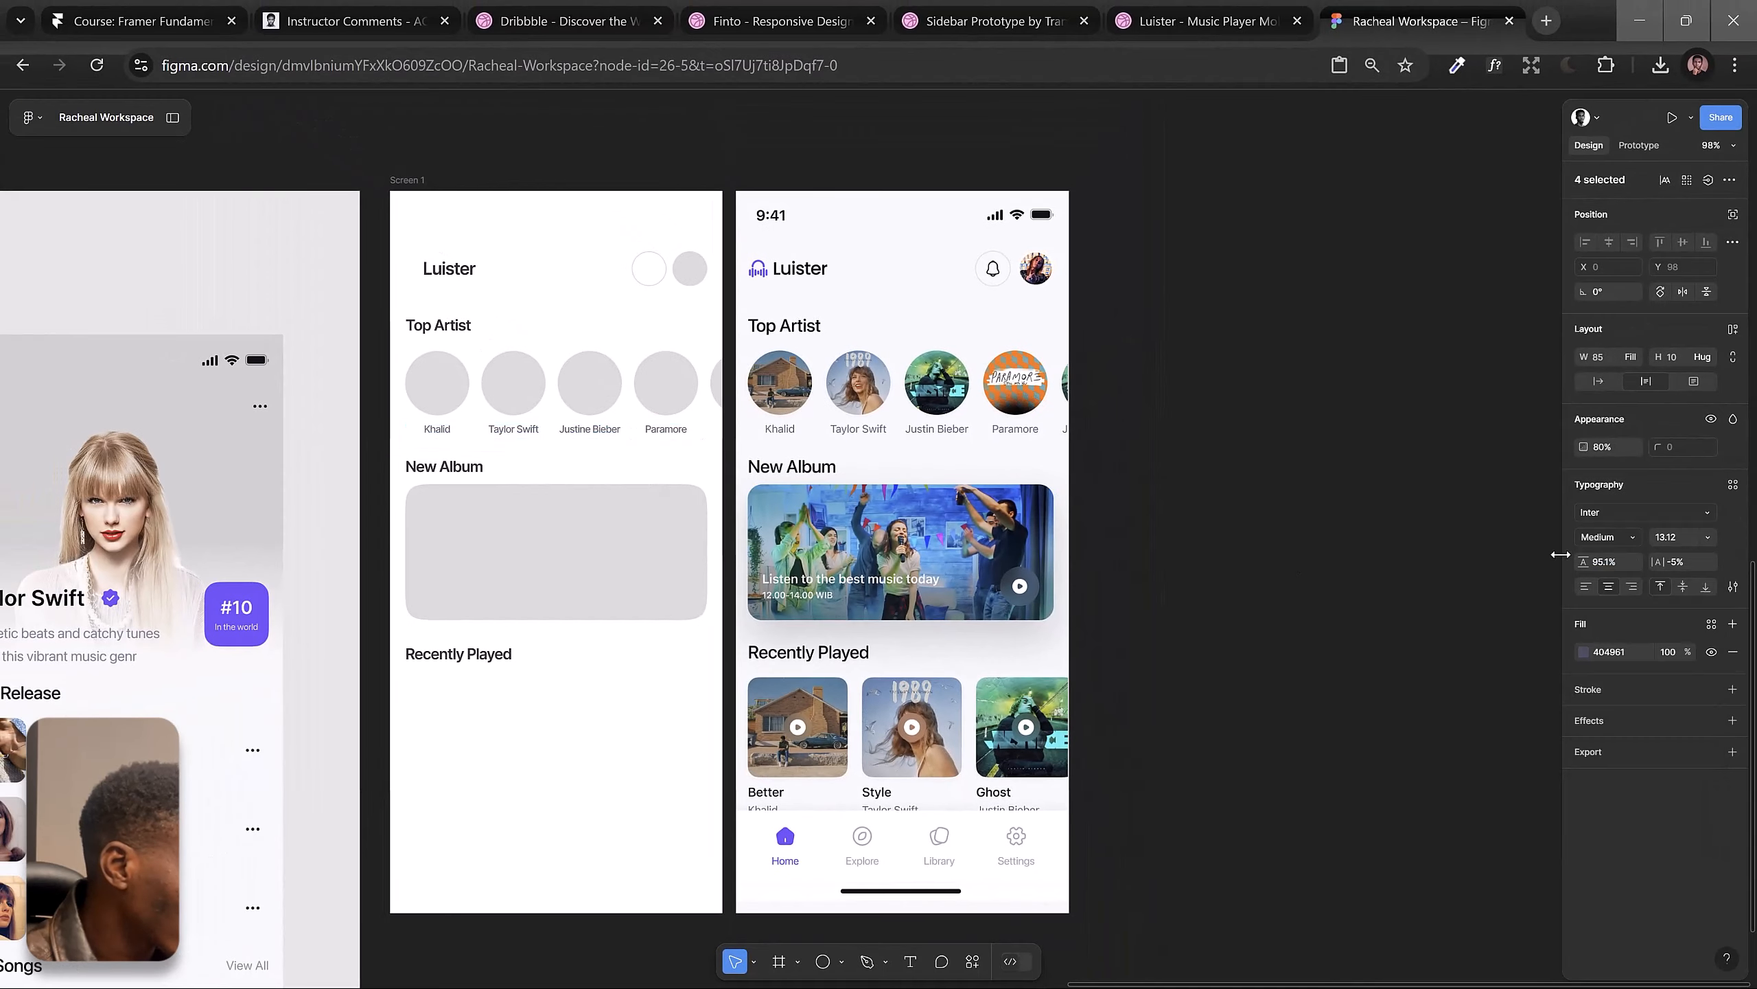
click(1402, 551)
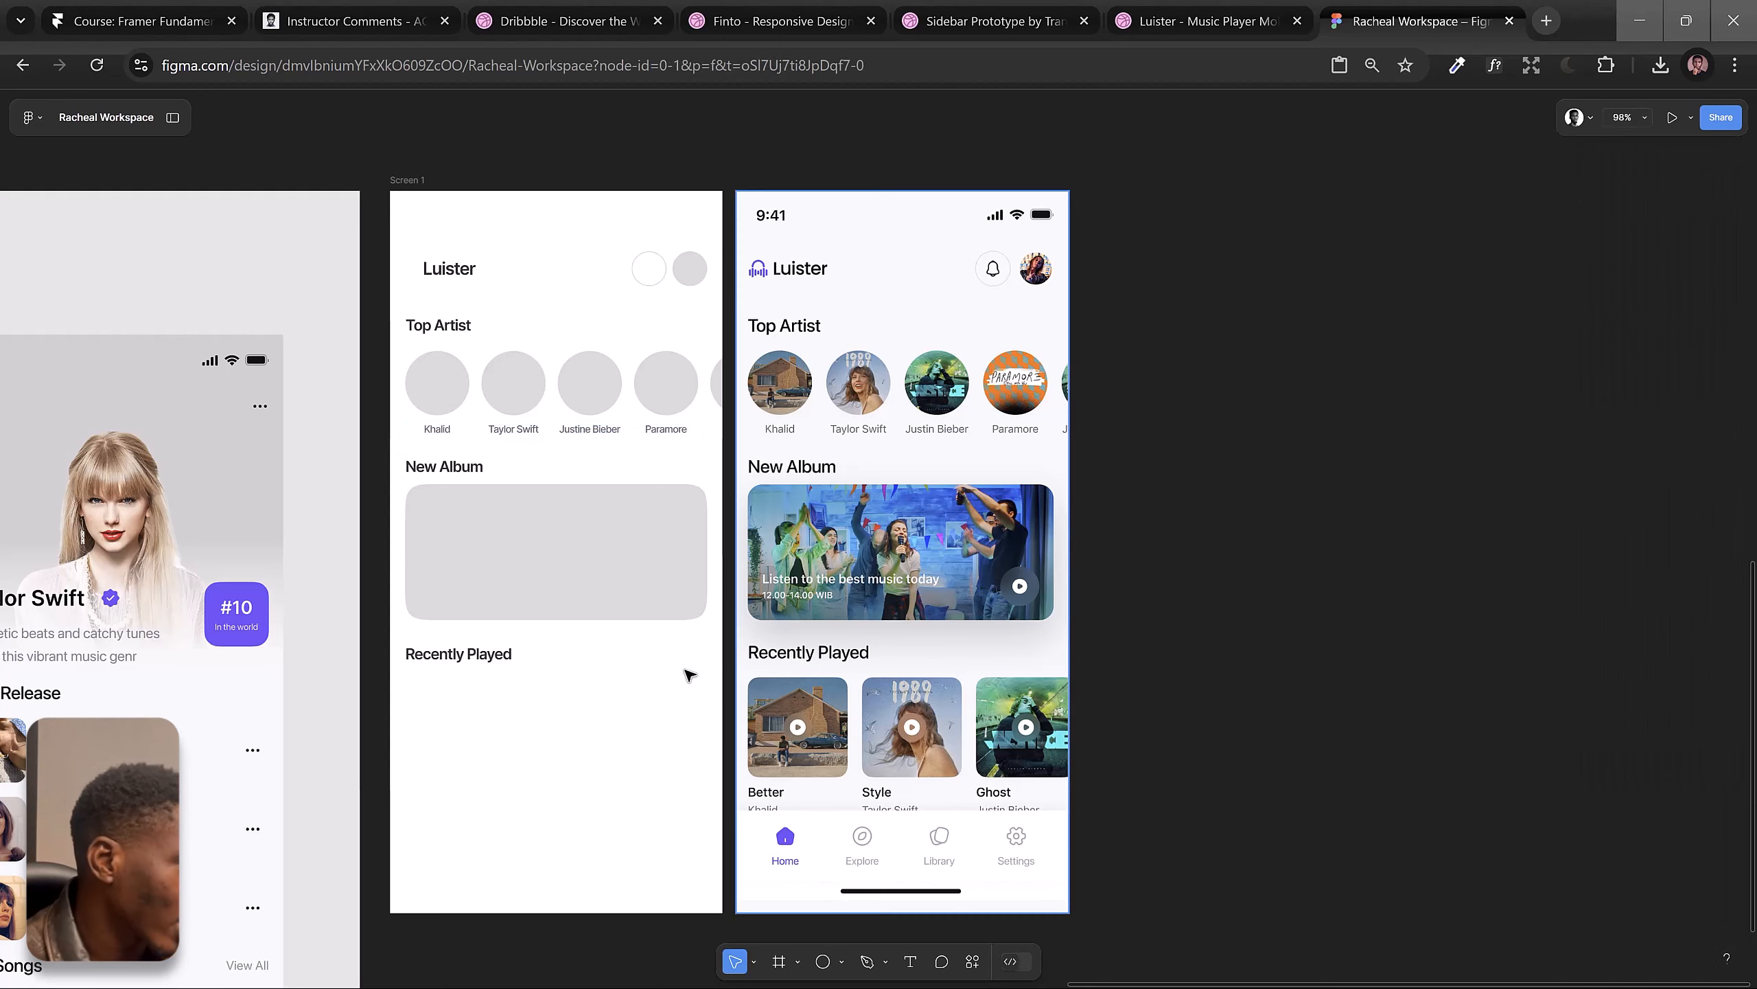
Step: Draw a 132 × 132 square at X 20, Y 636 under the "Recently Played" heading
key(space)
drag(549, 726, 470, 698)
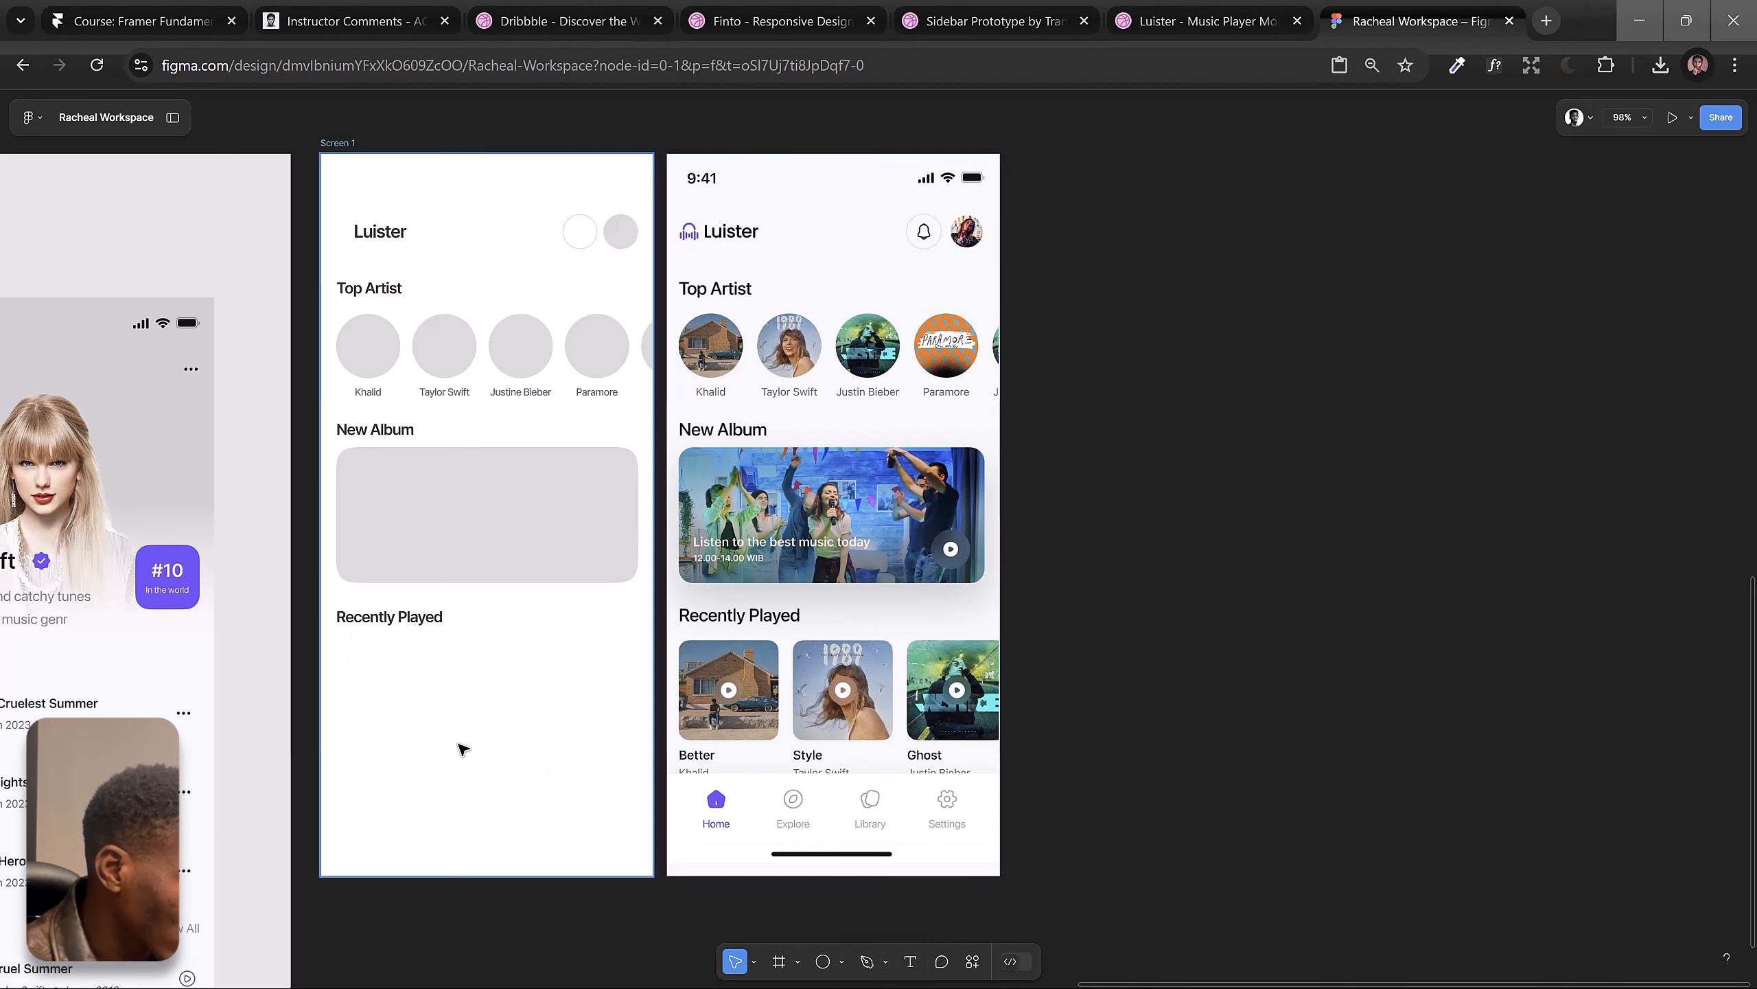
scroll(459, 746, up, 3)
key(space)
drag(416, 728, 419, 706)
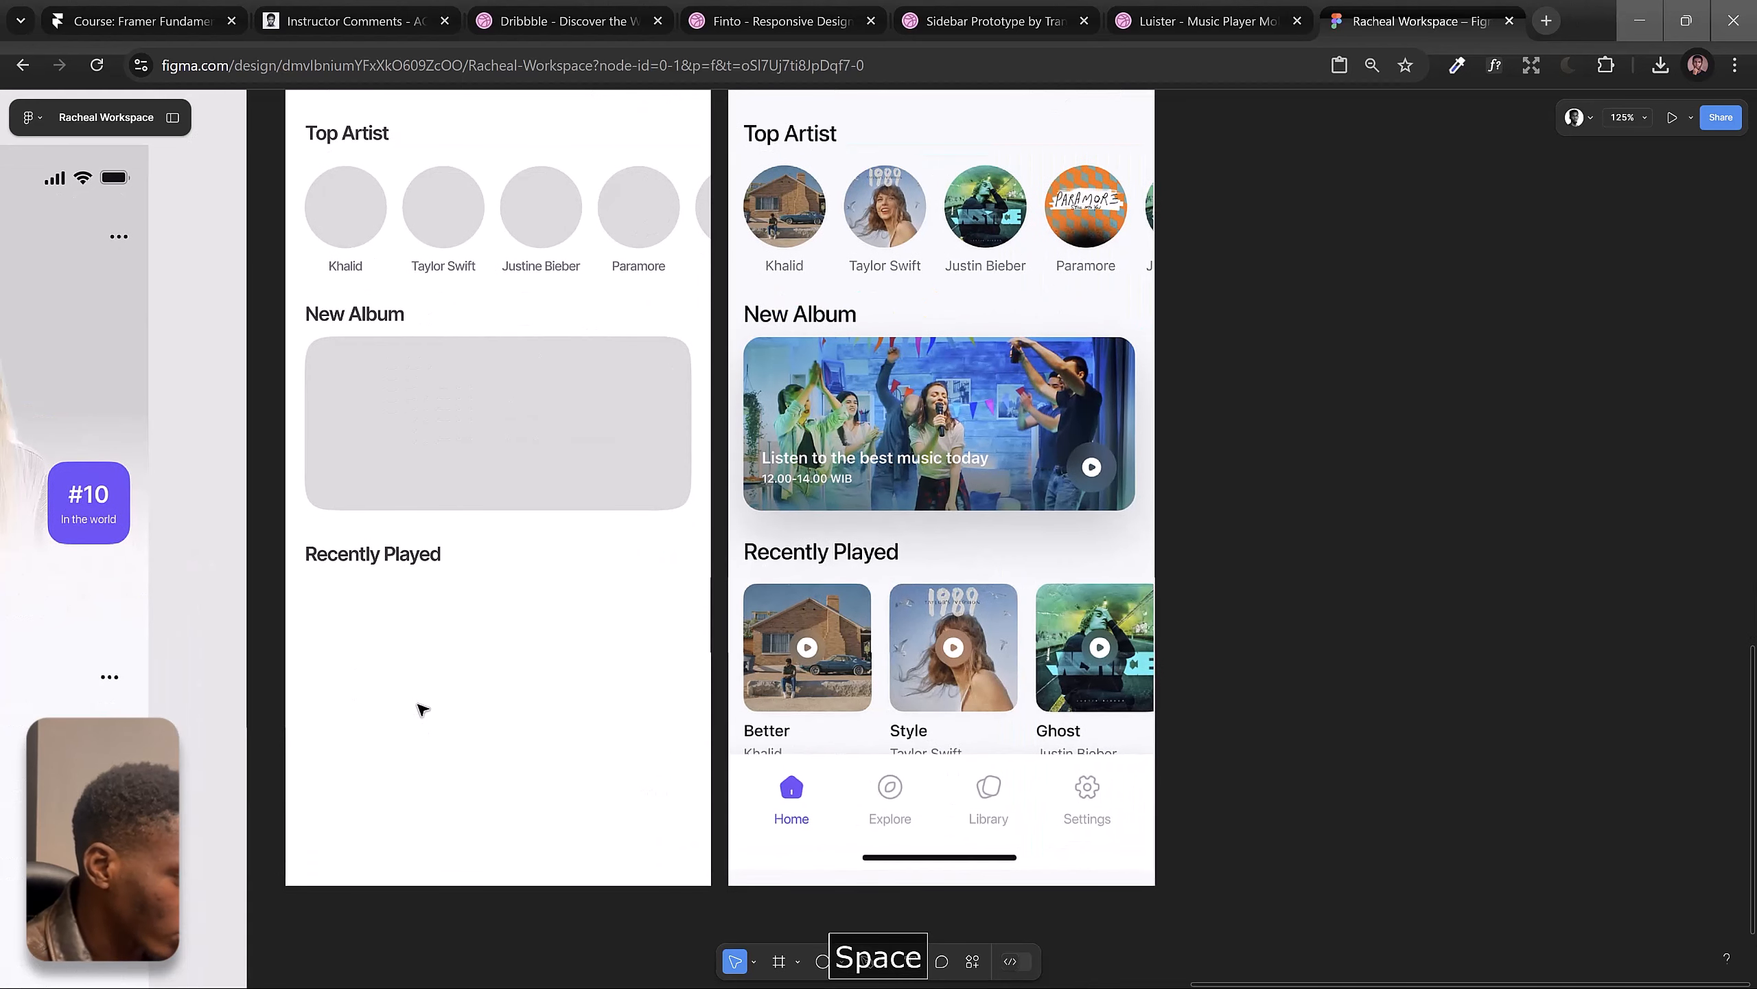
click(359, 556)
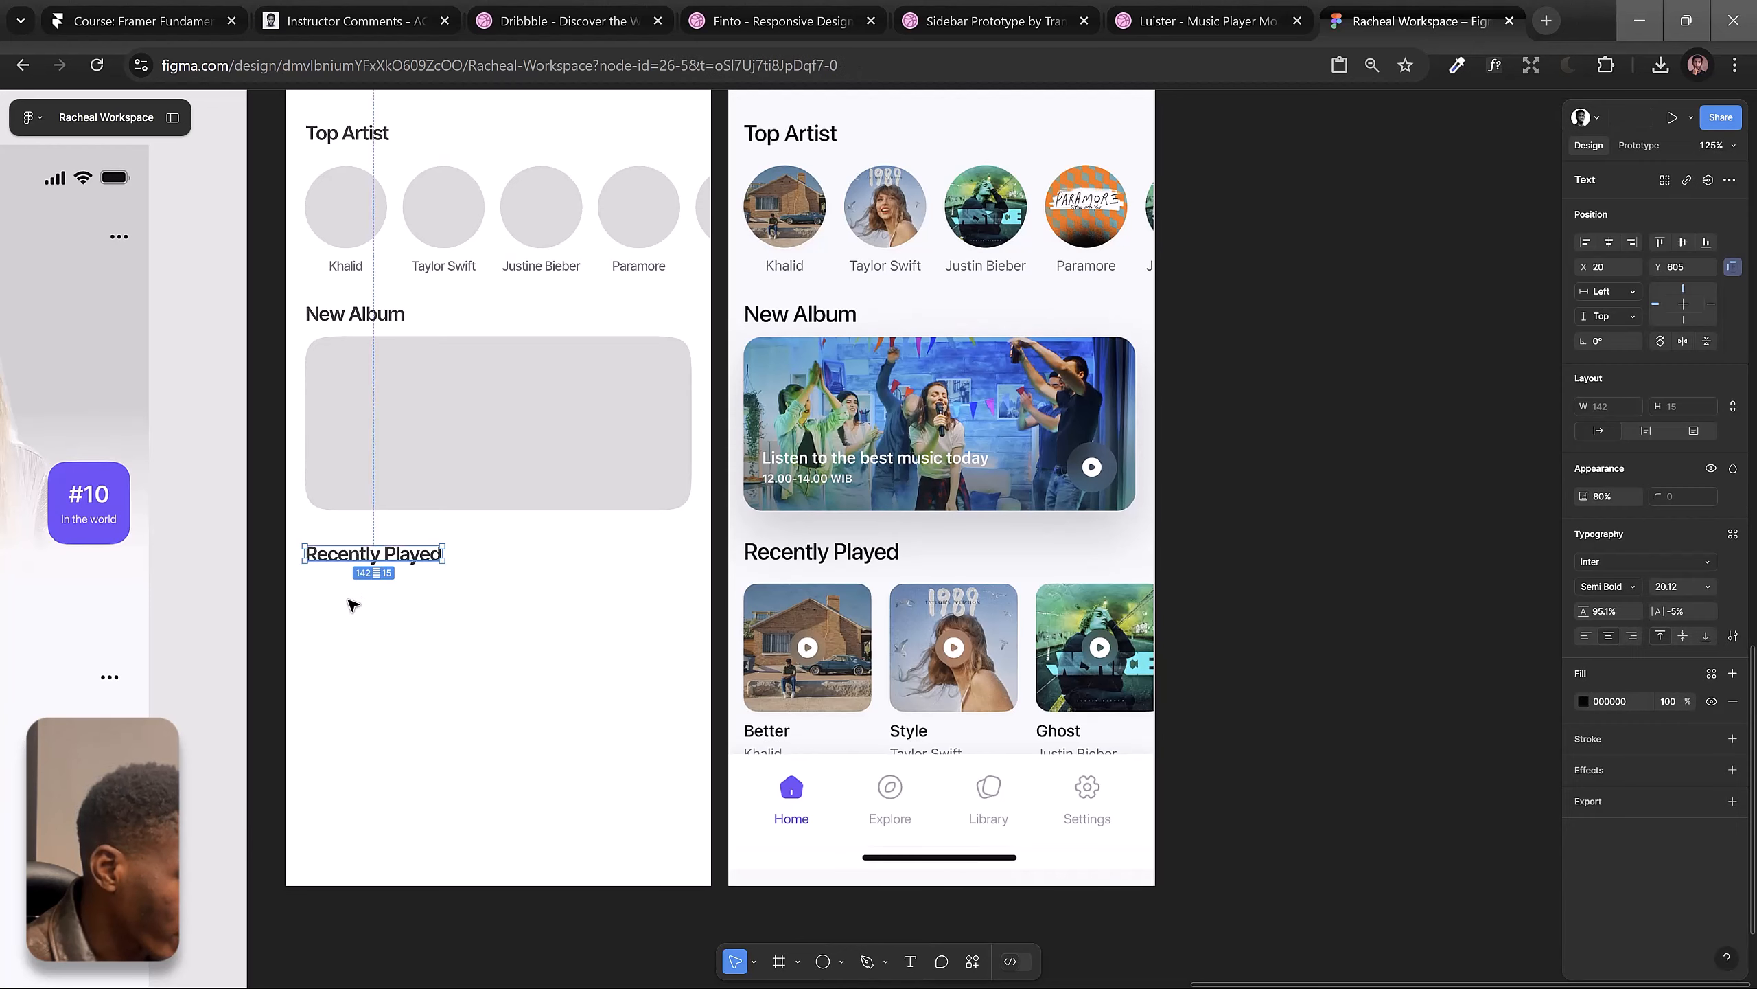
key(r)
mouse_move(310, 589)
mouse_down()
mouse_move(443, 699)
mouse_move(369, 639)
mouse_up()
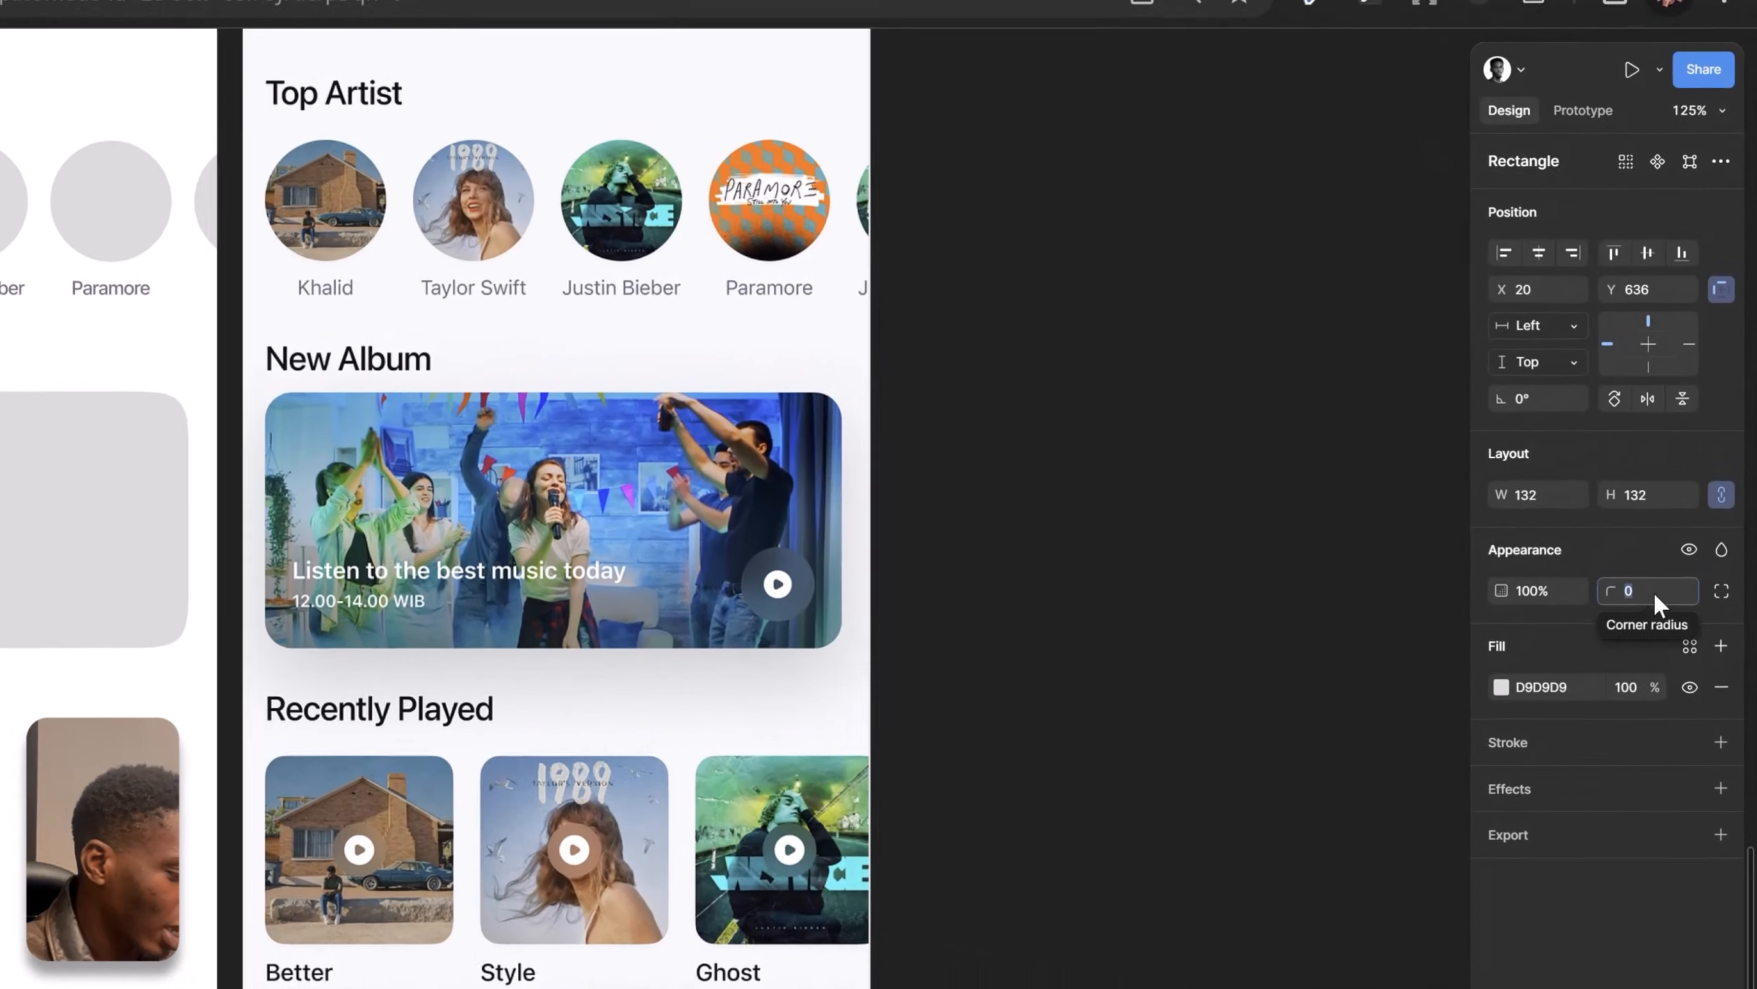
Step: Round the Recently Played square's corners with a radius of 16 and 100% corner smoothing
click(1681, 472)
text(12)
click(1733, 471)
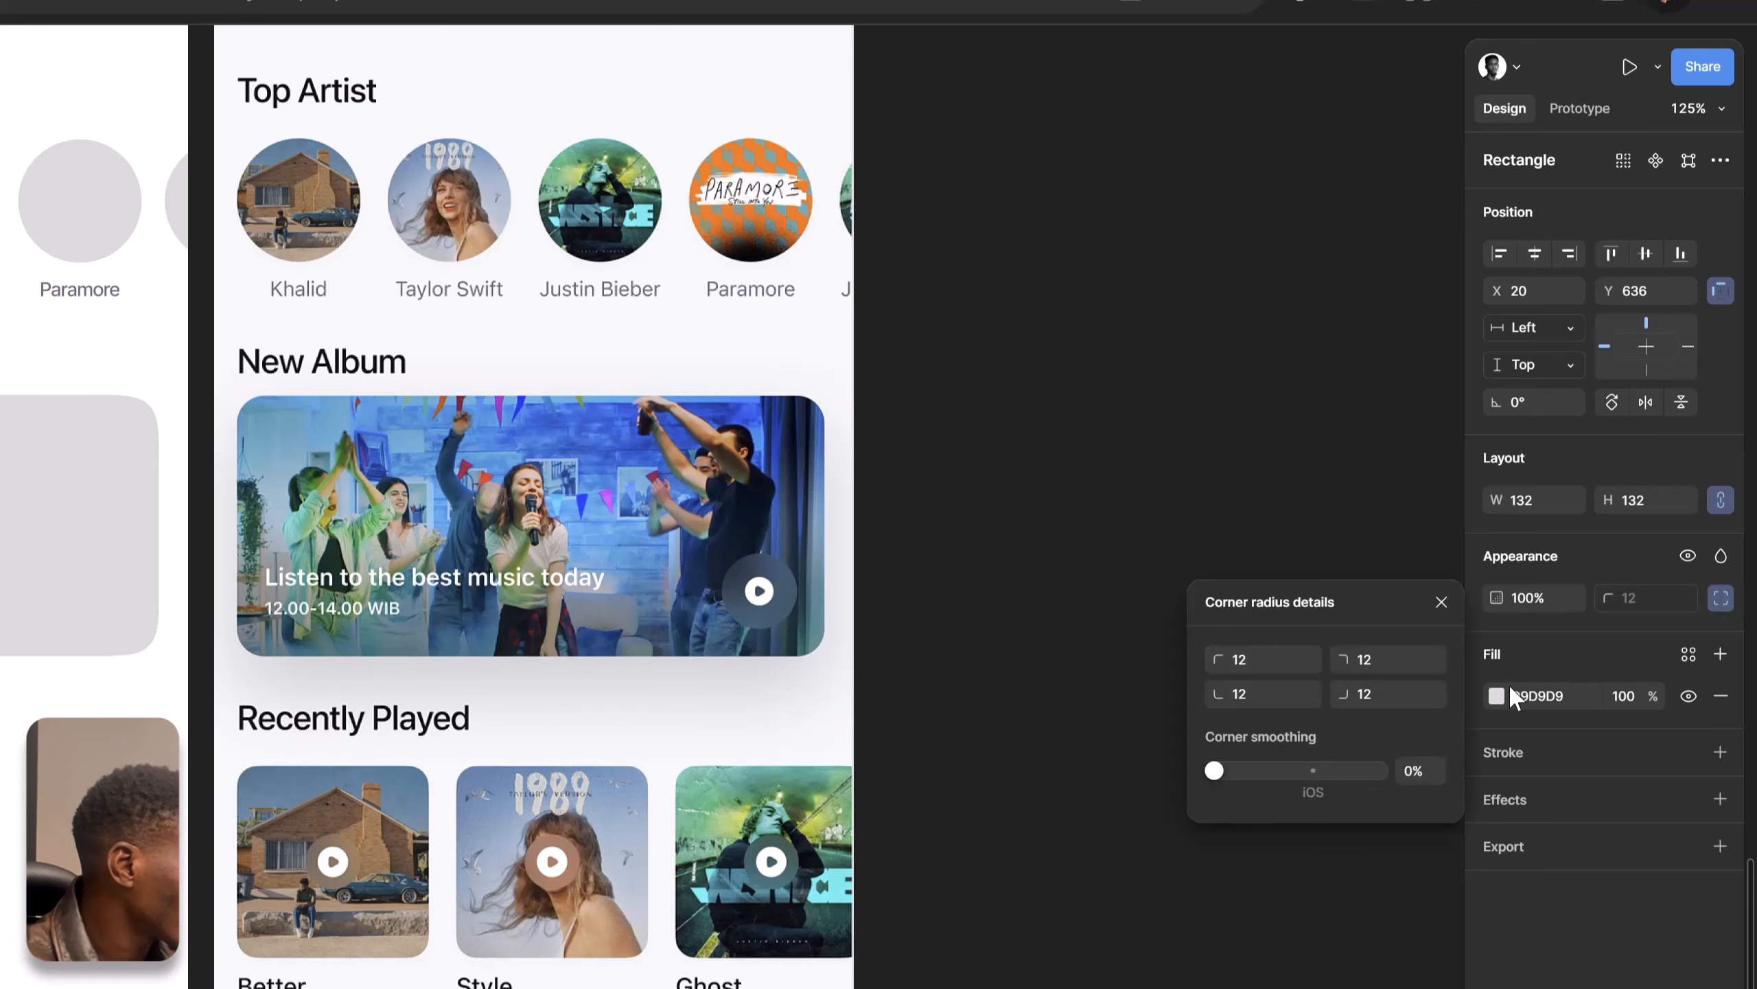
drag(1376, 770, 1550, 769)
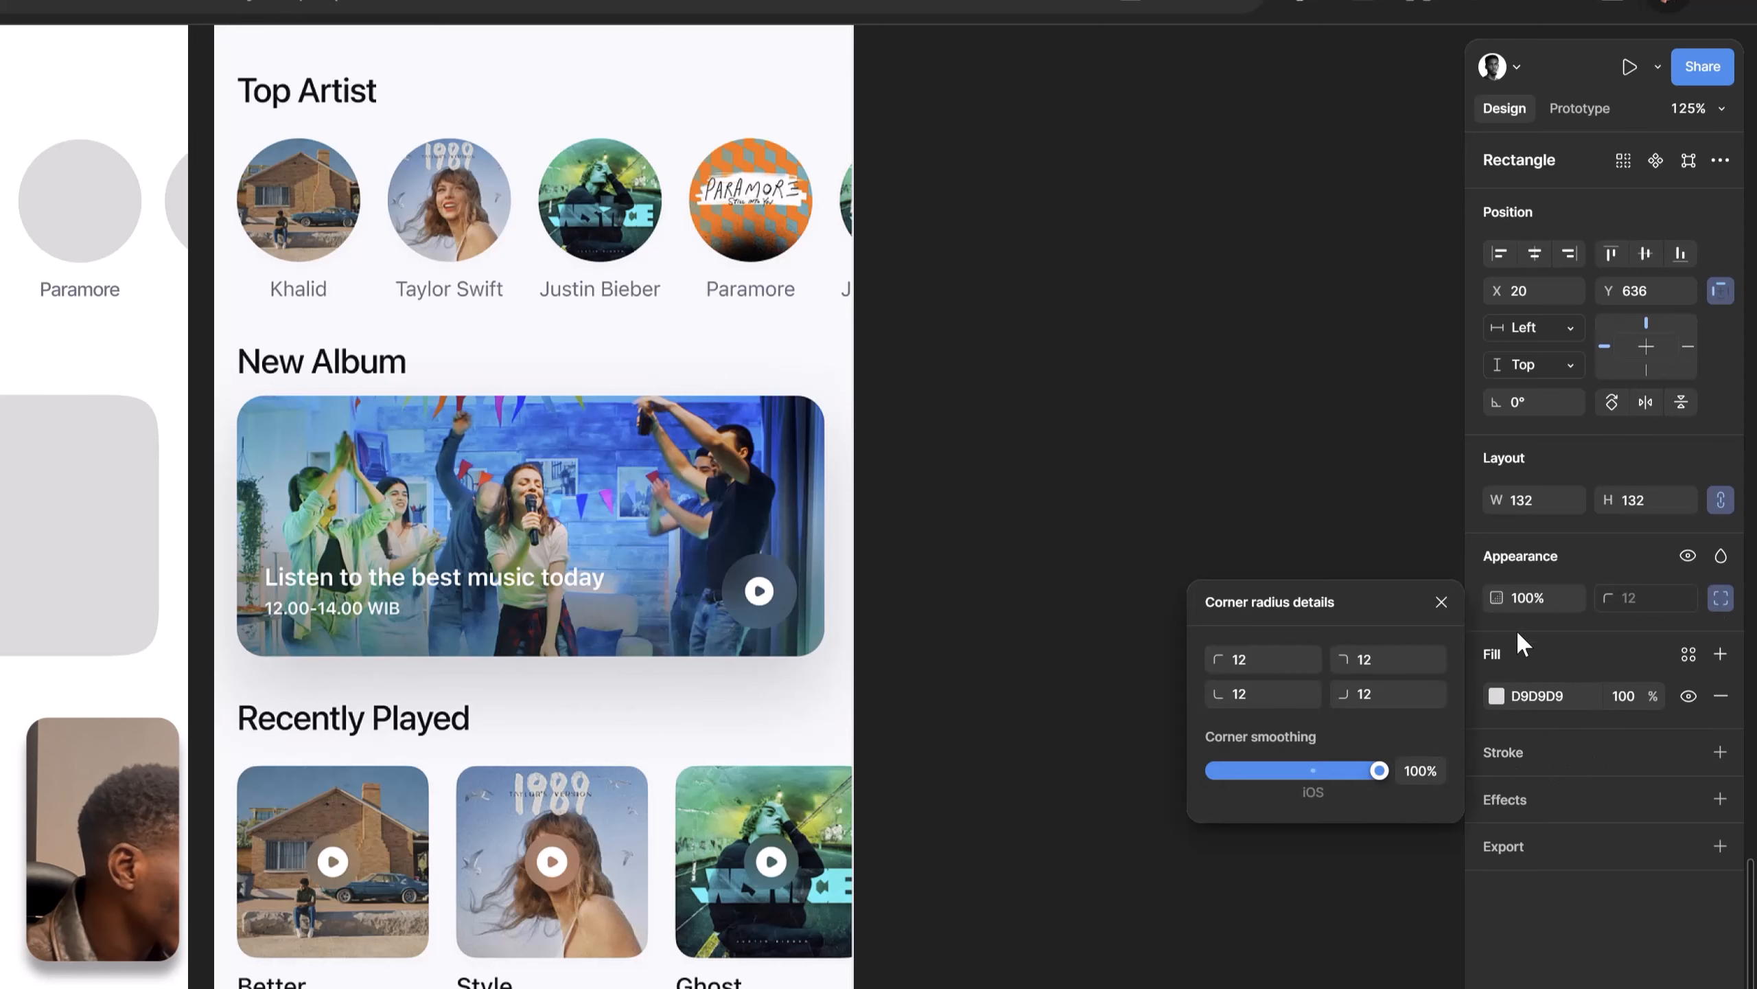
click(1441, 602)
text(16)
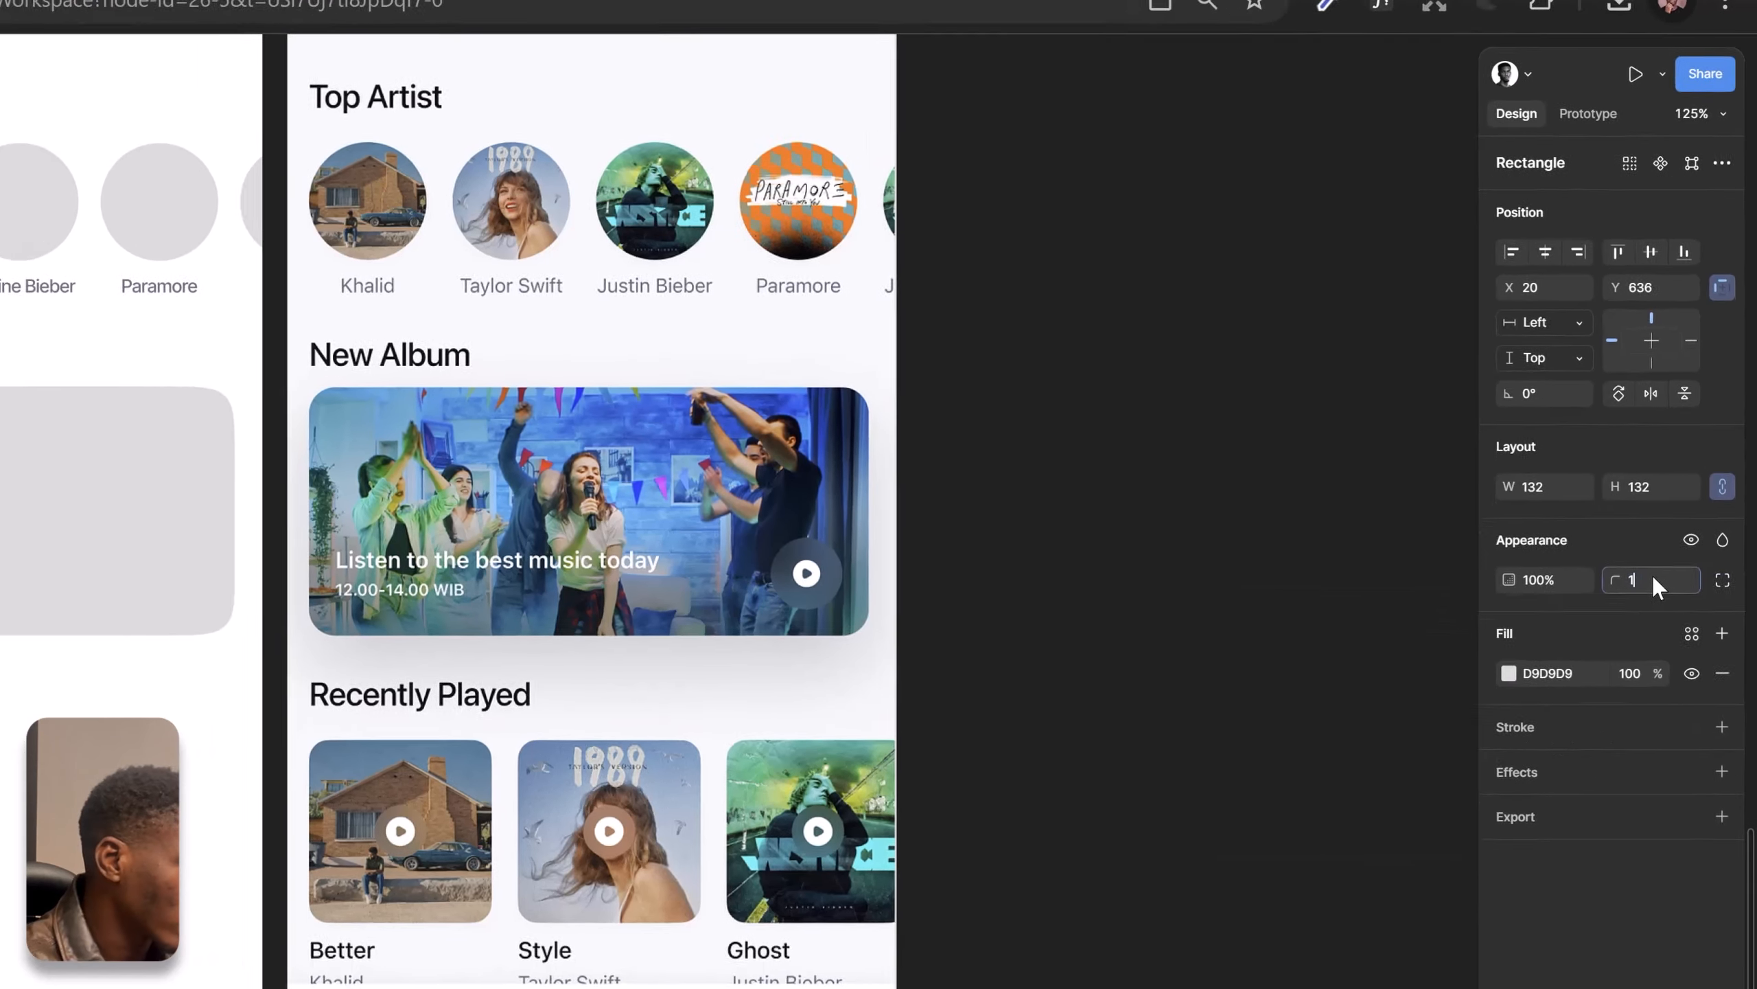
key(Return)
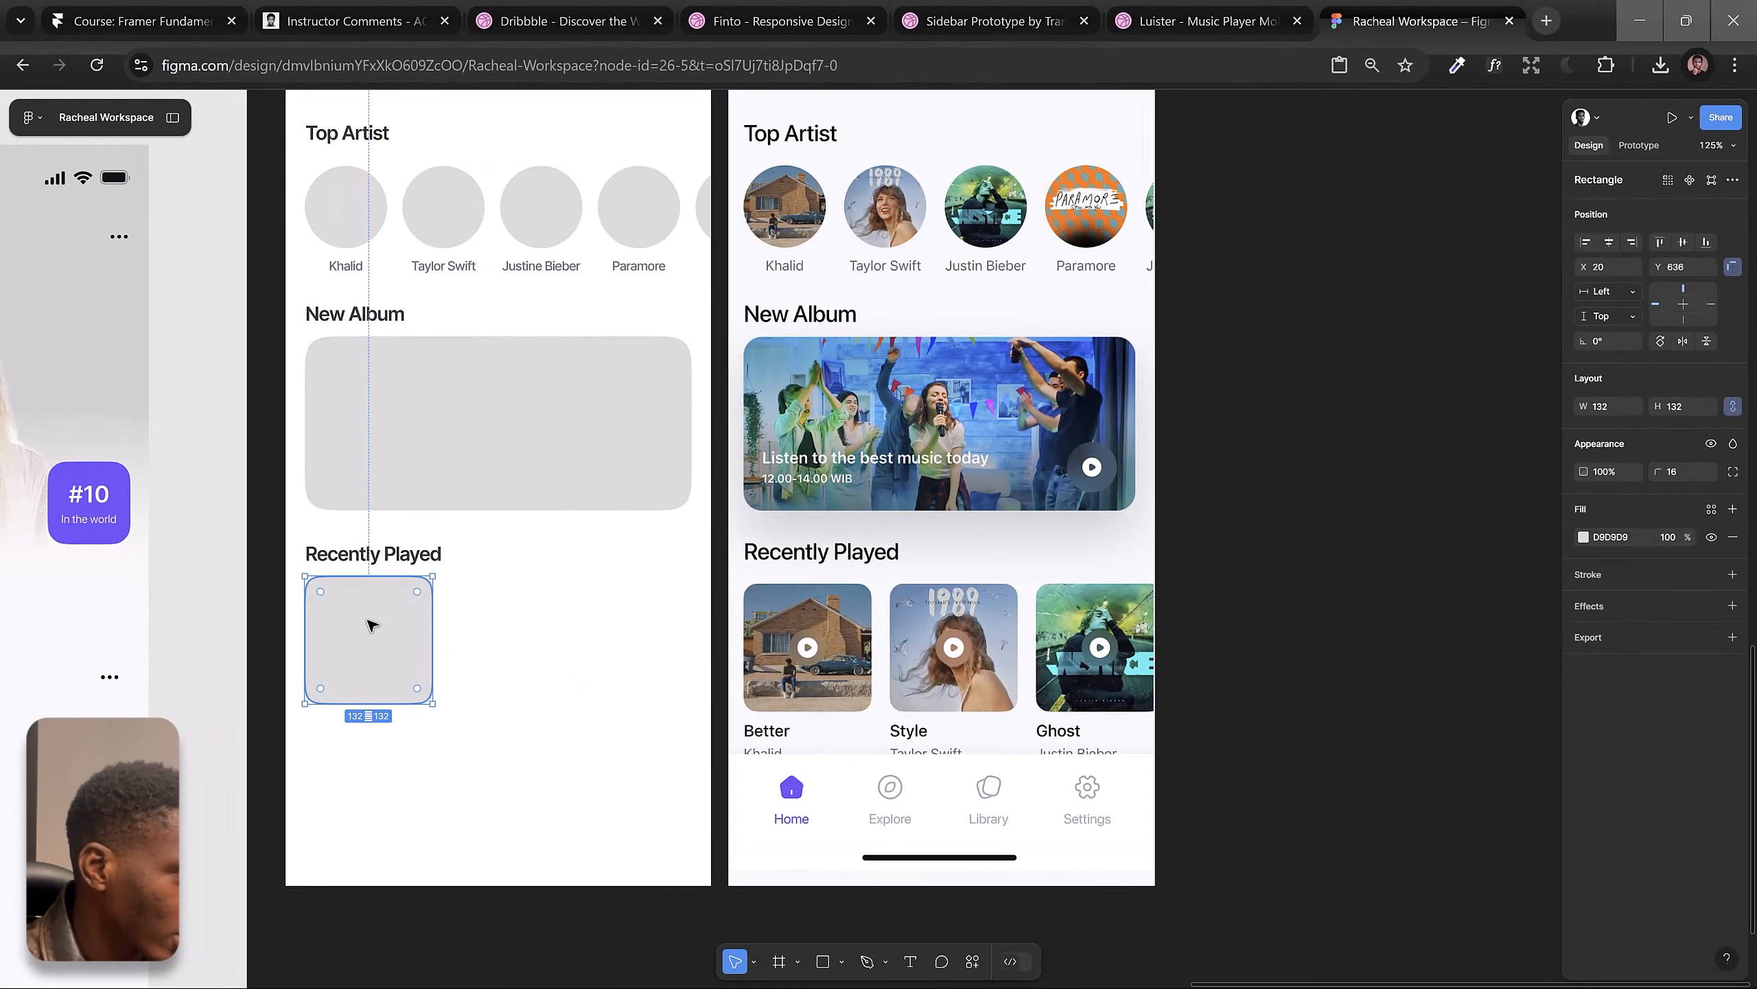
Step: Duplicate the rounded square twice to form a horizontal row of three squares with 20 gaps
drag(358, 646, 502, 639)
key(Right)
key(Right)
key(Right)
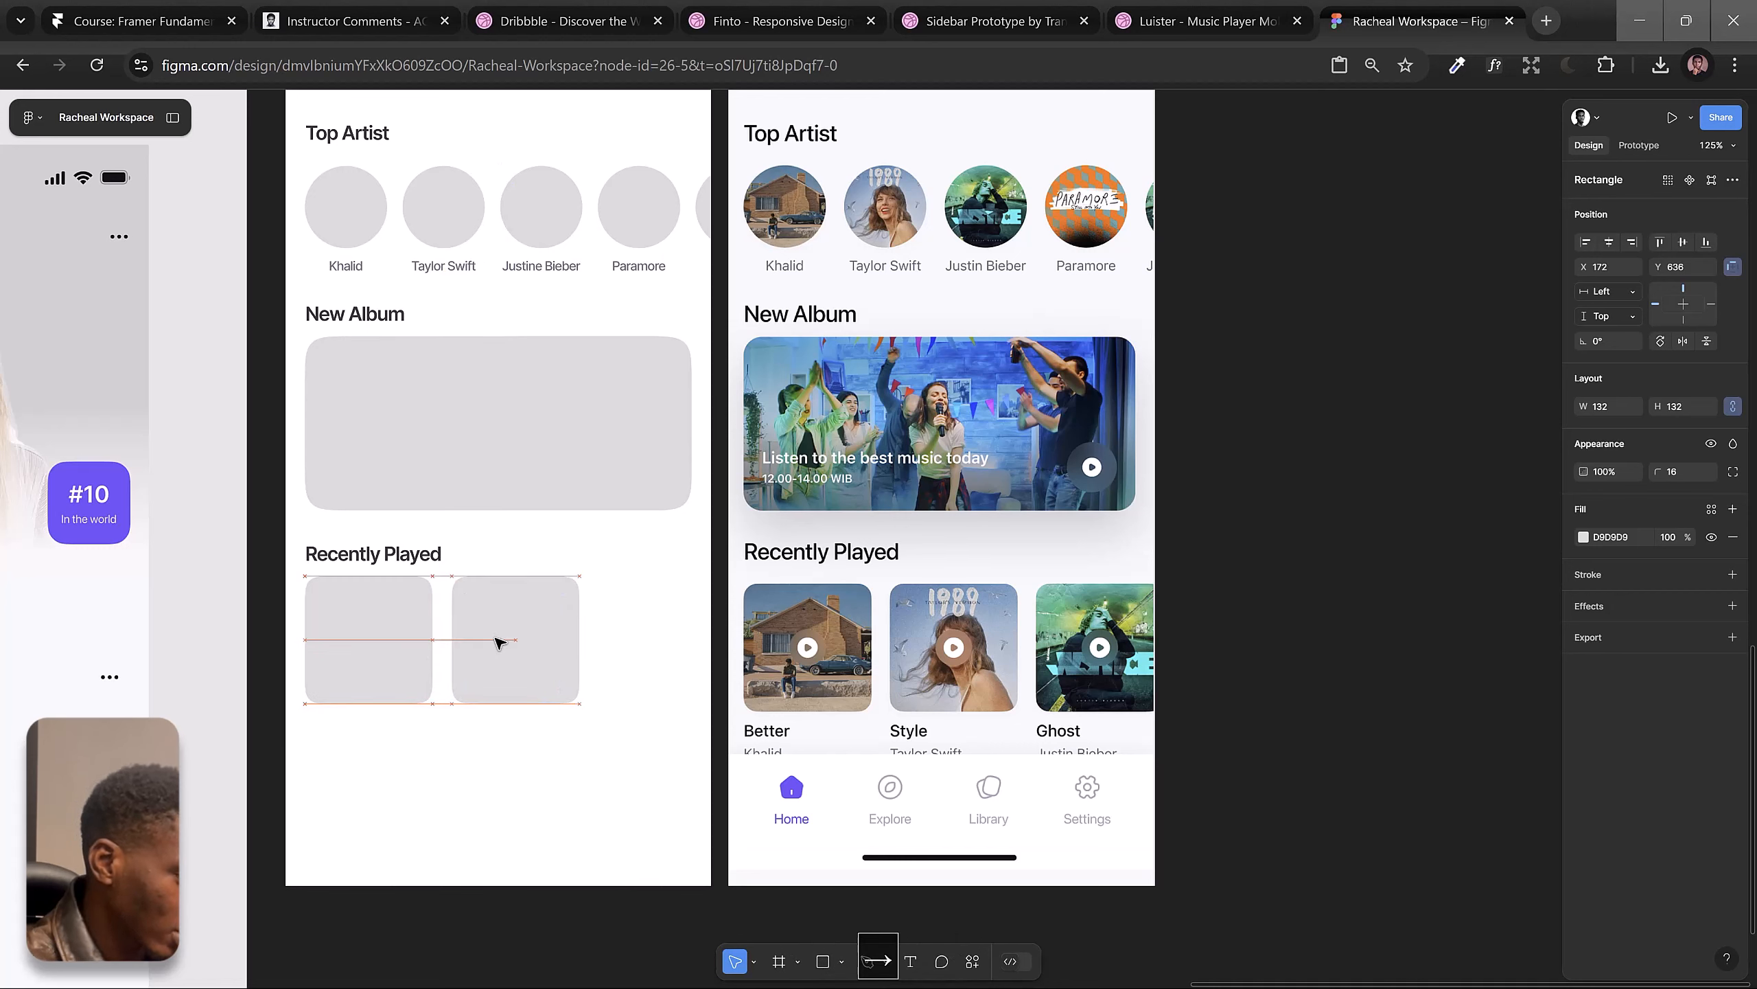
key(ctrl+d)
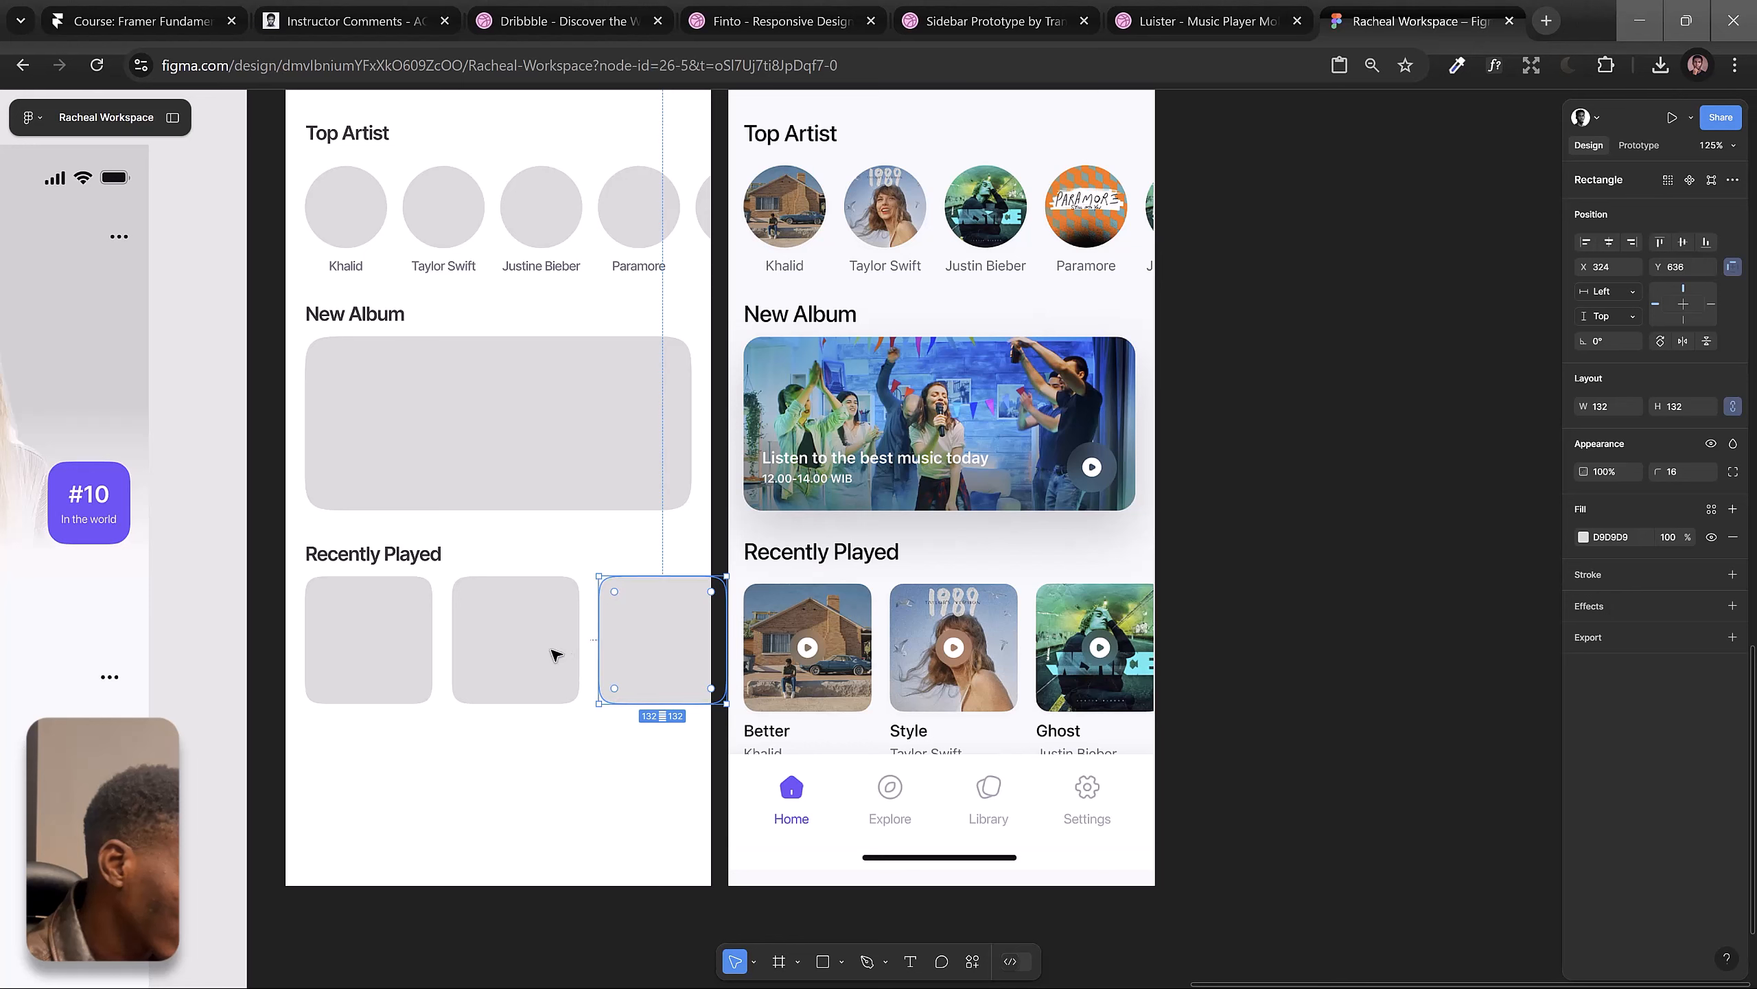
Step: Set the horizontal spacing between the three Recently Played squares to 16
shift+click(556, 656)
shift+click(373, 648)
click(1608, 432)
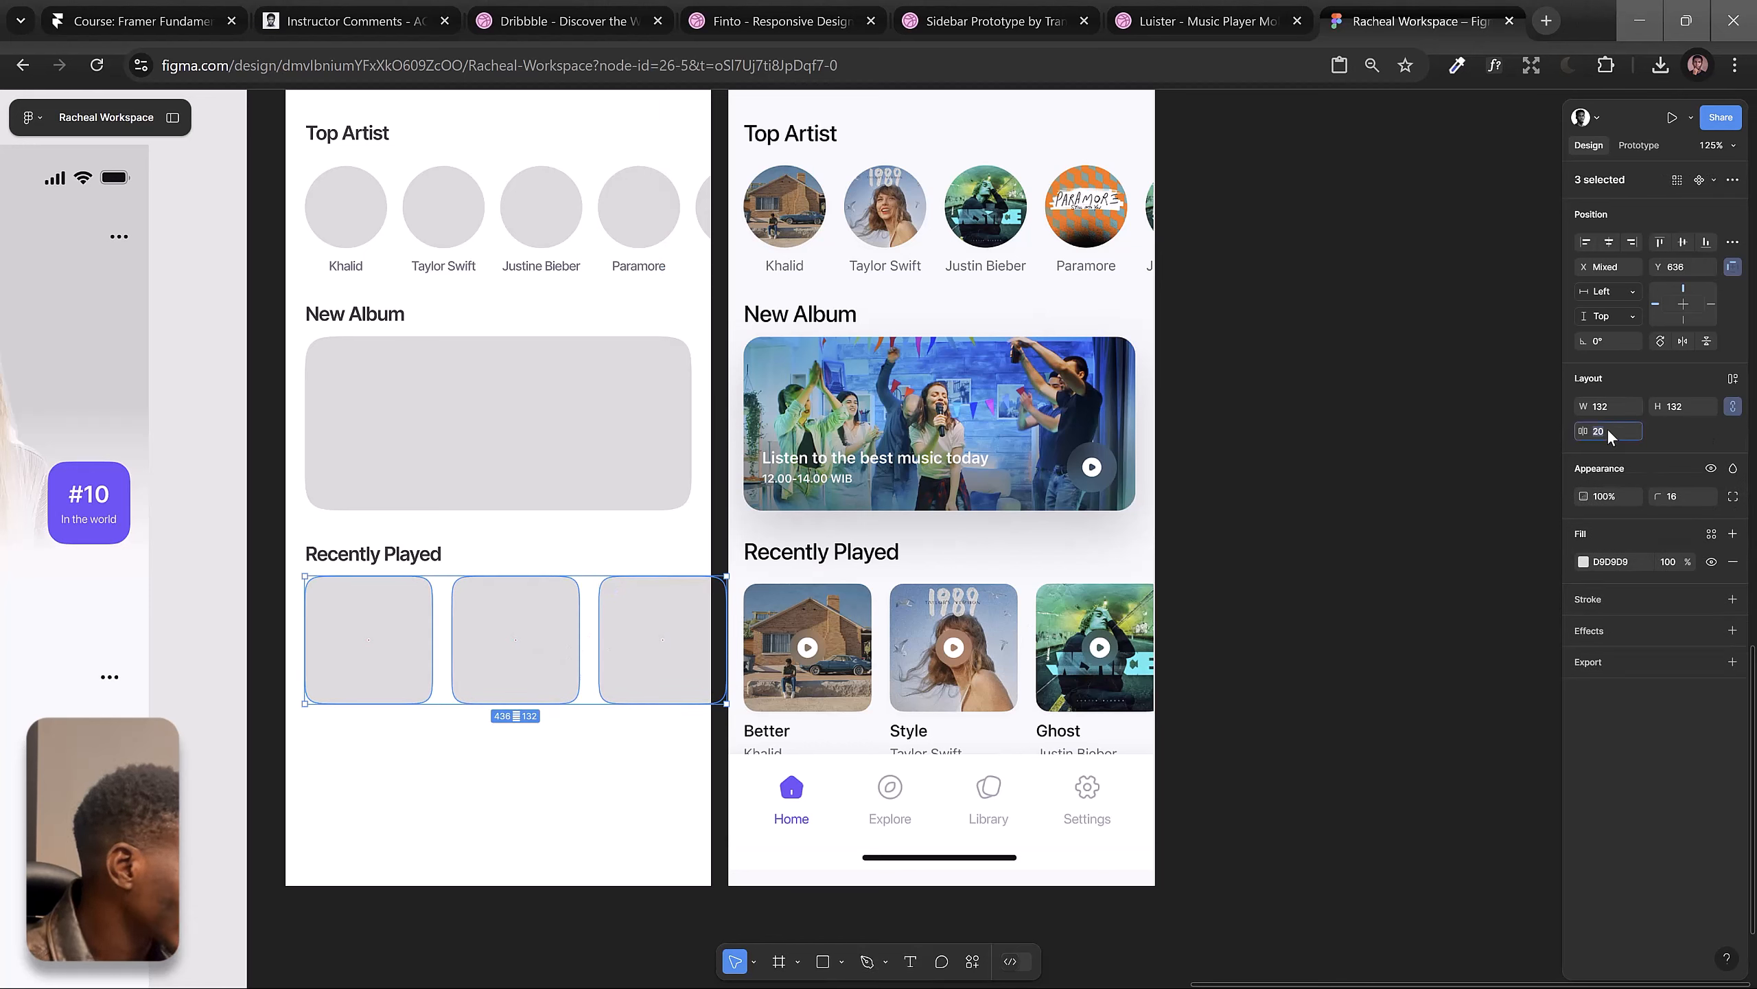
text(16)
key(Return)
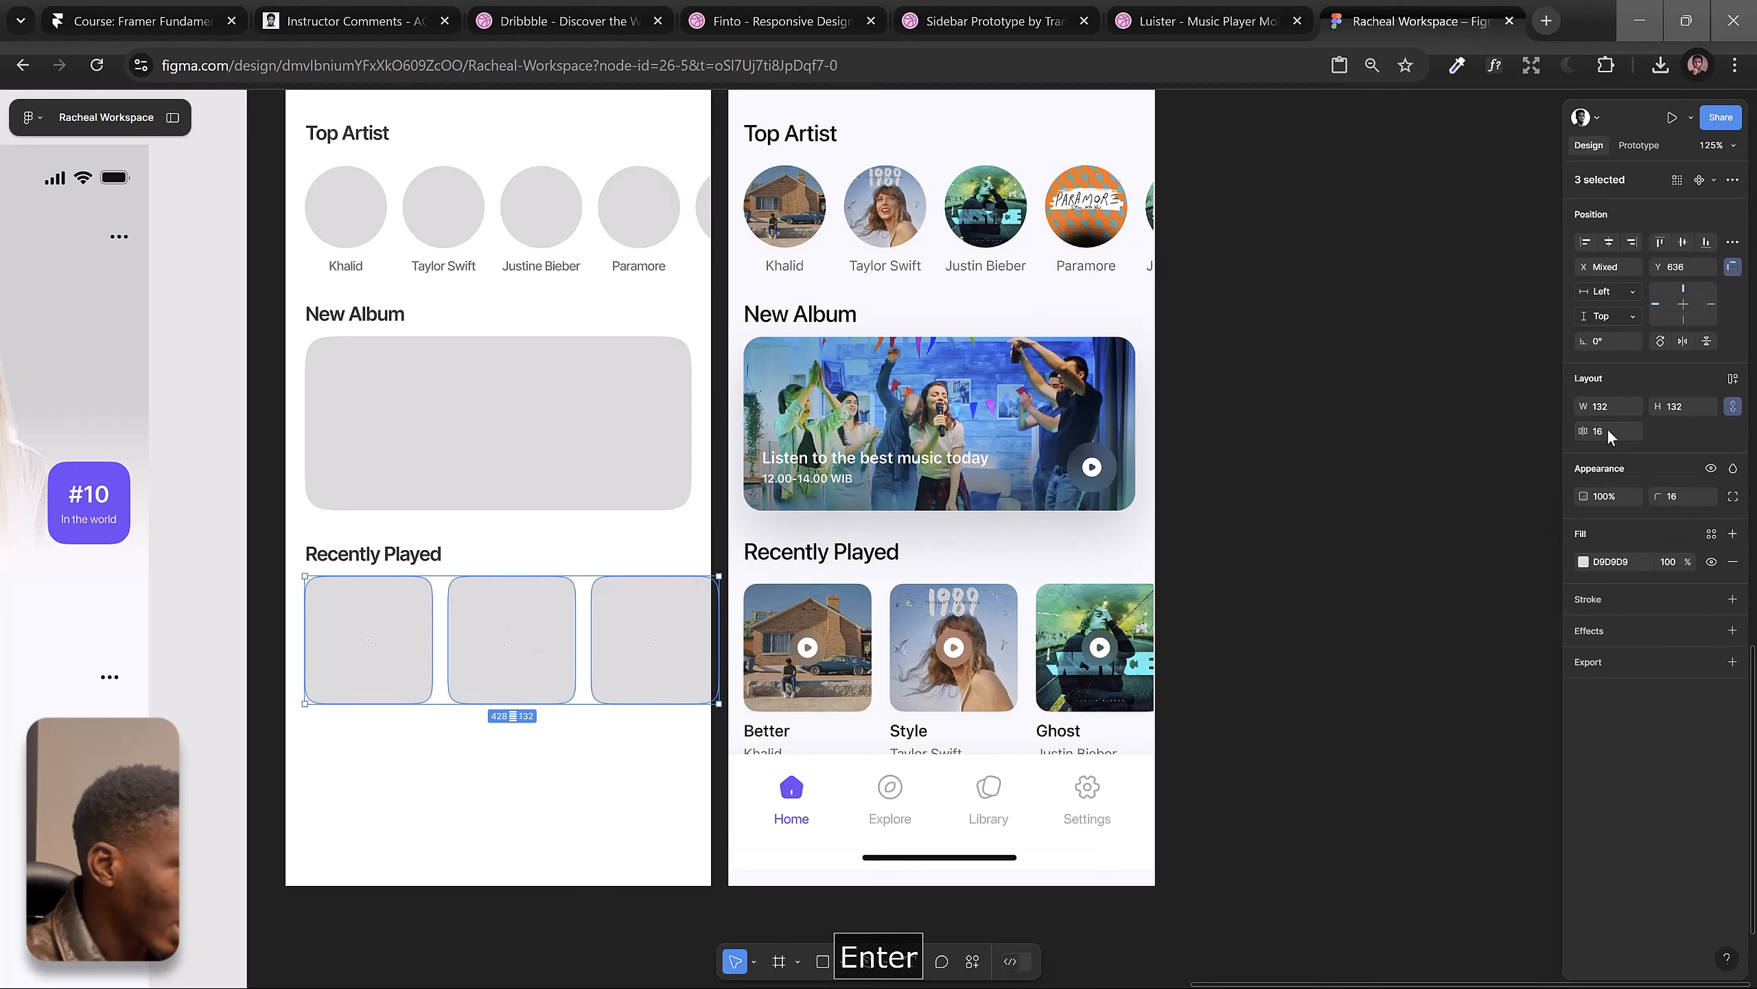
click(1322, 683)
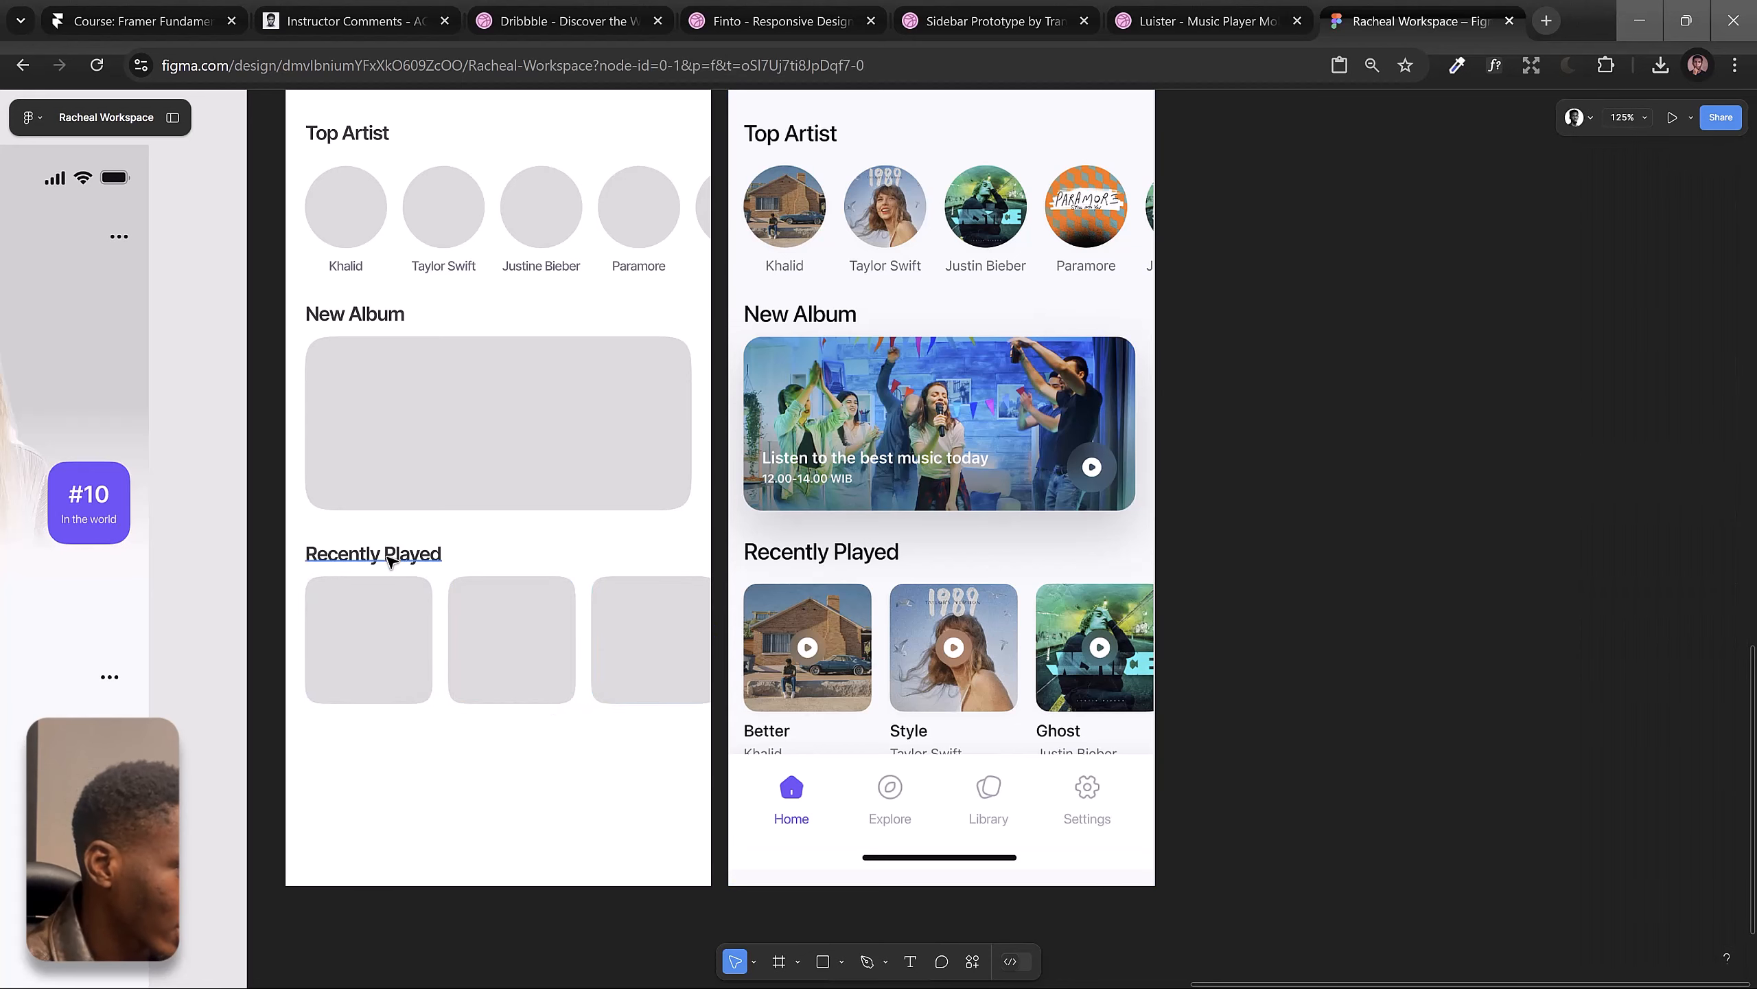
Step: Copy the "Khalid" artist label below the first Recently Played square at X 20, Y 790 and change its text to "Better"
ctrl+click(351, 268)
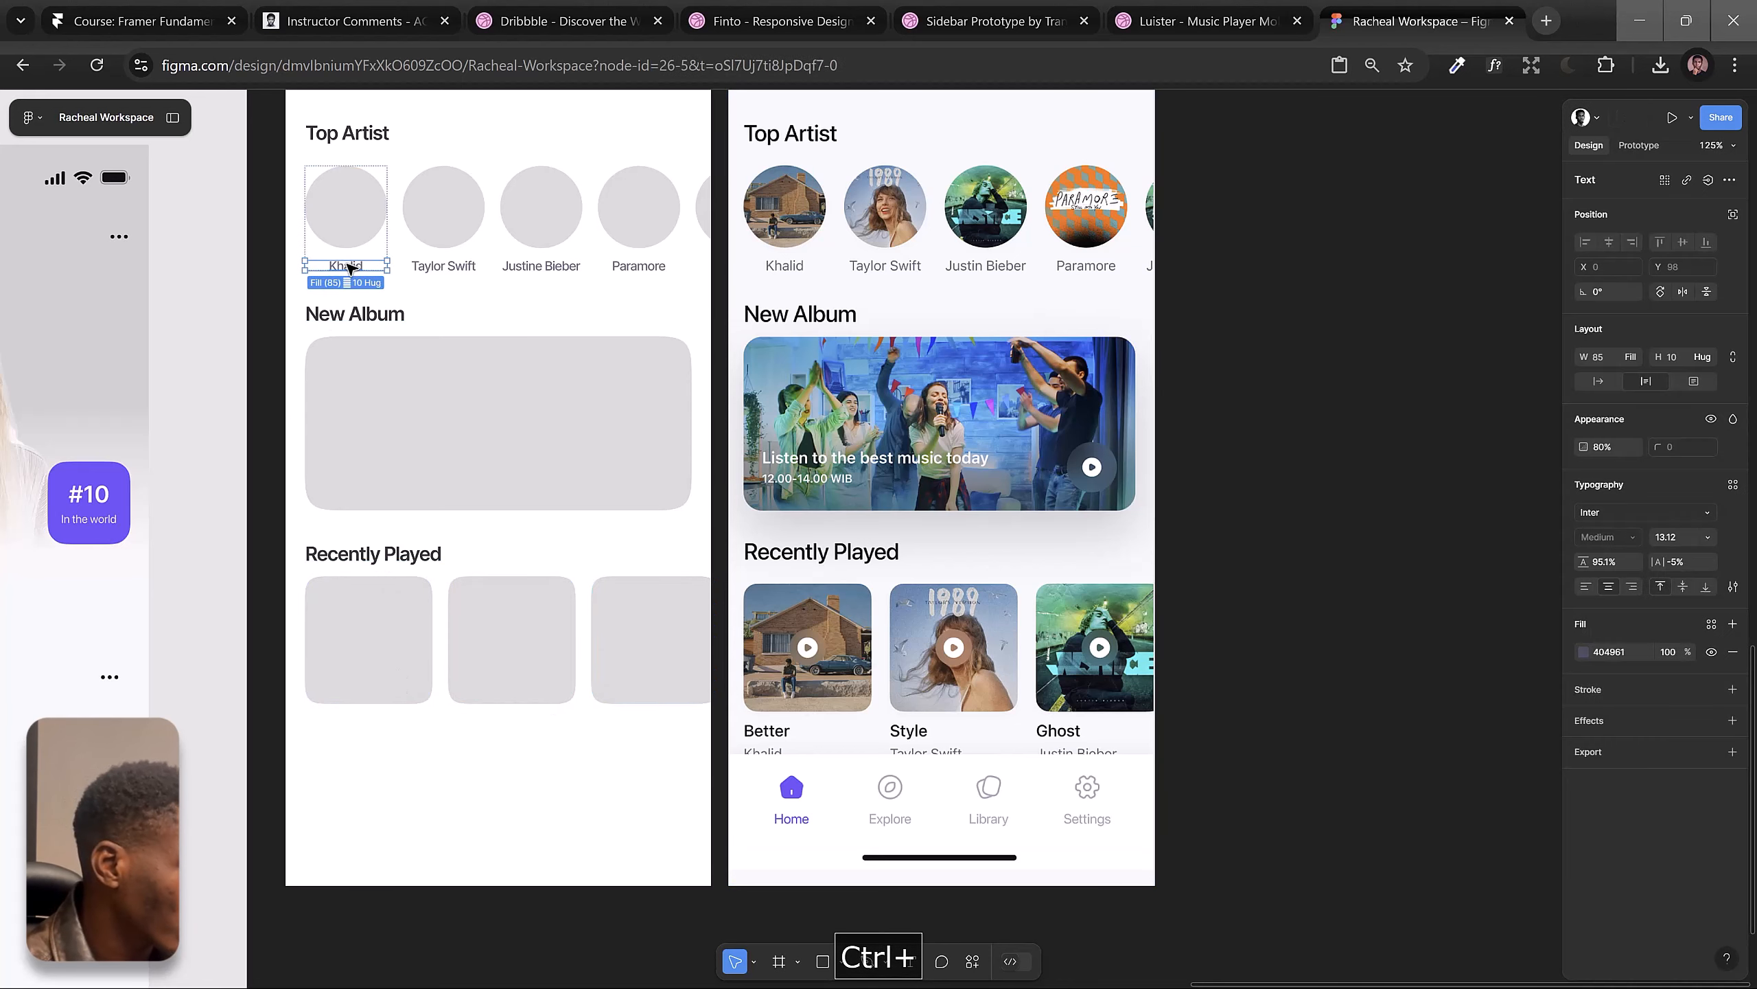
drag(351, 268, 339, 731)
double_click(337, 729)
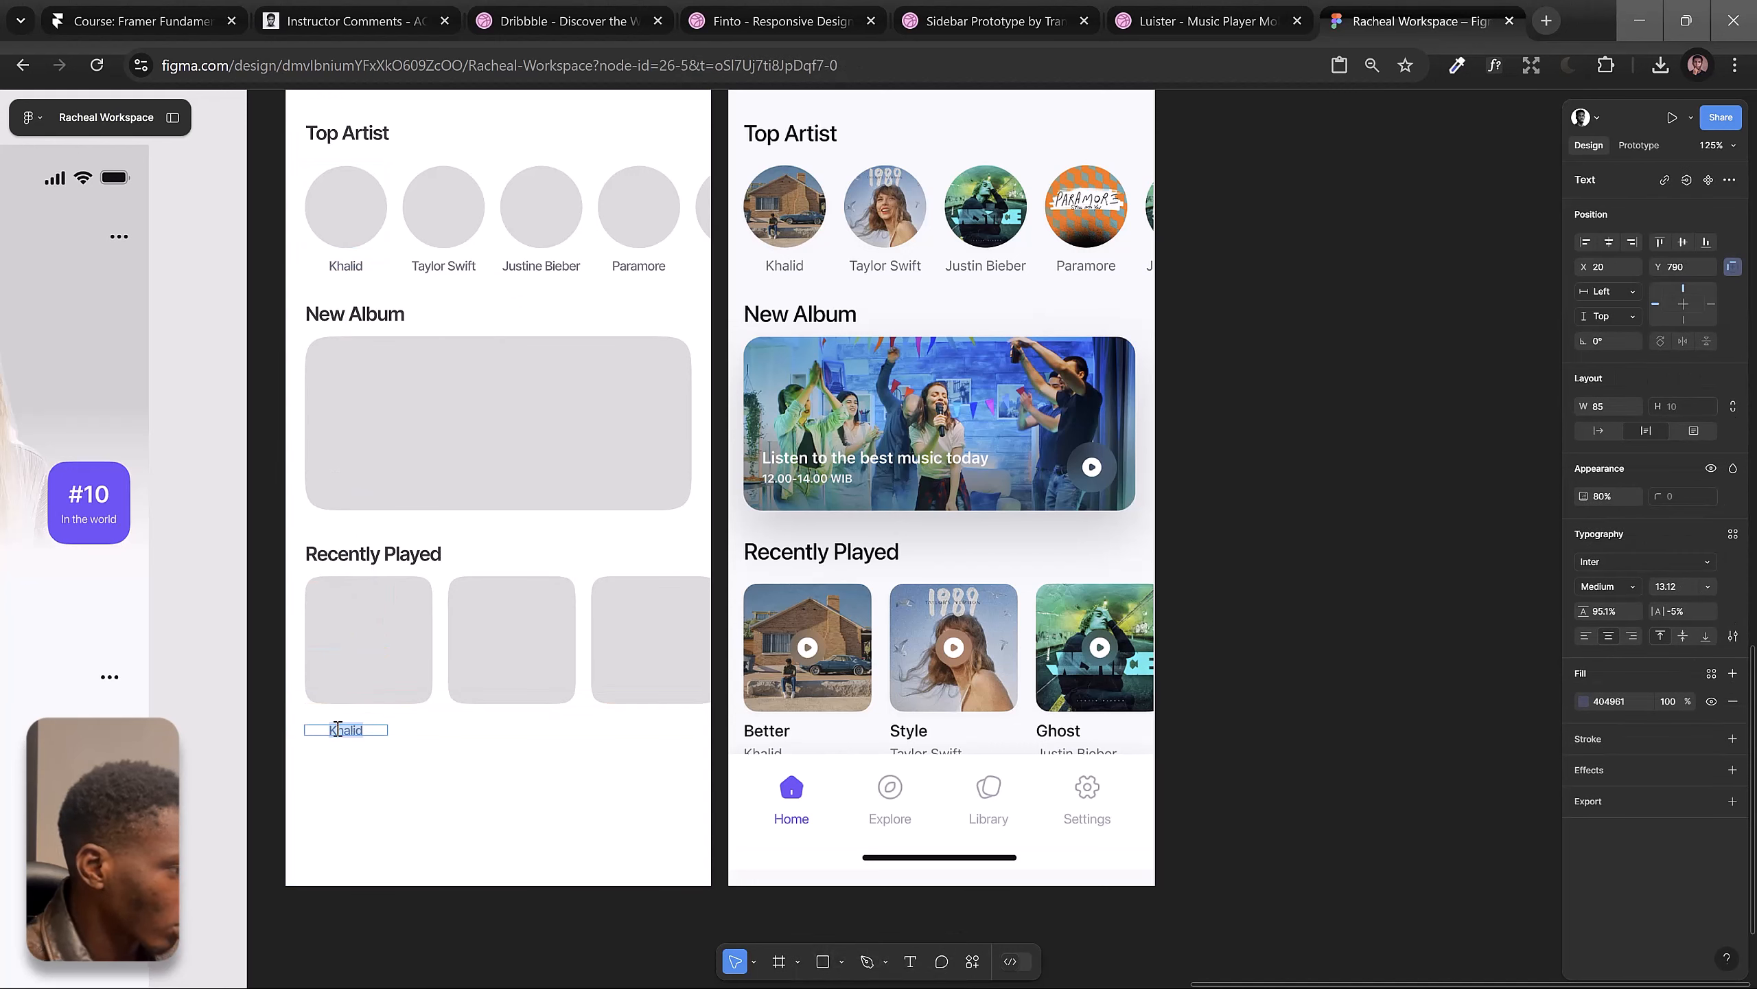
text(Better)
Step: Set the font size of the "Better" title to 17
key(ctrl+a)
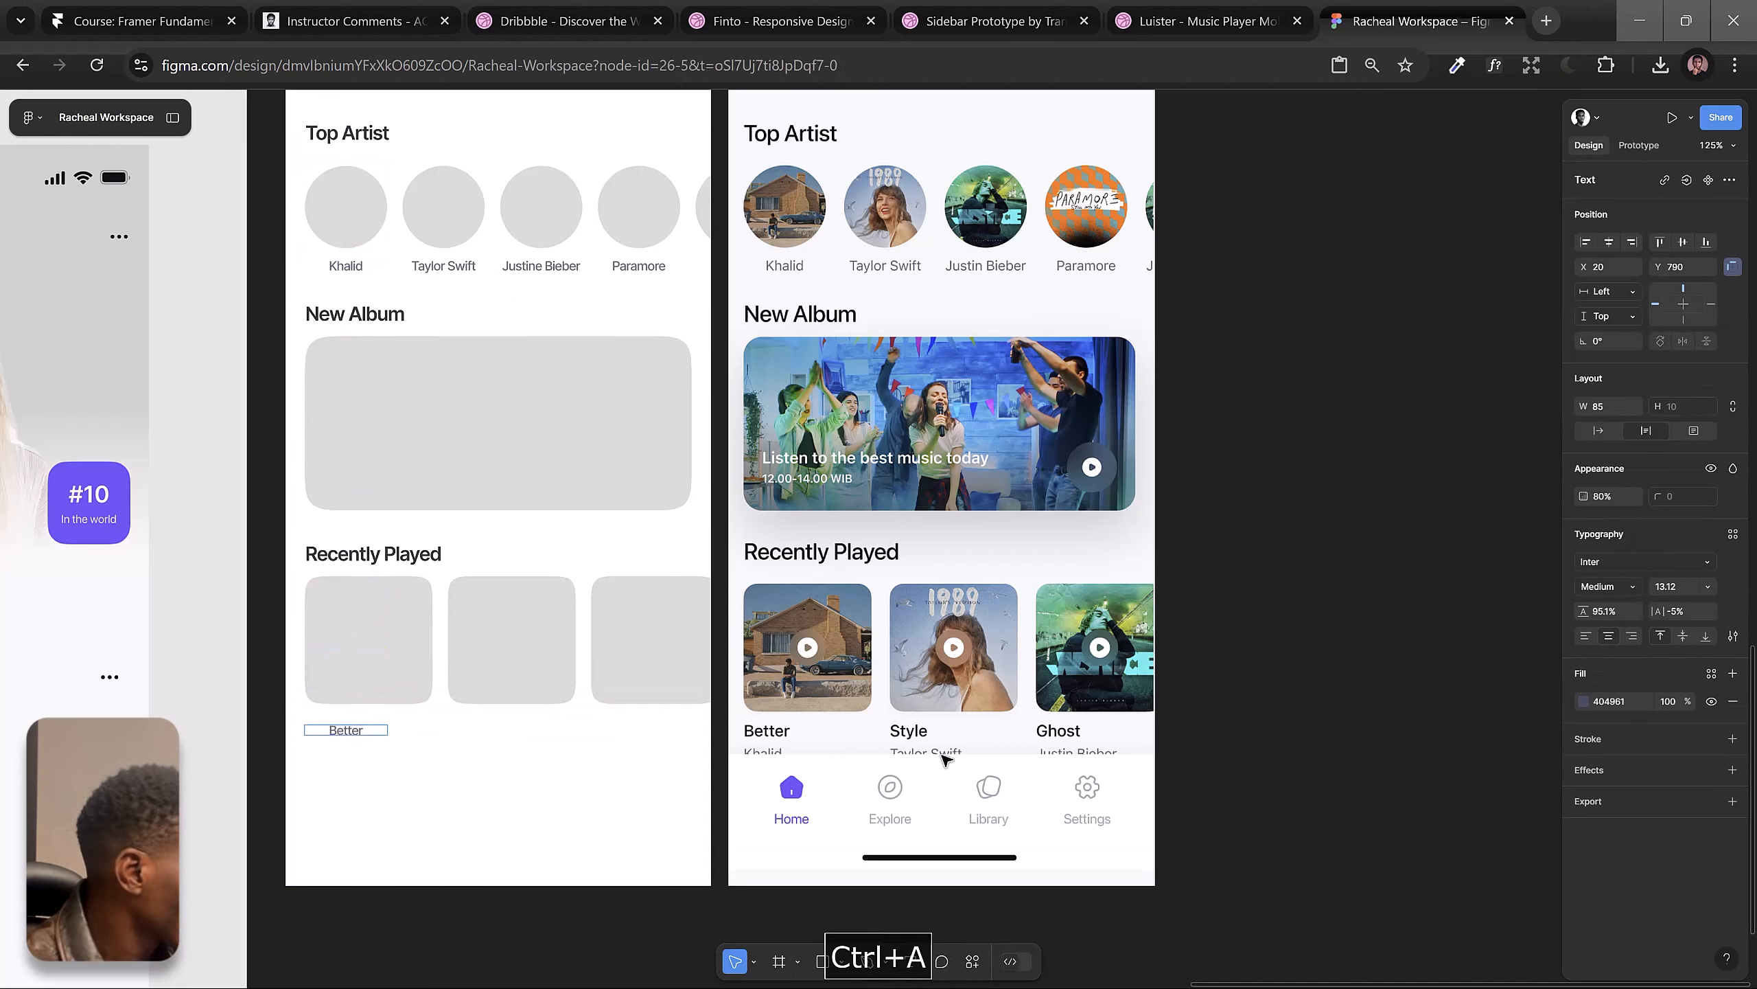
key(shift+Up)
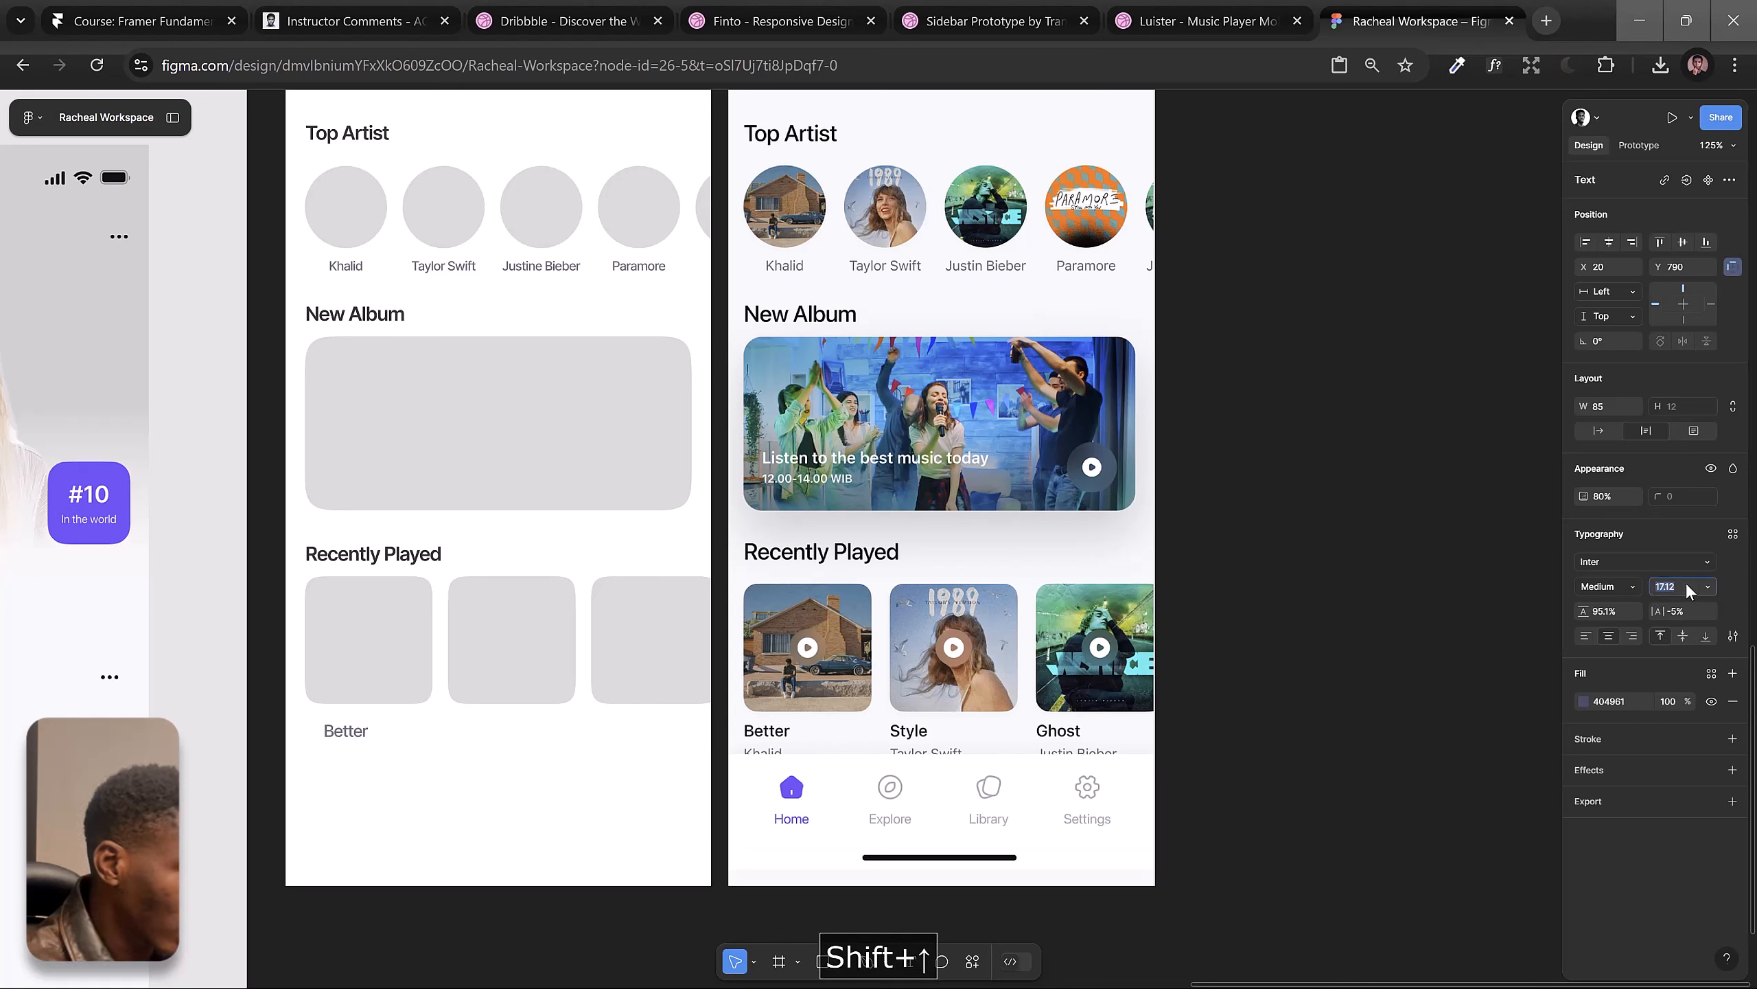
key(ctrl+a)
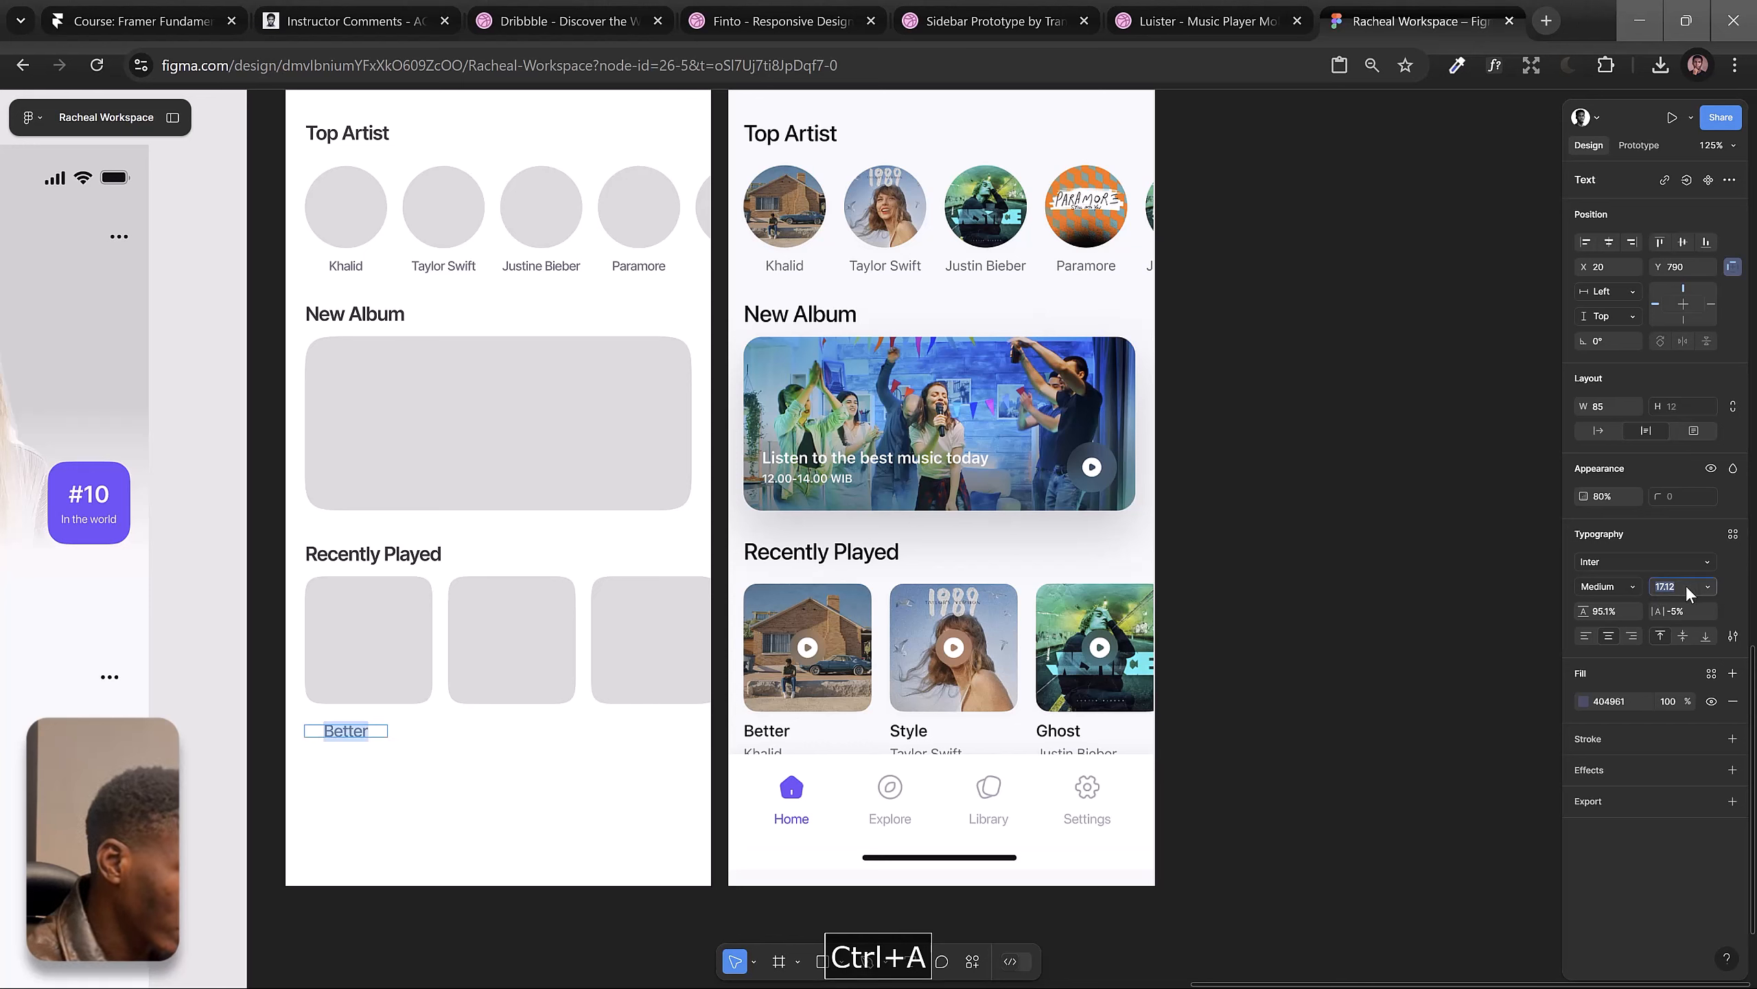
text(17)
key(Return)
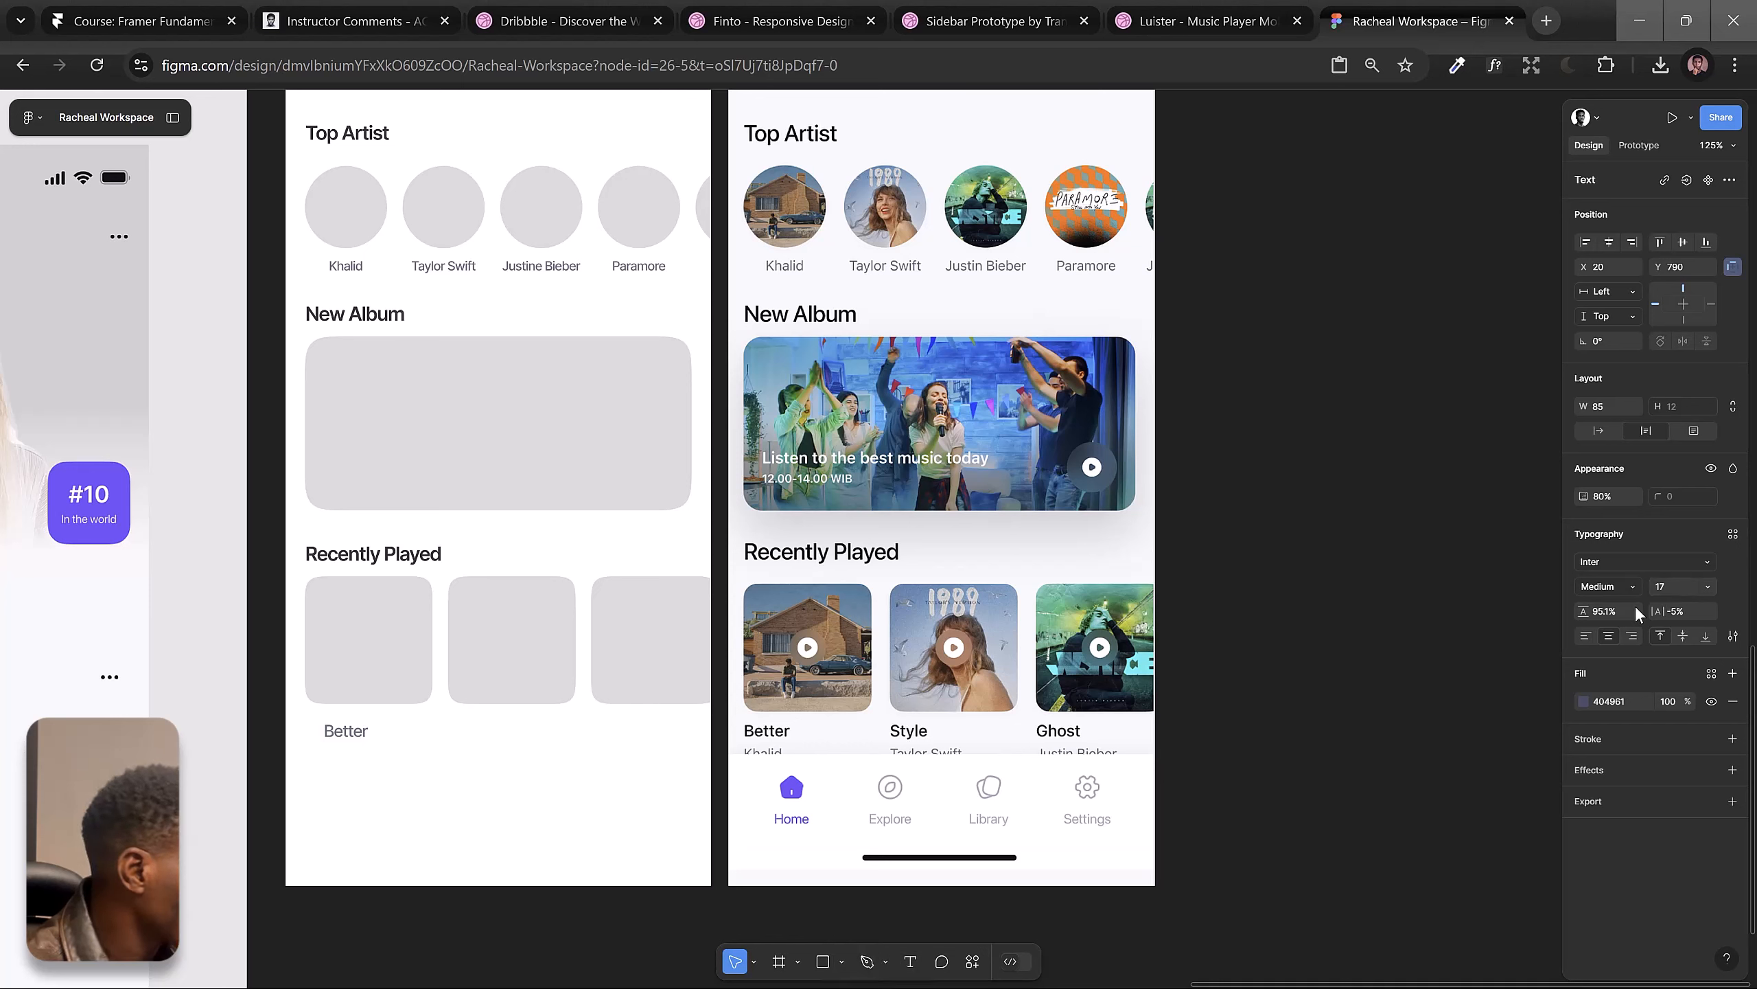
Step: Darken the fill colour of the "Better" title to 1B1C20
click(1584, 701)
drag(1424, 761, 1409, 769)
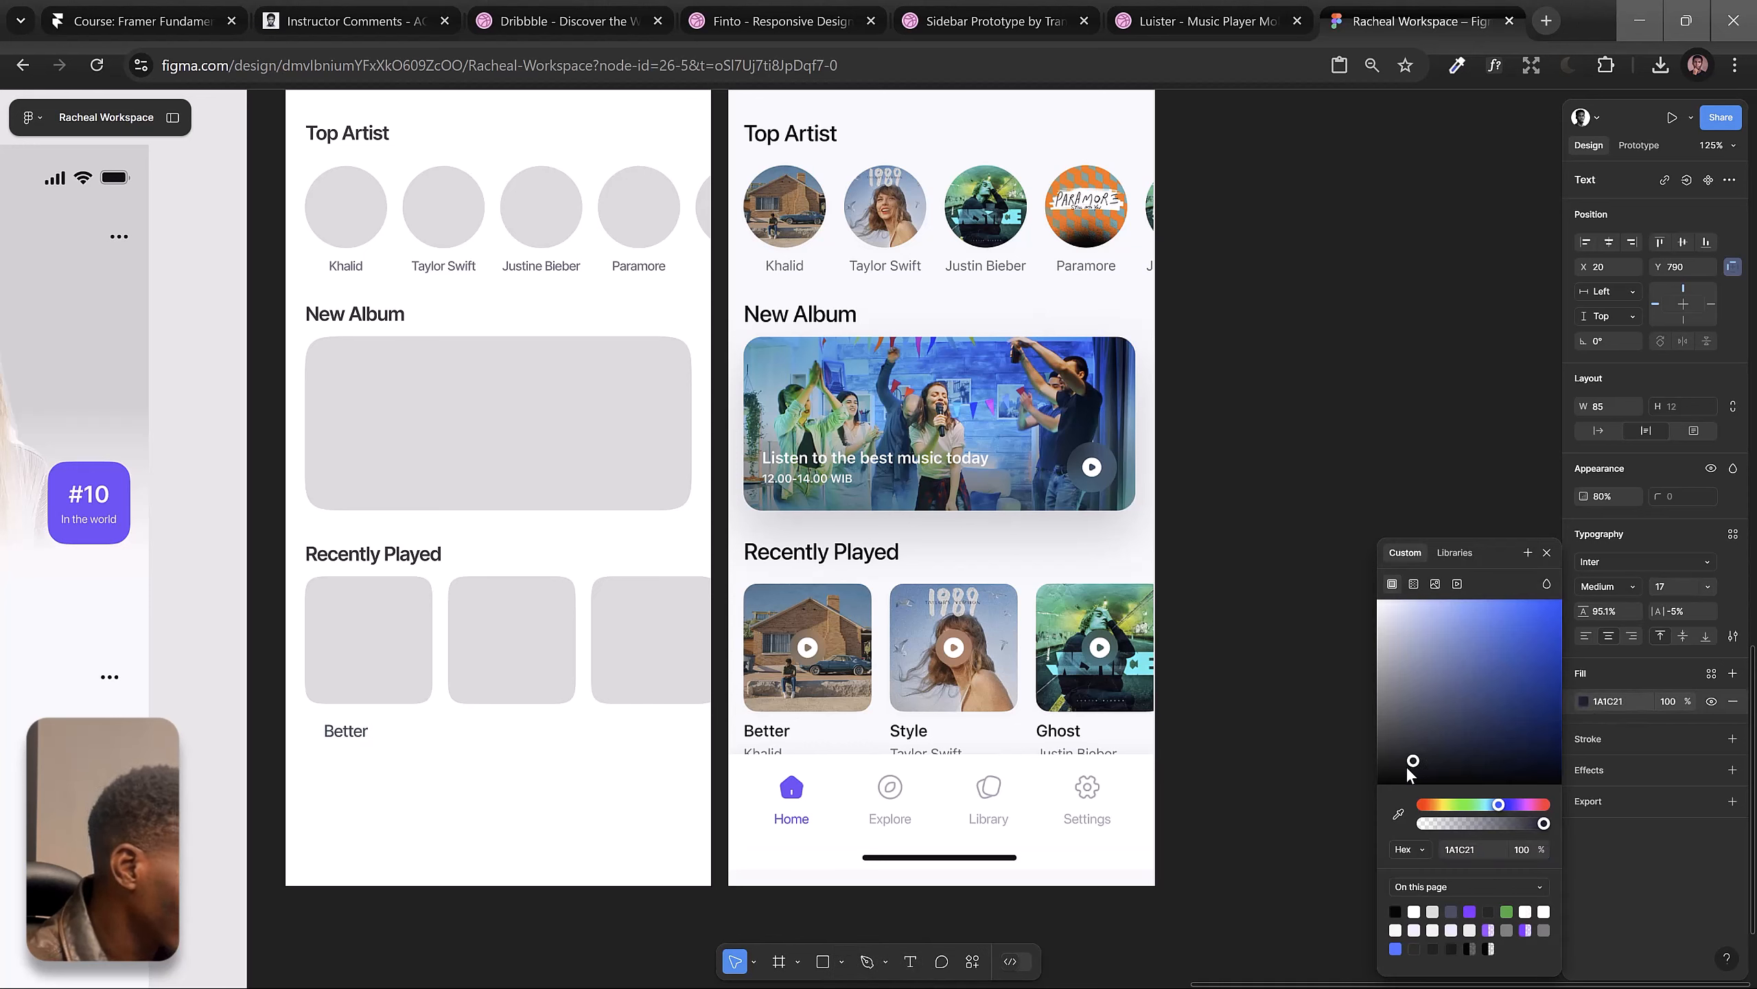
click(1548, 552)
key(Return)
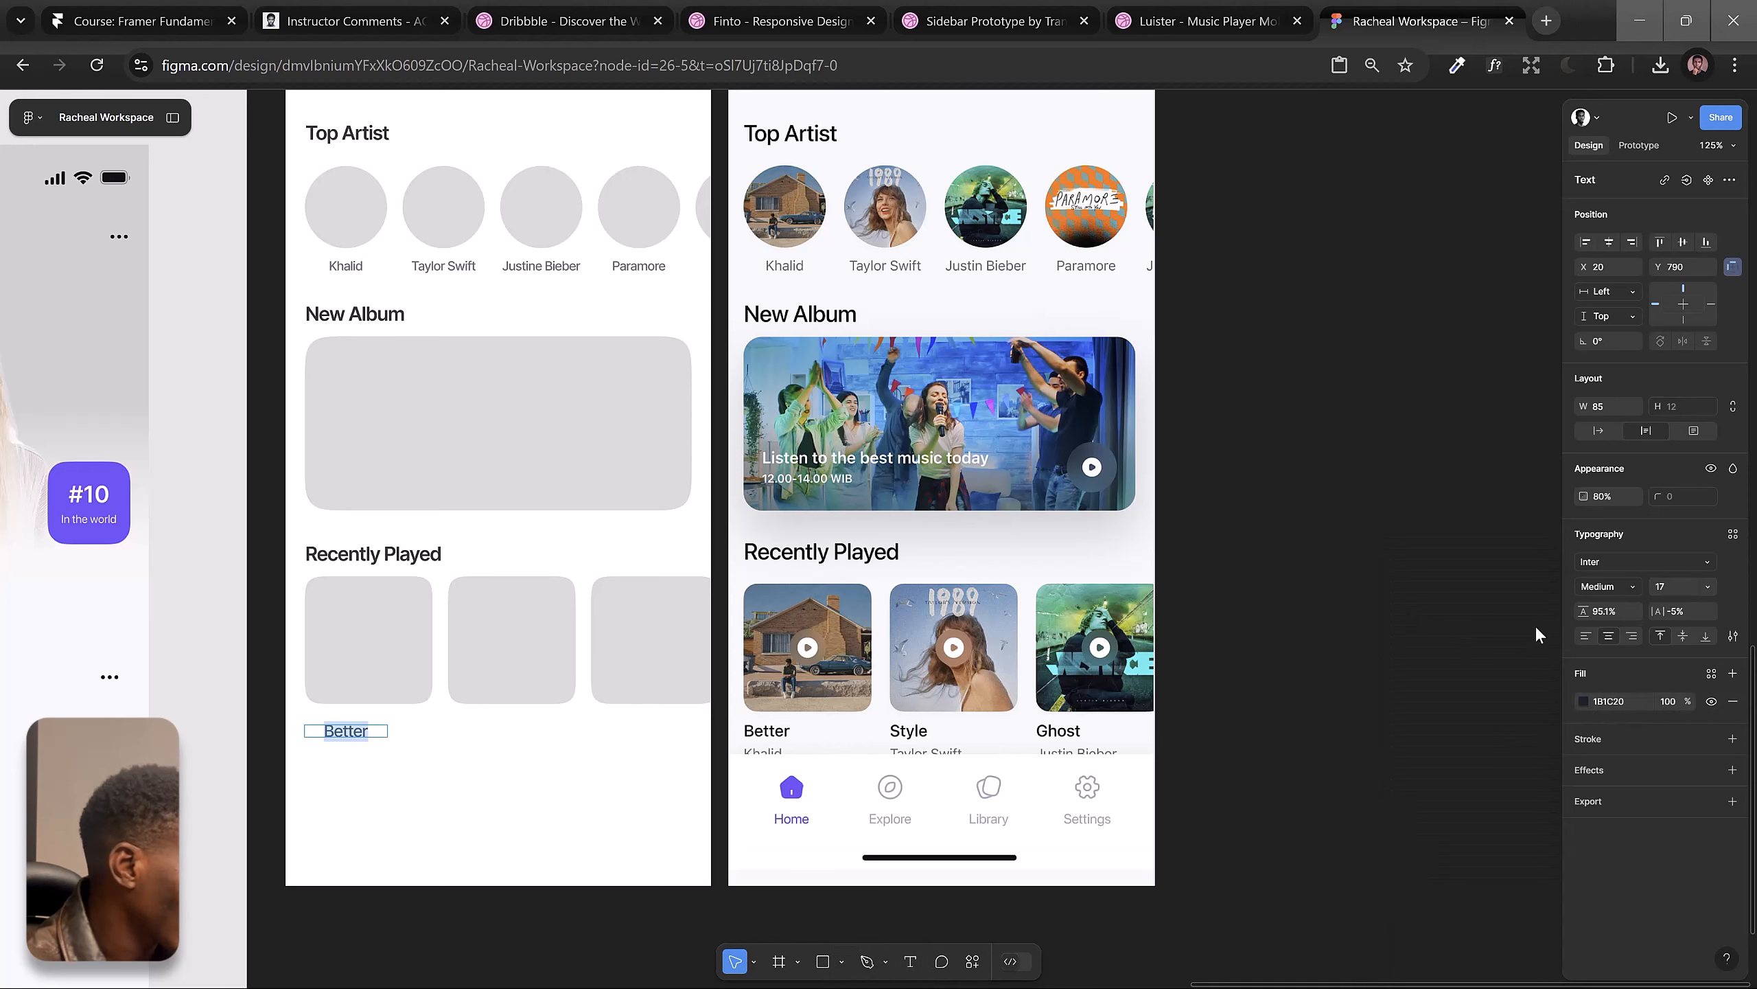
Step: Match the "Better" title's fill to the "Recently Played" heading's black (000000) and left-align its text
click(378, 554)
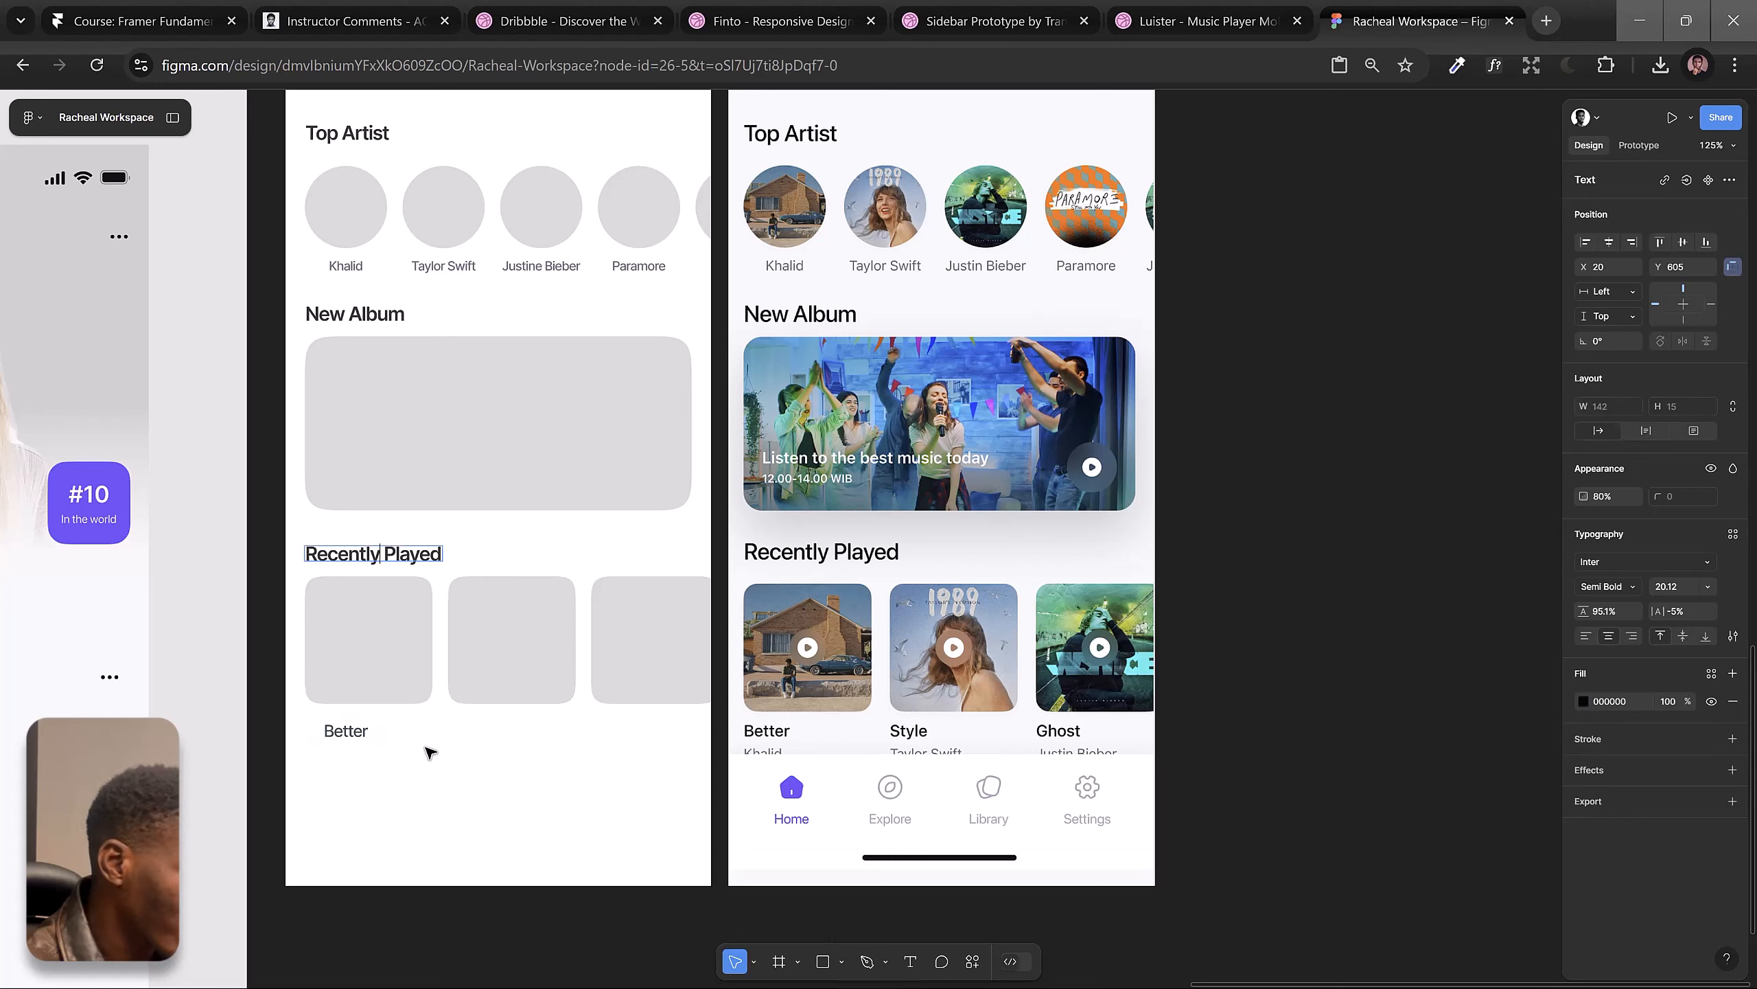
ctrl+click(346, 731)
click(1583, 701)
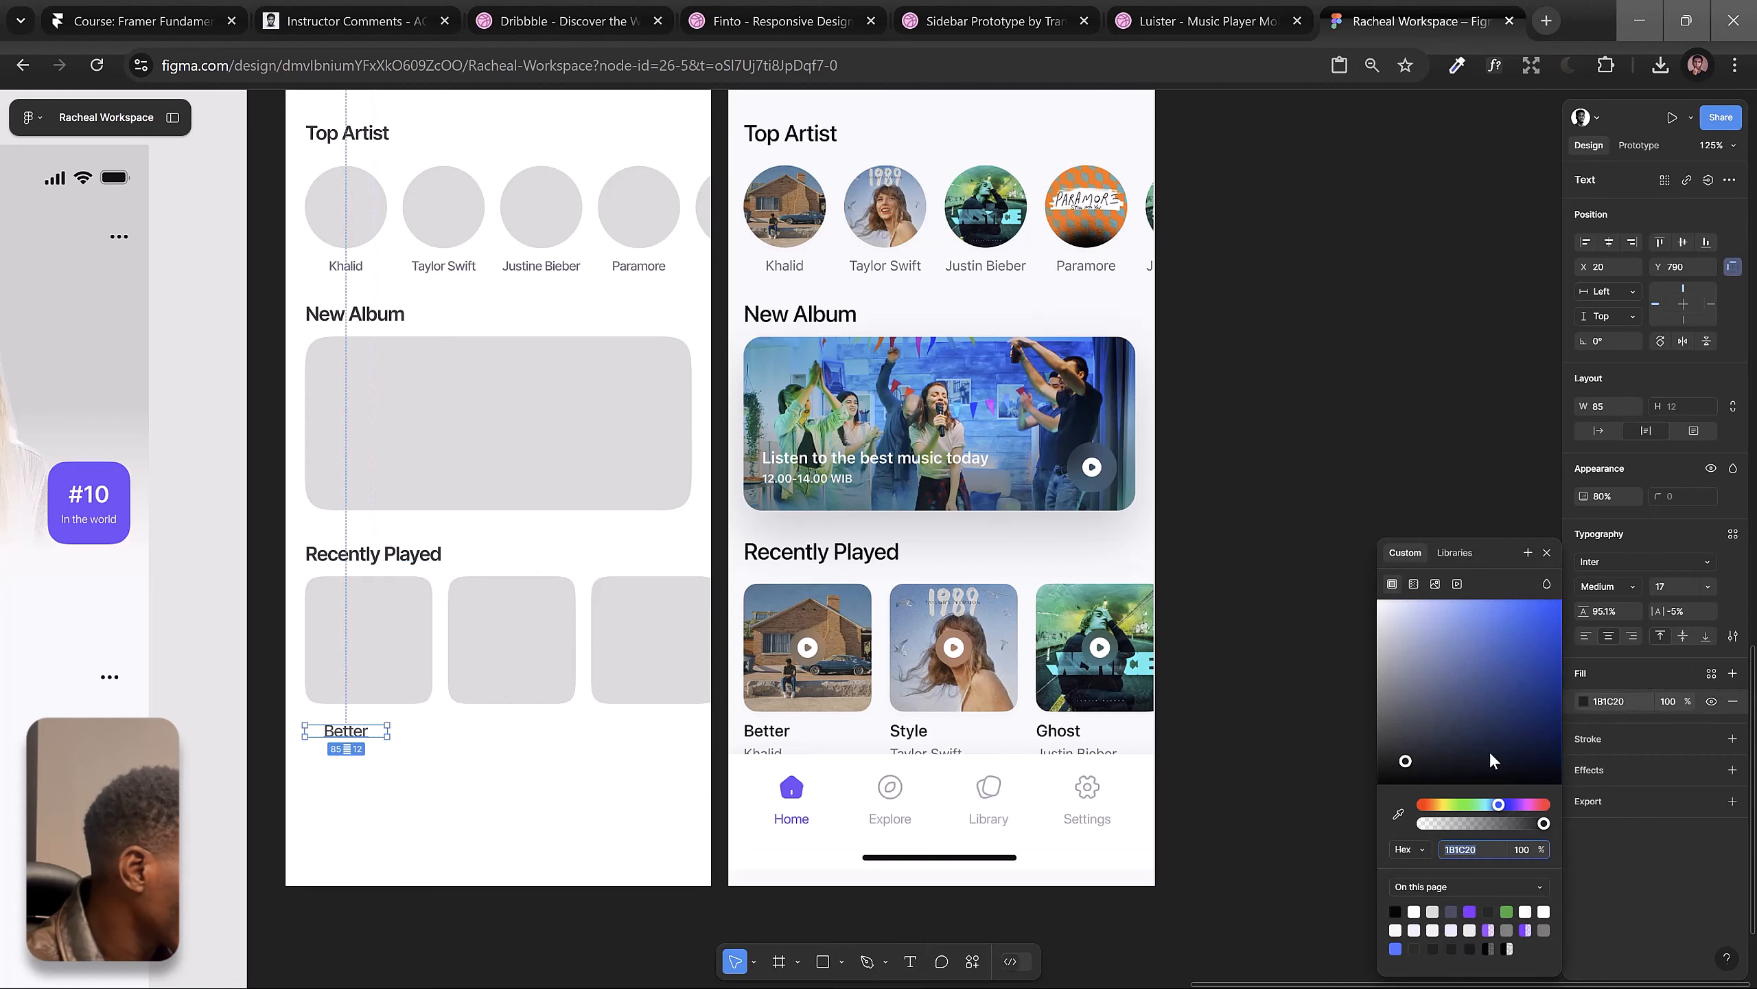
drag(1415, 761, 1352, 830)
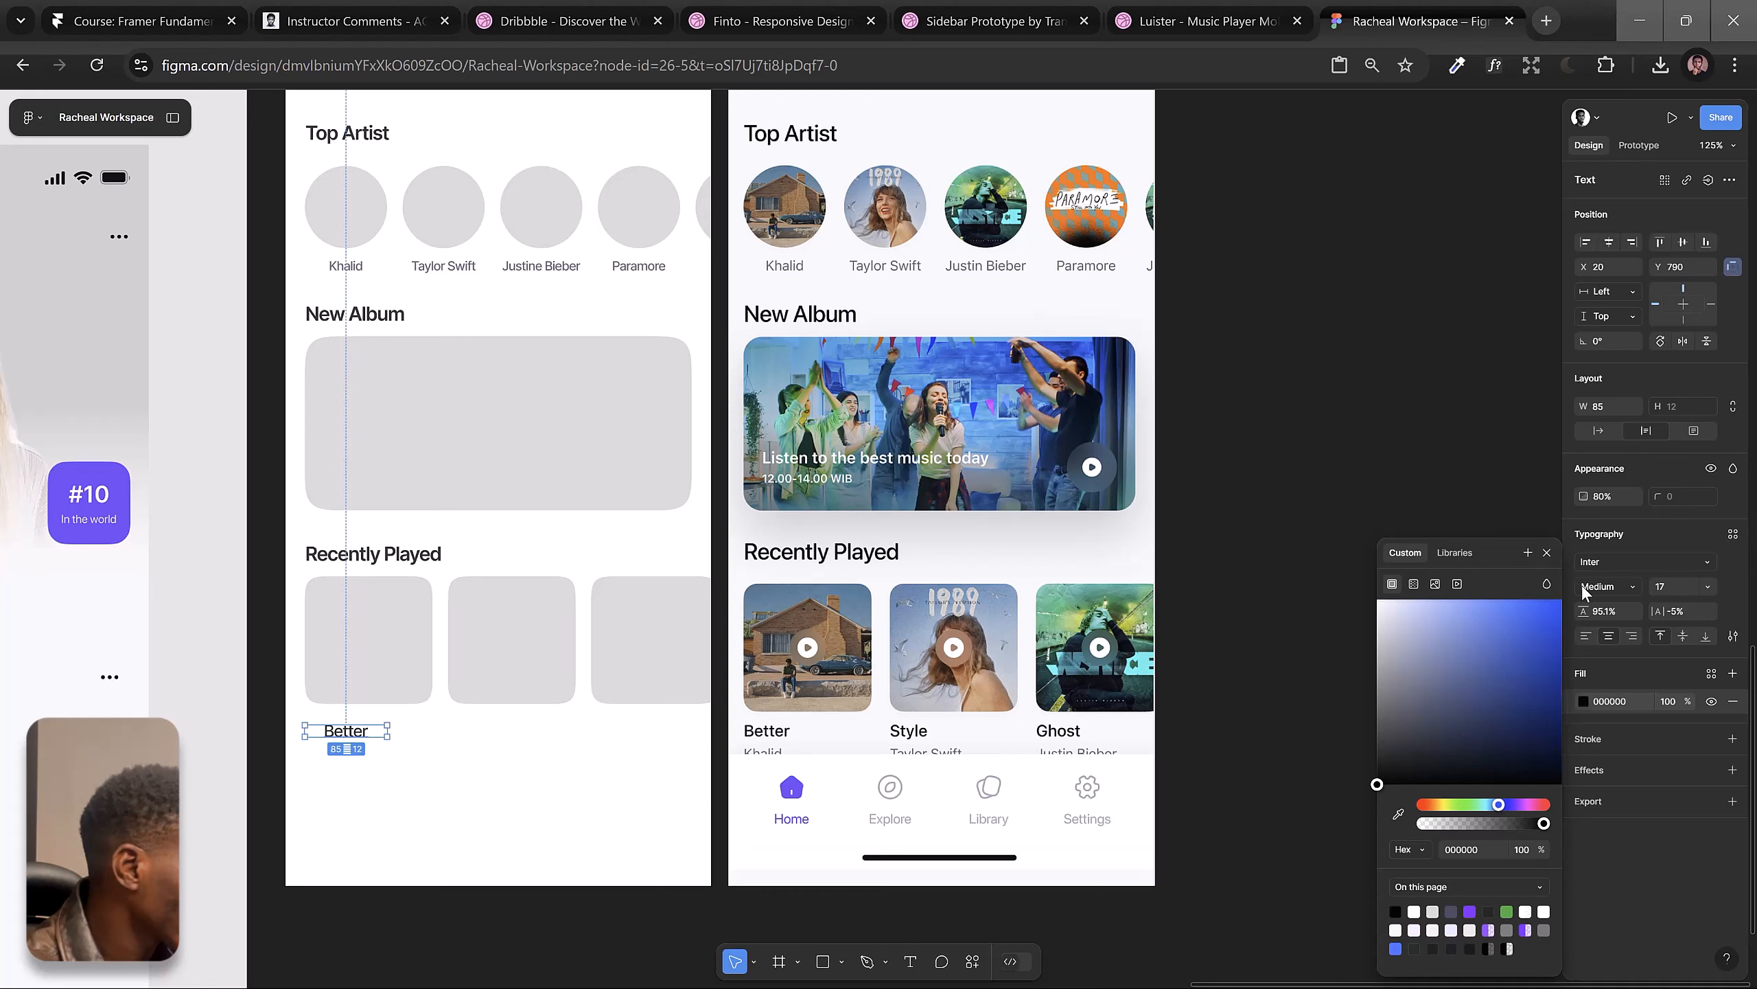
click(1589, 635)
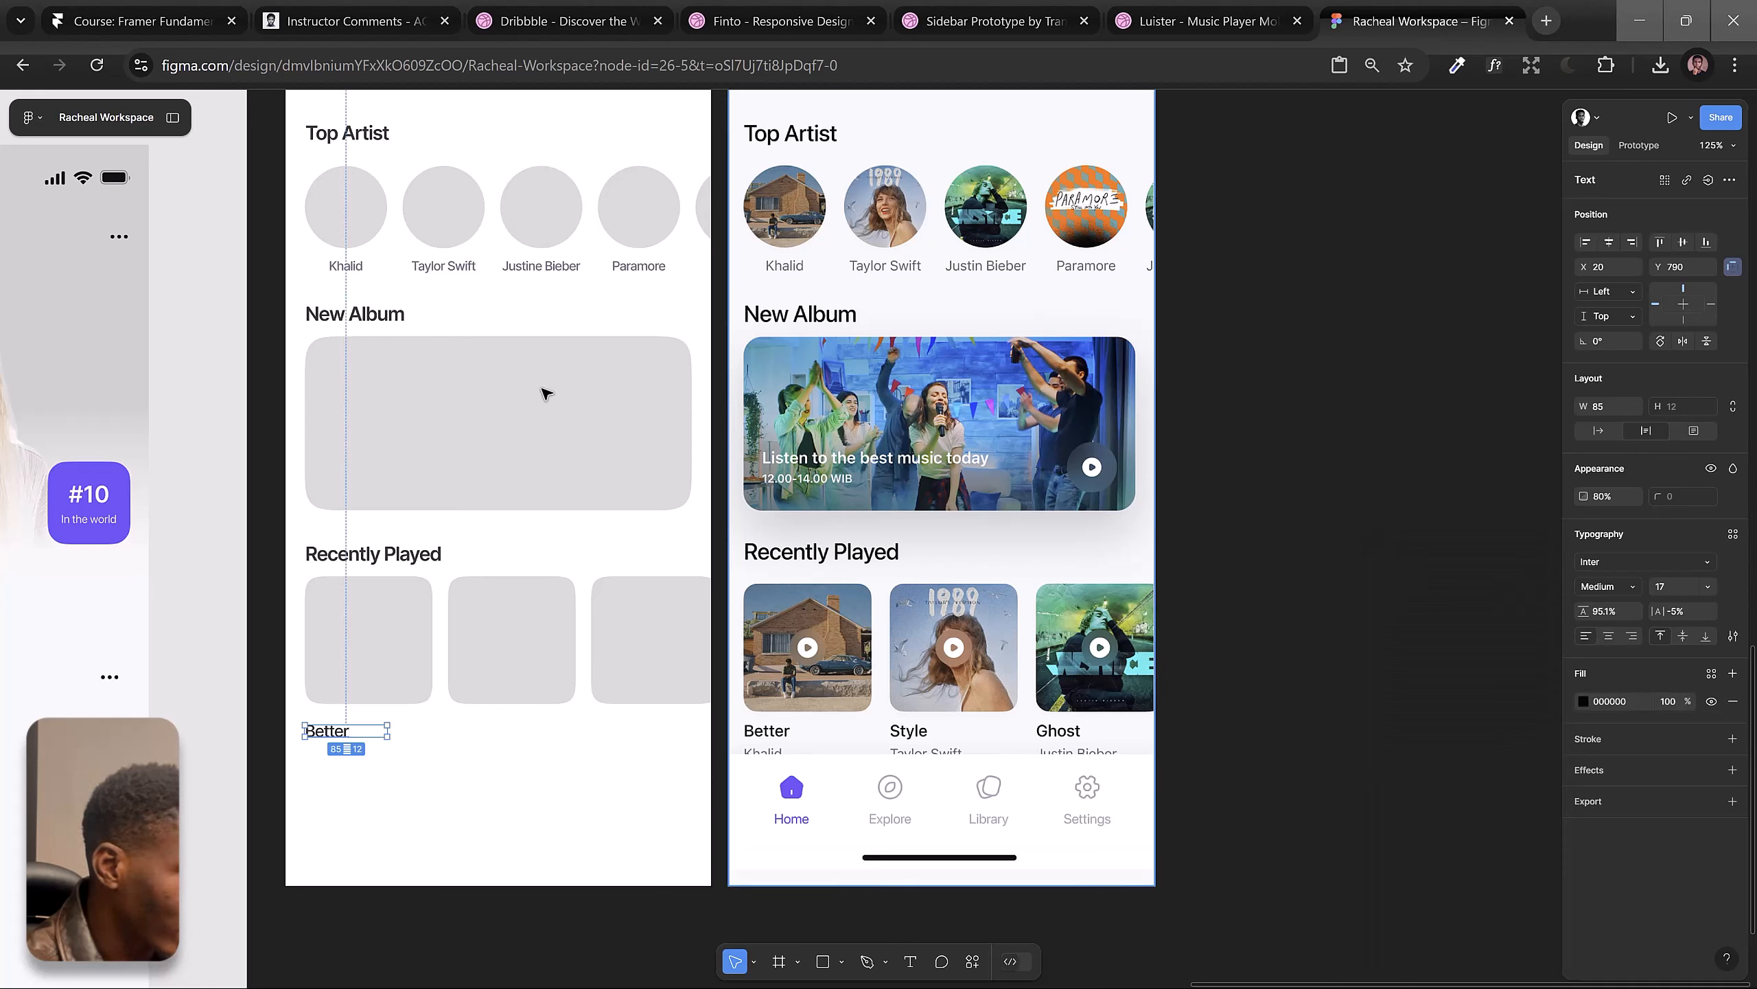
Step: Copy the "Khalid" artist label beneath the "Better" title at X 20, Y 810 and left-align it
ctrl+click(349, 270)
drag(350, 270, 327, 753)
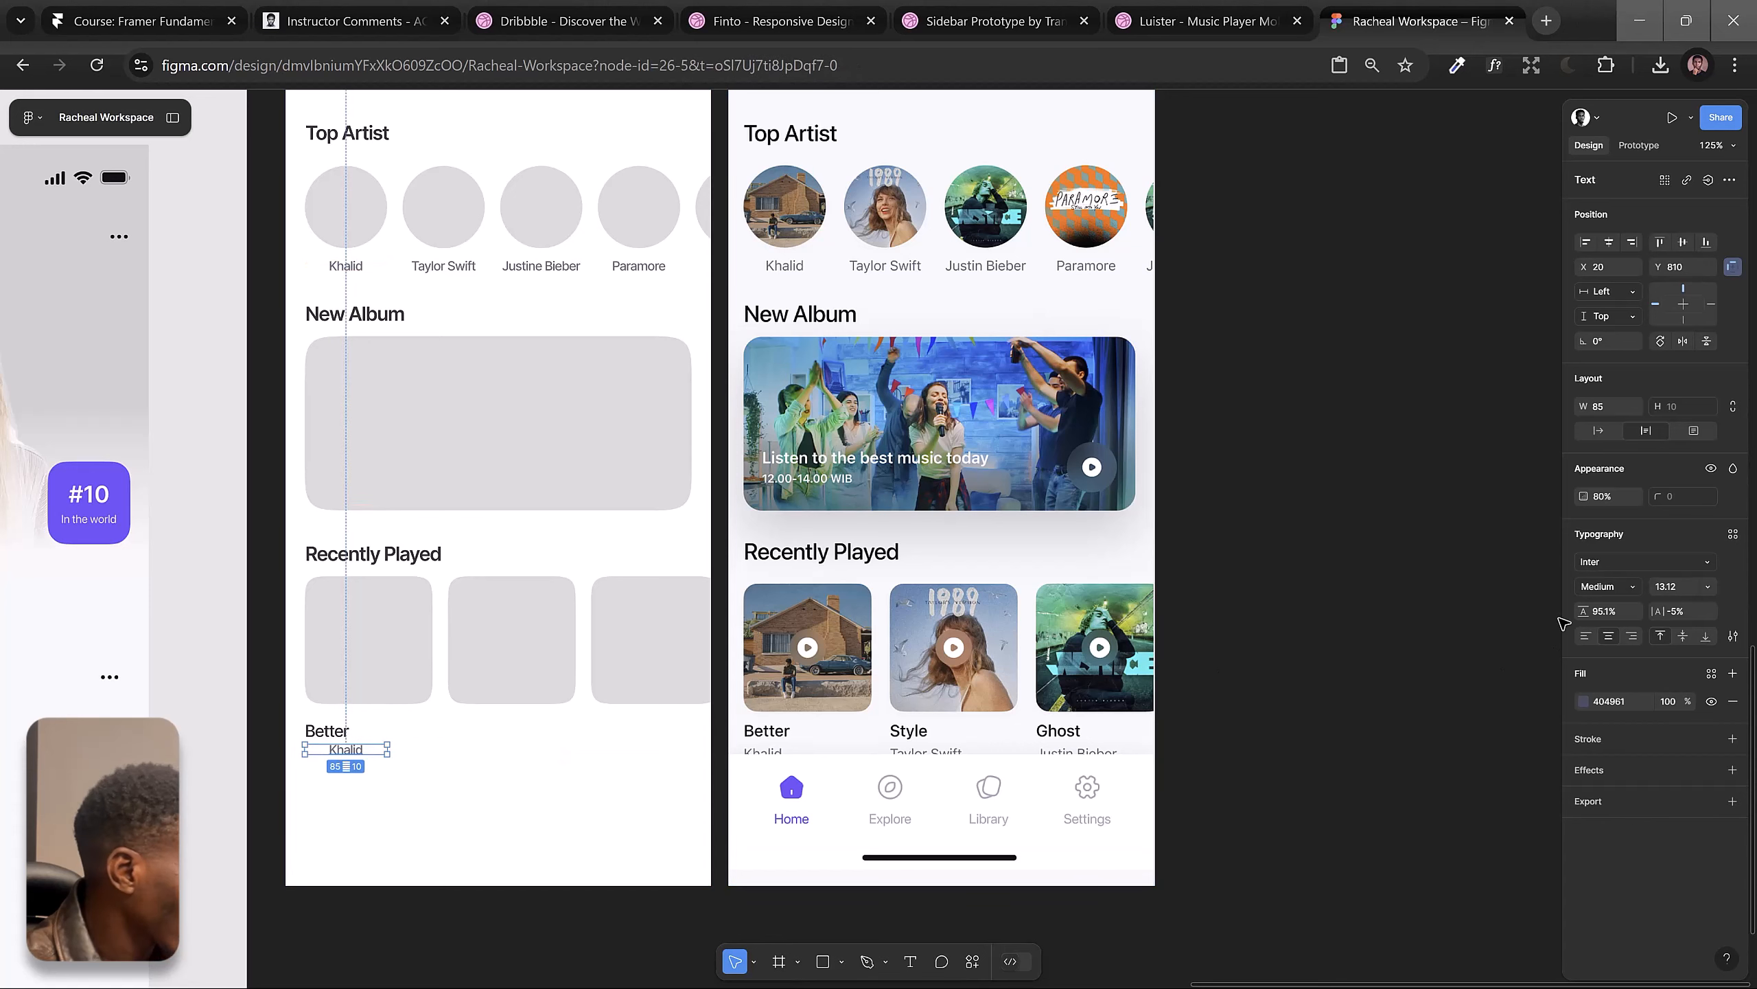
click(1586, 636)
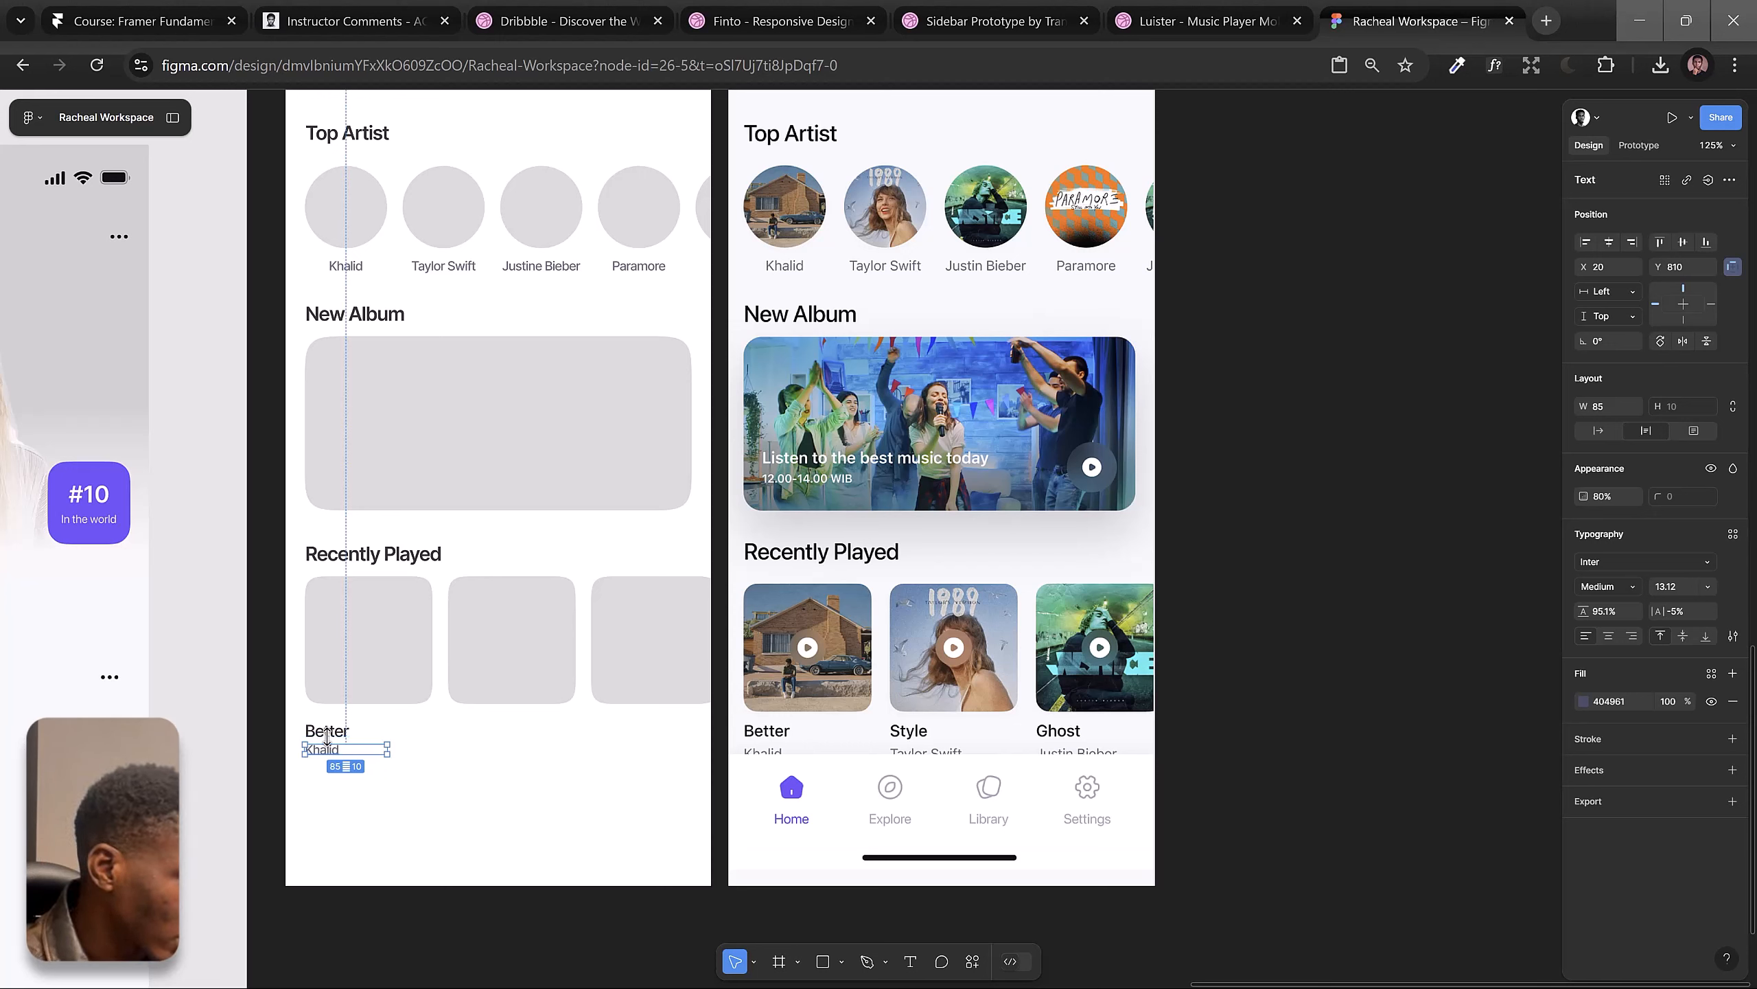
Step: Wrap the "Better" and "Khalid" texts in an auto layout, and combine it with the first square in a vertical auto layout spaced 16
shift+click(327, 733)
key(shift+a)
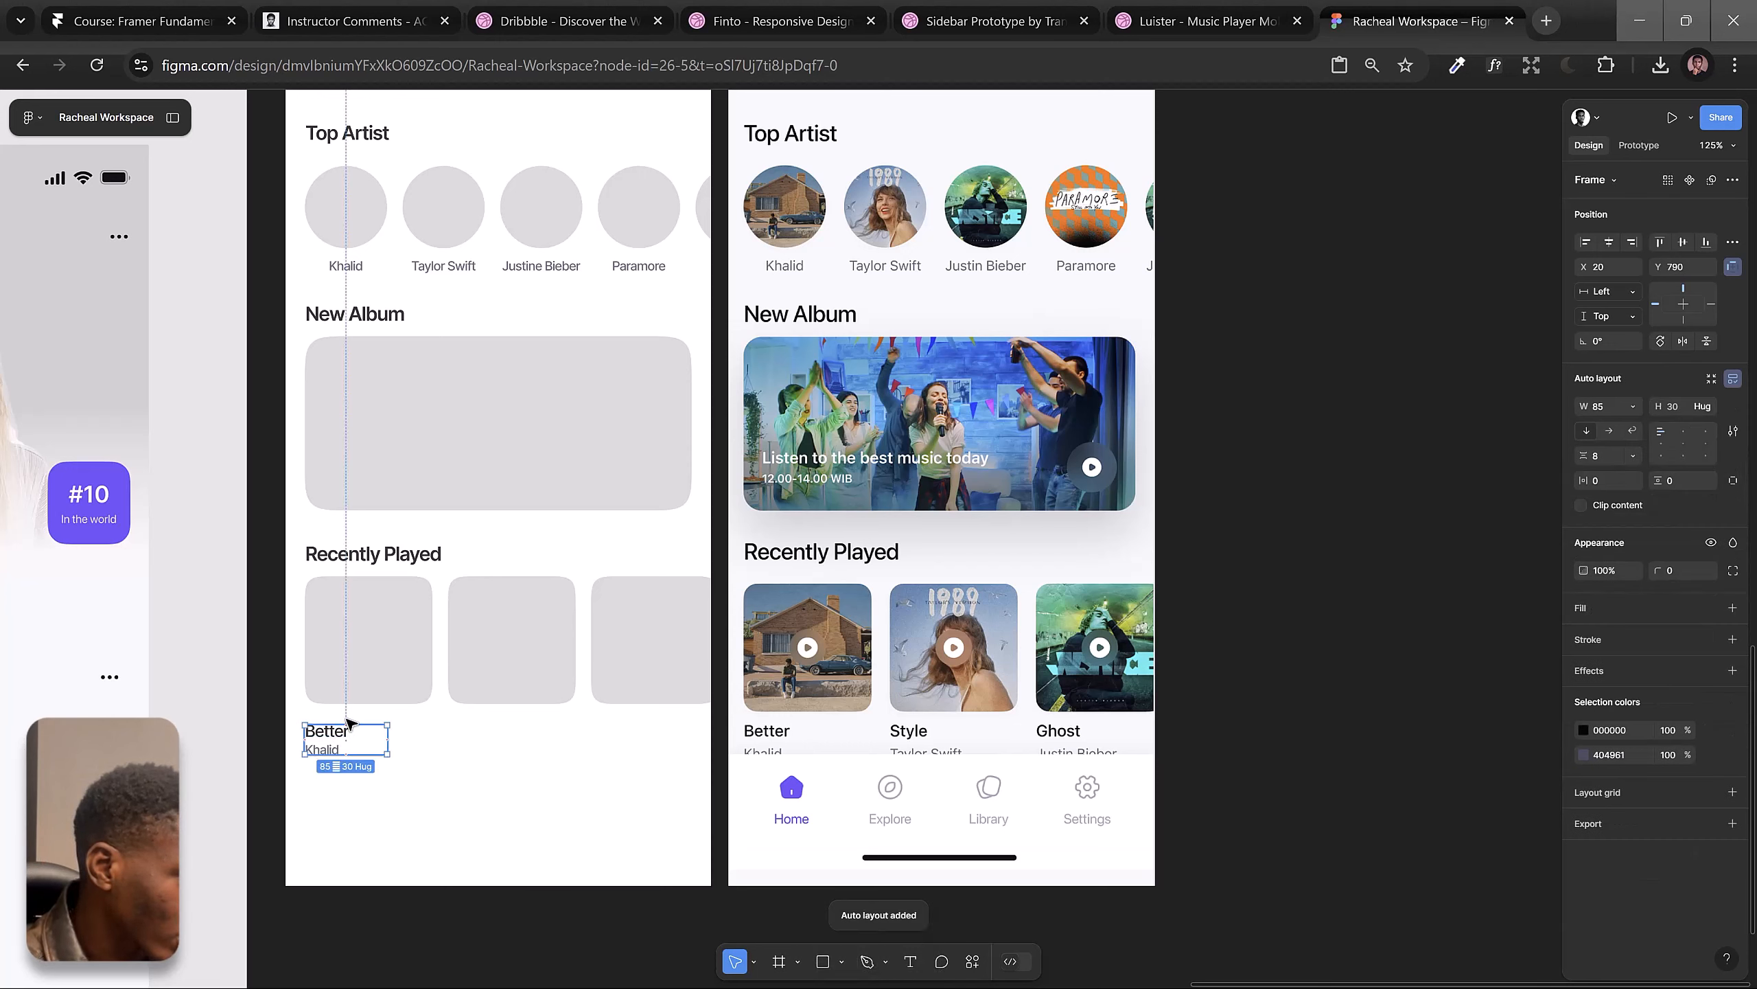
shift+click(364, 692)
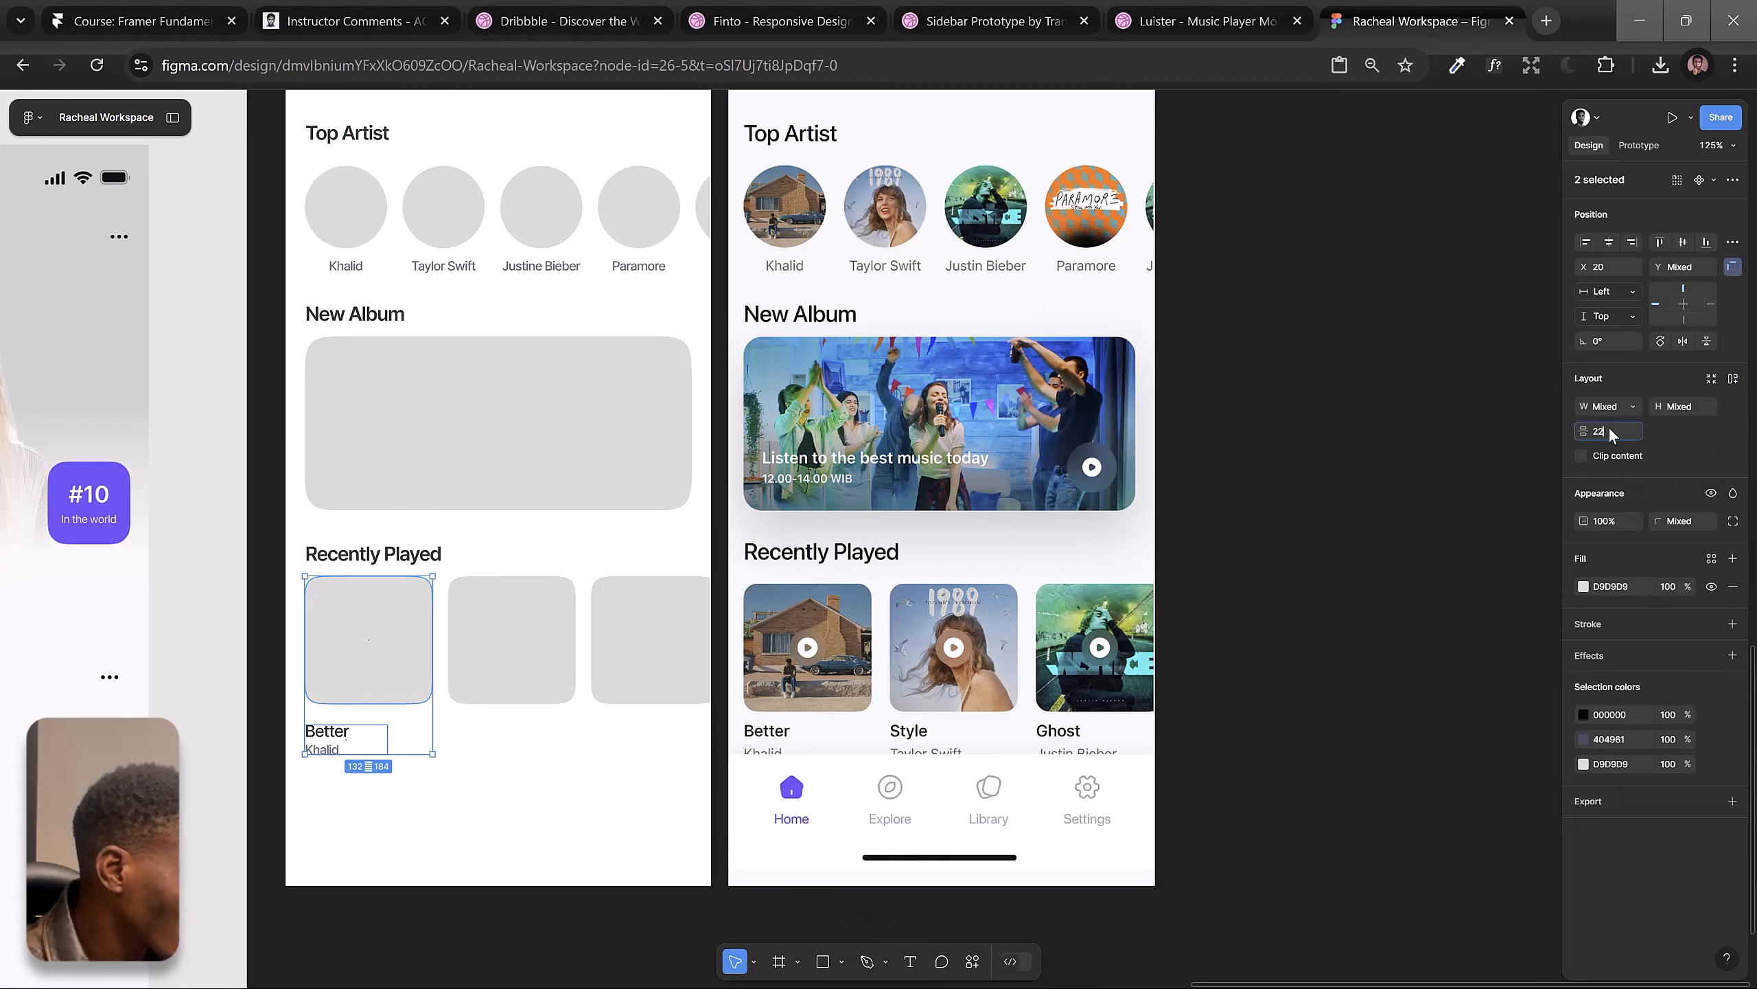
text(16)
key(Return)
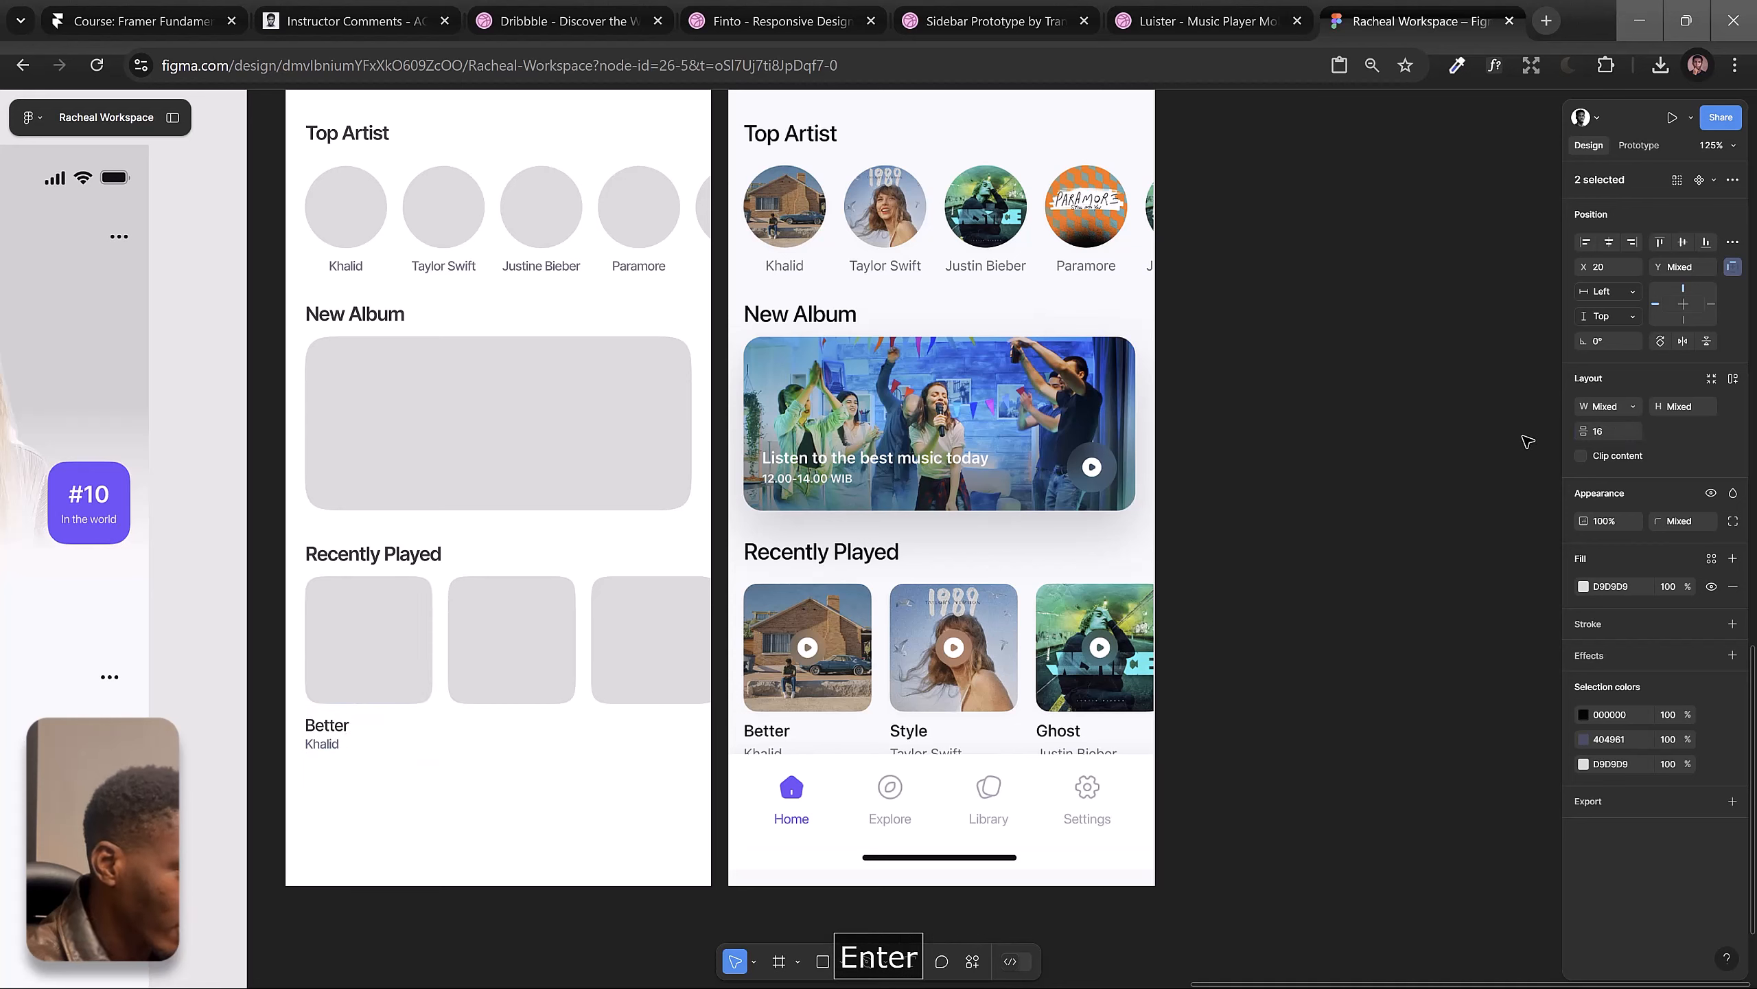
key(shift+a)
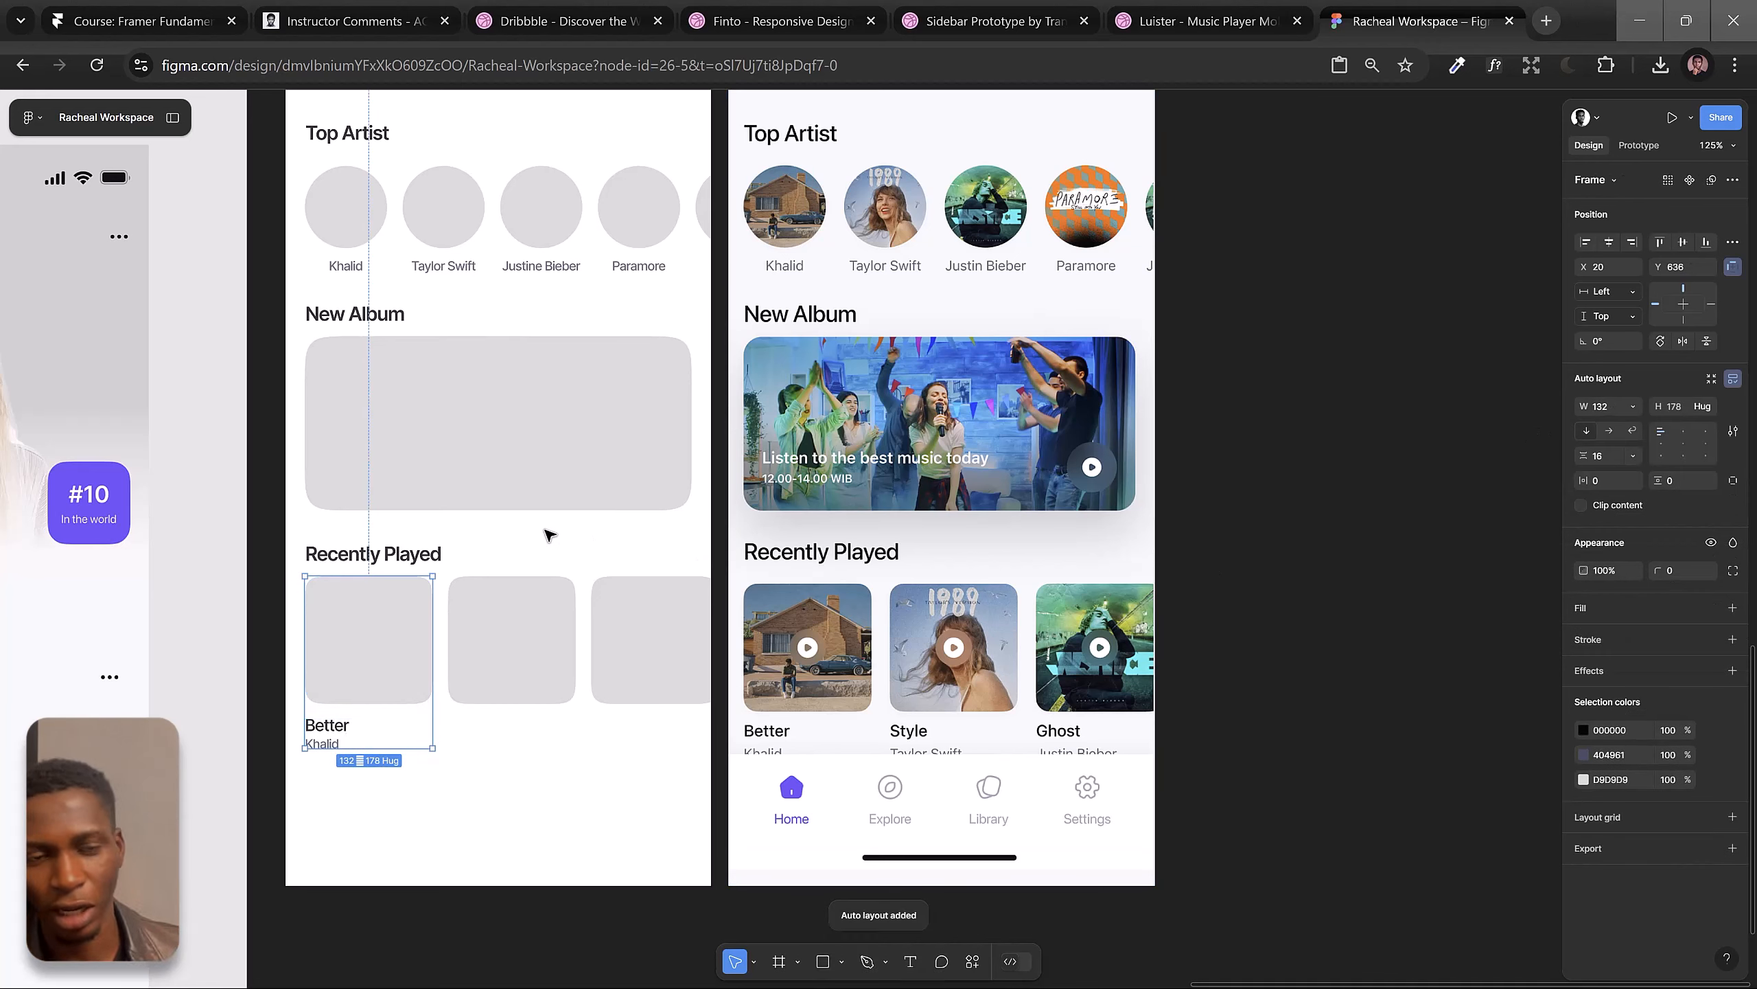
Step: Move the second and third placeholder squares straight down to Y 816, out of the Recently Played row
click(545, 630)
shift+click(627, 630)
drag(629, 623, 631, 793)
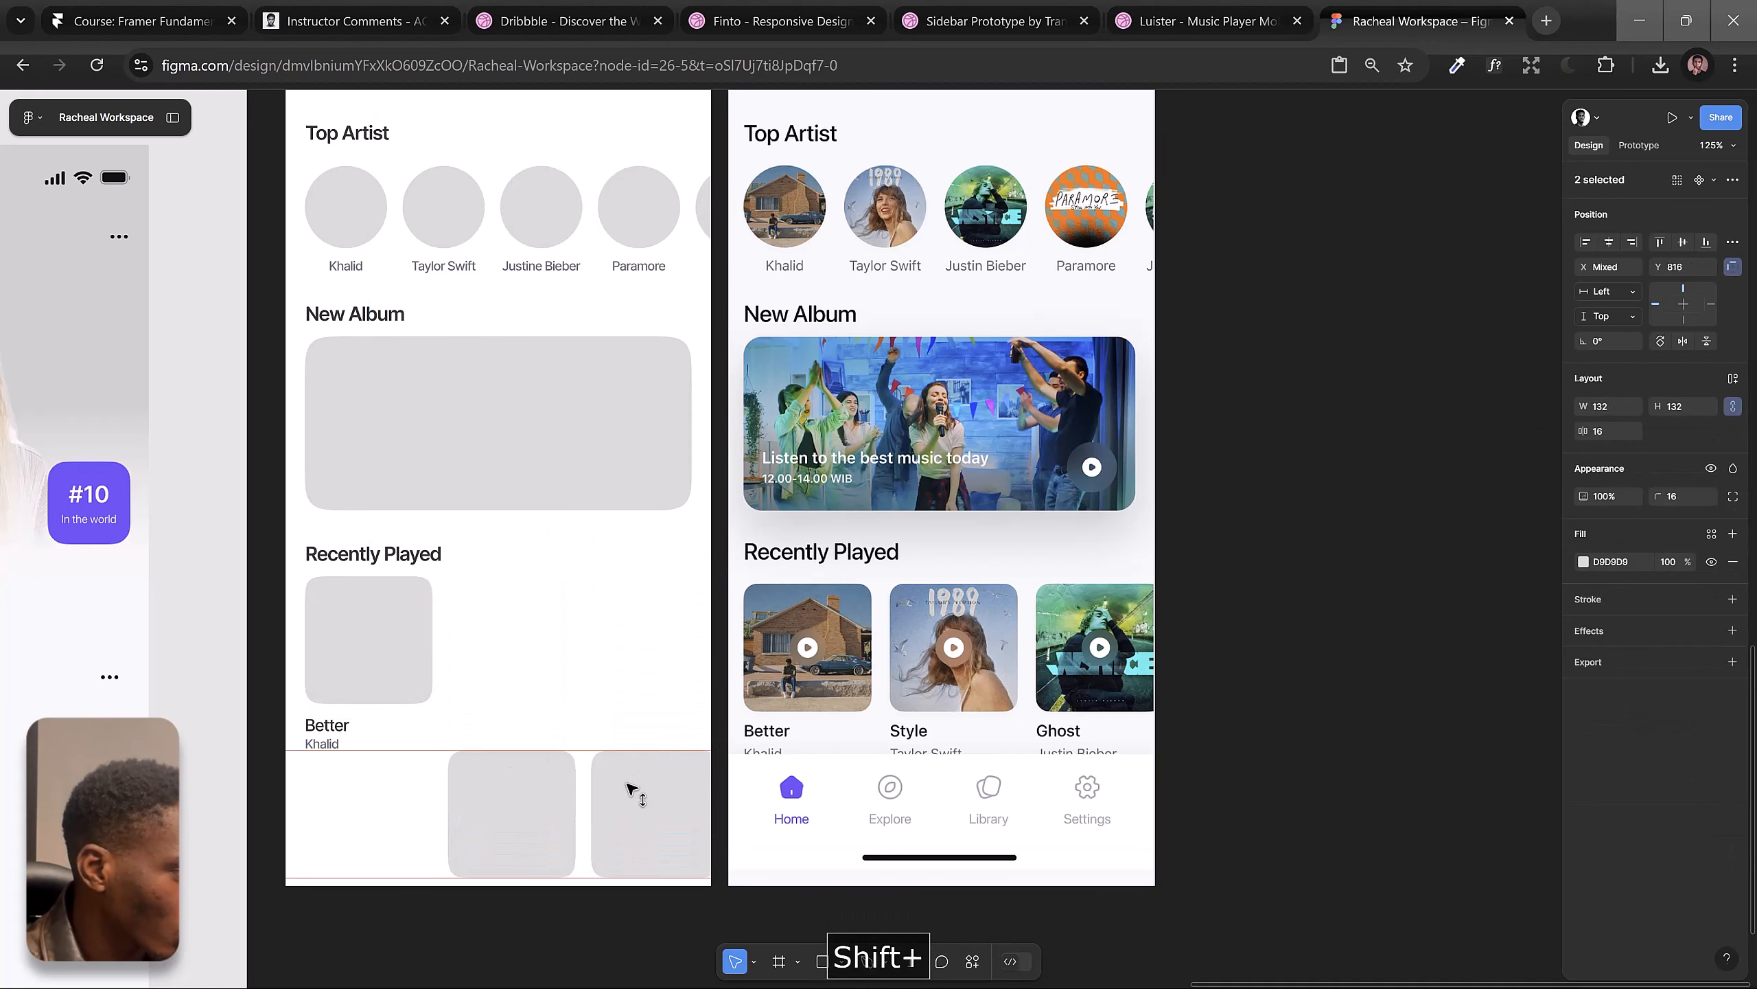
Step: Duplicate the "Better" card into the second slot of the Recently Played row
click(388, 667)
drag(350, 655, 496, 649)
click(397, 803)
Step: Change the second card's title to "Stye" and its artist name to "Taylor Swift"
ctrl+click(477, 726)
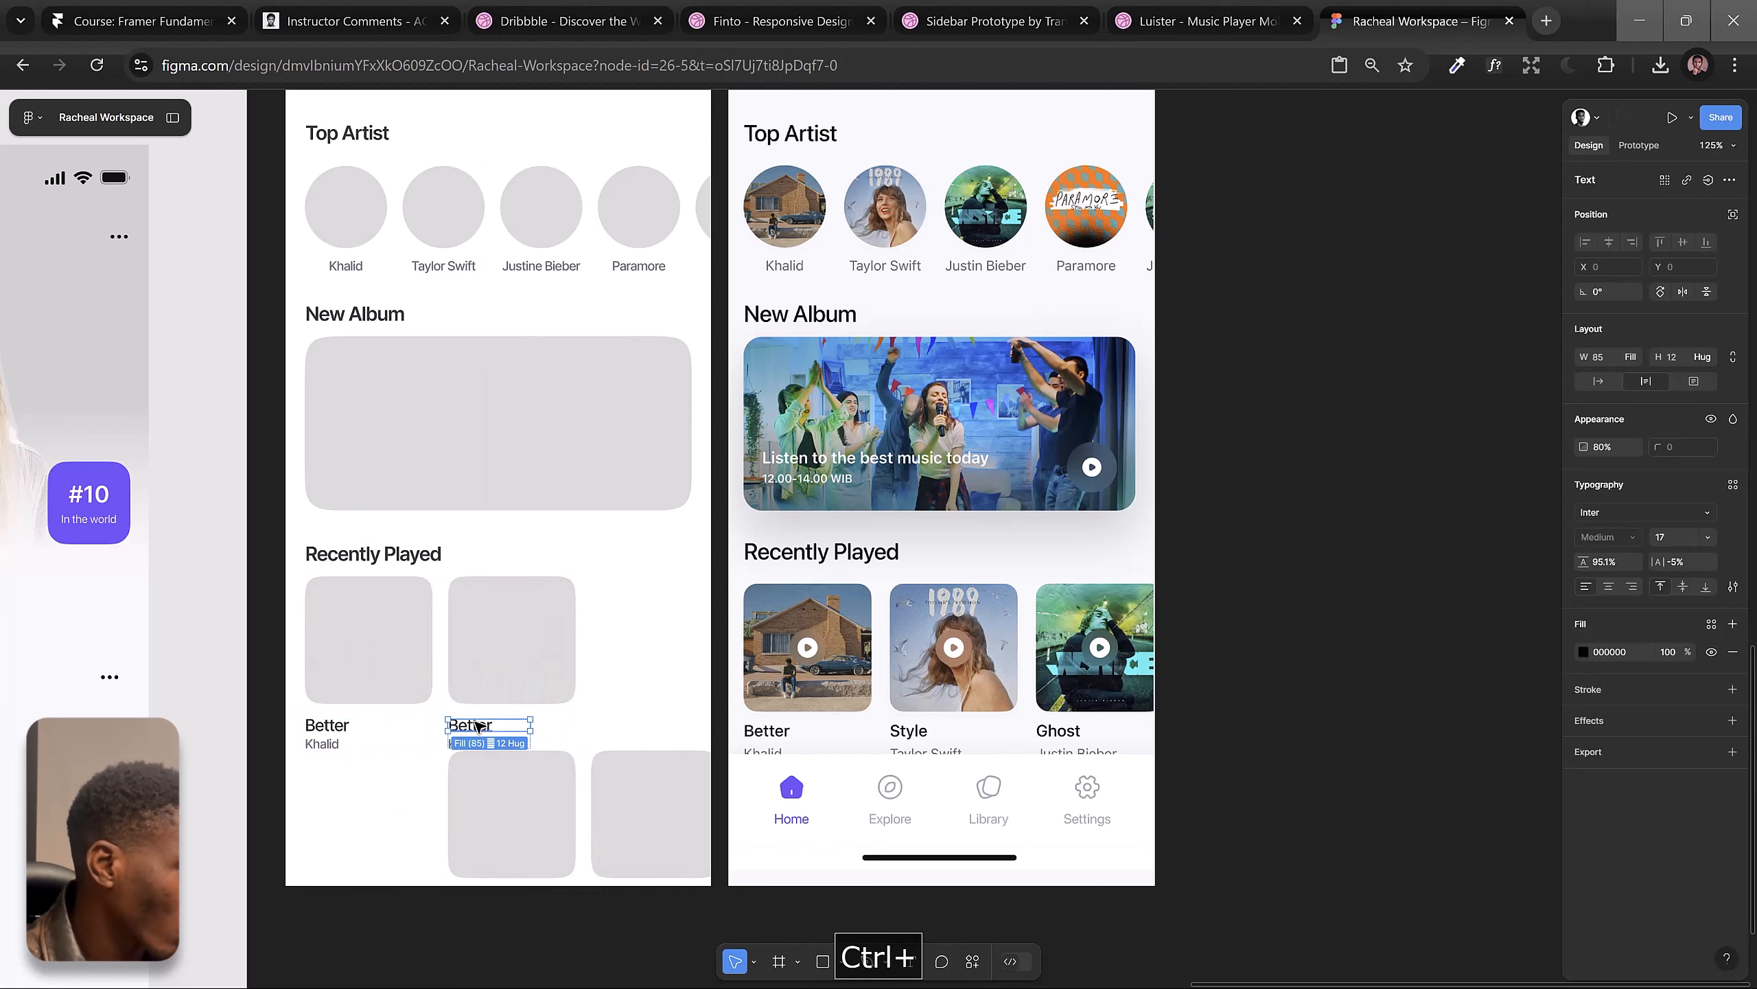
key(Return)
text(Stye)
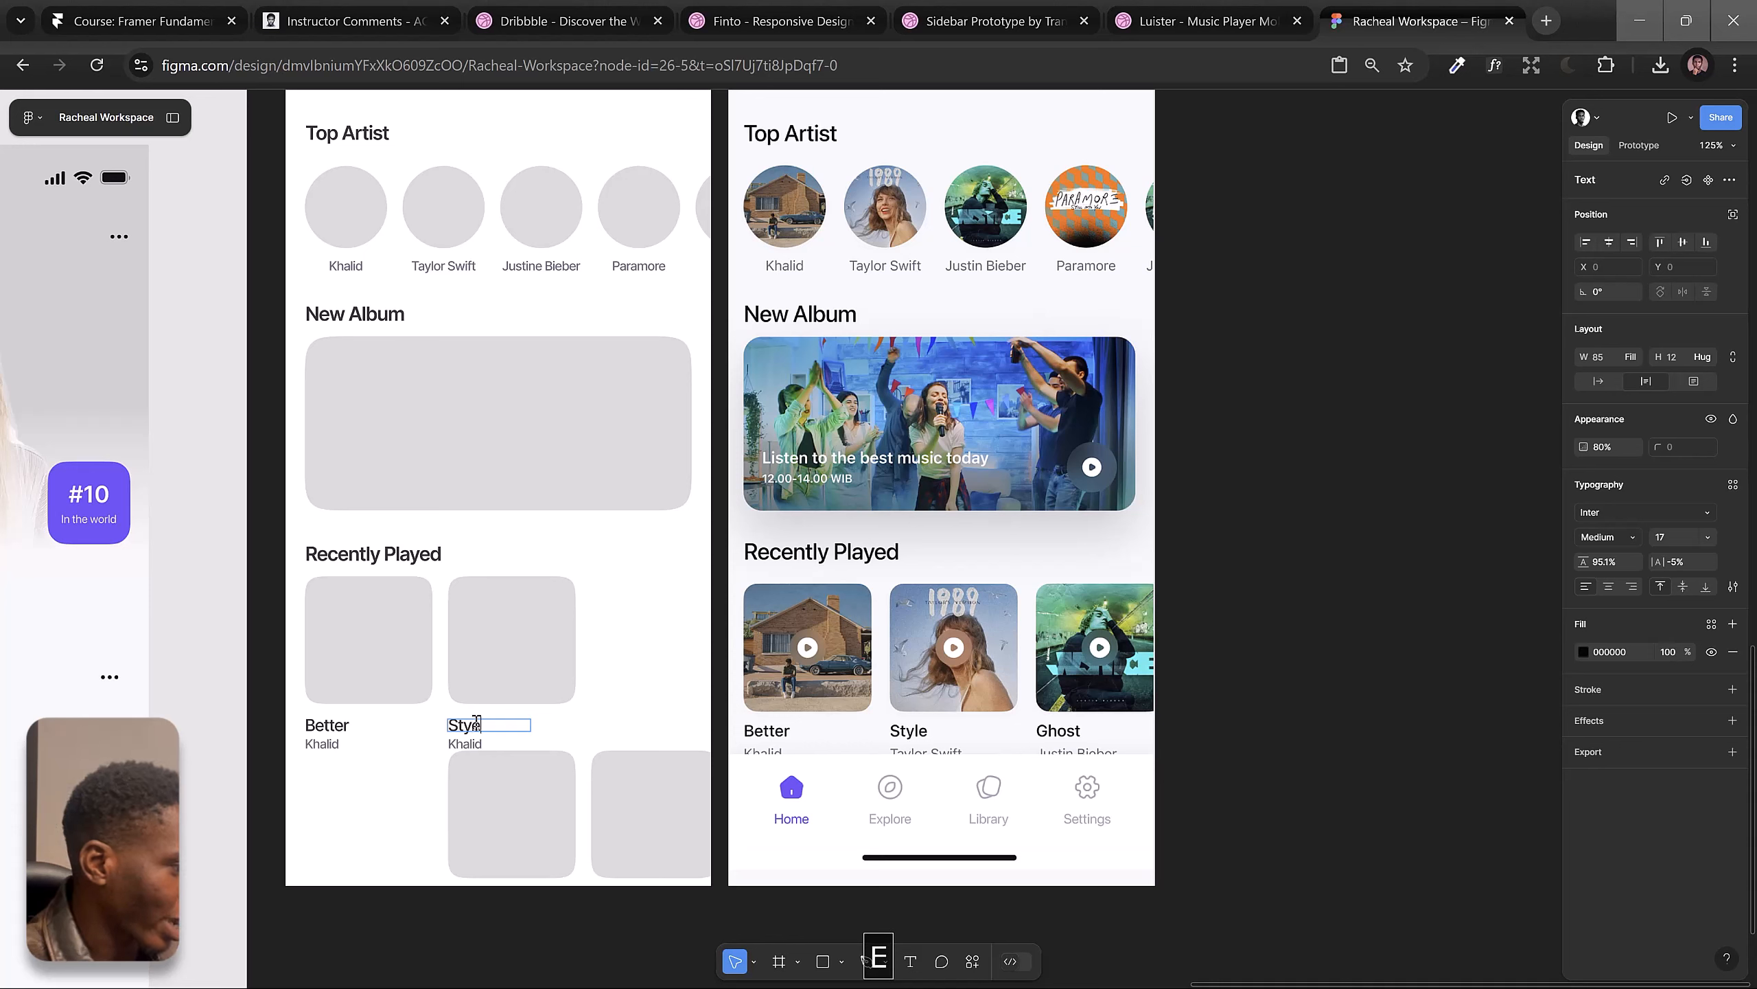
click(393, 814)
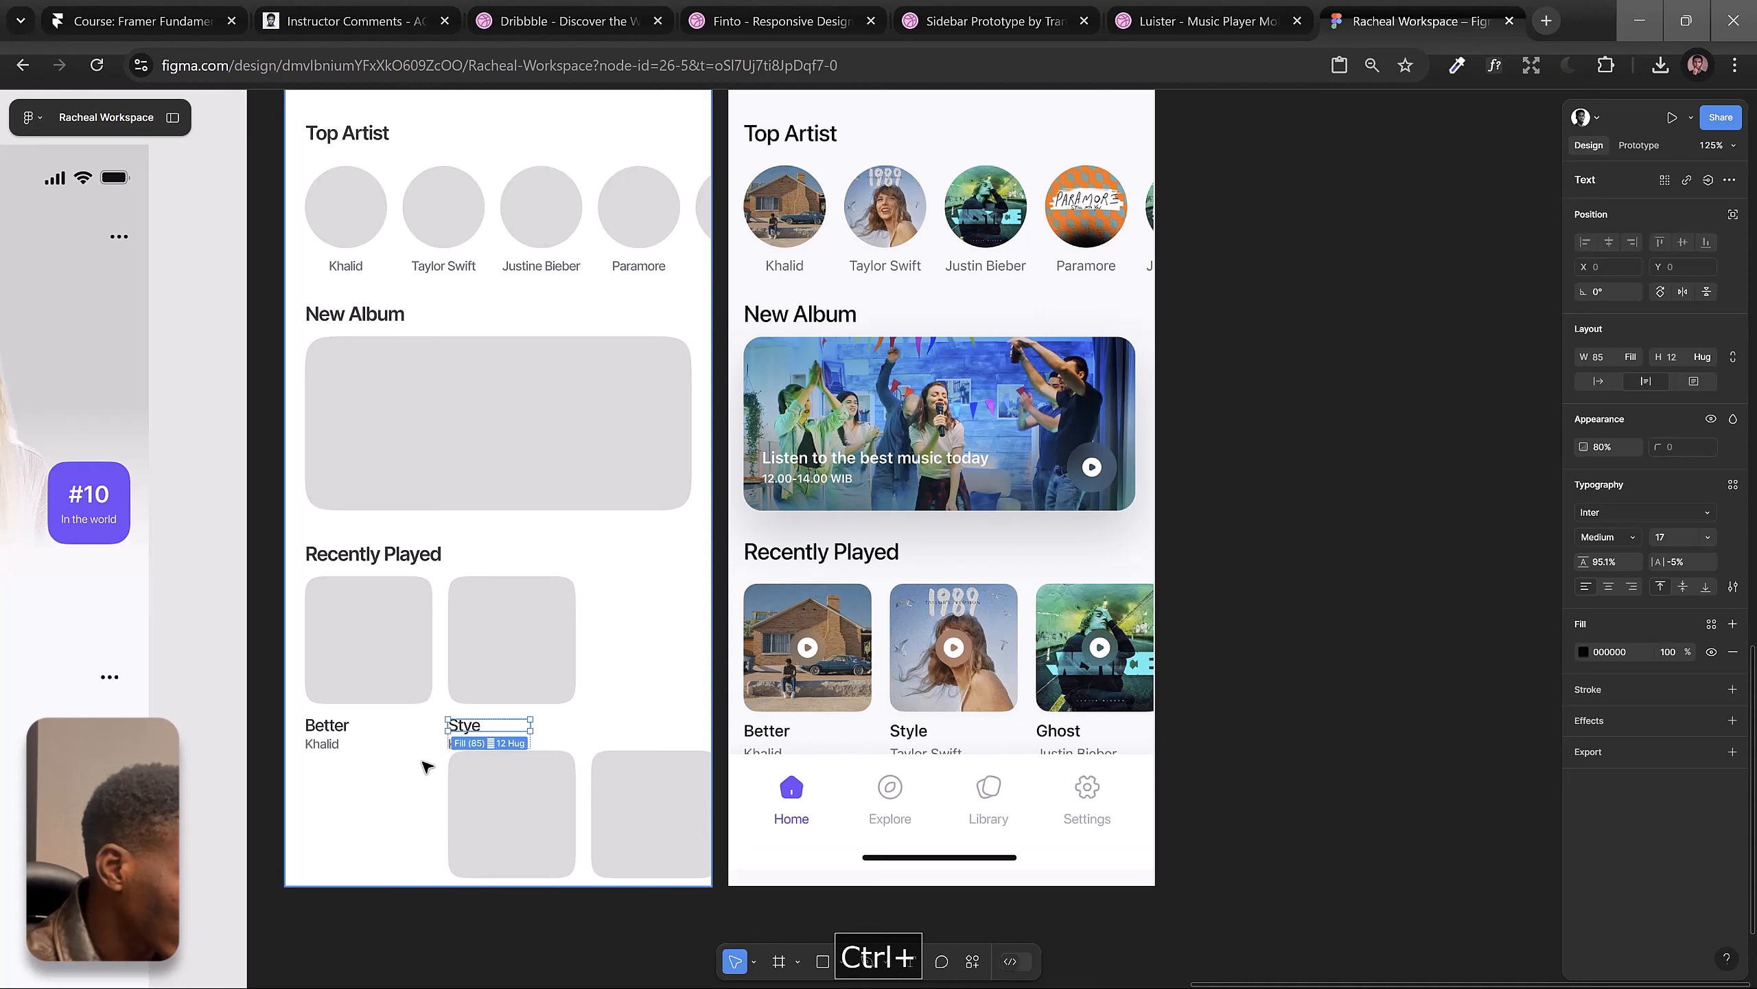
ctrl+click(428, 764)
double_click(453, 744)
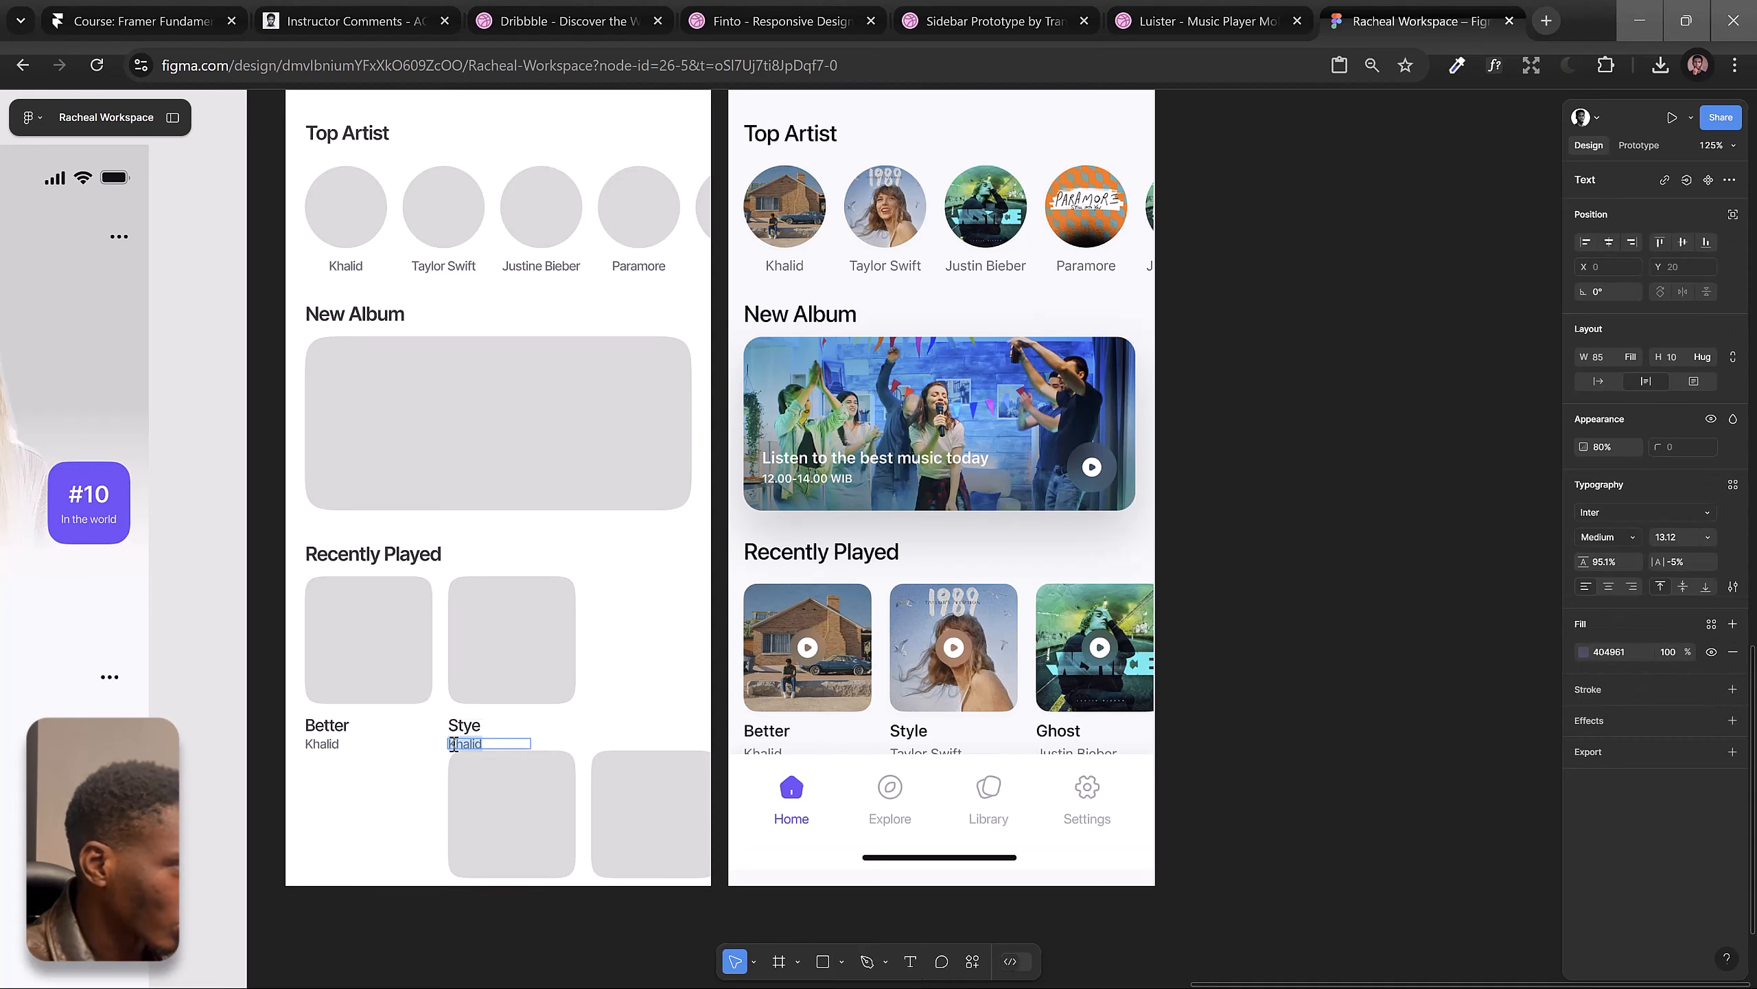
text(Taylor W)
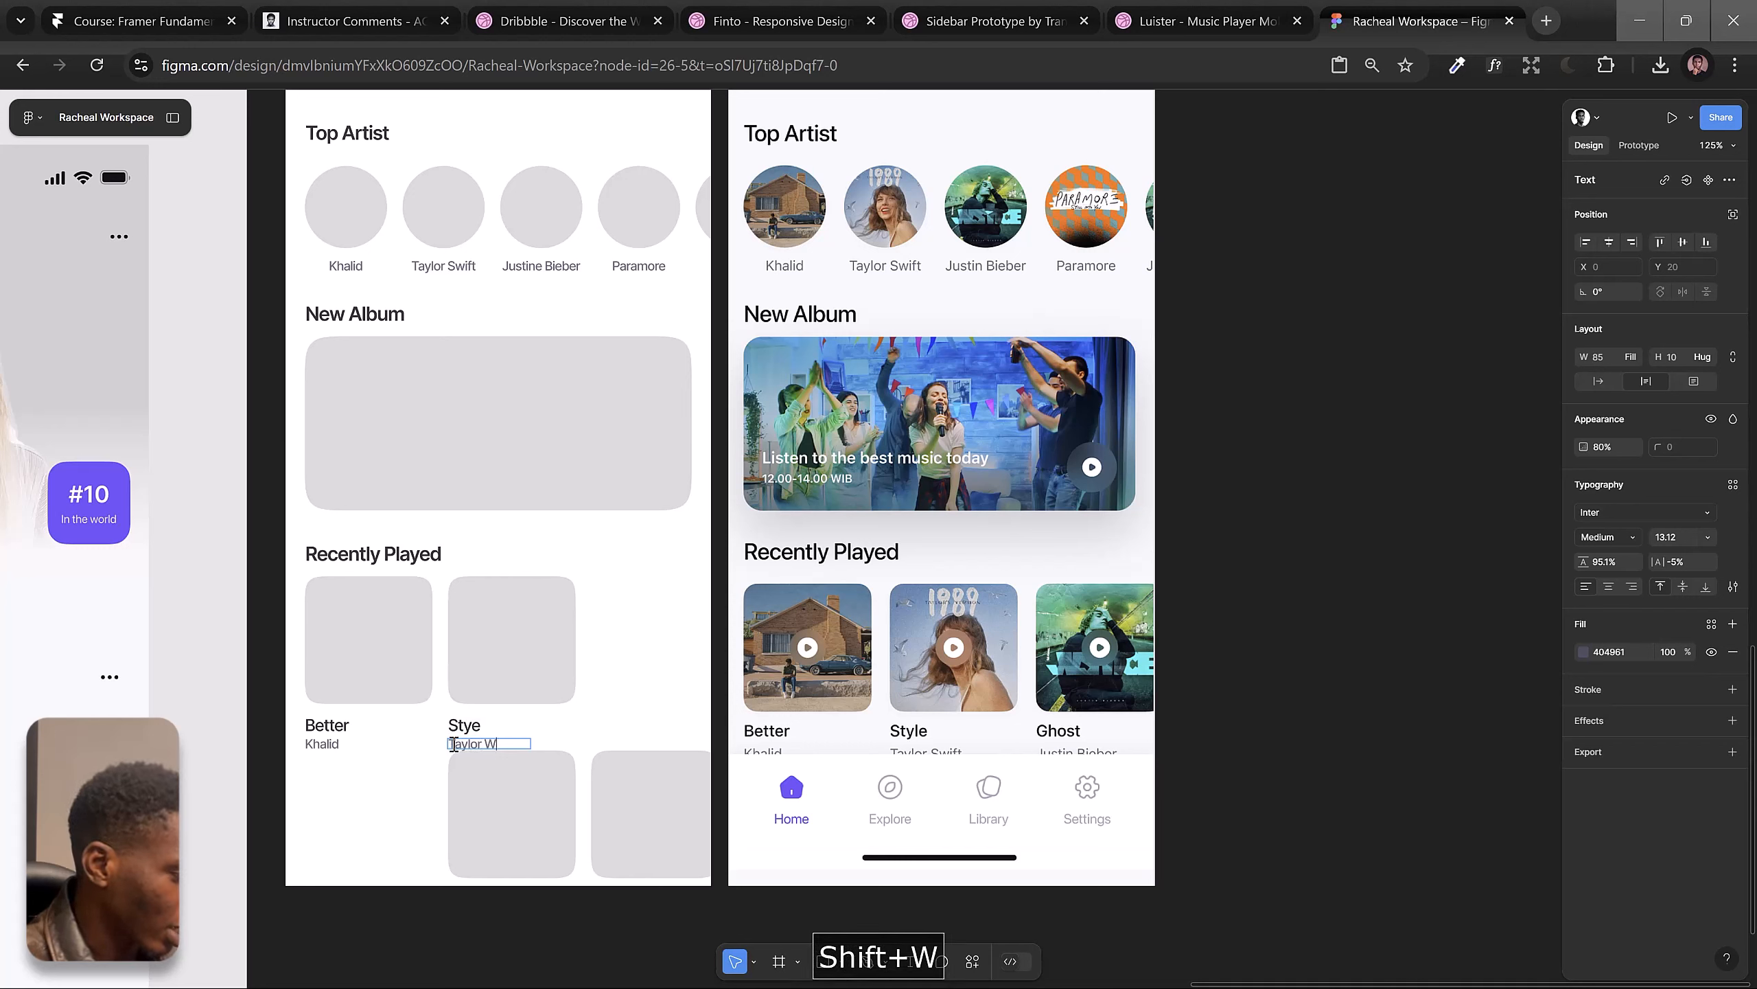
key(BackSpace)
text(Sw)
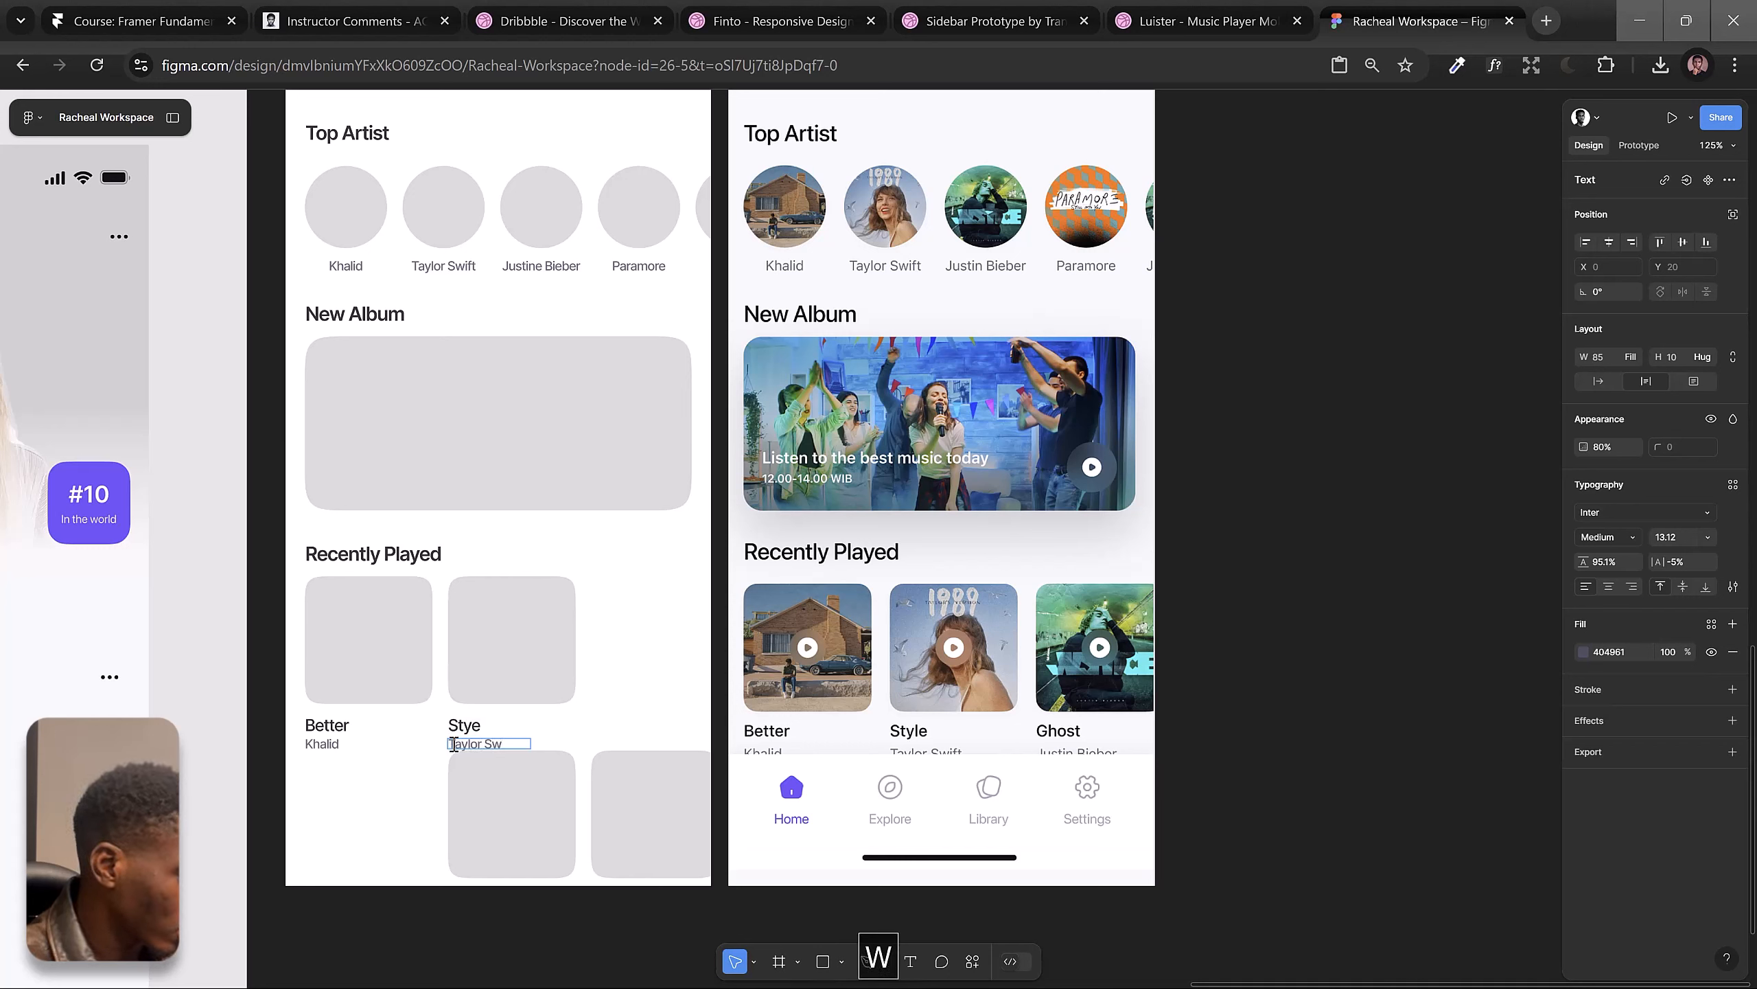
text(ift)
key(Escape)
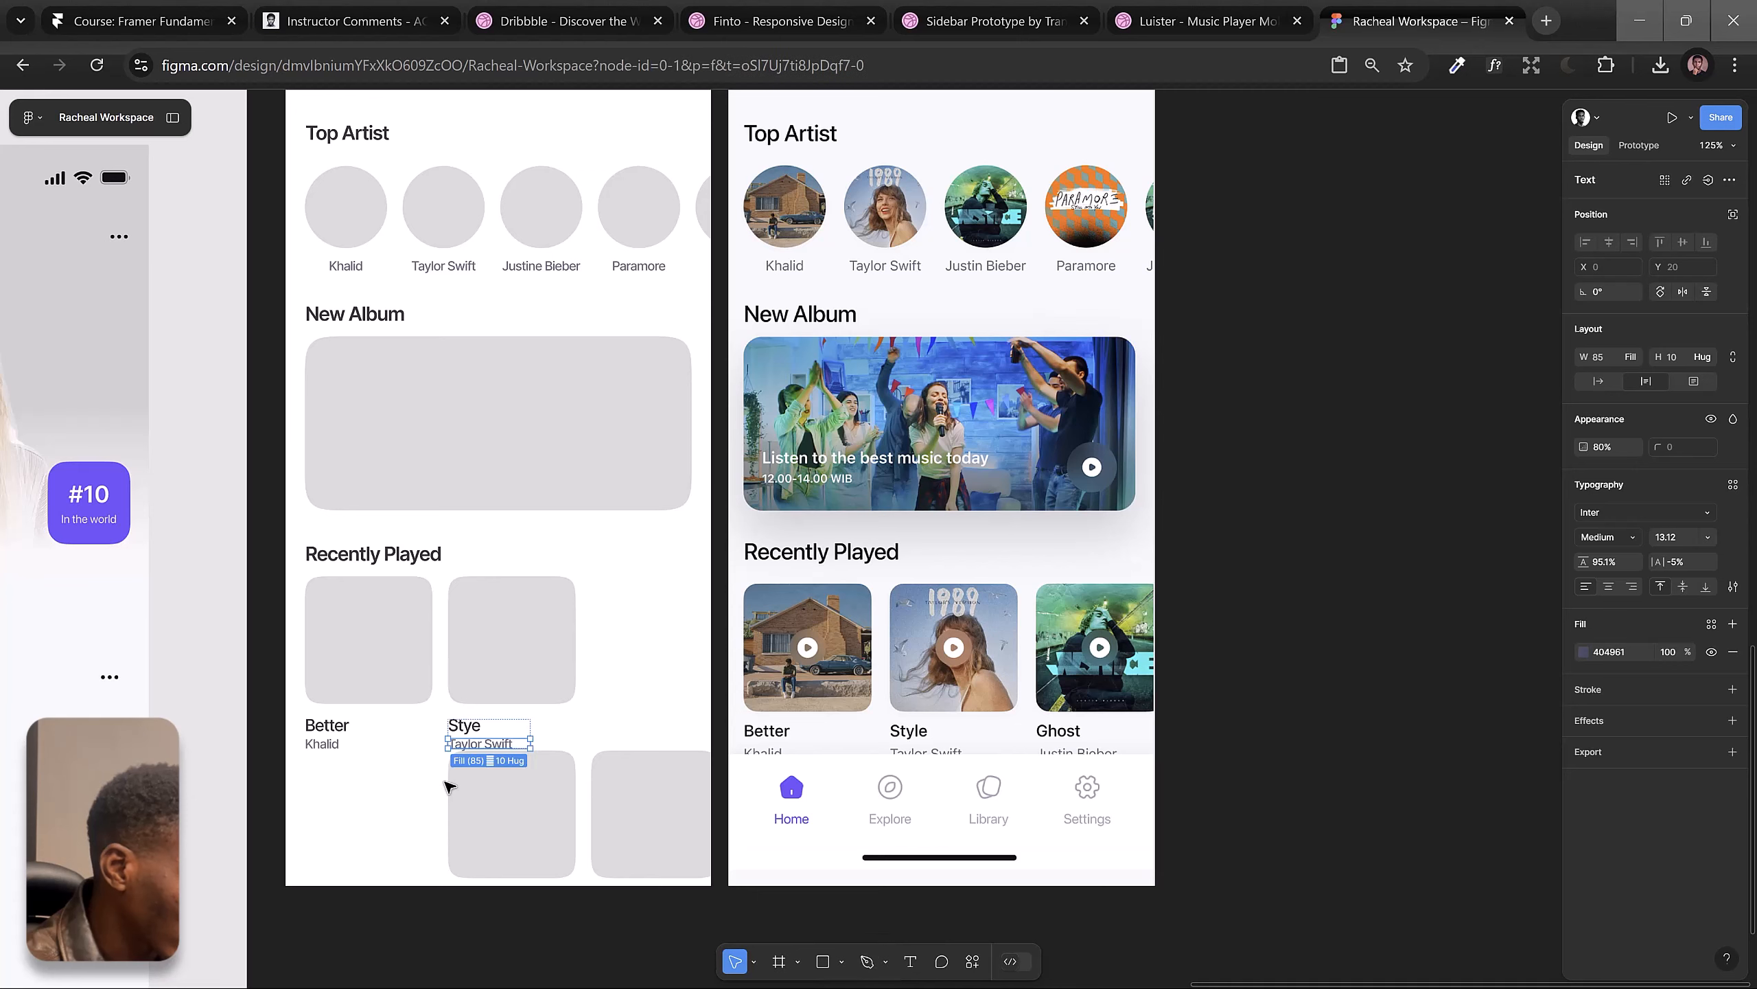
Step: Wrap the "Better" and "Stye" cards together in a horizontal auto layout
click(503, 675)
shift+click(361, 654)
key(shift+a)
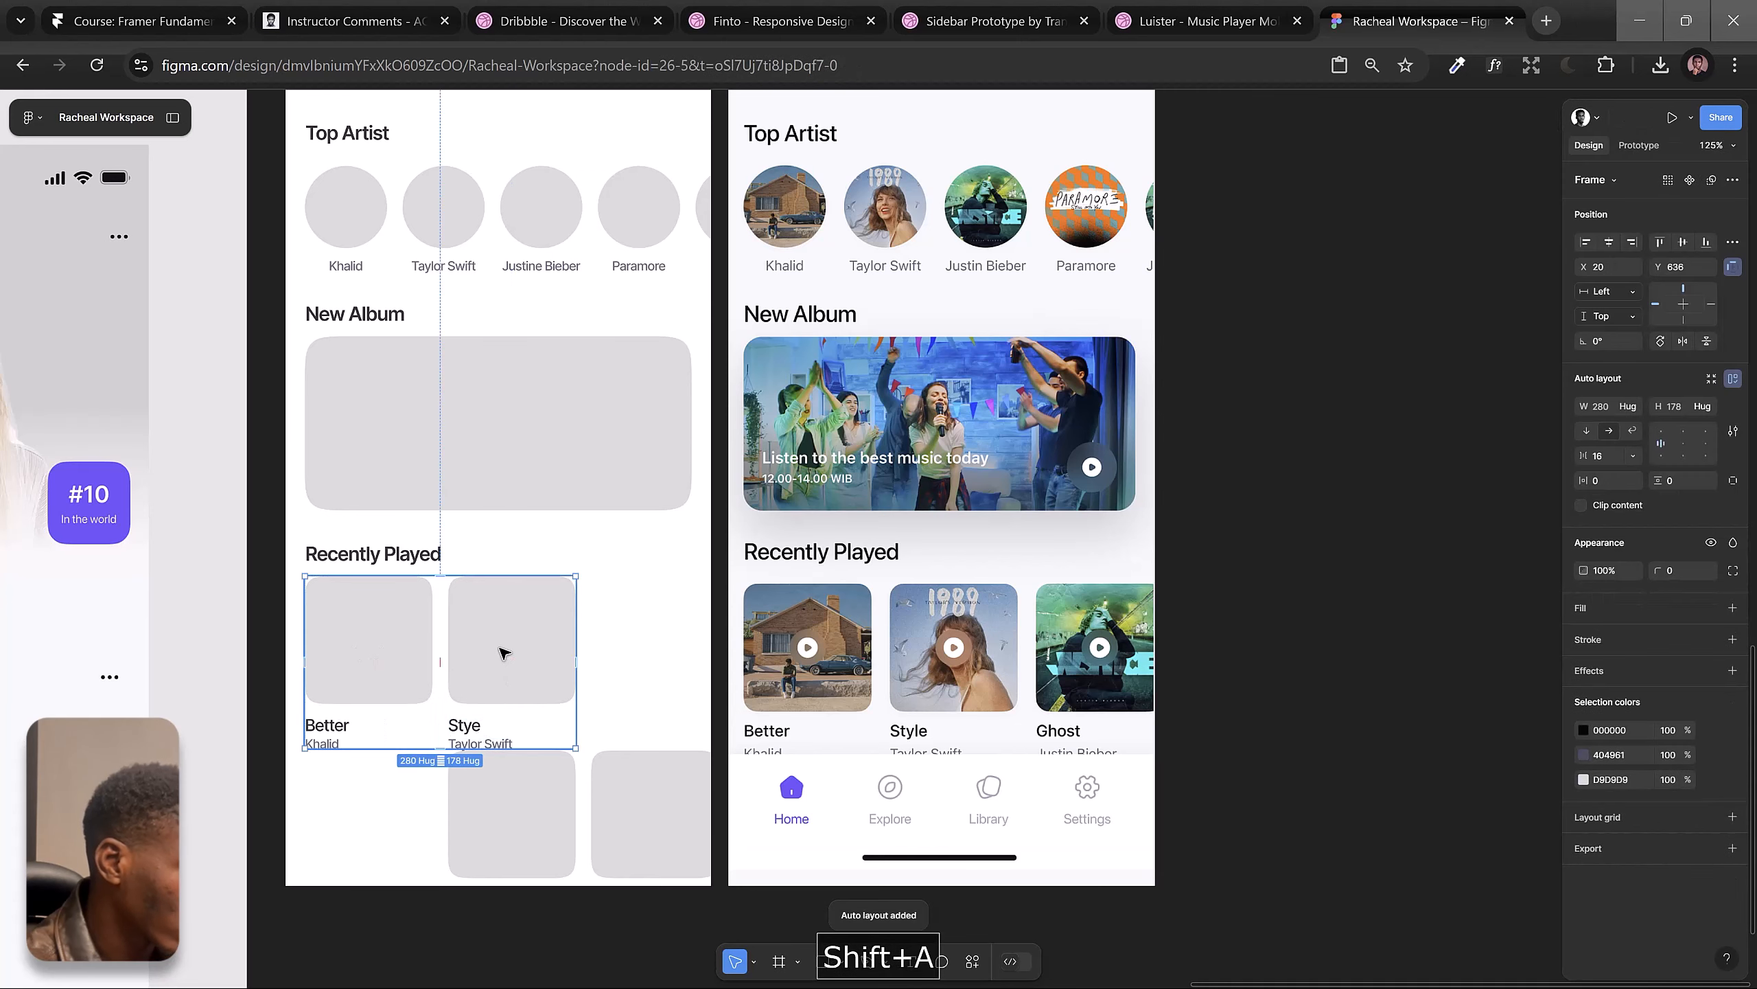
Step: Copy the "Stye" card and delete the two leftover placeholder squares below the Recently Played row
double_click(503, 653)
key(ctrl+c)
key(ctrl+v)
key(ctrl+z)
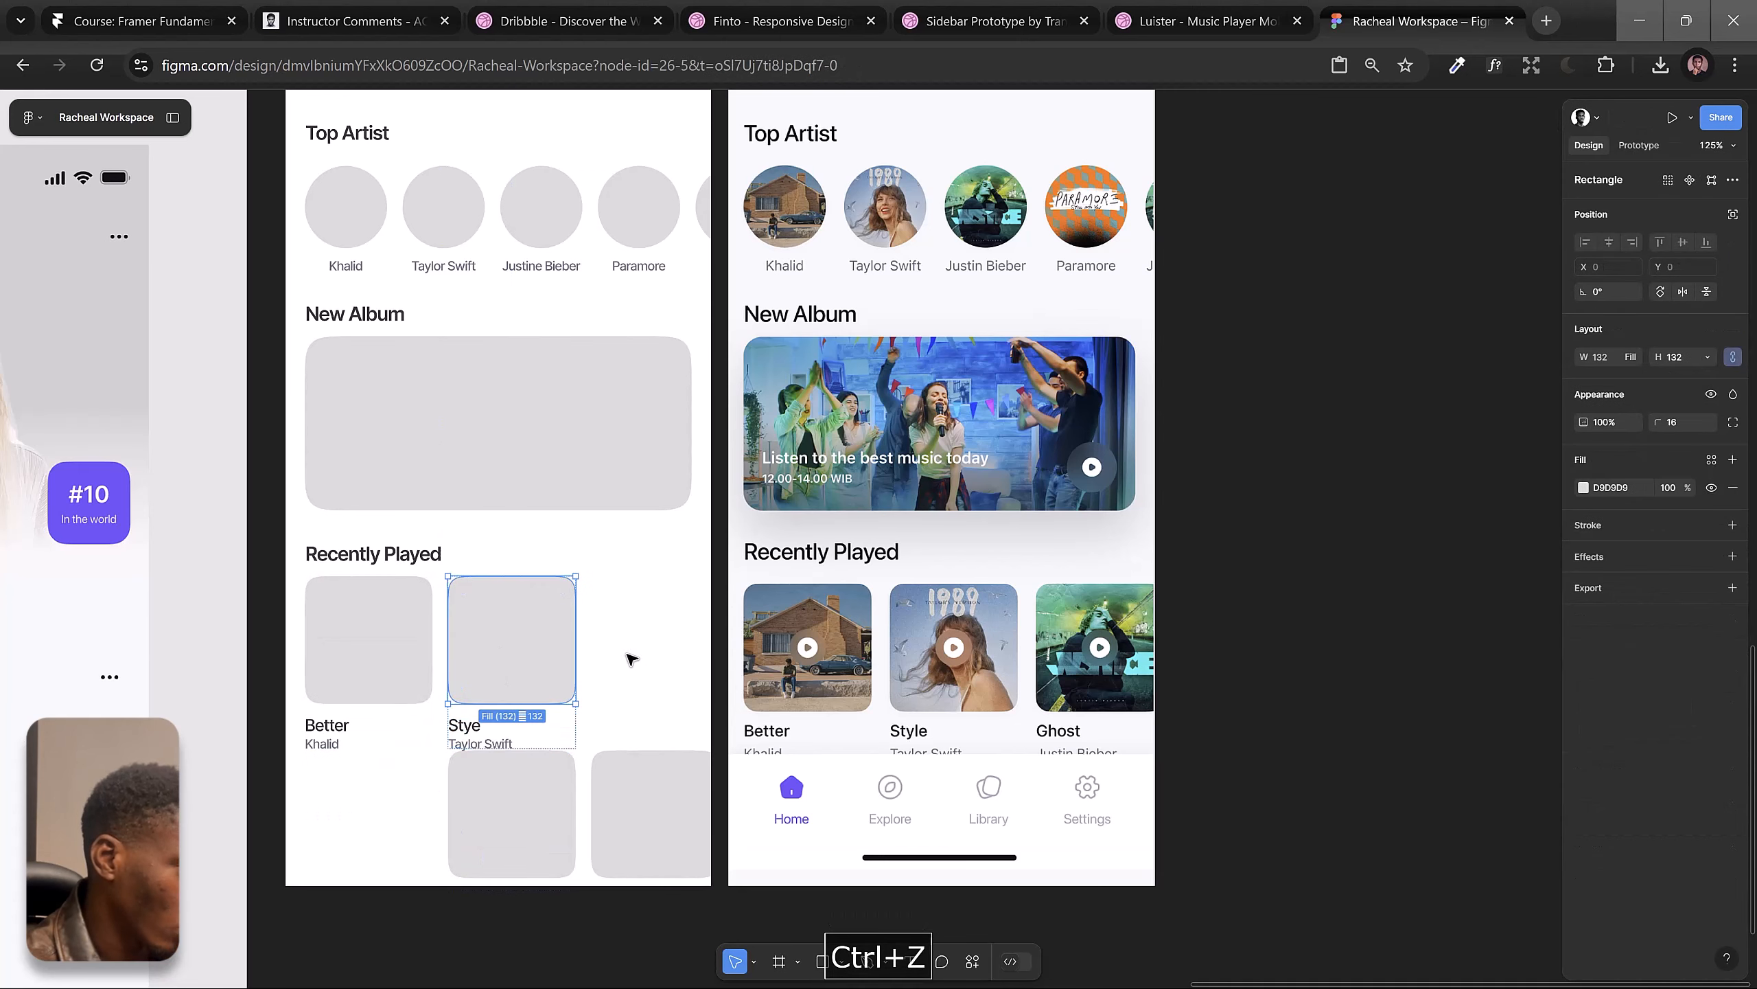
click(512, 814)
shift+click(647, 784)
key(Delete)
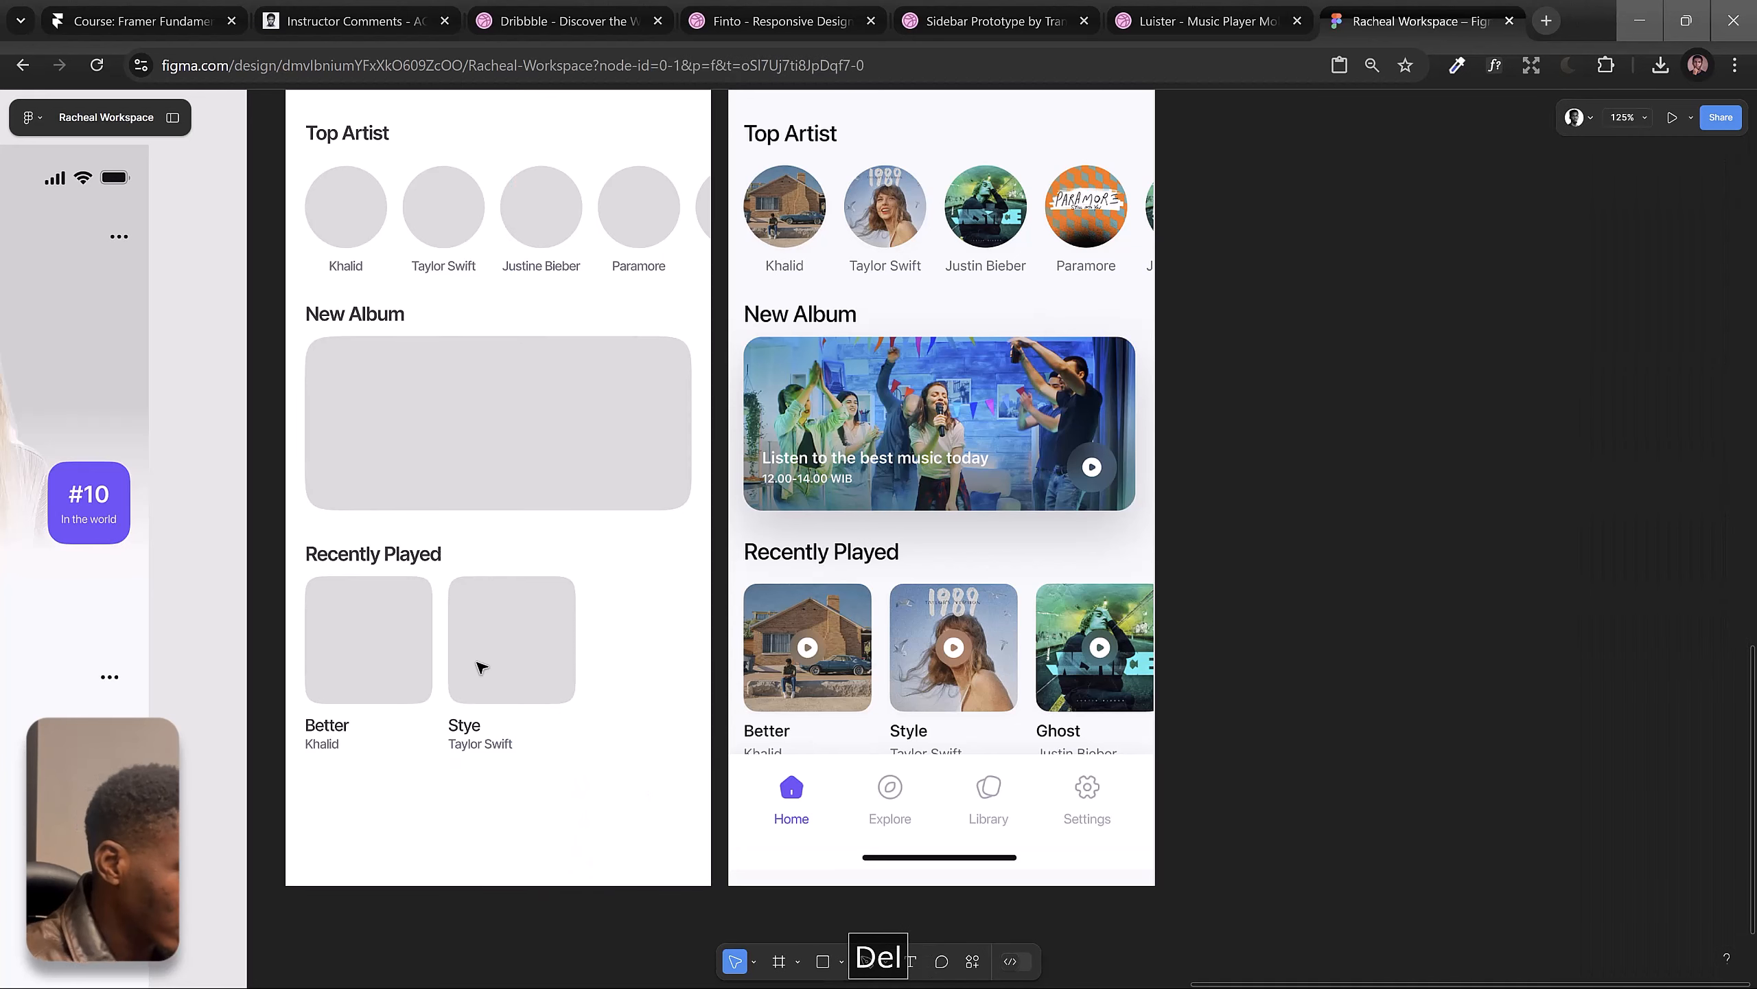
Step: Paste a copy of the "Stye" card into the third slot of the Recently Played auto layout
click(480, 666)
double_click(477, 661)
key(ctrl+v)
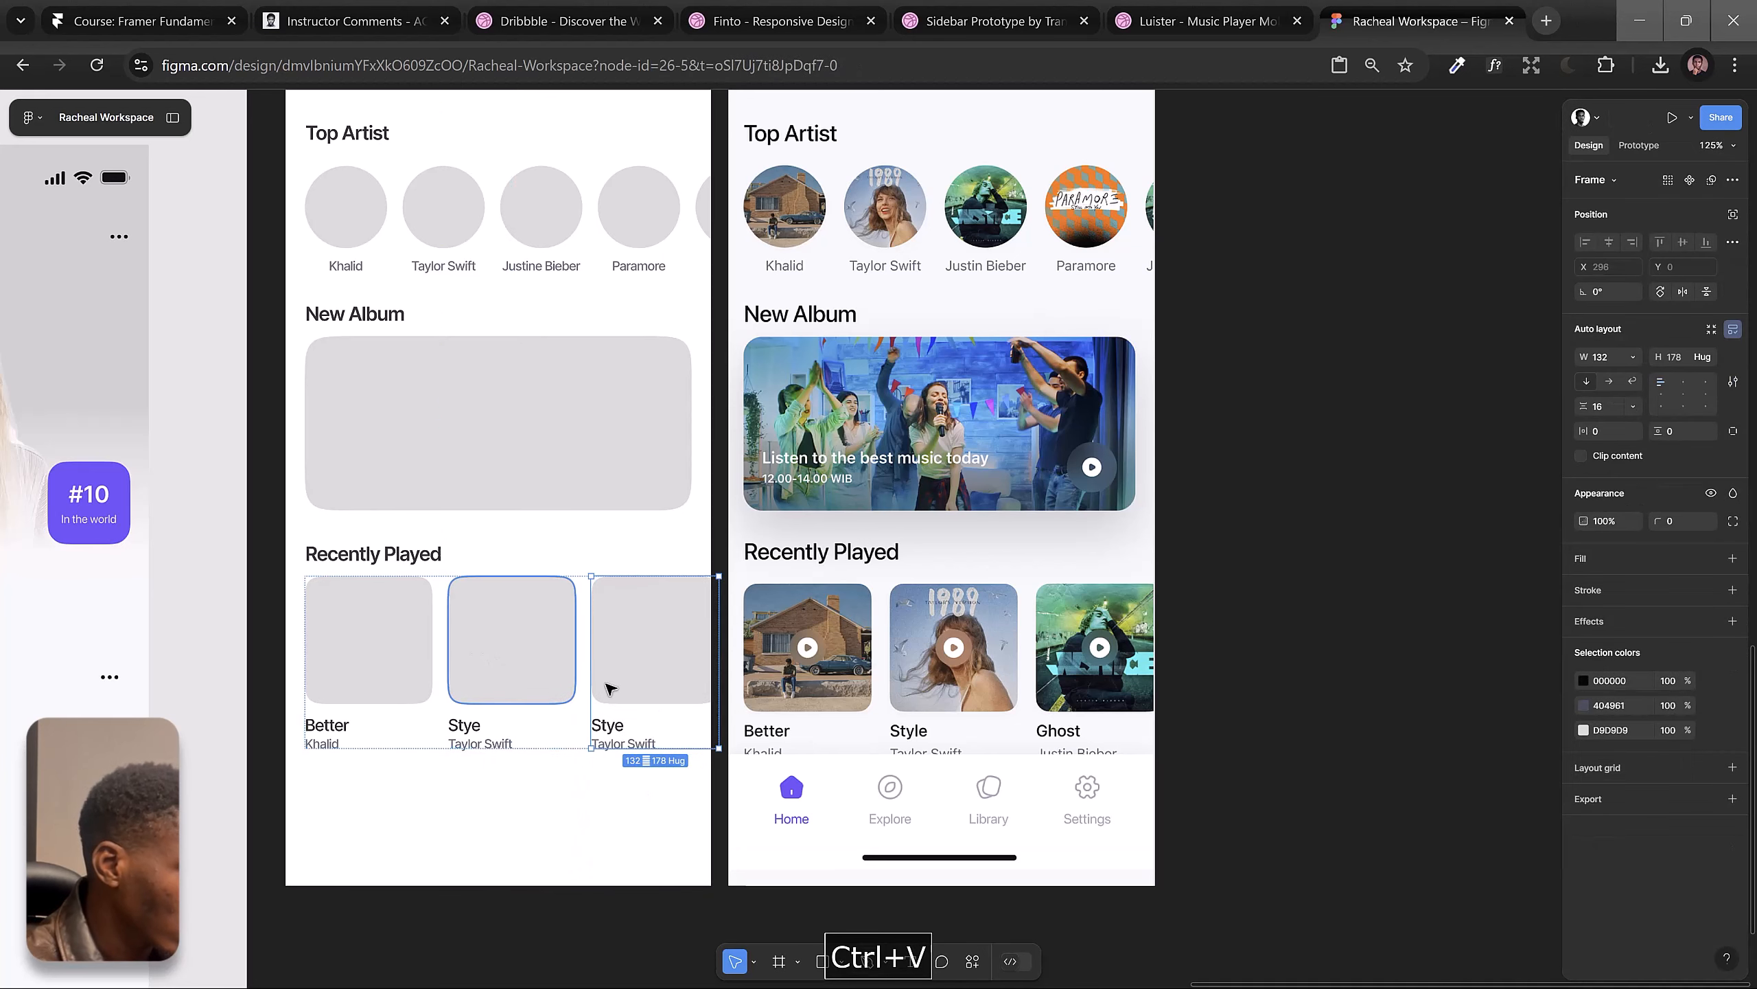
Step: Change the third card's title to "Ghost" and its artist name to "Justine Bieber"
double_click(613, 729)
double_click(612, 726)
text(Ghost)
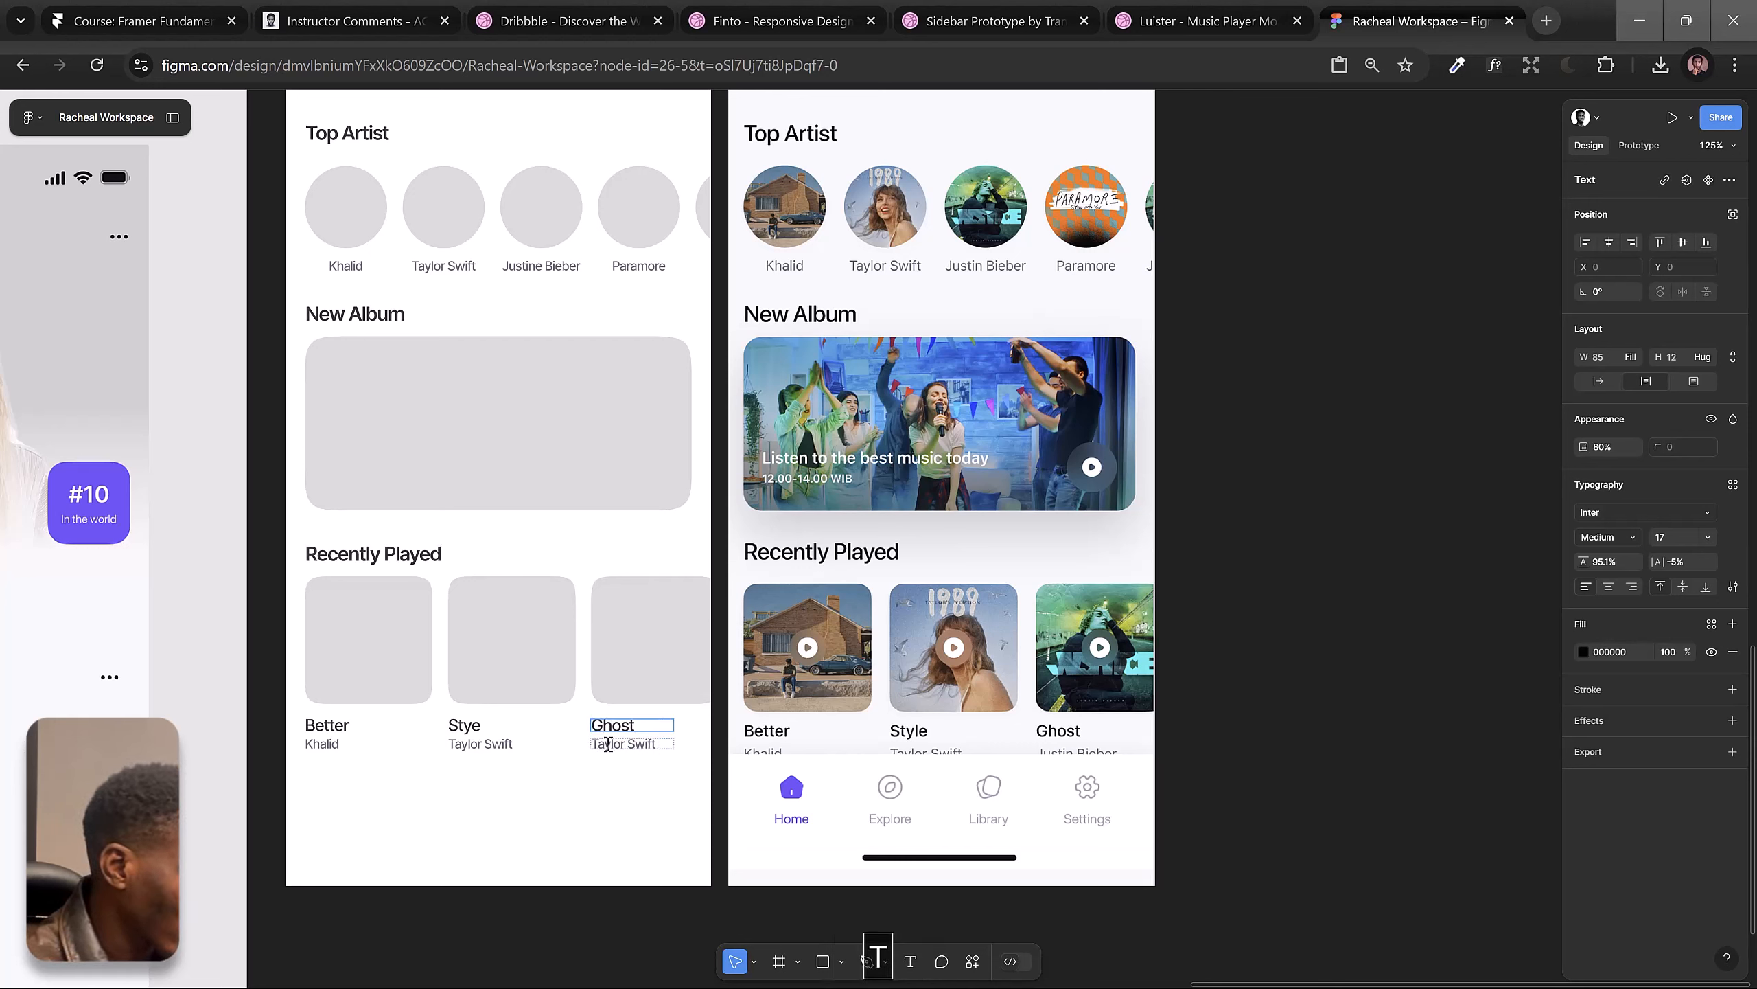
double_click(608, 744)
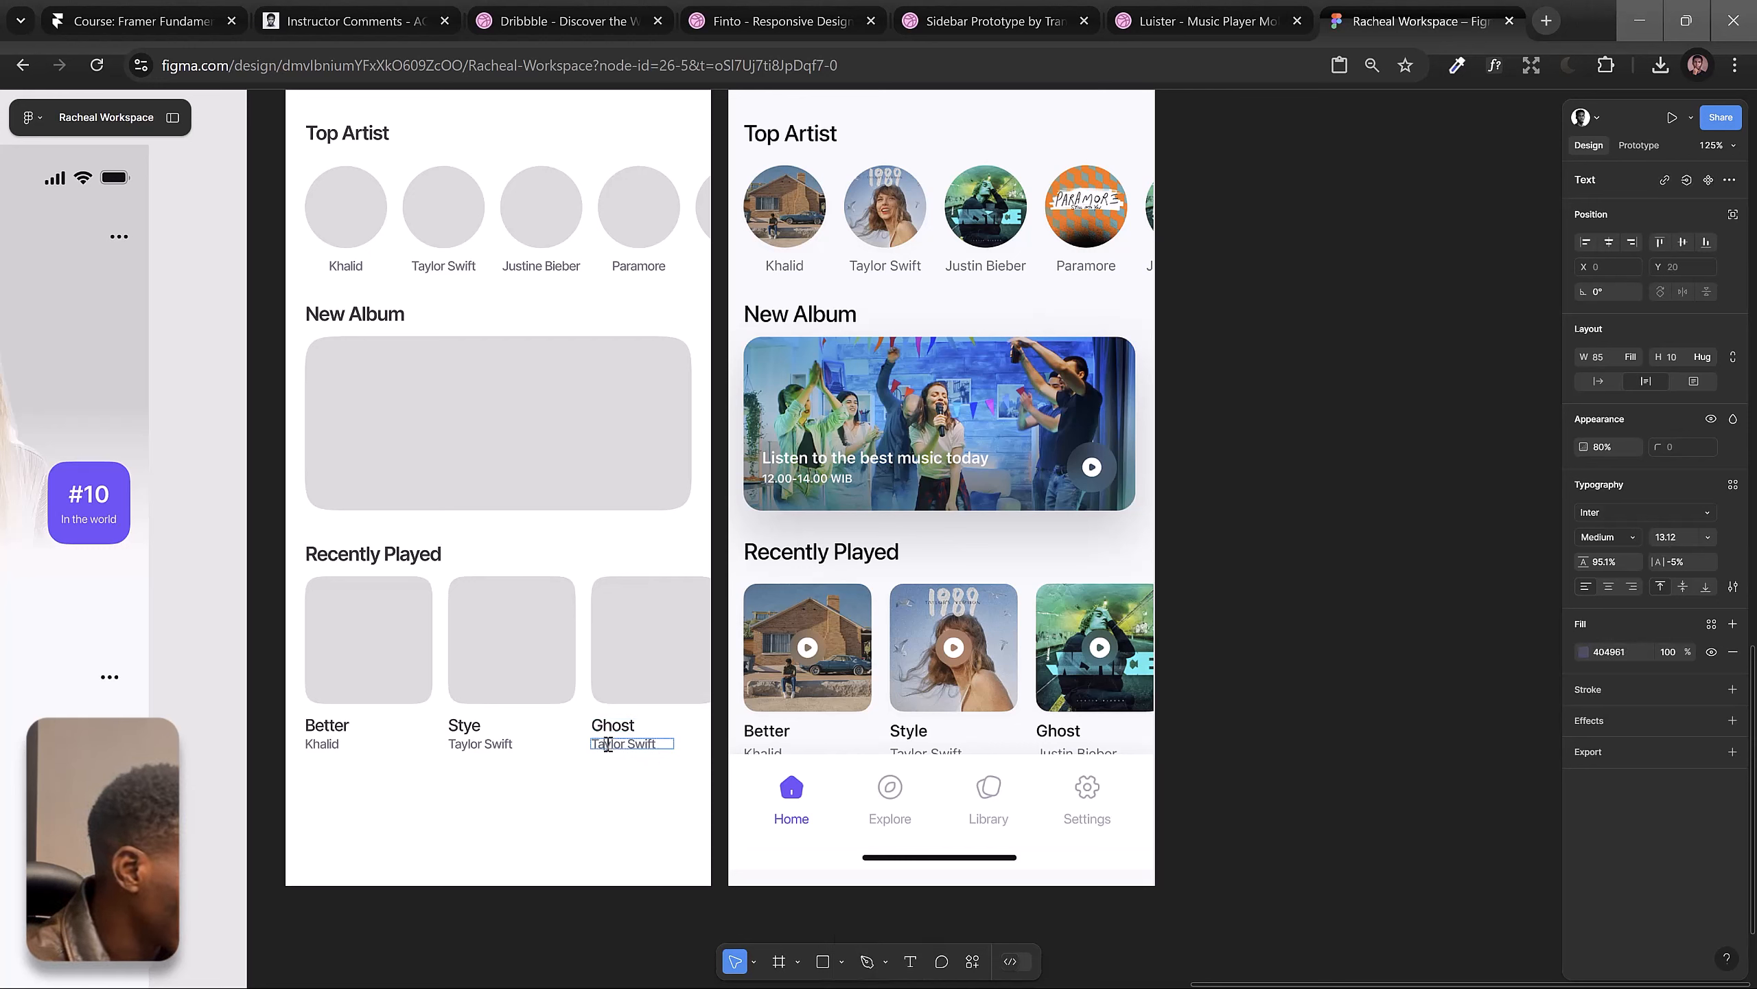
key(ctrl+a)
text(Justine)
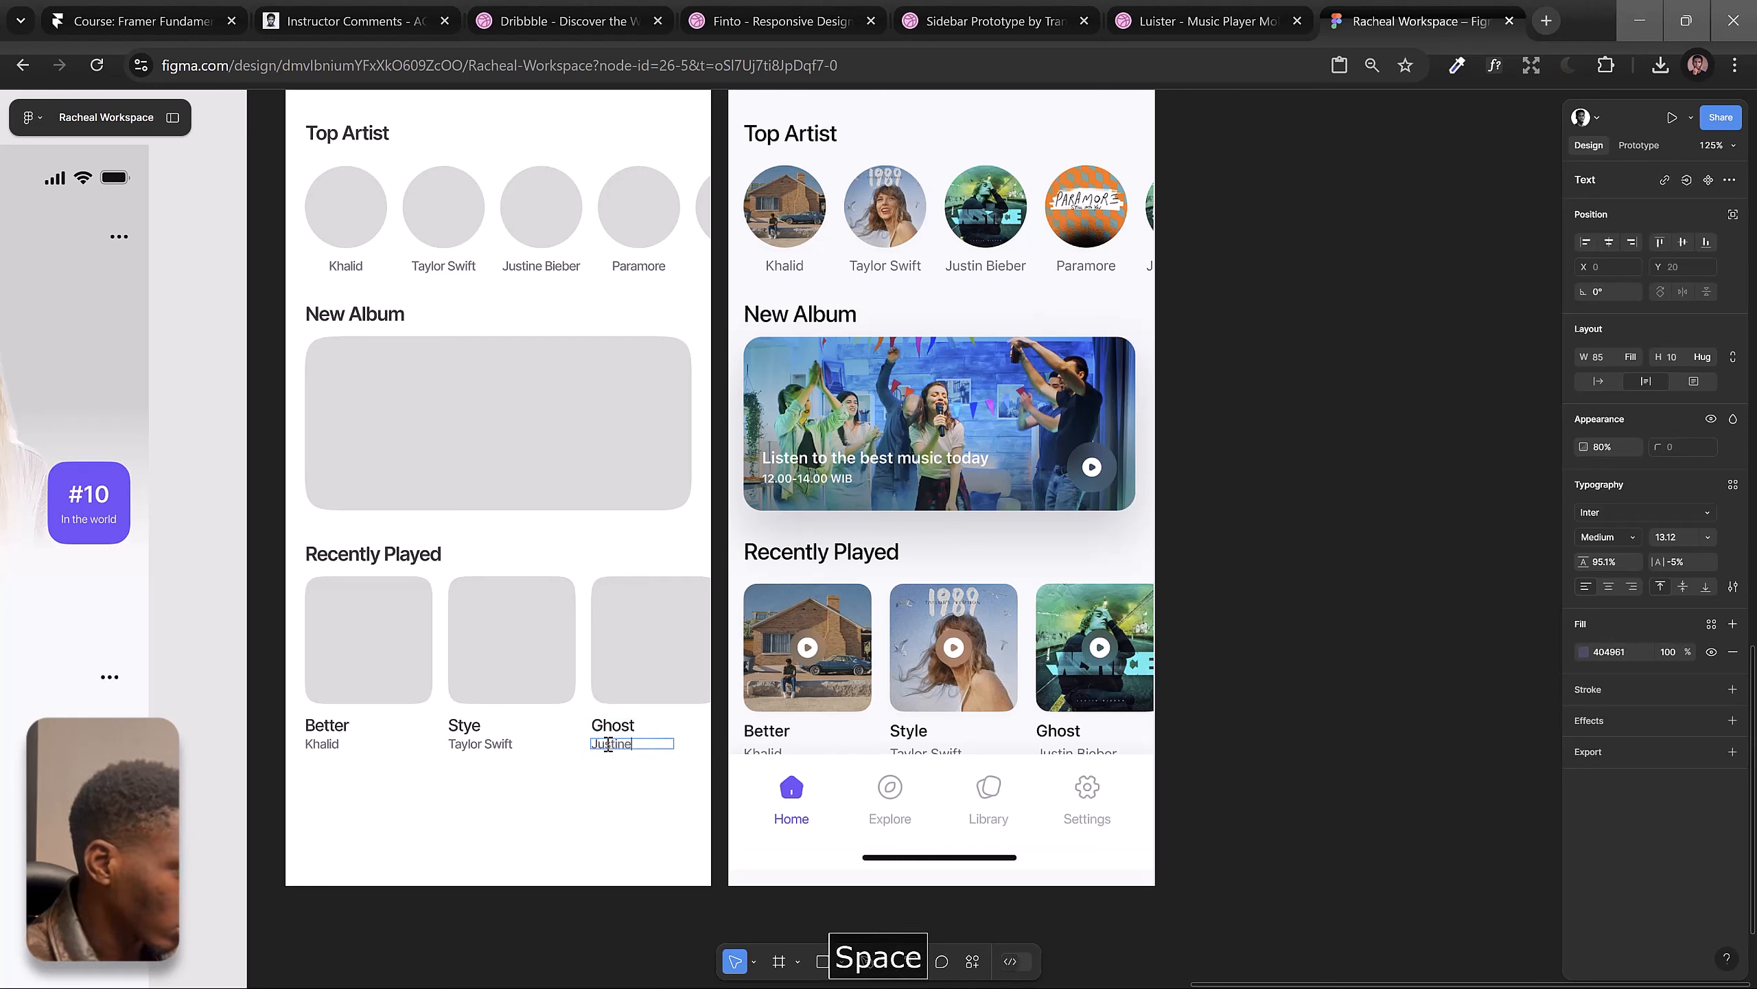
text( Biebe)
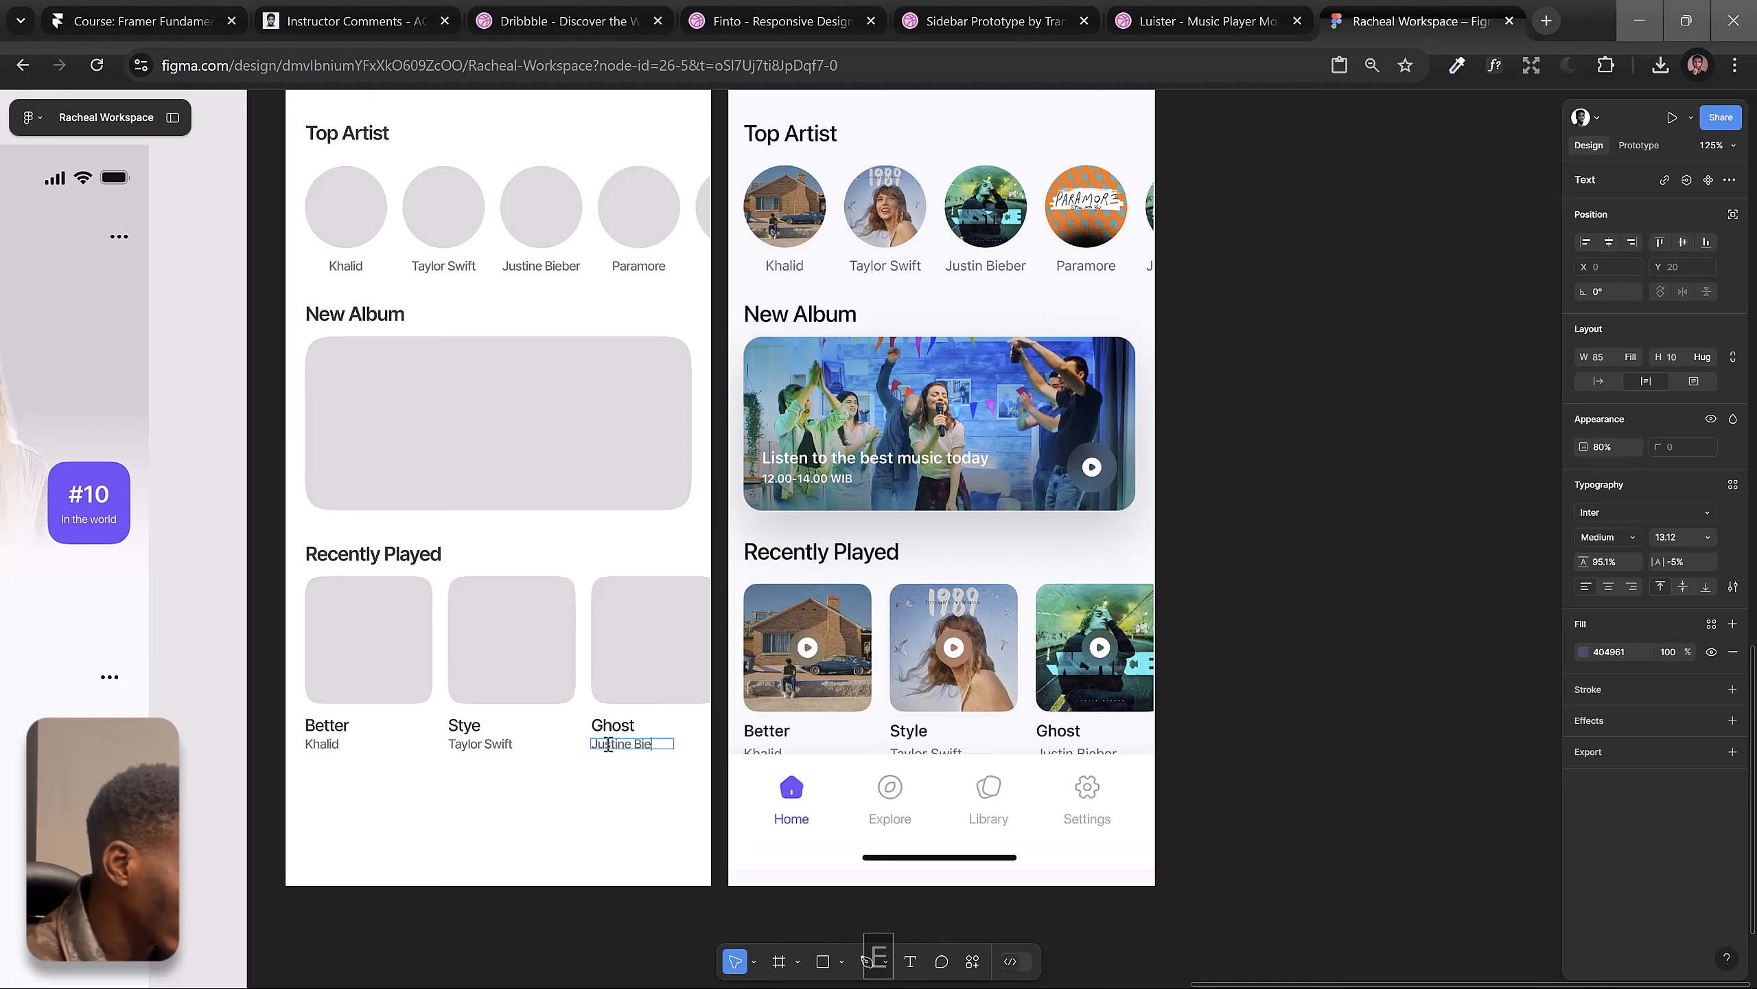
key(Escape)
key(Escape)
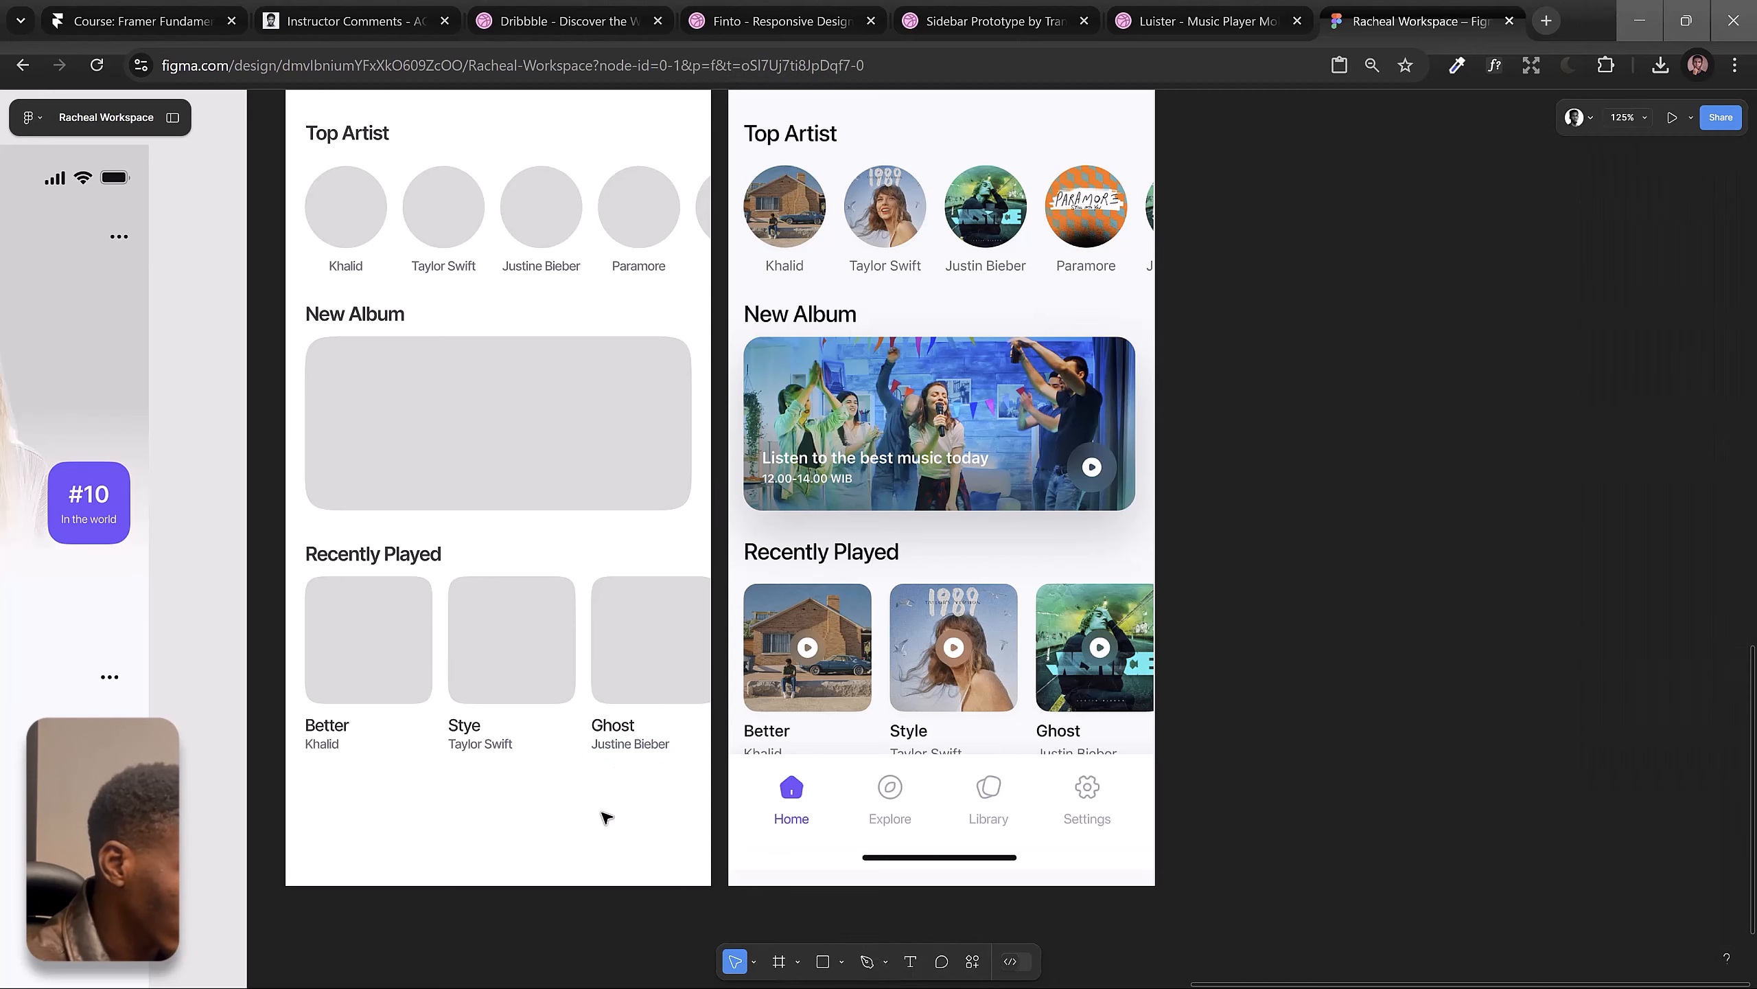
Step: Draw a white frame about 430 by 93 below the Recently Played cards as the bottom navigation area
key(space)
drag(507, 828, 519, 810)
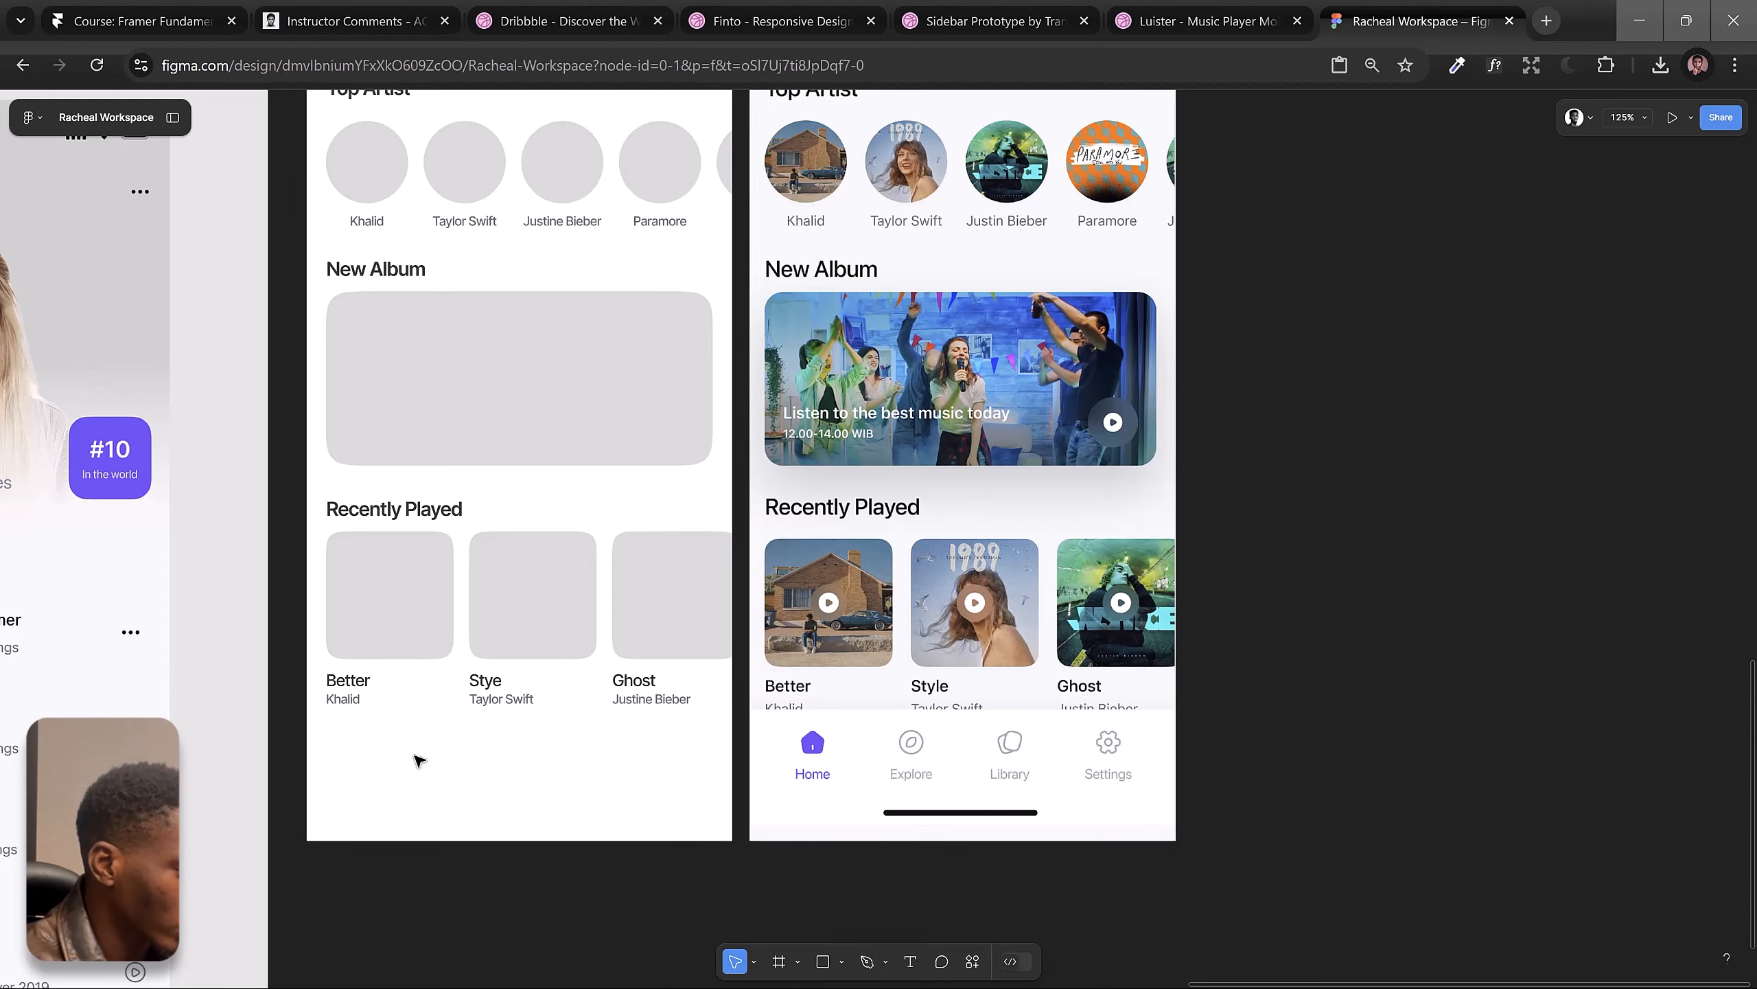
scroll(560, 741, down, 3)
key(space)
drag(553, 510, 561, 546)
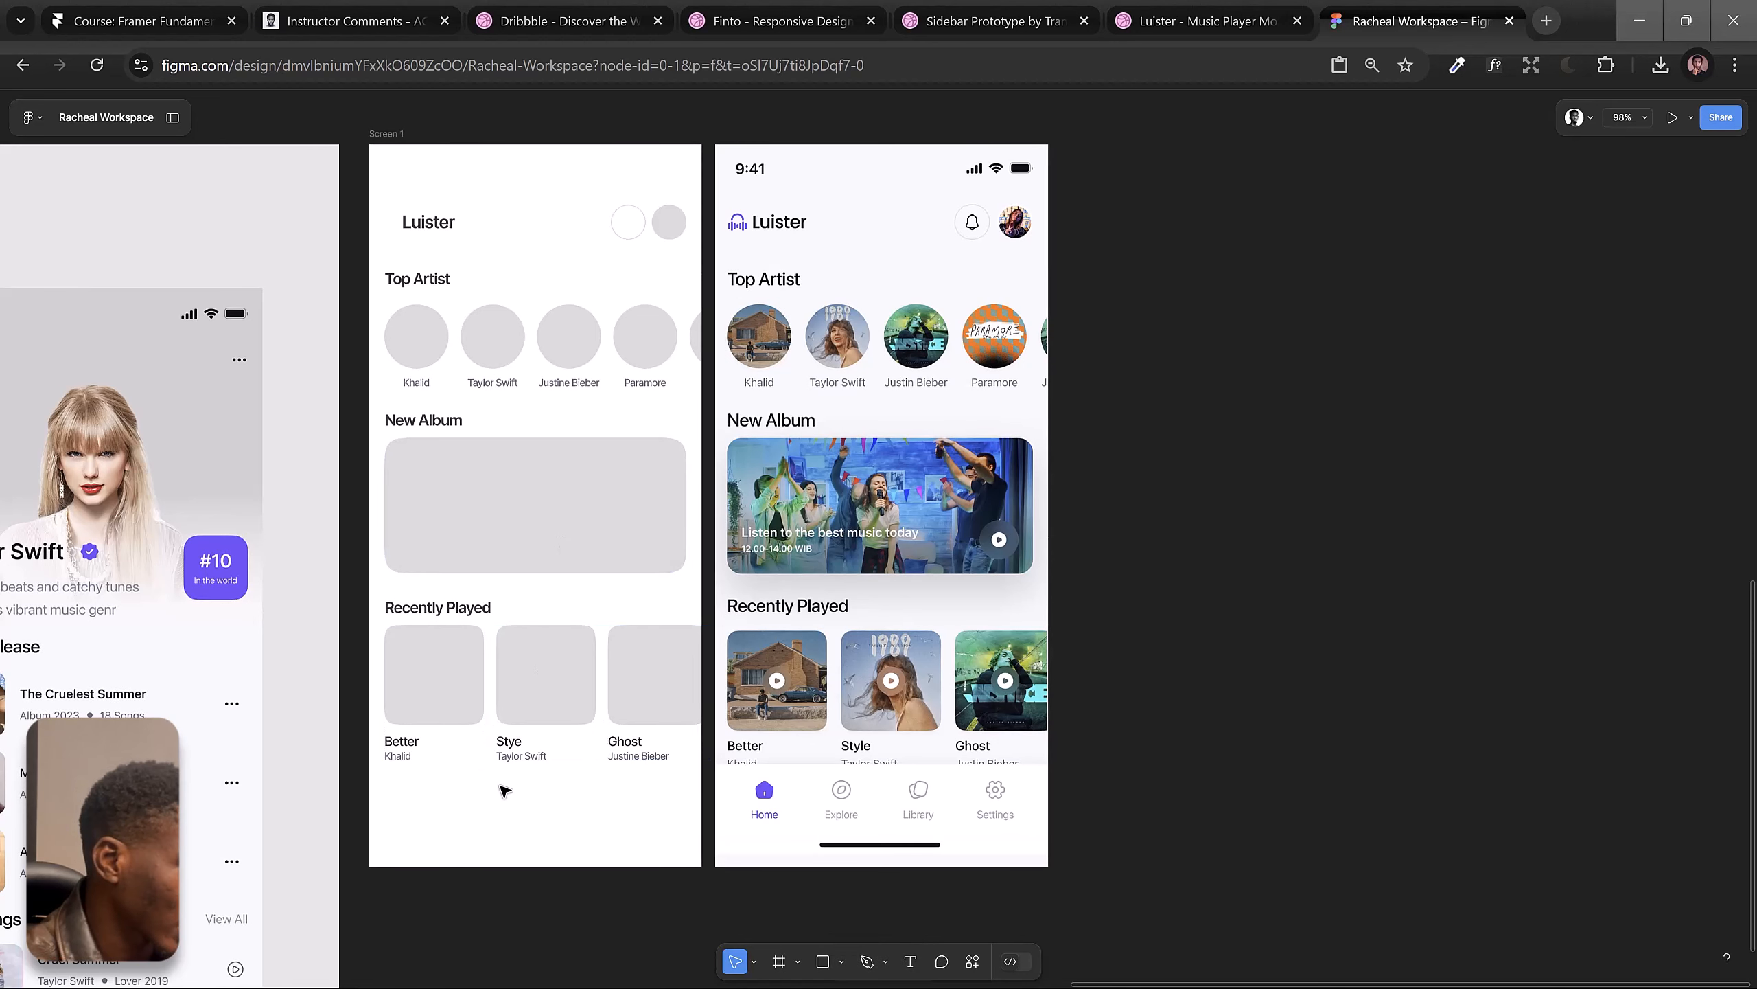
key(f)
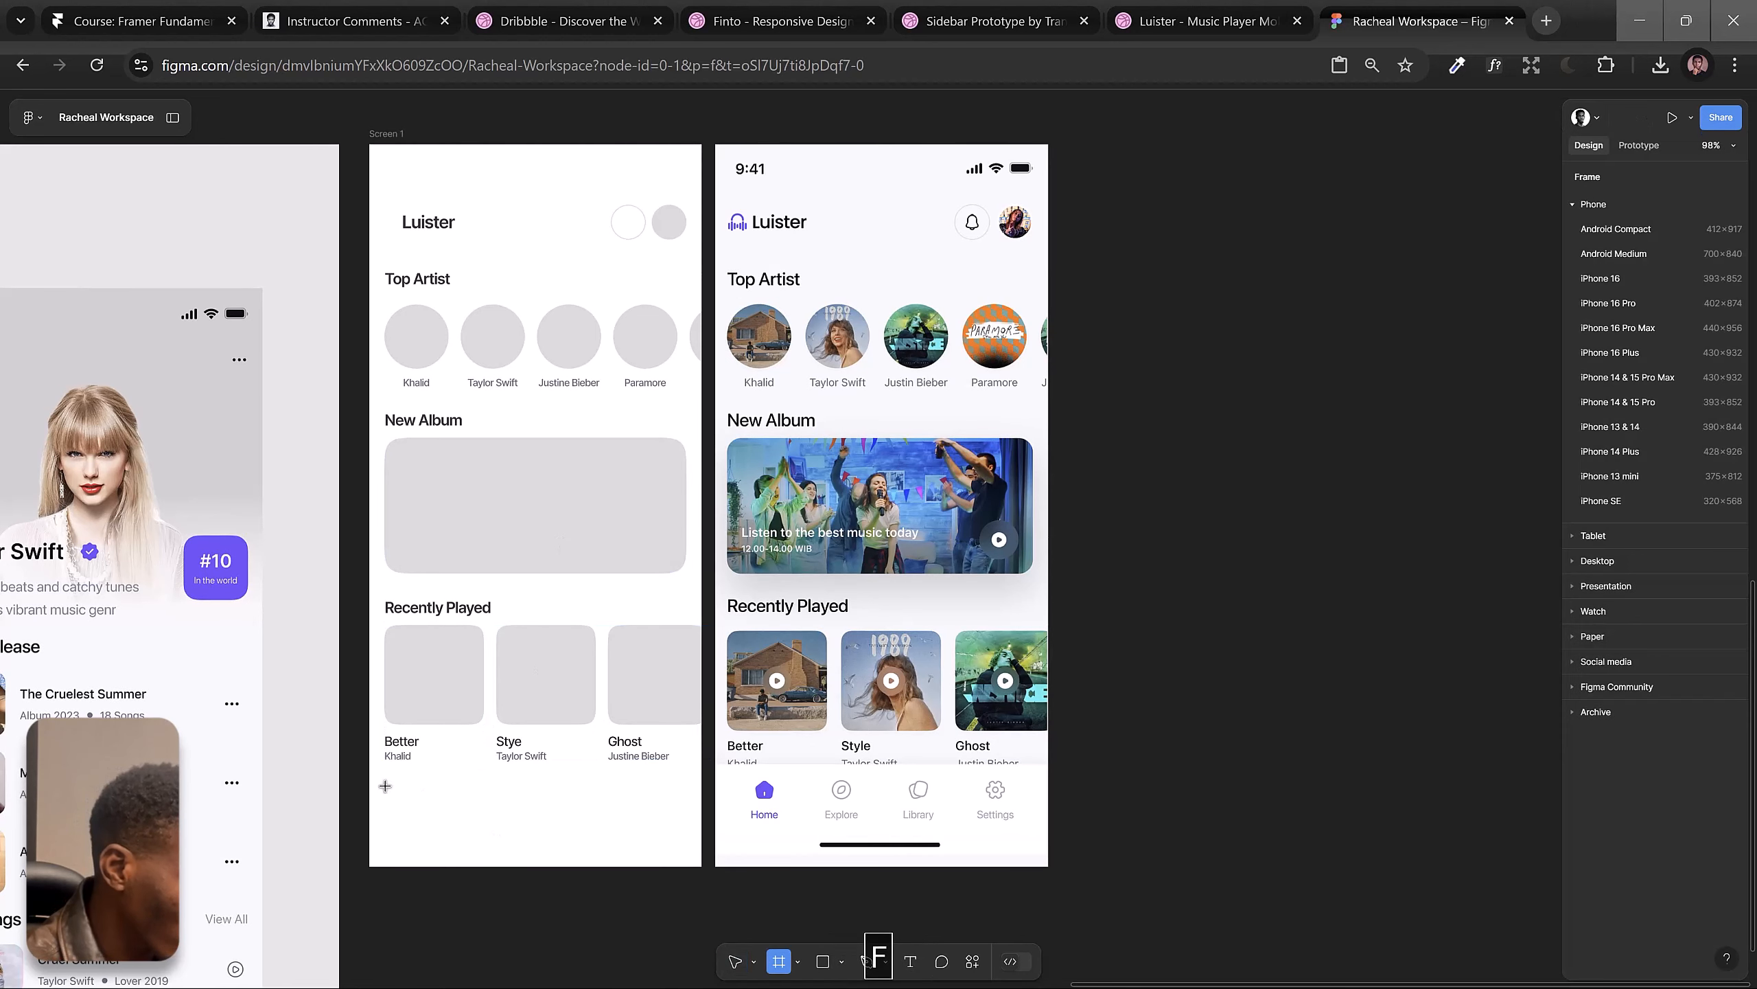
drag(377, 774, 702, 845)
click(1583, 562)
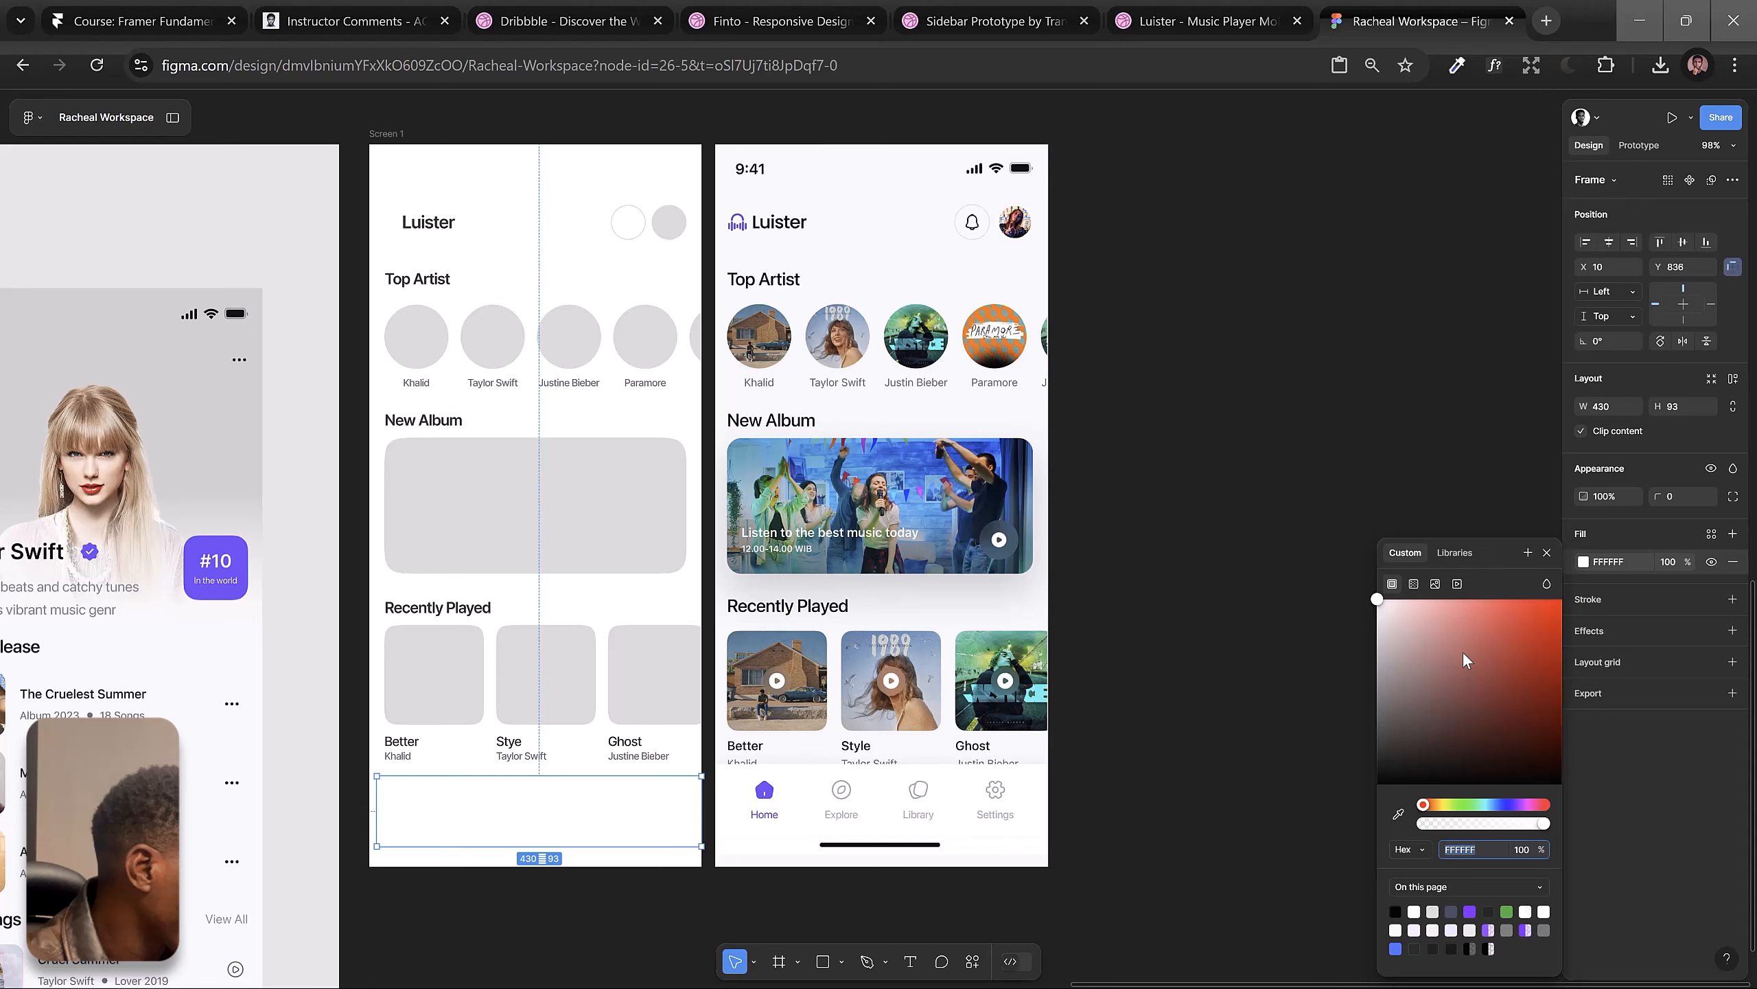
click(1546, 554)
Step: Fill the Screen 1 frame with the background colour F6F8FA sampled from the reference design
click(732, 153)
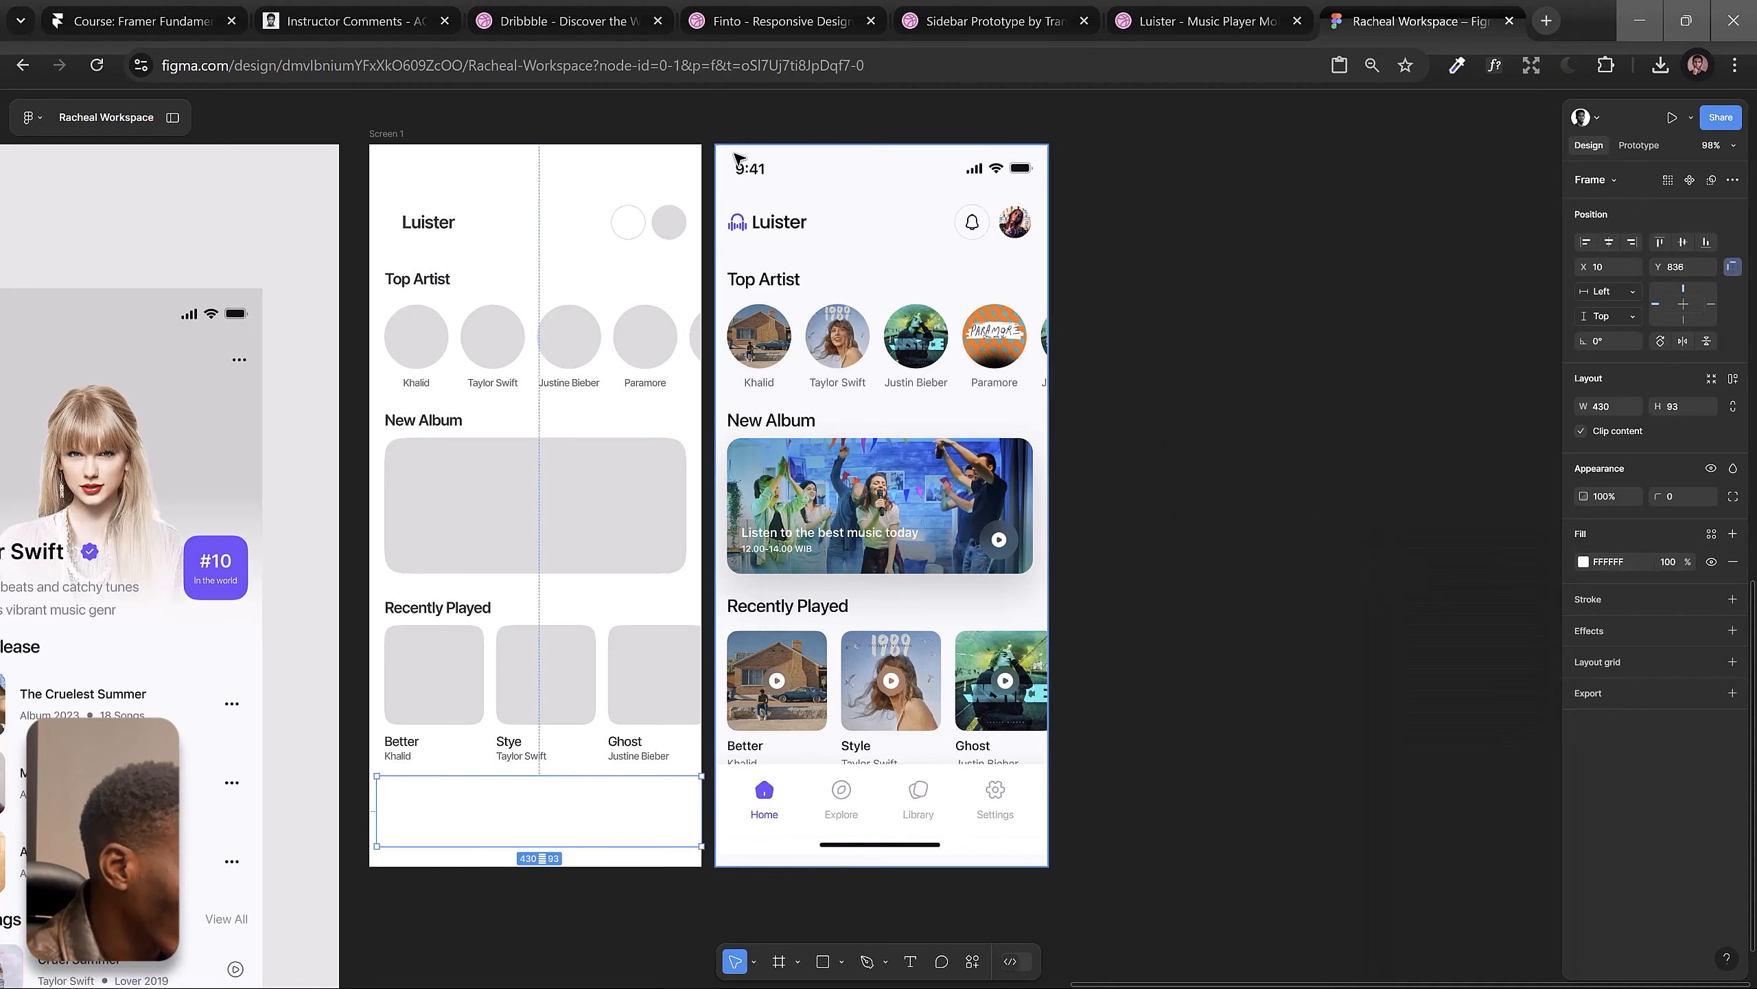
click(472, 151)
key(i)
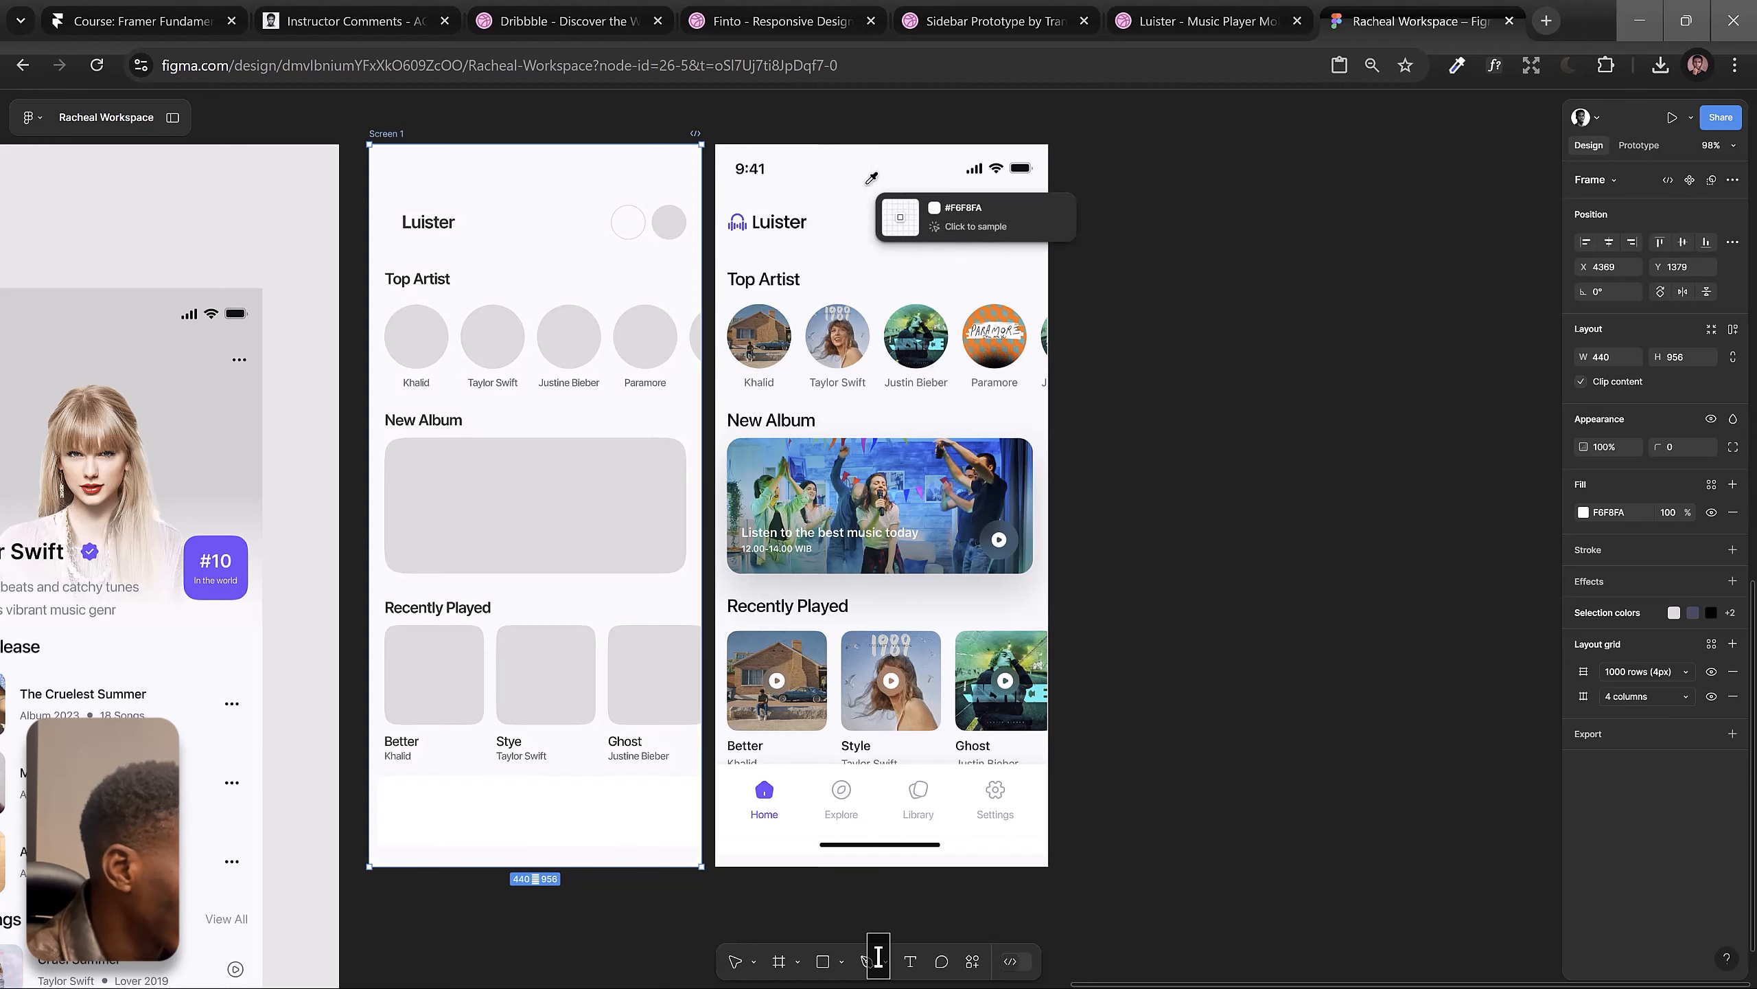
click(867, 183)
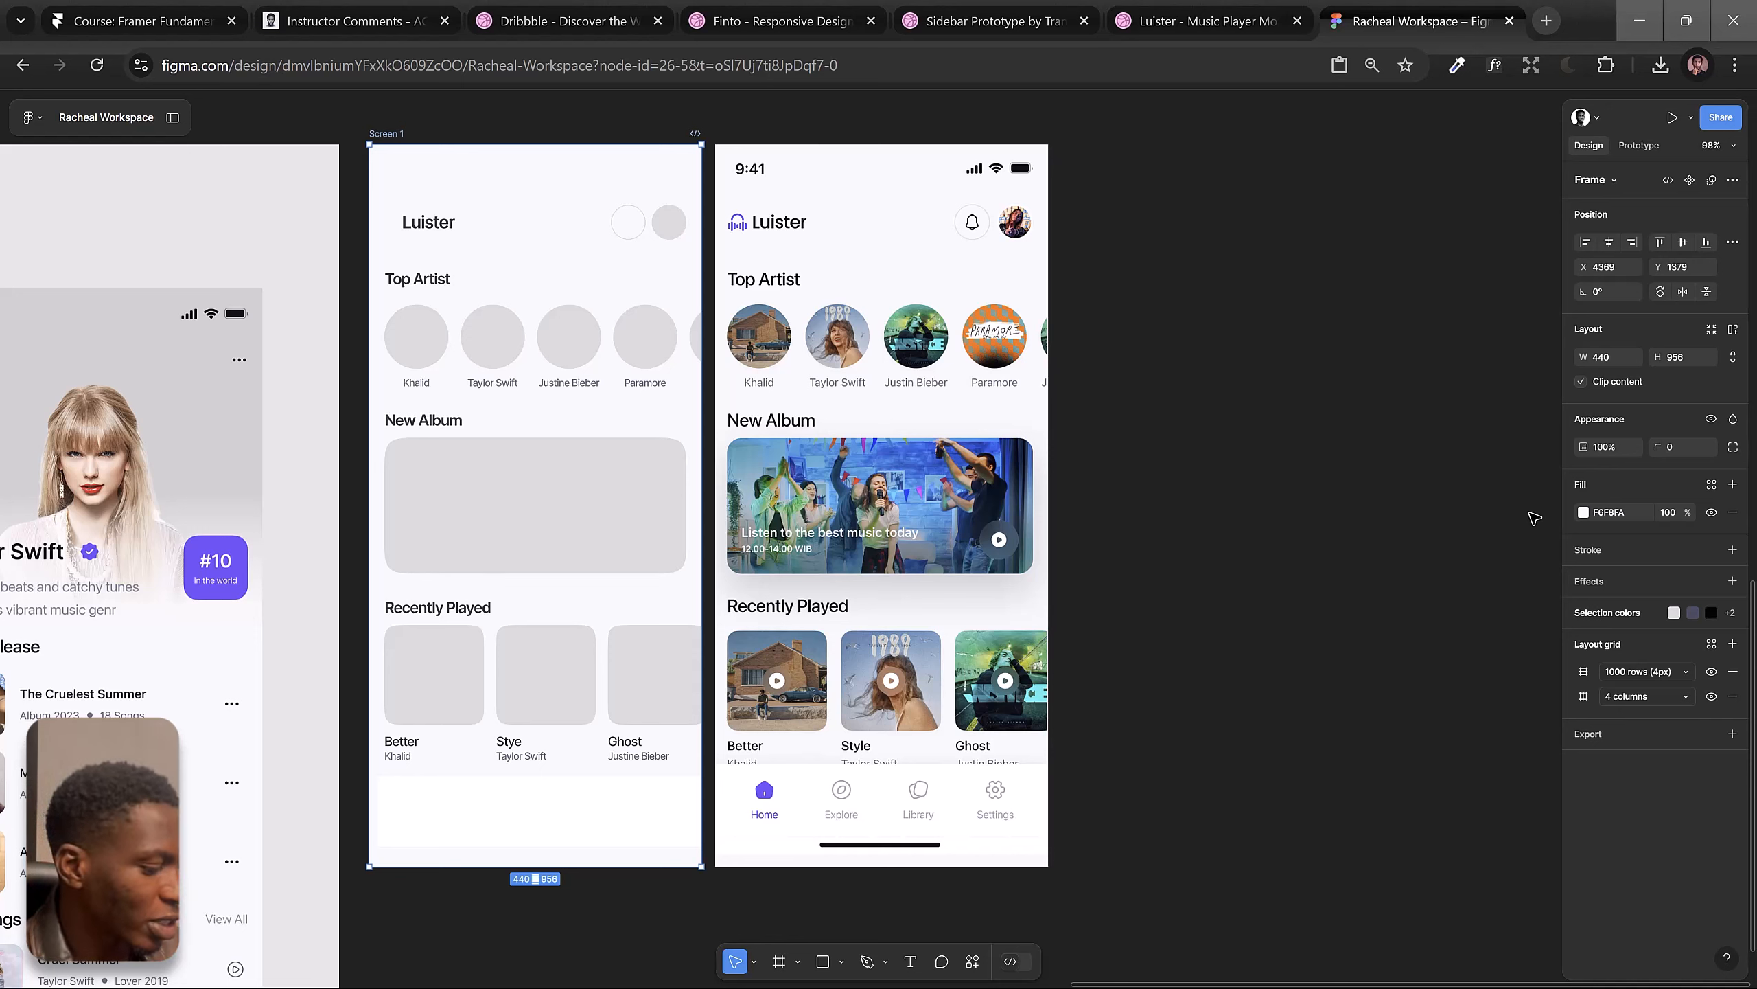
key(XF86MonBrightnessUp)
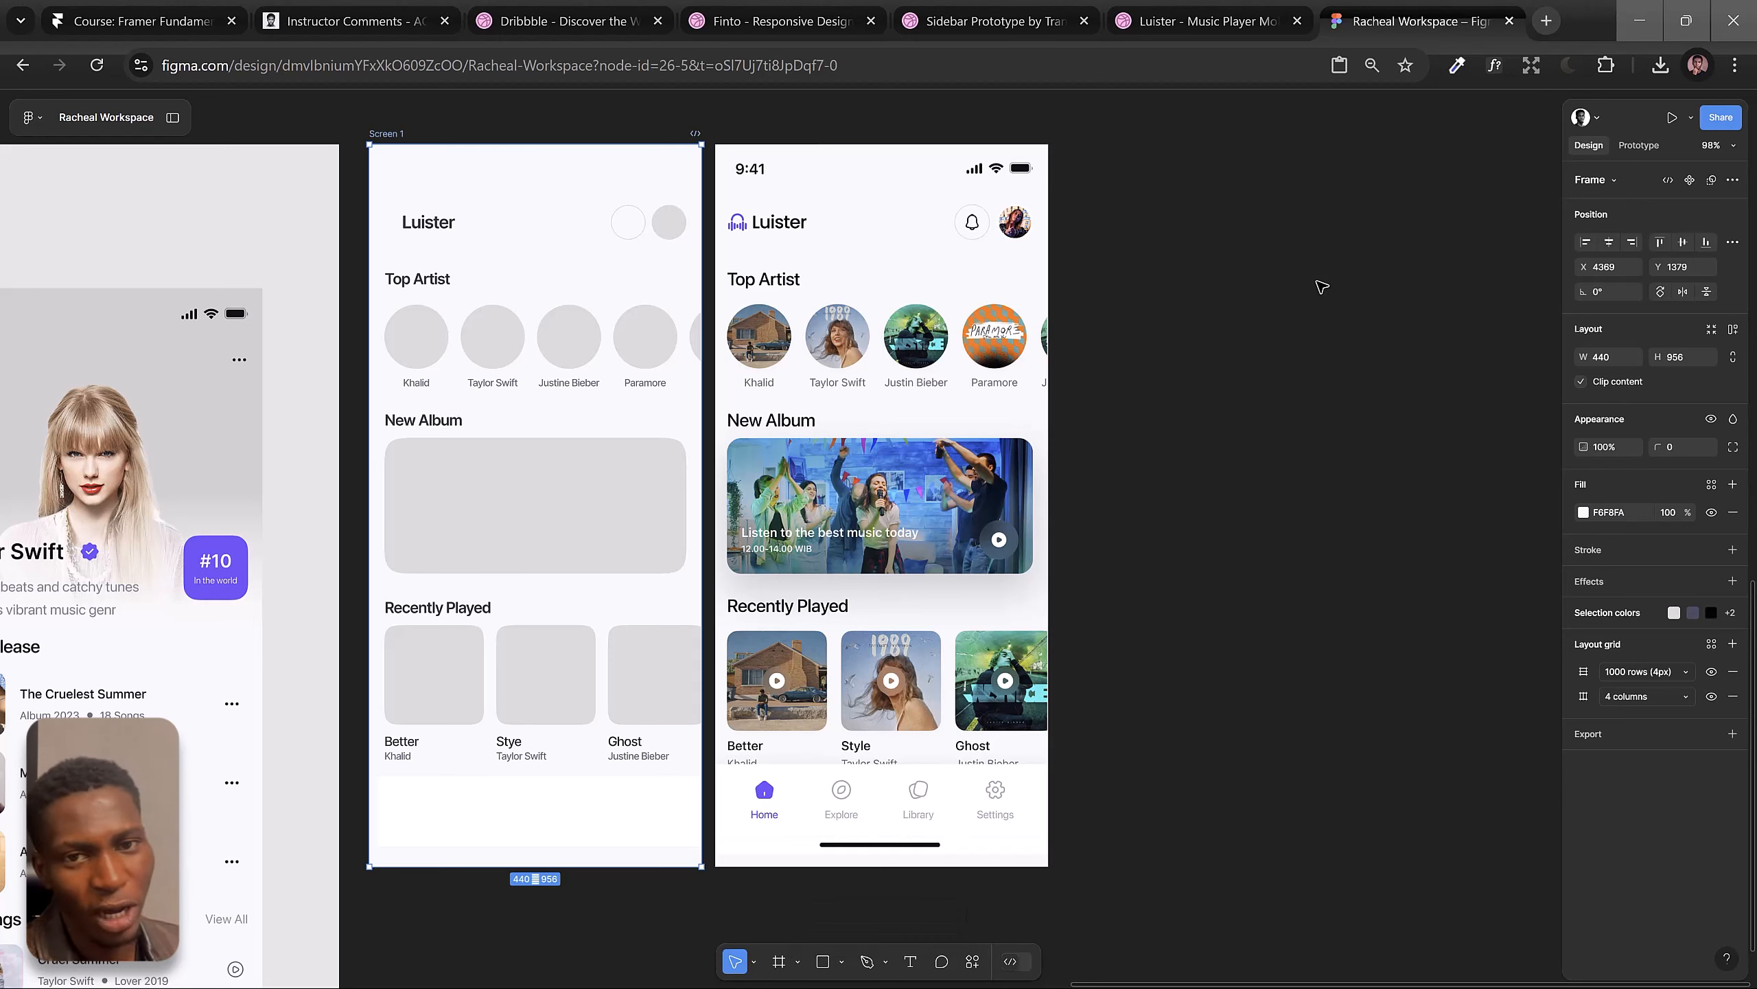
click(1284, 342)
Step: Draw a thin bar about 155 by 4 at the bottom of Screen 1, with corner radius 55 and black fill 000000
key(r)
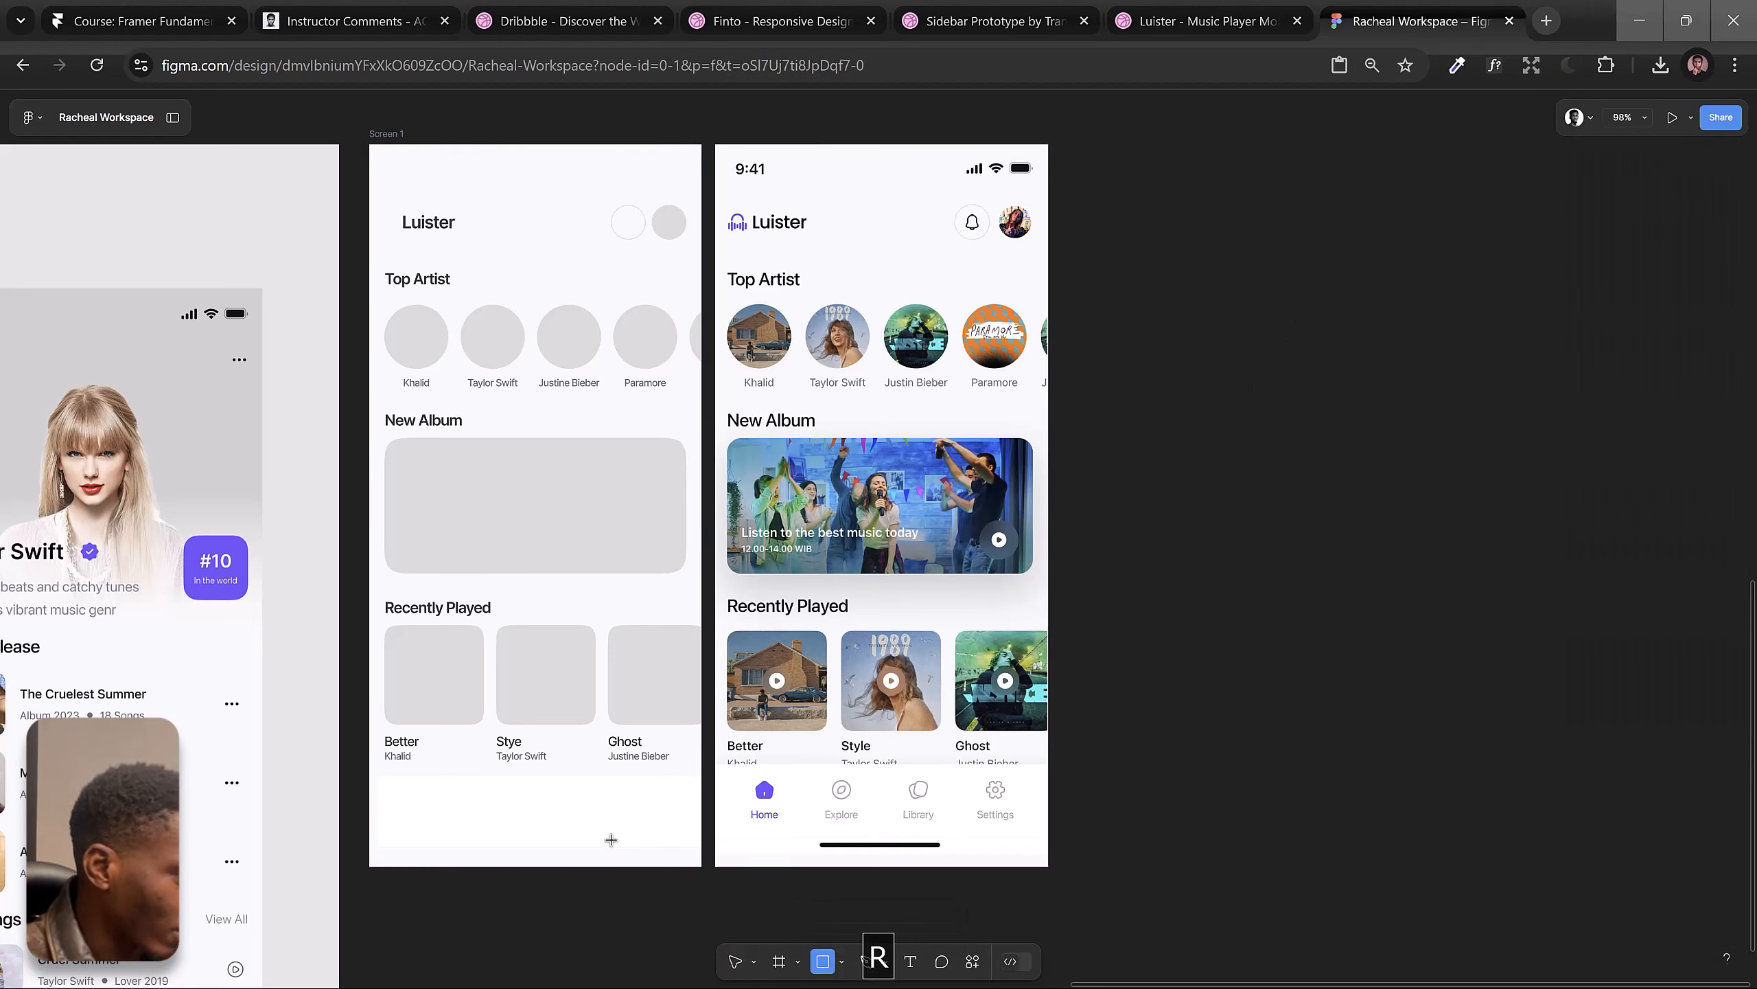
drag(493, 855, 606, 859)
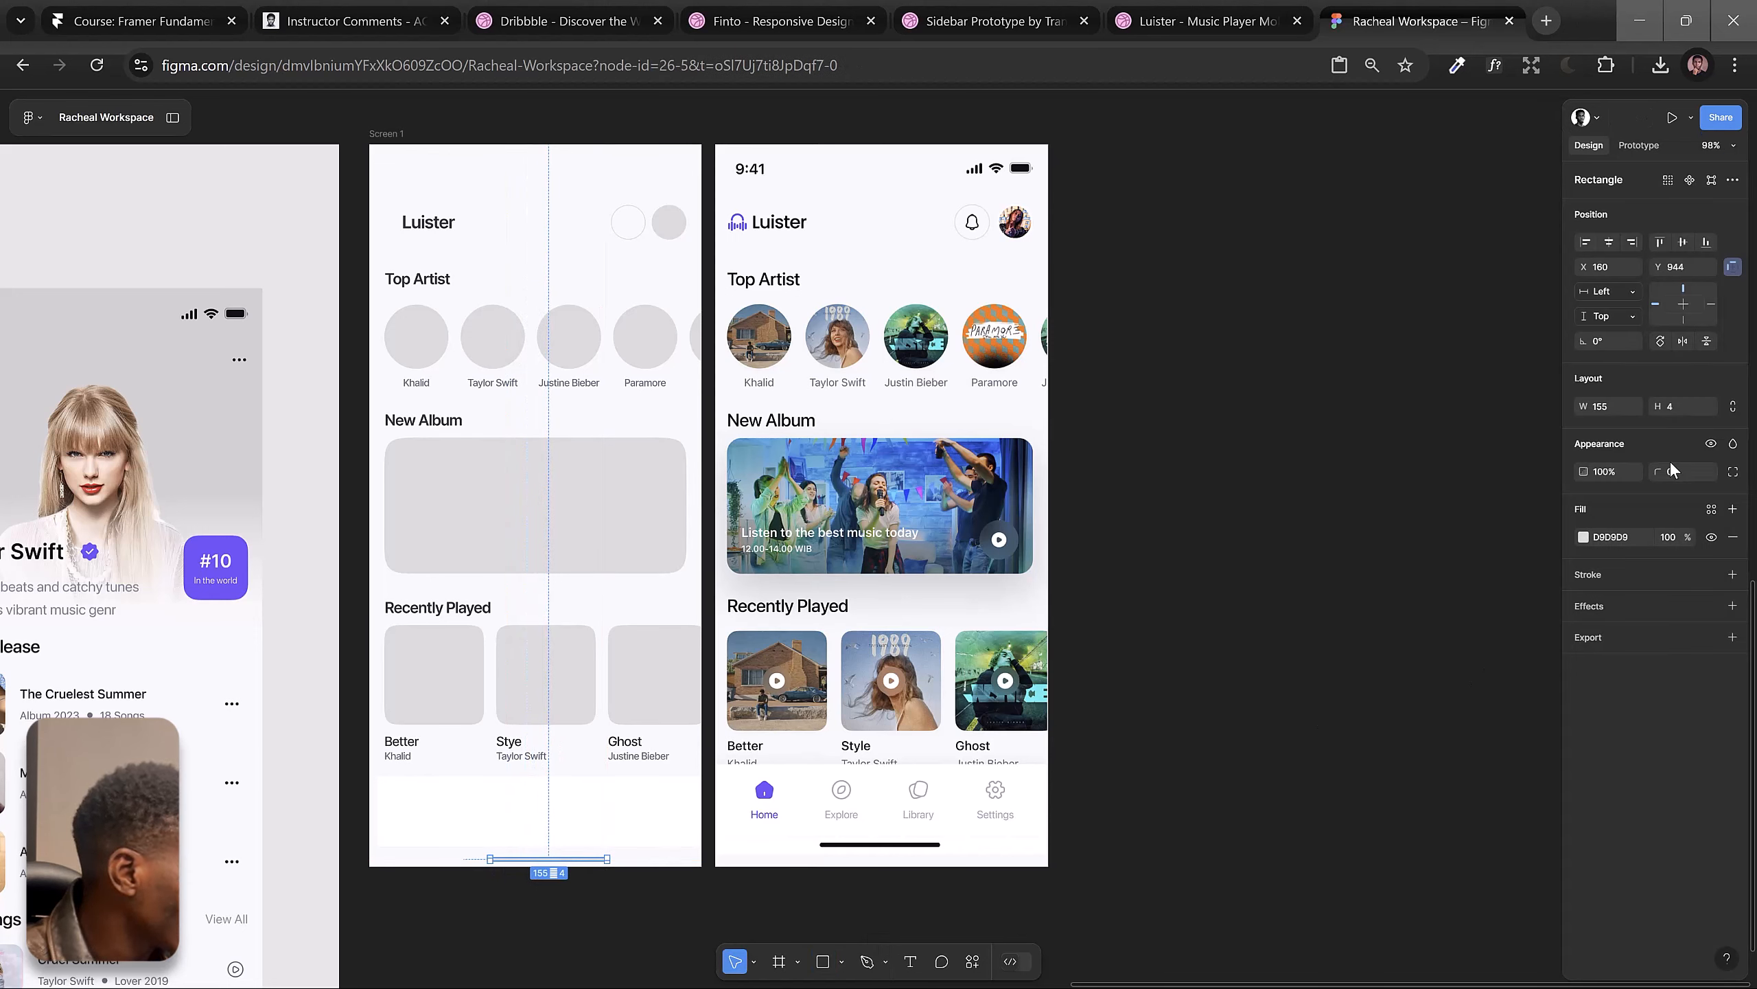
drag(1673, 471, 1692, 471)
drag(738, 459, 1740, 751)
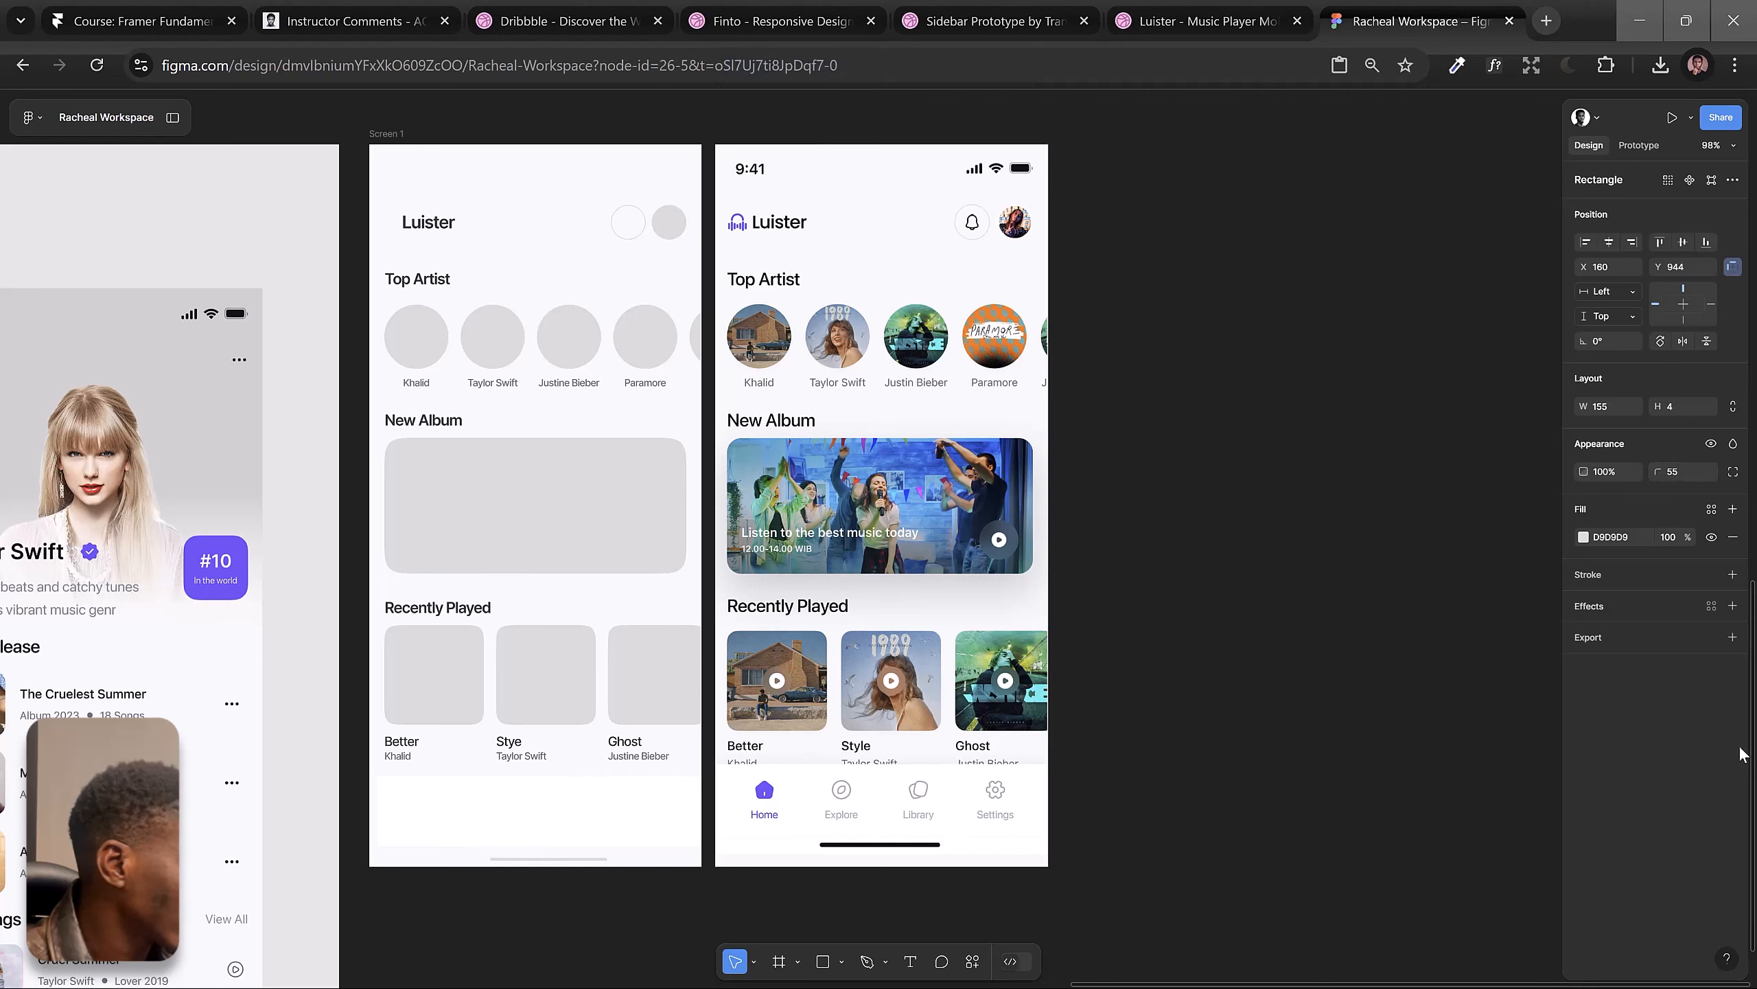
click(1583, 536)
drag(1477, 664, 1288, 854)
click(1559, 518)
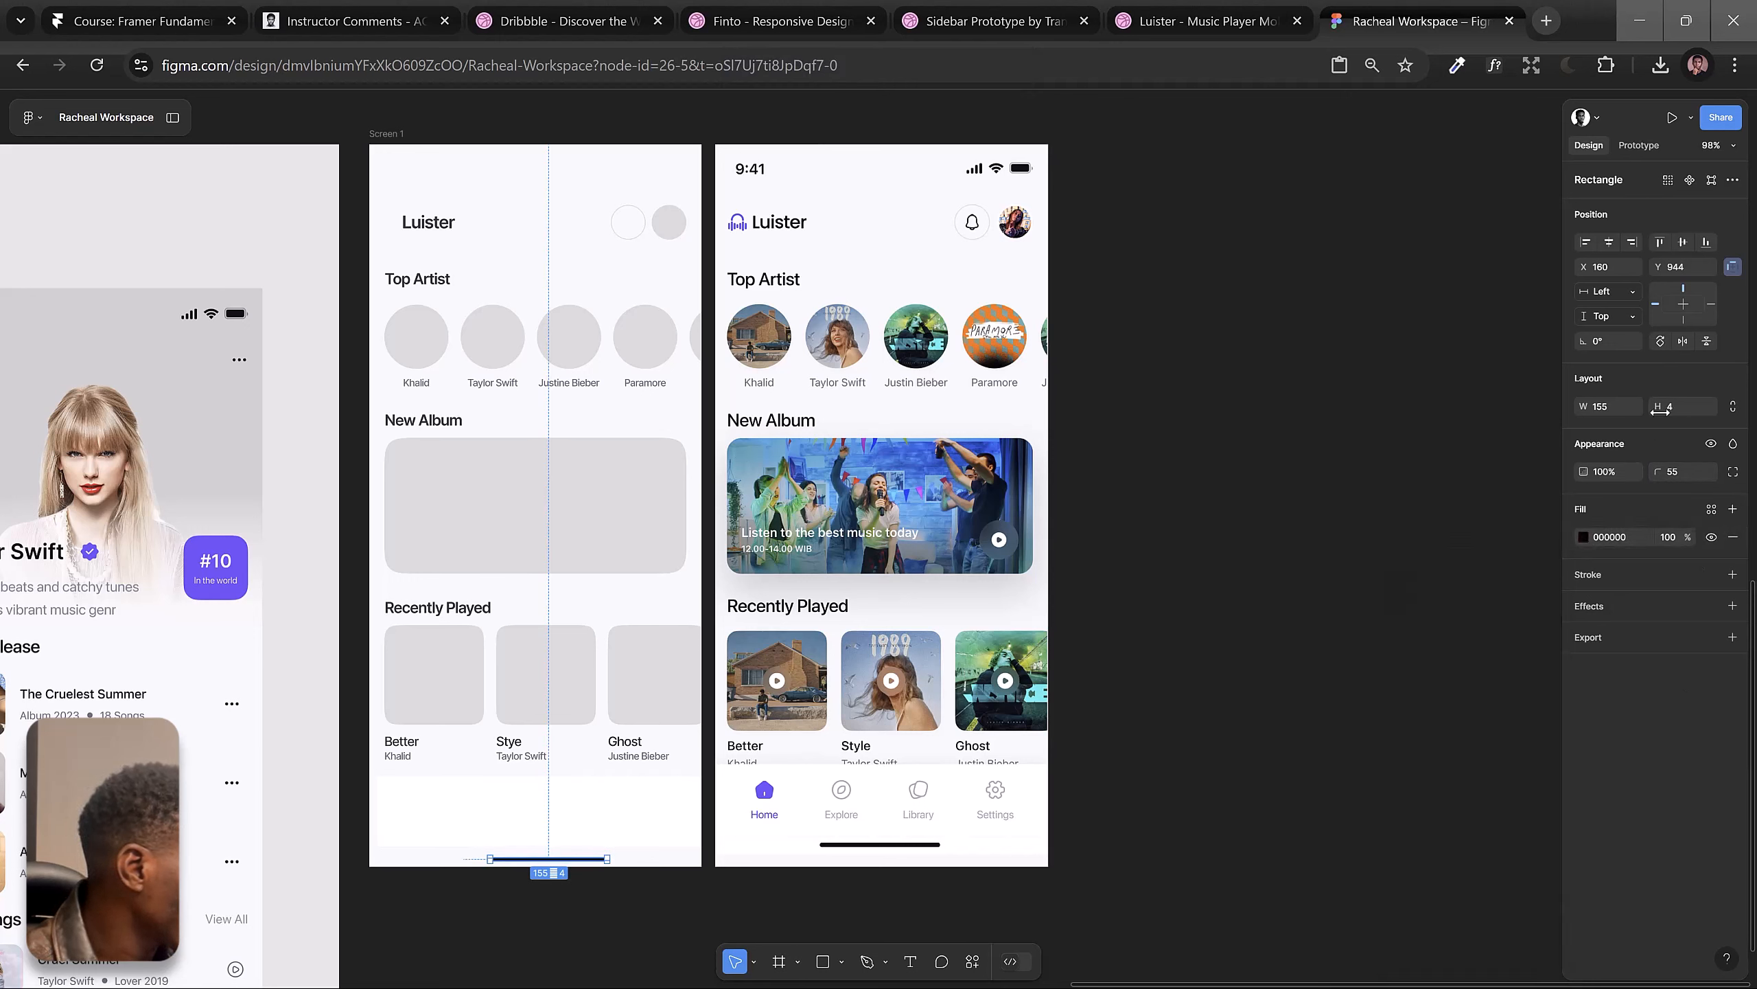
Step: Set the black bar's height to 6 and centre it horizontally on the screen frame
text(8)
key(Return)
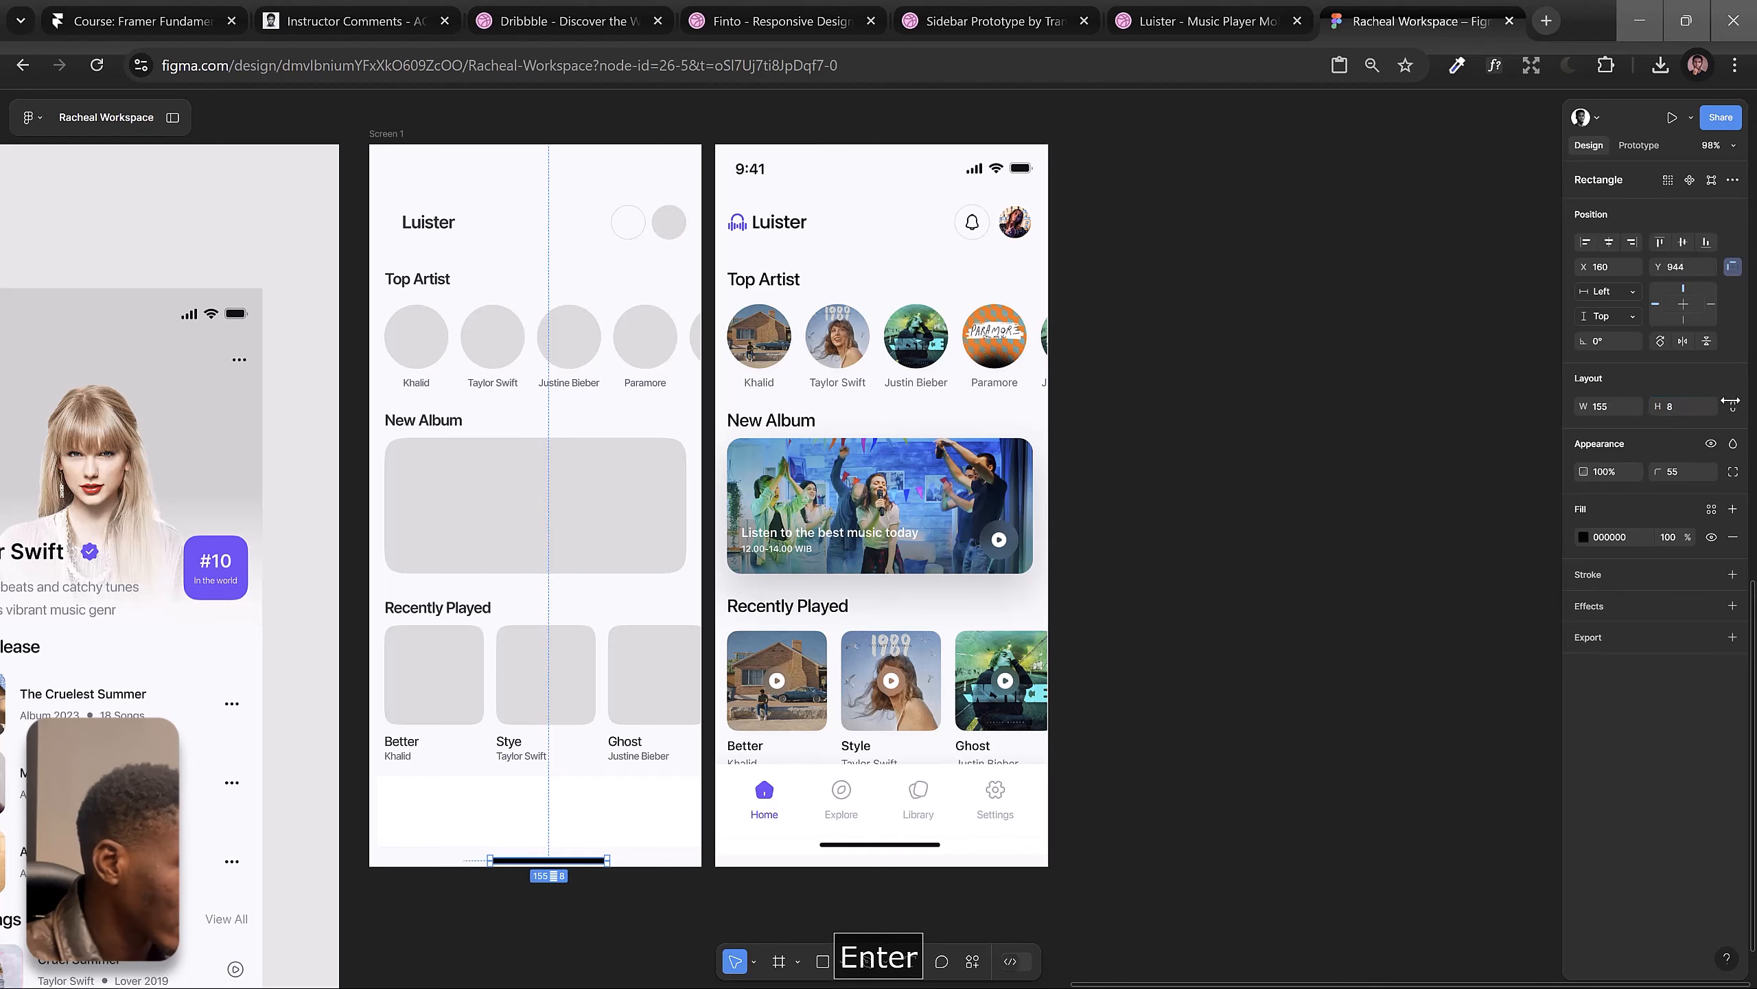
text(6)
key(Return)
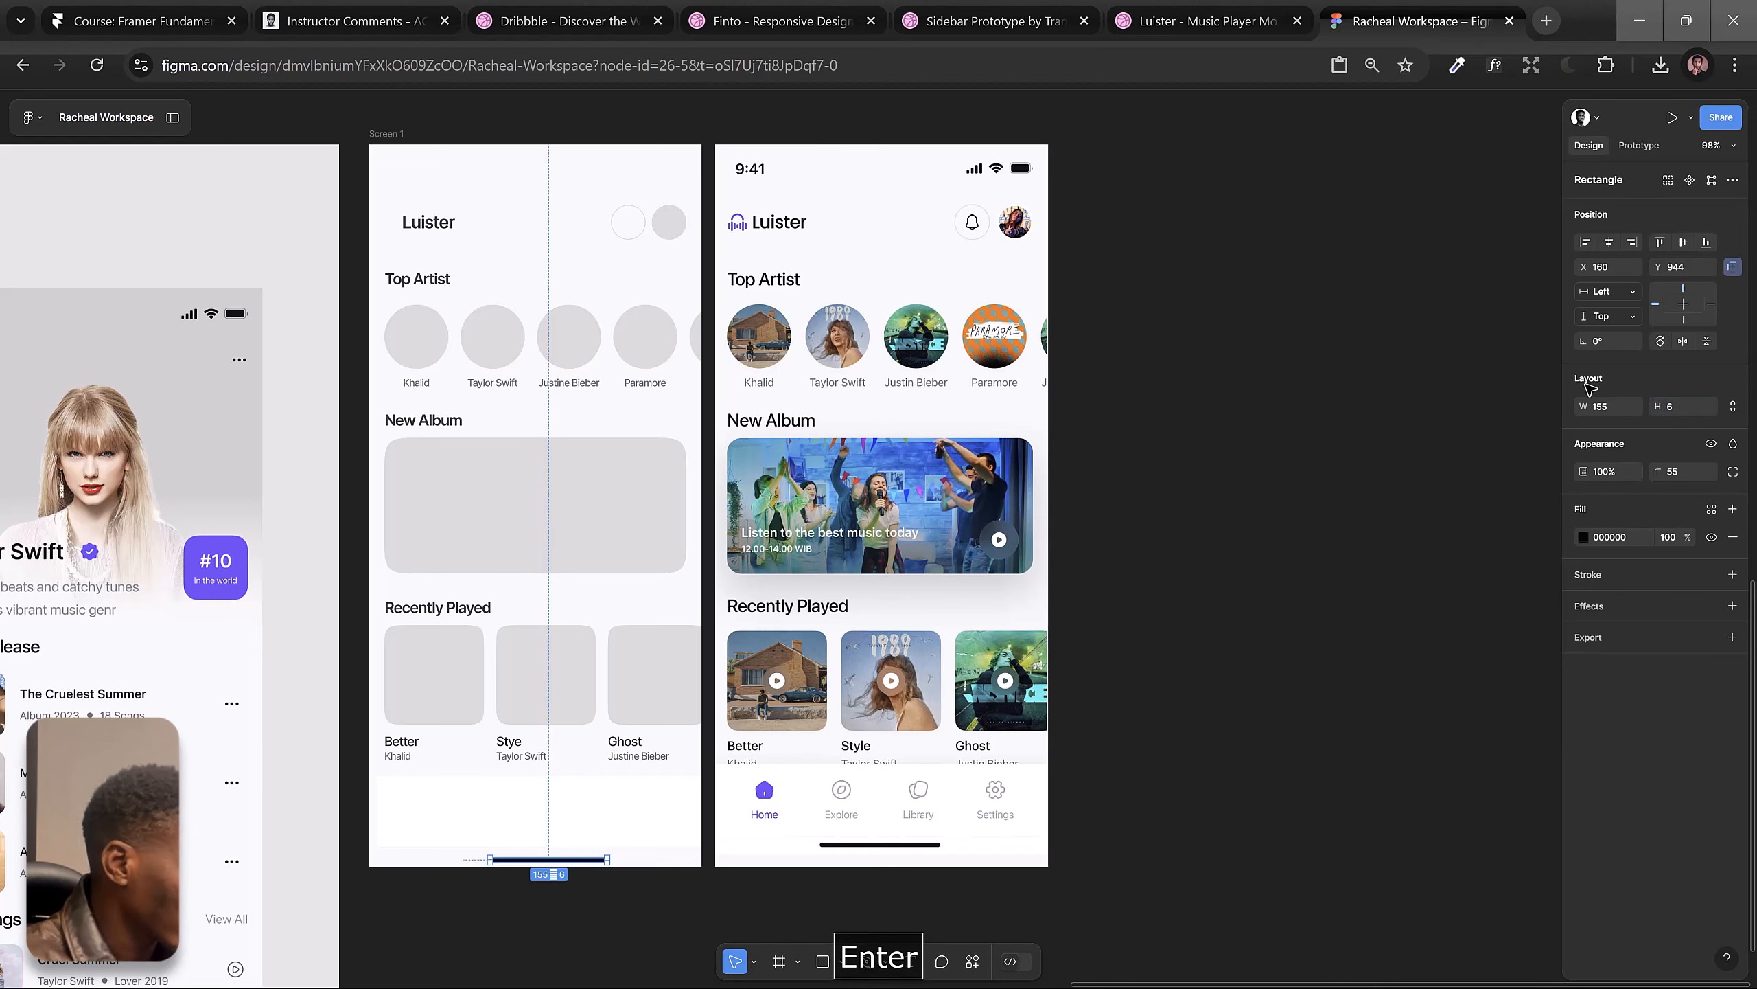
click(1608, 243)
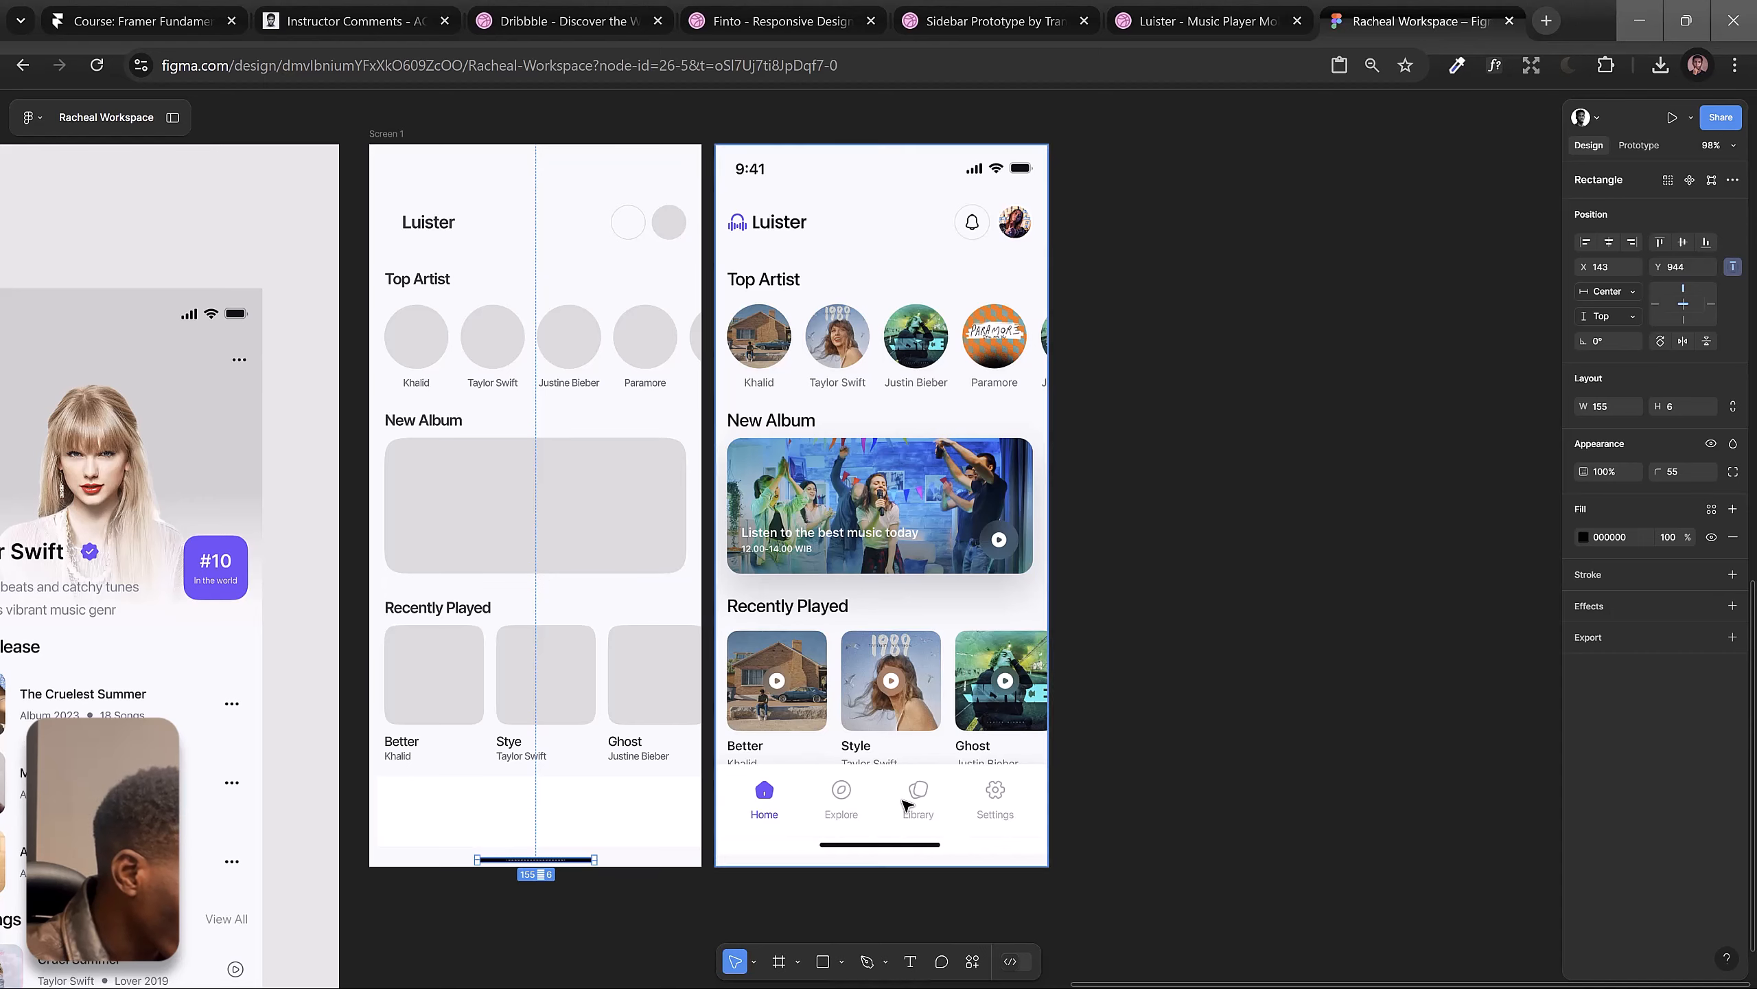
Step: Extend the white bottom frame to a height of 108 and move the black bar inside it near its lower edge
click(557, 850)
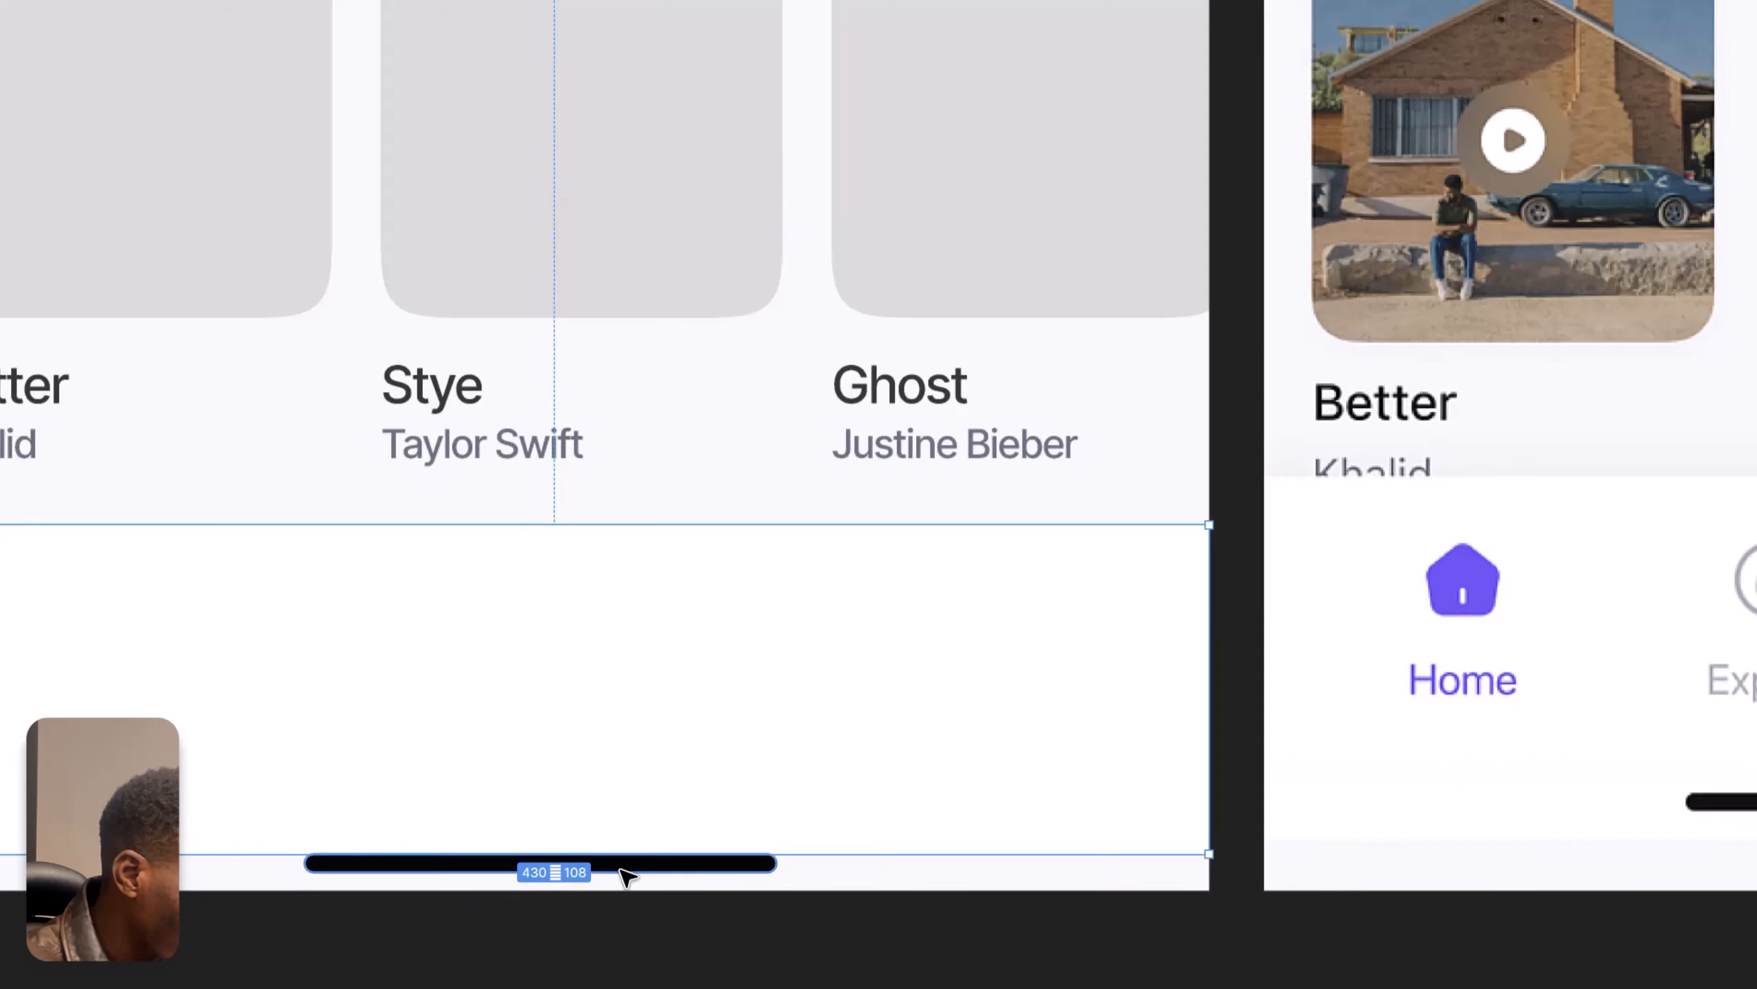
double_click(633, 862)
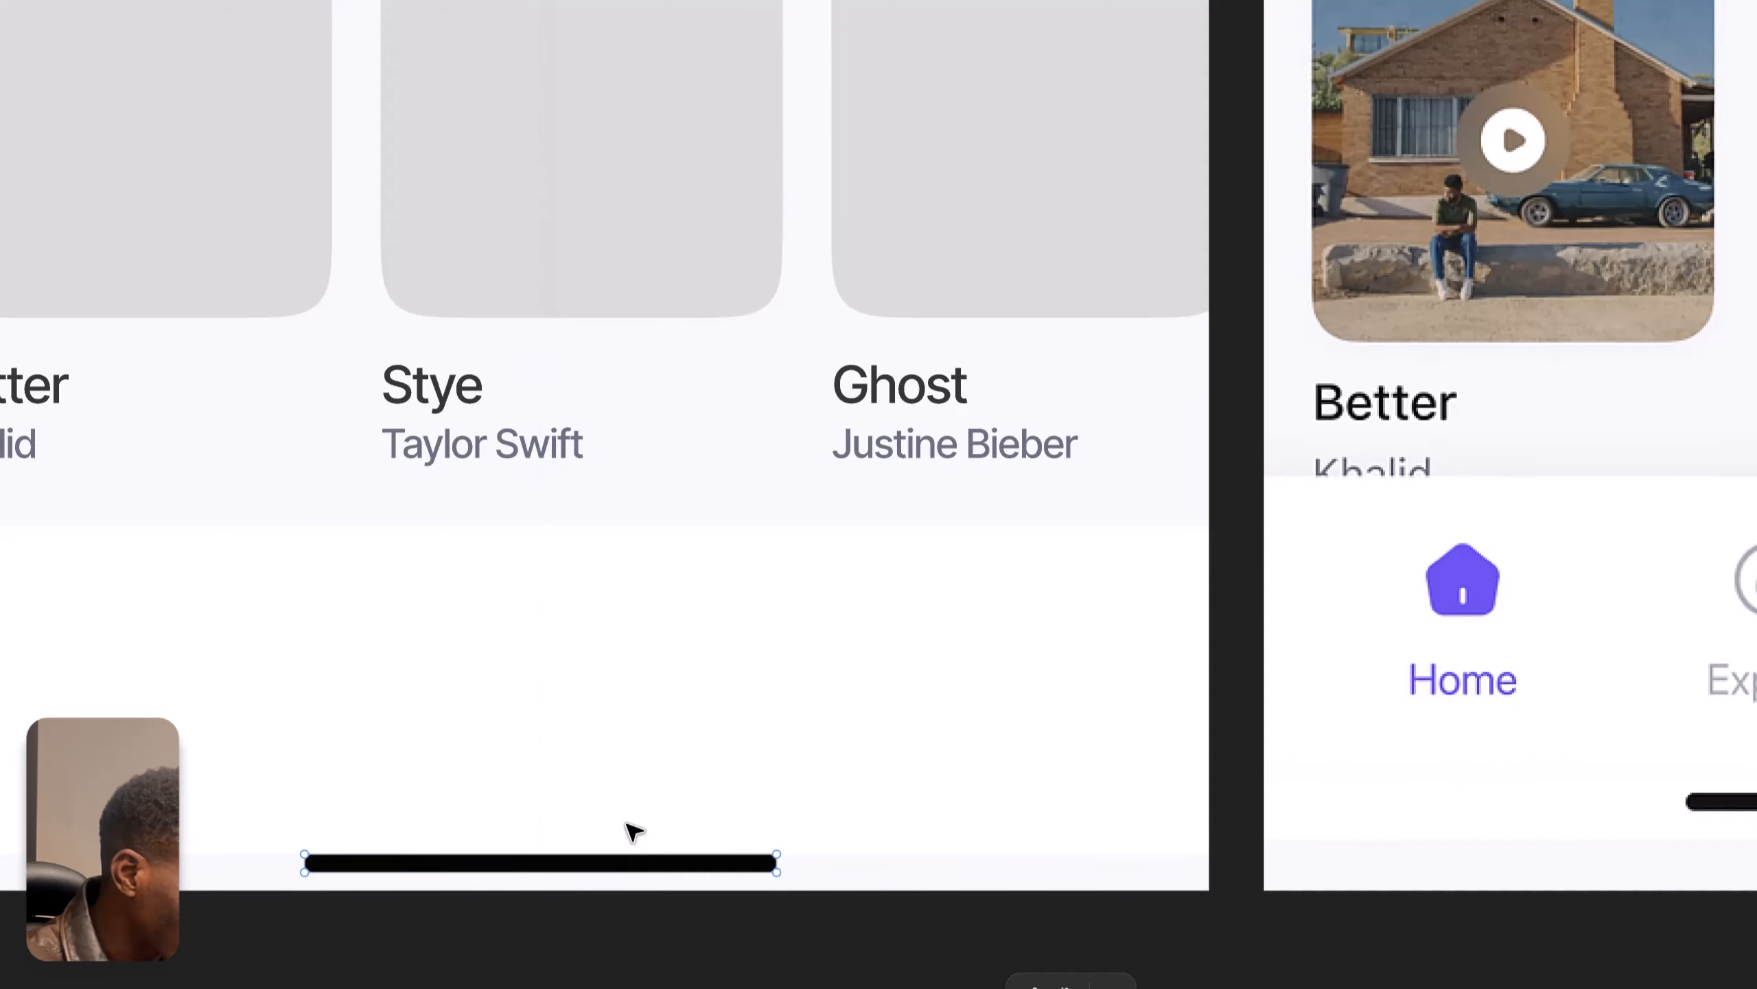
mouse_move(609, 865)
mouse_down()
mouse_move(588, 880)
mouse_move(602, 820)
mouse_move(611, 831)
mouse_up()
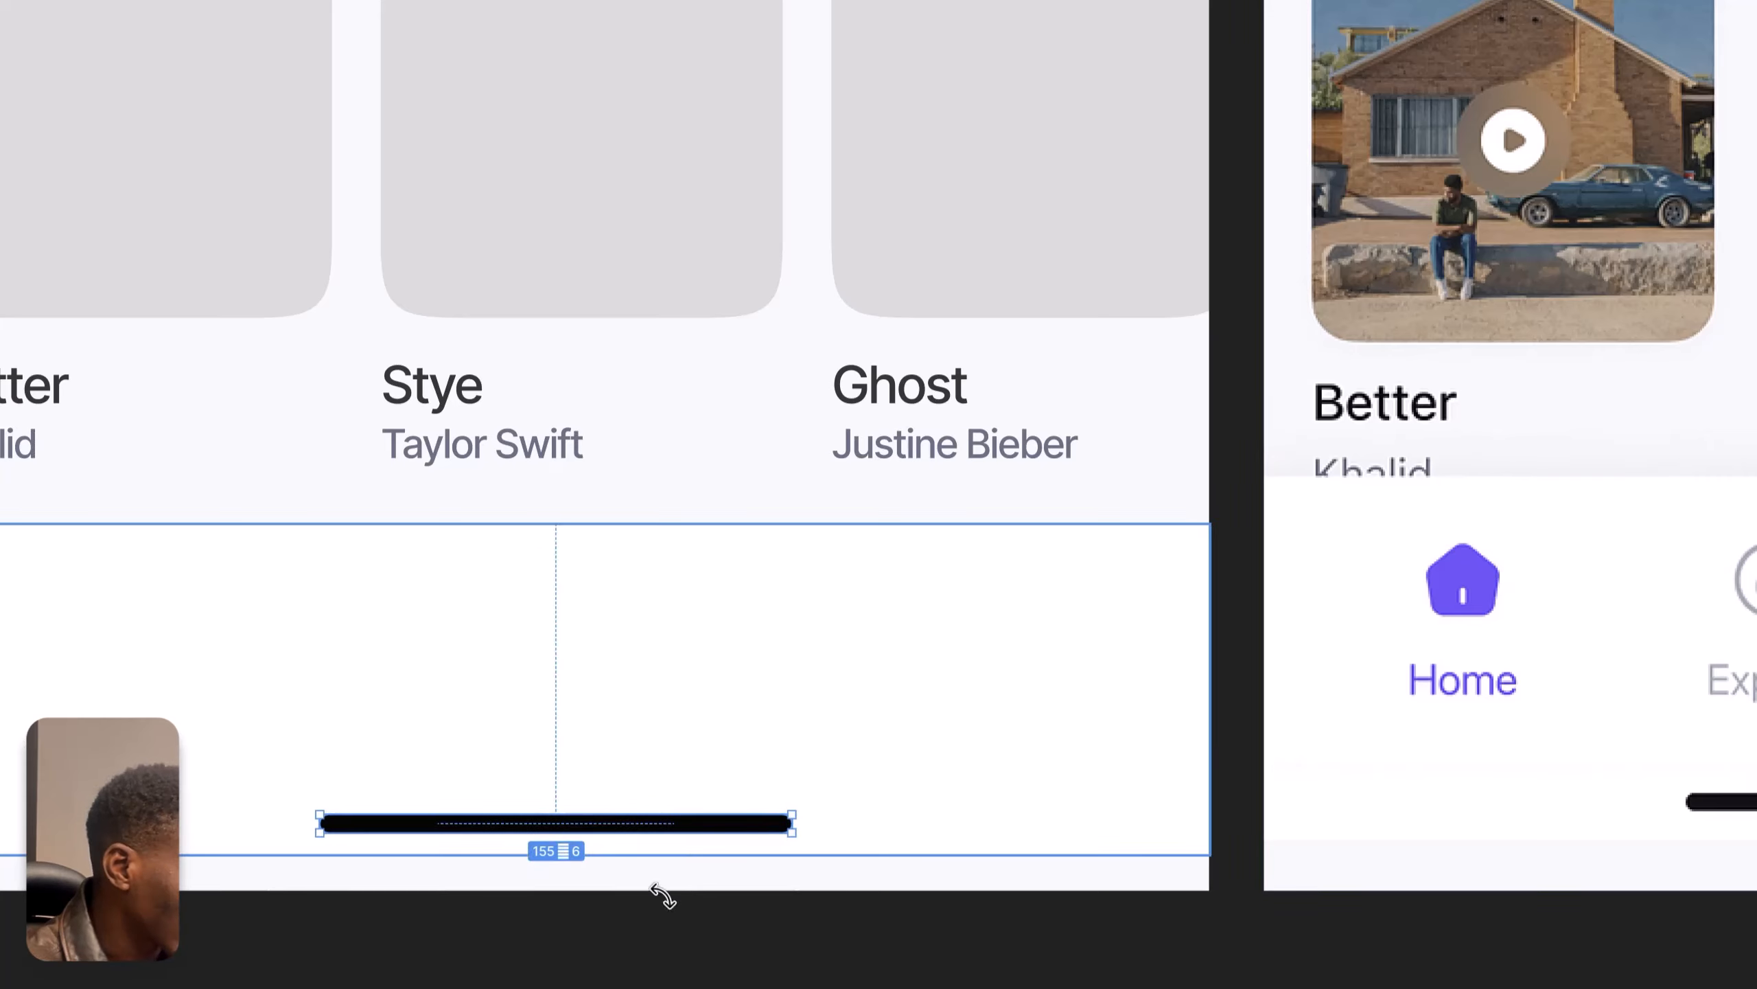
scroll(650, 924, down, 5)
click(640, 938)
scroll(636, 927, down, 3)
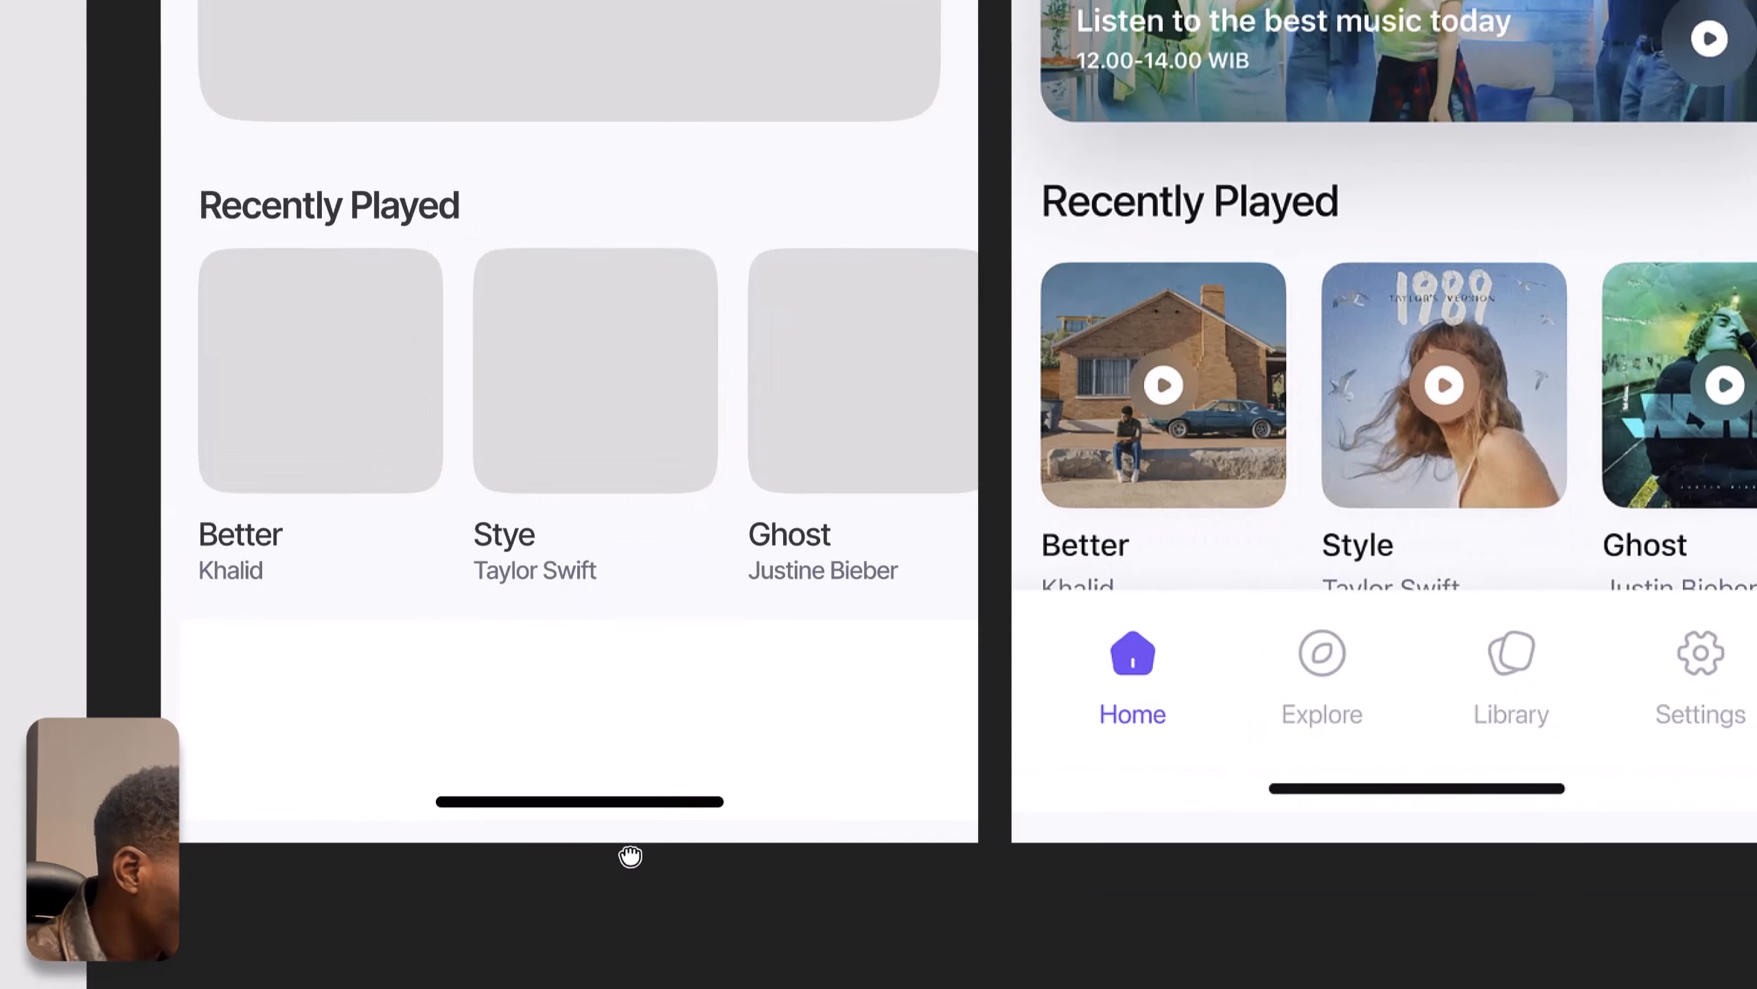
Step: Widen the white bottom frame to 440 so it spans the full width of Screen 1
click(781, 685)
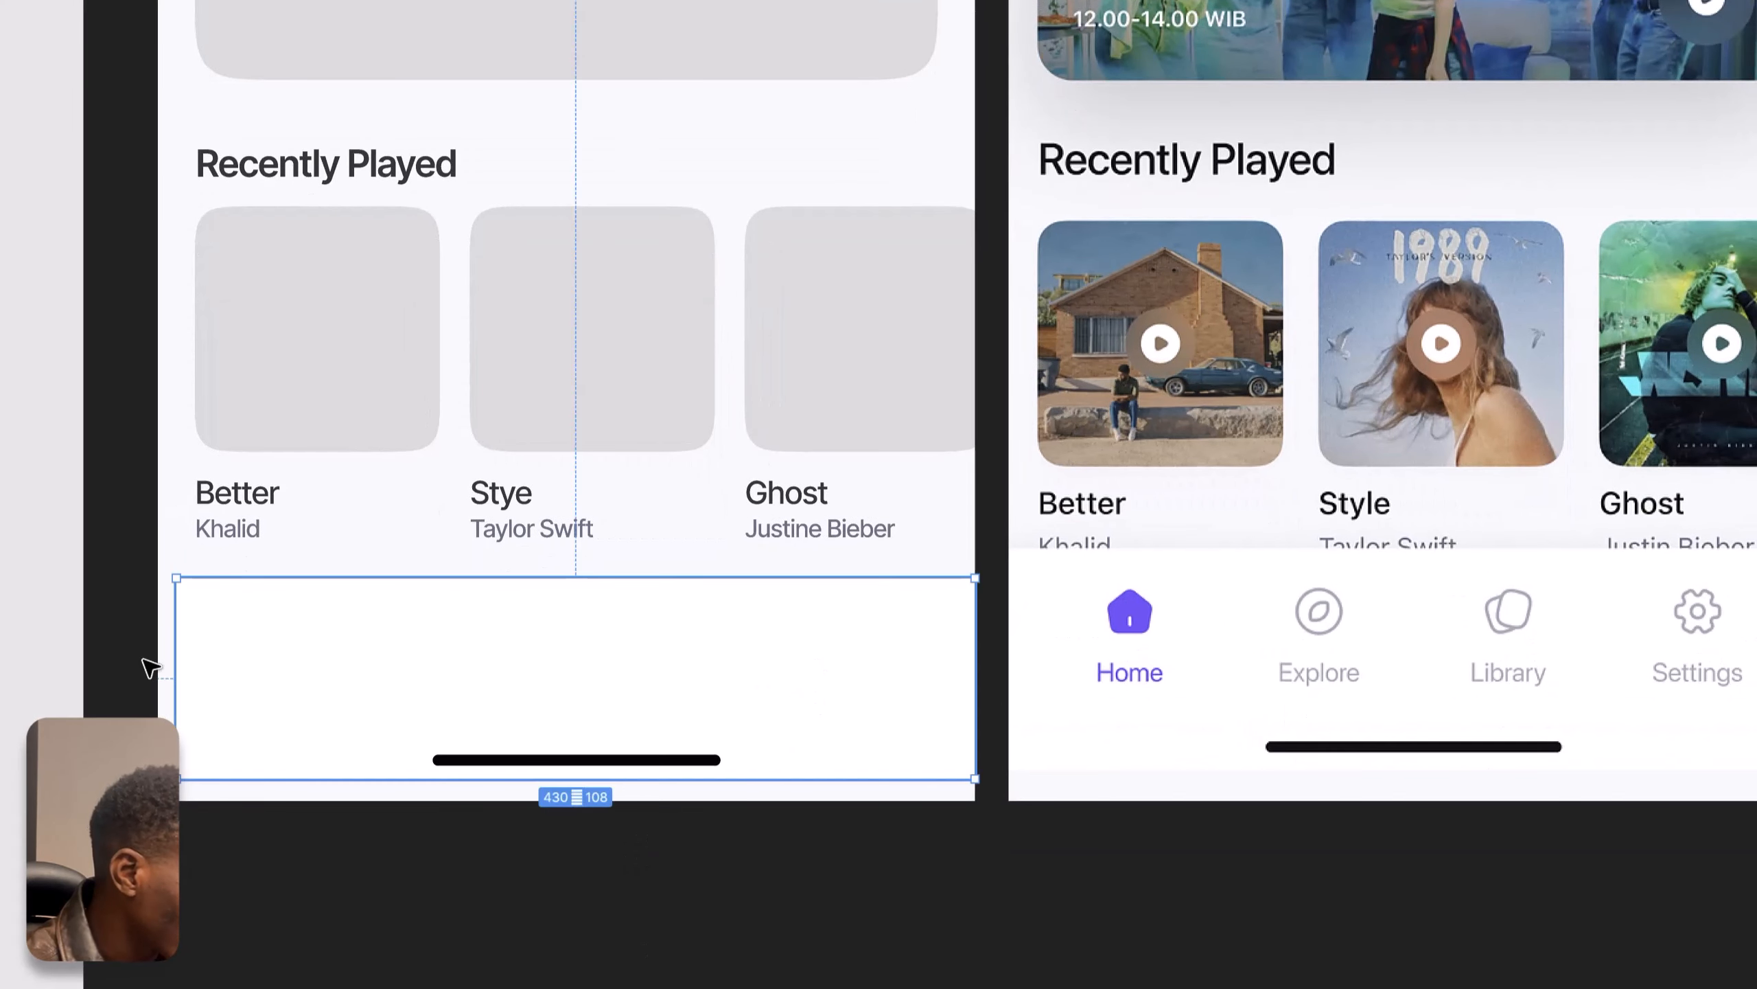
drag(161, 668, 146, 667)
click(326, 845)
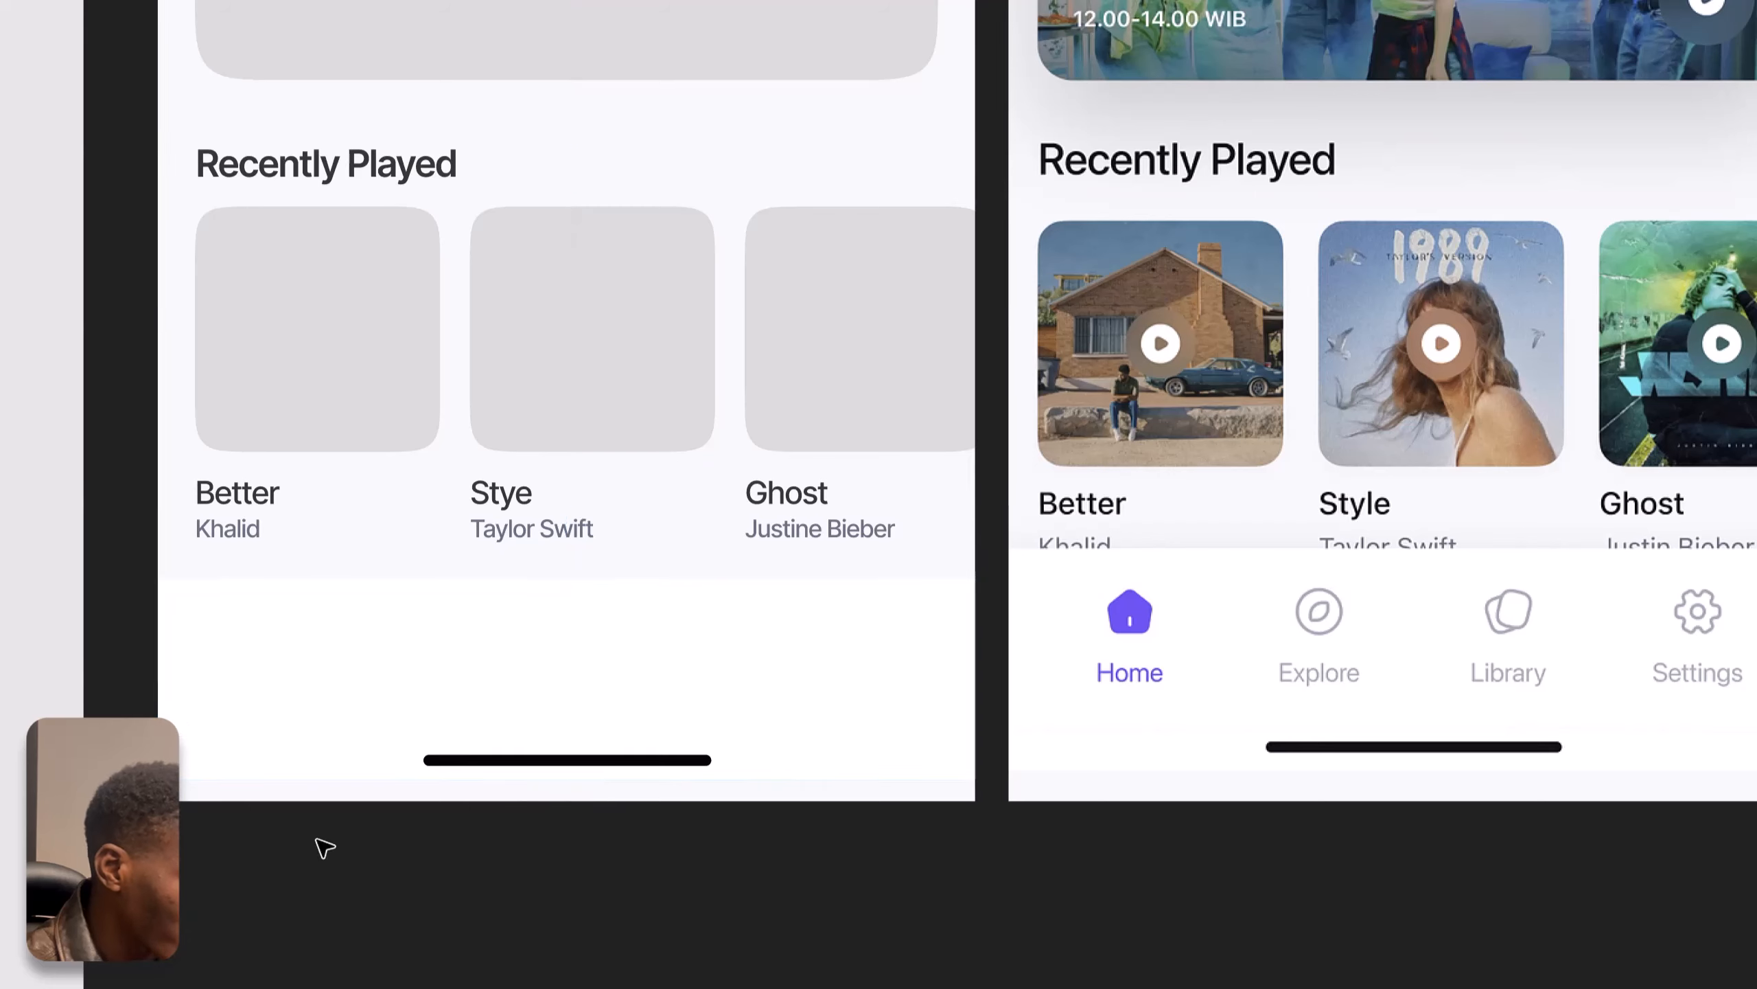
drag(439, 698, 494, 734)
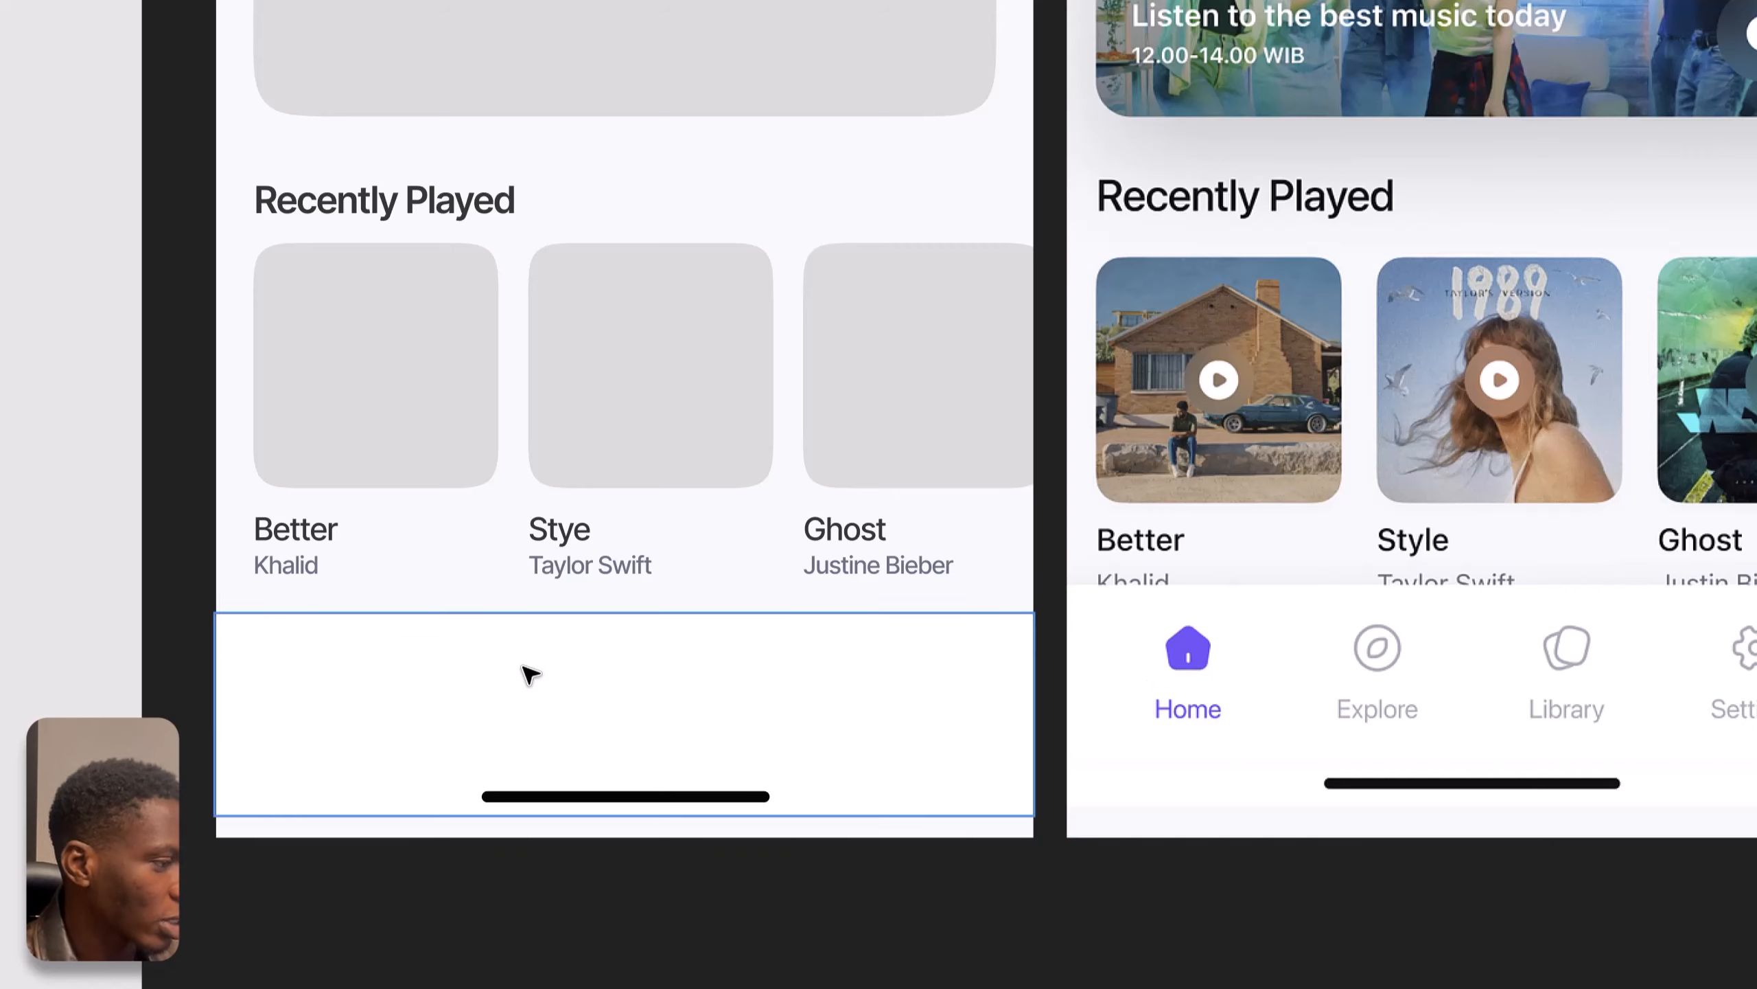
Step: Launch the Hugeicons Pro - Icon Library plugin with the white bottom frame selected
click(362, 695)
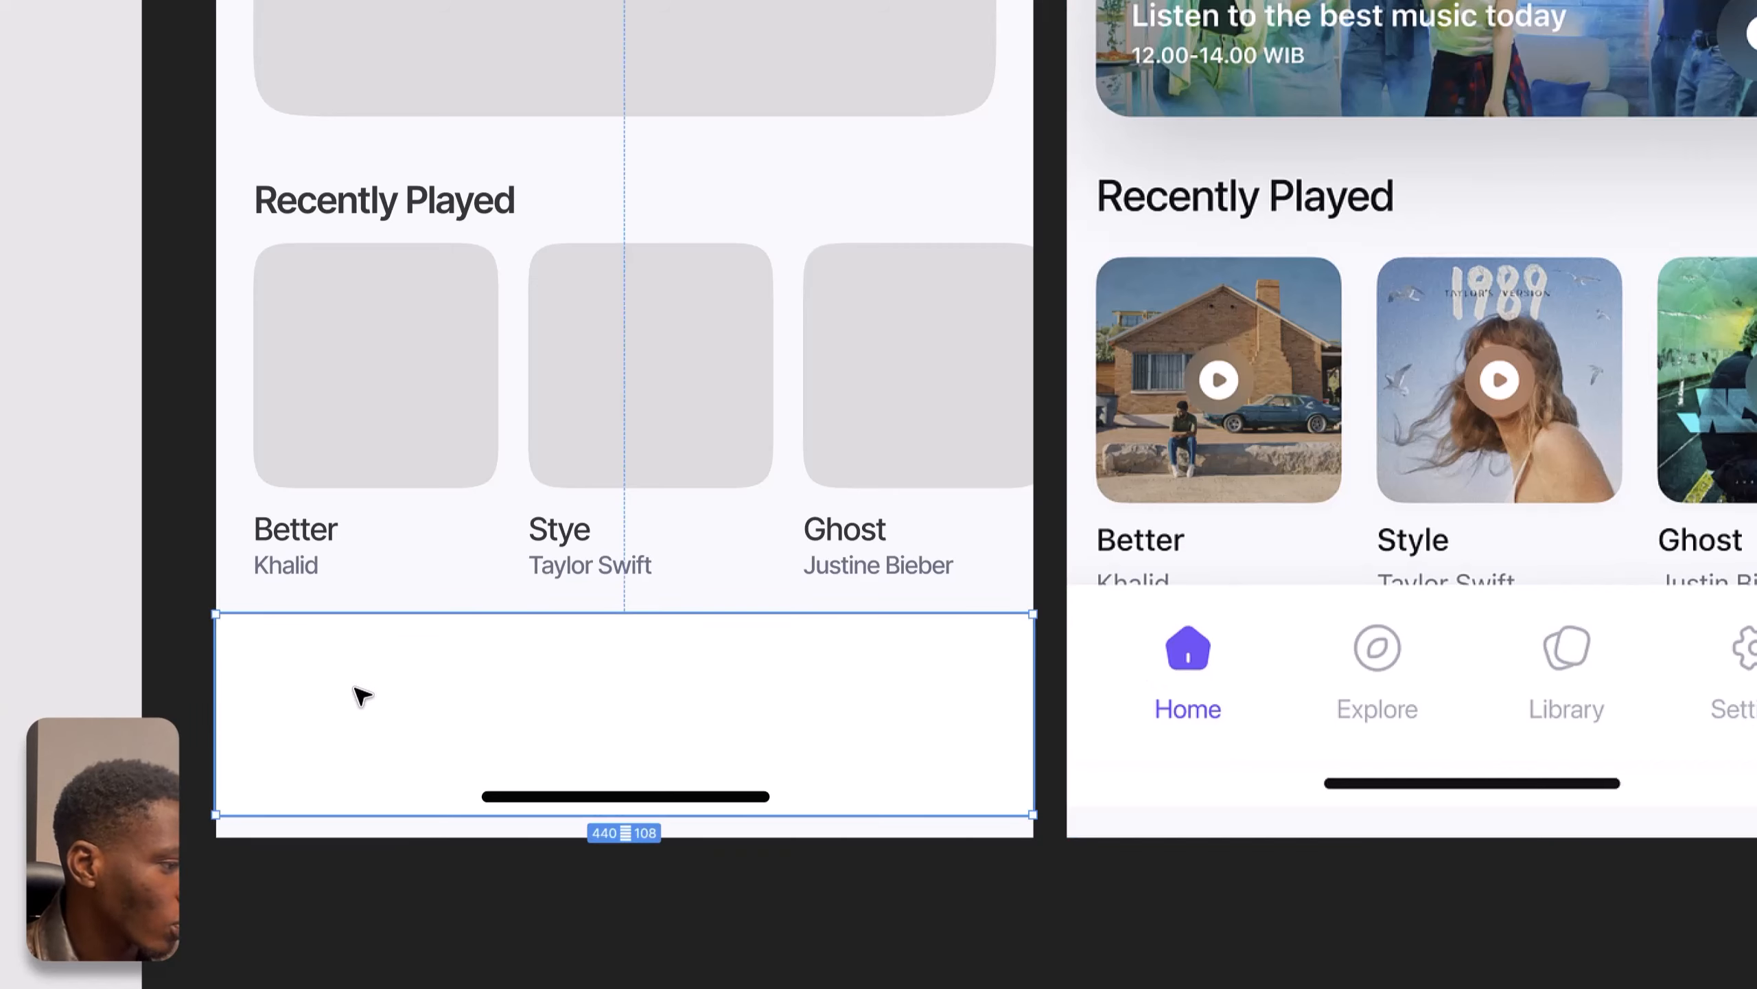
right_click(361, 696)
mouse_move(624, 814)
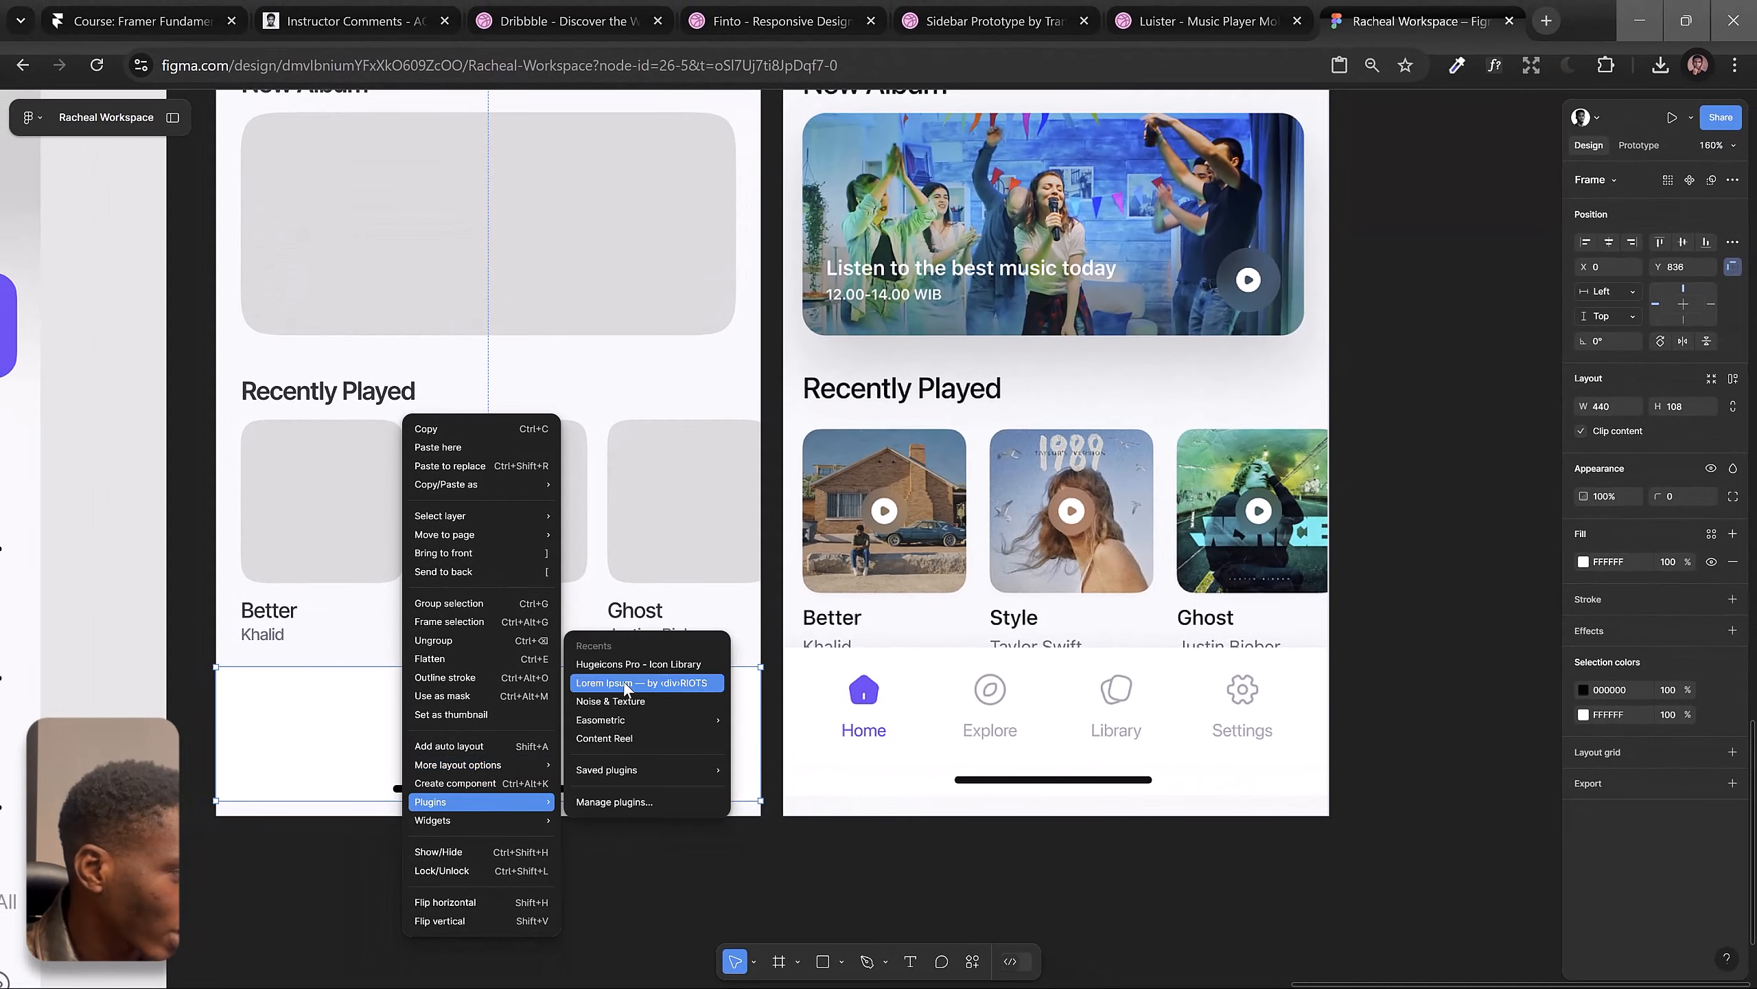
click(634, 664)
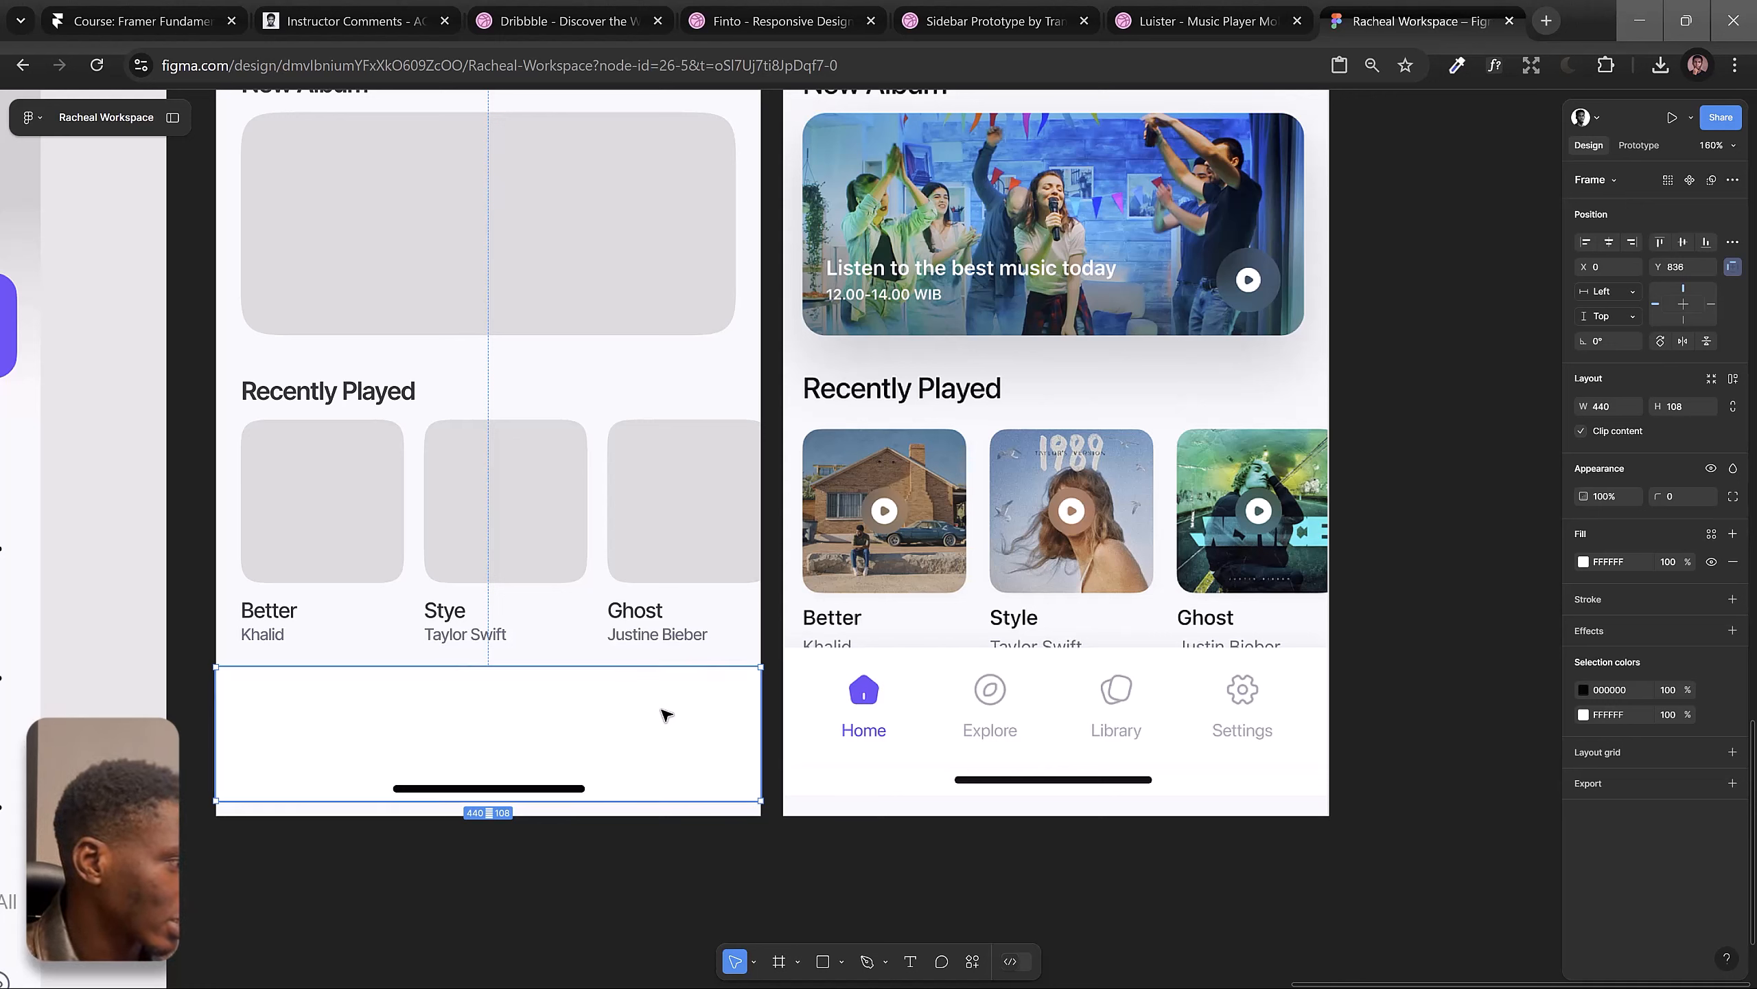
Step: Extend the white bottom frame upward to a height of 124, starting at Y 820
drag(705, 656, 707, 650)
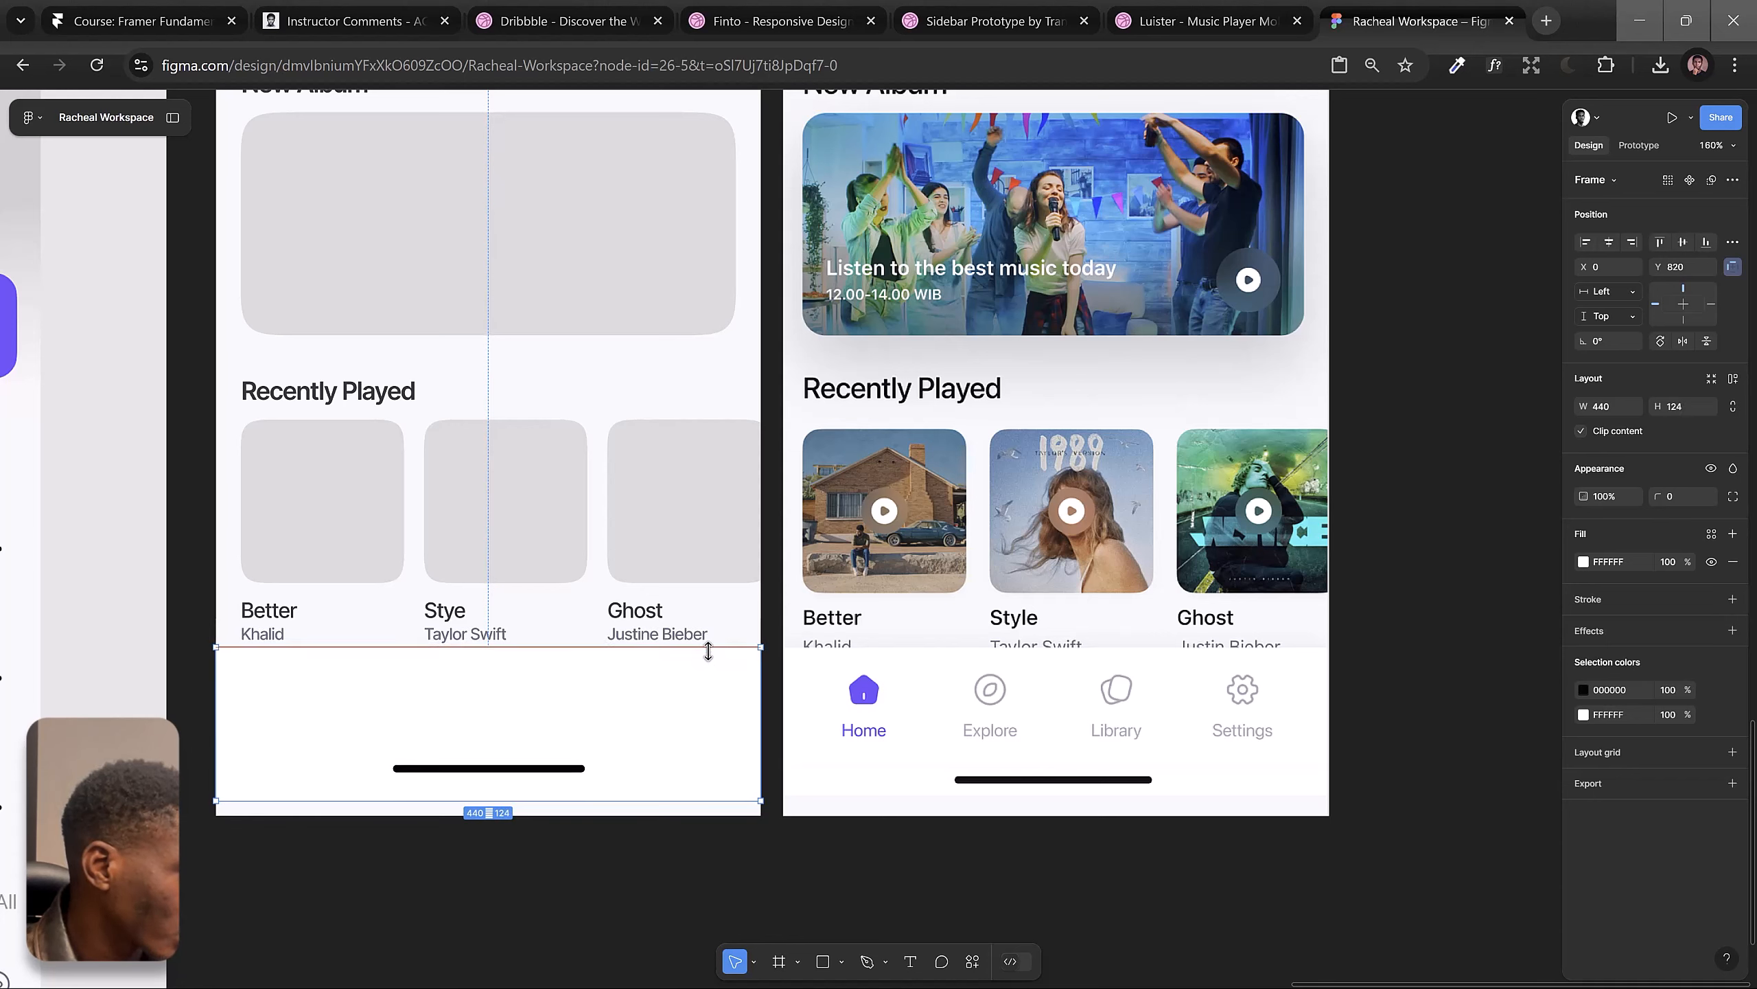
Step: Set the vertical gap between the Better title and the Khalid label below it to 16
click(270, 626)
double_click(267, 620)
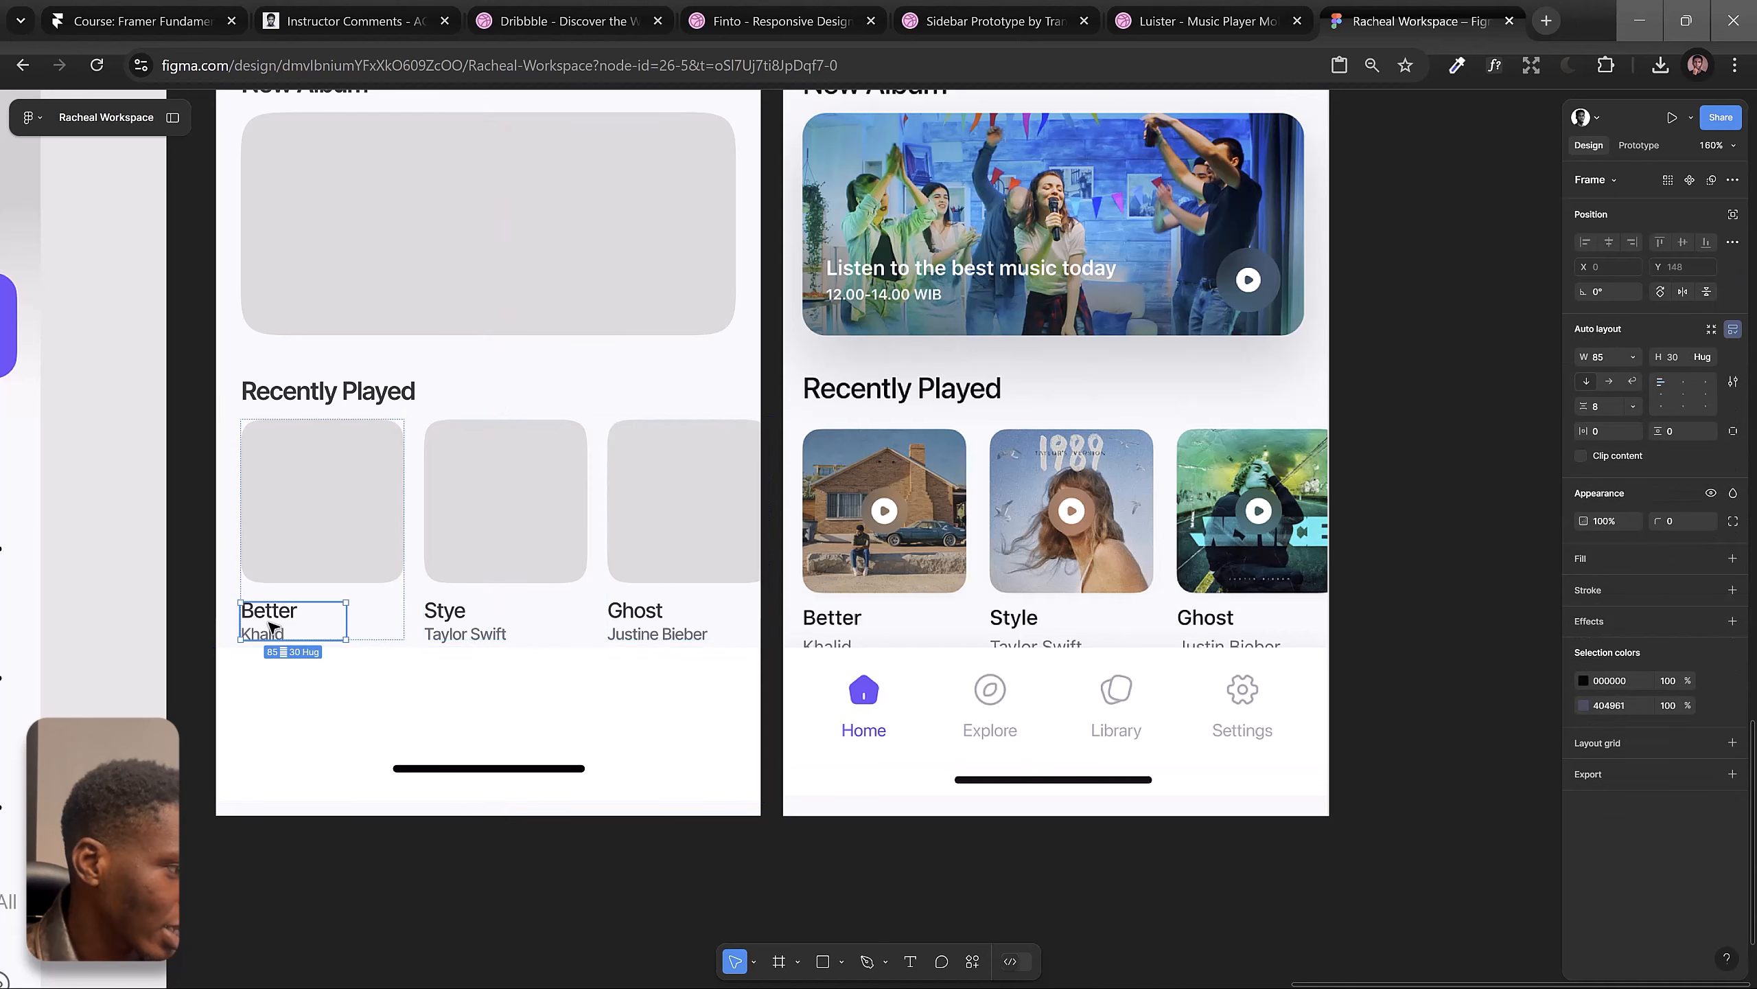
click(1600, 407)
text(12)
key(Return)
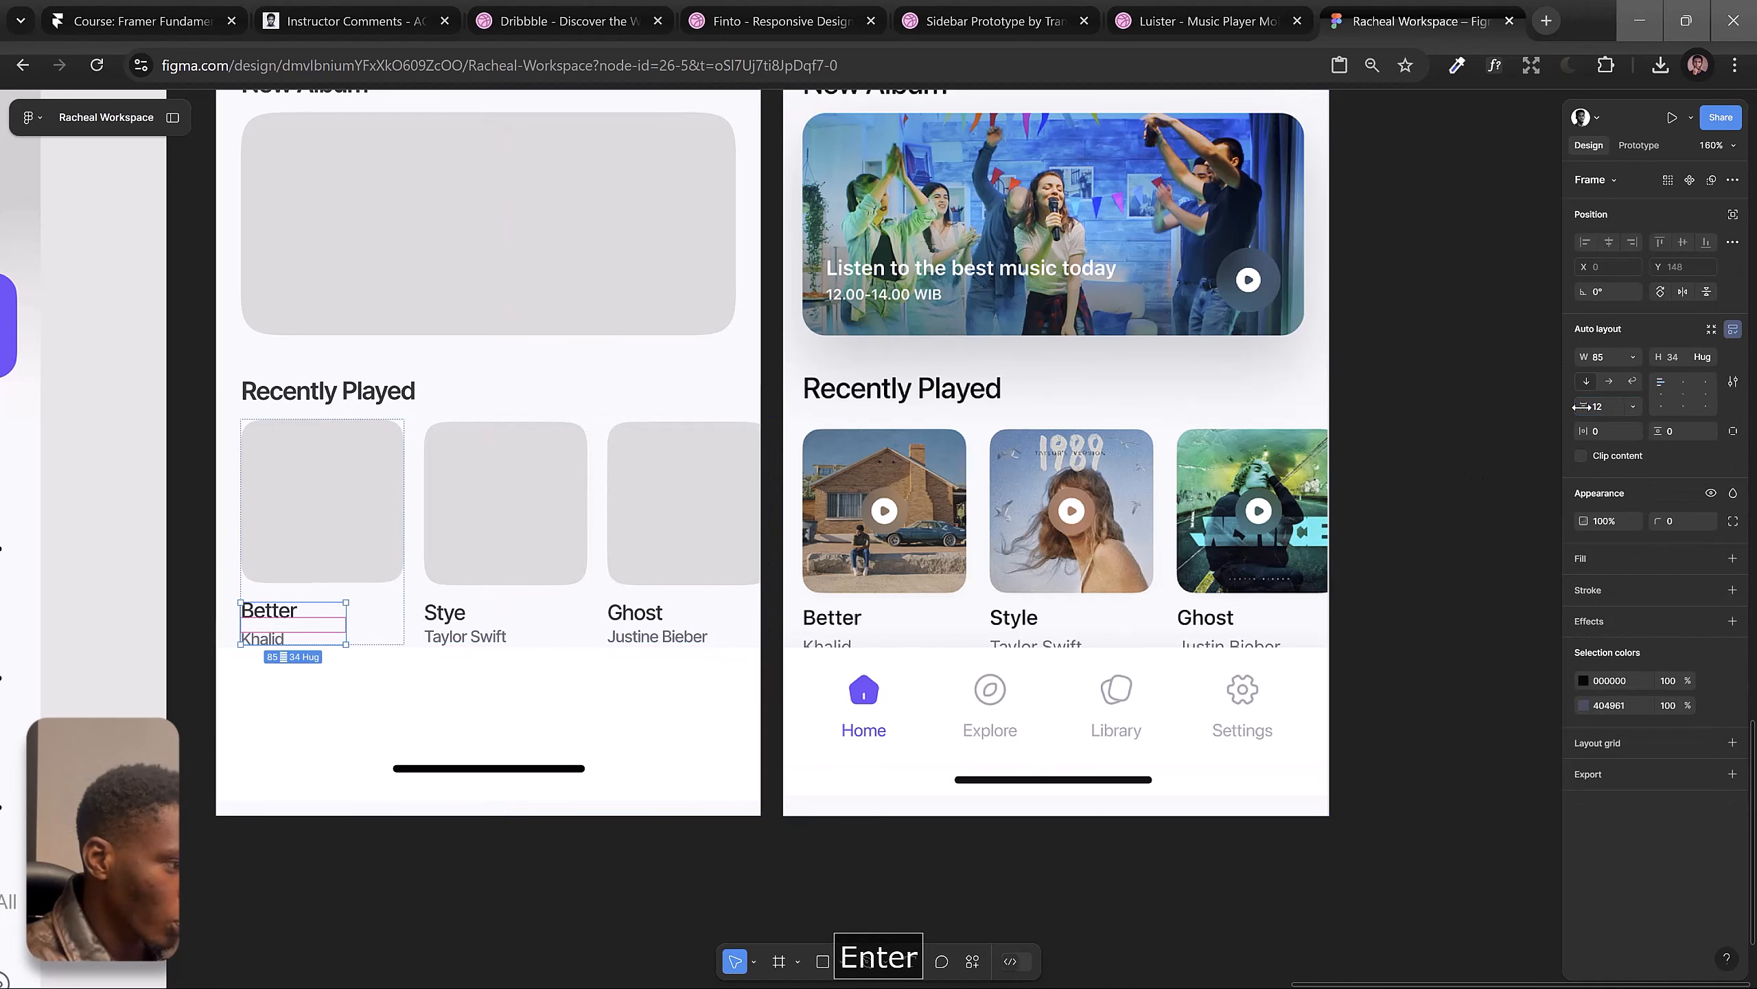
text(16)
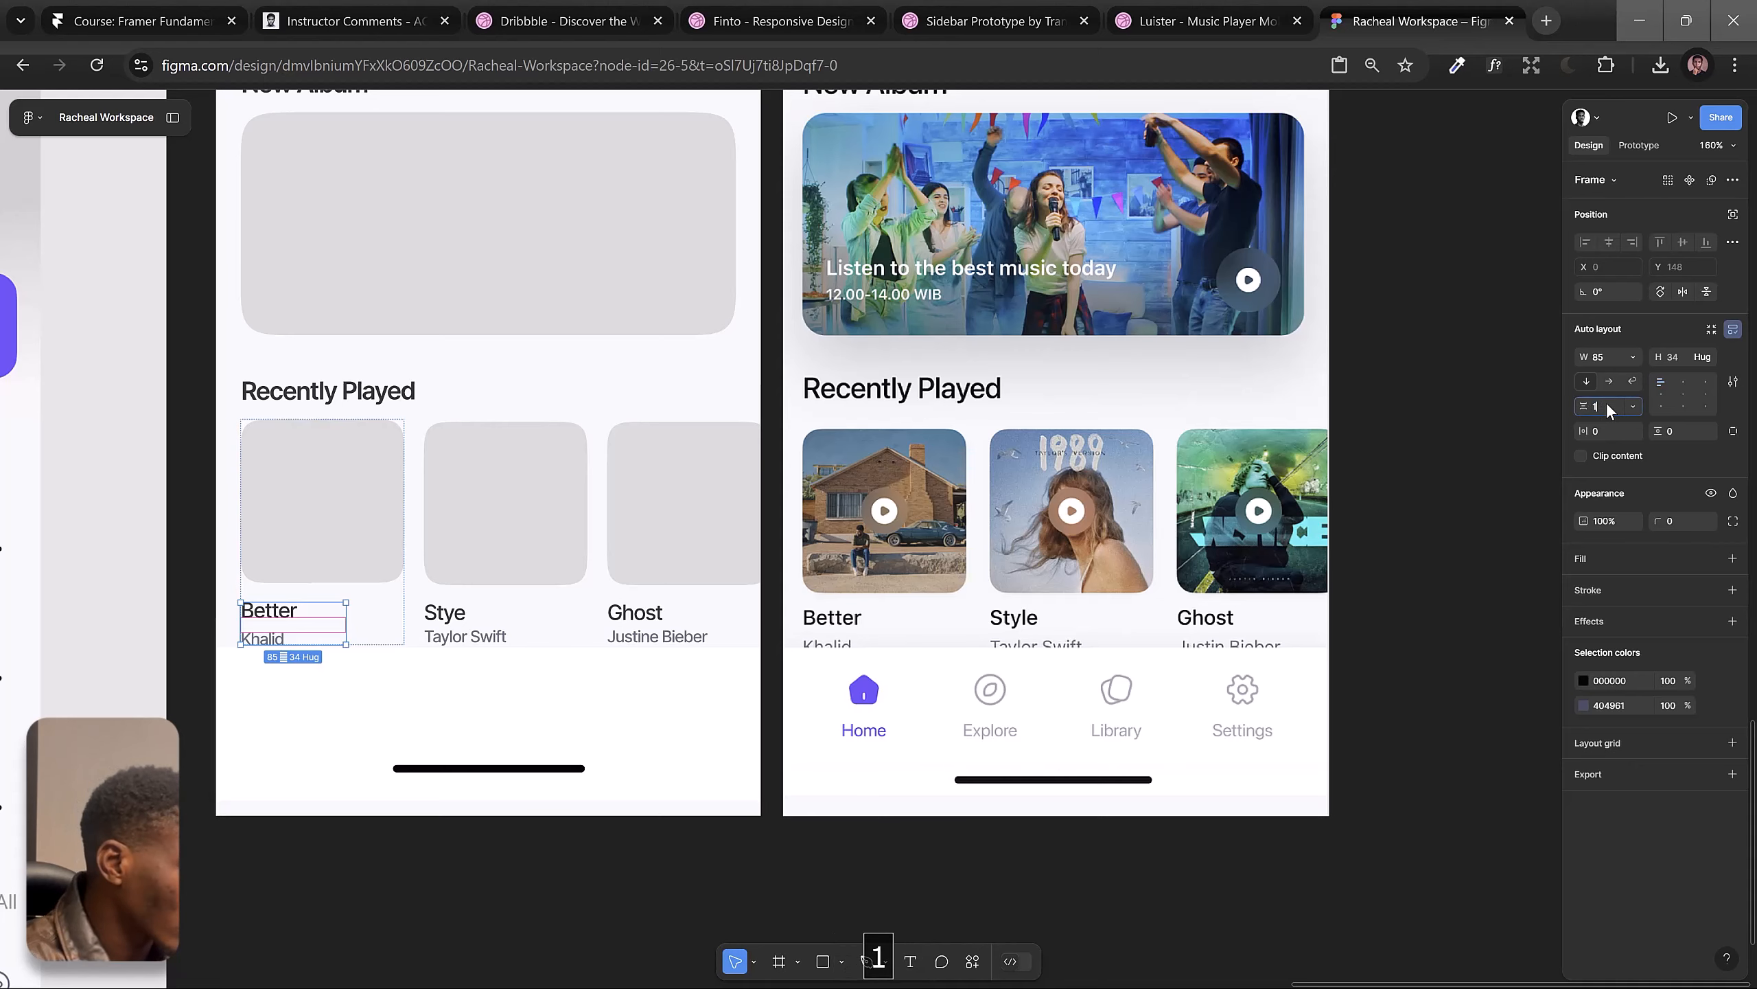
key(Return)
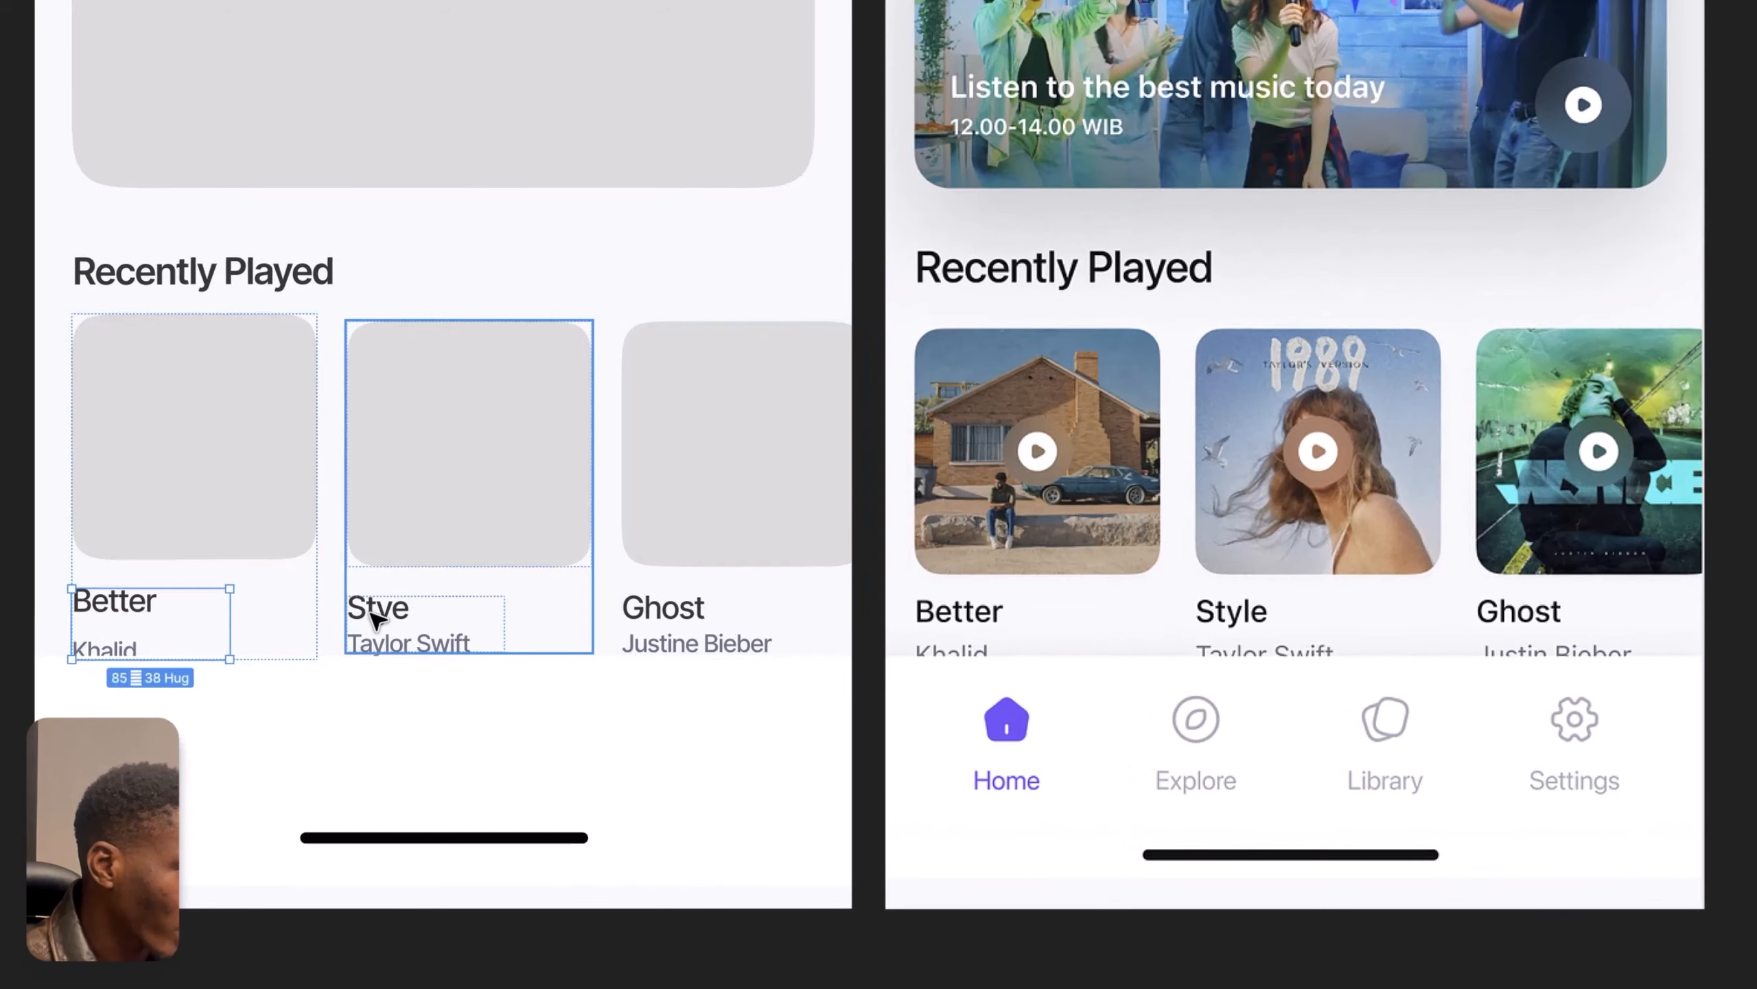
Step: Set the vertical gap between title and artist name to 16 for the Stye and Ghost cards as well
click(383, 610)
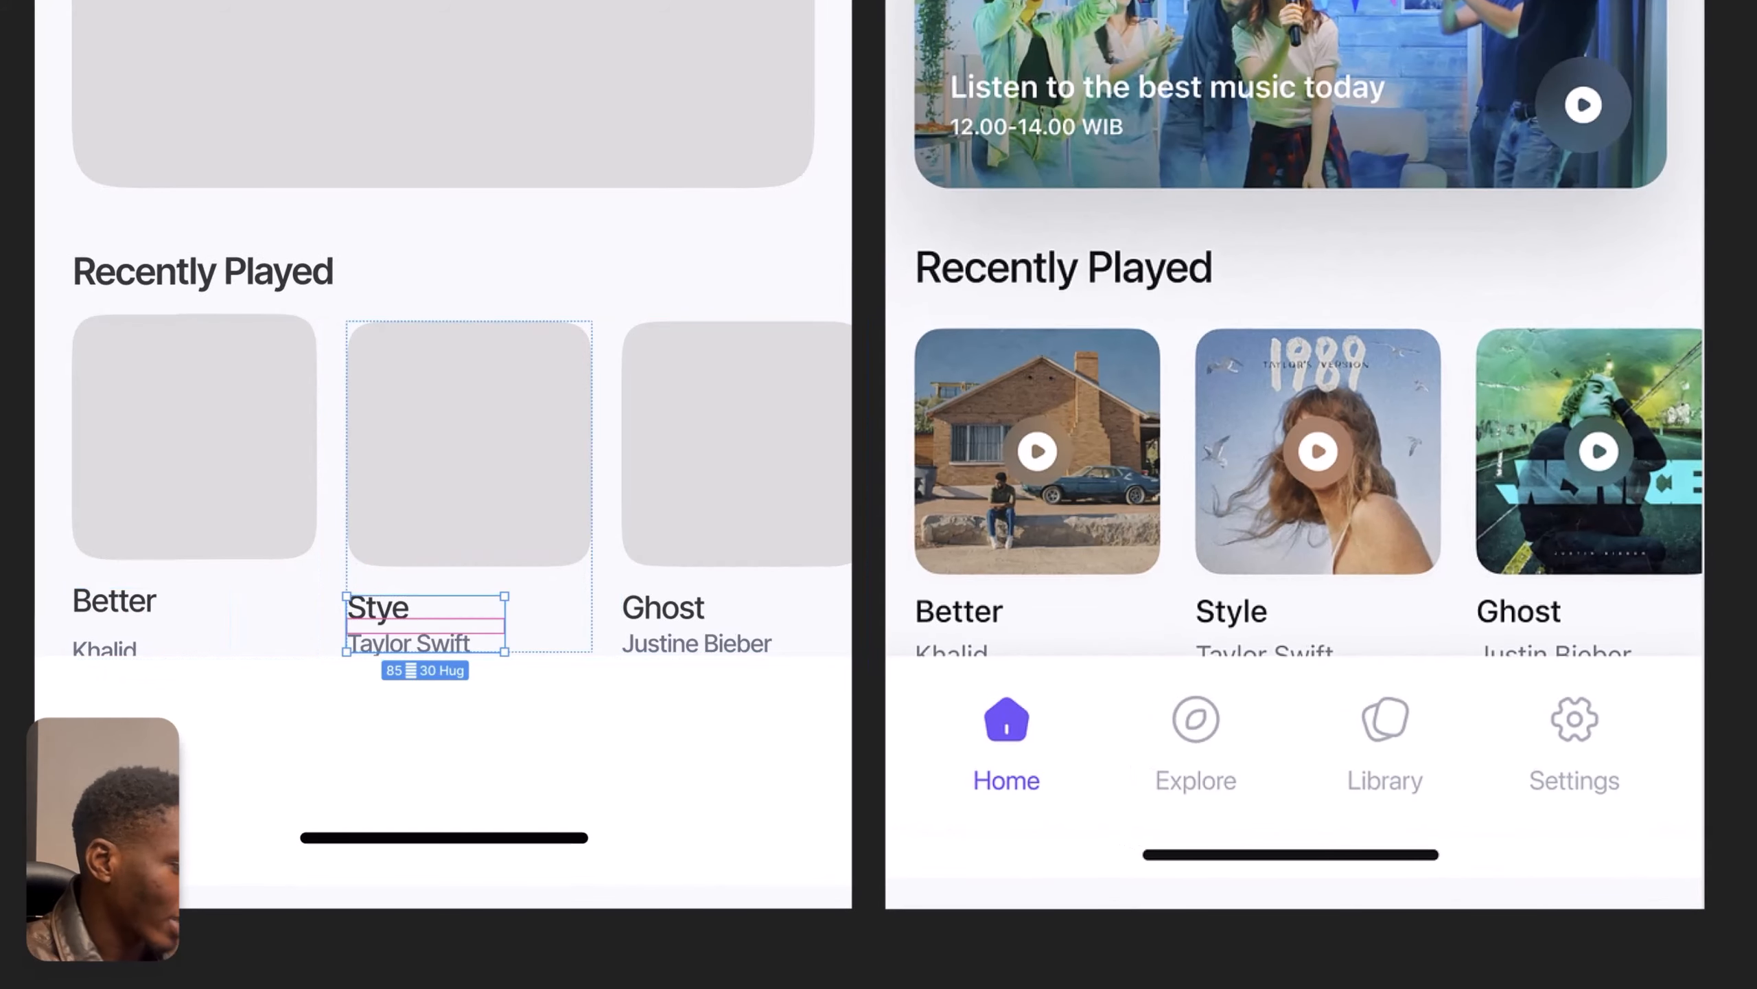
key(Return)
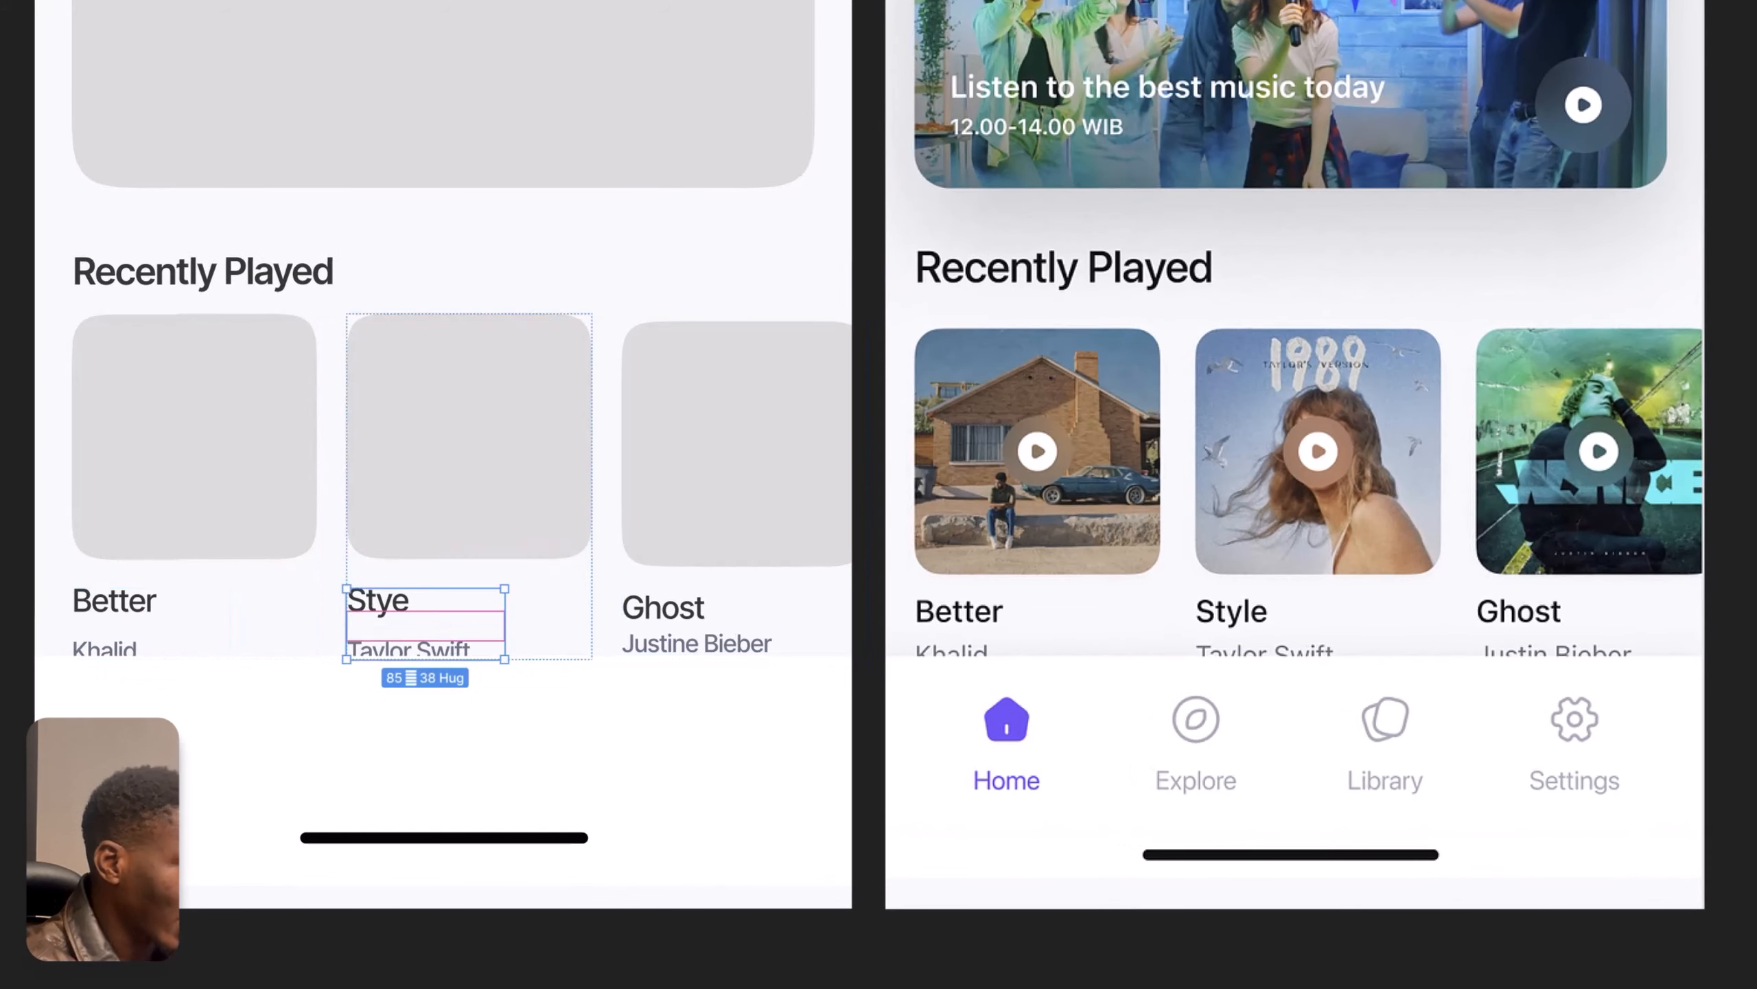
double_click(675, 631)
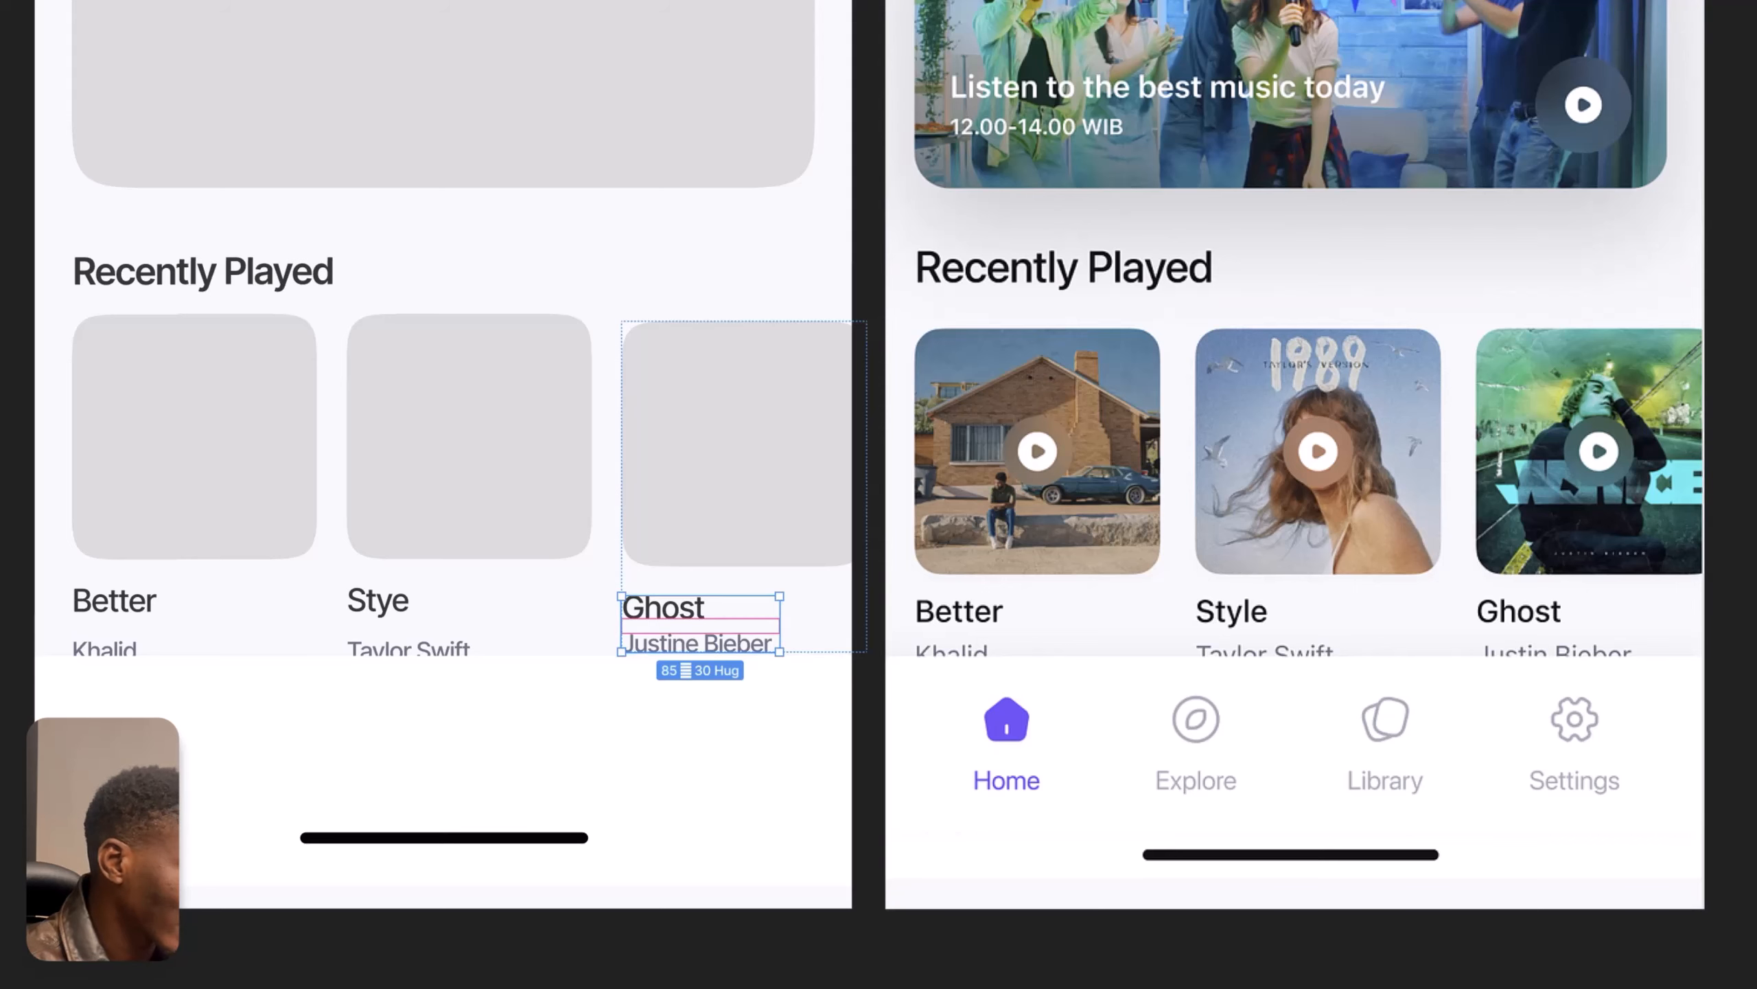
key(Return)
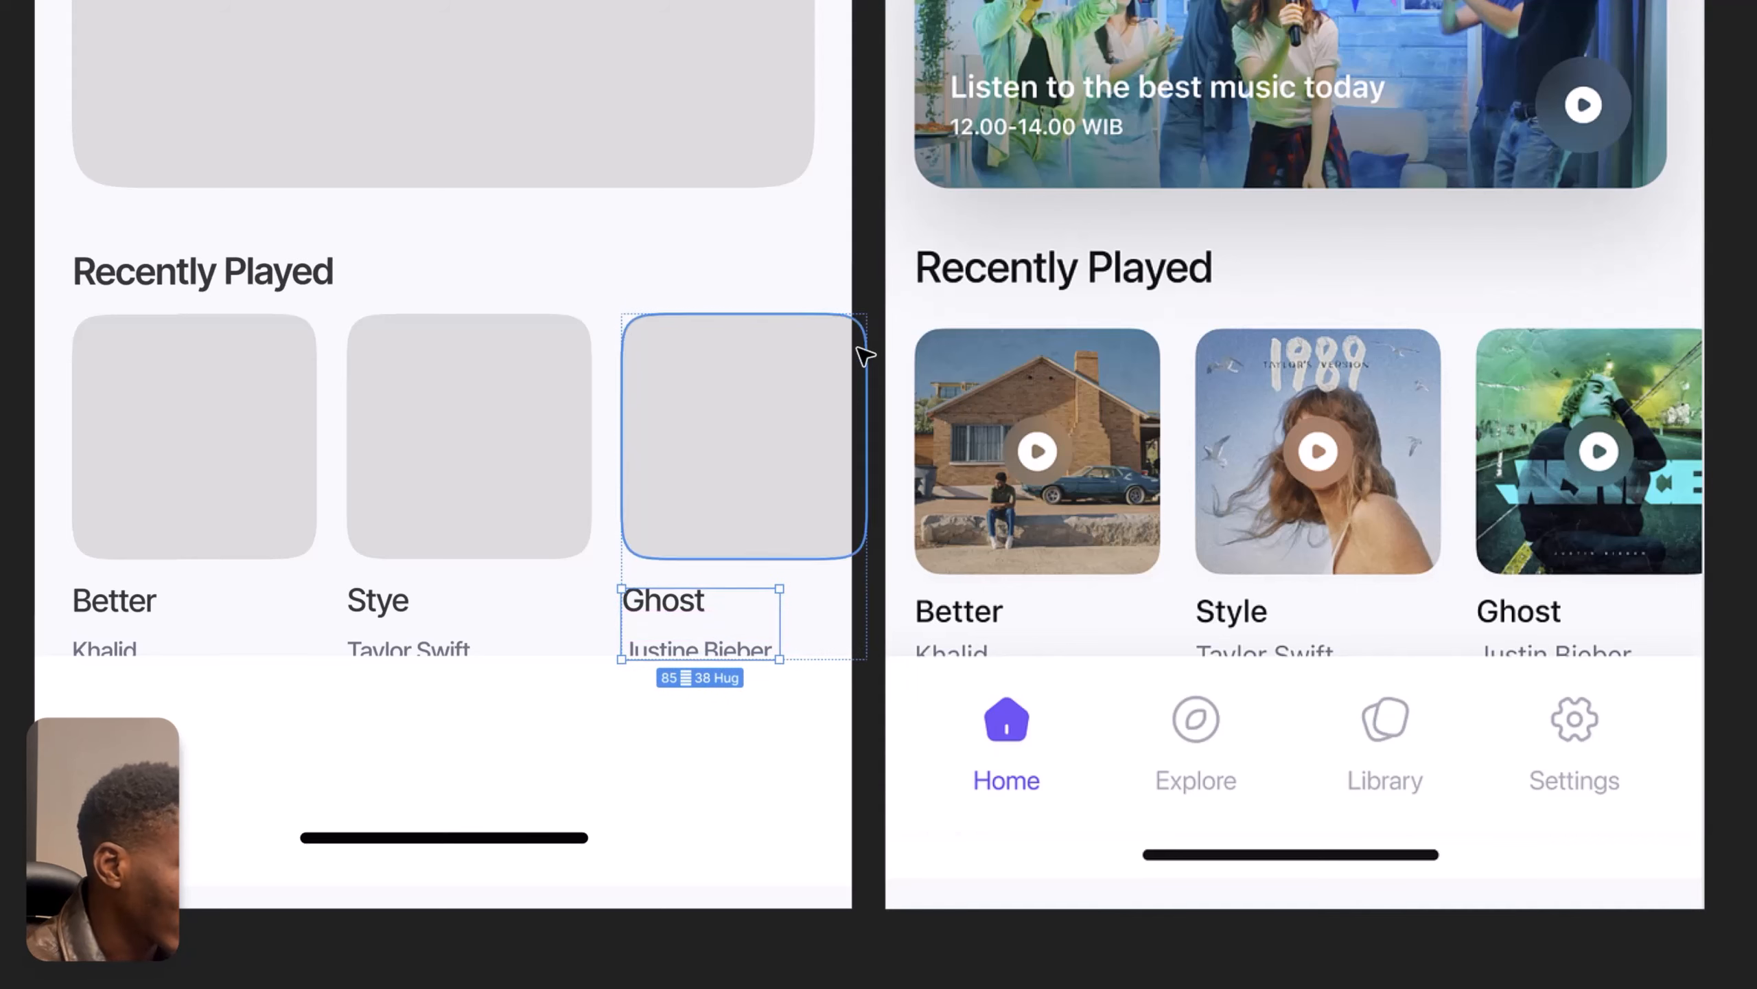
Step: Measure the spacing between the Recently Played heading and the row of cards below it
scroll(867, 292, right, 2)
click(558, 407)
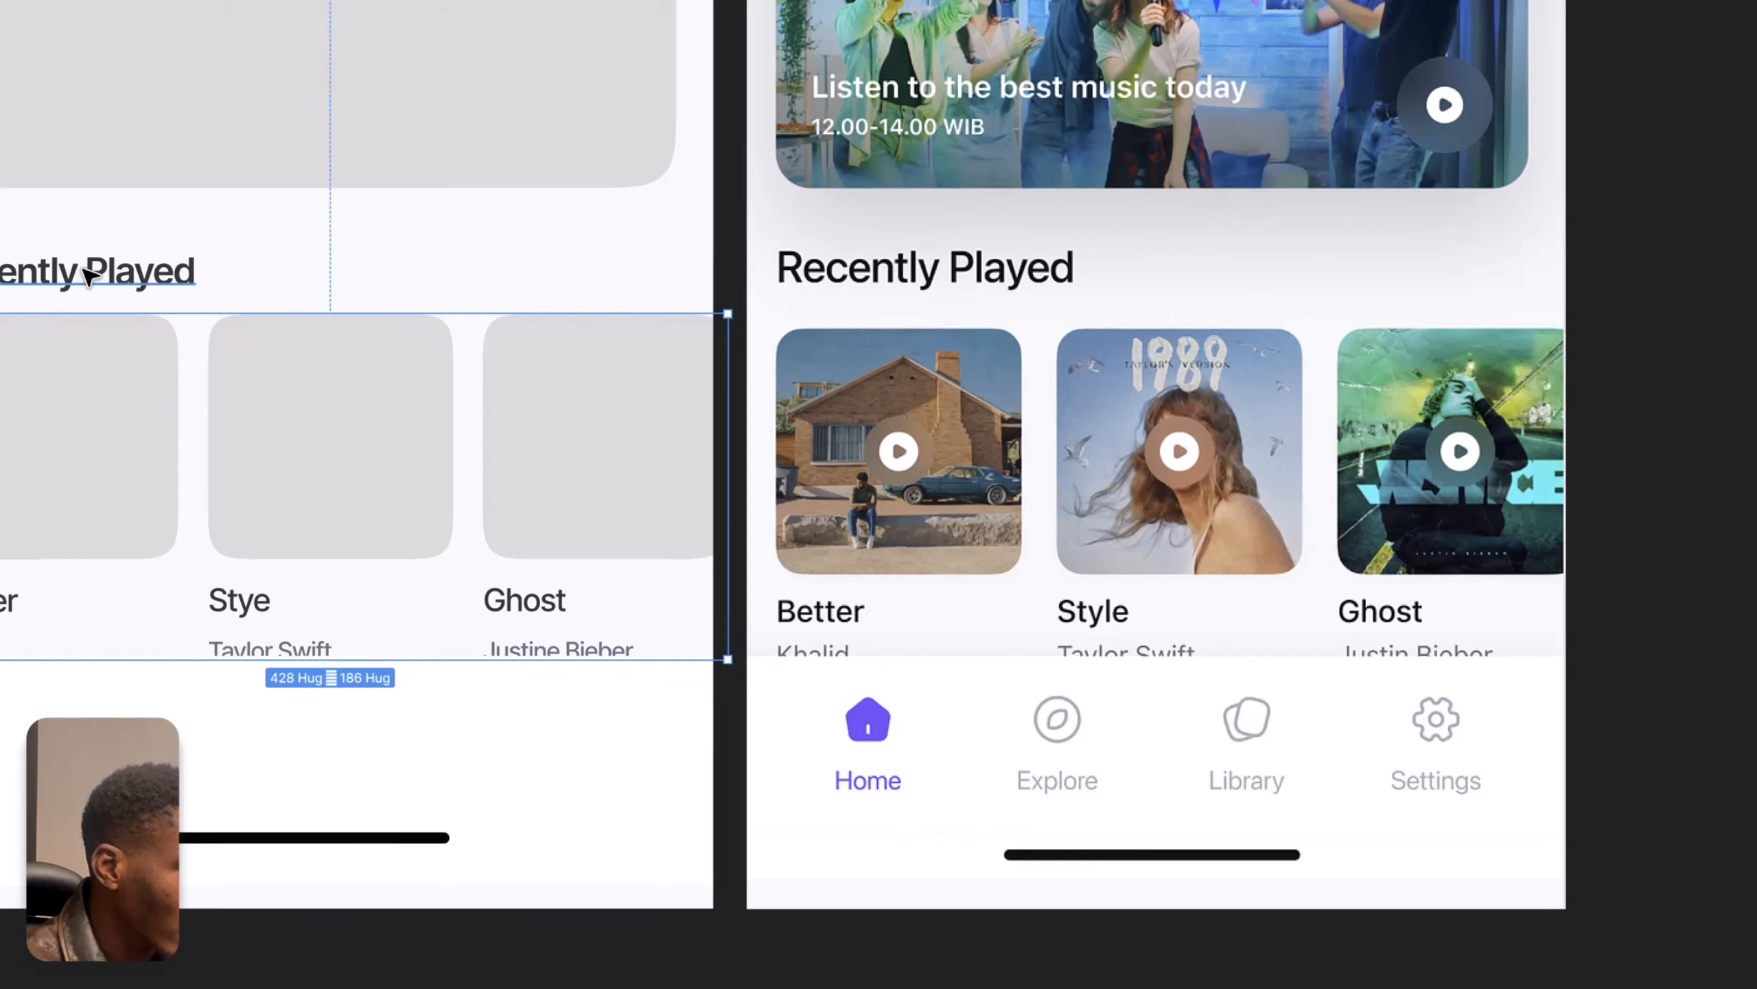
key(super)
key(super)
key(alt)
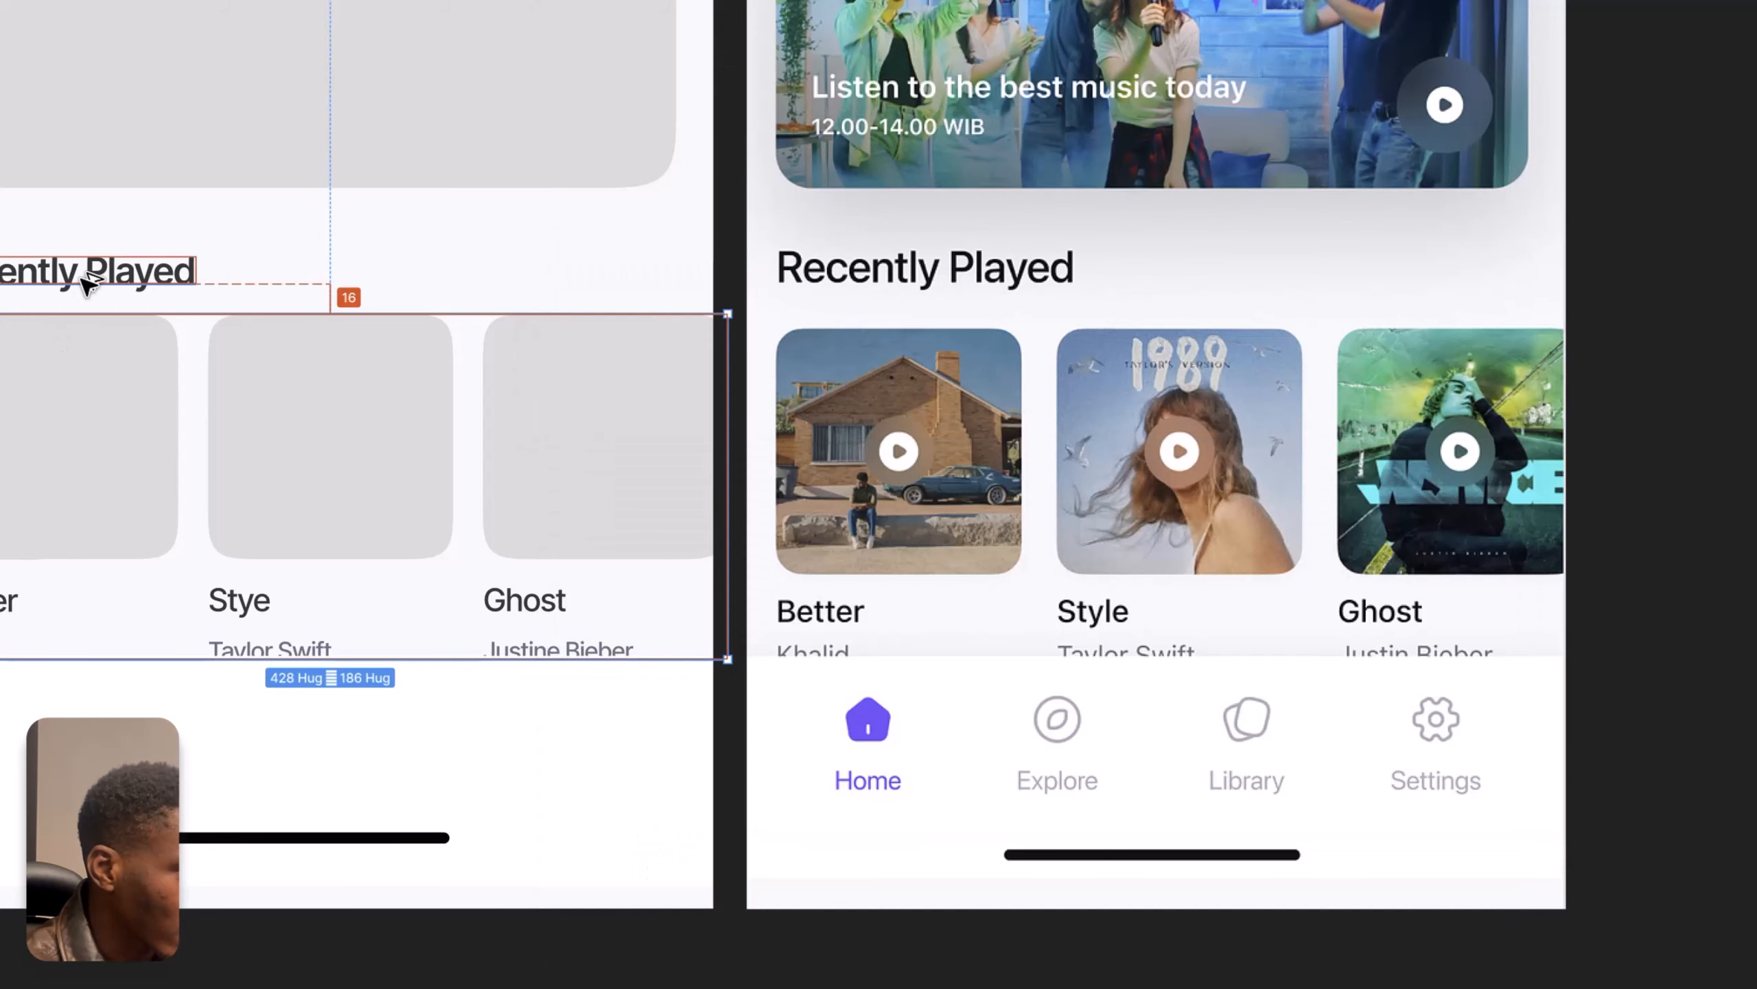
click(267, 979)
Step: Launch the Hugeicons Pro - Icon Library plugin again with the white bottom frame selected
key(space)
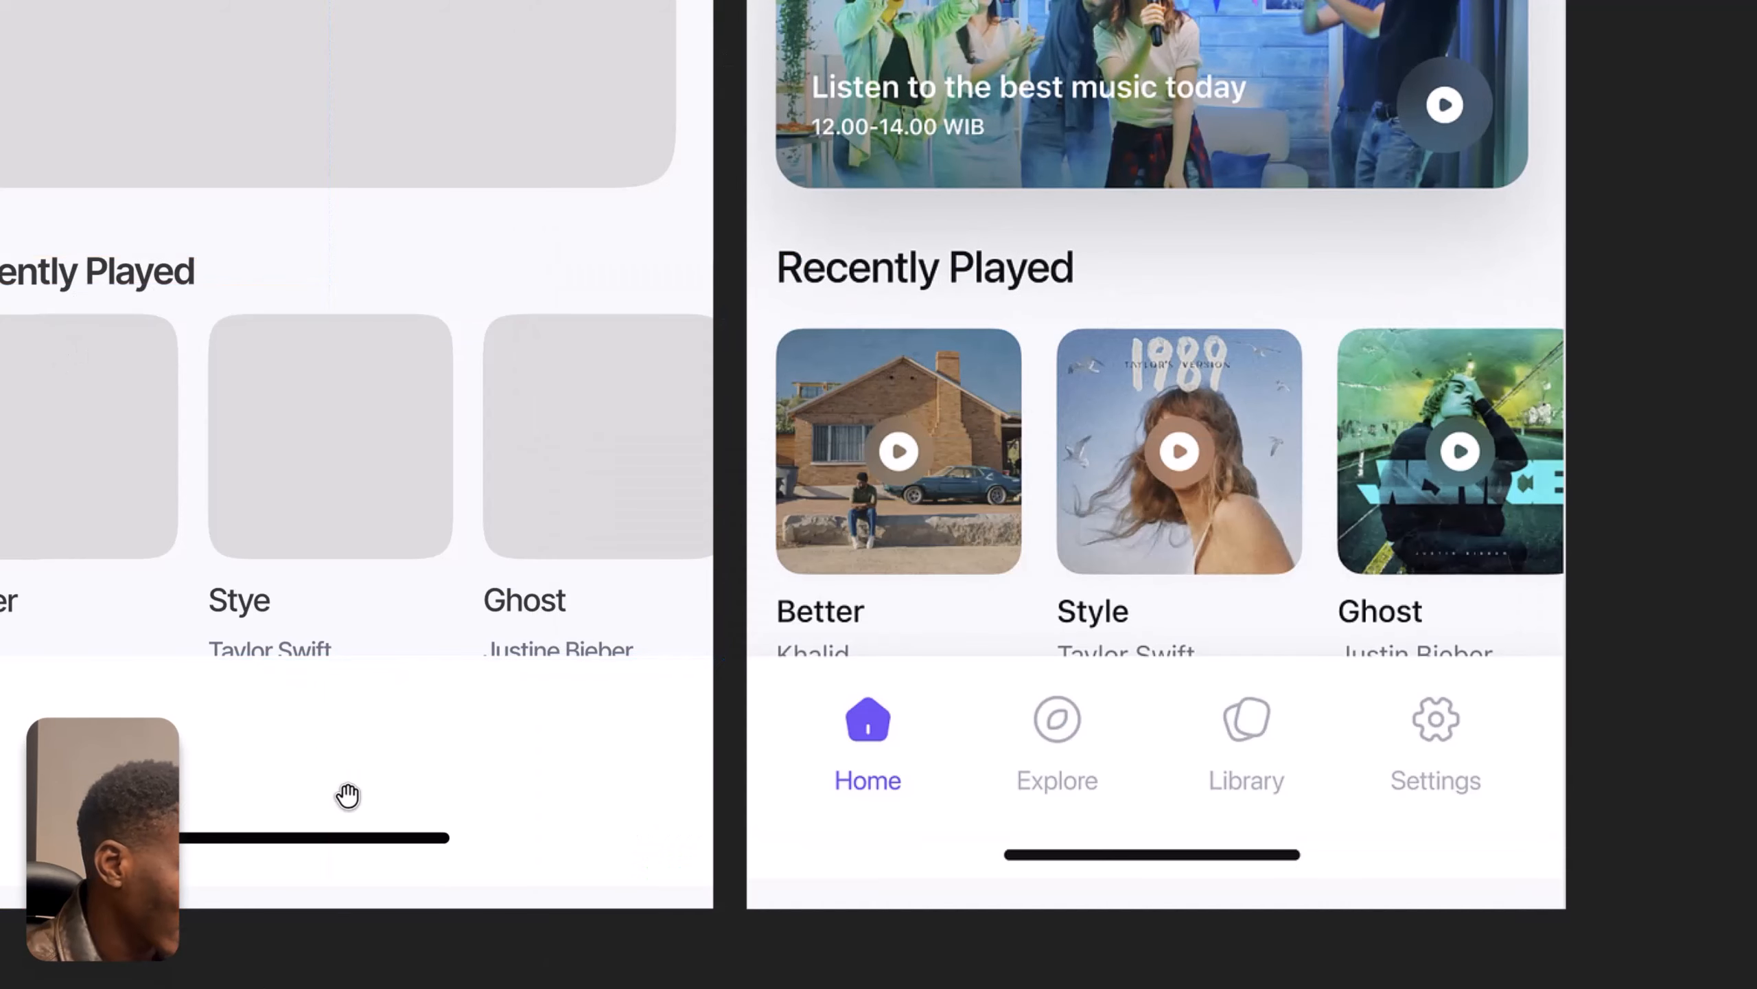
drag(335, 717, 544, 612)
click(431, 651)
right_click(444, 637)
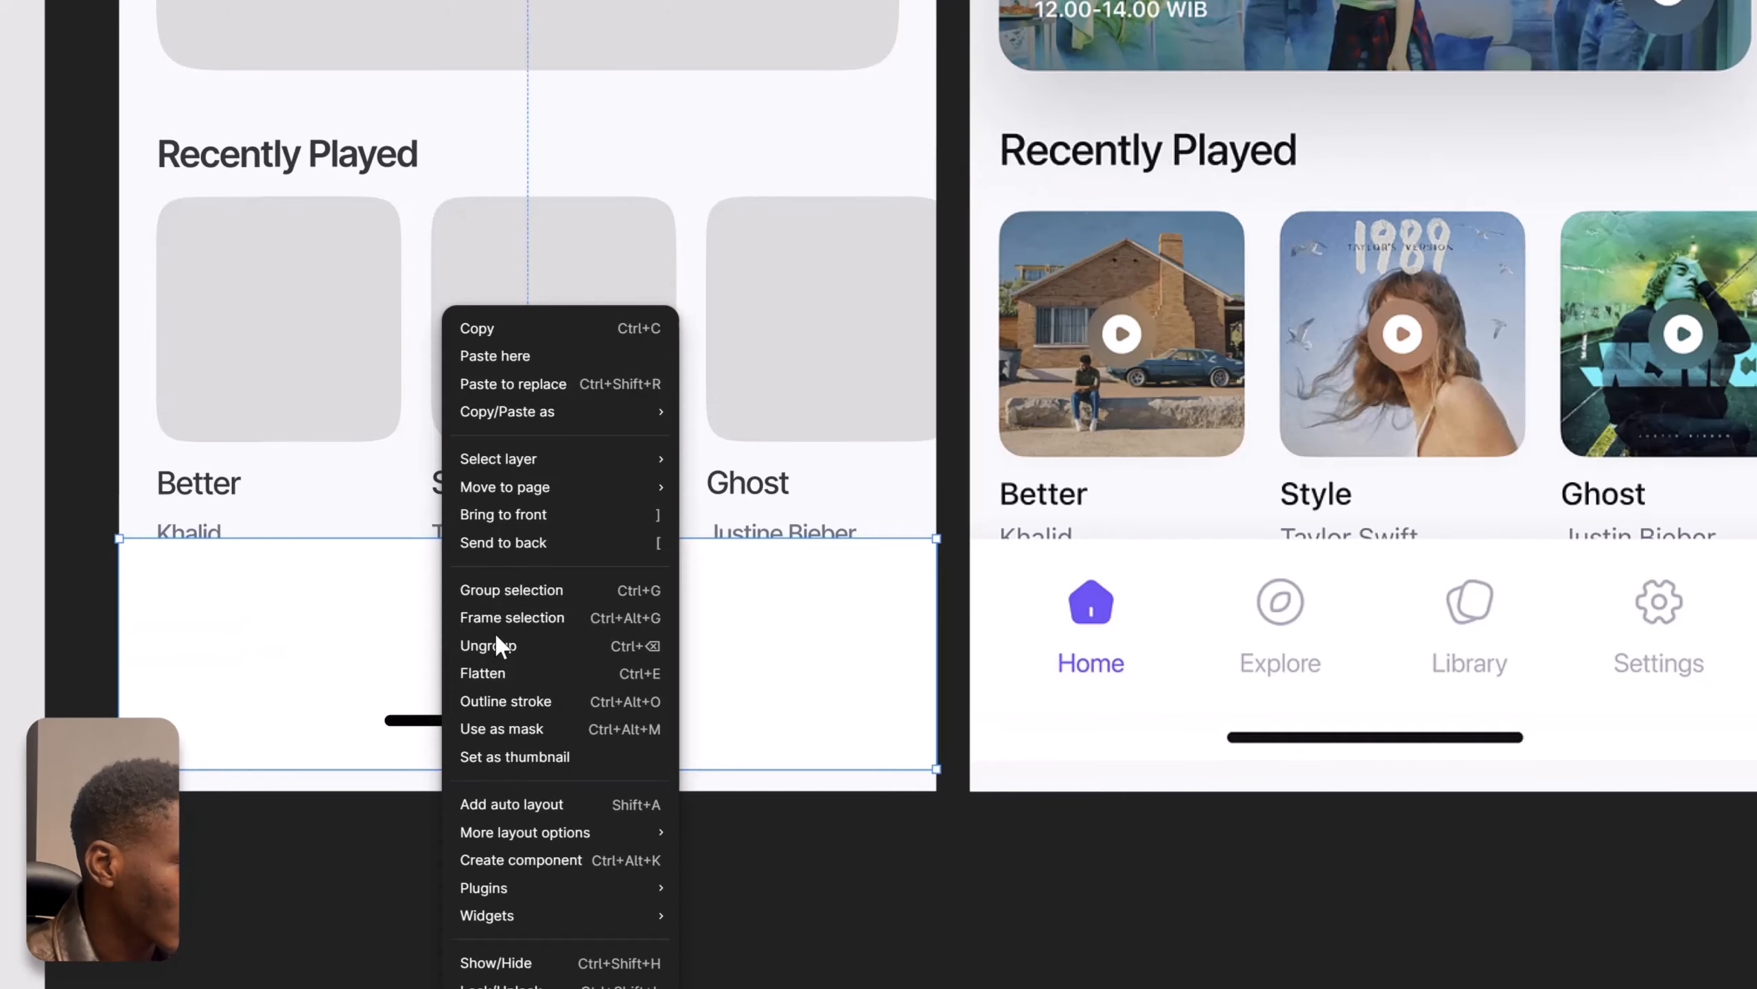
mouse_move(533, 888)
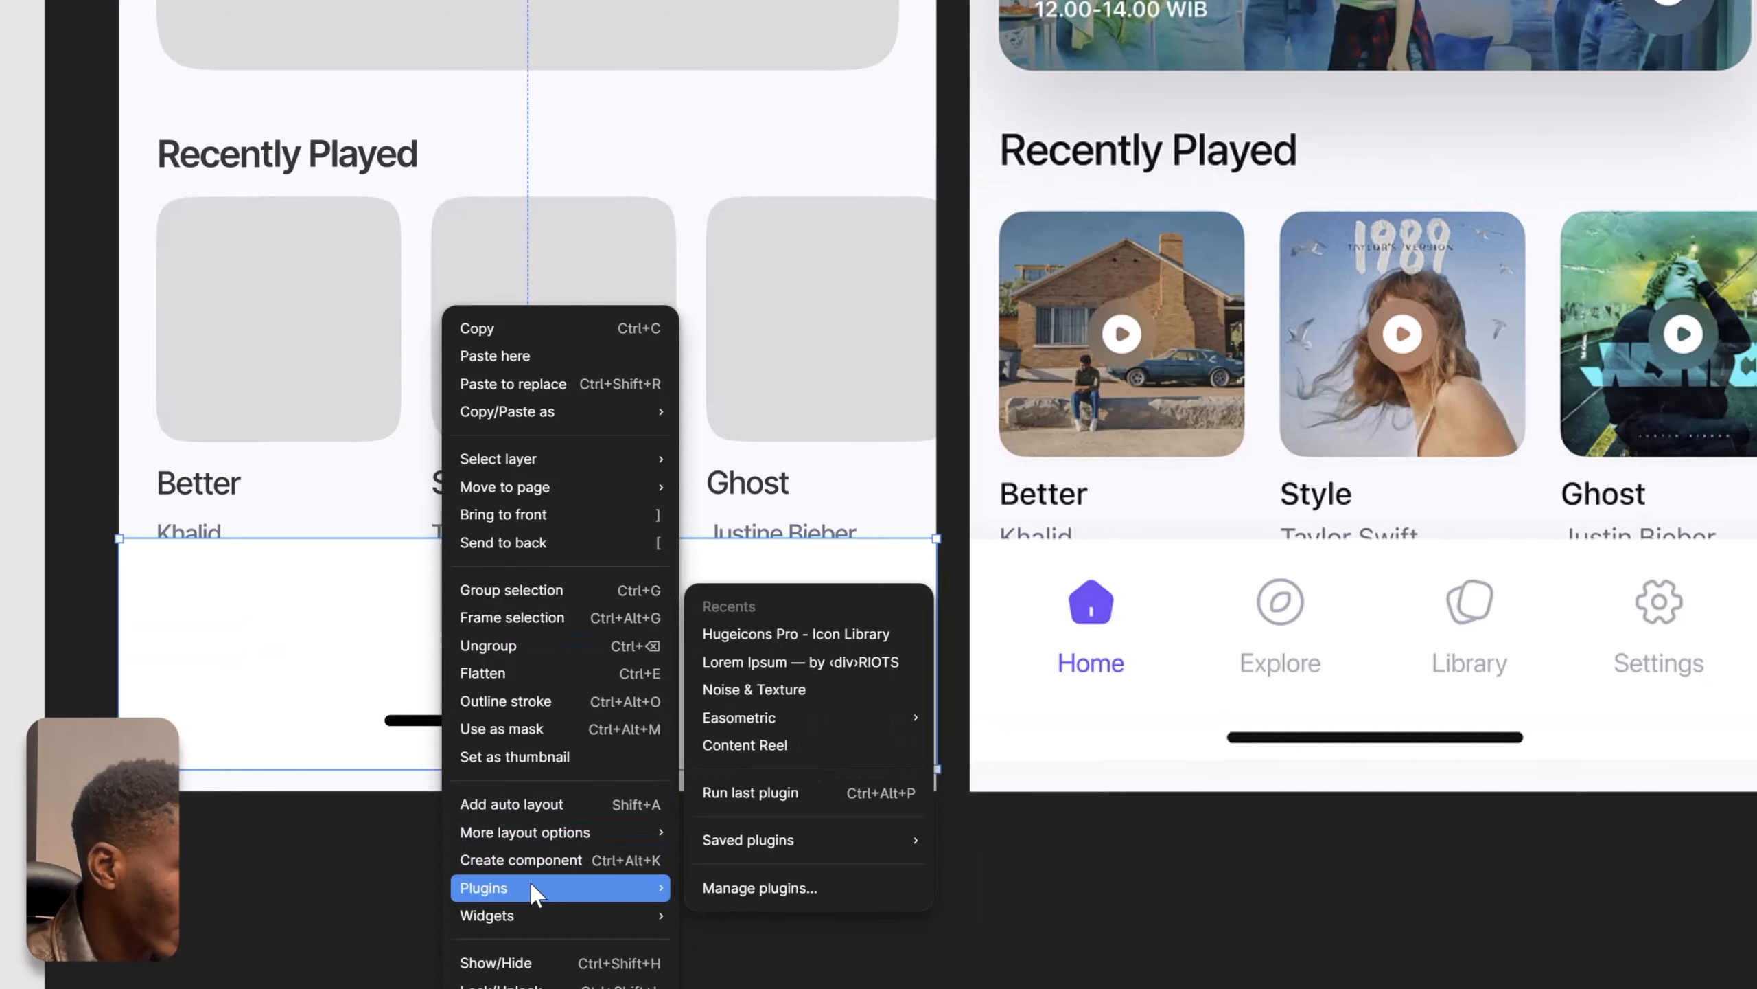
click(797, 634)
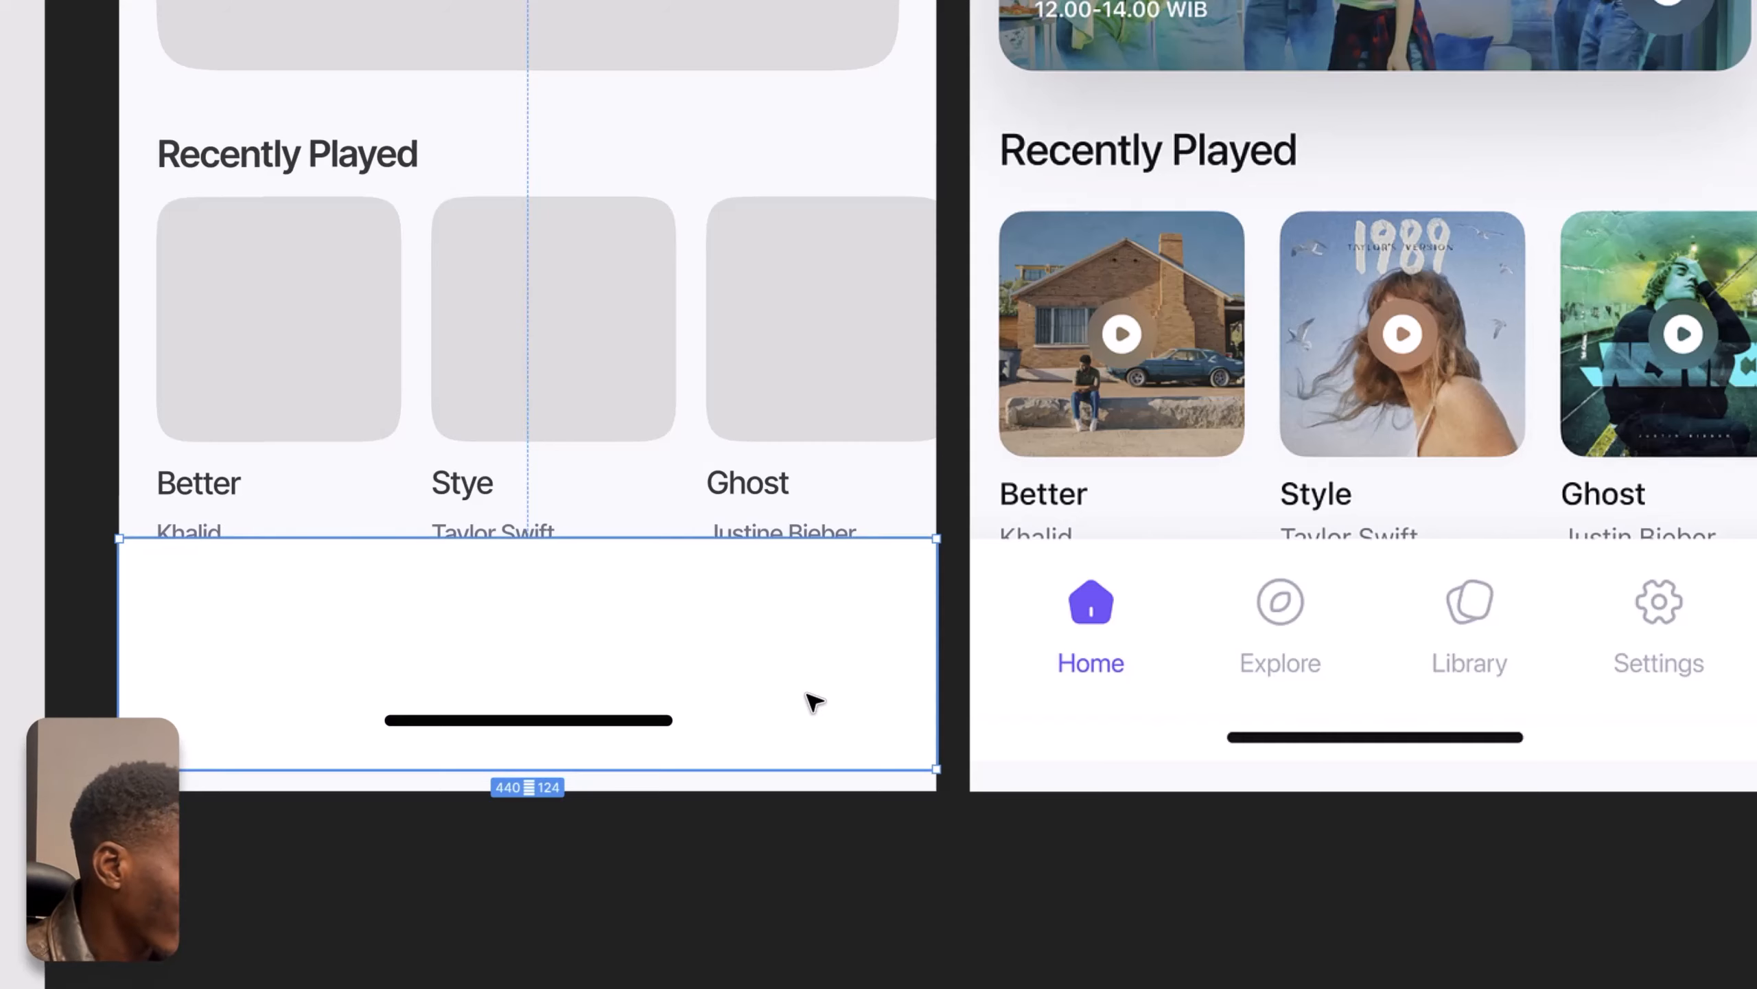
scroll(805, 713, down, 5)
drag(890, 307, 765, 575)
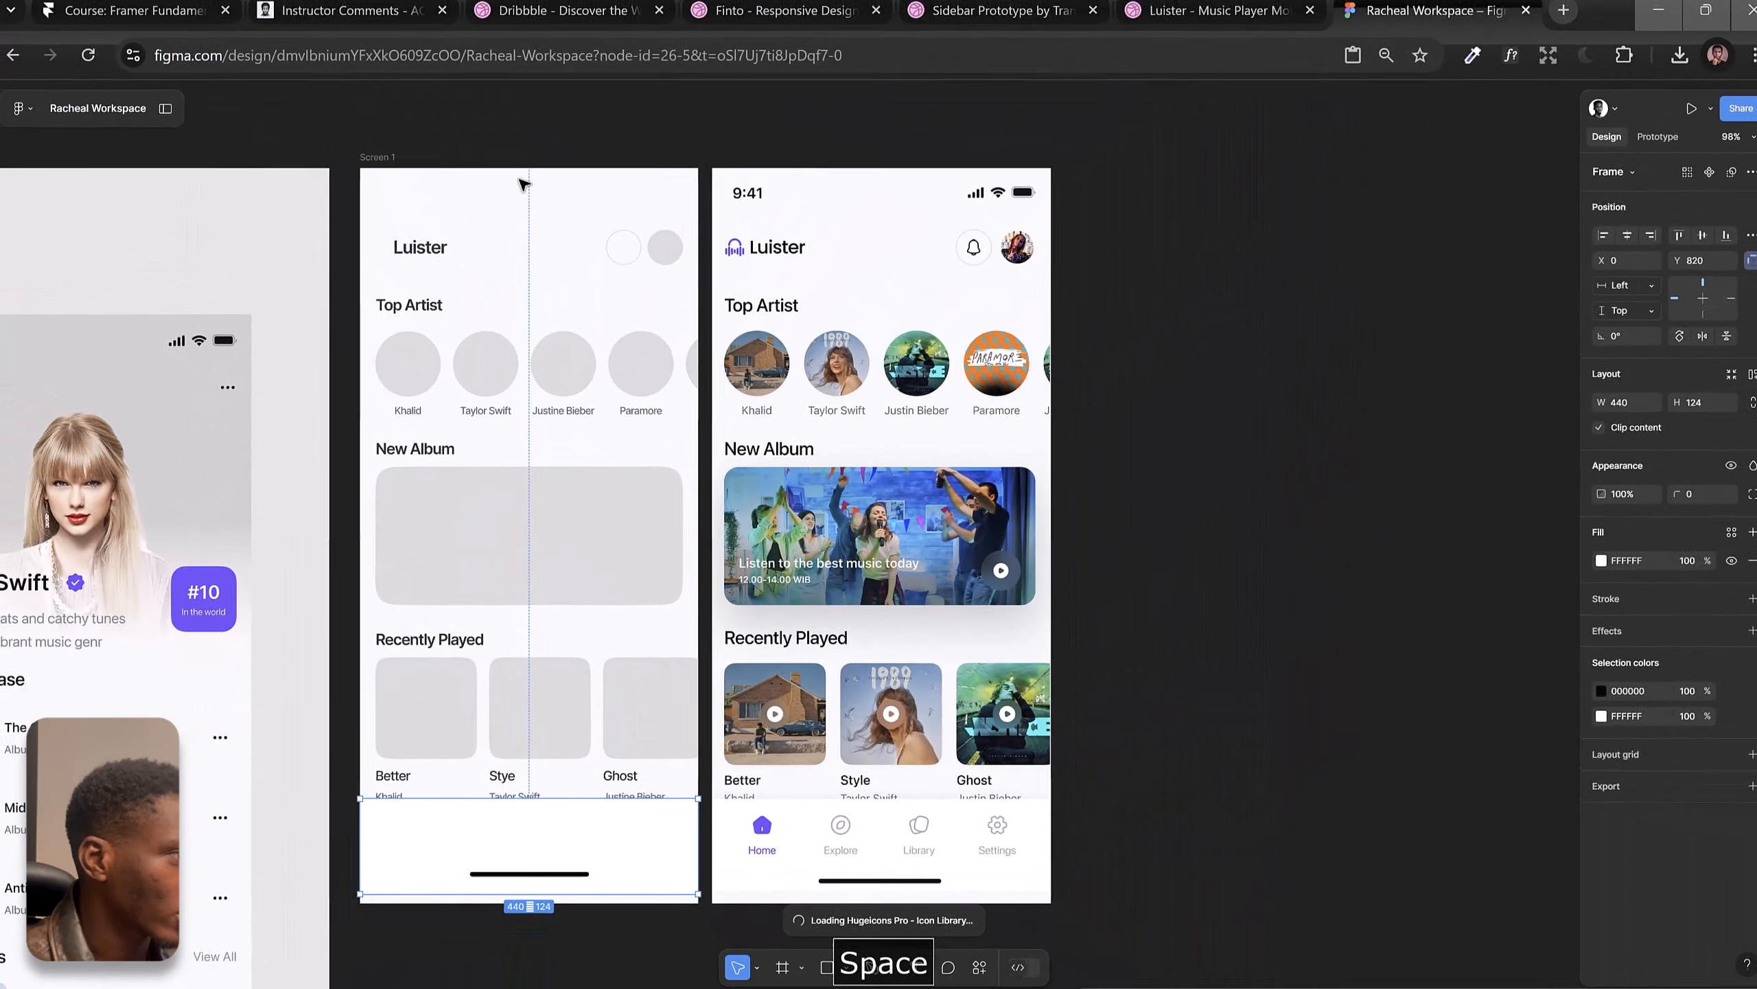
Step: Switch to the browser tab with the Luister Dribbble shot and open iconfinder.com there
click(1246, 20)
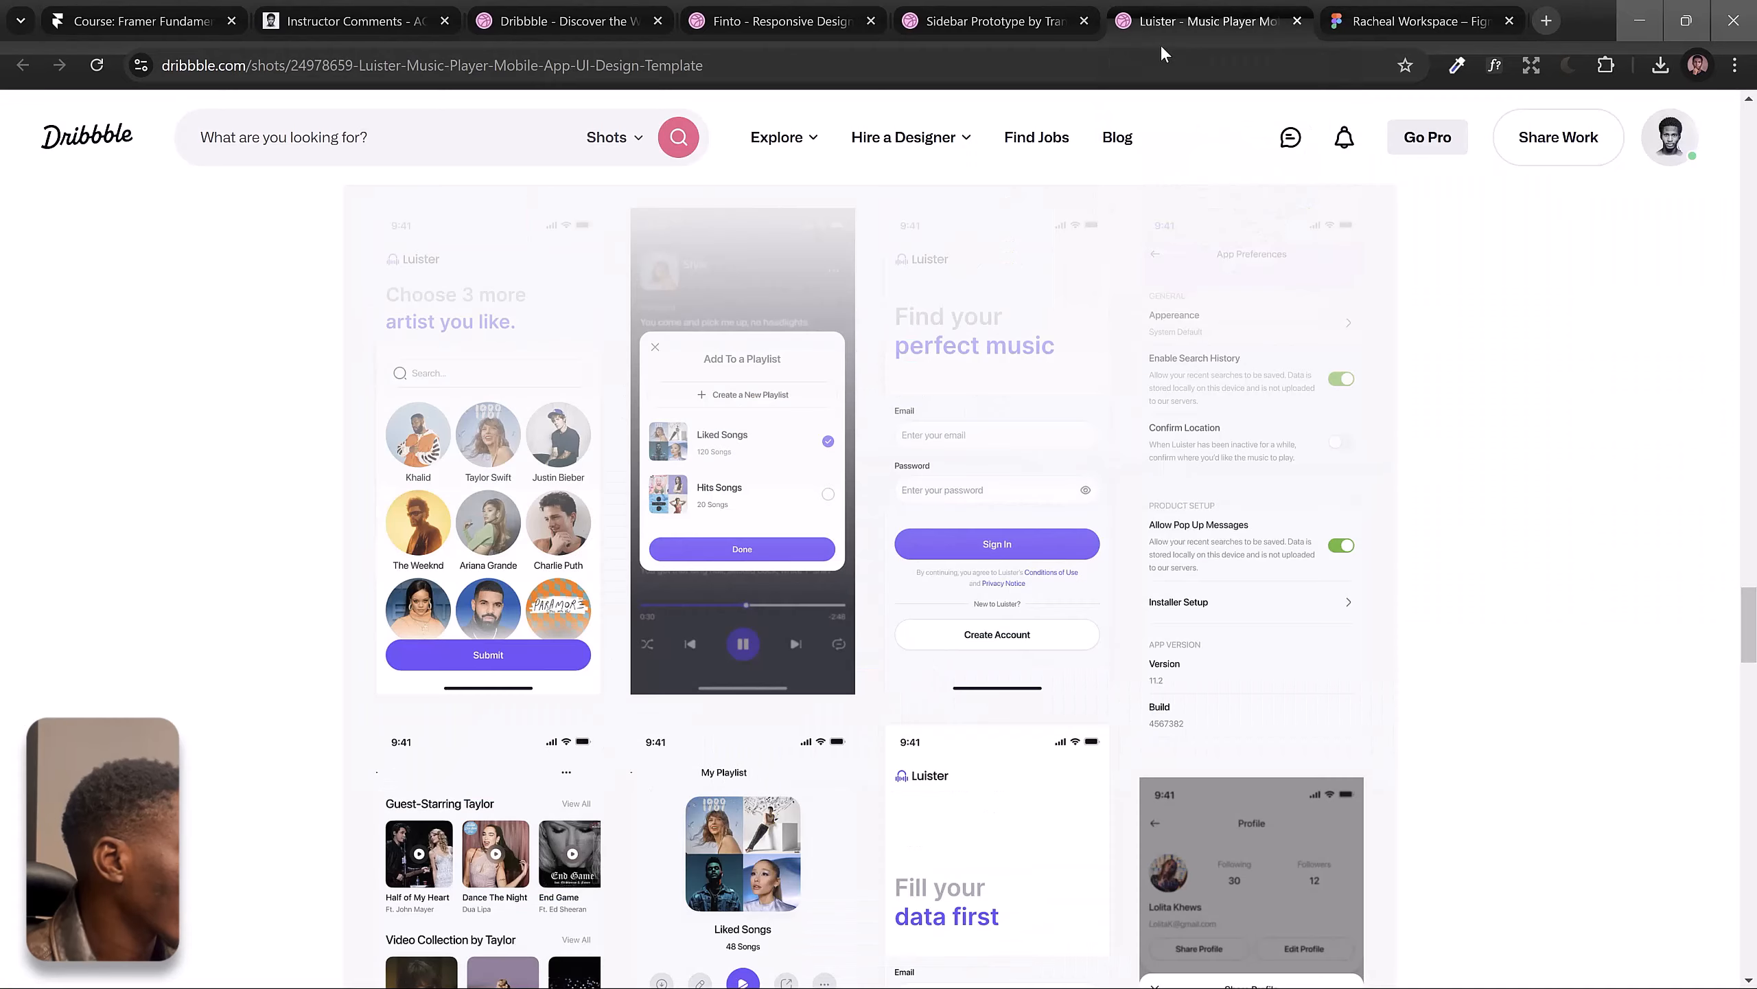
click(1135, 61)
text(iconfinder.com)
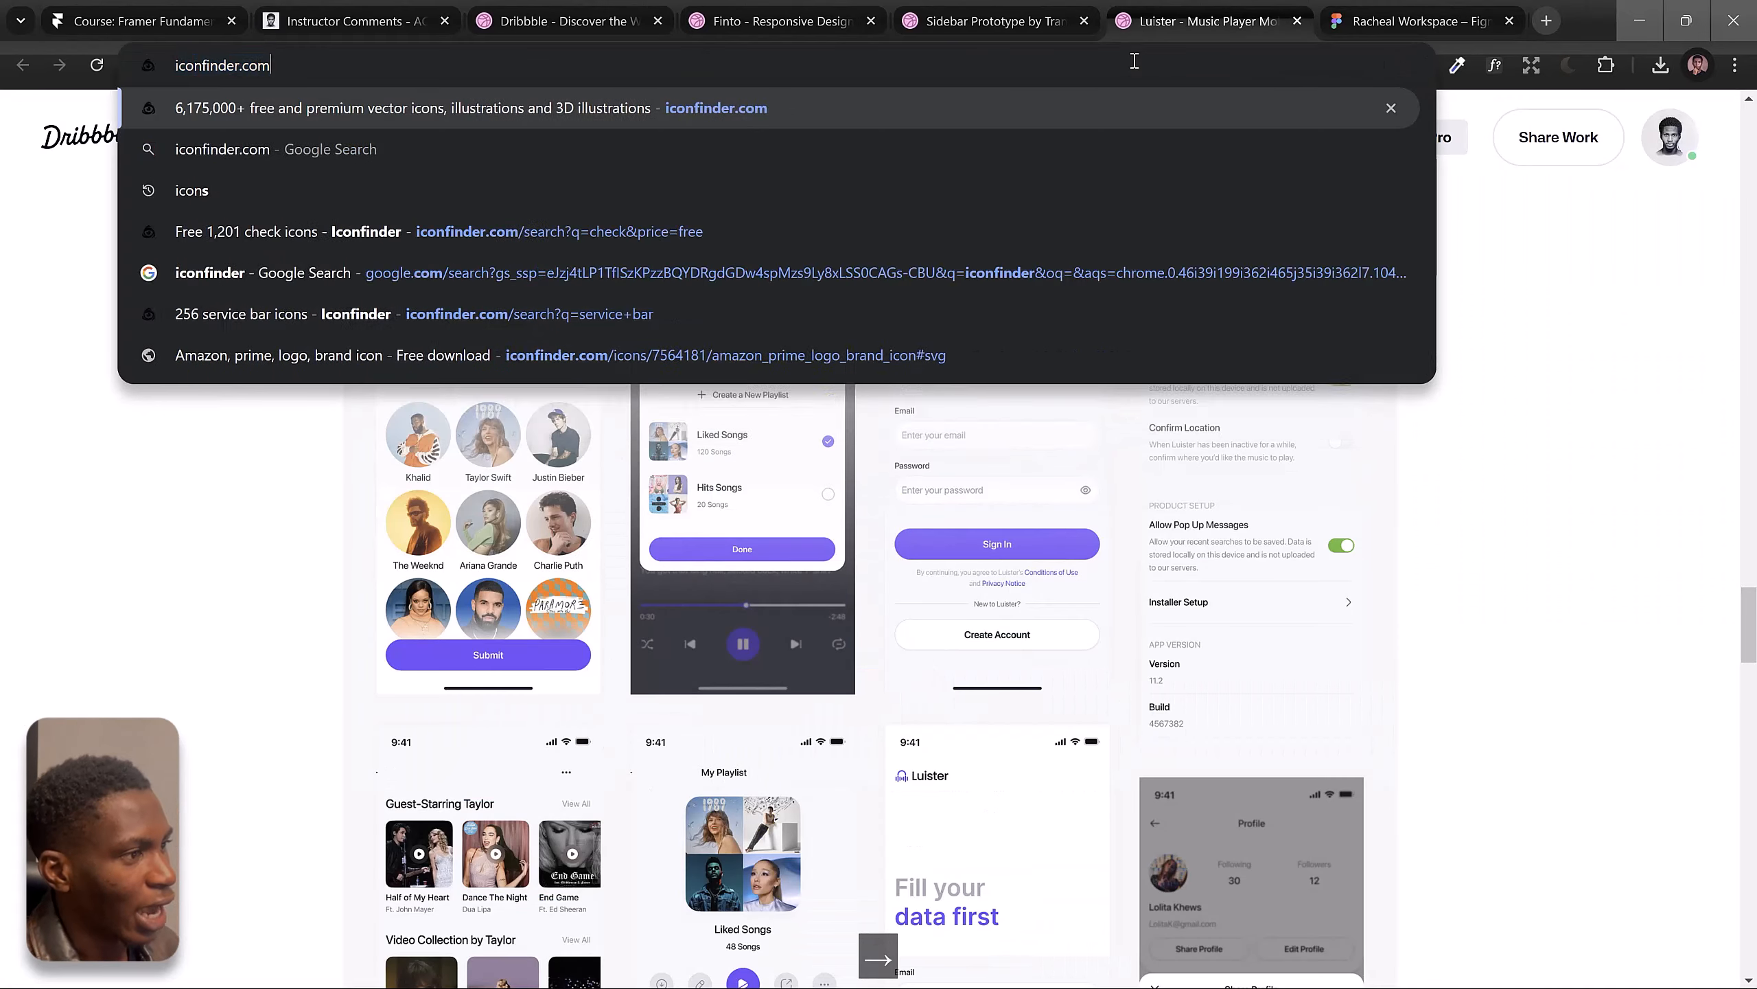
key(Return)
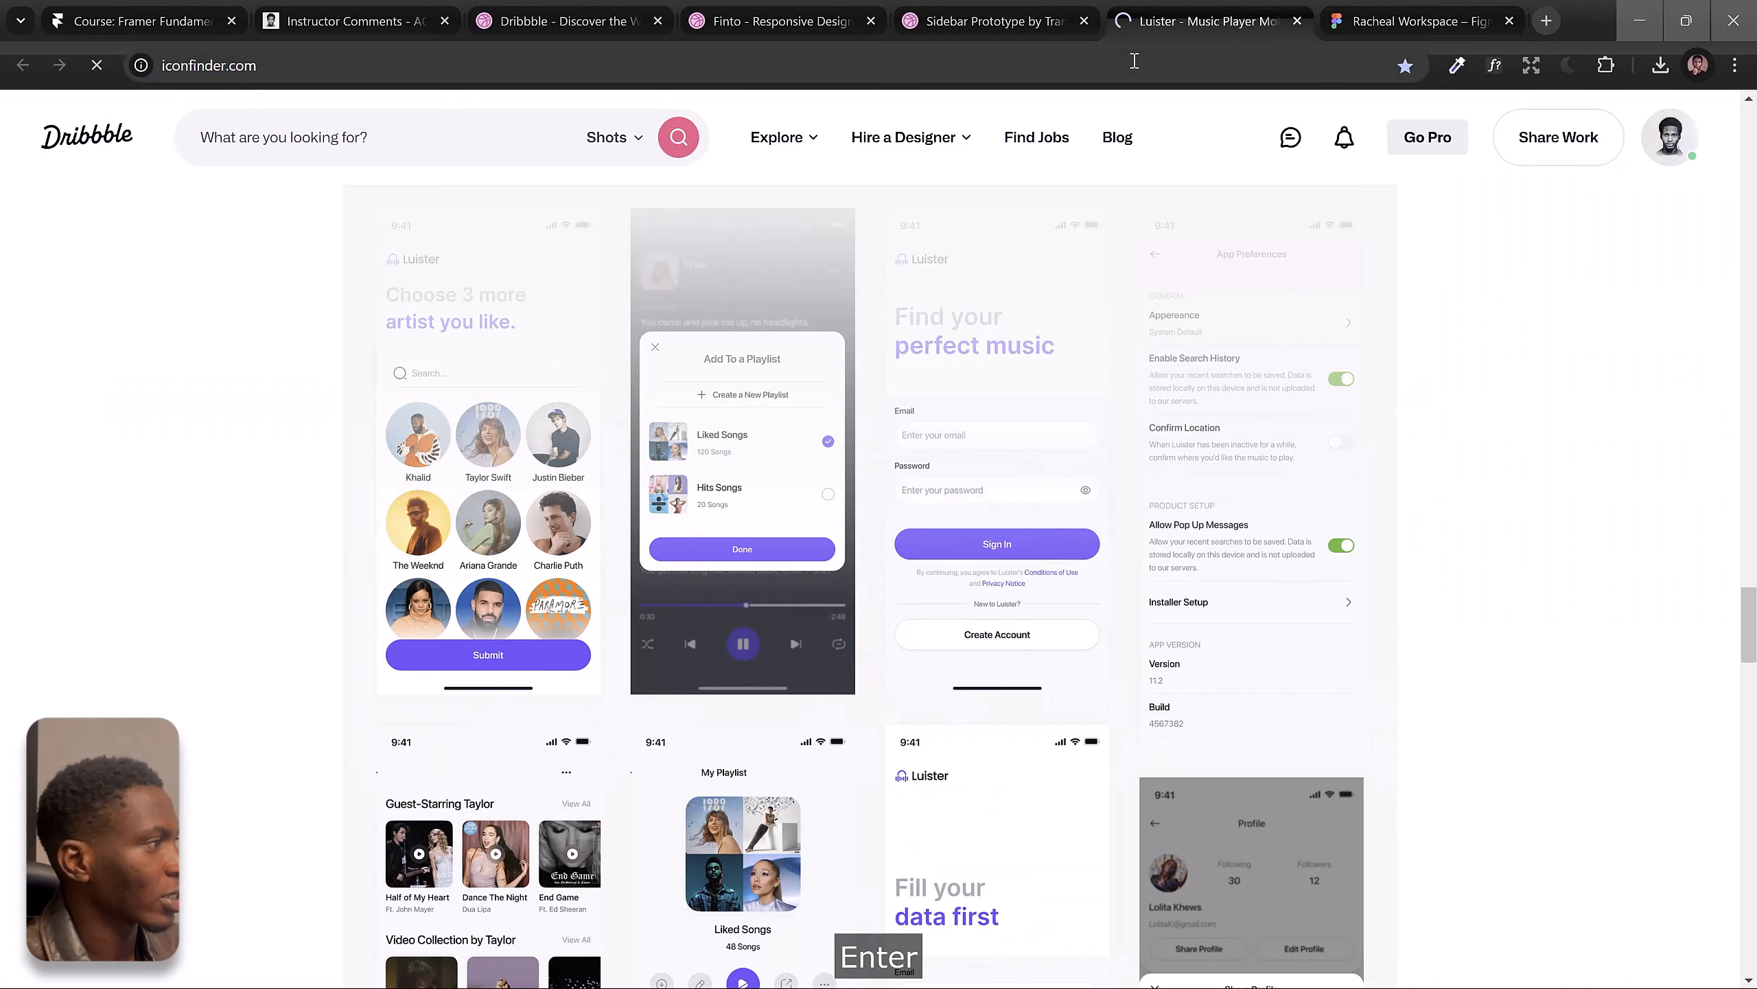
Step: Close the Dribbble, Finto and Sidebar Prototype browser tabs together
click(1024, 5)
shift+click(530, 17)
right_click(530, 15)
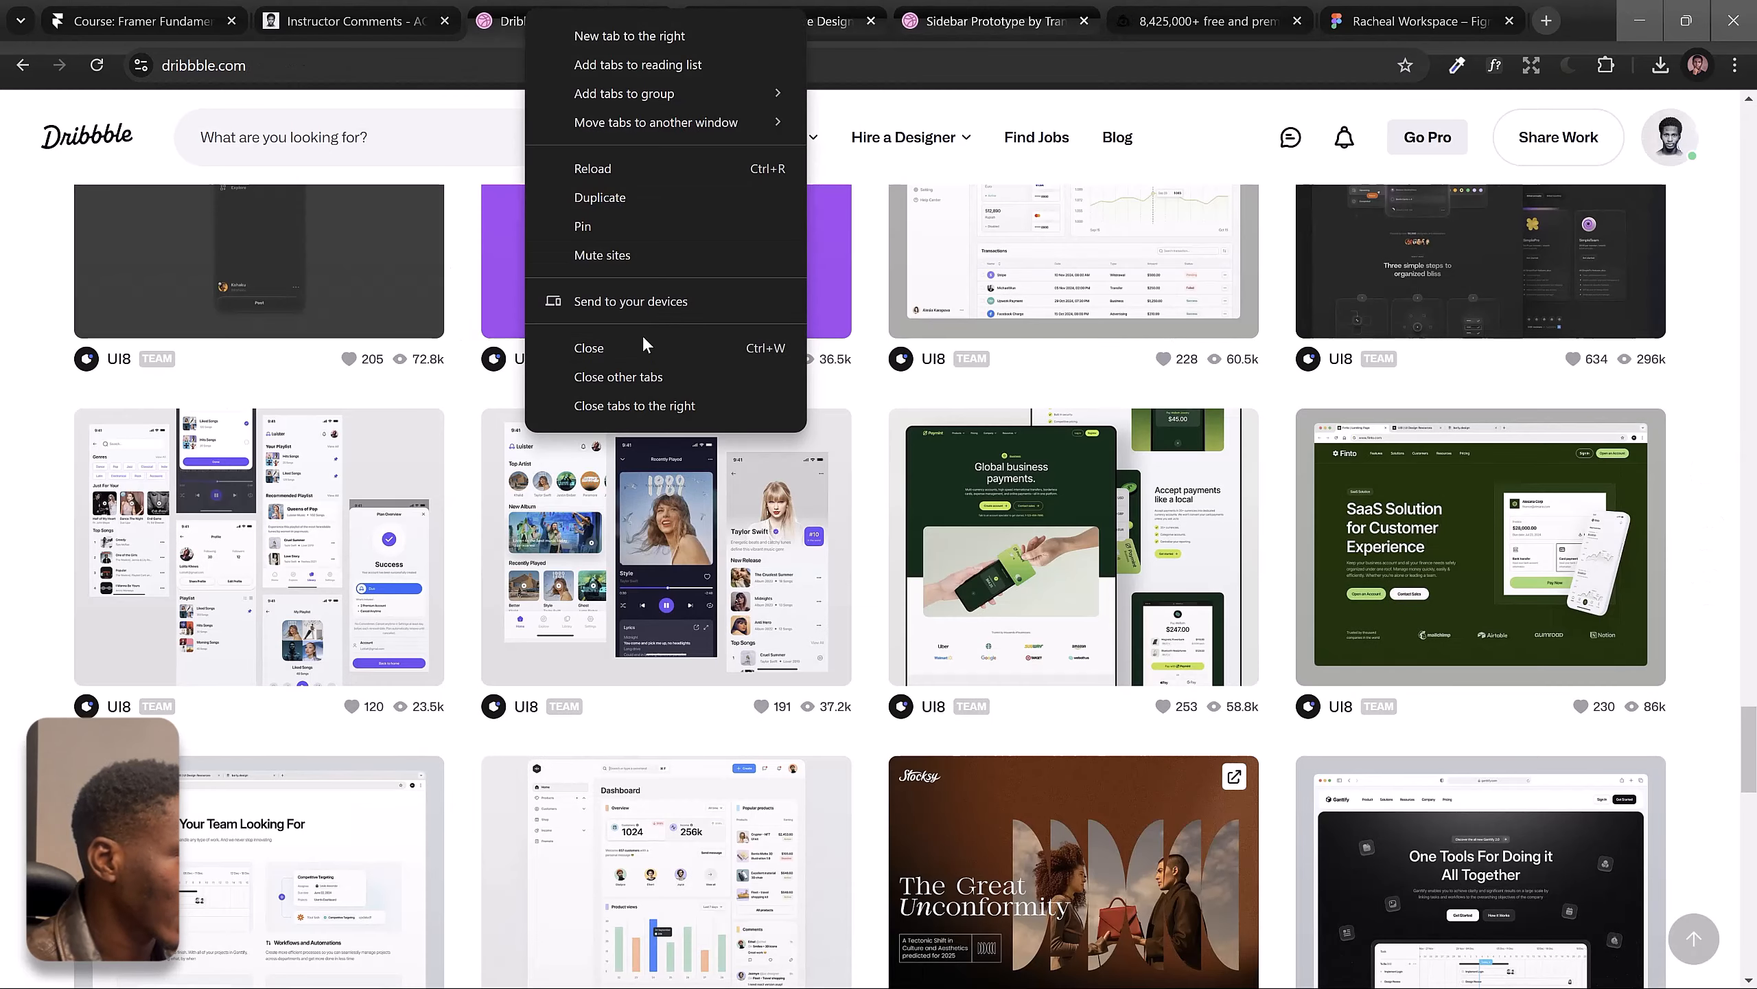
click(643, 336)
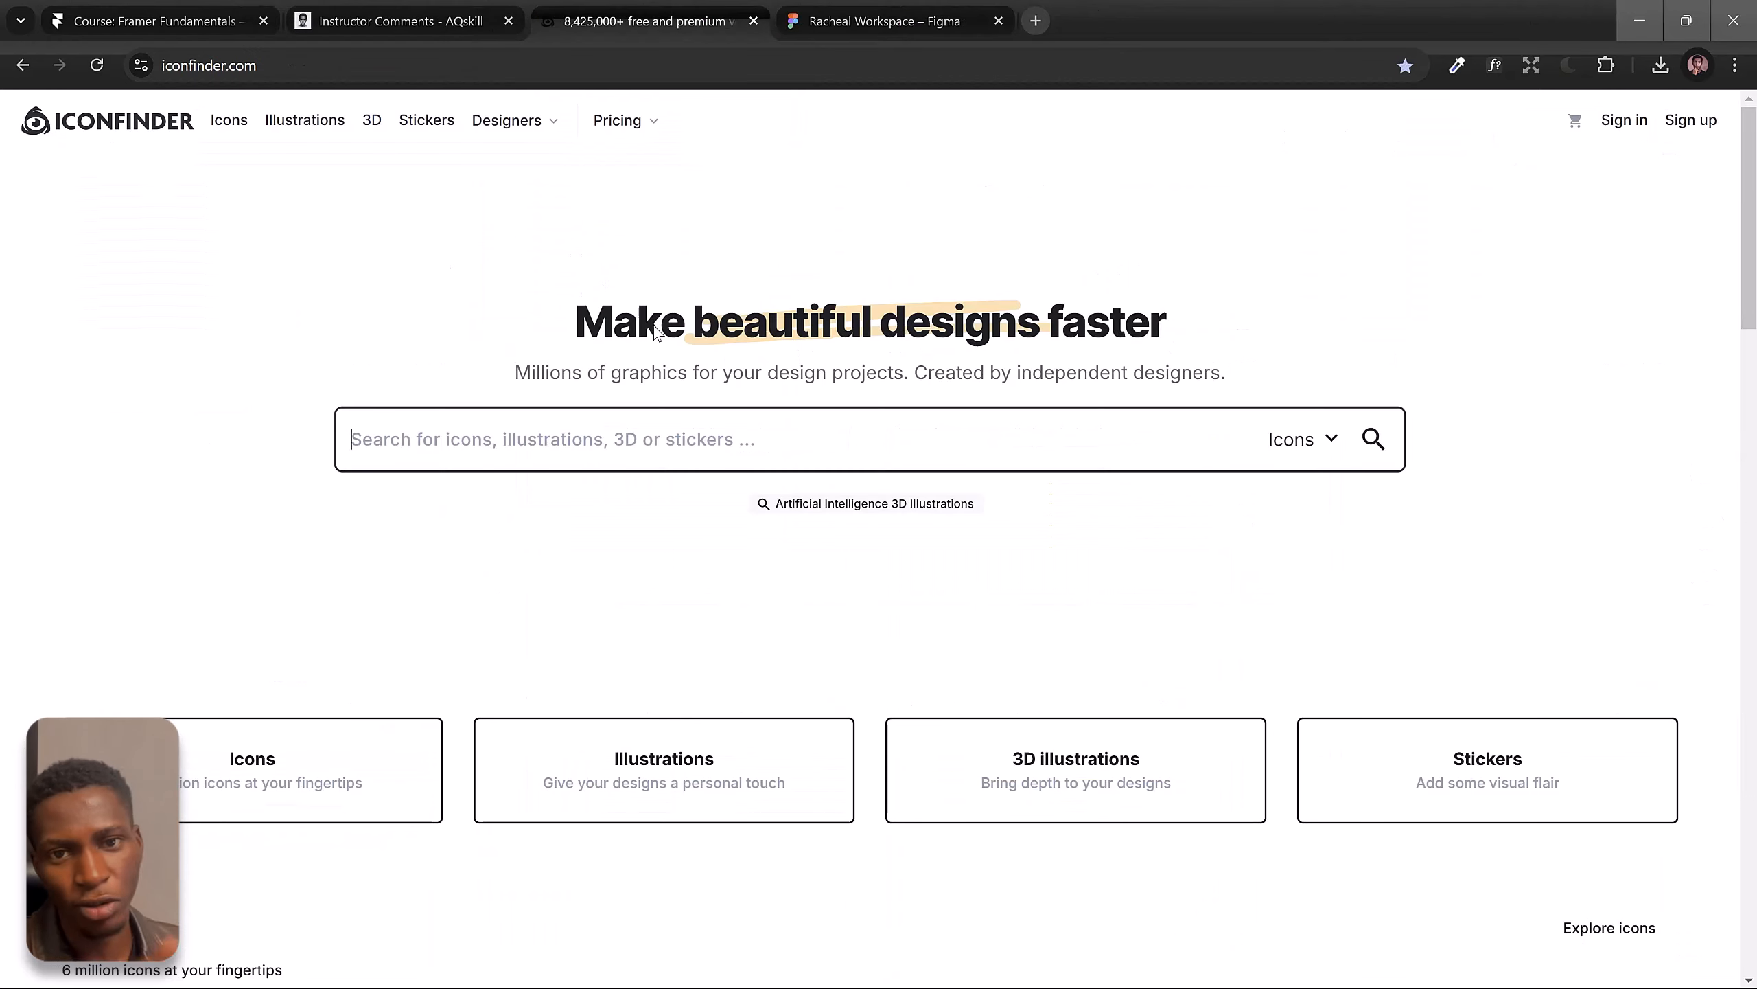
Step: Search Iconfinder for "Music" icons and limit the results to free ones
click(557, 432)
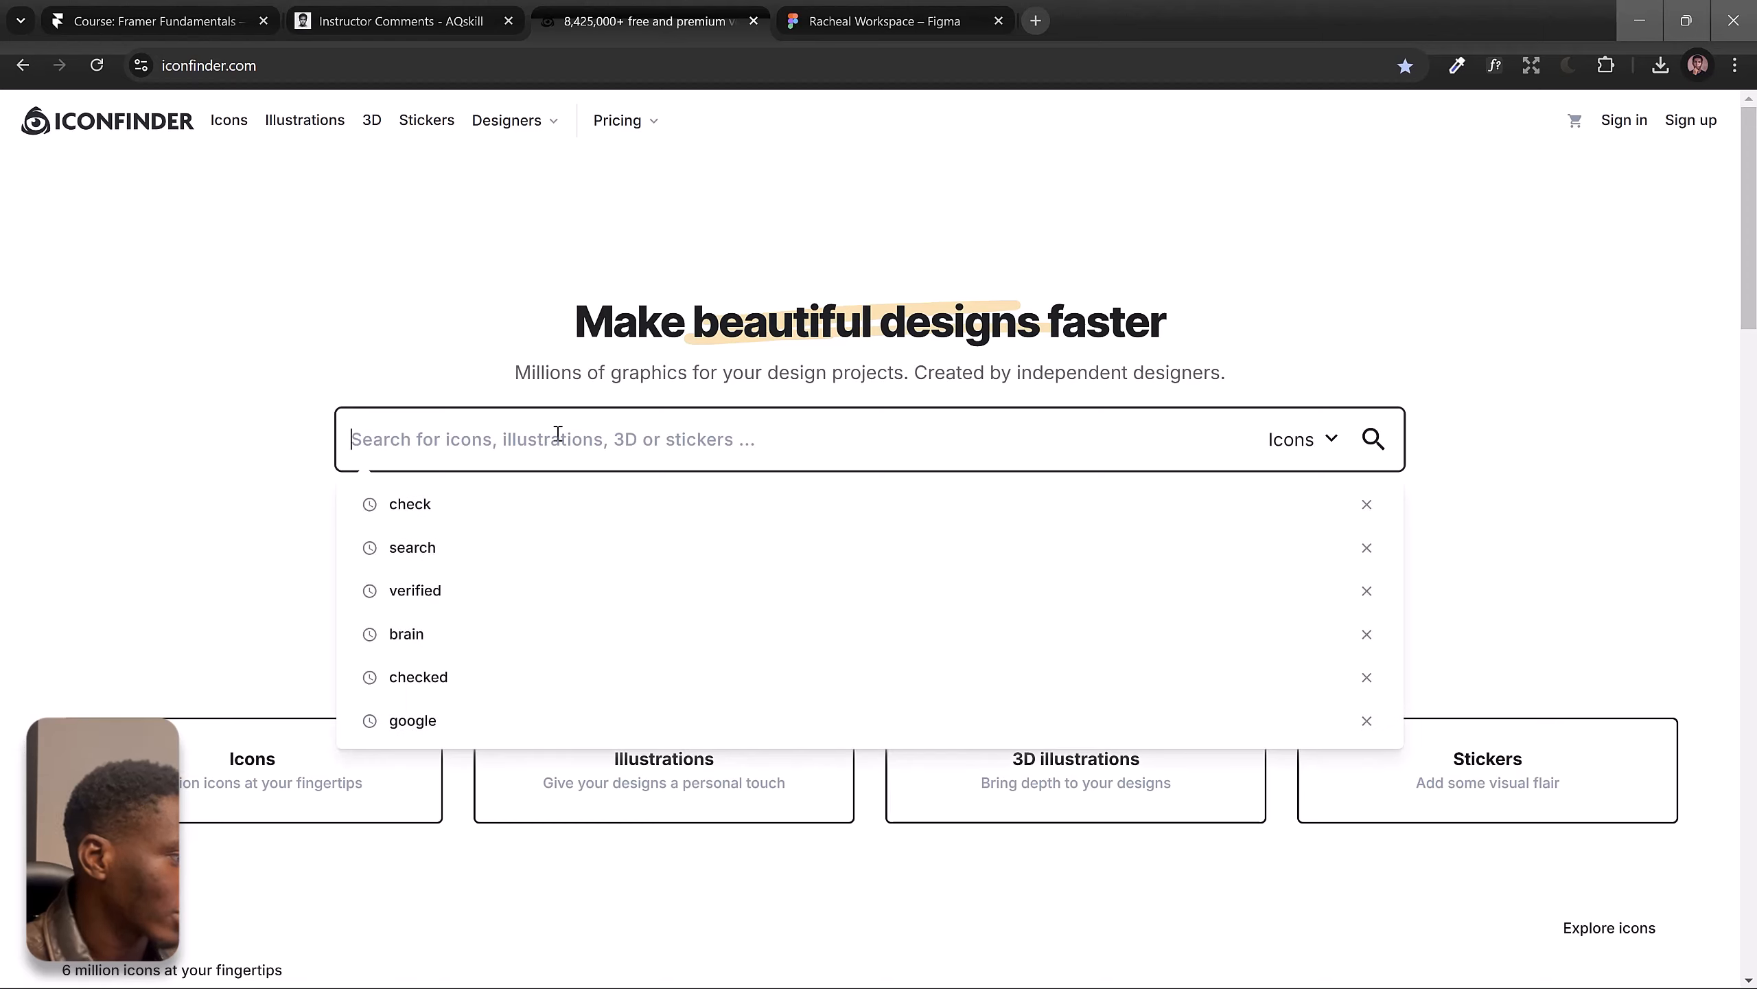
text(Music)
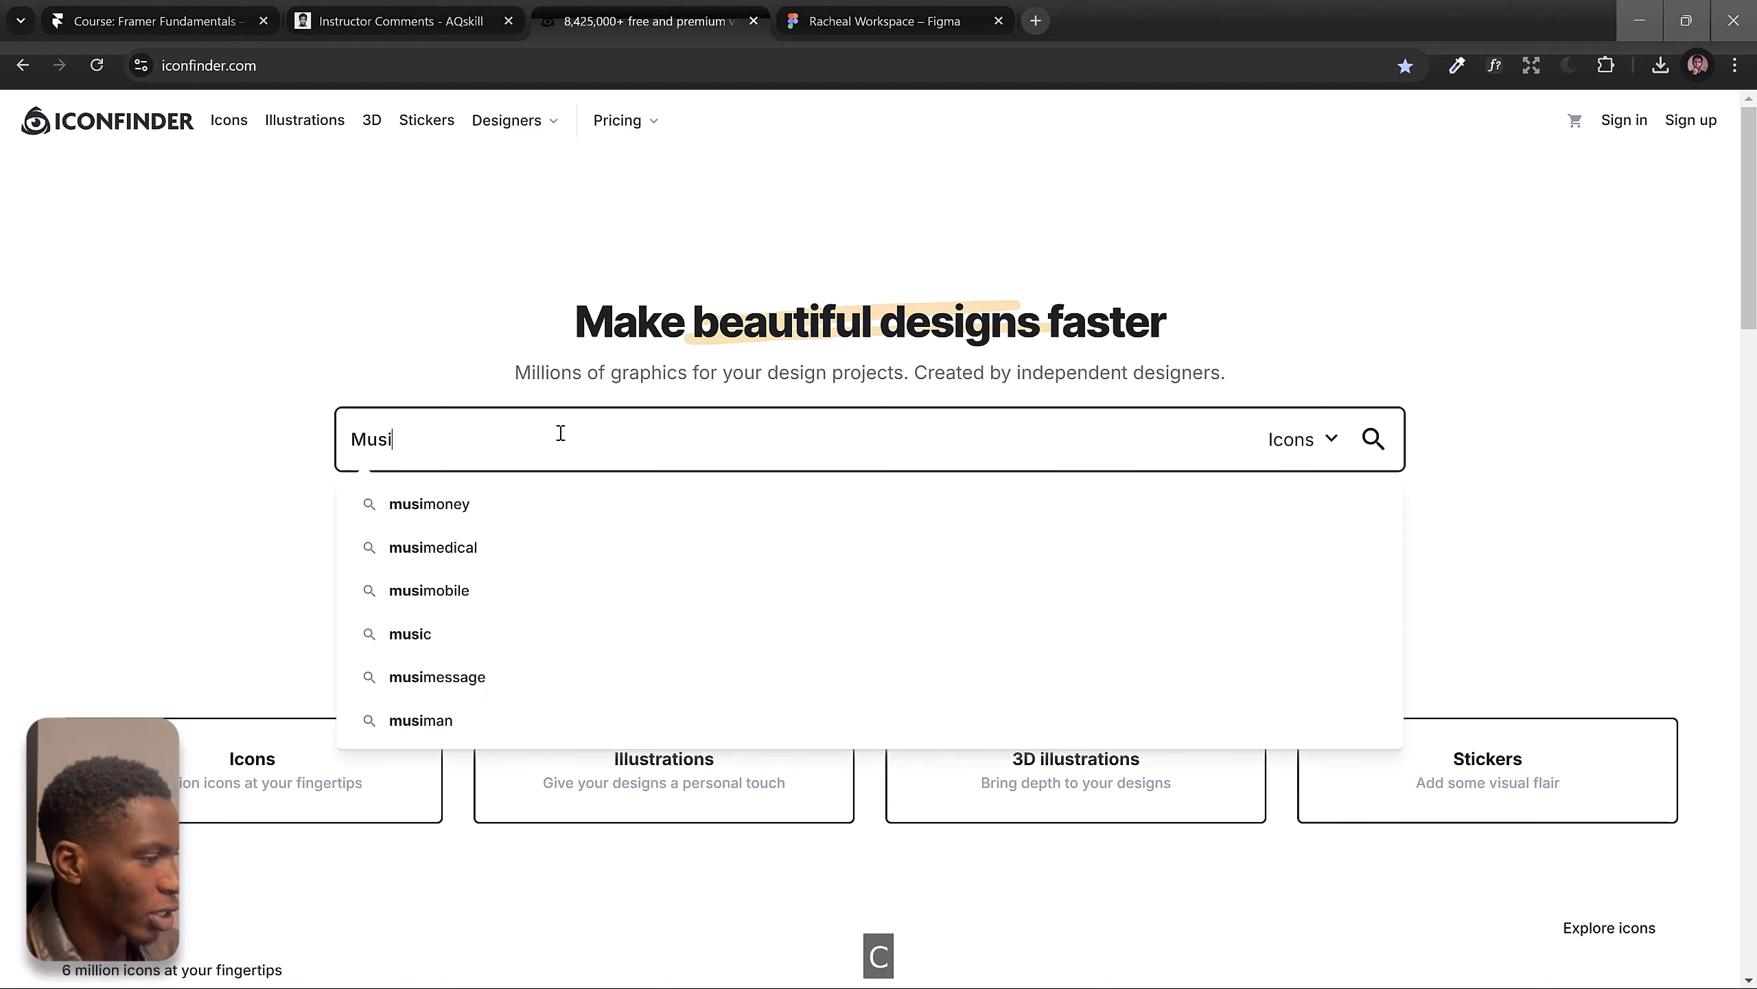
key(Return)
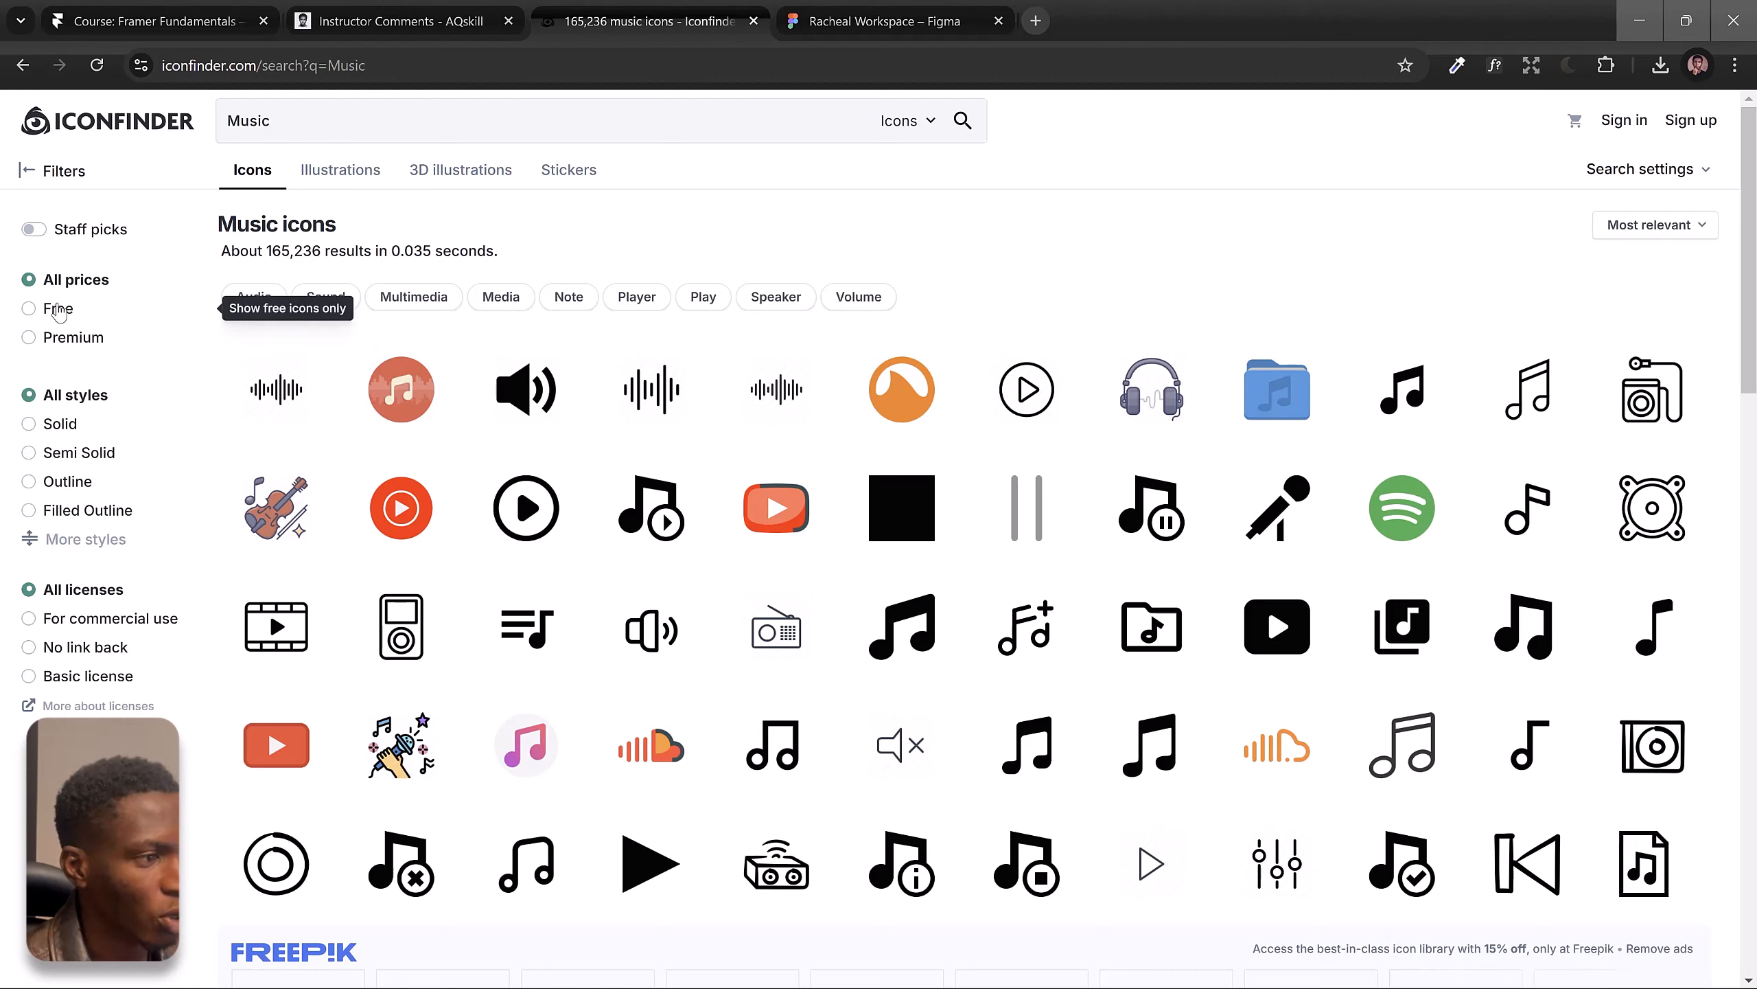
click(66, 312)
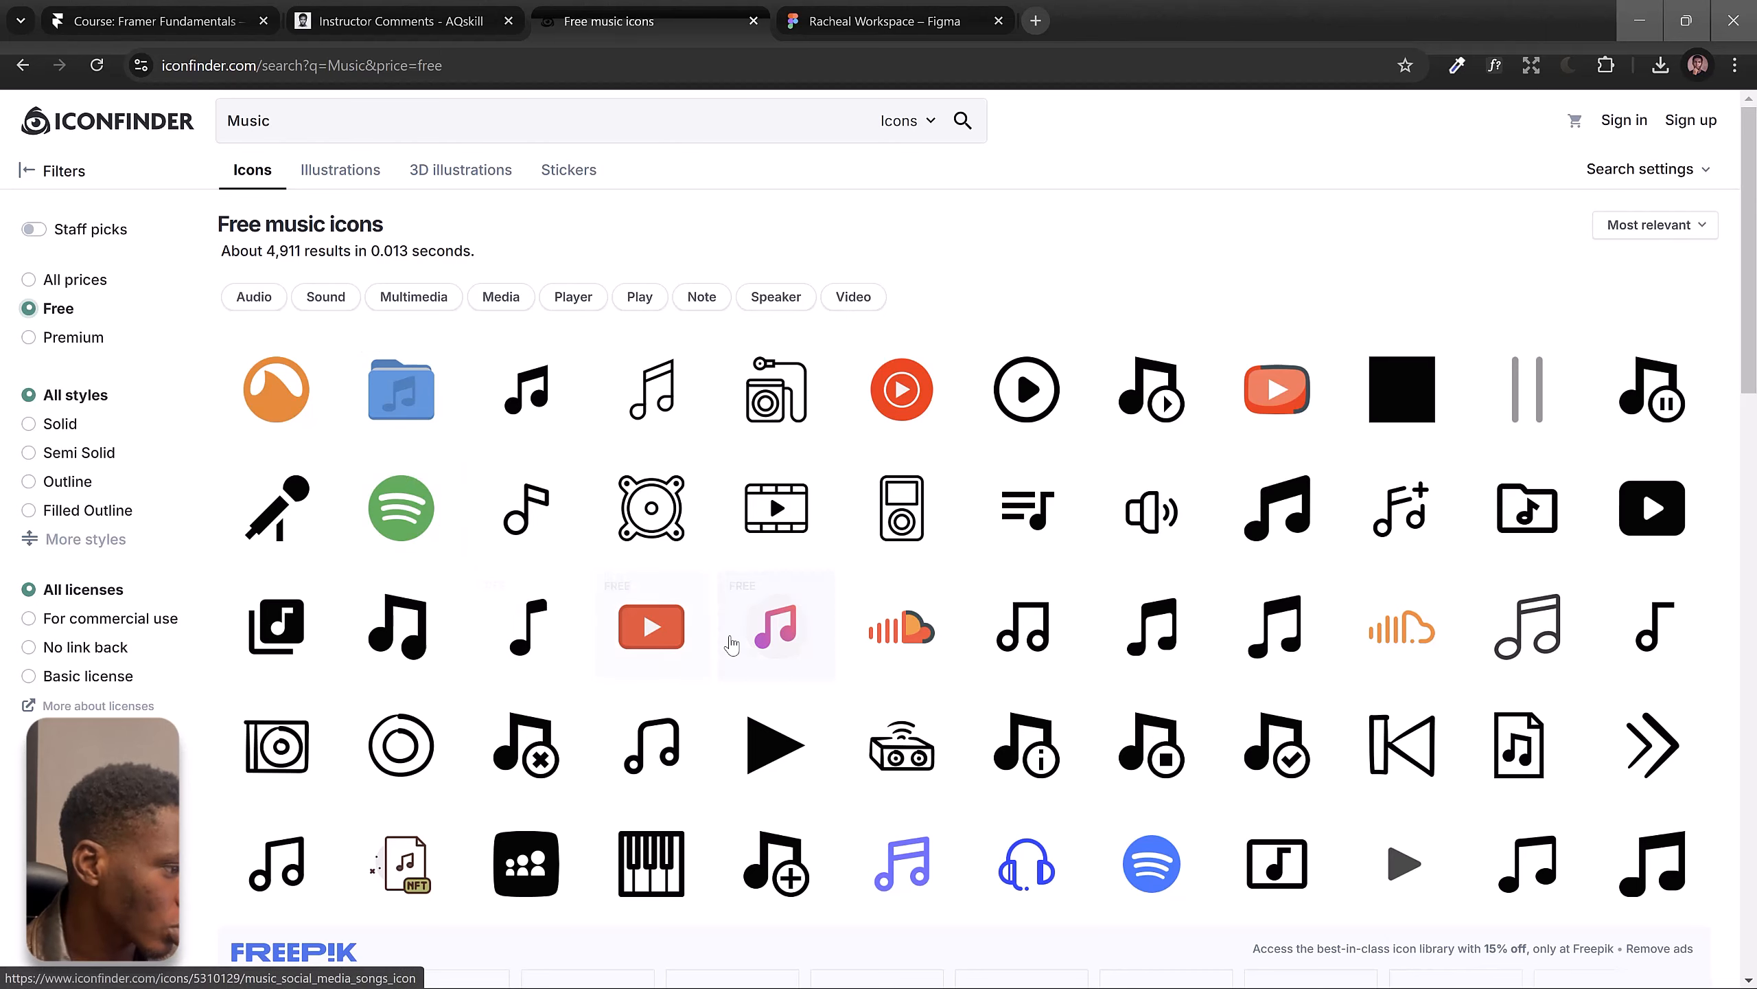
Step: Browse the free music icons for one that suits the app's logo, checking the Figma design in between
scroll(675, 623, down, 4)
scroll(573, 568, down, 9)
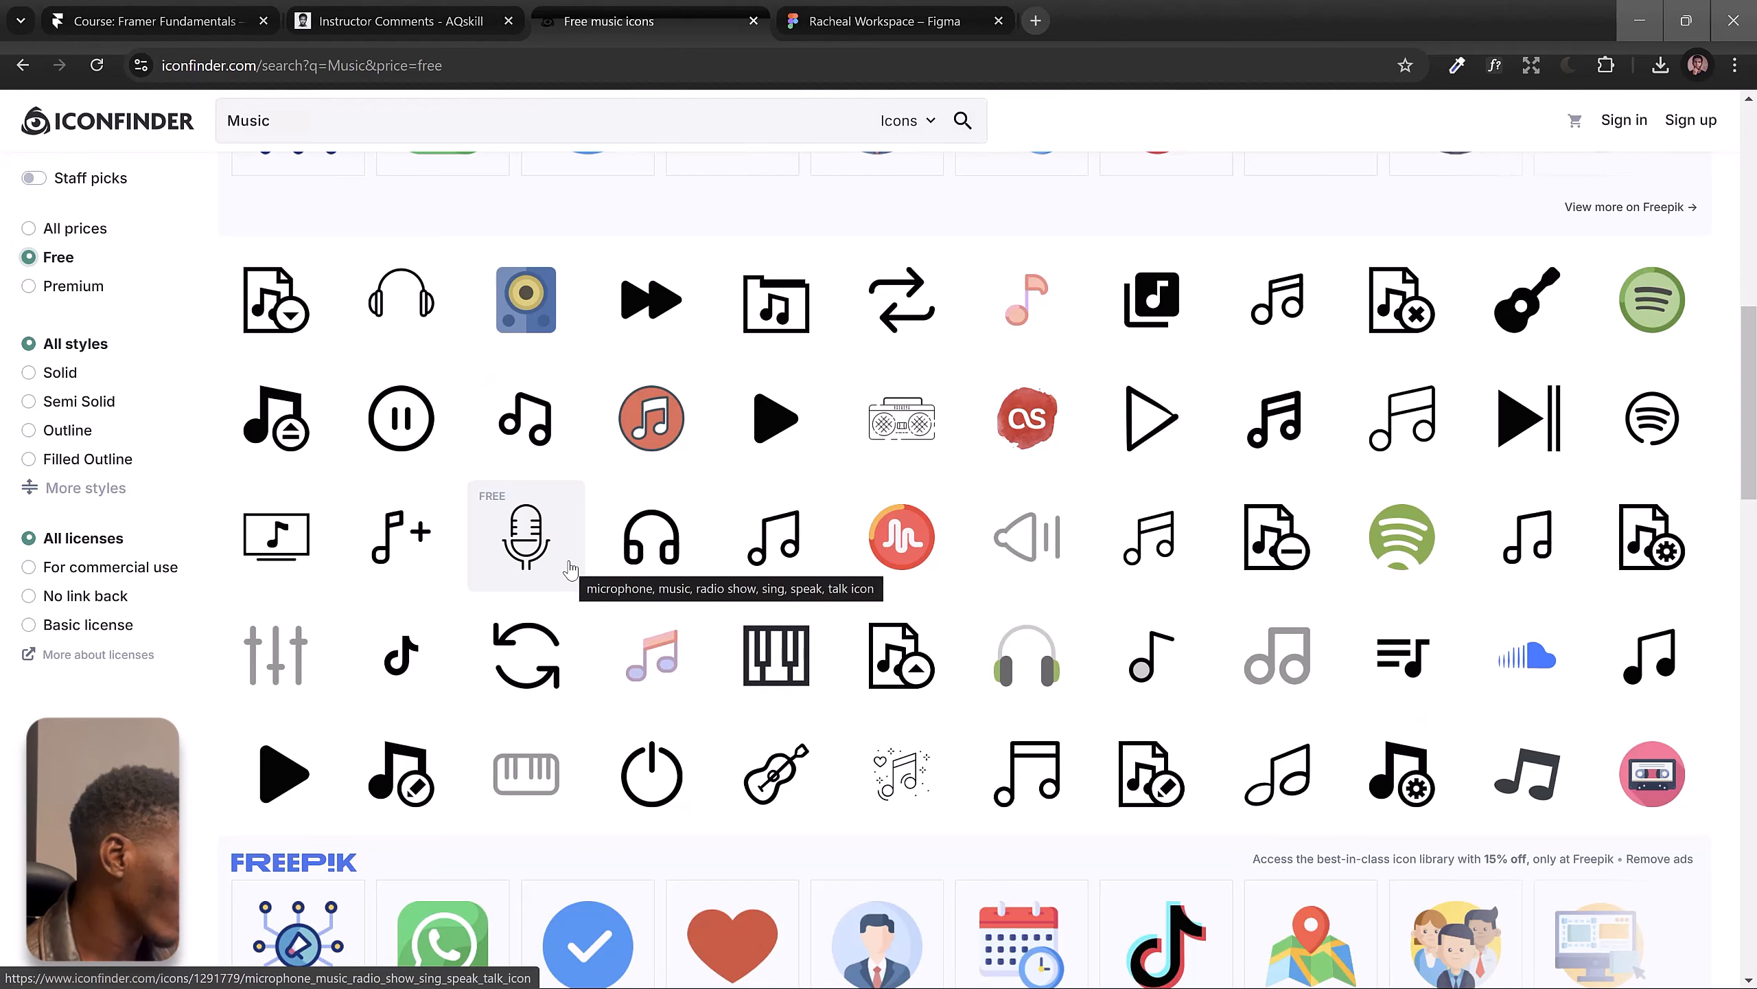
scroll(570, 569, down, 3)
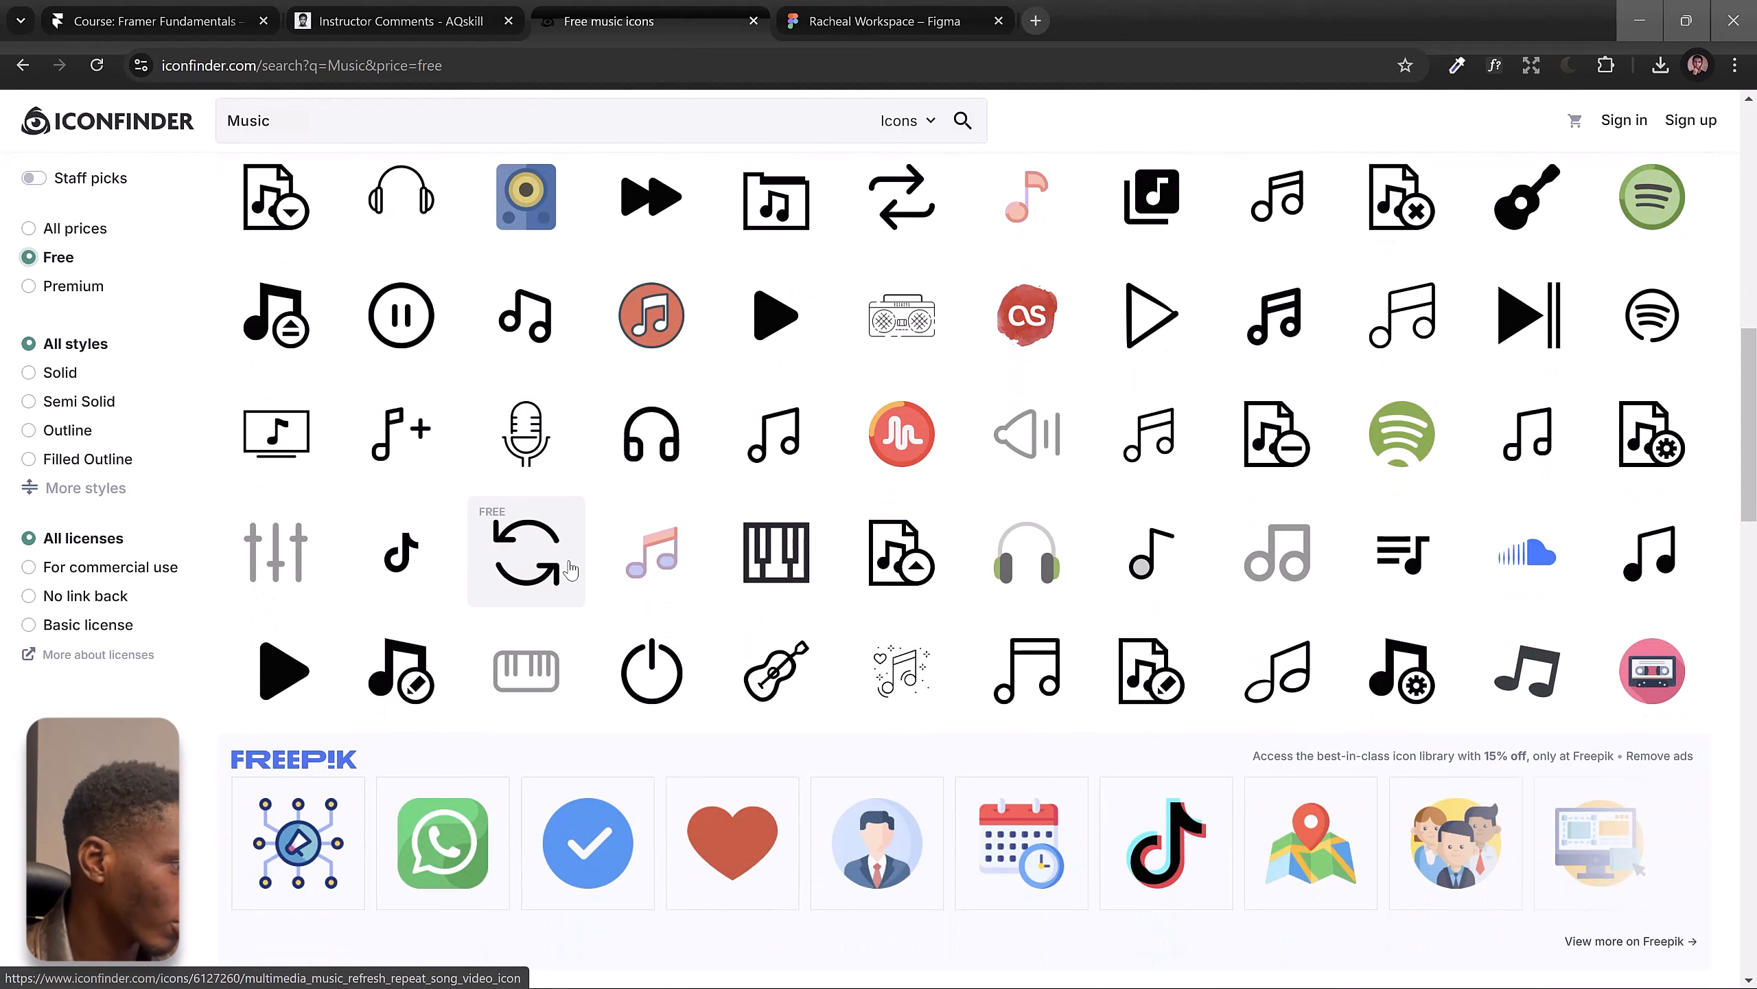
scroll(571, 569, down, 6)
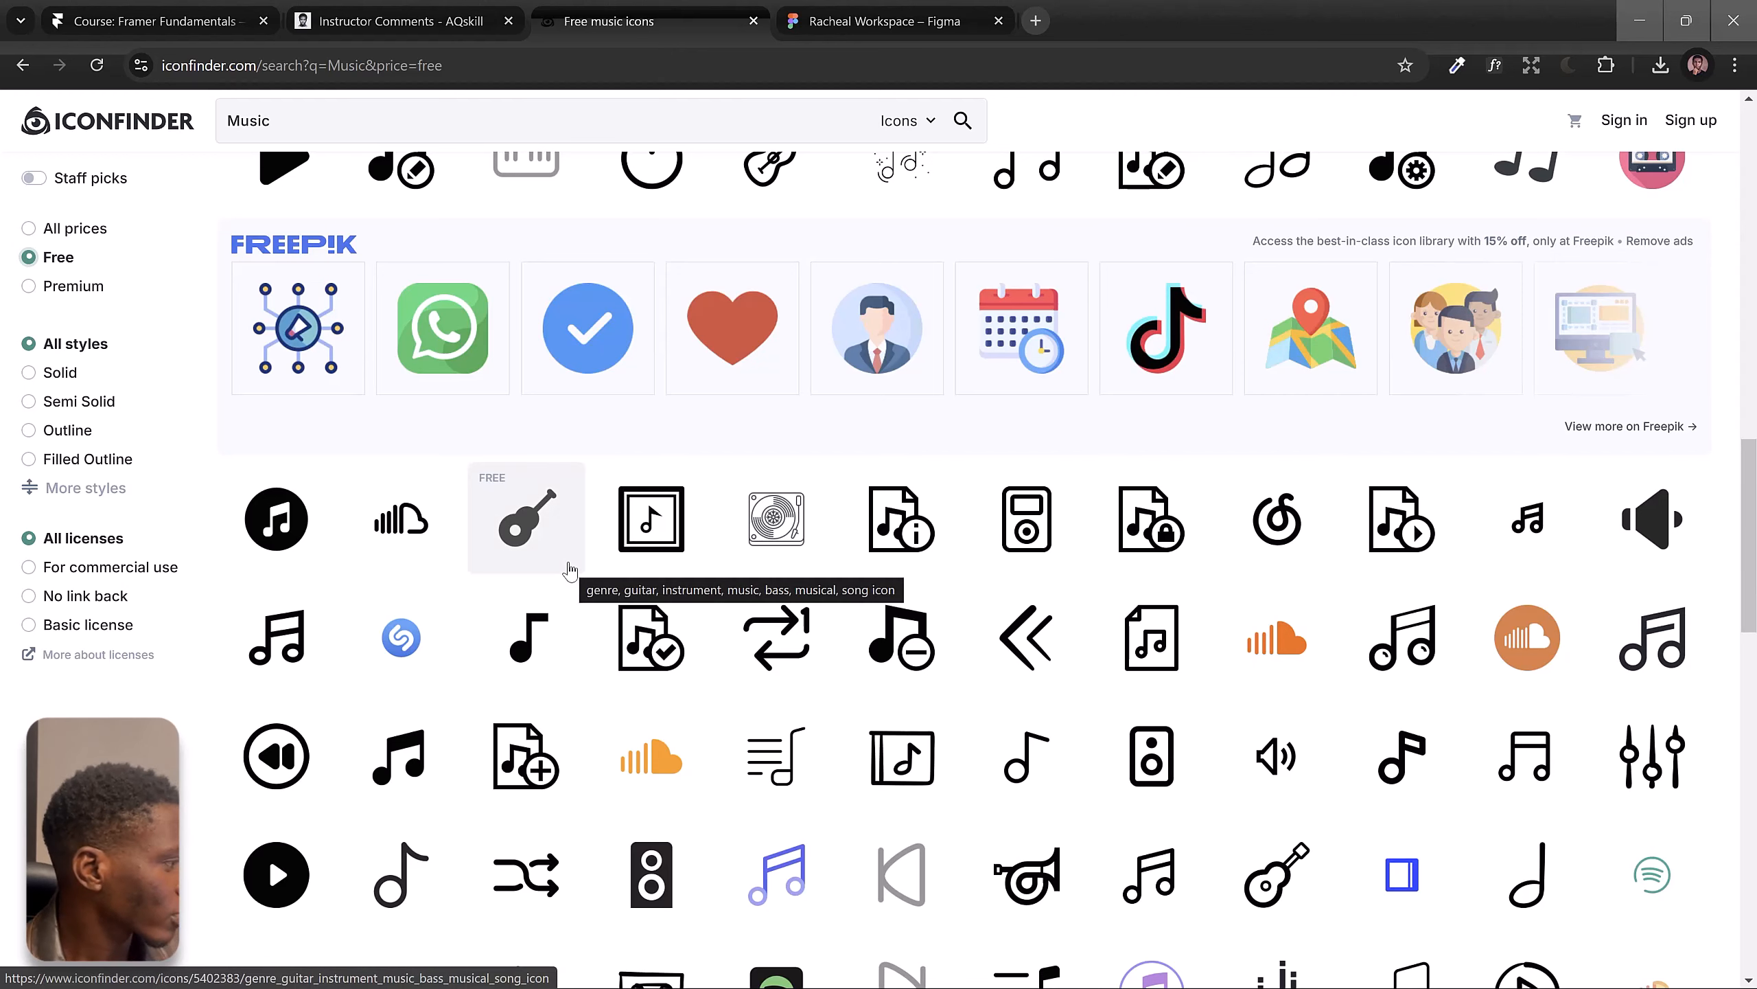
scroll(571, 569, down, 9)
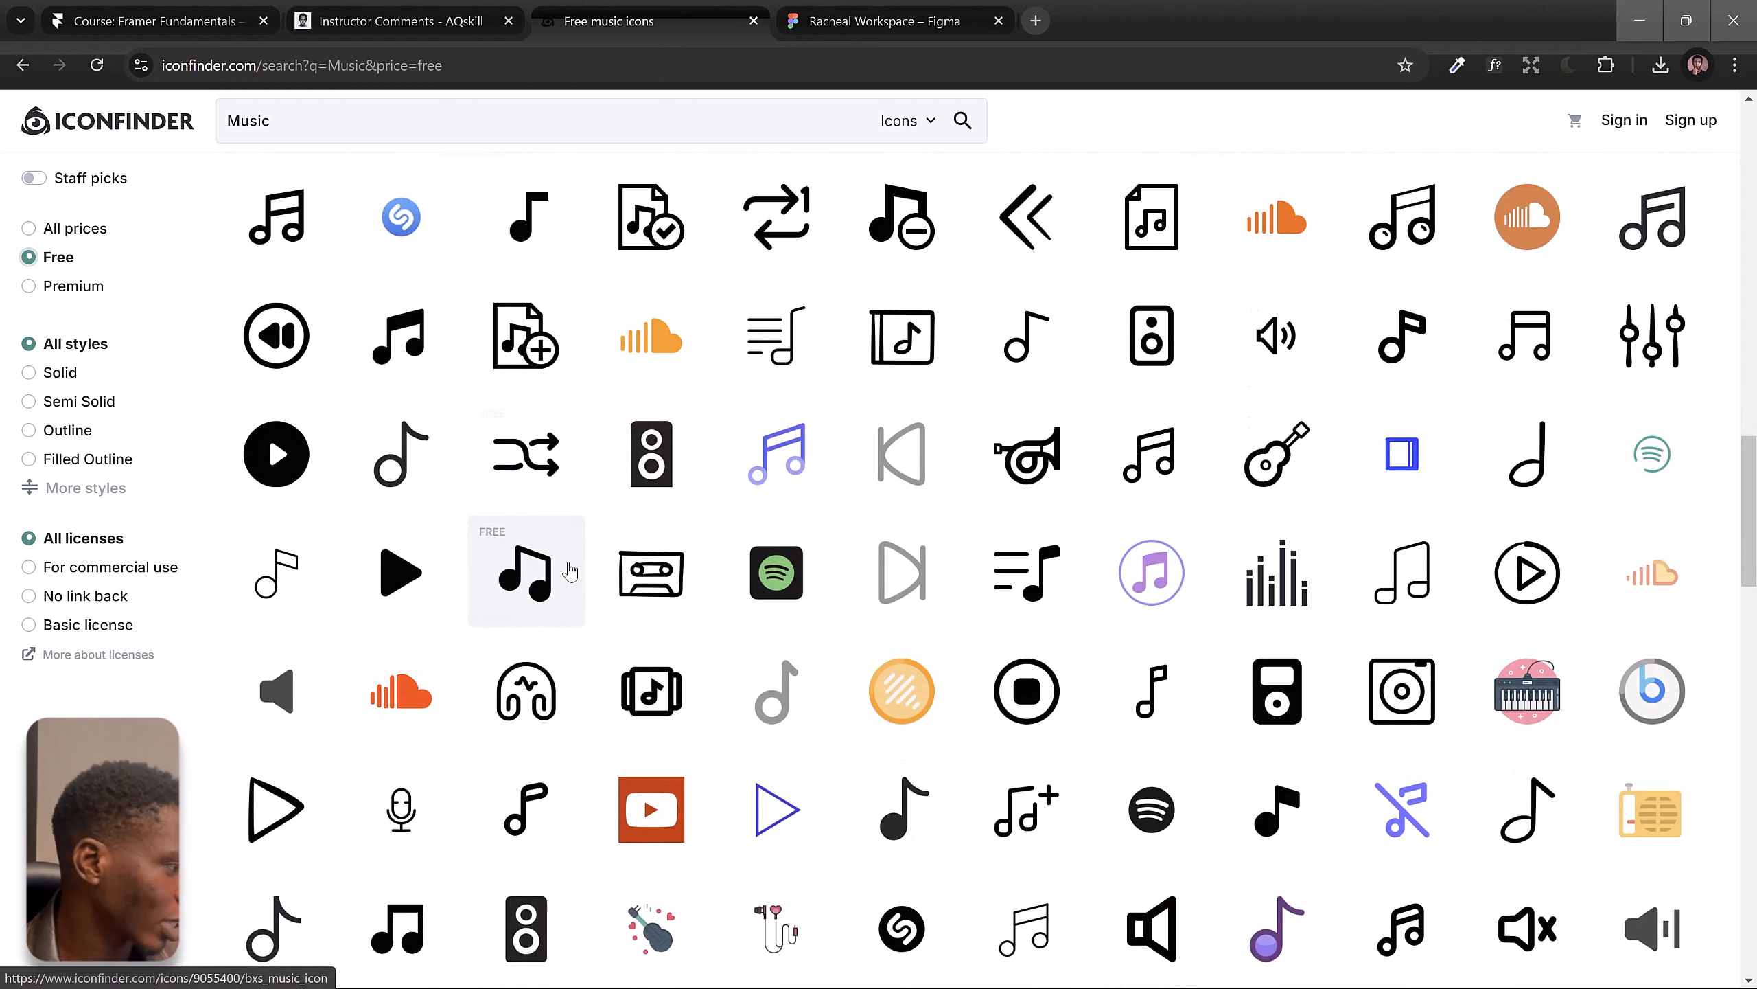
click(846, 10)
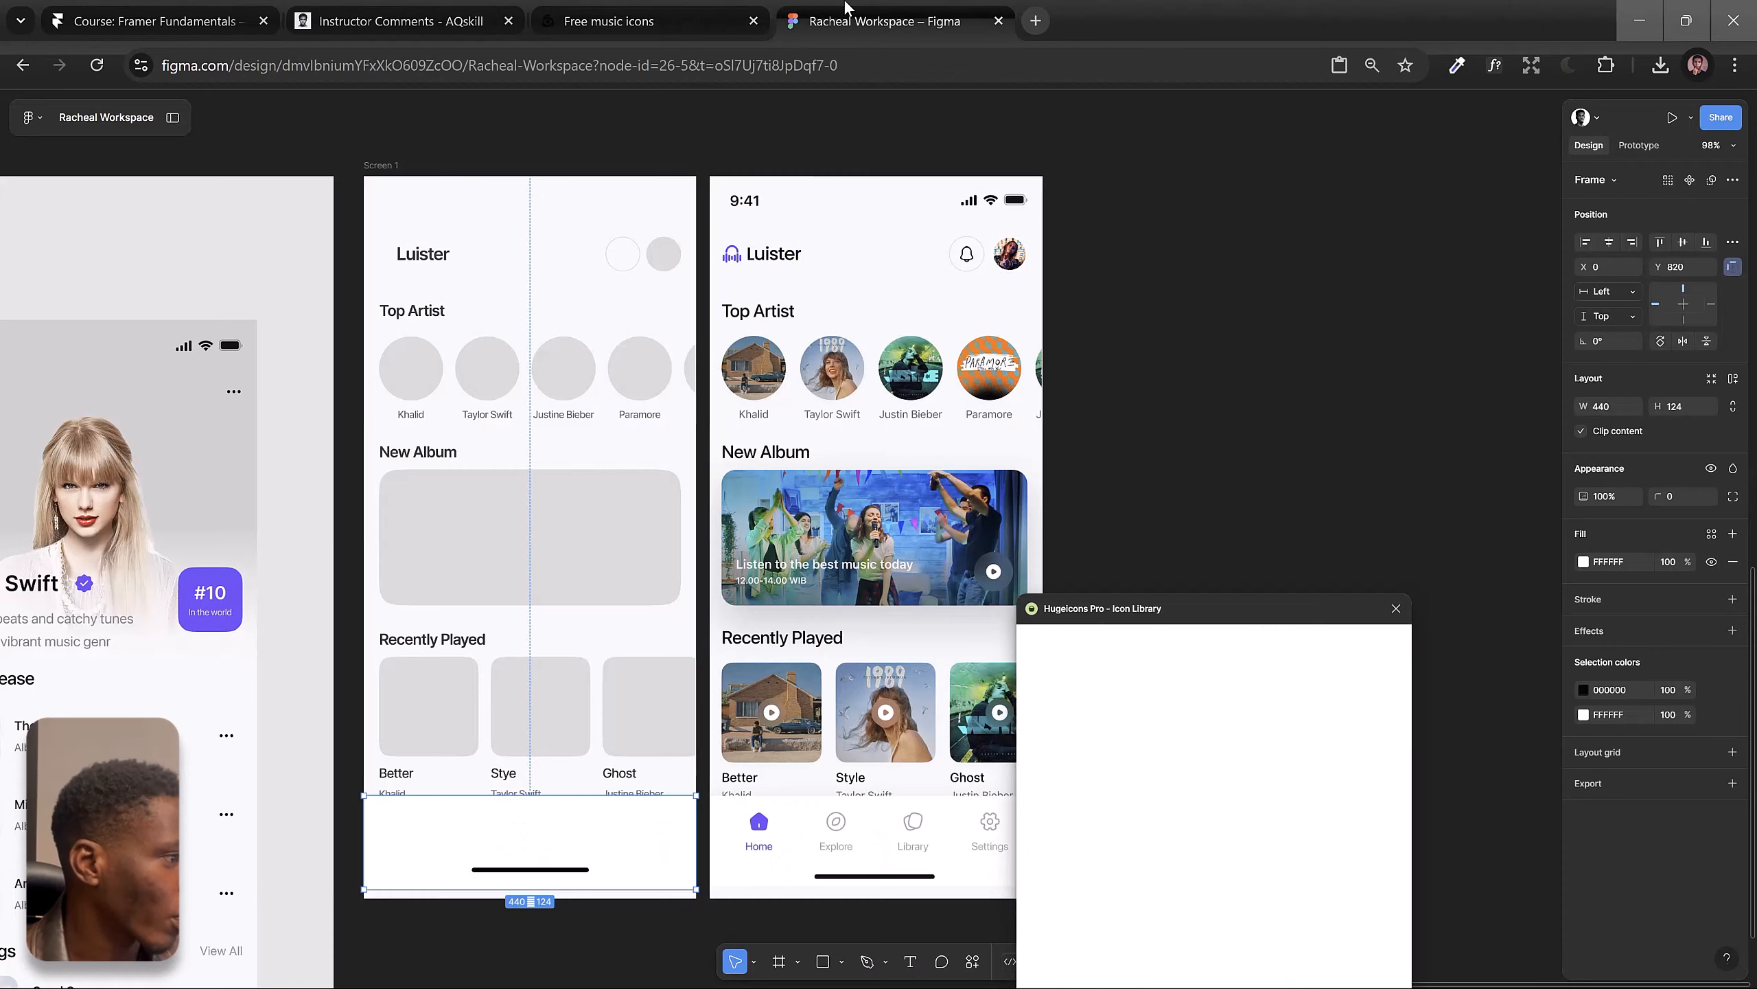
click(650, 8)
scroll(686, 608, down, 5)
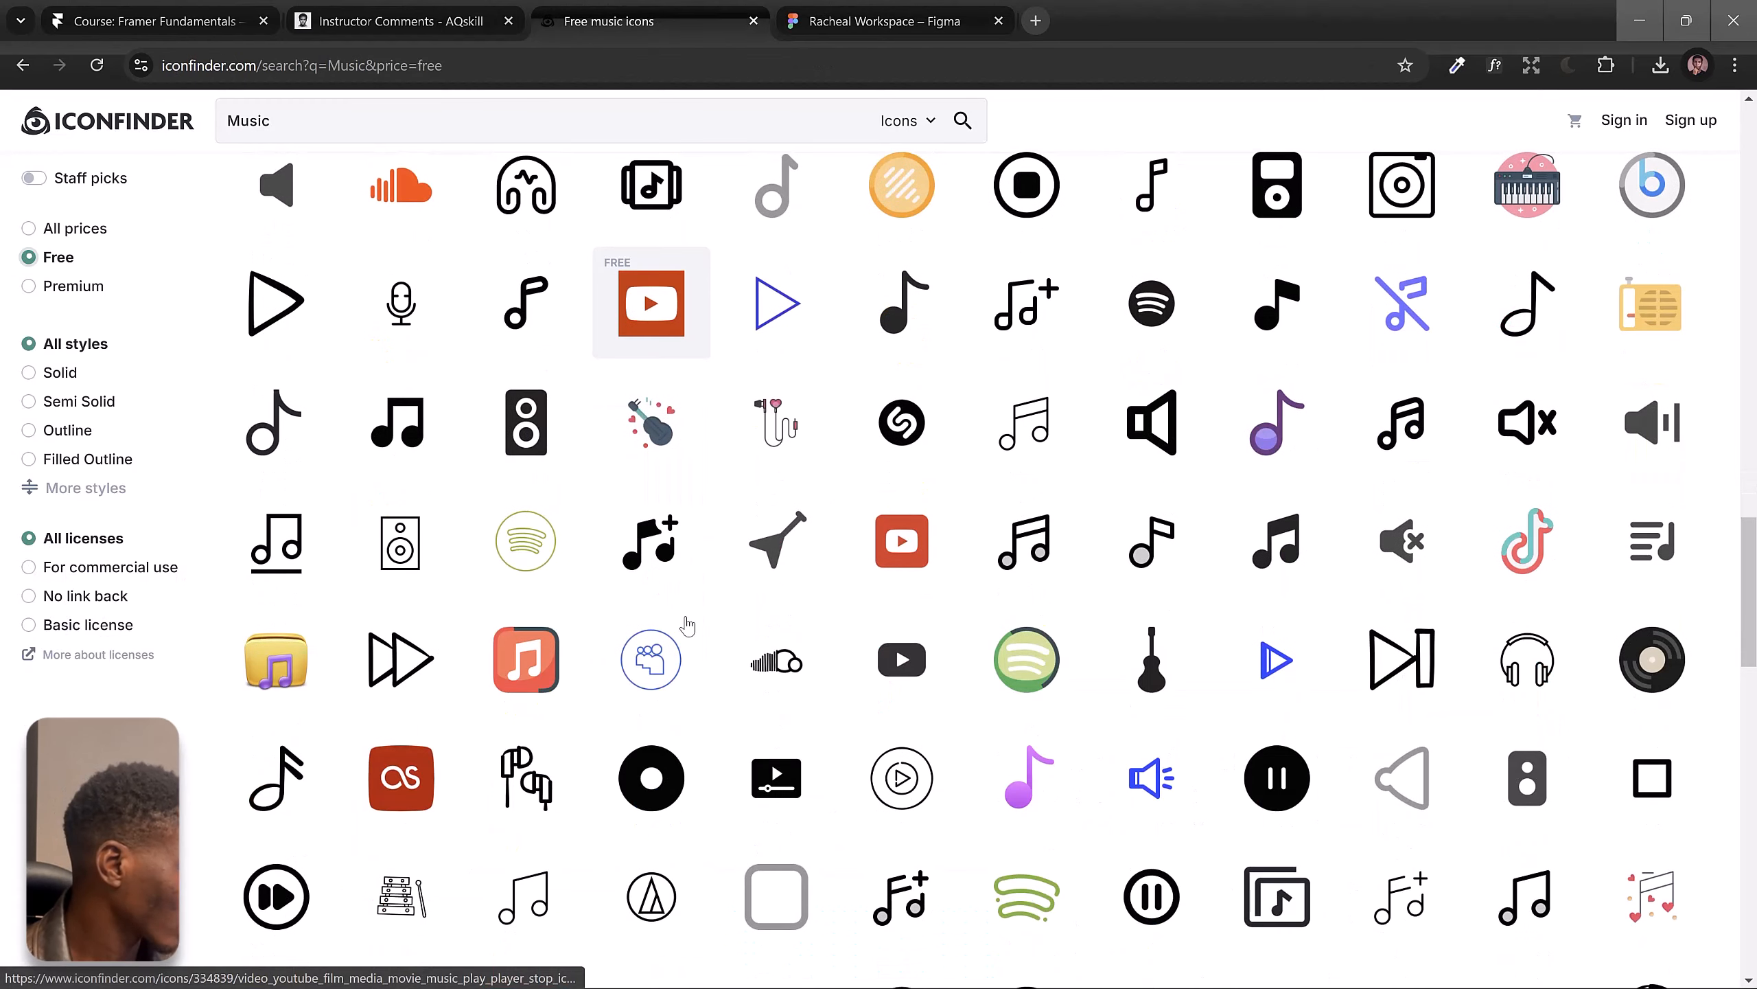
scroll(687, 626, down, 3)
scroll(687, 626, down, 5)
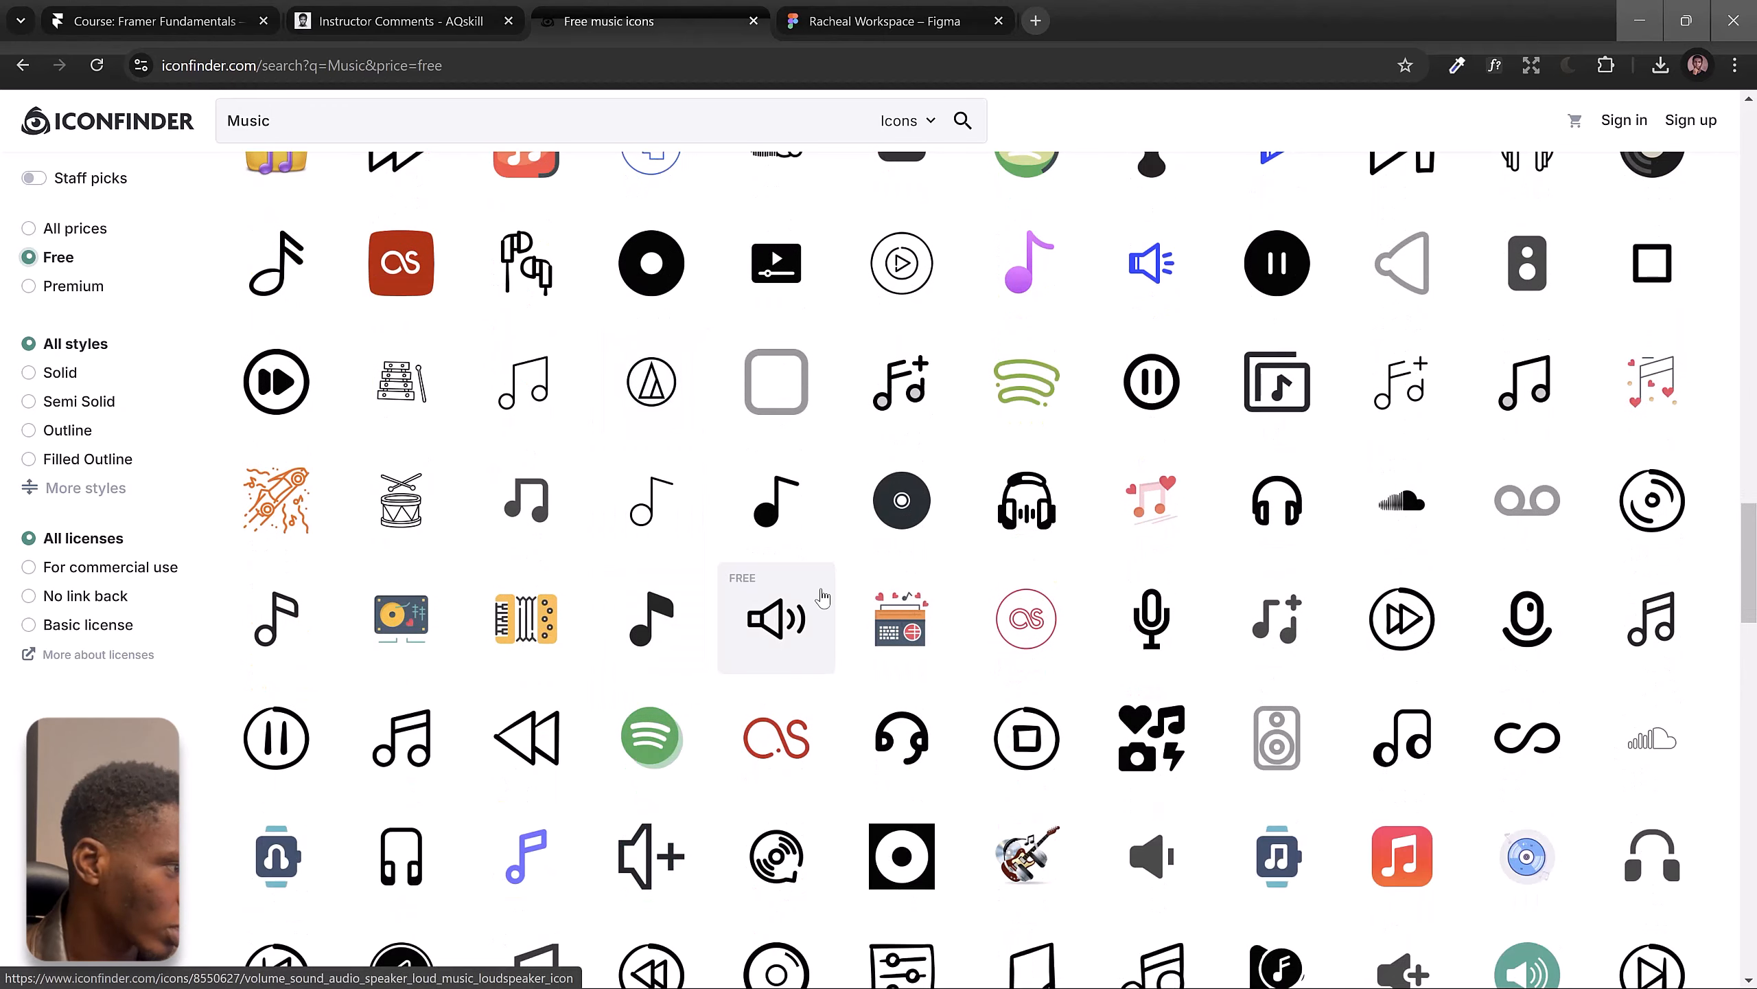
scroll(823, 596, down, 5)
scroll(832, 587, down, 5)
Step: Download 5402409_list_music_playlist_media_multimedia_icon.svg from Iconfinder and bring it onto the empty Figma canvas beside the reference screen
click(1402, 216)
click(1013, 494)
drag(1512, 129, 487, 244)
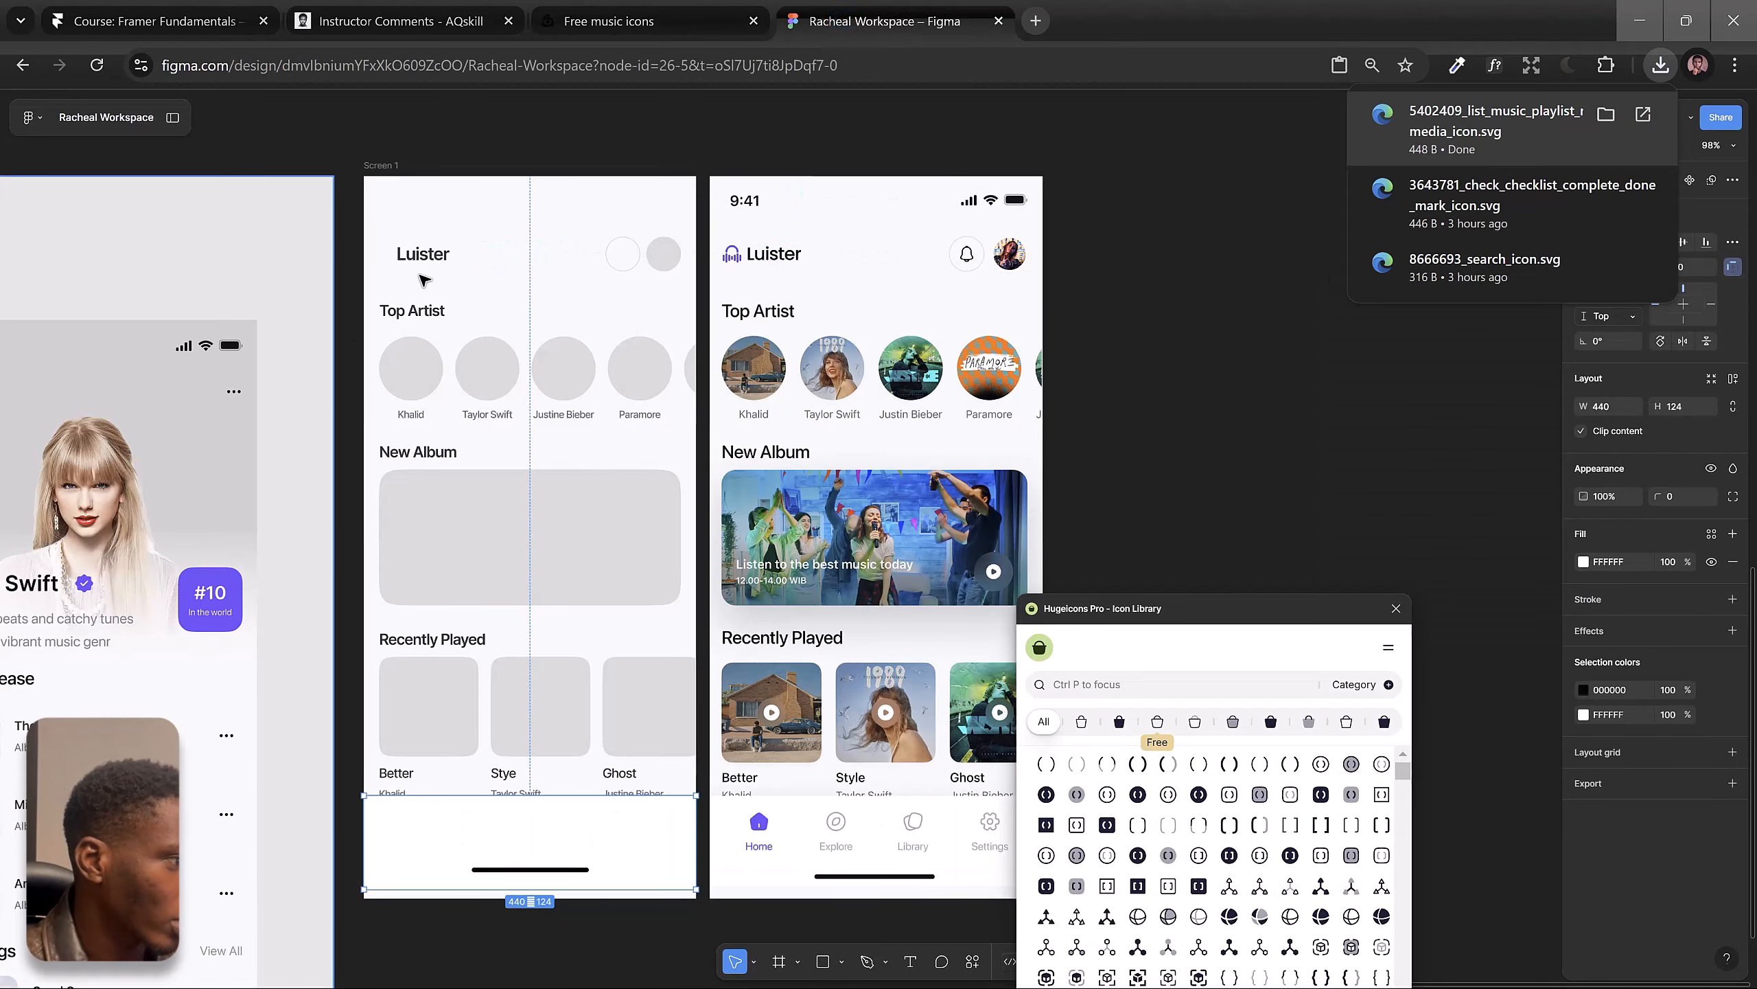
drag(1494, 128, 1202, 195)
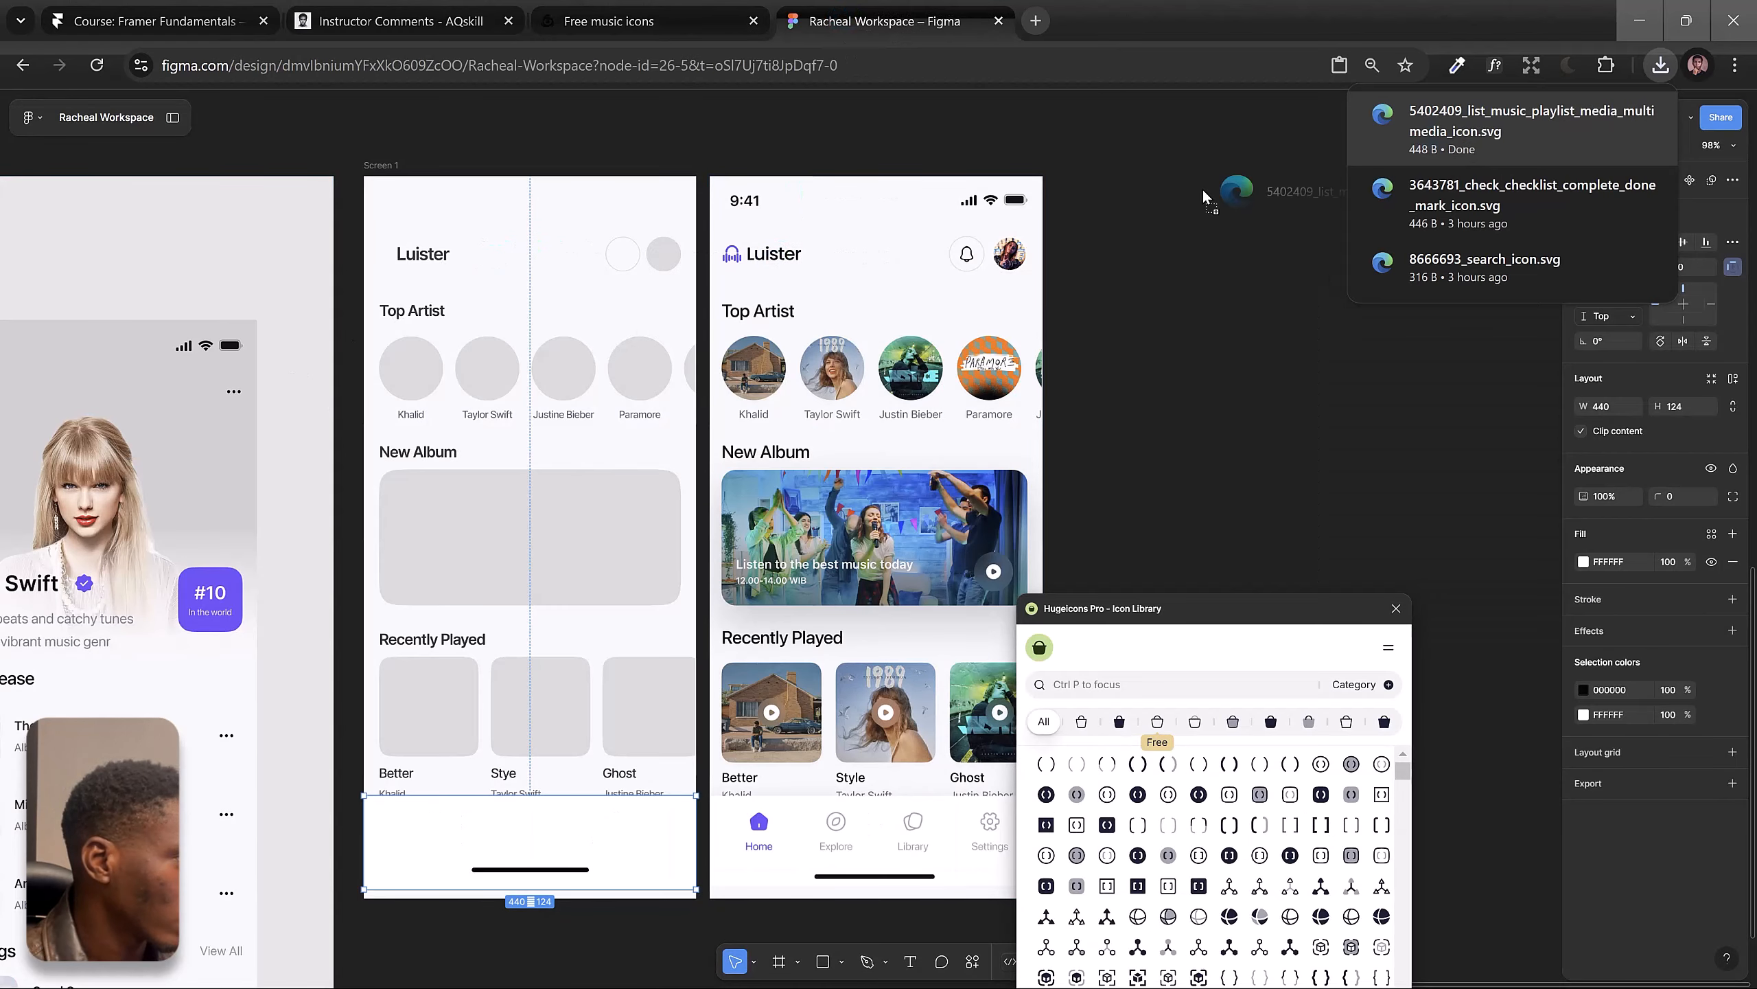